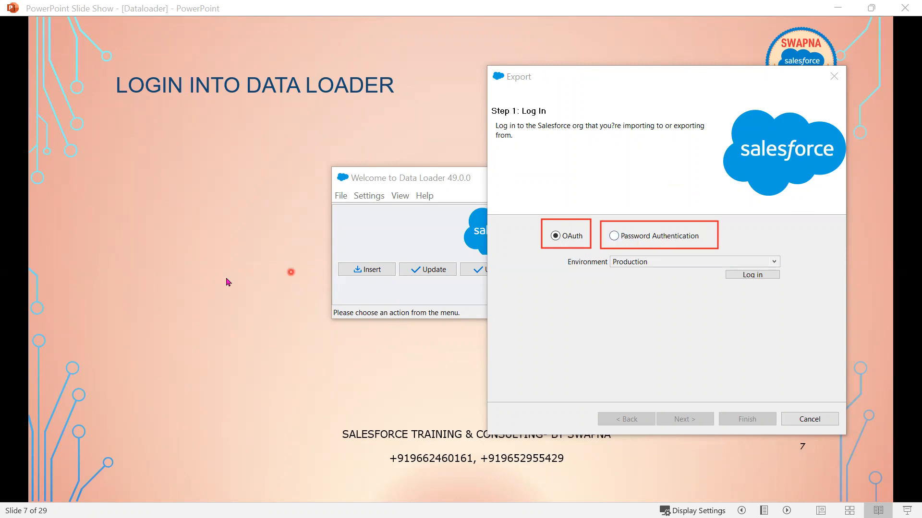
- Reveal the slide's login-options, Step 1: Log in and OAuth bullets, plus the OAuth login panel picture
left_click(185, 325)
left_click(204, 338)
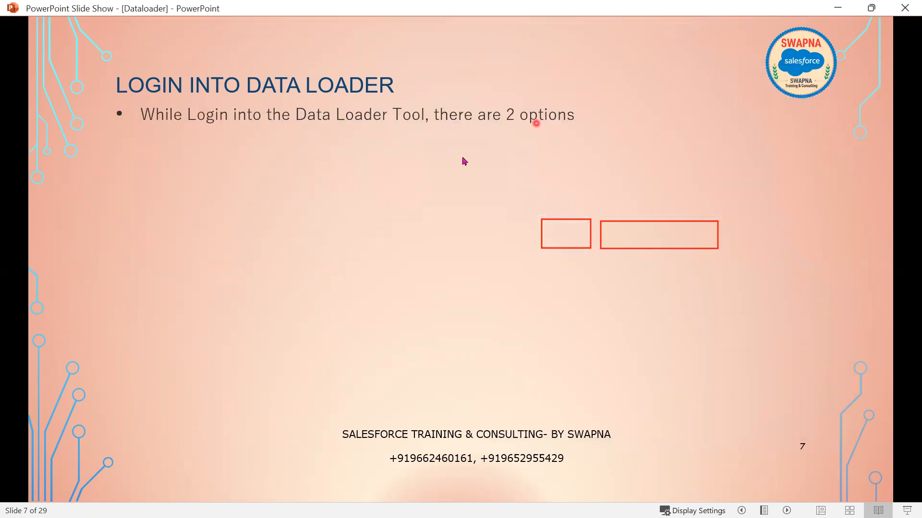
left_click(228, 230)
left_click(199, 230)
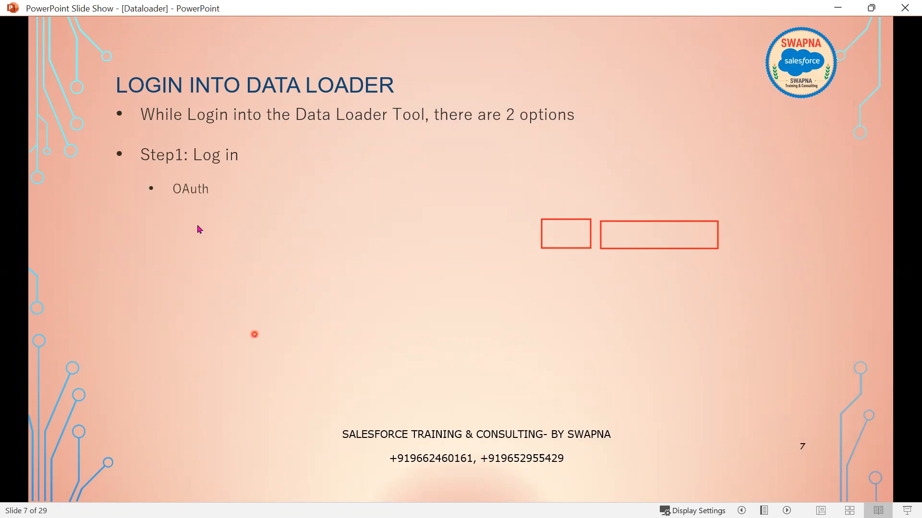
left_click(184, 315)
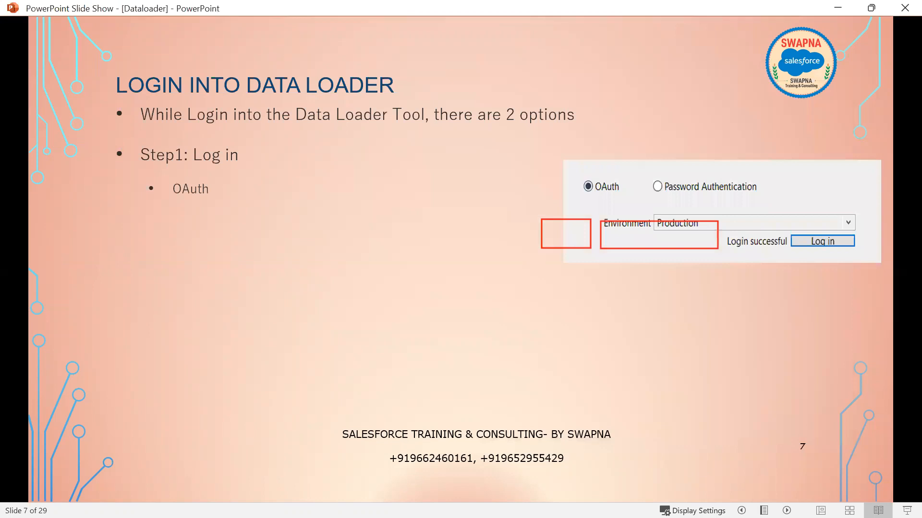
- Reveal the OAuth and Password Authentication explanations, then switch back to Data Loader's login step
left_click(596, 439)
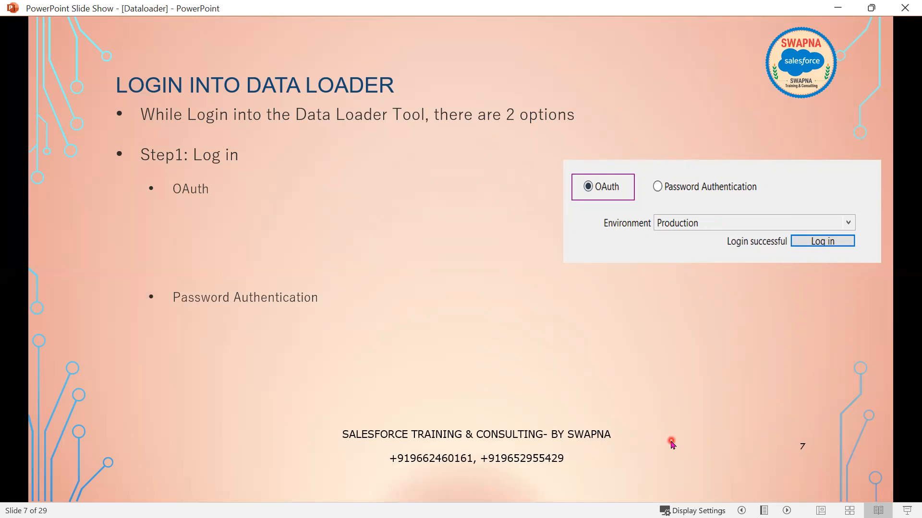
left_click(638, 428)
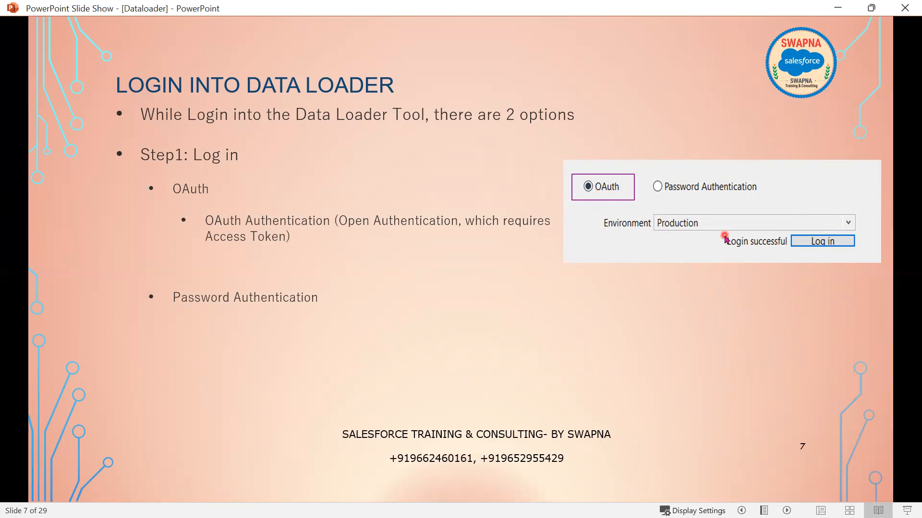
left_click(703, 299)
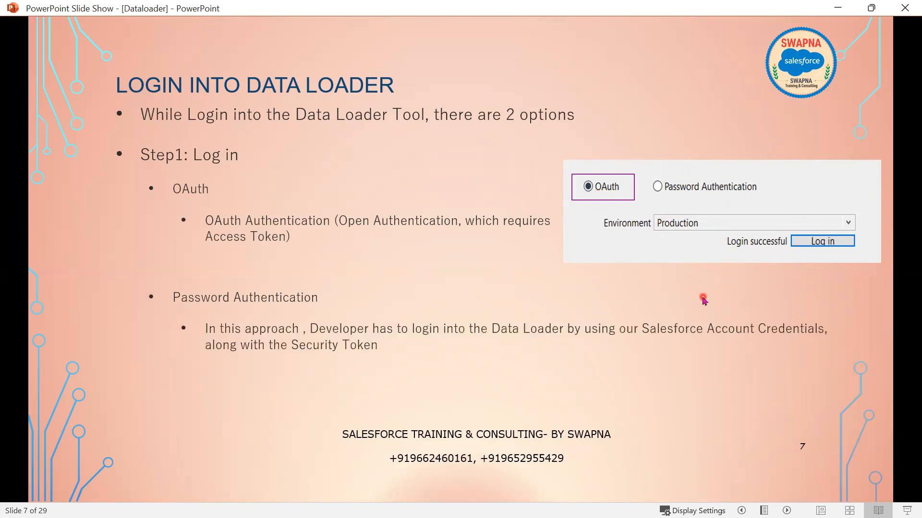
key("Left")
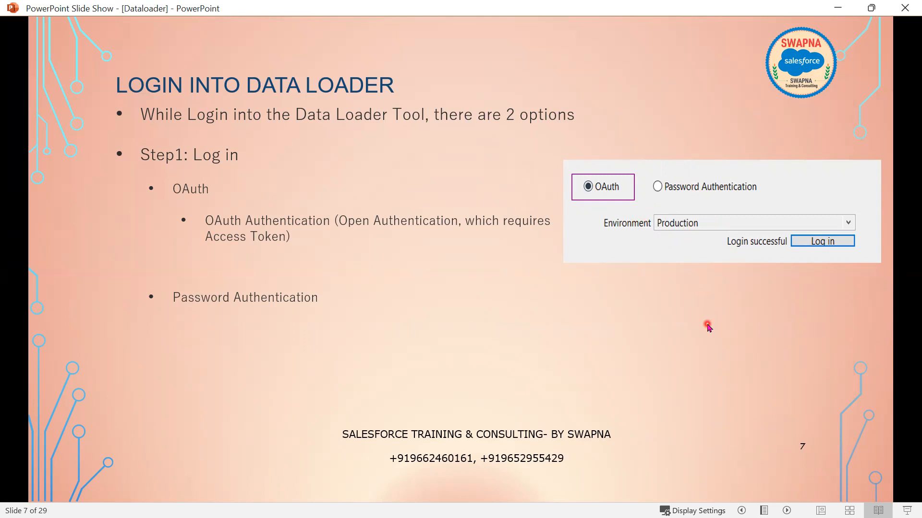
key("Right")
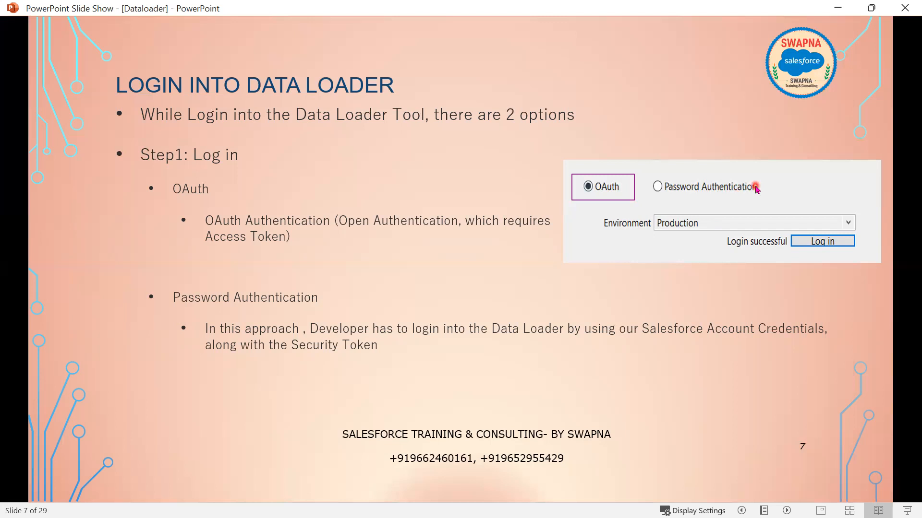
key("alt+Tab")
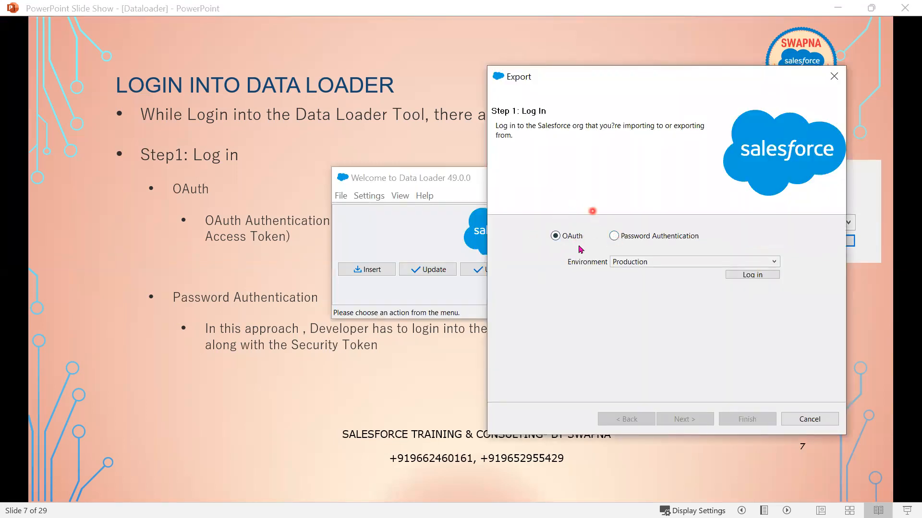
- Keep Production as the login environment and start the OAuth login to Salesforce
left_click(667, 263)
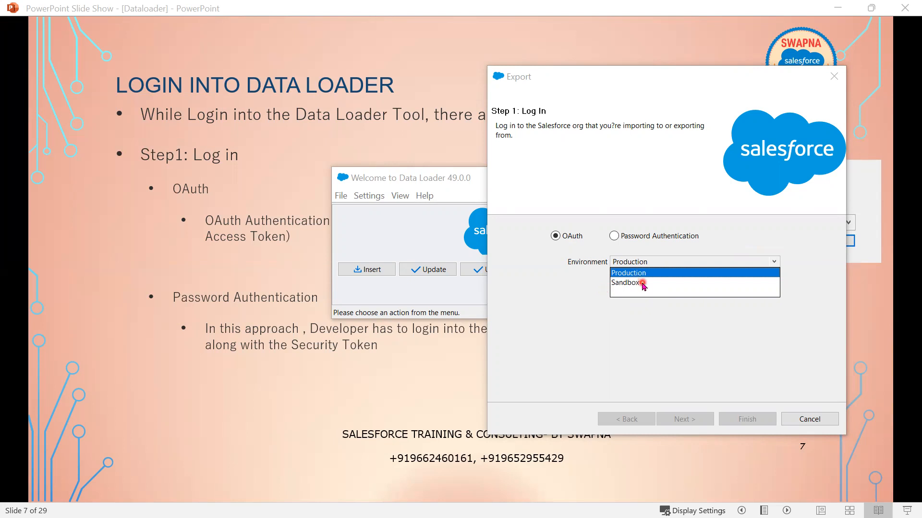
left_click(642, 273)
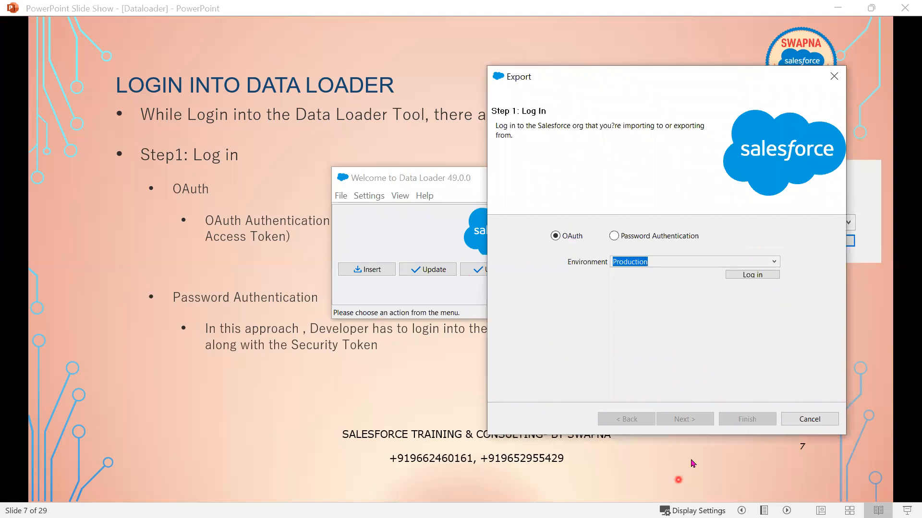
left_click(752, 277)
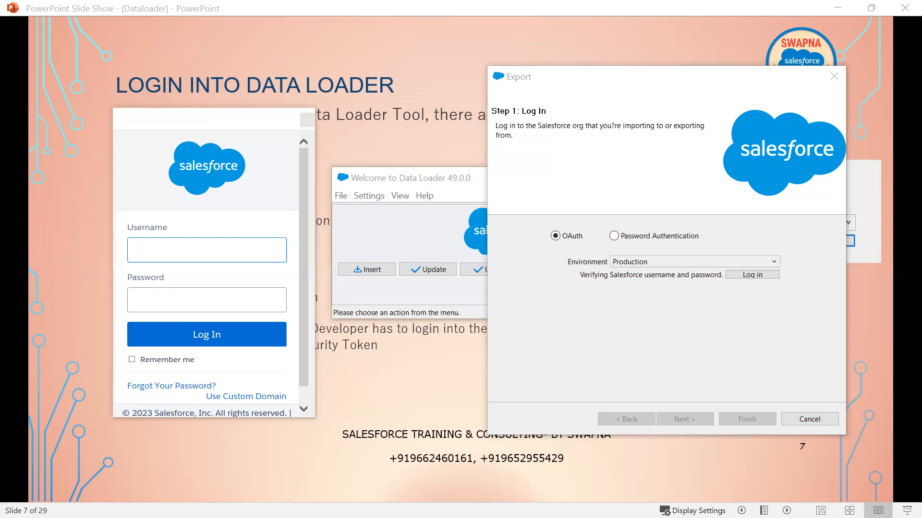
- Paste the Salesforce username and account password and submit the sign-in
left_click(191, 253)
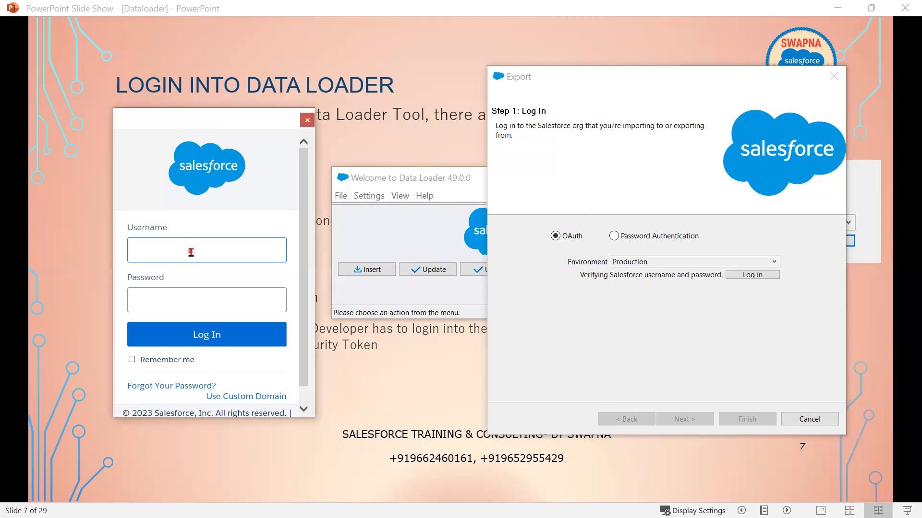
key("ctrl+v")
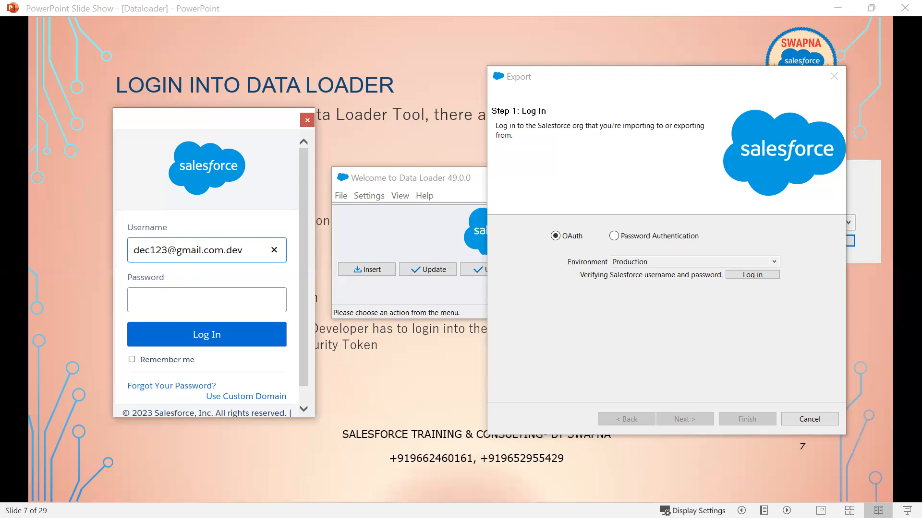
left_click(211, 299)
key("ctrl+v")
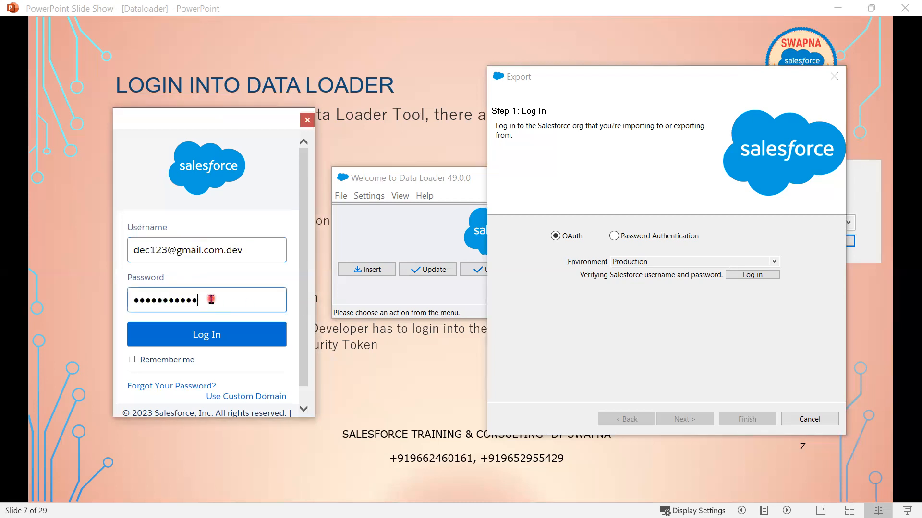
left_click(199, 337)
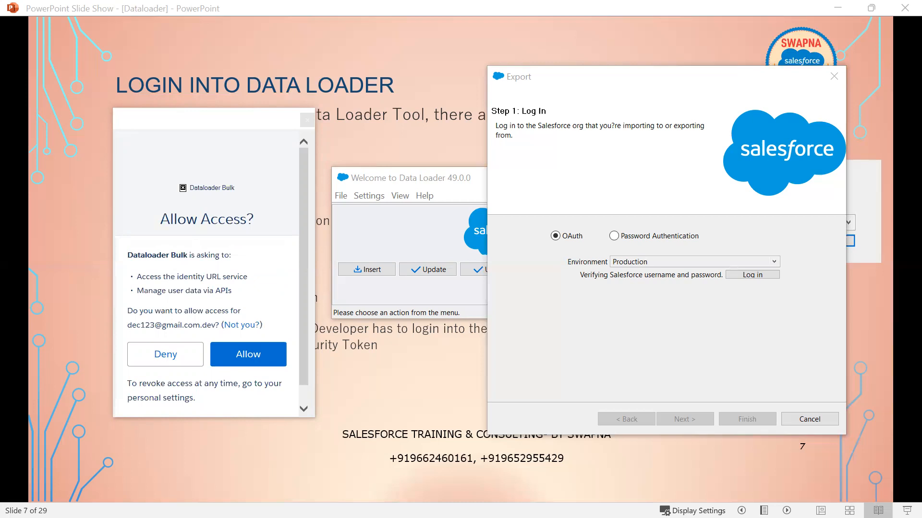
- Deny Data Loader's access request and close the remote access authorization window
key("alt+Tab")
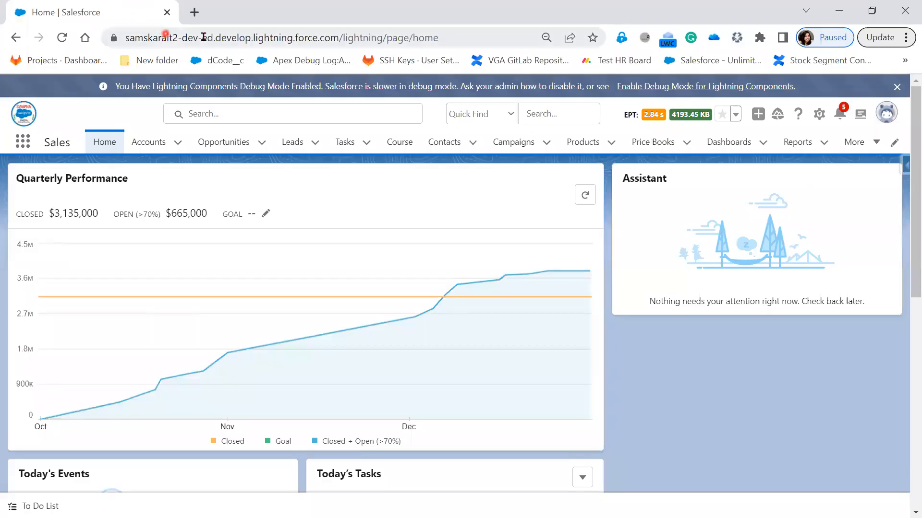
left_click(838, 7)
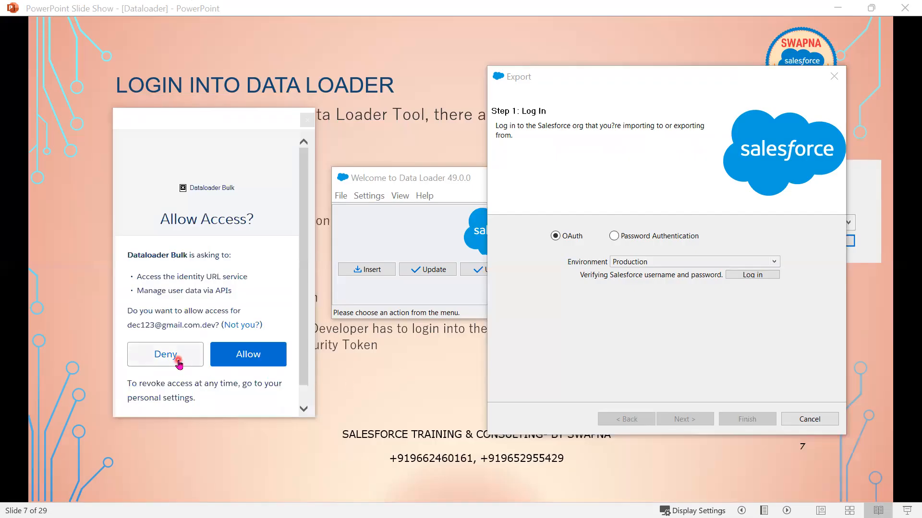
left_click(178, 362)
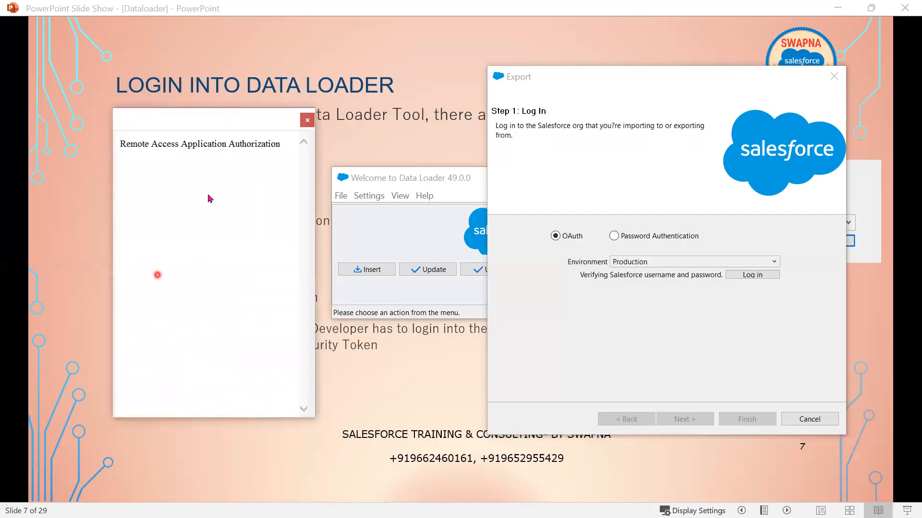
left_click(308, 120)
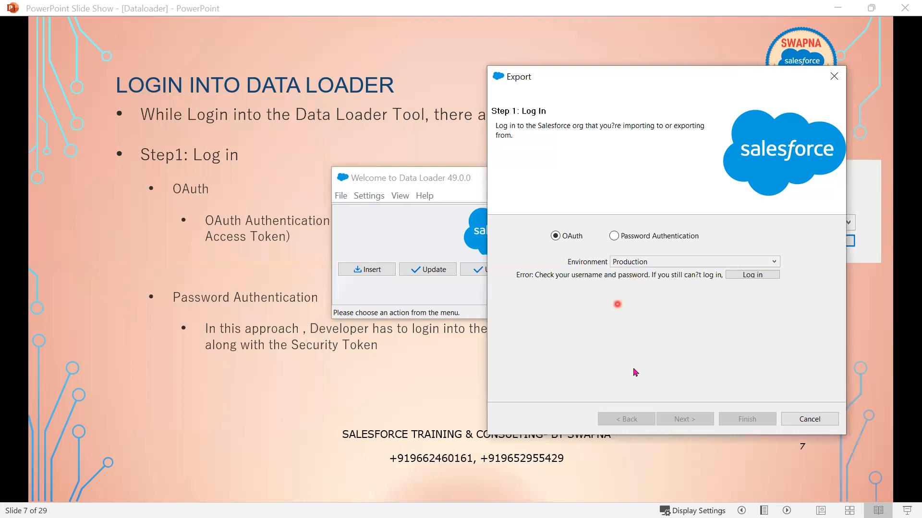
- Log in to Salesforce again with the pasted username and account password
left_click(751, 278)
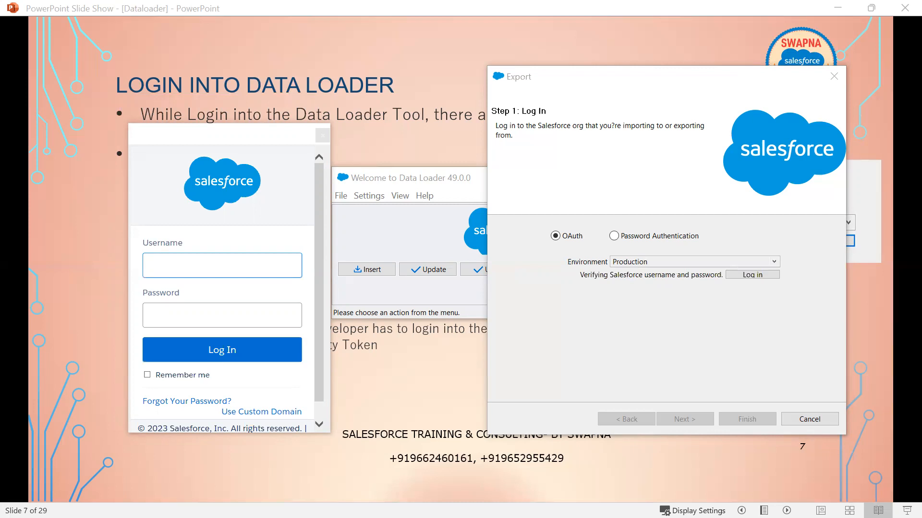
left_click(182, 271)
key("ctrl+v")
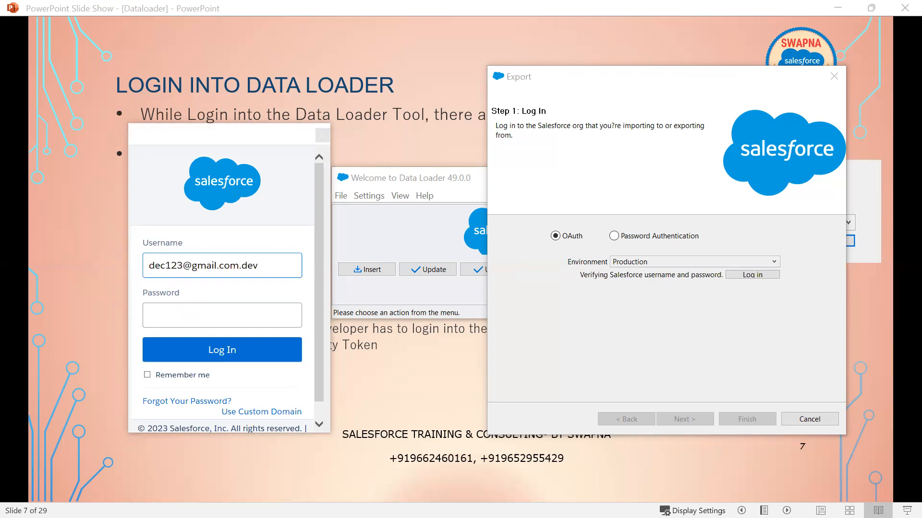
left_click(187, 320)
key("ctrl+v")
left_click(223, 351)
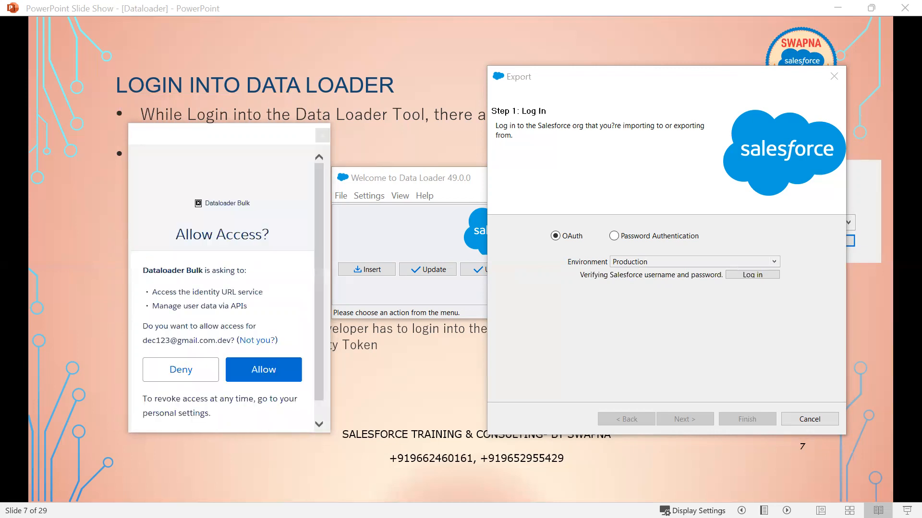
- Allow Data Loader access to the org, then close the Export wizard
left_click(262, 372)
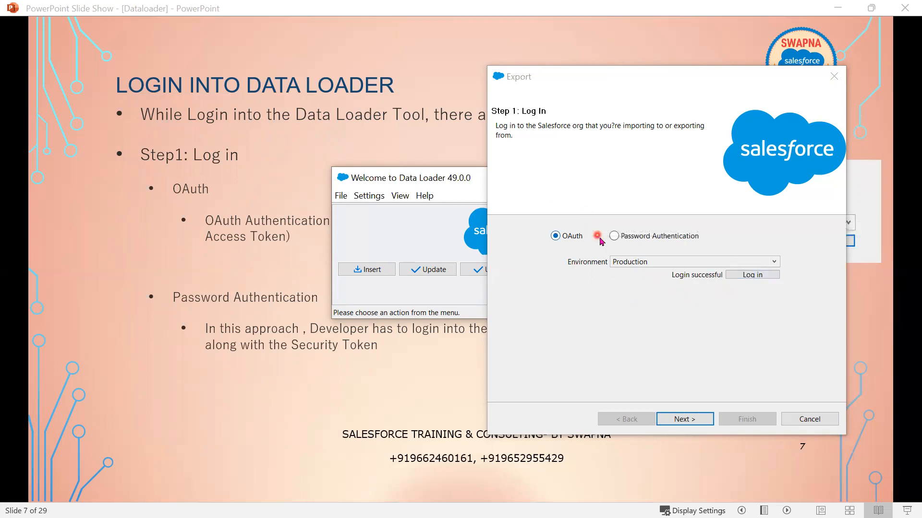
left_click(372, 199)
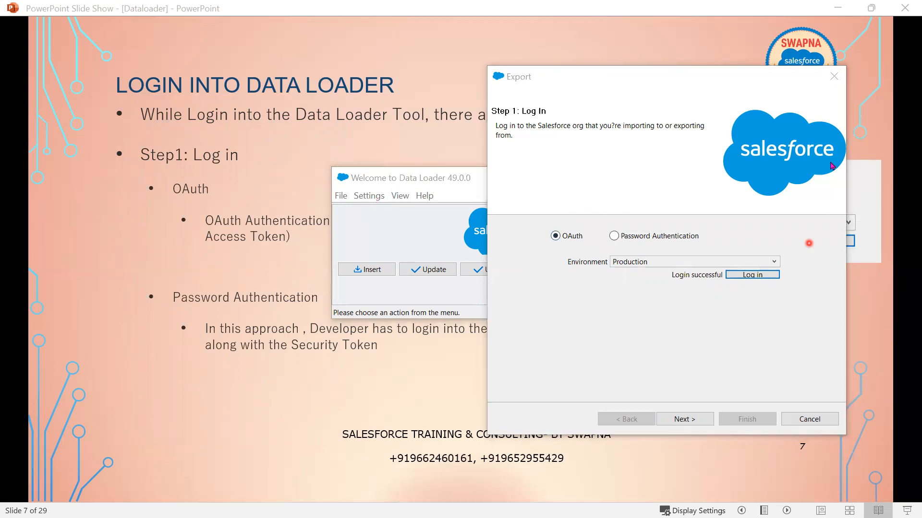
left_click(841, 78)
- Open Data Loader's Settings to inspect the server host address, then close them without changes
left_click(343, 195)
mouse_move(368, 196)
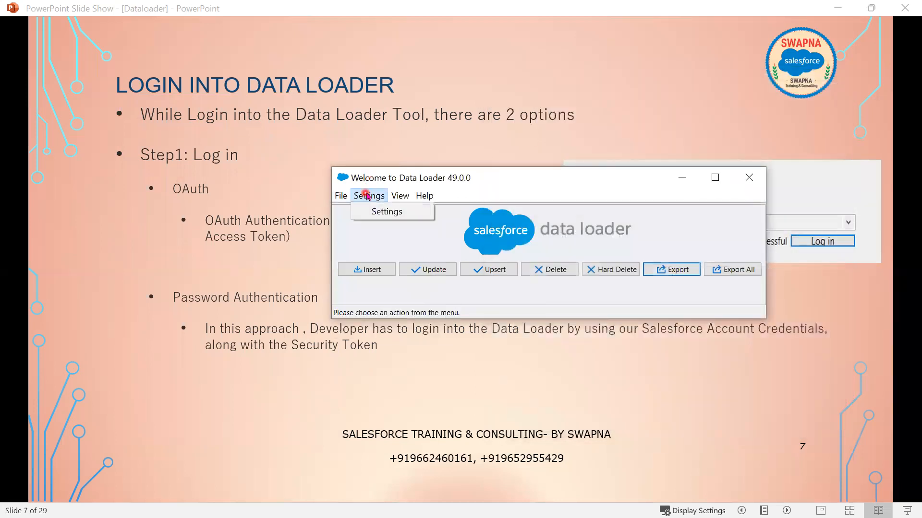
left_click(375, 219)
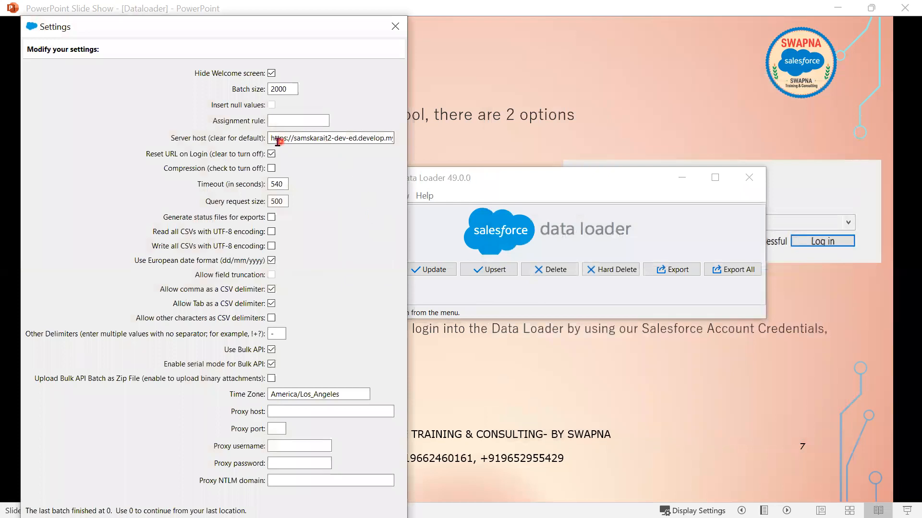
left_click_drag(274, 138, 403, 139)
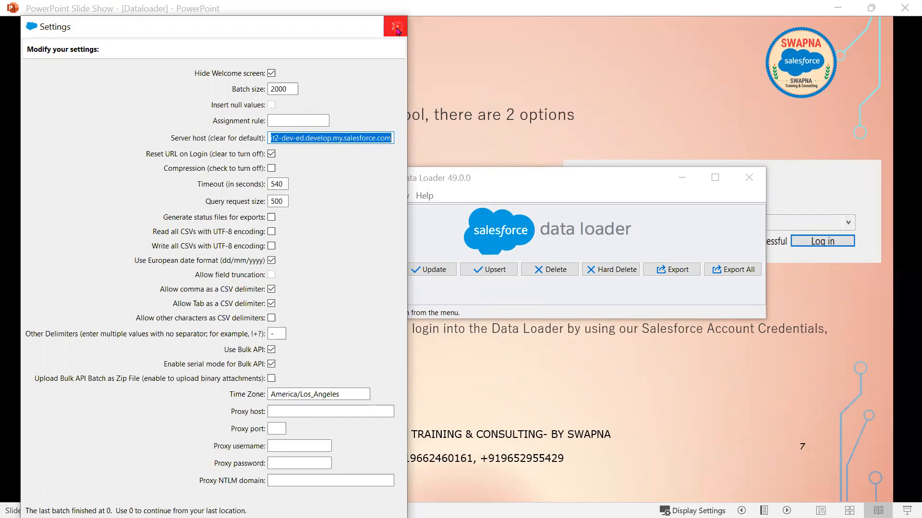
left_click(395, 27)
left_click(368, 196)
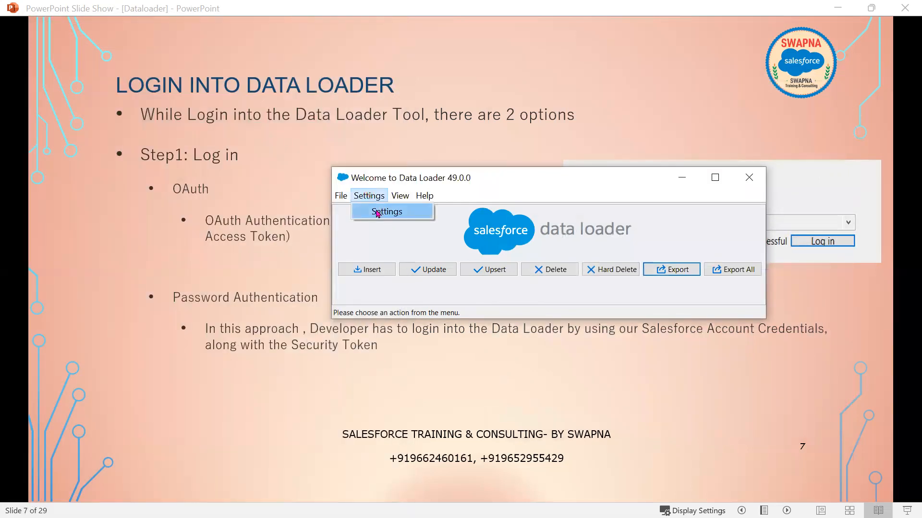
left_click(376, 212)
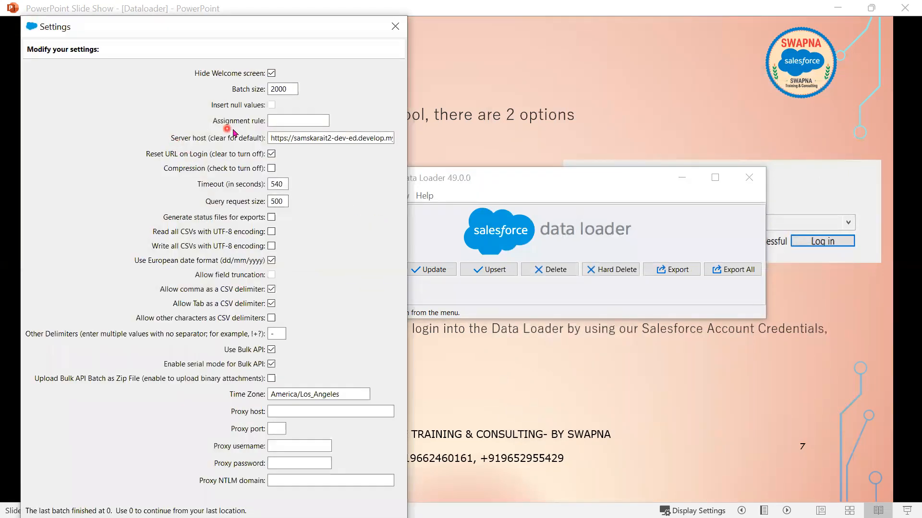
left_click_drag(274, 138, 392, 143)
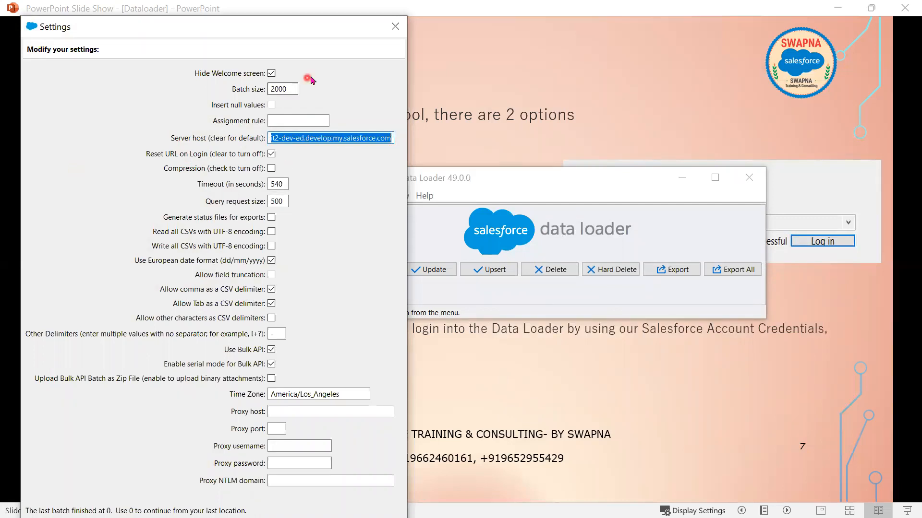
left_click_drag(347, 138, 287, 139)
left_click_drag(218, 144, 218, 147)
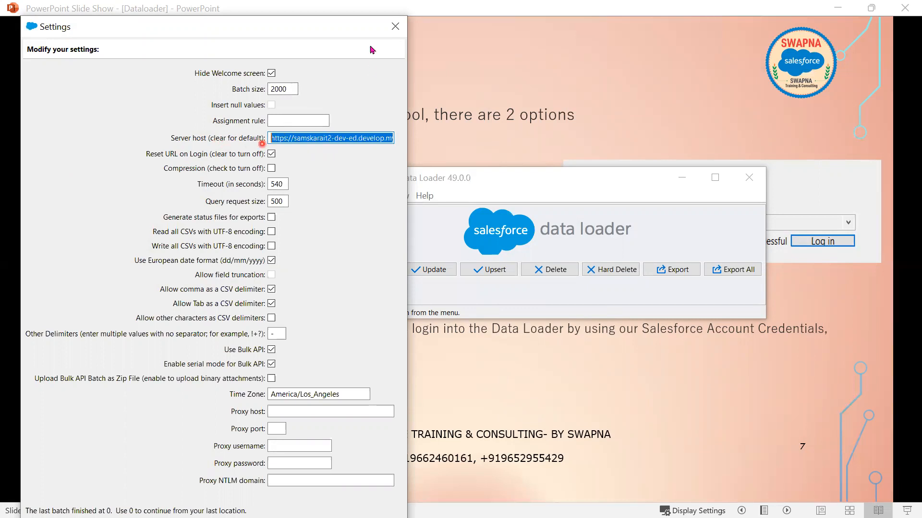
left_click(398, 36)
- Browse the File operations menu, close it, and move the Data Loader window higher up
left_click(344, 196)
mouse_move(400, 196)
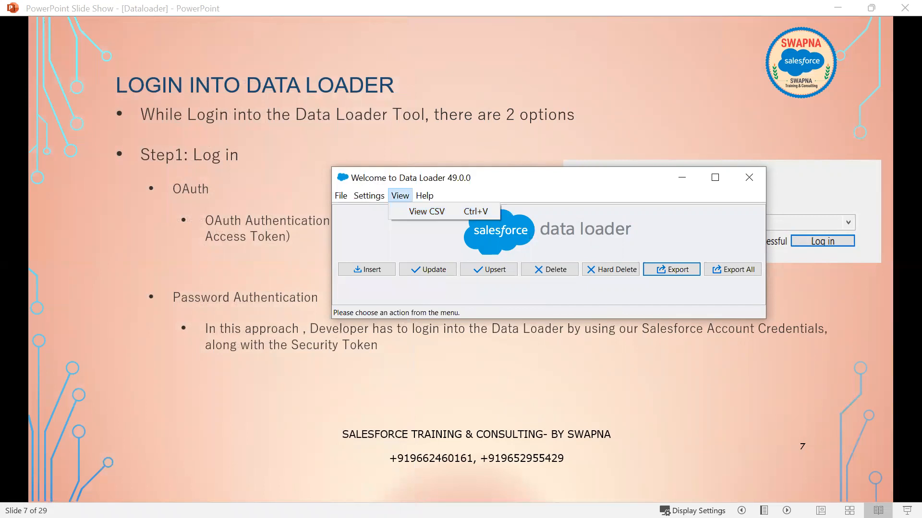
key("alt+Tab")
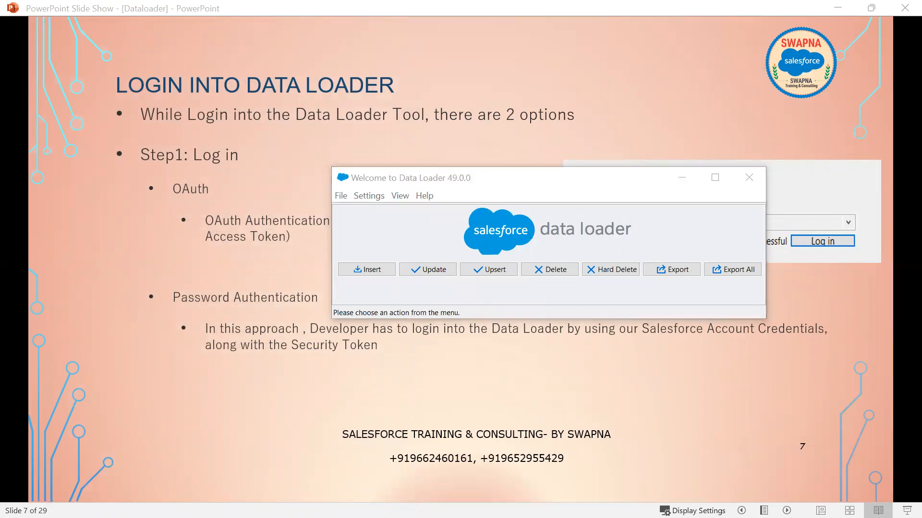
left_click(345, 199)
mouse_move(354, 197)
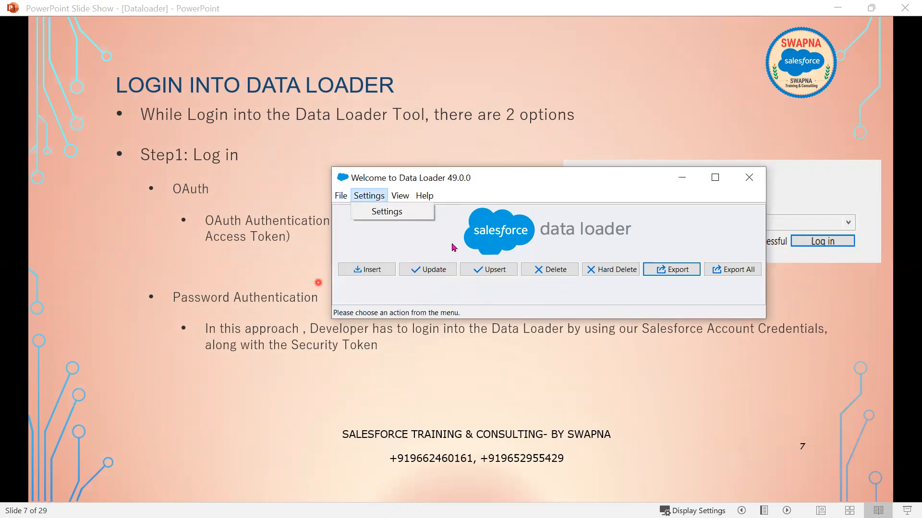
left_click(341, 195)
left_click(341, 195)
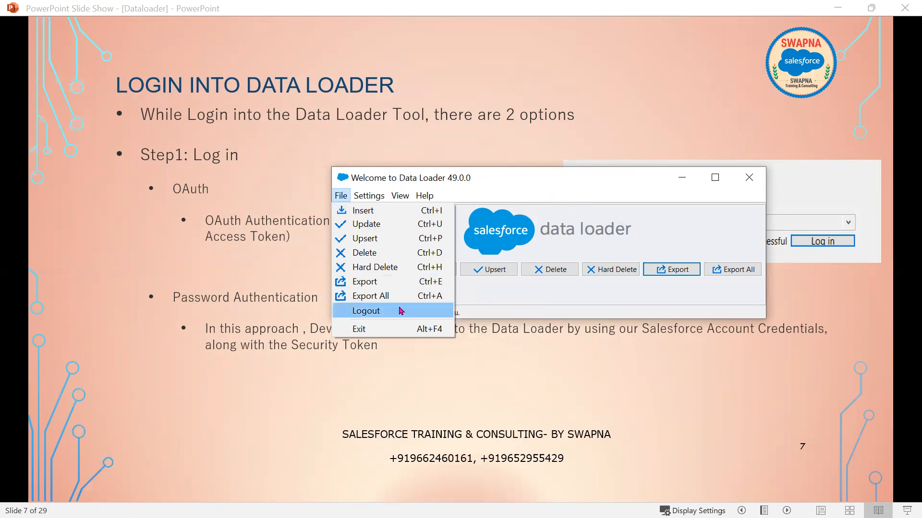
left_click(595, 225)
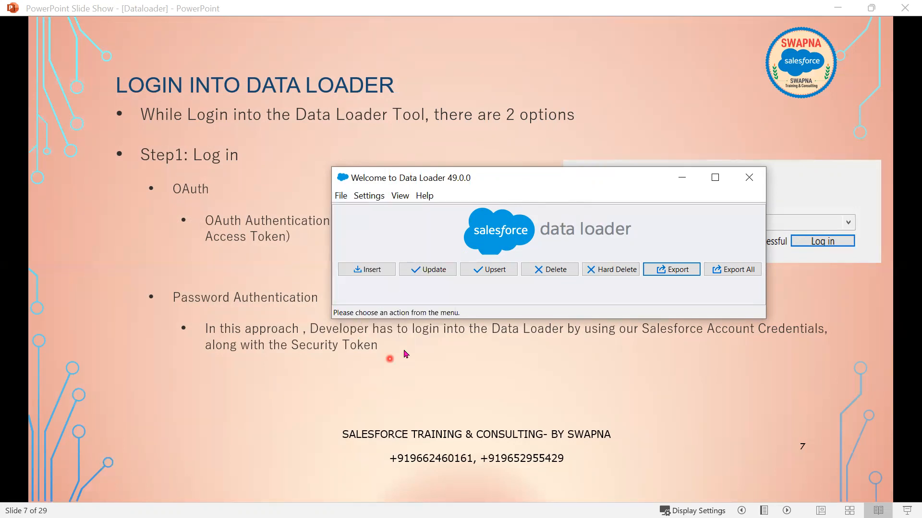
left_click_drag(504, 183, 505, 142)
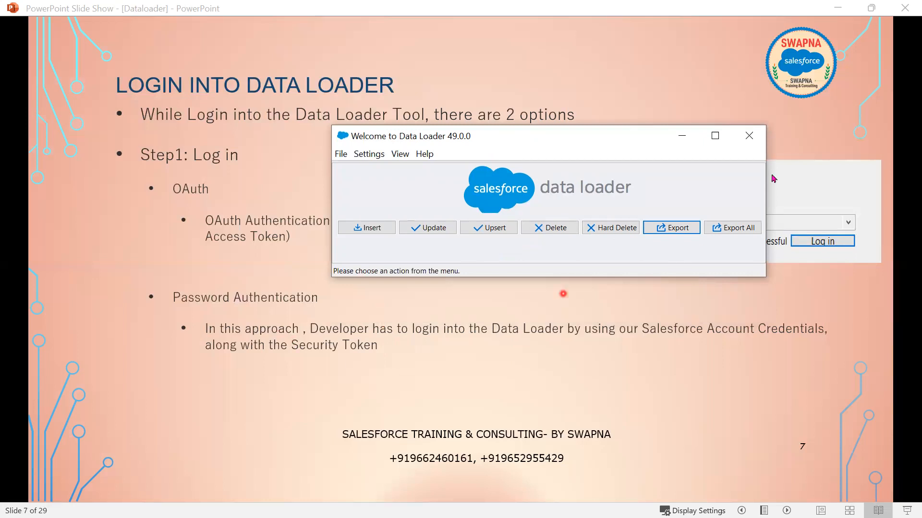
- On slide 8, minimize Data Loader, reveal the Password Authentication bullets and login screenshot, then show the browser
left_click(613, 383)
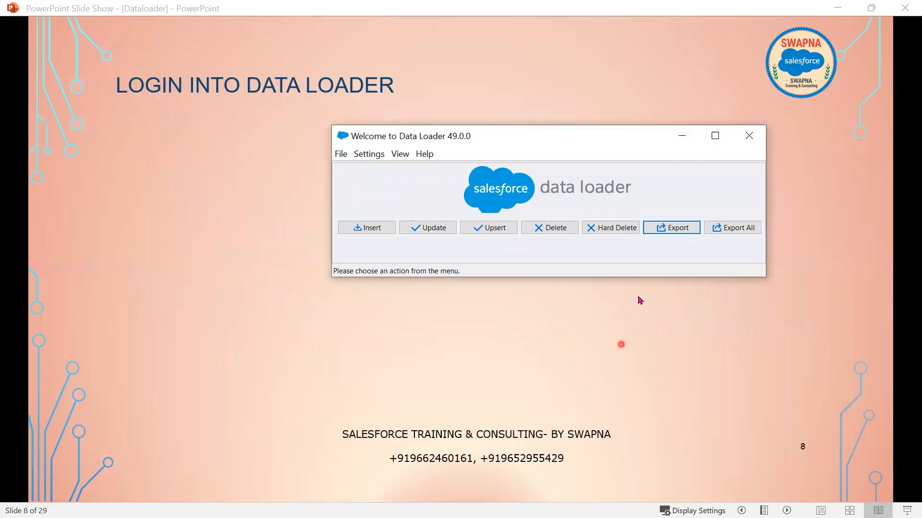
left_click(681, 136)
left_click(582, 397)
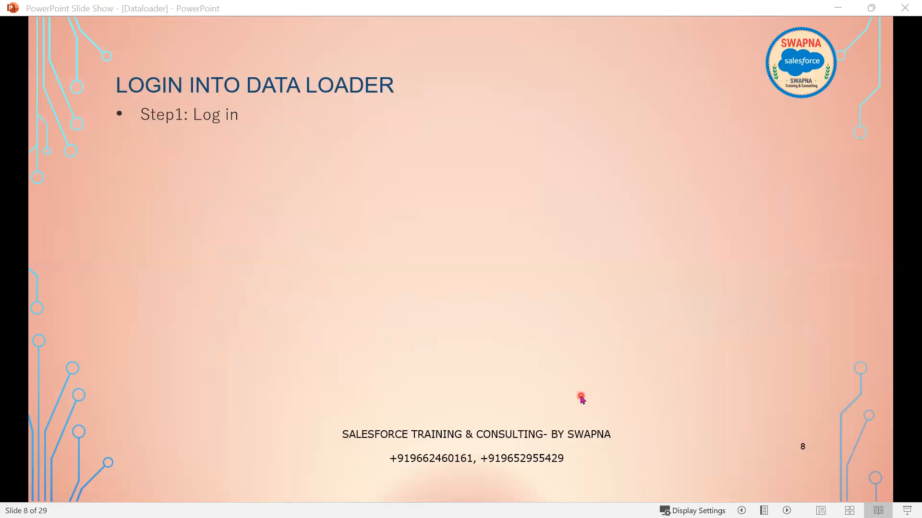
left_click(581, 398)
left_click(581, 398)
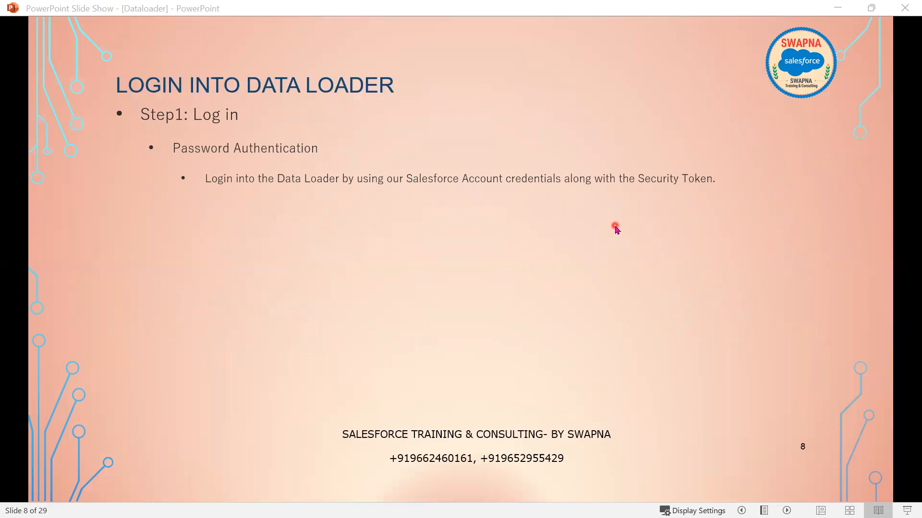
left_click(603, 276)
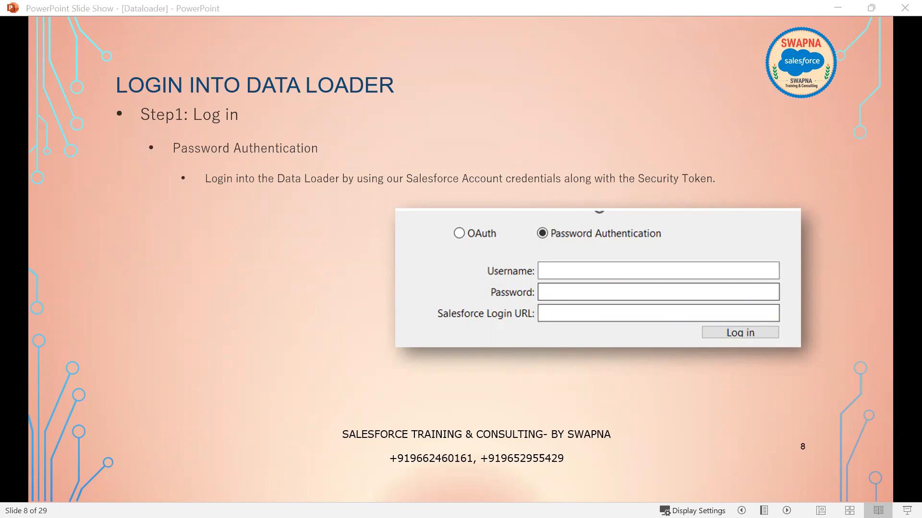
key("alt+Tab")
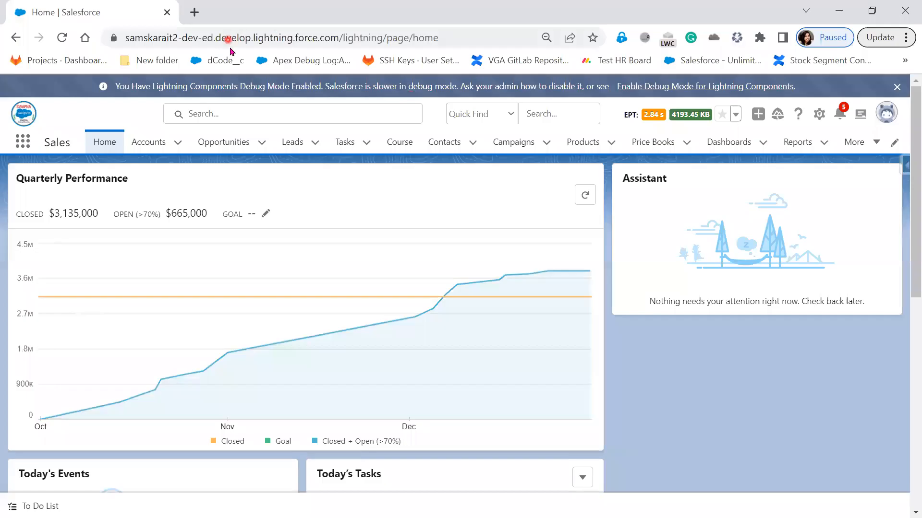
left_click(339, 38)
left_click(339, 39)
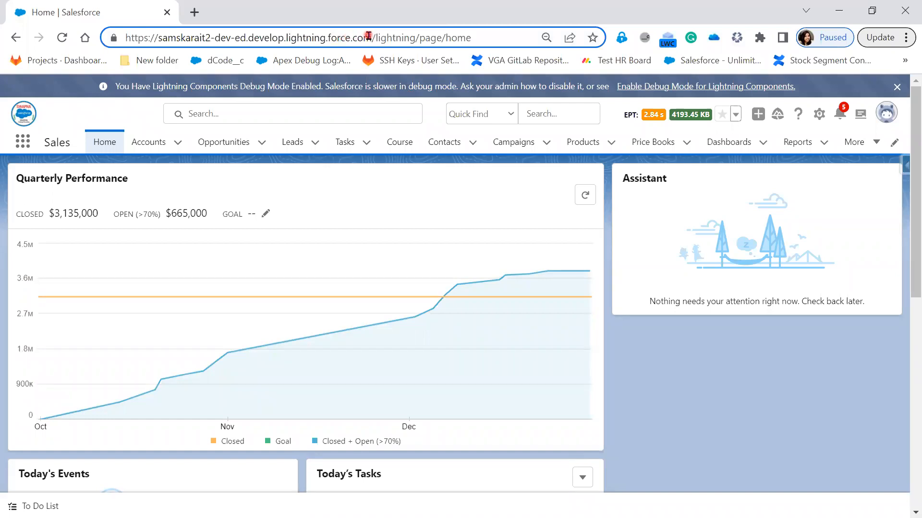
left_click_drag(373, 39, 283, 38)
left_click_drag(137, 43, 119, 41)
right_click(184, 43)
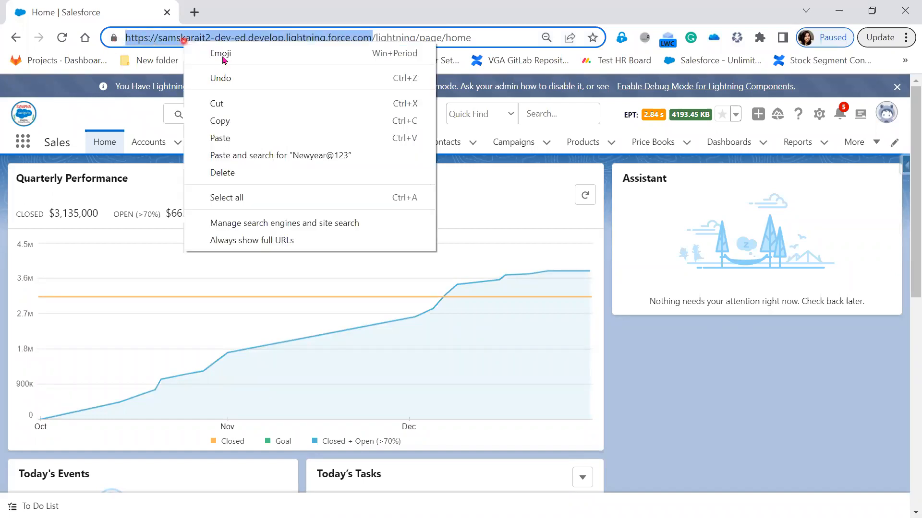
left_click(838, 14)
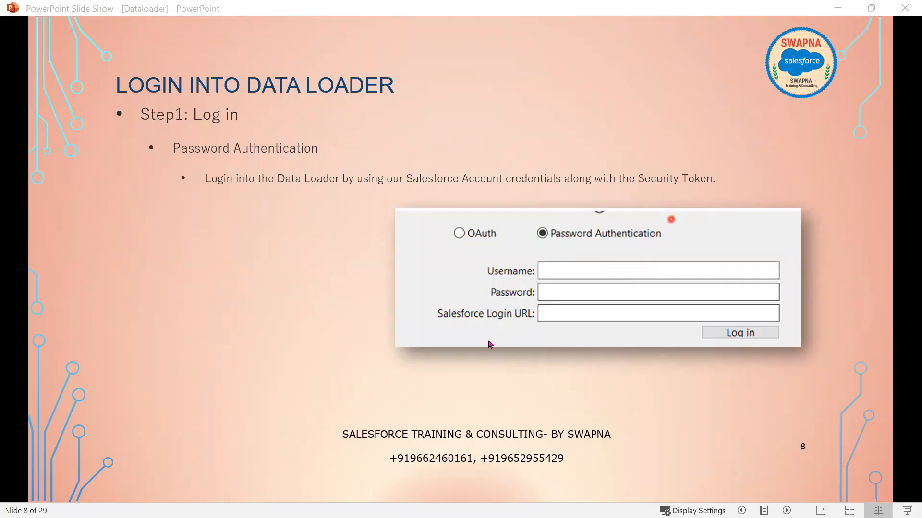
- Highlight Password Authentication, move to the Security Token slide, reveal two steps, then return to Salesforce
left_click(839, 10)
left_click(592, 293)
left_click(592, 293)
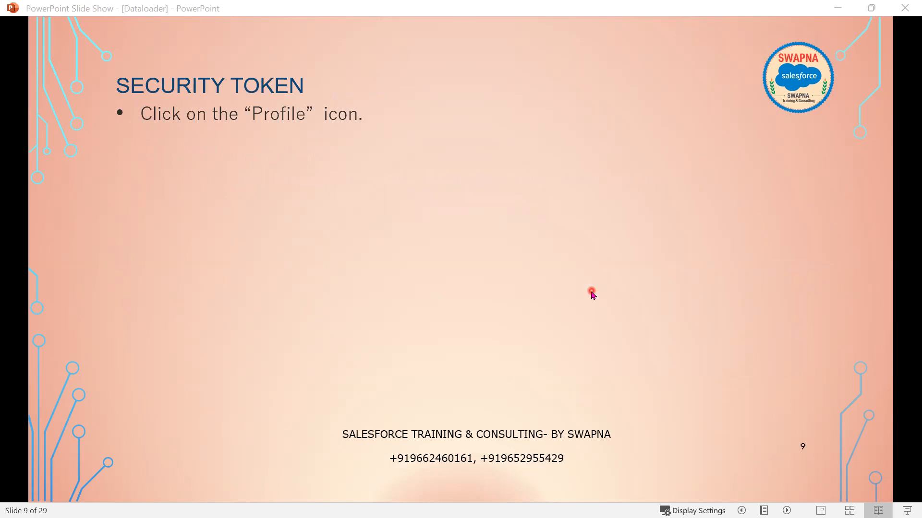
left_click(350, 222)
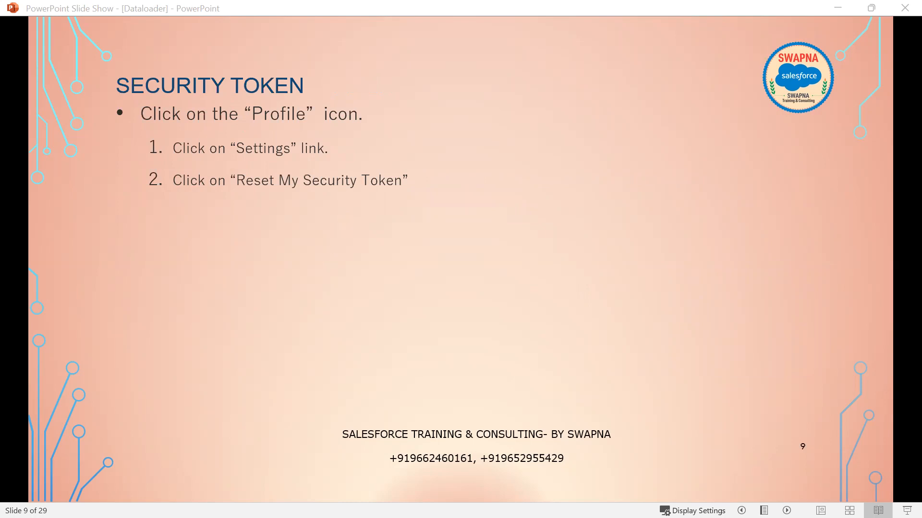
key("alt+Tab")
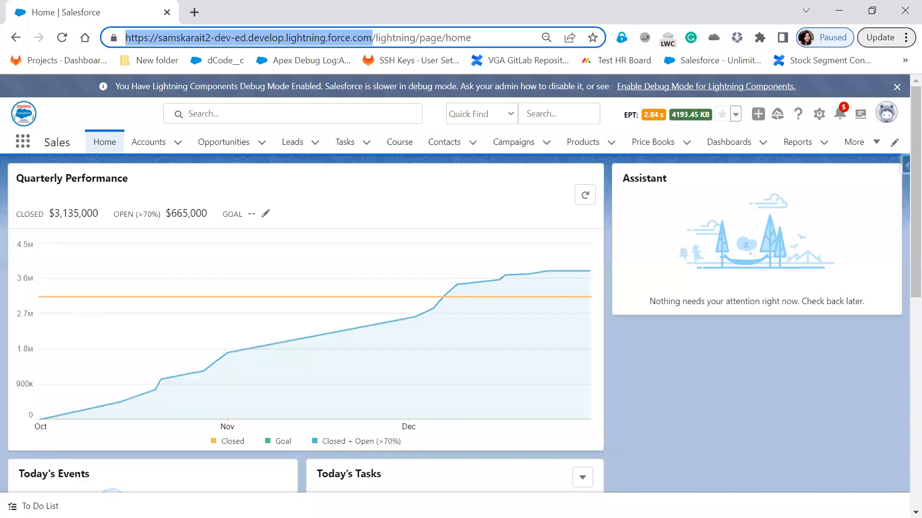
- From the profile menu open Settings, go to Reset My Security Token, and request a reset
left_click(887, 114)
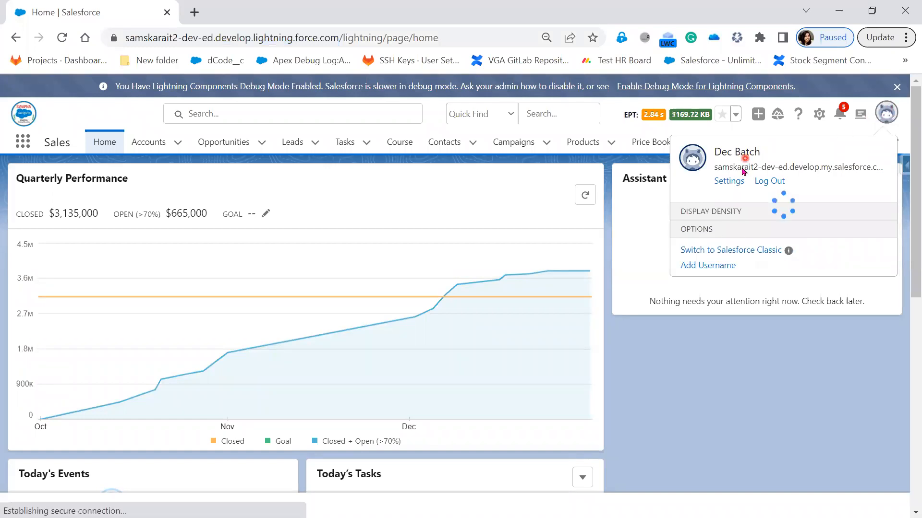
left_click(730, 183)
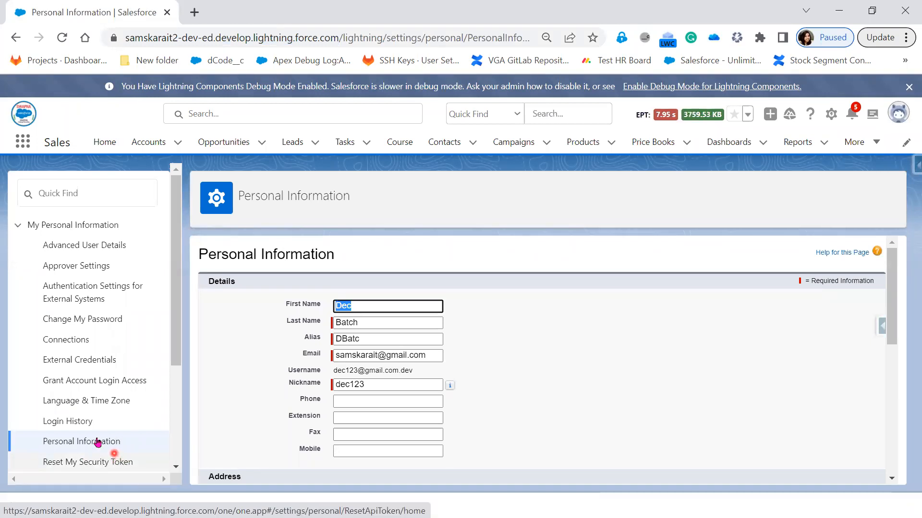
left_click(107, 464)
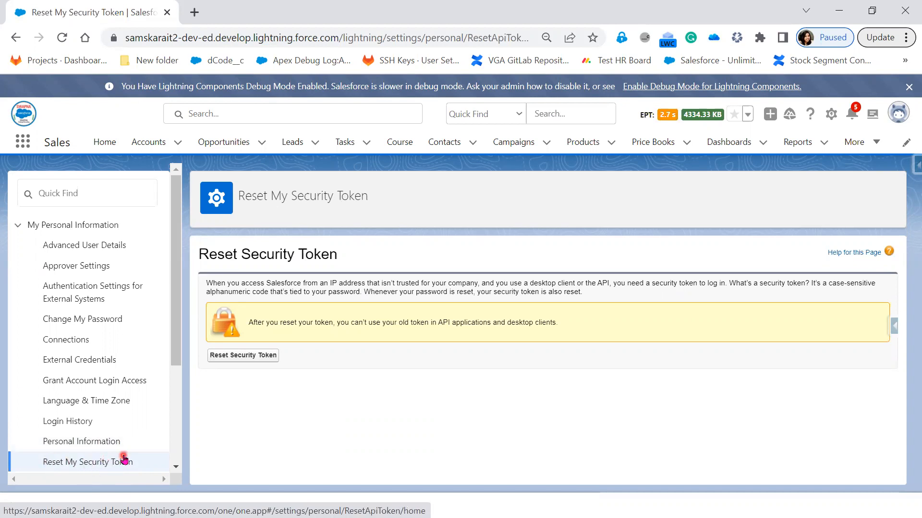
left_click(250, 352)
left_click(257, 364)
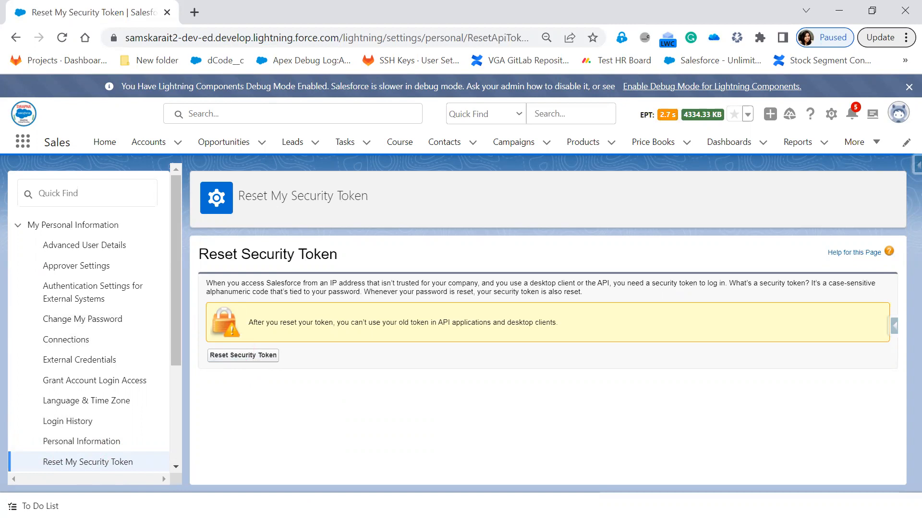
key("alt+Tab")
- Reveal security token steps 3 to 7 along with the highlighted Reset Security Token screenshot
left_click(369, 403)
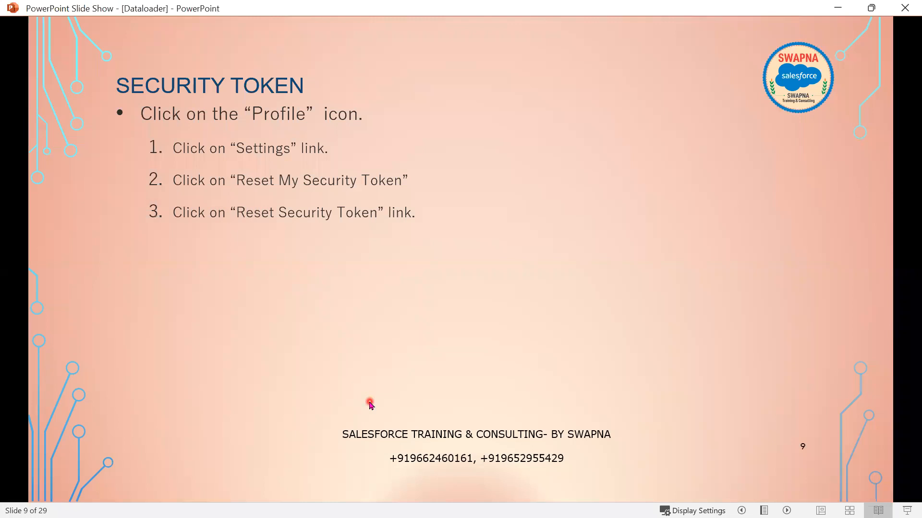
left_click(369, 402)
left_click(369, 402)
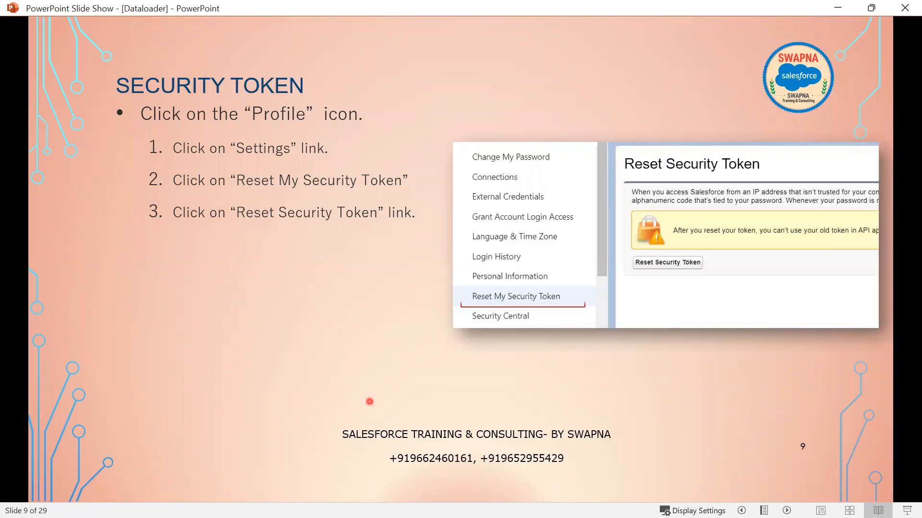
left_click(369, 402)
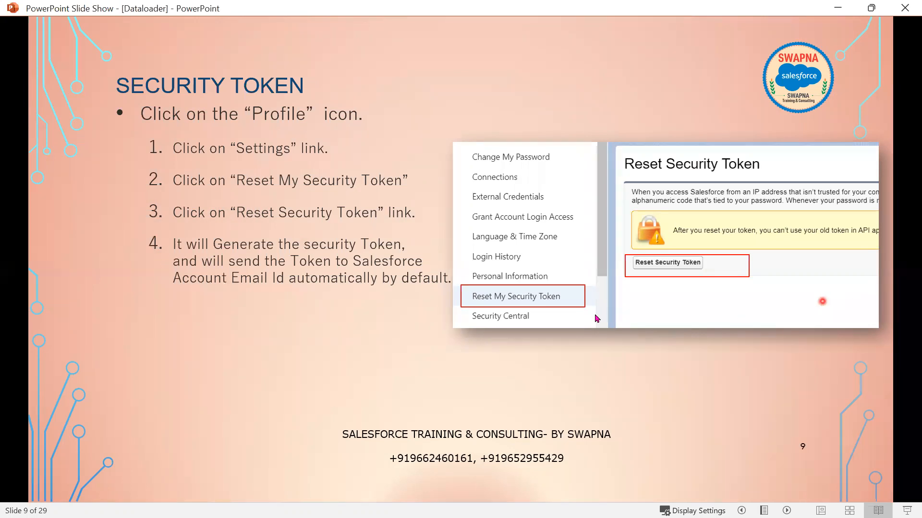
left_click(590, 341)
left_click(589, 341)
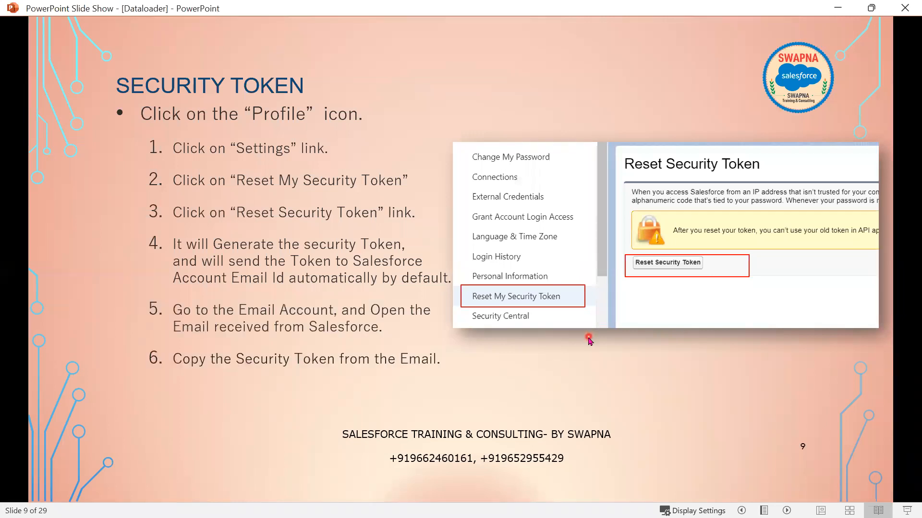
left_click(590, 341)
- View the email example slide, then circle Password+SecurityToken in red and scroll back to slide 8
key("Right")
key("Left")
key("Left")
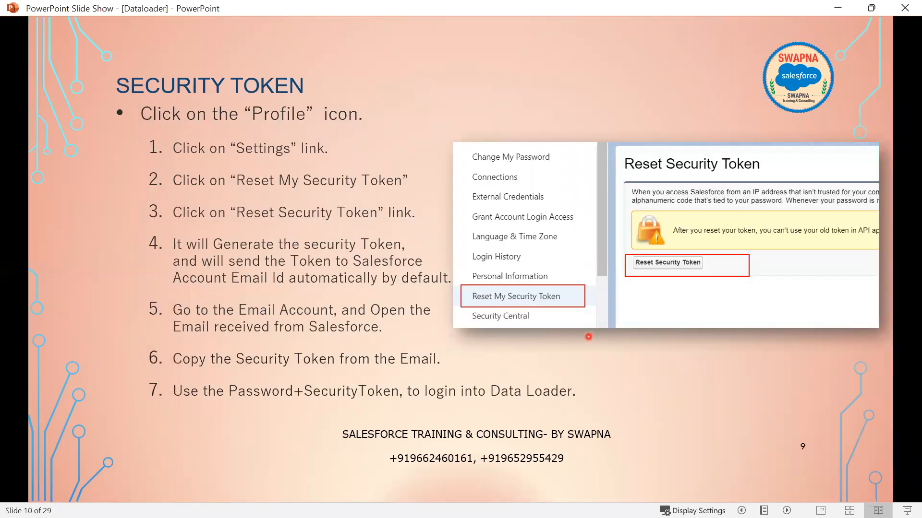
key("Right")
key("Right")
key("Right")
key("Right")
key("Right")
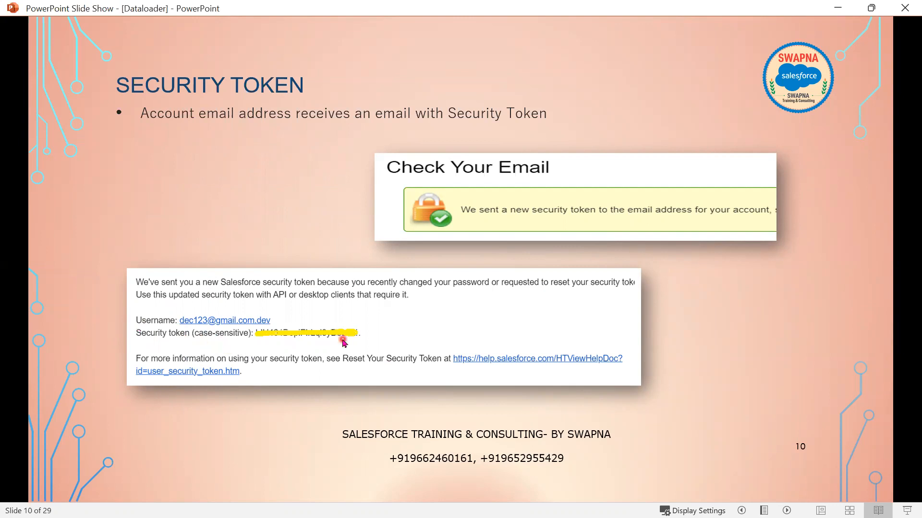
key("Left")
key("Left")
key("Left")
key("Left")
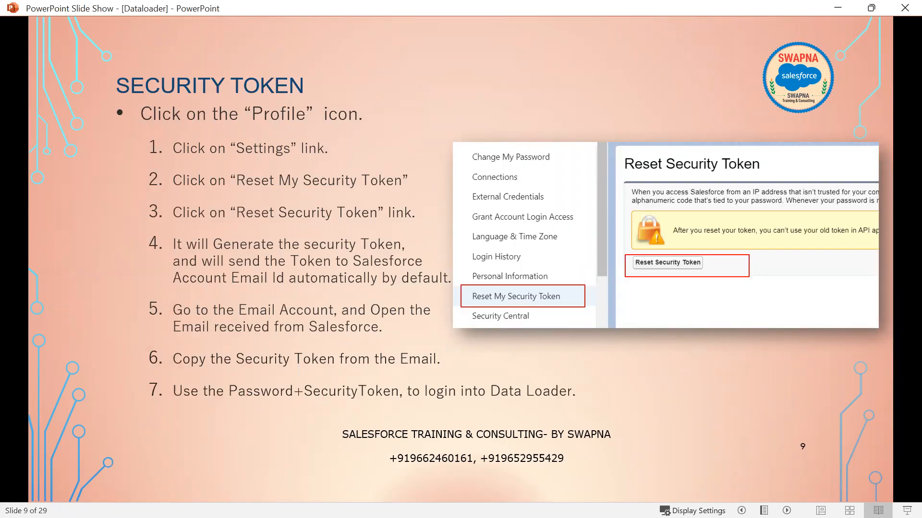
mouse_move(226, 383)
left_mouse_down()
mouse_move(311, 404)
mouse_move(404, 400)
left_mouse_up()
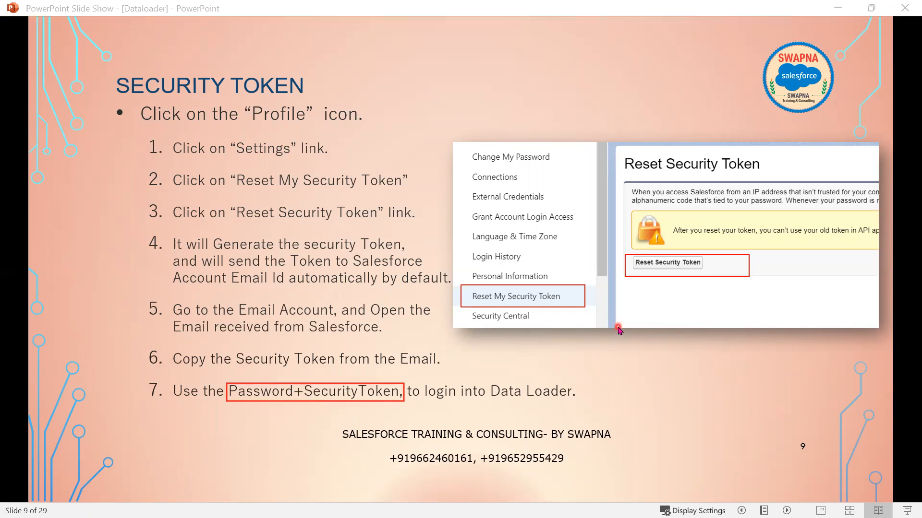
scroll(618, 347, "up", 1)
scroll(618, 347, "up", 10)
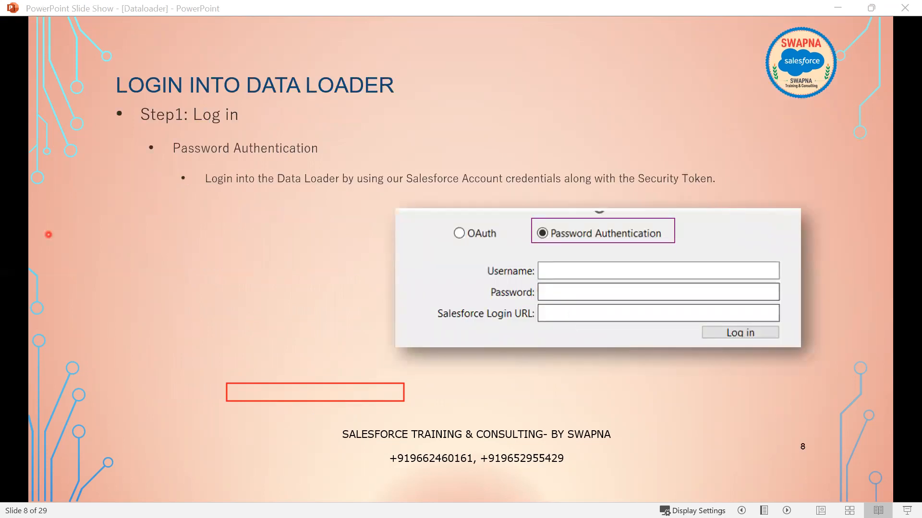
- Annotate the slide's Password field with a sample password followed by a sample security token
left_click(171, 272)
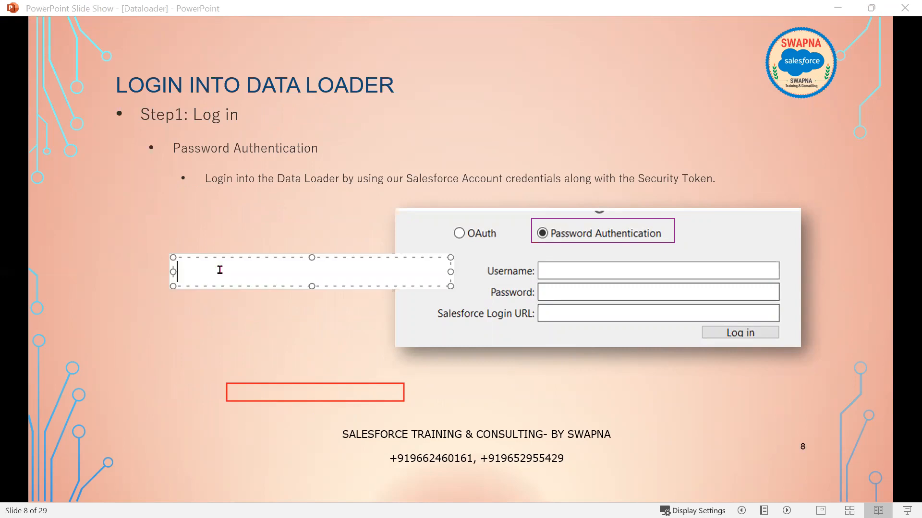
type("k1234")
type("Alskfdj")
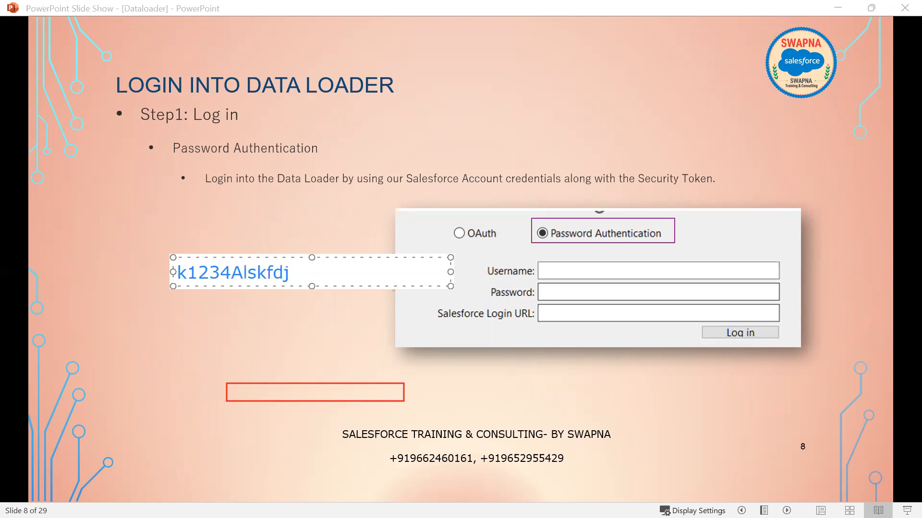
type("Dlksfdj")
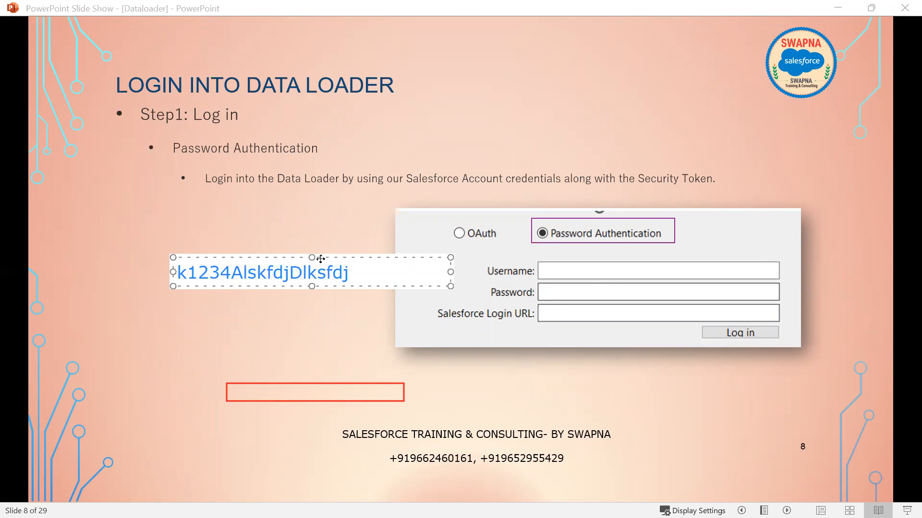
left_click_drag(321, 258, 690, 278)
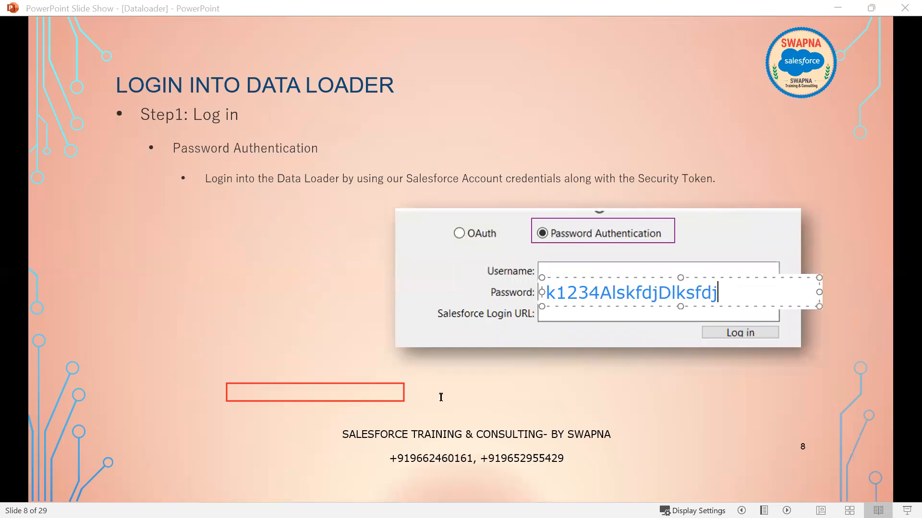
left_click(544, 388)
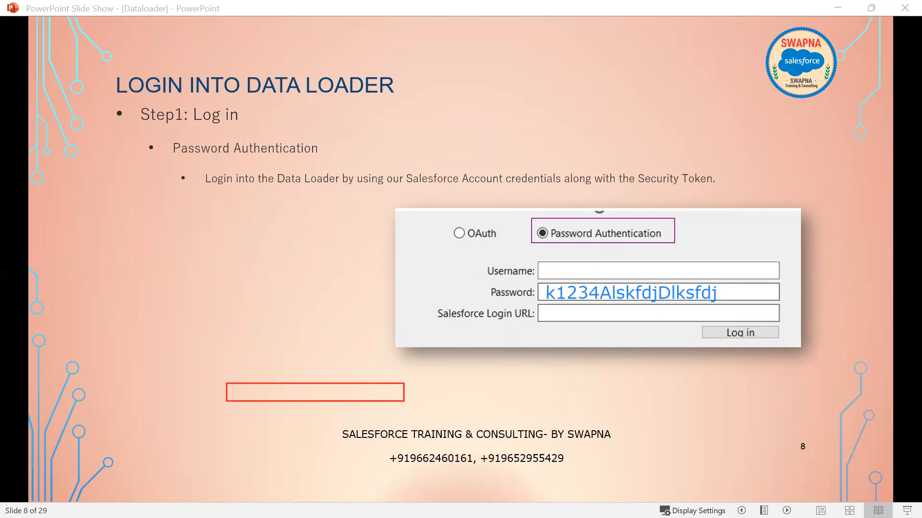
- Clear the annotations and advance through the Security Token slide to the token email slide
left_click(522, 351)
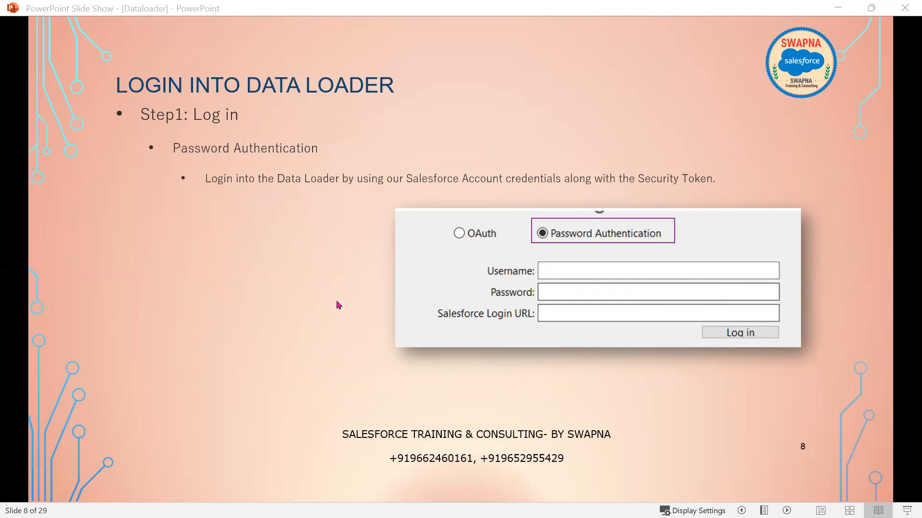
left_click(450, 378)
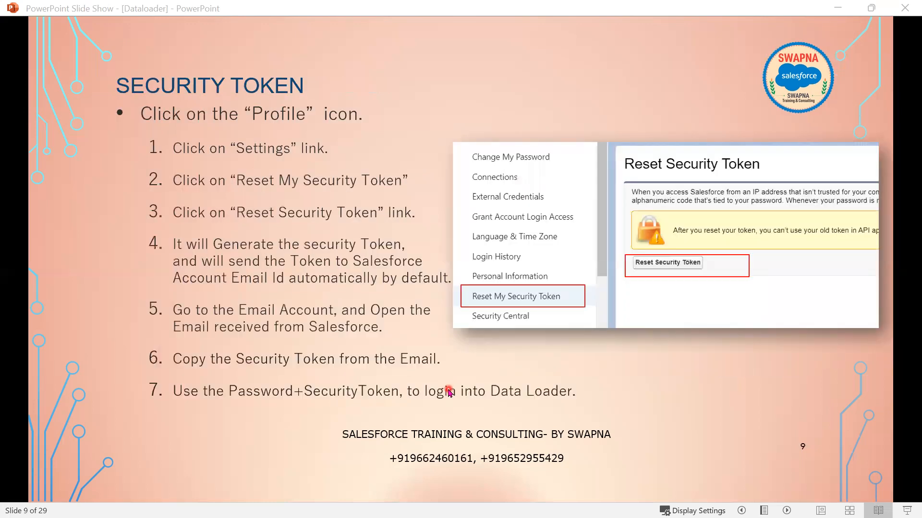
left_click(450, 391)
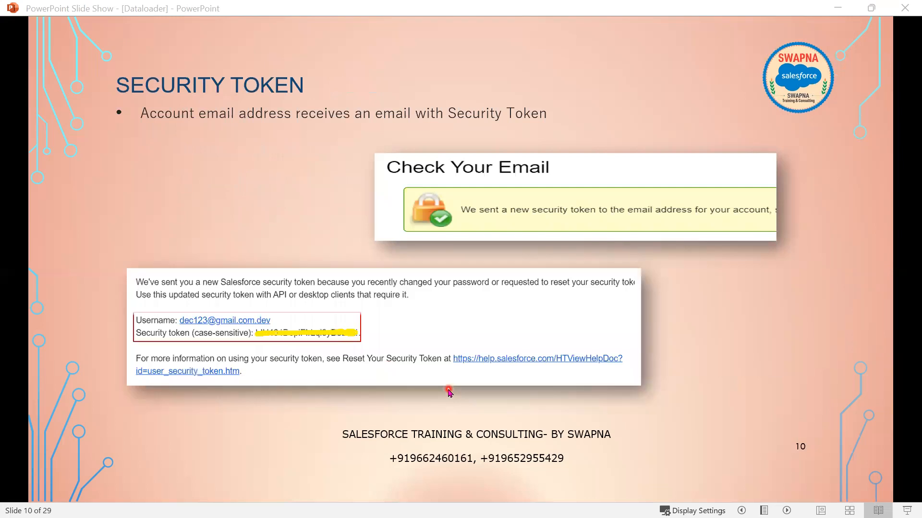
- Advance the slide show to slide 11, EXPORT Step2: Select Data Objects, then bring Data Loader forward
left_click(449, 391)
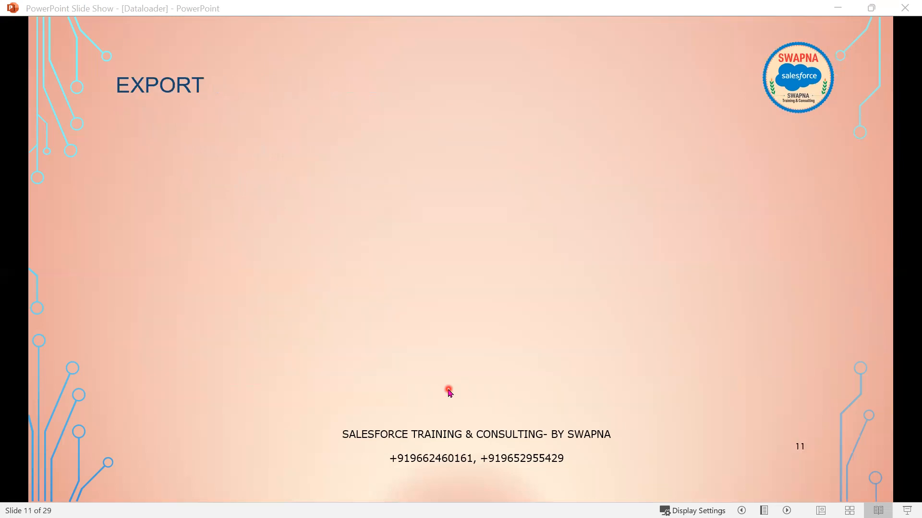
left_click(449, 391)
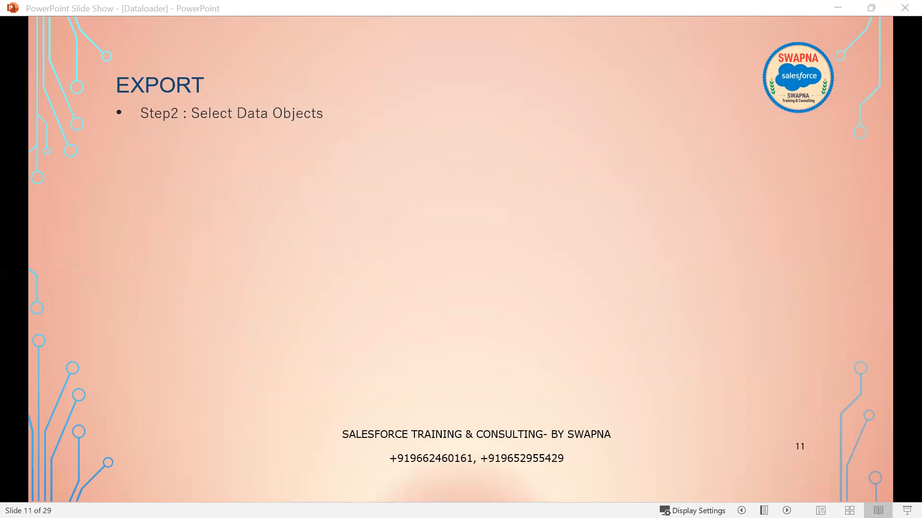
key("alt+Tab")
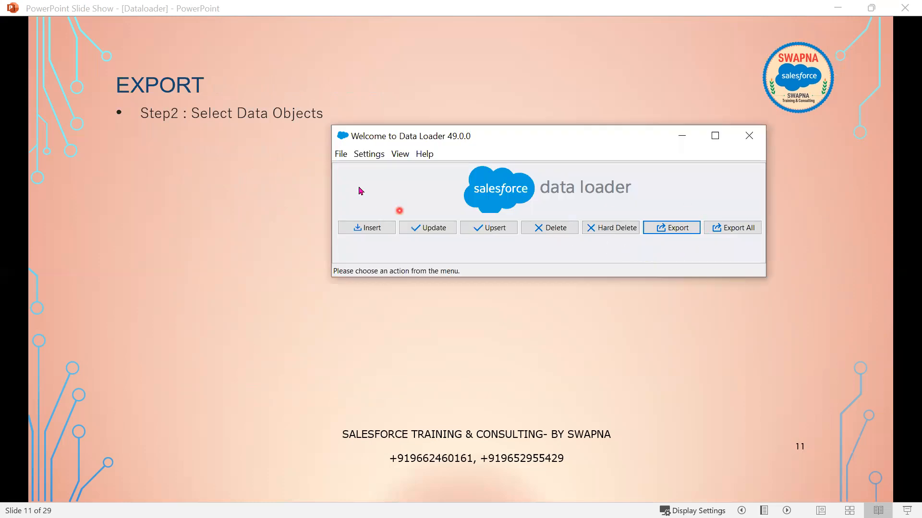
- Open Data Loader's Settings dialog and review it, including the Server host setting
left_click(361, 157)
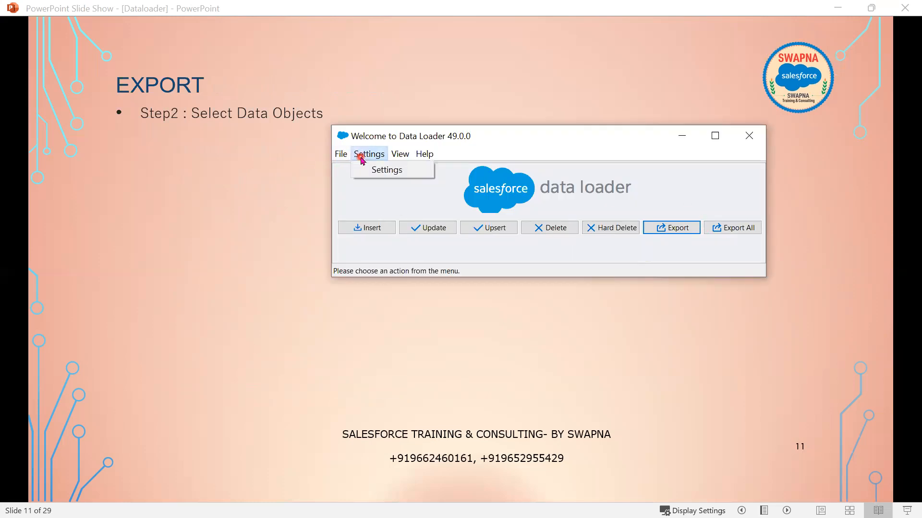
left_click(380, 172)
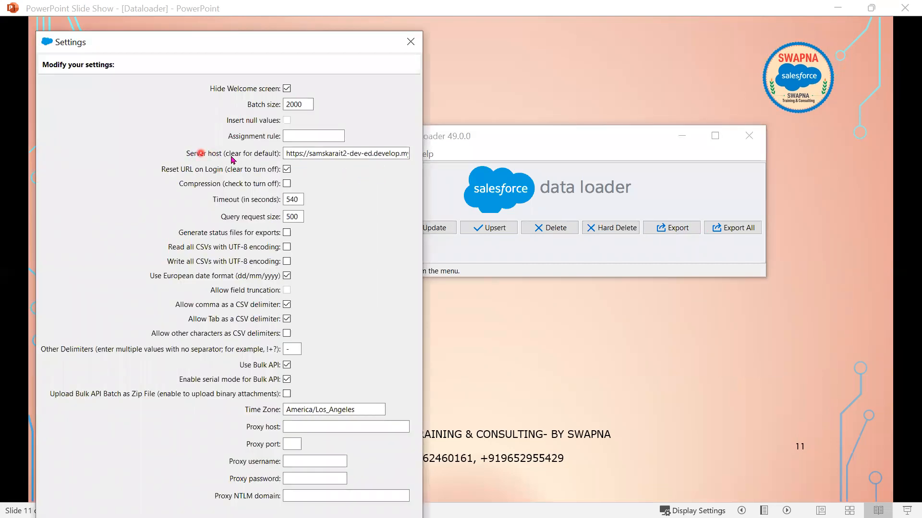
left_click(395, 154)
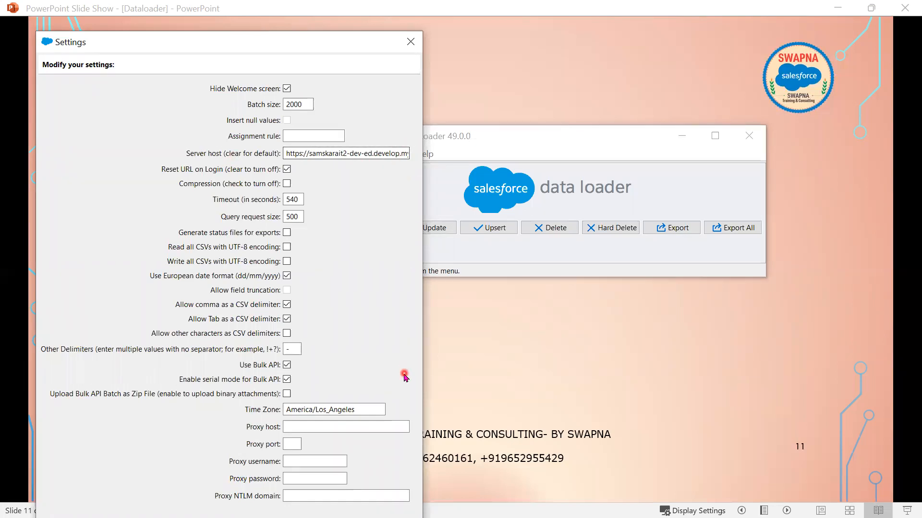
left_click_drag(305, 33, 535, 2)
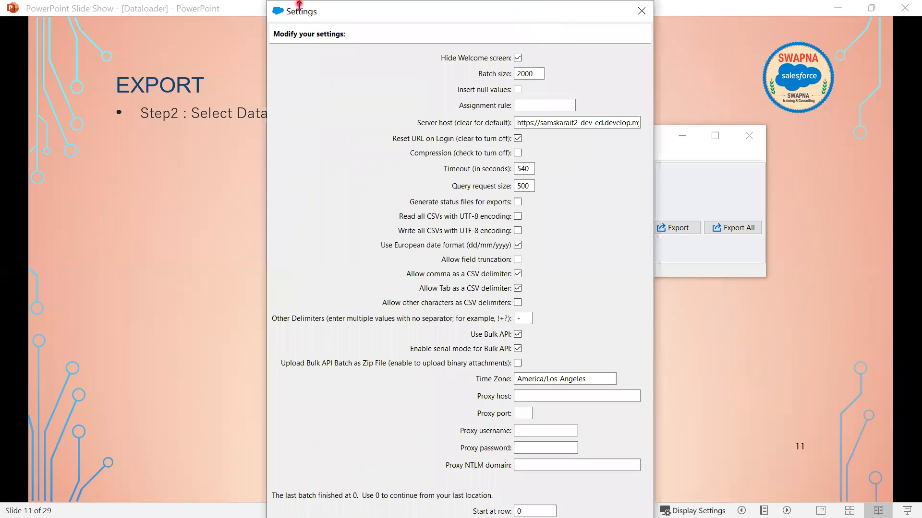
left_click_drag(299, 3, 298, 93)
left_click_drag(376, 108, 379, 39)
scroll(600, 480, "down", 3)
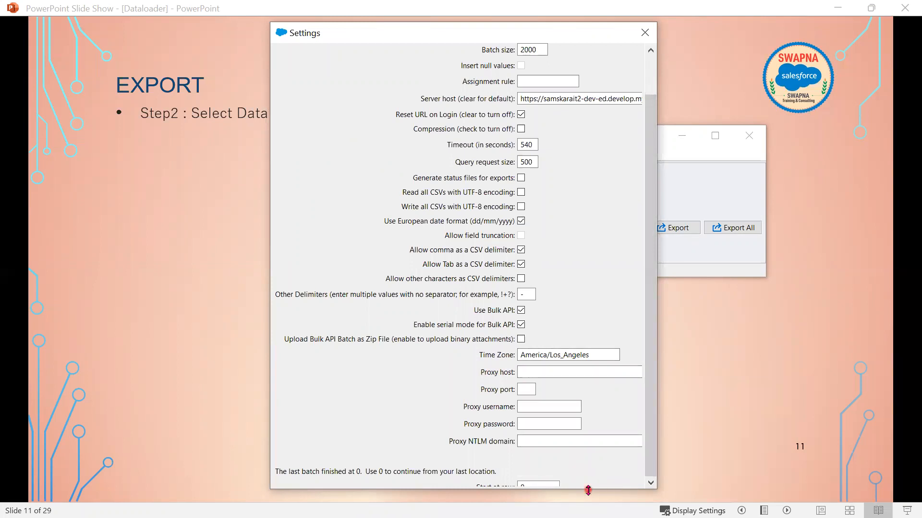
scroll(552, 422, "up", 1)
- Reveal slide 11's Export screenshot and extract.csv highlight, then close Data Loader's Settings dialog
left_click(353, 21)
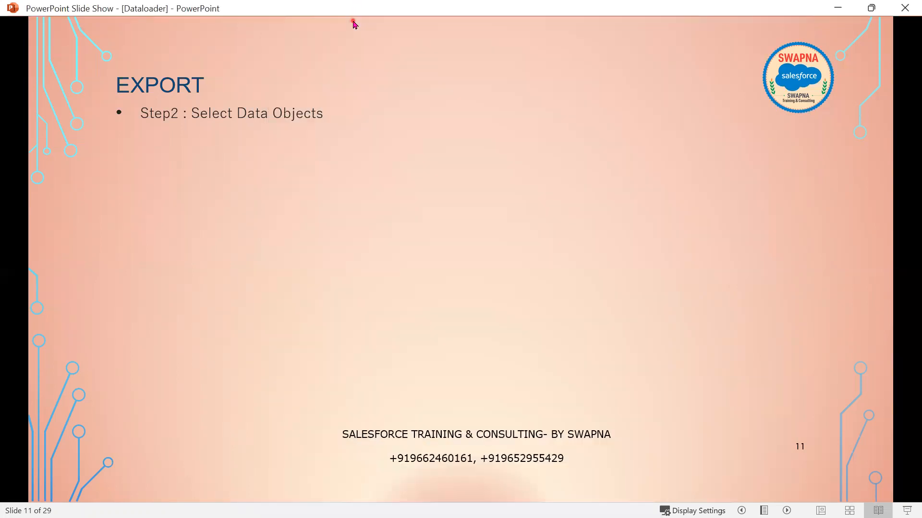
left_click(390, 202)
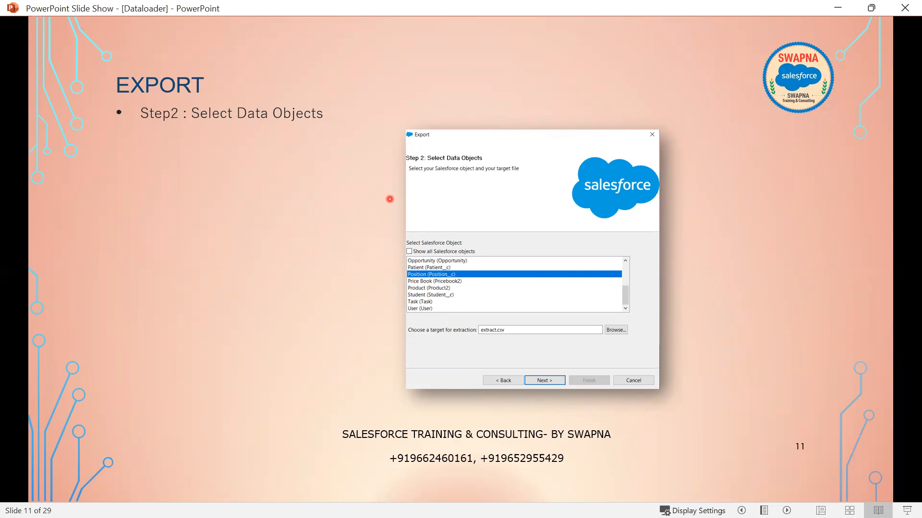
left_click(251, 372)
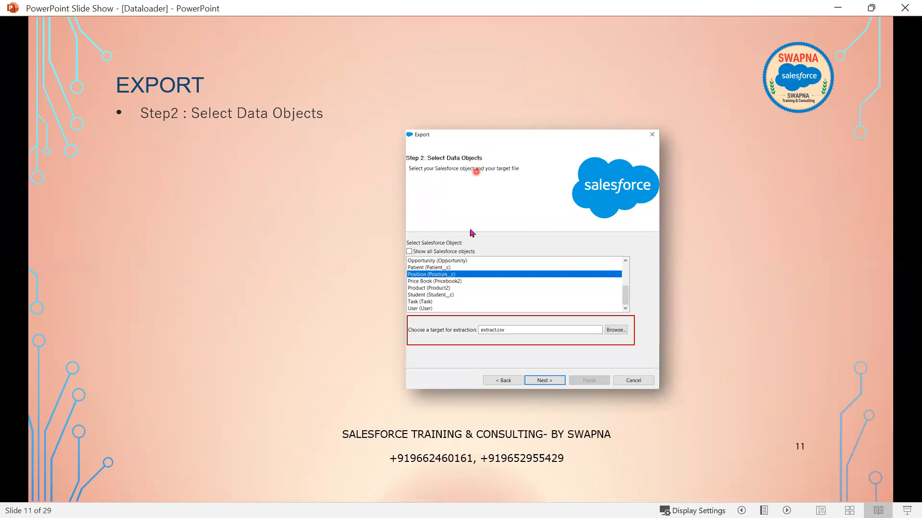
key("alt+Tab")
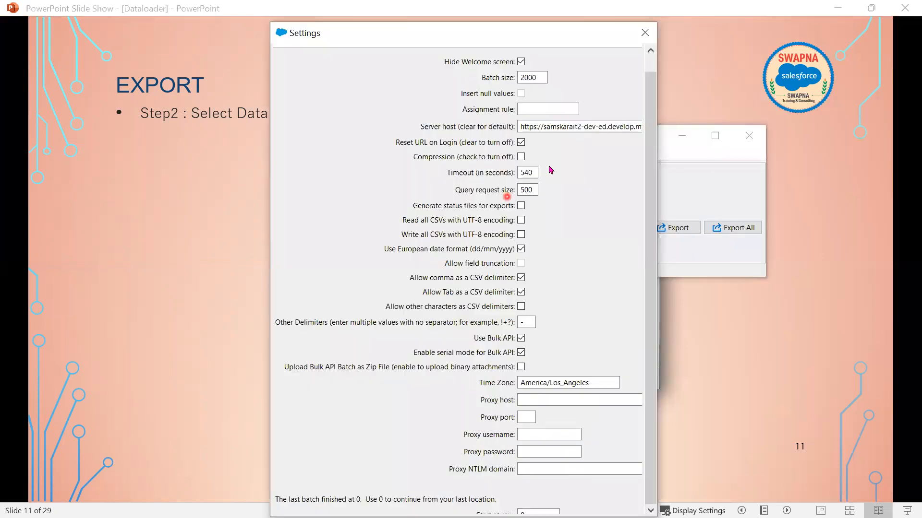
left_click(649, 34)
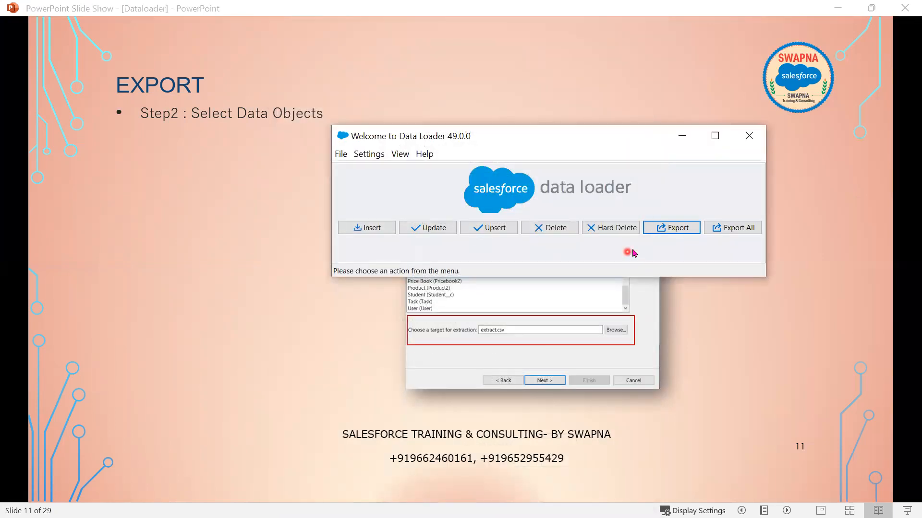
- Start the Export wizard and look over its object list
left_click(681, 228)
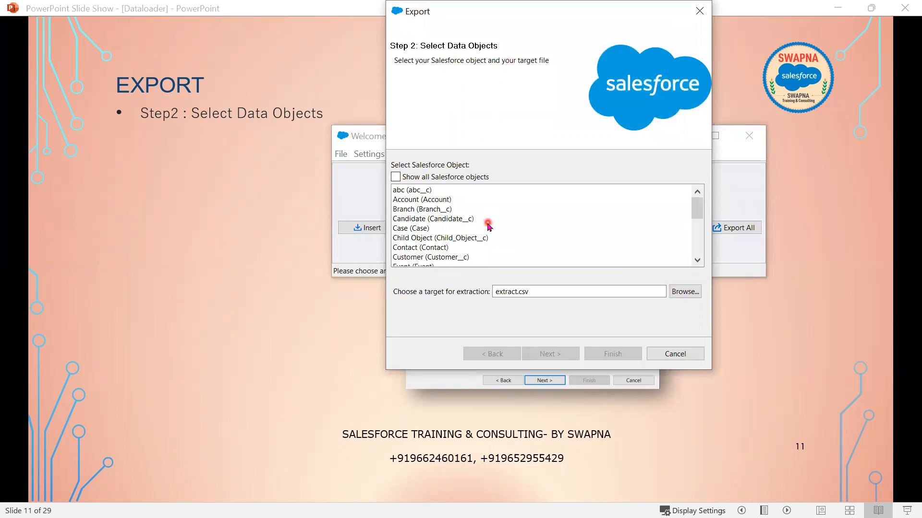
scroll(488, 226, "down", 5)
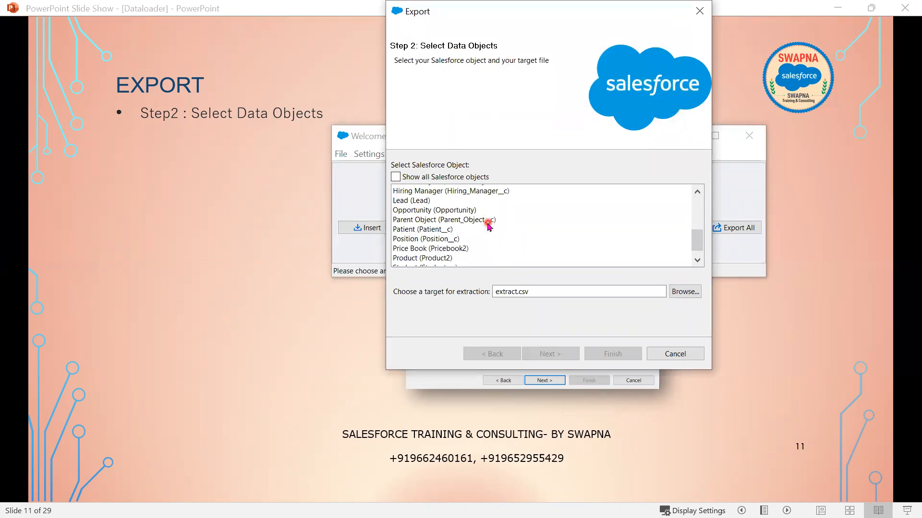
scroll(488, 225, "up", 5)
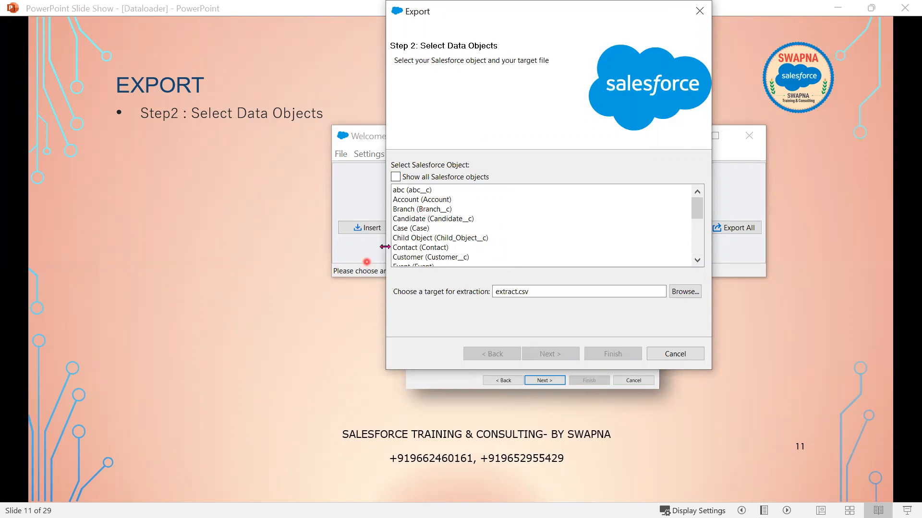
- Tick 'Show all Salesforce objects' and scroll through the full object list
left_click(395, 177)
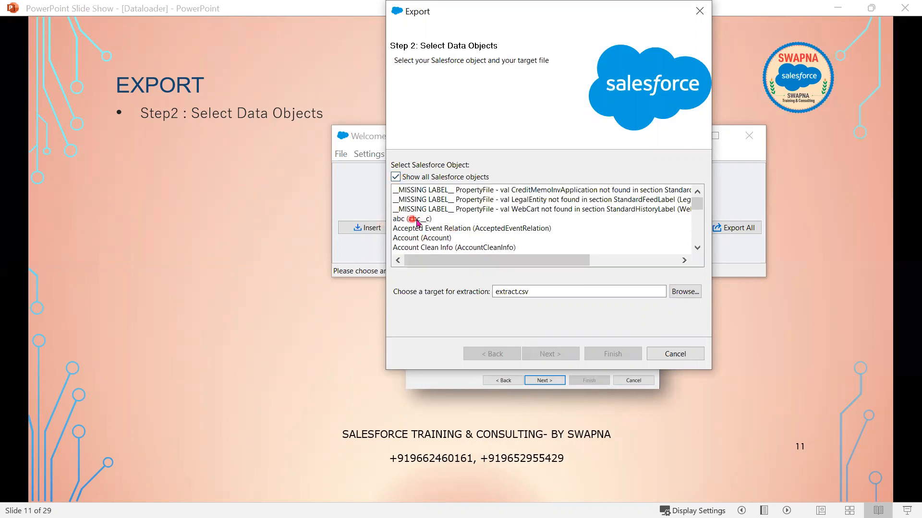
scroll(524, 250, "down", 1)
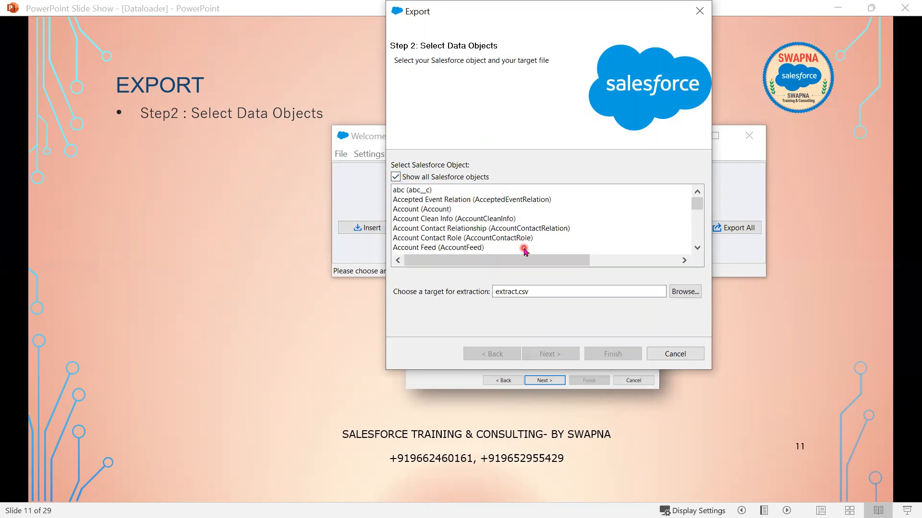
scroll(524, 250, "down", 1)
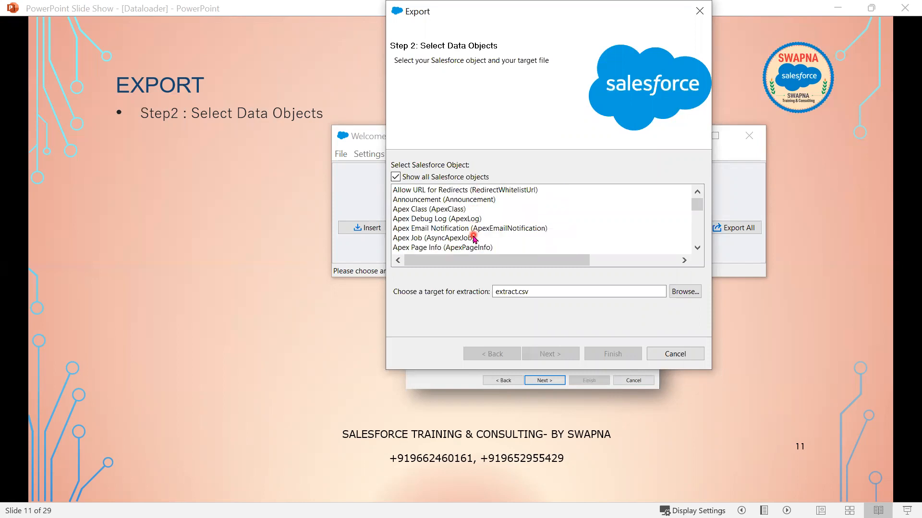
scroll(473, 238, "down", 8)
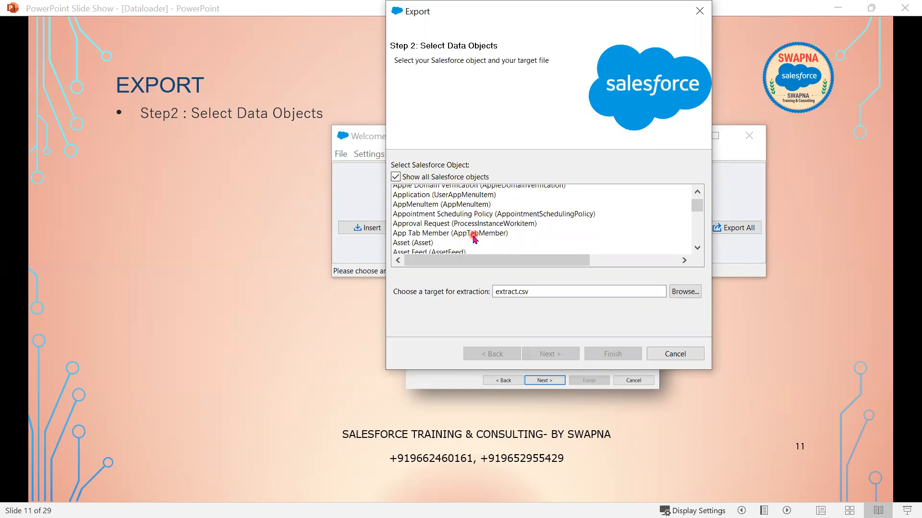
scroll(473, 238, "down", 12)
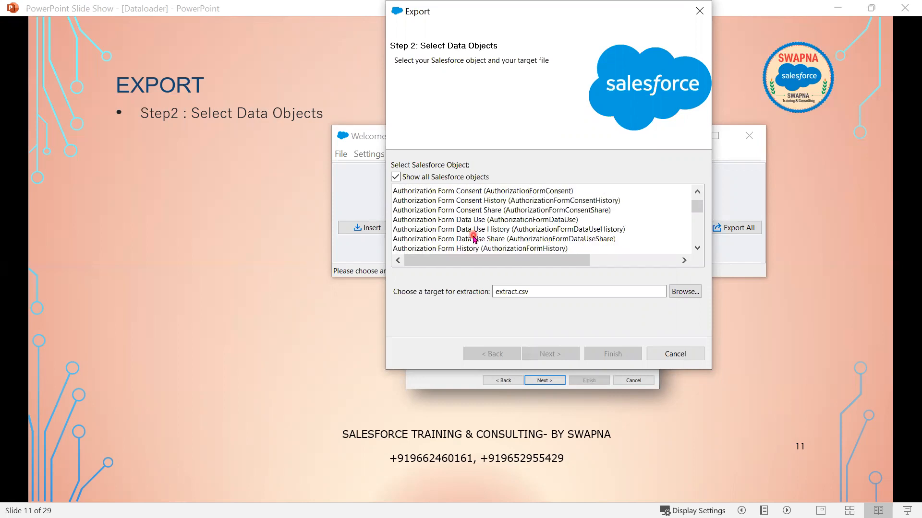
scroll(473, 243, "down", 10)
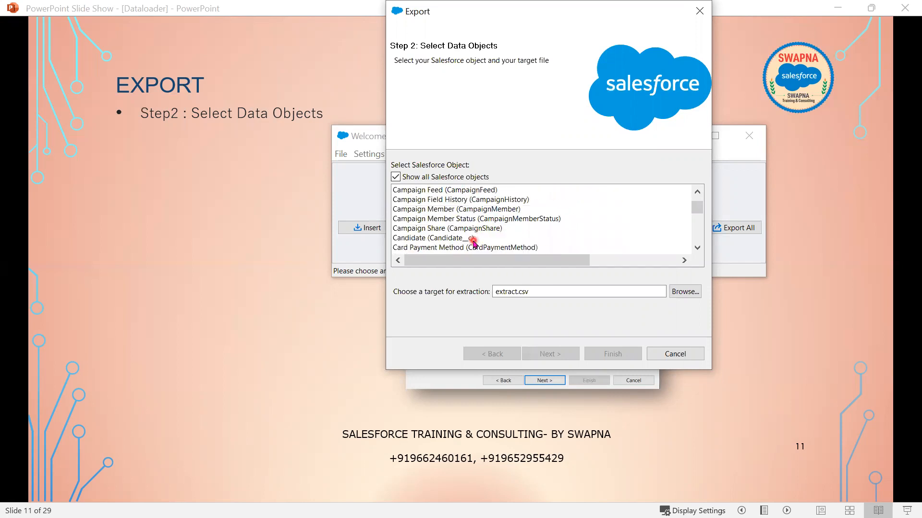
scroll(473, 243, "down", 2)
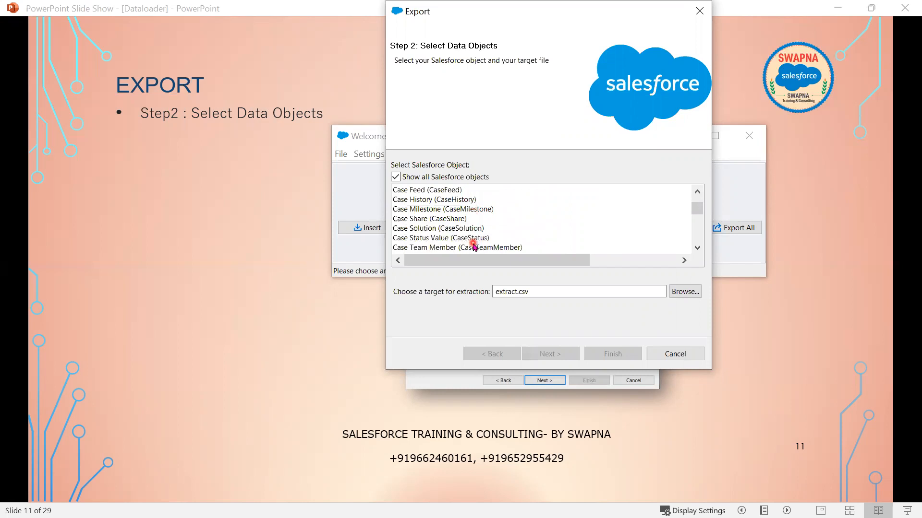
scroll(473, 245, "down", 12)
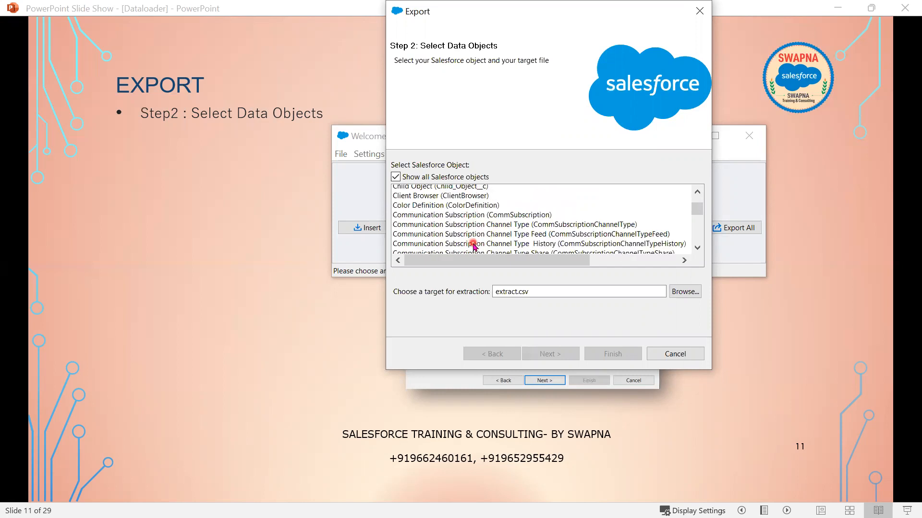
scroll(473, 246, "down", 12)
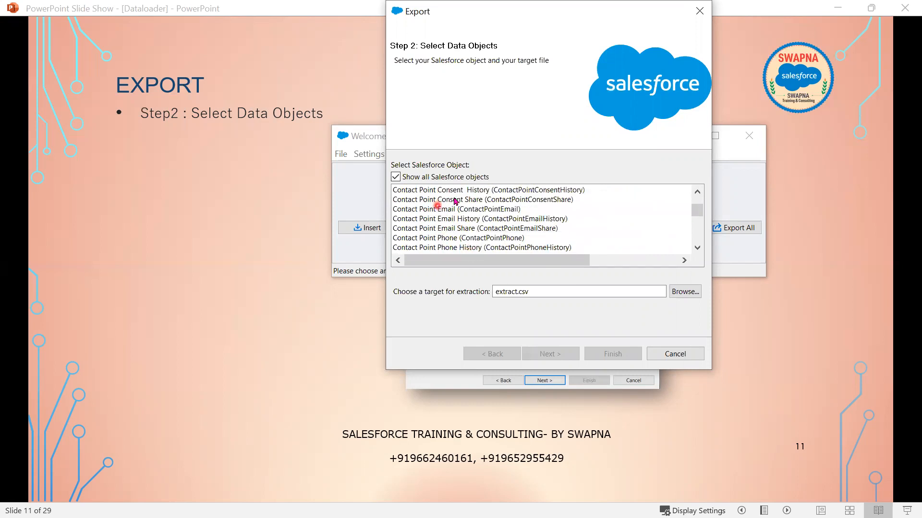
- Untick 'Show all Salesforce objects' so only the main objects are listed
left_click(395, 177)
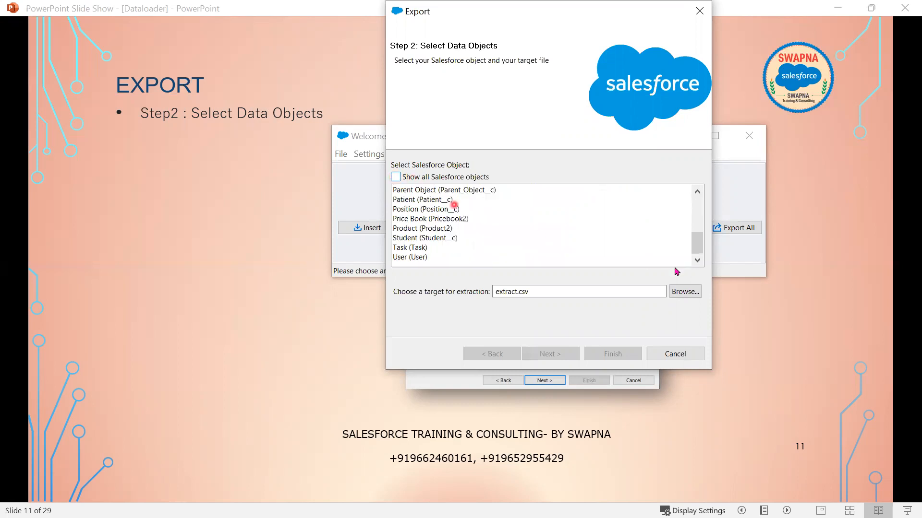
scroll(633, 255, "up", 3)
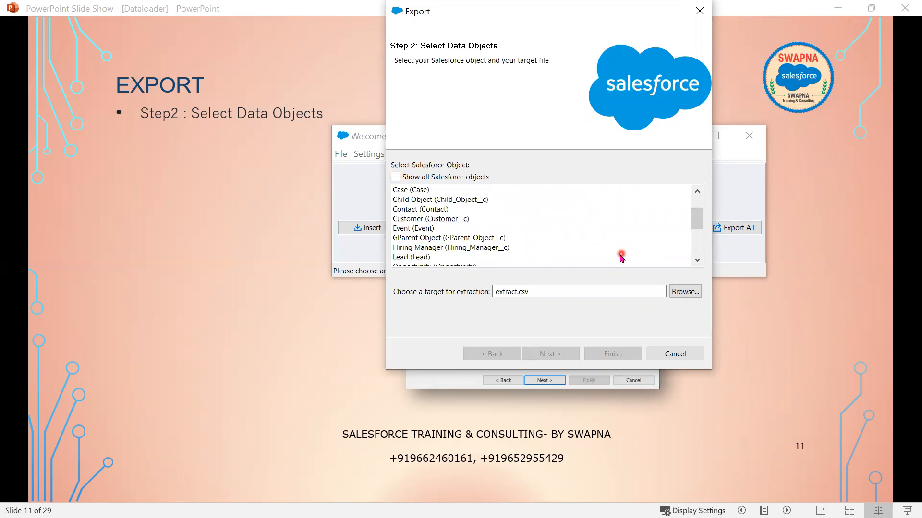
scroll(586, 236, "down", 1)
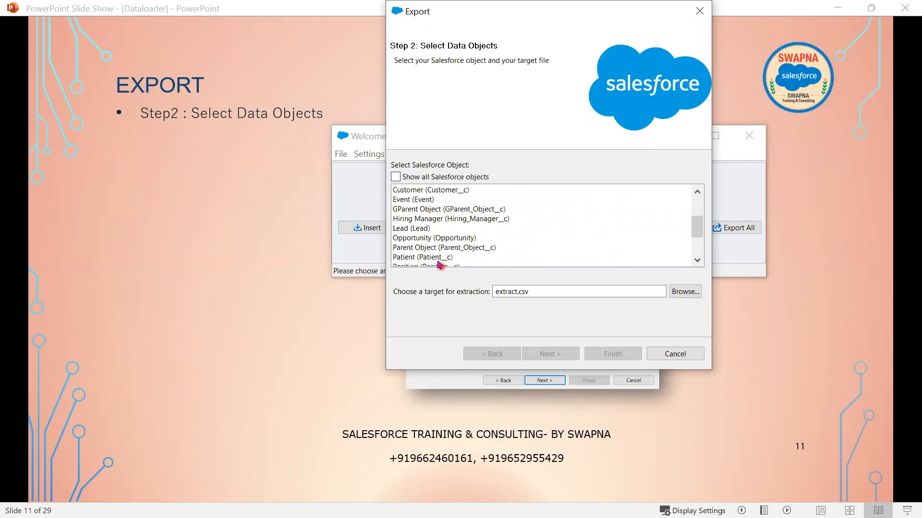
- Select Patient (Patient__c) for export and bring up the Save As dialog for the target file
left_click(464, 259)
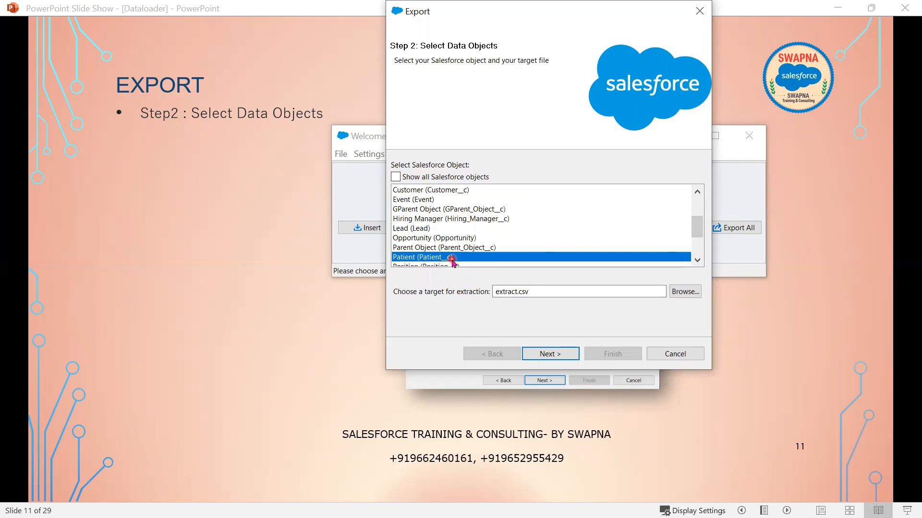
scroll(558, 245, "down", 3)
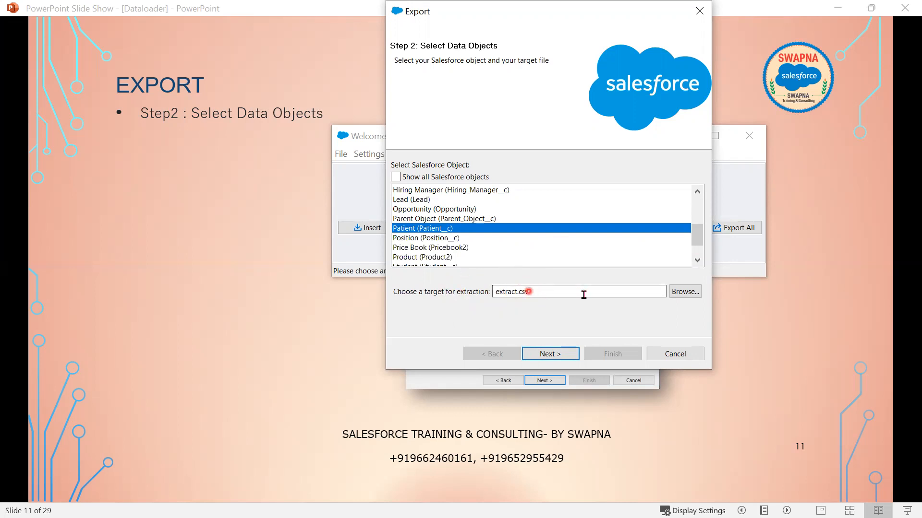
left_click(685, 294)
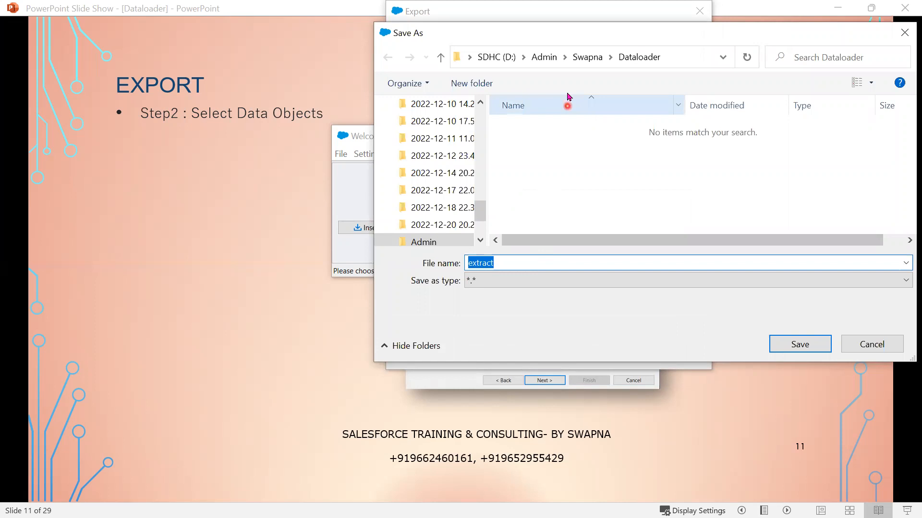
- Save the extraction target as extract.csv in the Dataloader folder on drive D
left_click(585, 58)
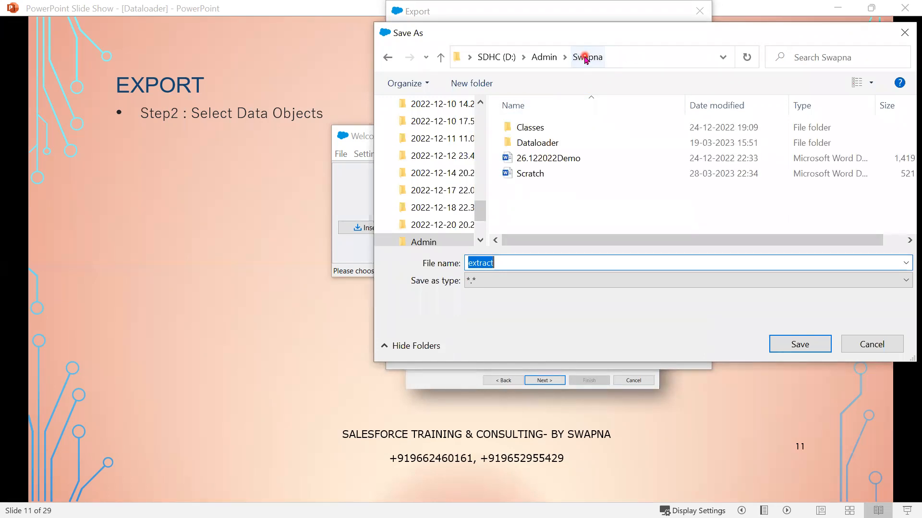
double_click(551, 144)
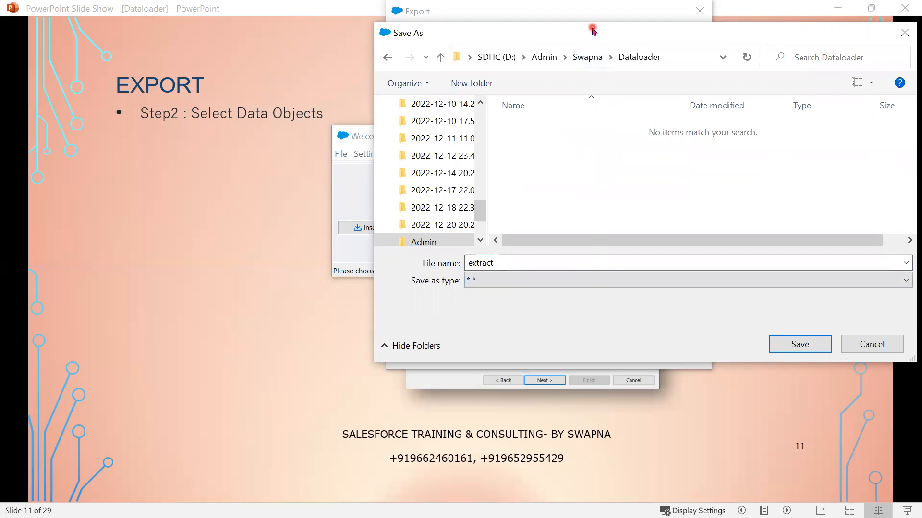
left_click_drag(594, 29, 413, 36)
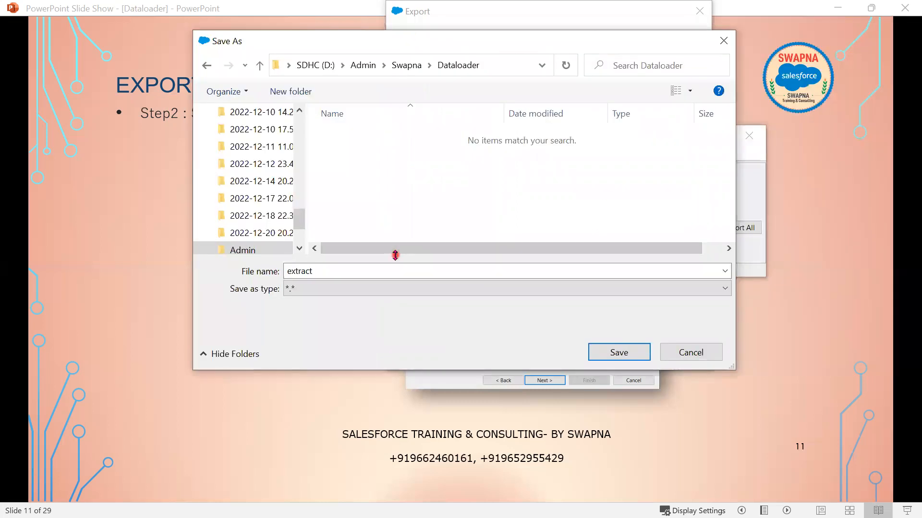
double_click(507, 272)
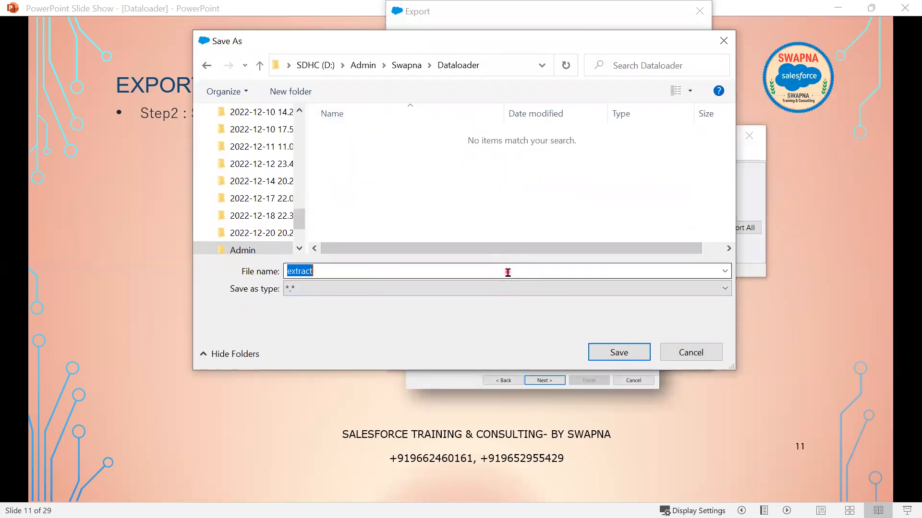
left_click(508, 273)
type(".csv")
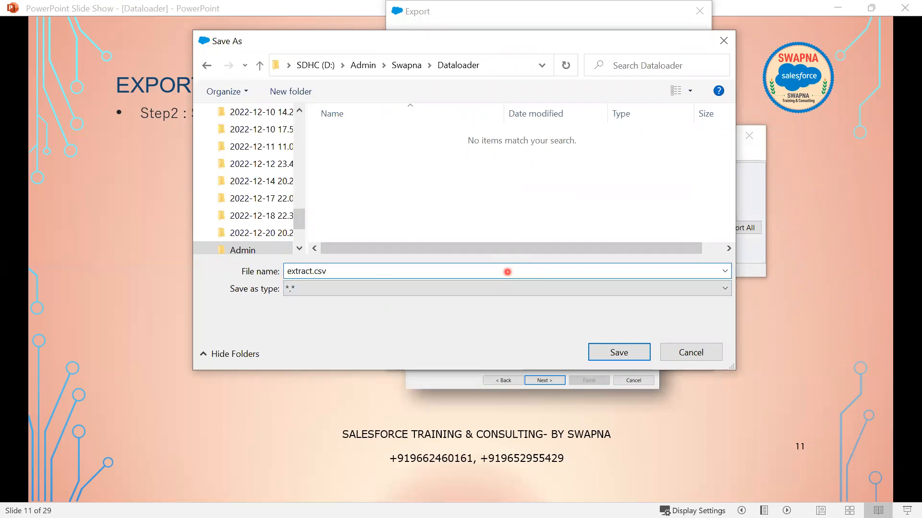
left_click(630, 352)
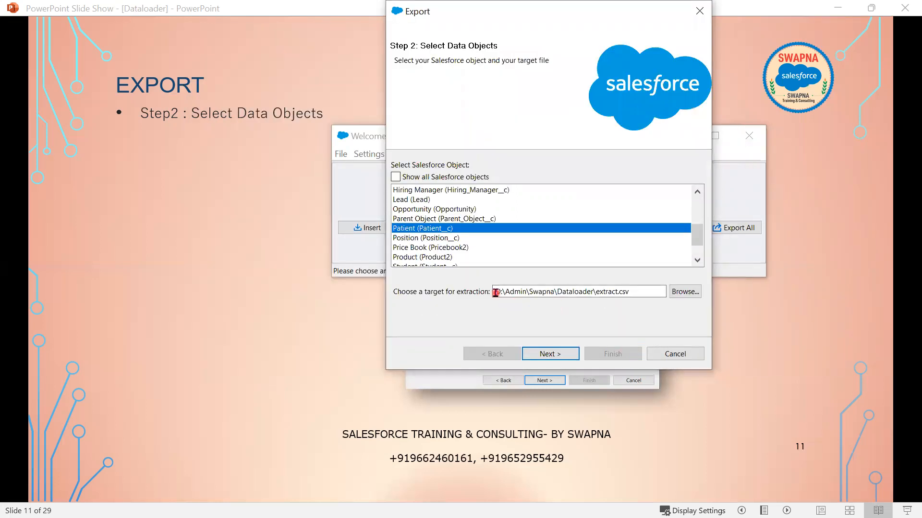
- Check the extract.csv target path and the empty Dataloader folder, then advance to Step 3: Edit your Query
left_click_drag(496, 291, 642, 303)
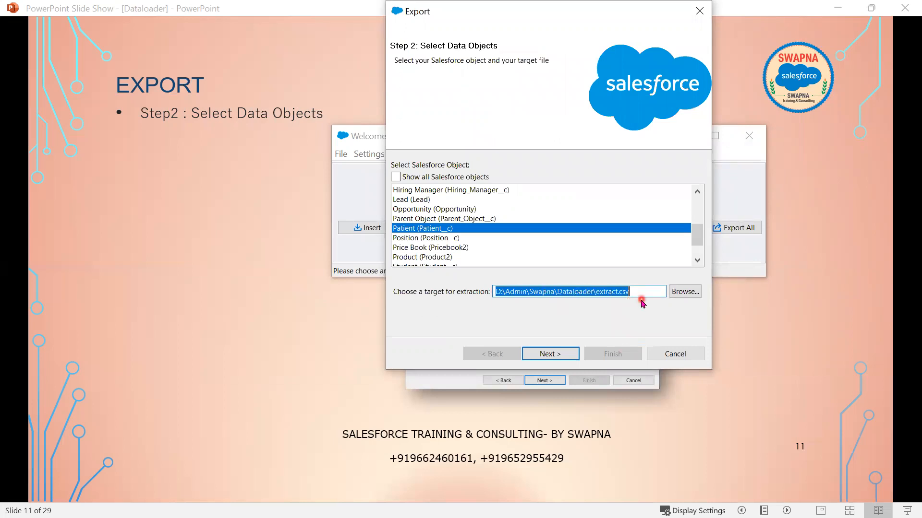
key("alt+Tab")
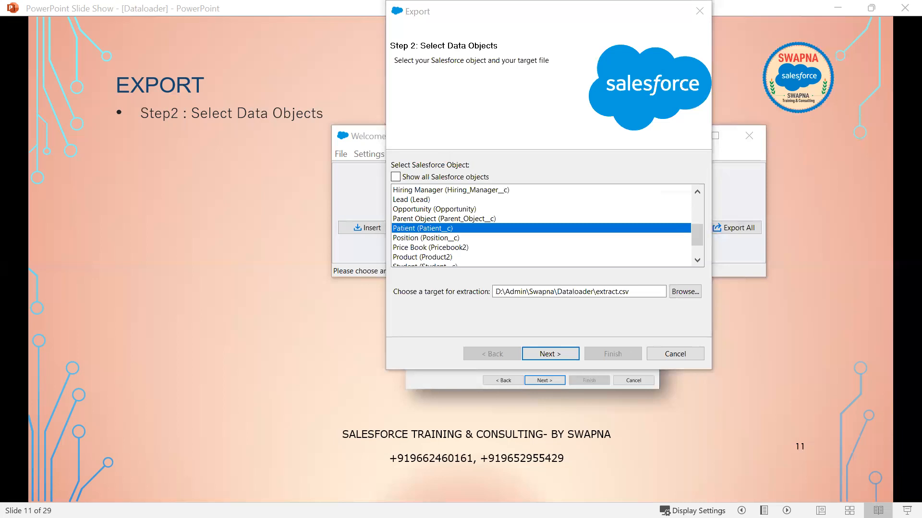
key("alt+Tab")
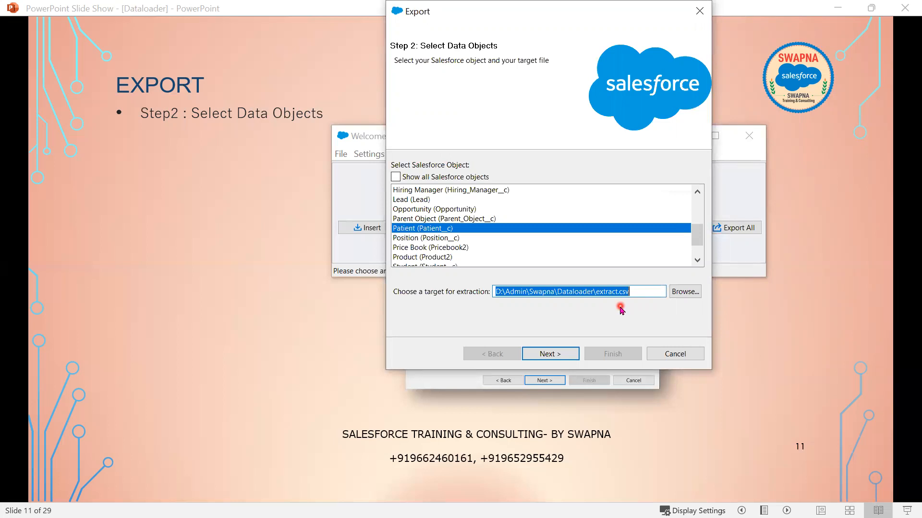
left_click(550, 356)
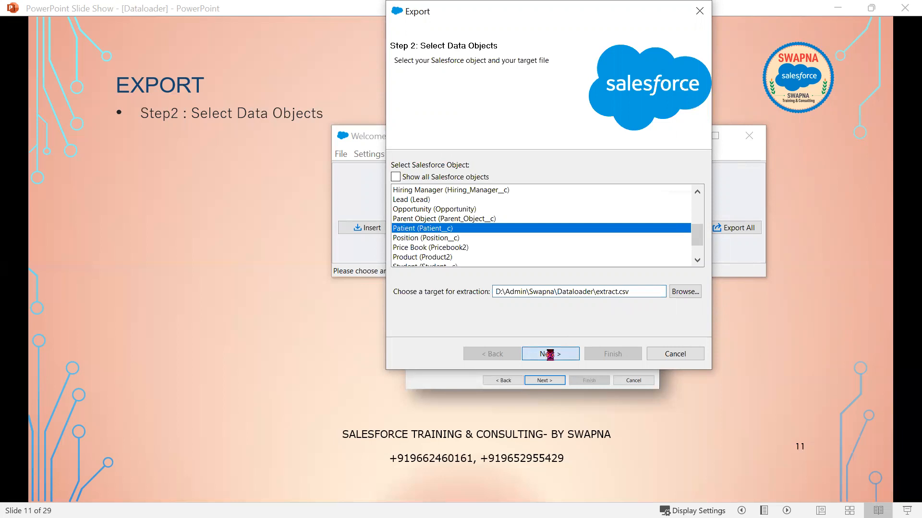
- Advance the slide show to slide 12, Step3: Edit your Query, showing the query screenshot and outline
left_click(214, 373)
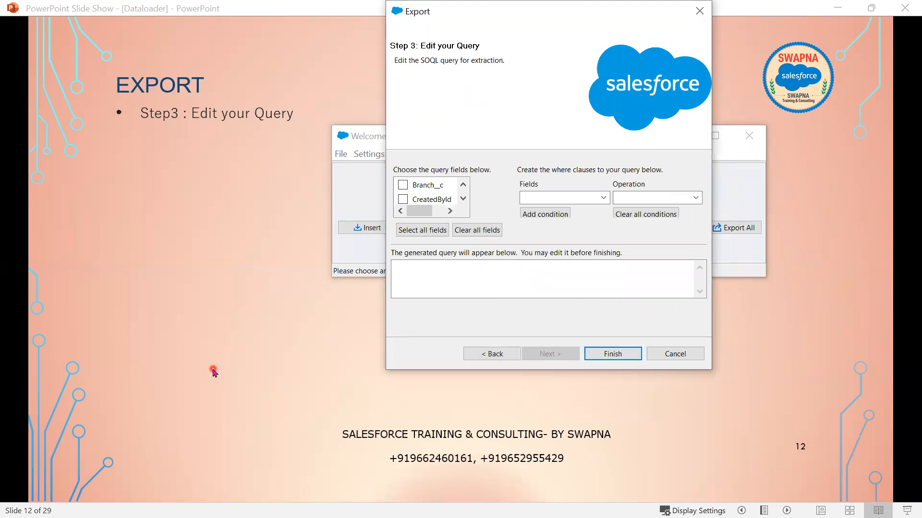
left_click(213, 373)
left_click(213, 372)
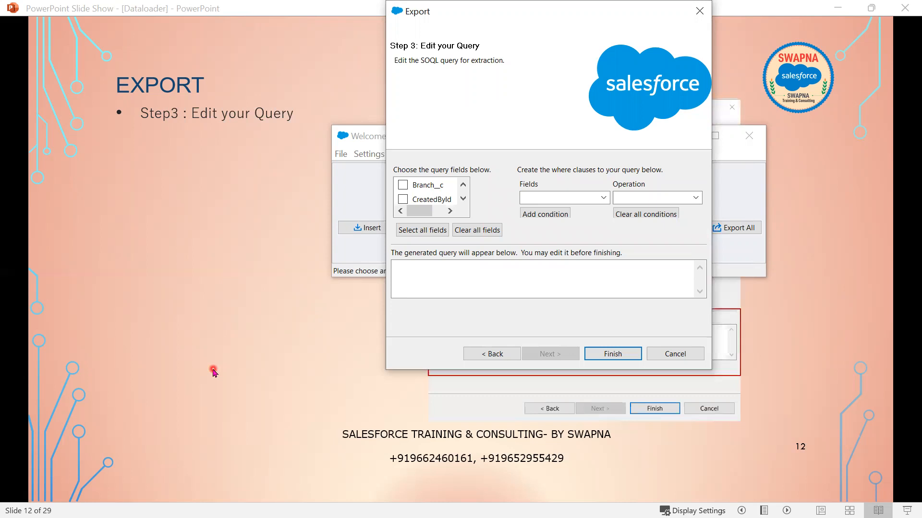
left_click(161, 314)
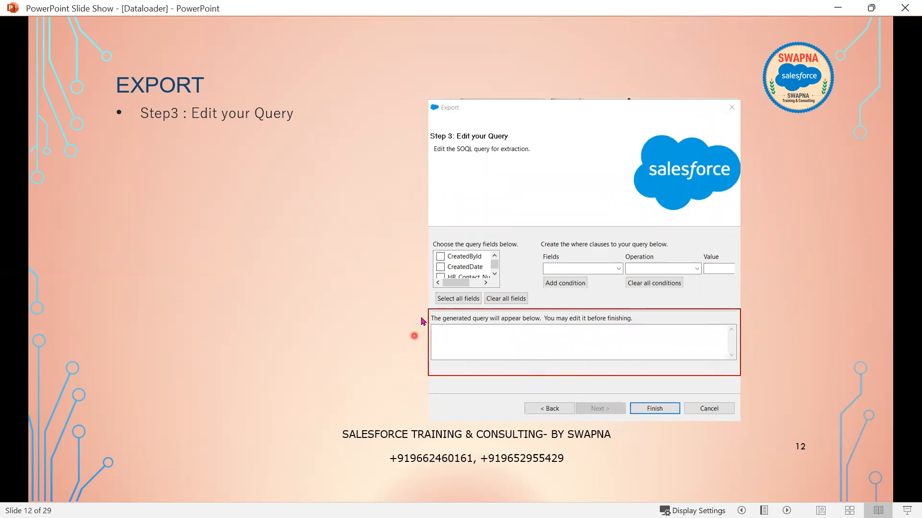
- Reveal slide 12's SOQL Query, Select Fields and Where Condition callouts
left_click(662, 369)
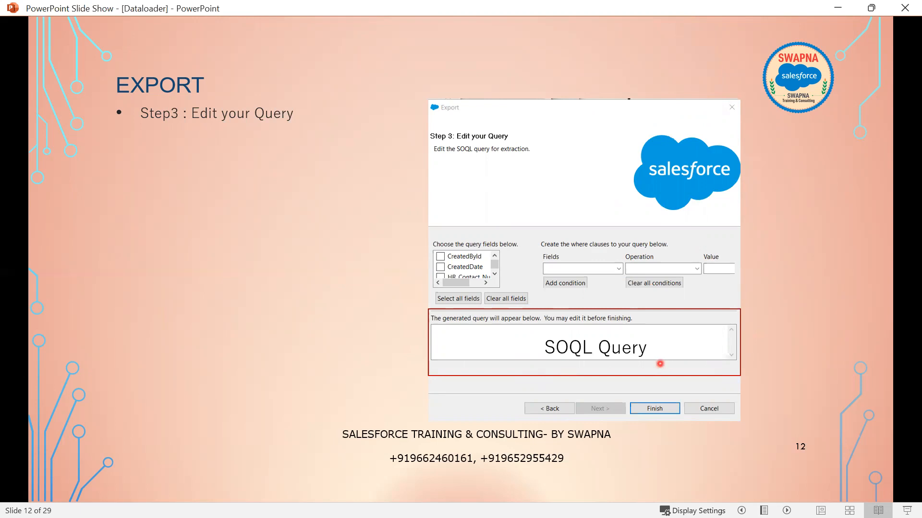
key("alt+Tab")
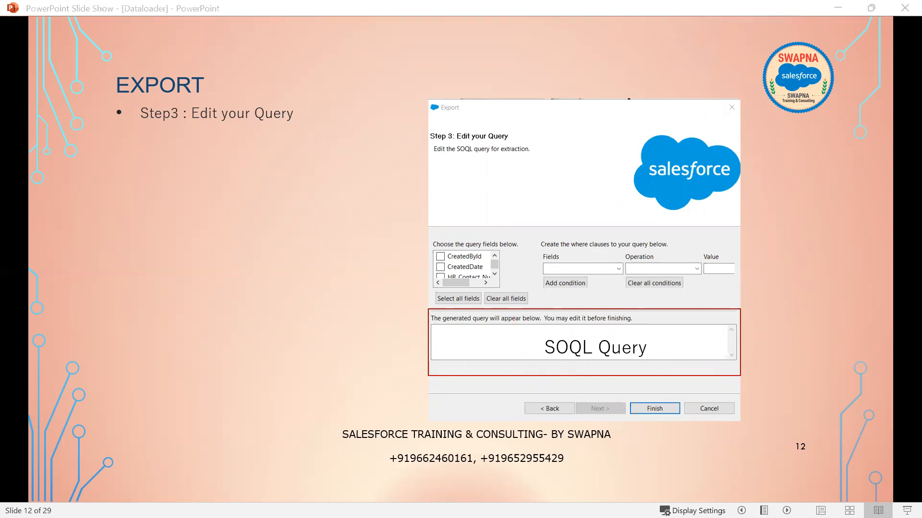
left_click(444, 359)
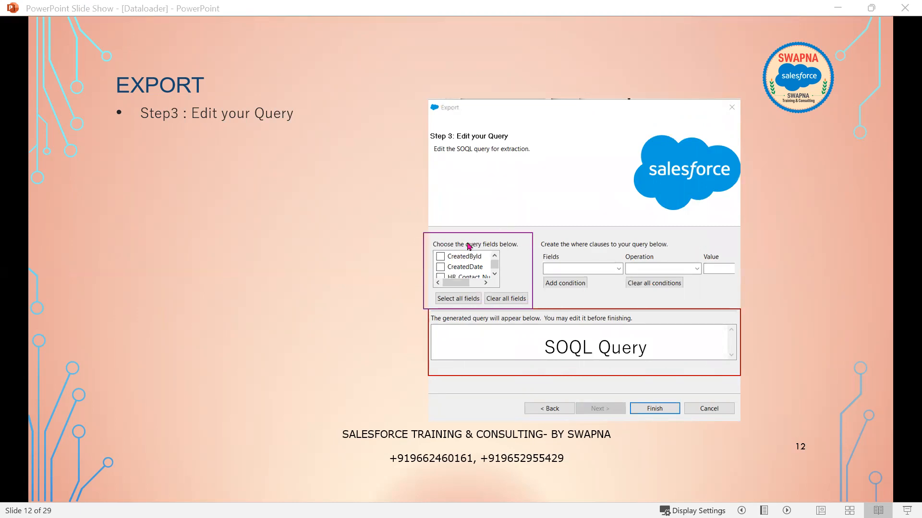
left_click(470, 283)
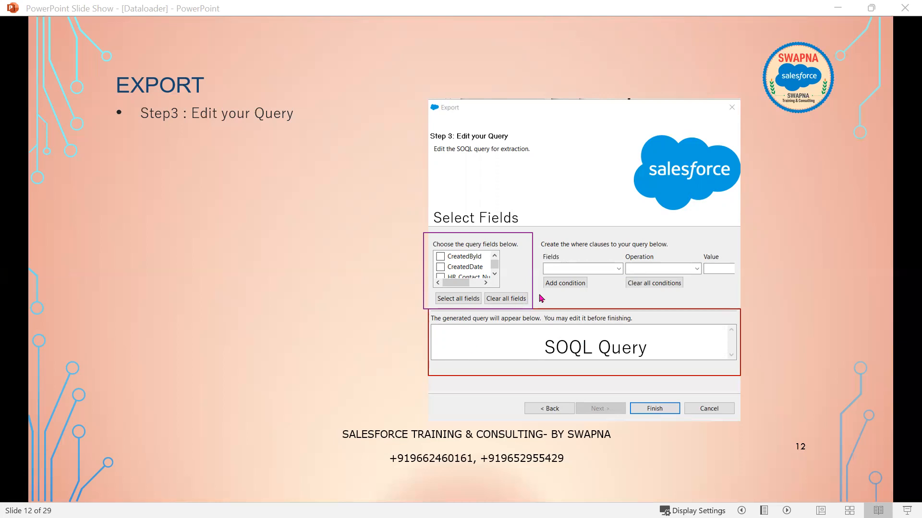
left_click(611, 315)
left_click(585, 289)
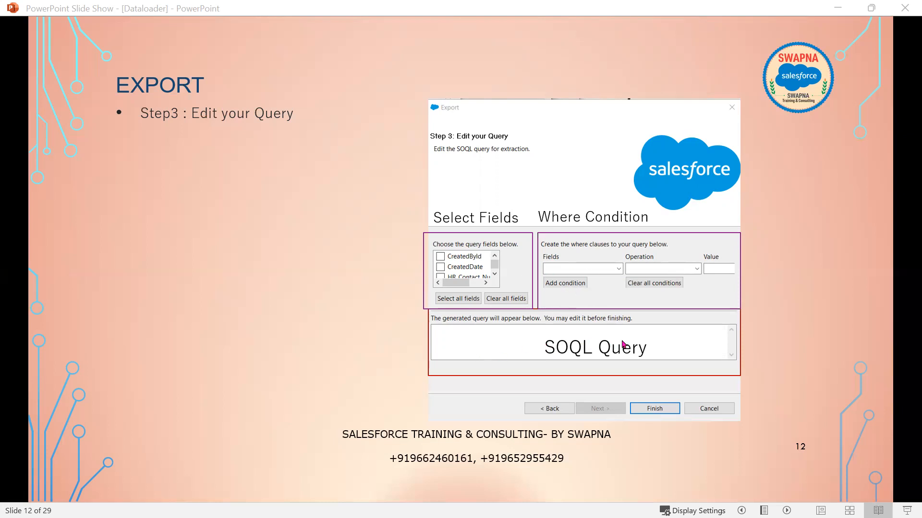
- Return from slide 13 to slide 12 and bring the Data Loader Export dialog forward
left_click(602, 354)
key("Left")
key("alt+Tab")
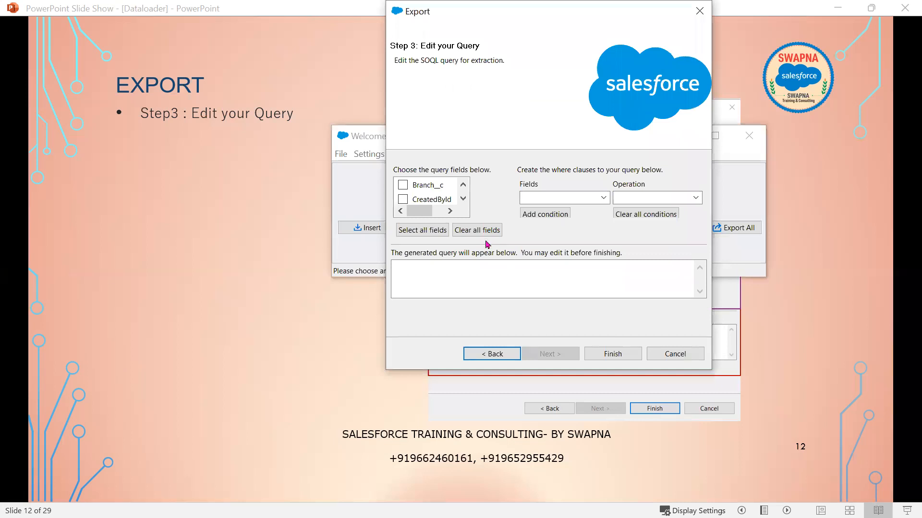
- Select all Patient fields and inspect PN__c, Patient_Information__c and IsDeleted in the generated query
left_click(412, 231)
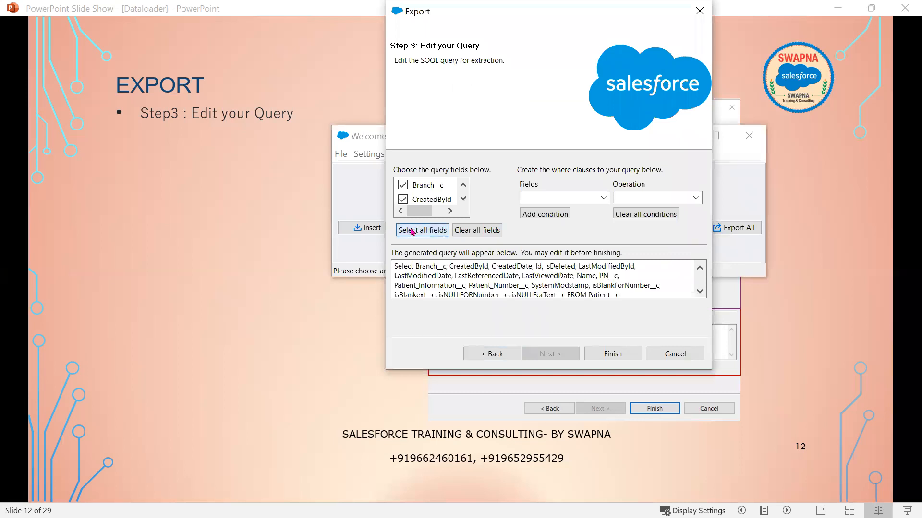
left_click(700, 291)
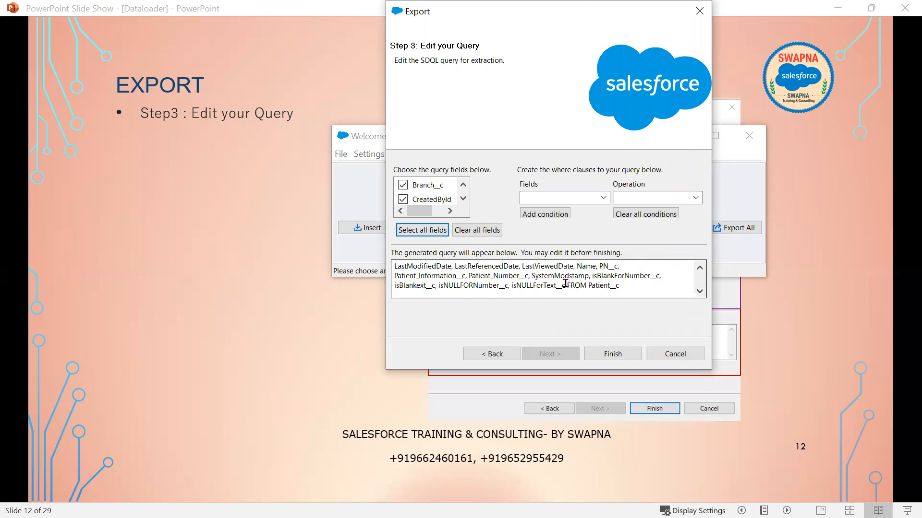
double_click(547, 268)
double_click(606, 268)
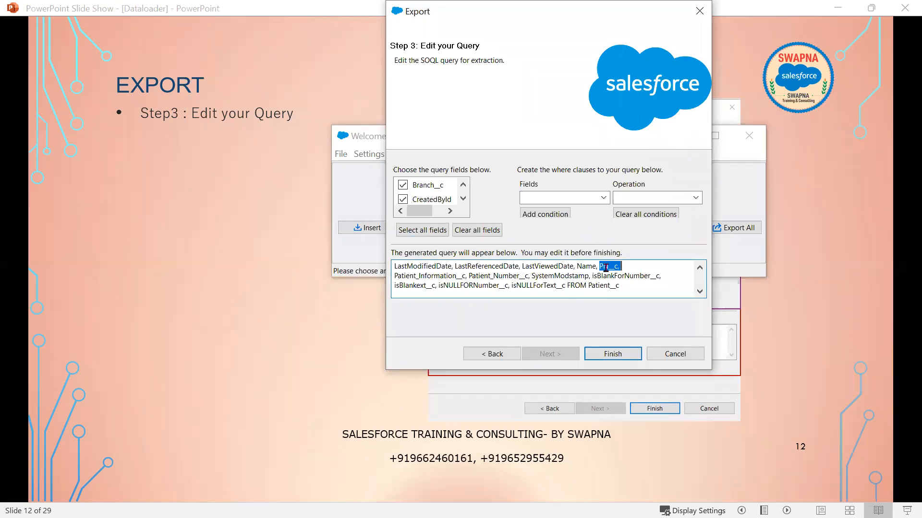
double_click(455, 275)
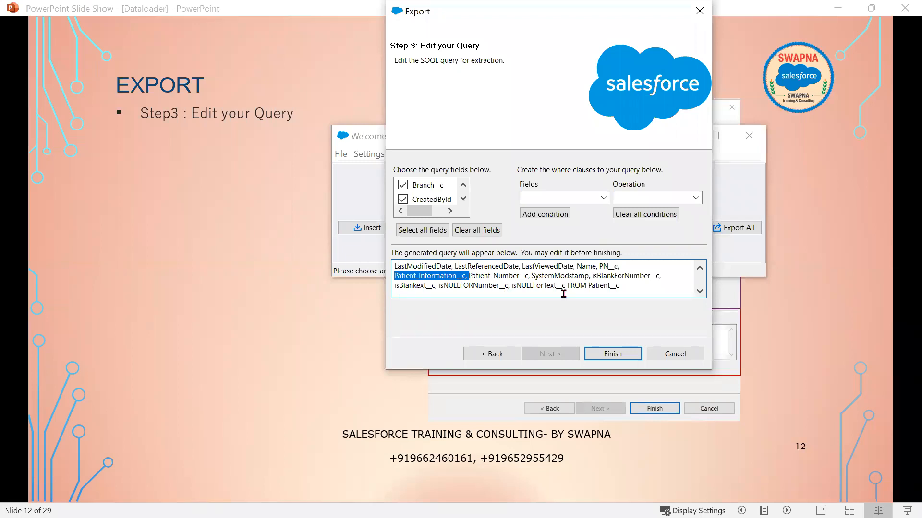
scroll(563, 294, "up", 1)
double_click(551, 267)
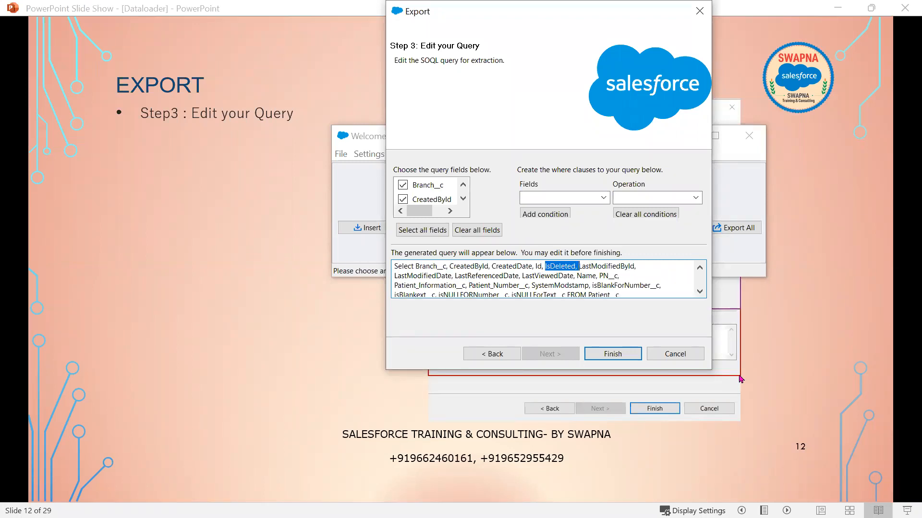
- Delete IsDeleted, LastModifiedDate, LastReferencedDate and LastViewedDate from the query text
key("Delete")
key("Delete")
key("Delete")
key("Delete")
key("Delete")
key("Delete")
key("Delete")
key("Delete")
key("Delete")
key("Delete")
key("Delete")
key("Delete")
key("Delete")
key("Delete")
key("Delete")
key("Delete")
key("Delete")
key("Delete")
key("Delete")
key("Delete")
key("Delete")
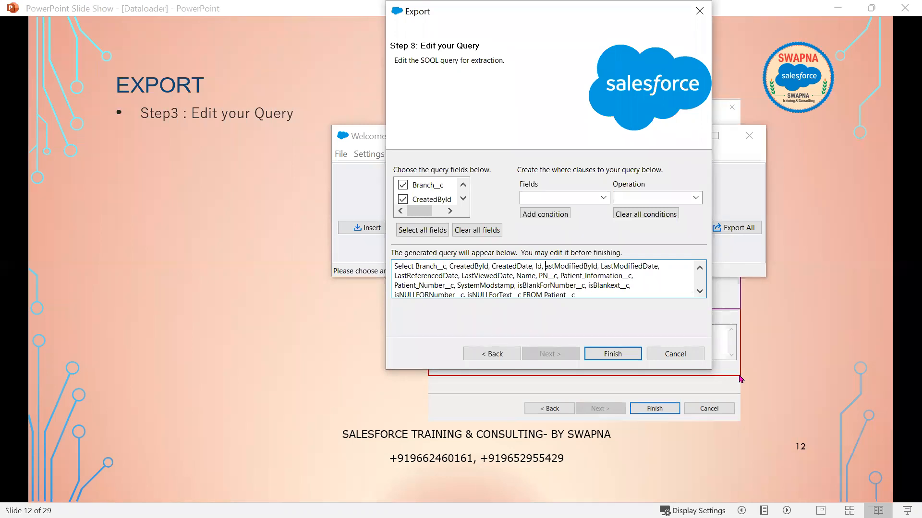
key("Delete")
key("Delete")
key("Delete")
key("Delete")
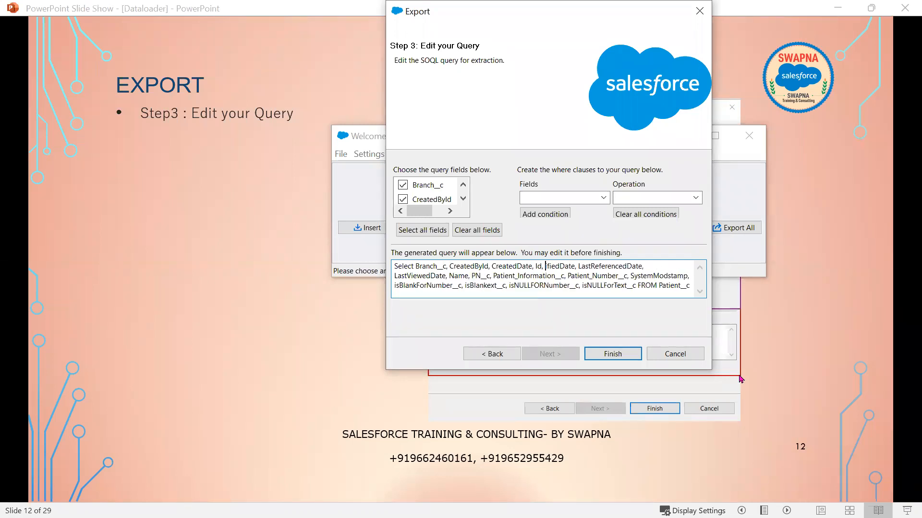
key("Delete")
key("Delete")
key("Delete")
key("Delete")
key("Delete")
key("Delete")
key("Delete")
key("Delete")
key("Delete")
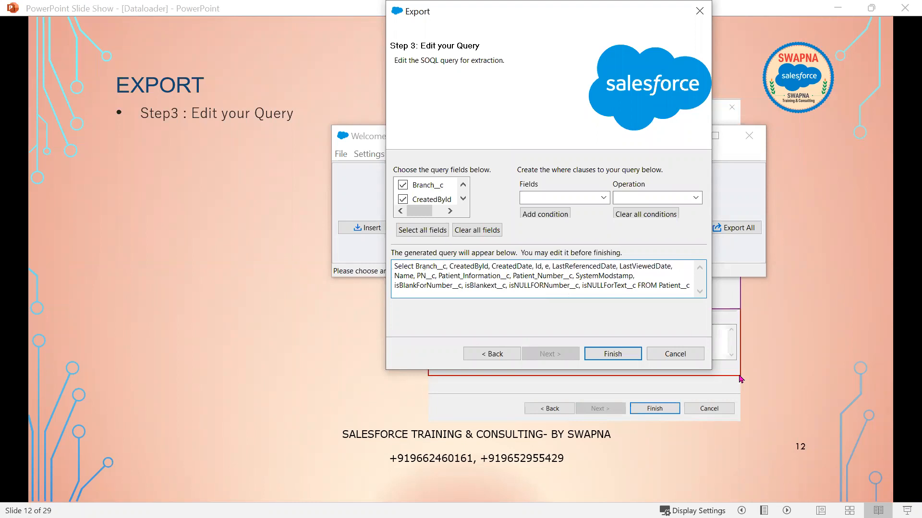
key("Delete")
key("Delete")
key("Delete")
key("Delete")
key("Delete")
key("Delete")
key("Delete")
key("Delete")
key("Delete")
key("Delete")
key("Delete")
key("Delete")
key("Delete")
key("Delete")
key("Delete")
key("Delete")
key("Delete")
key("Delete")
key("Delete")
key("Delete")
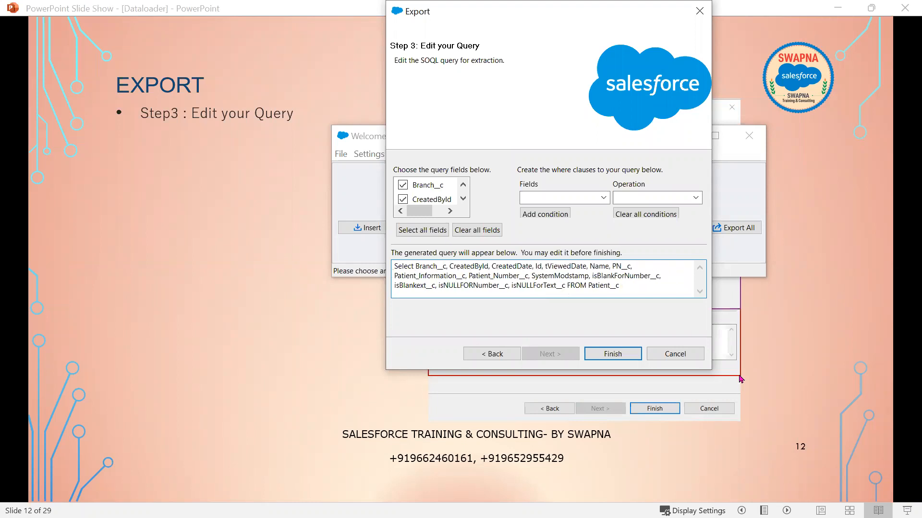
key("Delete")
key("Delete")
key("Delete")
key("Delete")
key("Delete")
key("Delete")
key("Delete")
key("Delete")
key("Delete")
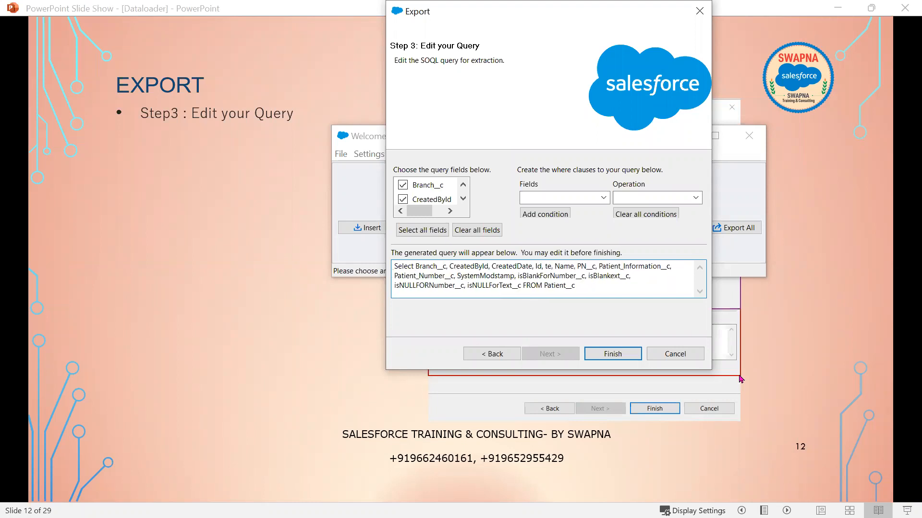
key("Delete")
key("Delete")
key("Delete")
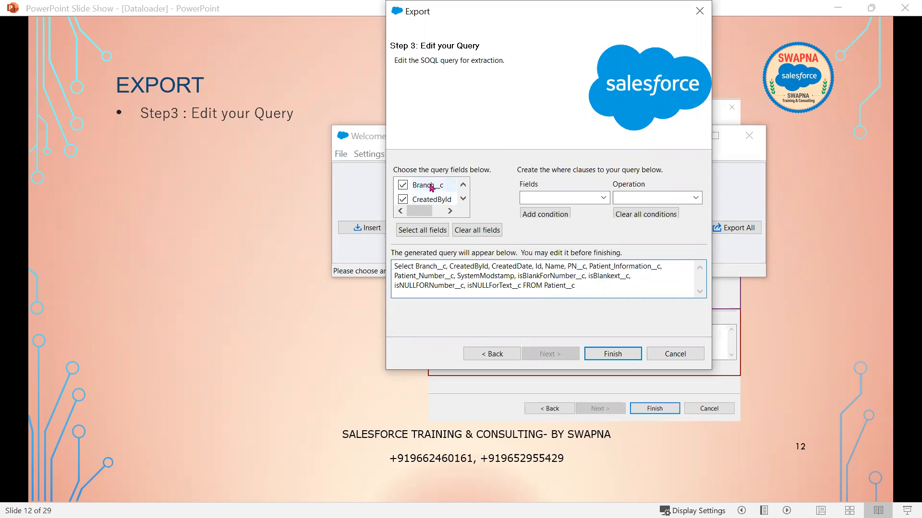
- Clear all fields, then tick Branch__c, Id and Name in the query fields list
left_click(480, 234)
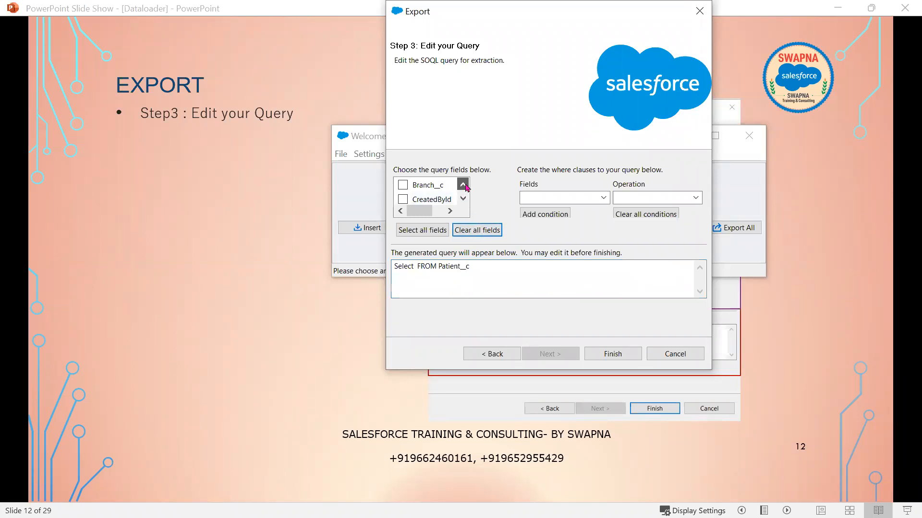
left_click(406, 185)
left_click(463, 199)
left_click(463, 199)
left_click(404, 200)
left_click(463, 198)
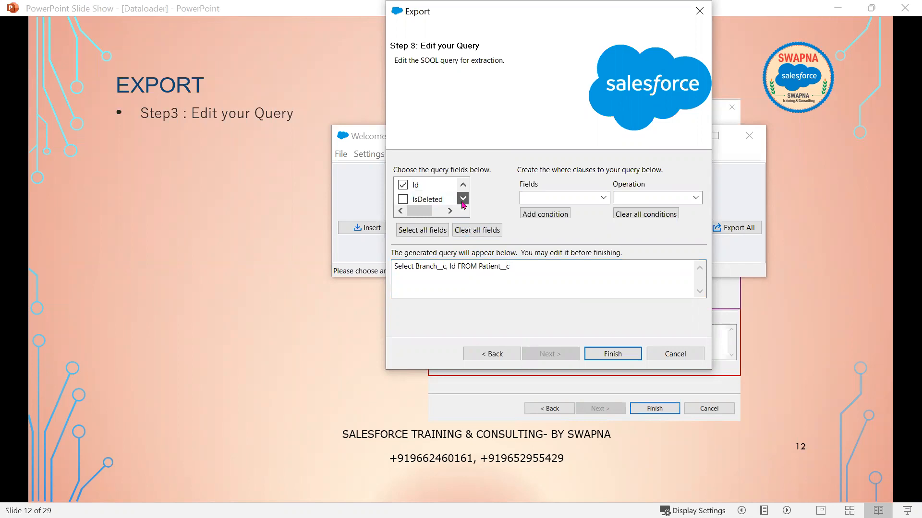
left_click(464, 199)
left_click(463, 198)
left_click(463, 198)
left_click(463, 198)
left_click(463, 198)
left_click(405, 200)
- Add Patient_Information__c, PN__c and Patient_Number__c to the query
scroll(445, 207, "down", 2)
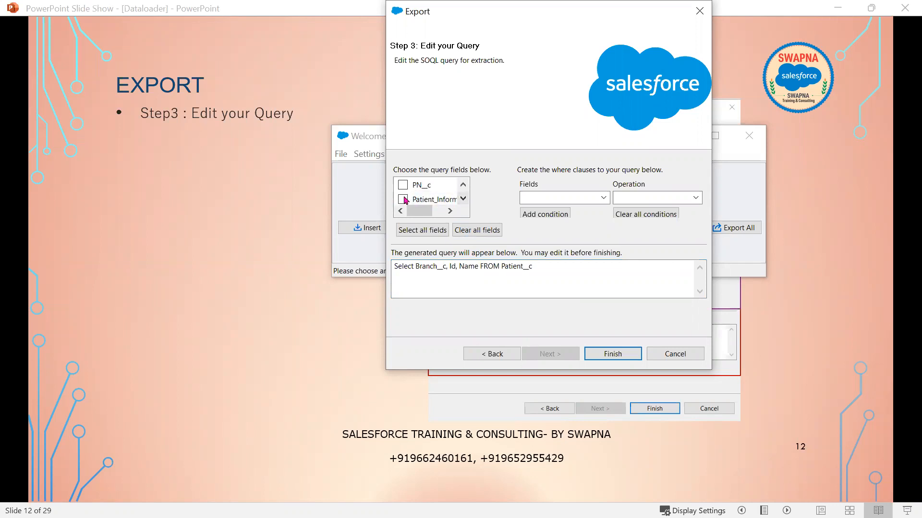
left_click(404, 200)
left_click(404, 187)
scroll(447, 195, "down", 1)
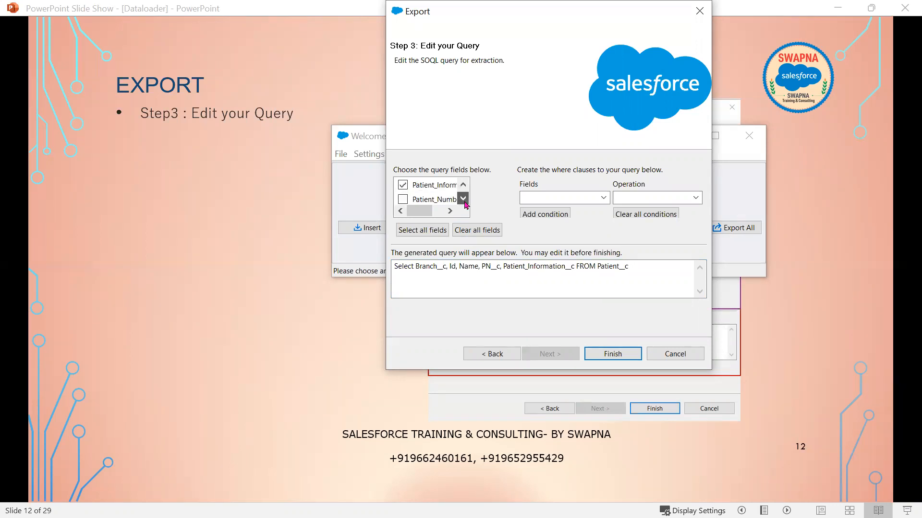
left_click(402, 200)
scroll(403, 204, "down", 1)
- Try adding isBlankForNumber__c and isBlankext__c, then remove both from the query again
left_click(462, 199)
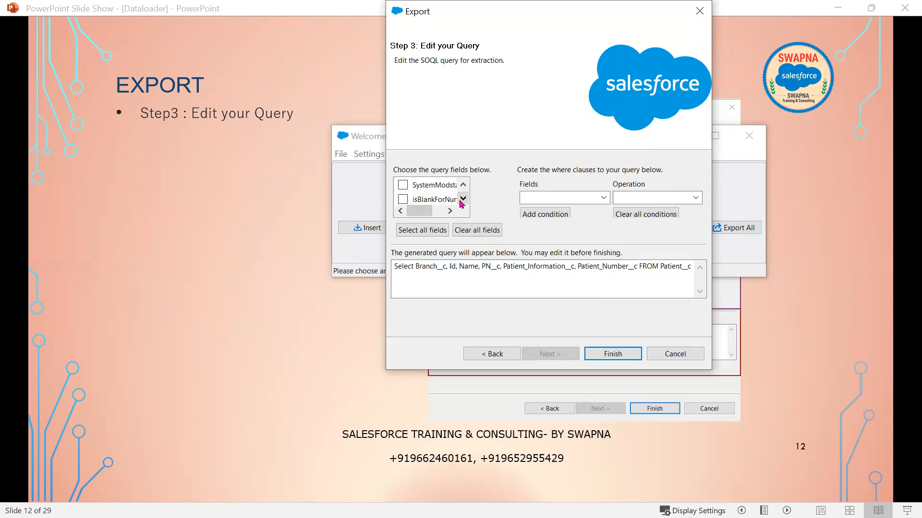
left_click(404, 199)
left_click(463, 199)
left_click(399, 200)
scroll(401, 201, "down", 1)
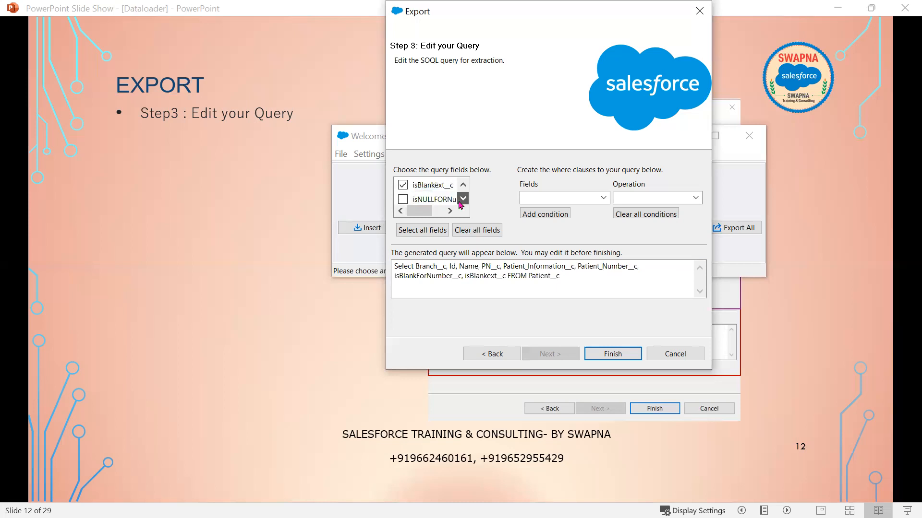
left_click(402, 185)
scroll(403, 190, "up", 1)
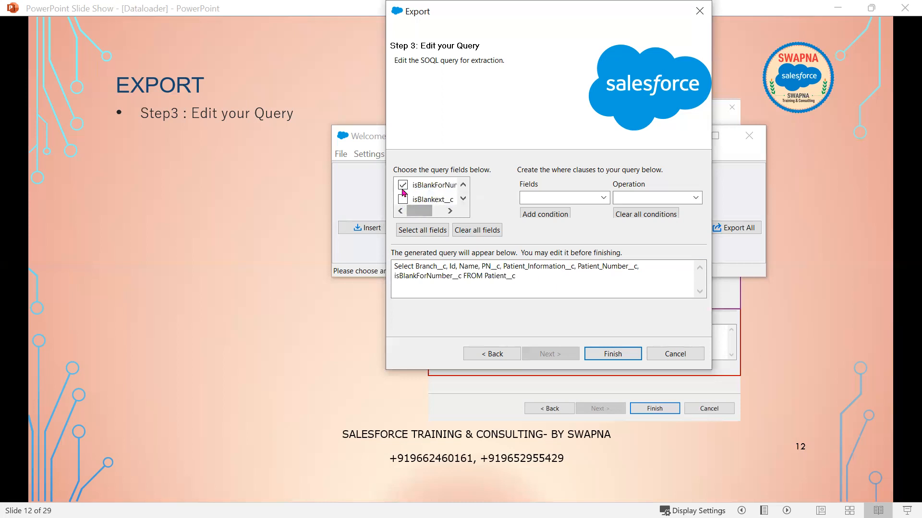
left_click(402, 186)
left_click(463, 199)
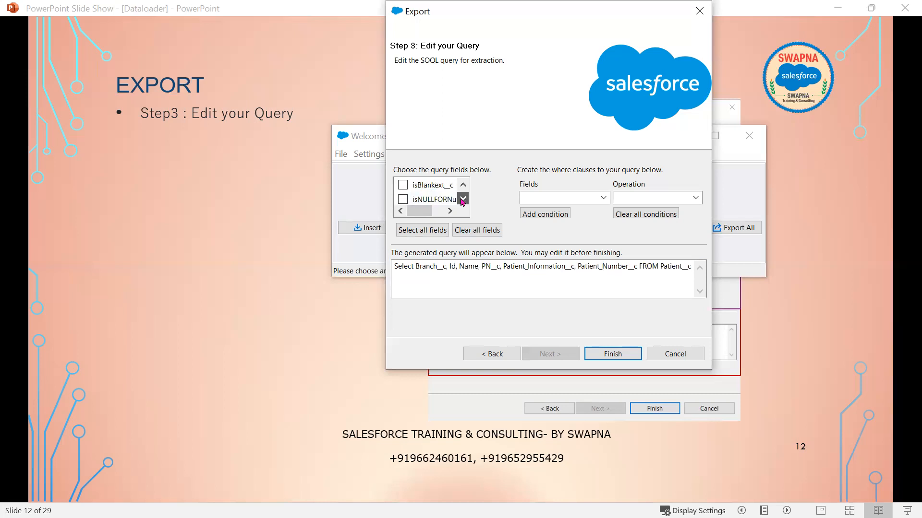
left_click(463, 198)
left_click(462, 199)
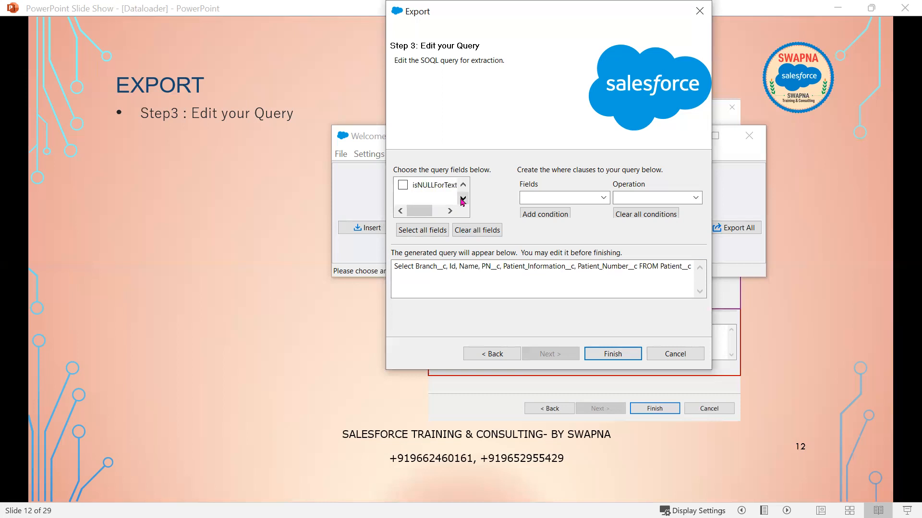
- Check the query text by selecting Branch__c, Name, Patient_Information__c and Patient_Number__c
double_click(425, 266)
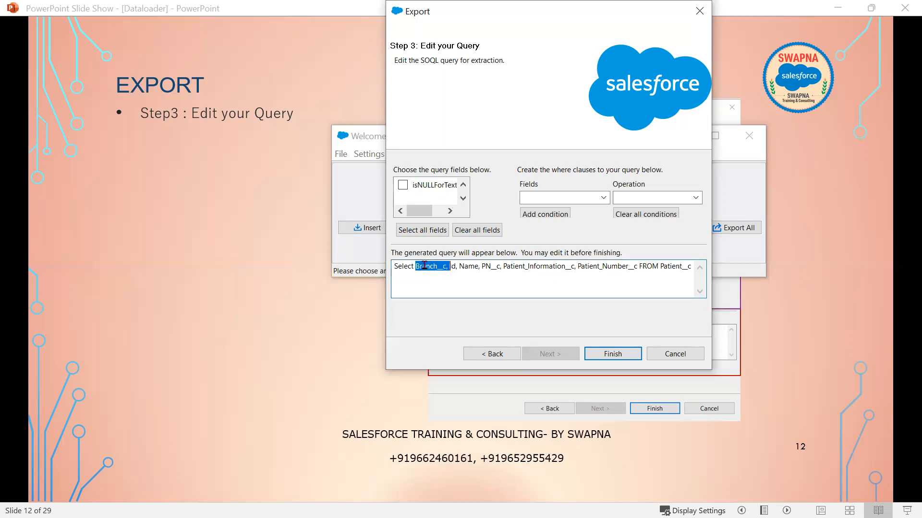
double_click(473, 266)
double_click(508, 266)
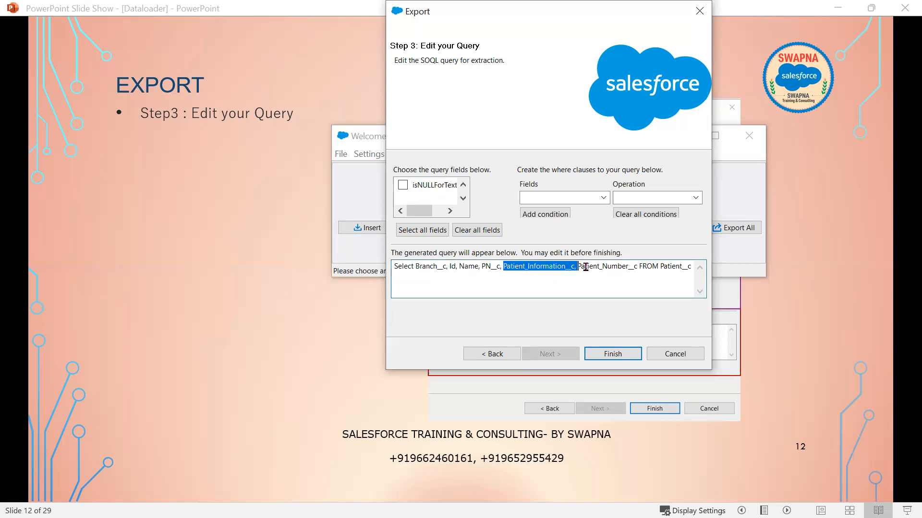
double_click(606, 265)
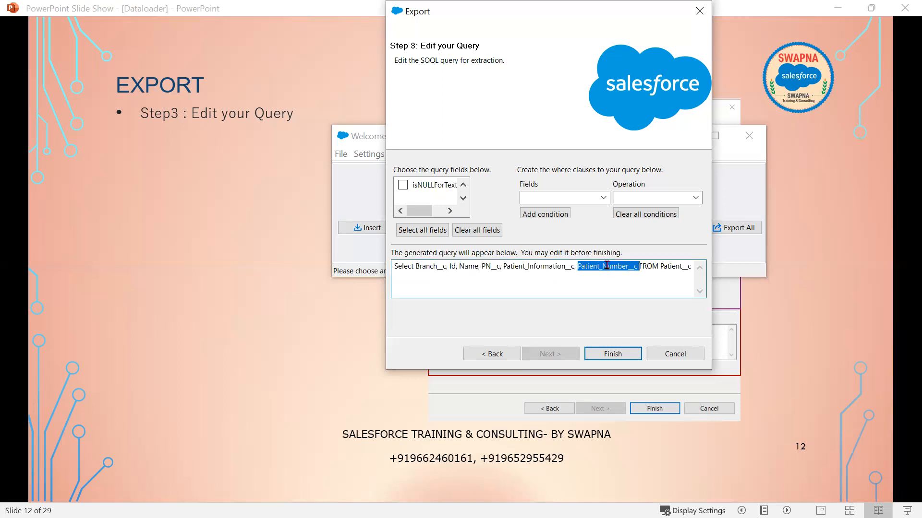
- Go to Patients in Salesforce, start a new patient record, then cancel the form
key("alt+Tab")
key("alt+Tab")
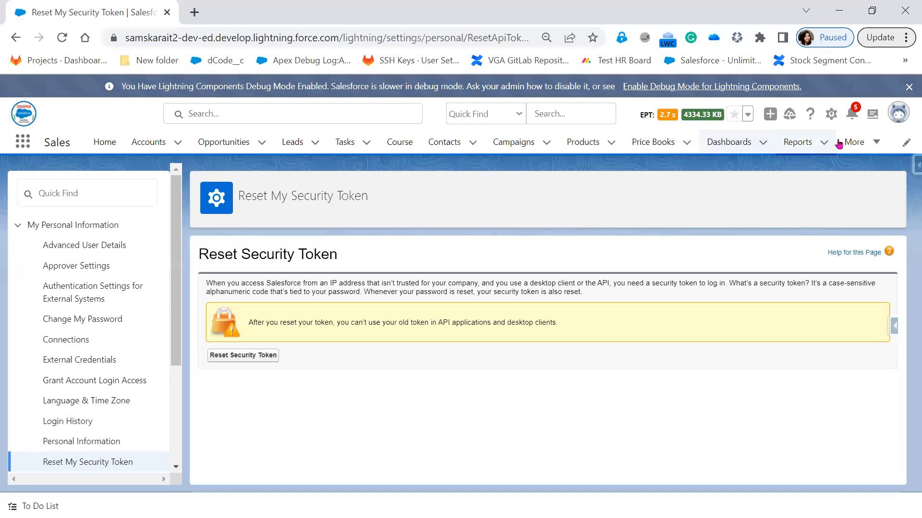
left_click(852, 142)
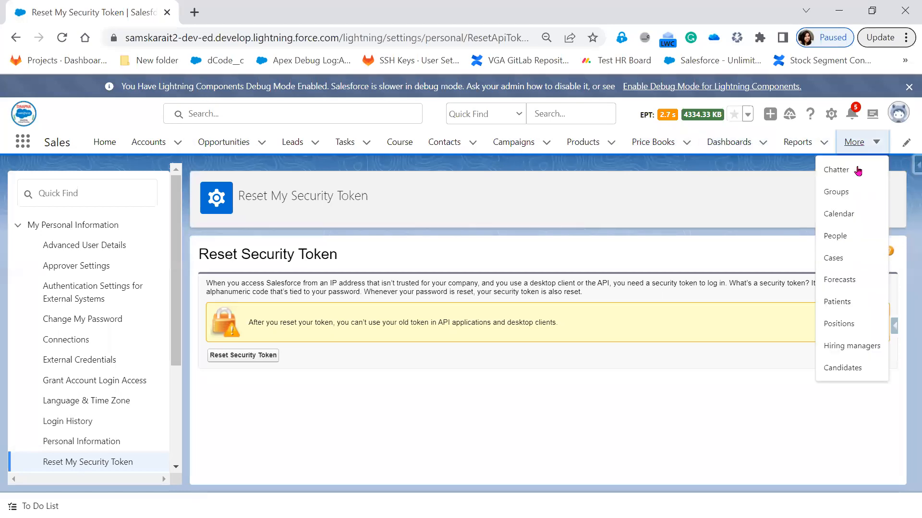
left_click(837, 301)
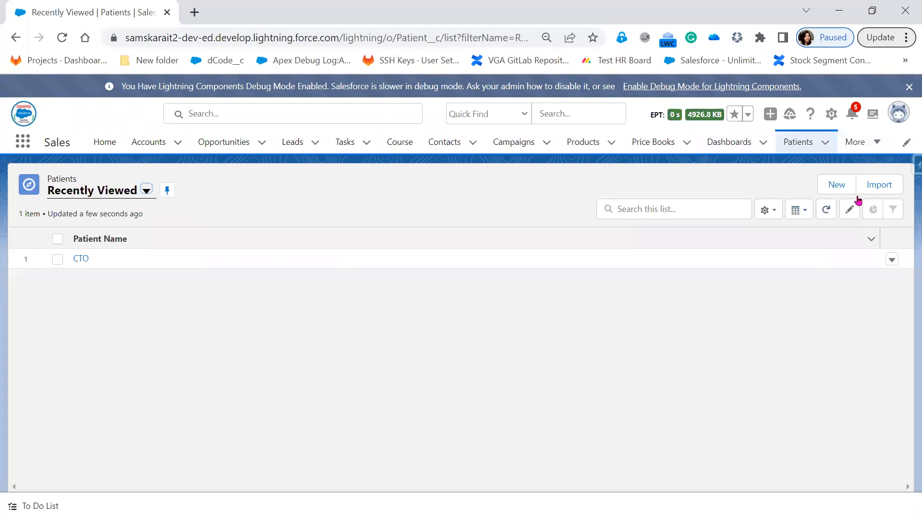
left_click(840, 189)
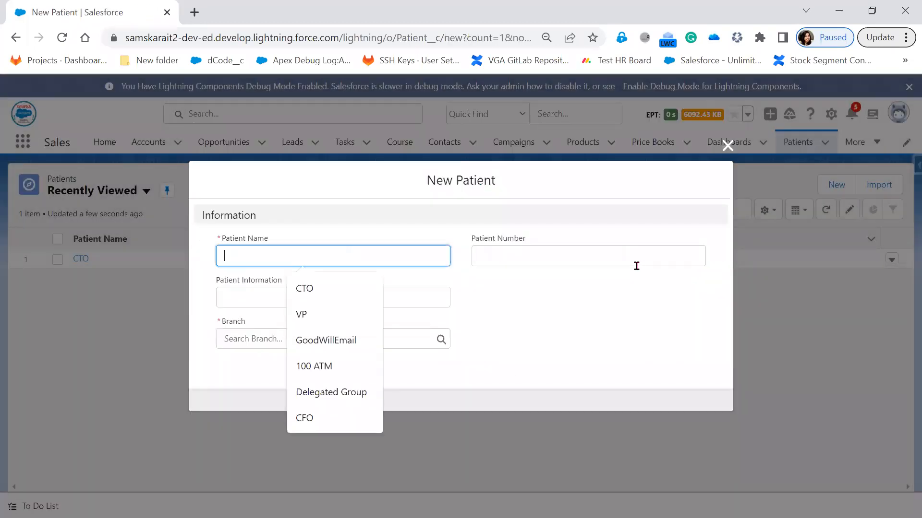
left_click(558, 330)
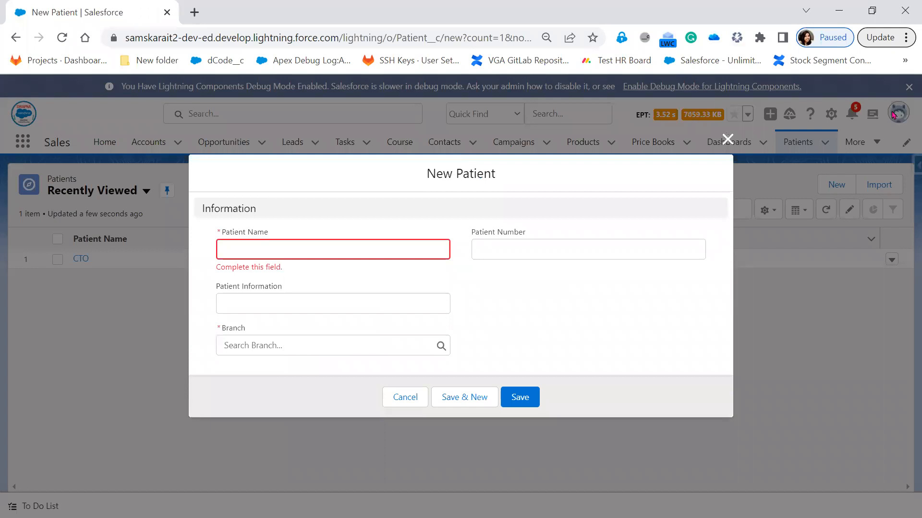
left_click(273, 343)
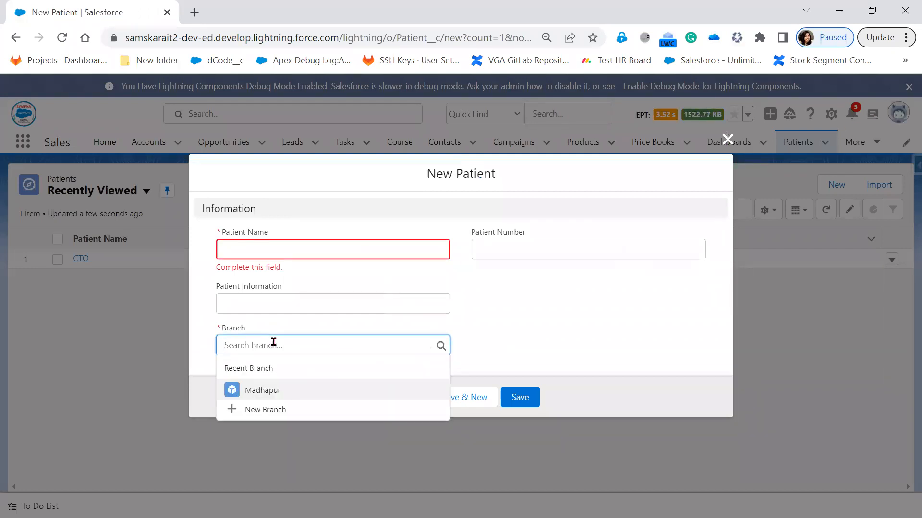
left_click(615, 327)
left_click(728, 133)
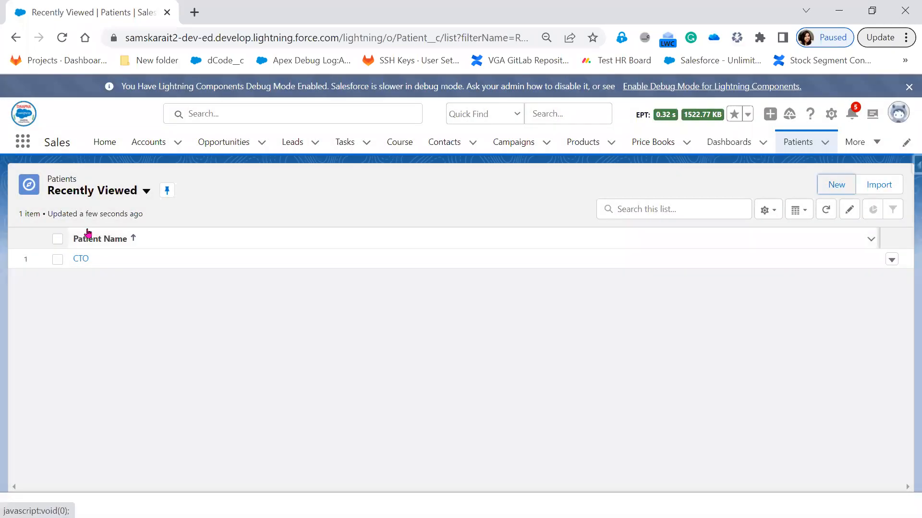
- Open the CTO patient record from the All patients list view
left_click(143, 192)
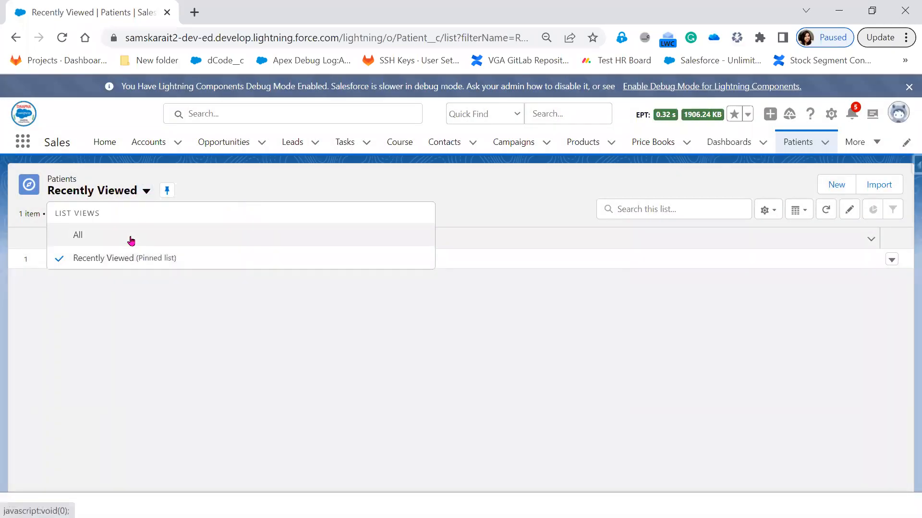
left_click(130, 236)
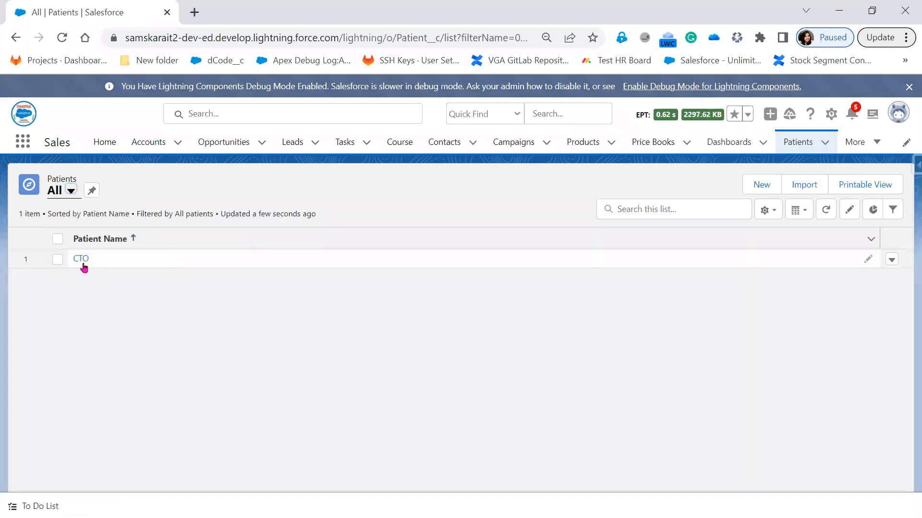
left_click(82, 267)
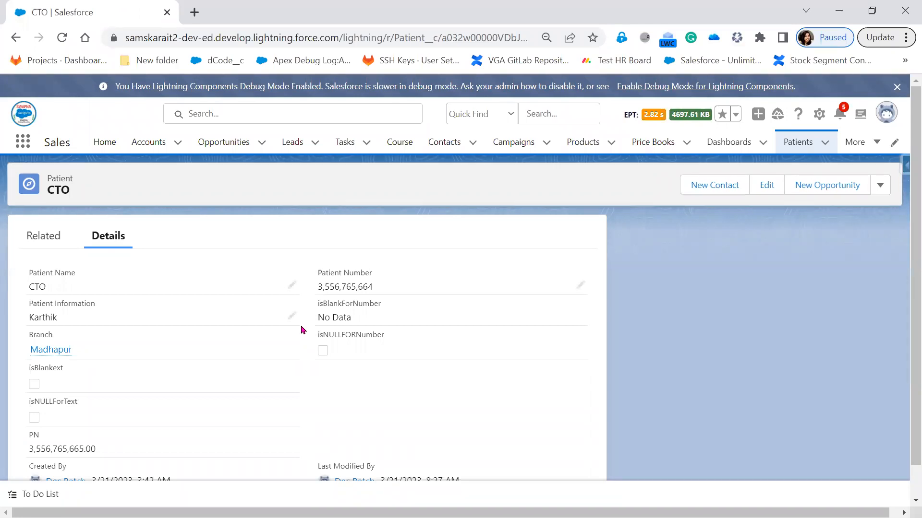
left_click(839, 10)
- Select the query's field list and set up a Name equals condition
left_click(658, 272)
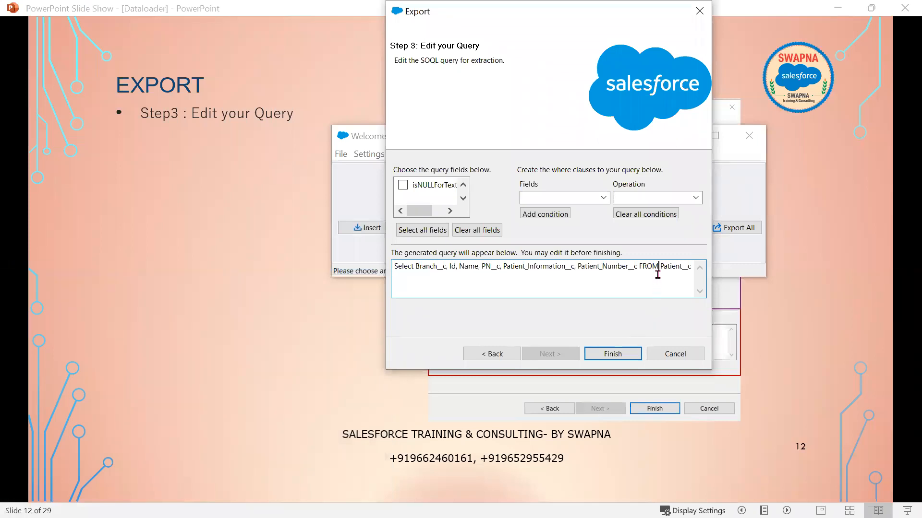
left_click(425, 268)
left_click_drag(425, 268, 693, 269)
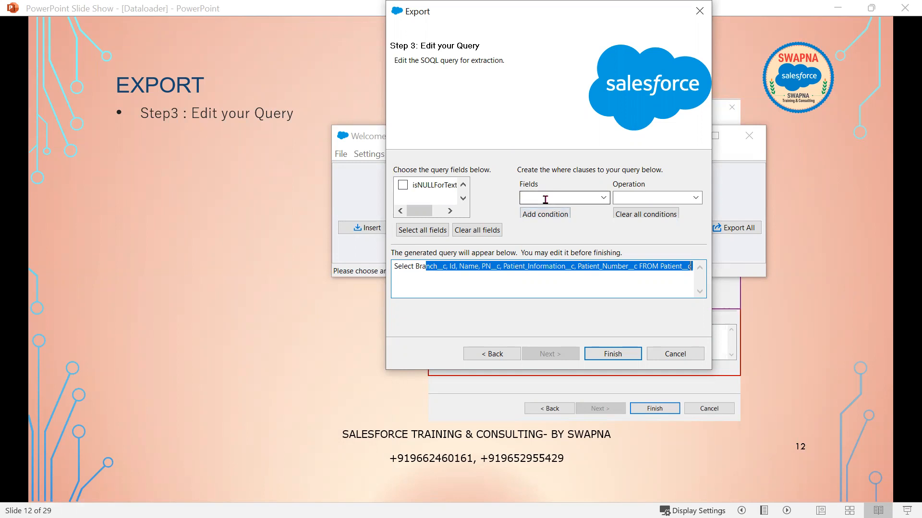
left_click(604, 196)
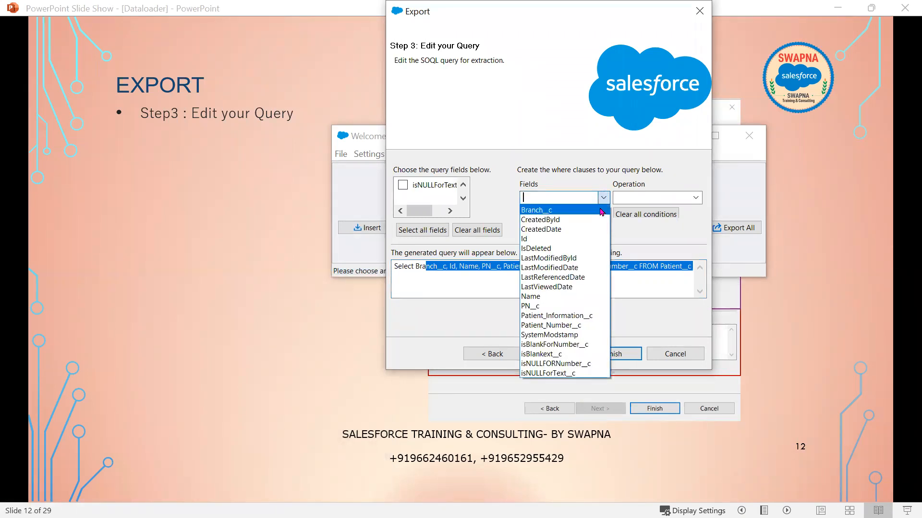
left_click(576, 296)
left_click(646, 197)
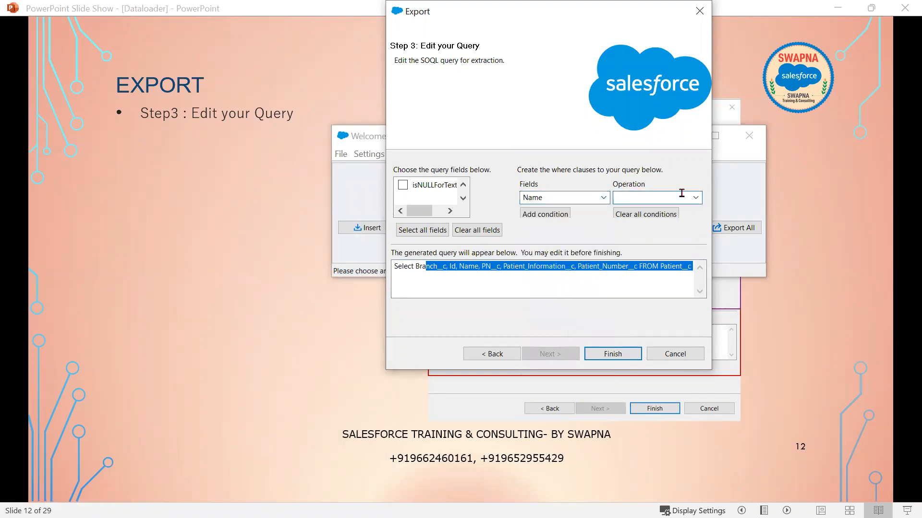
left_click(695, 198)
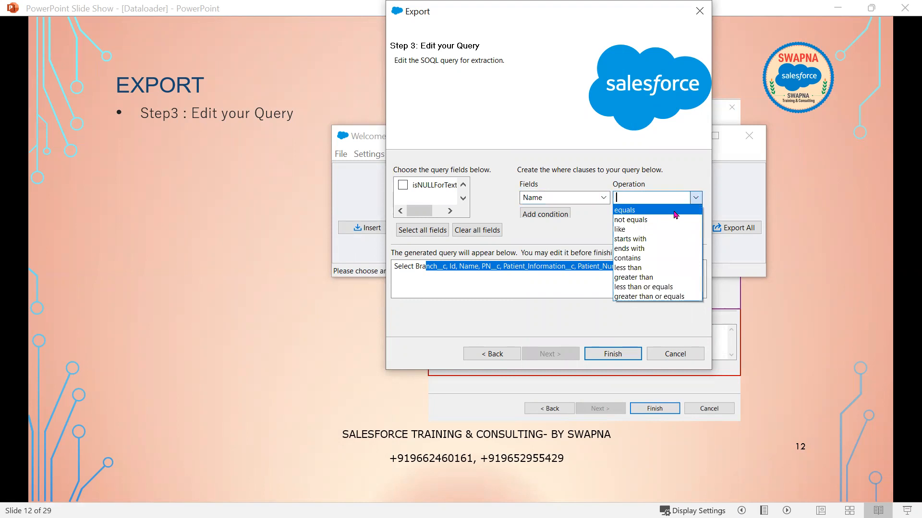
left_click(675, 214)
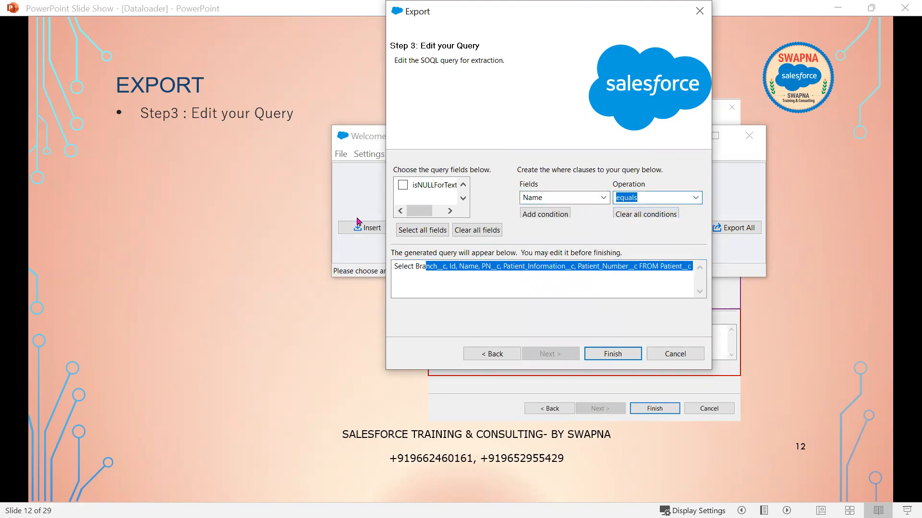
- Enter CTO as the value and add the Name equals CTO condition to the query
left_click_drag(384, 222, 244, 222)
left_click(583, 198)
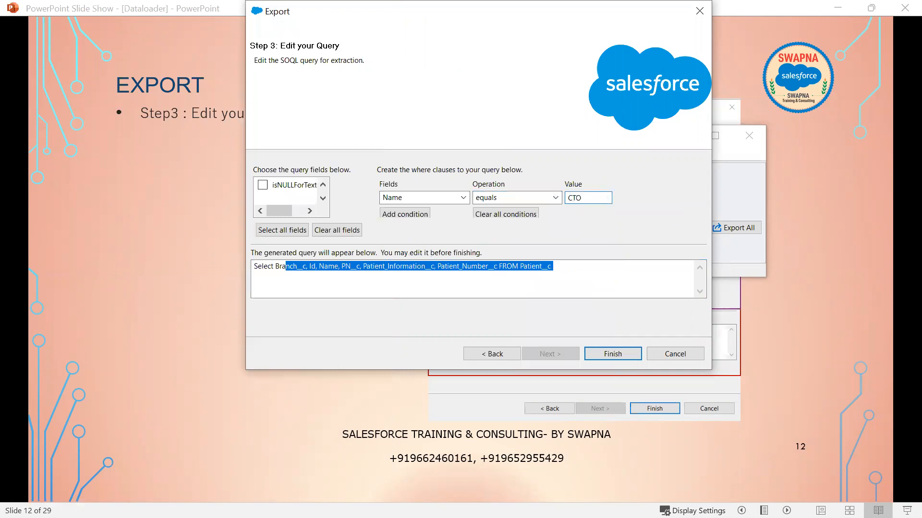
type("CTO")
left_click(405, 214)
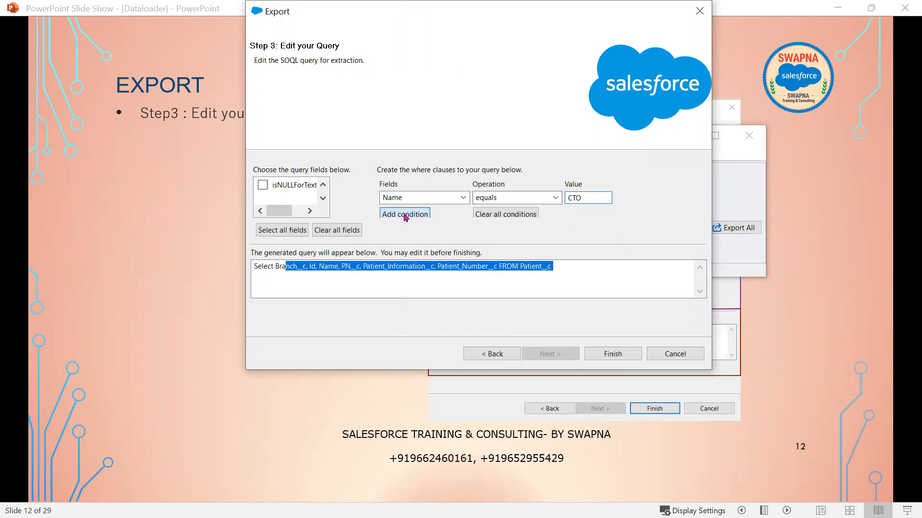
- Delete the WHERE clause from the query text and clear all conditions
left_click_drag(550, 267, 624, 272)
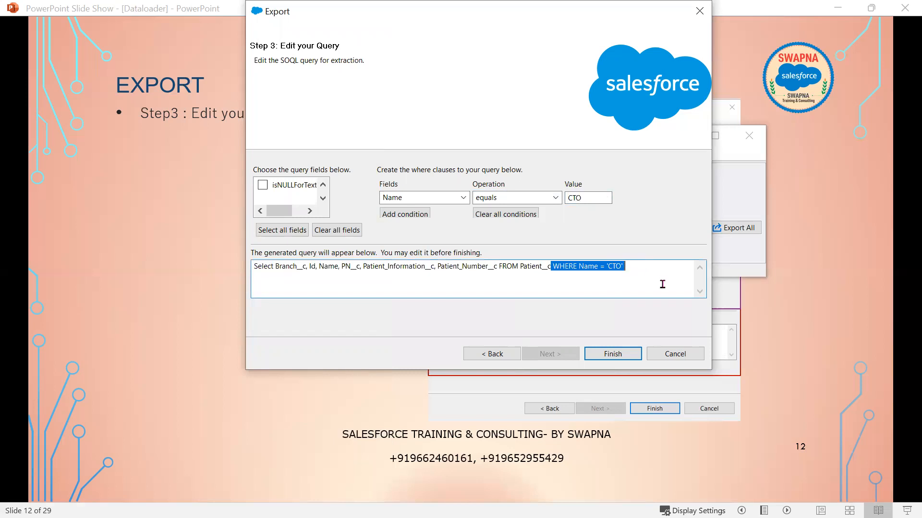
key("BackSpace")
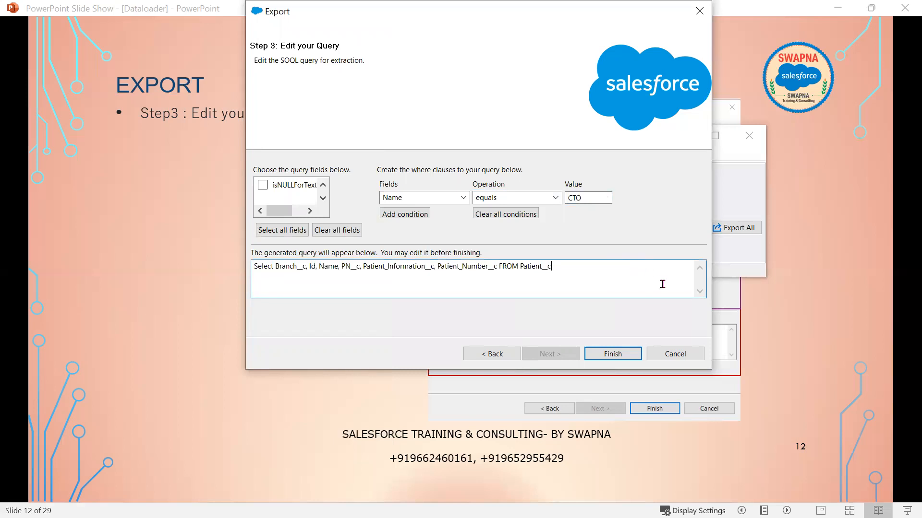
left_click(507, 216)
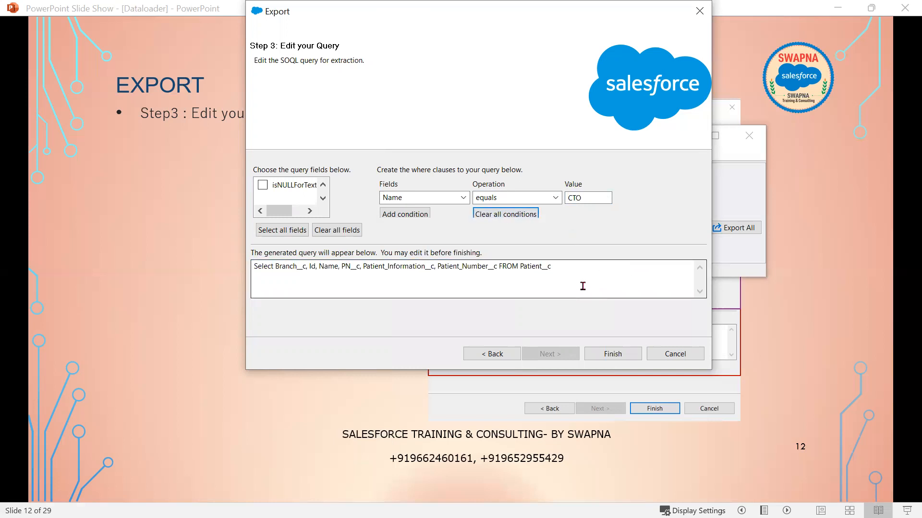
- Finish the Patient__c query and confirm the warning to run the export
left_click(621, 354)
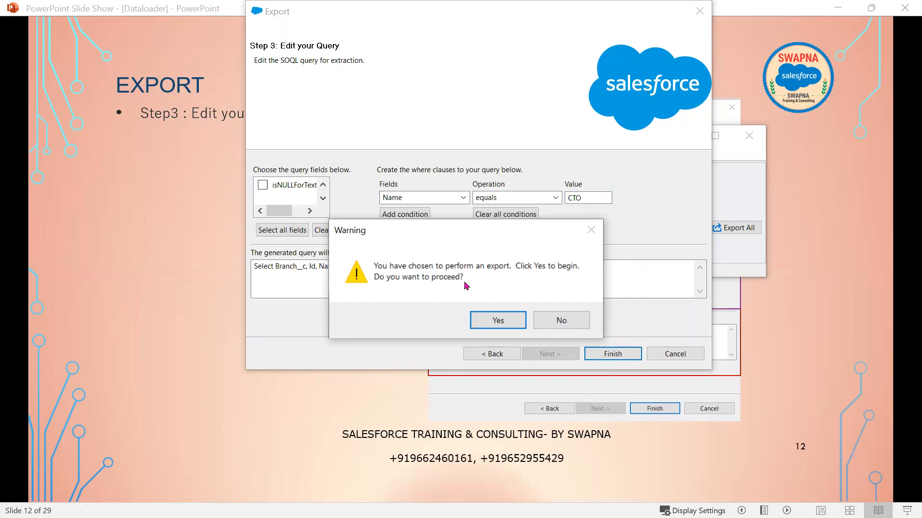
left_click(496, 321)
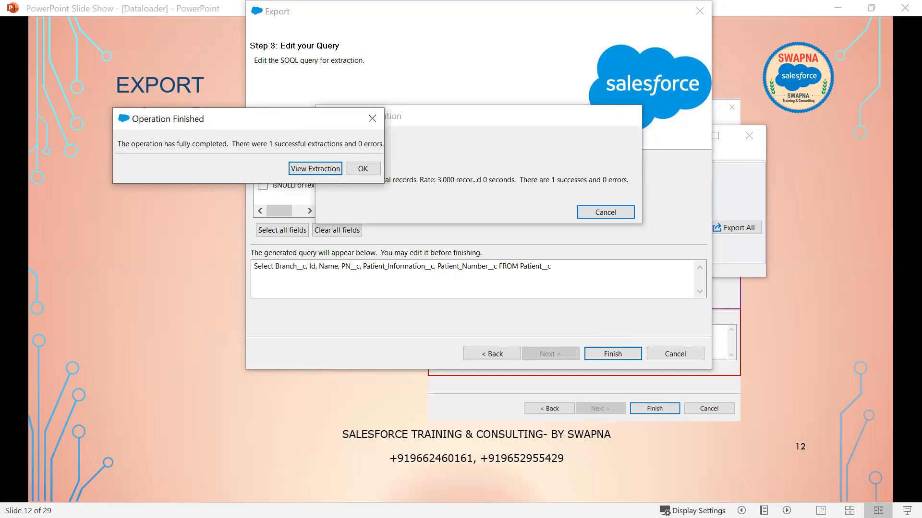
- Open the extracted Patient__c row in the CSV viewer and scroll across its columns
left_click(315, 168)
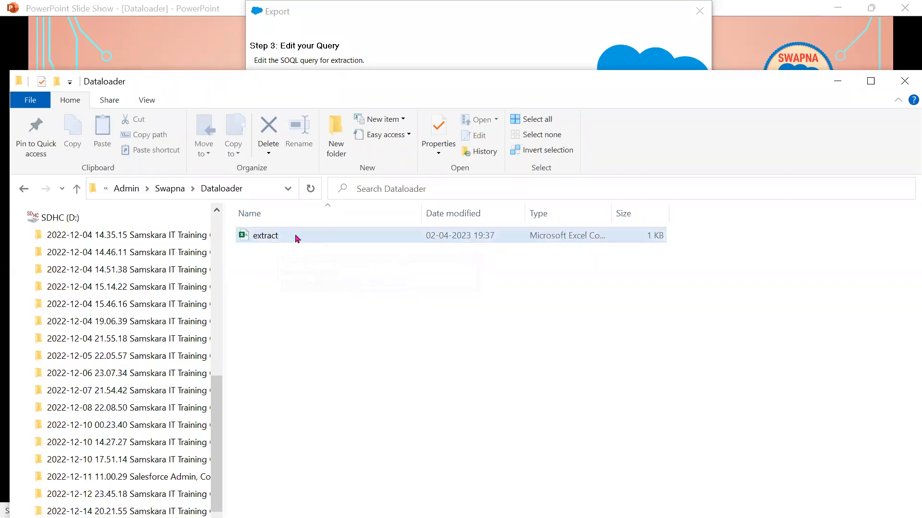
left_click(843, 91)
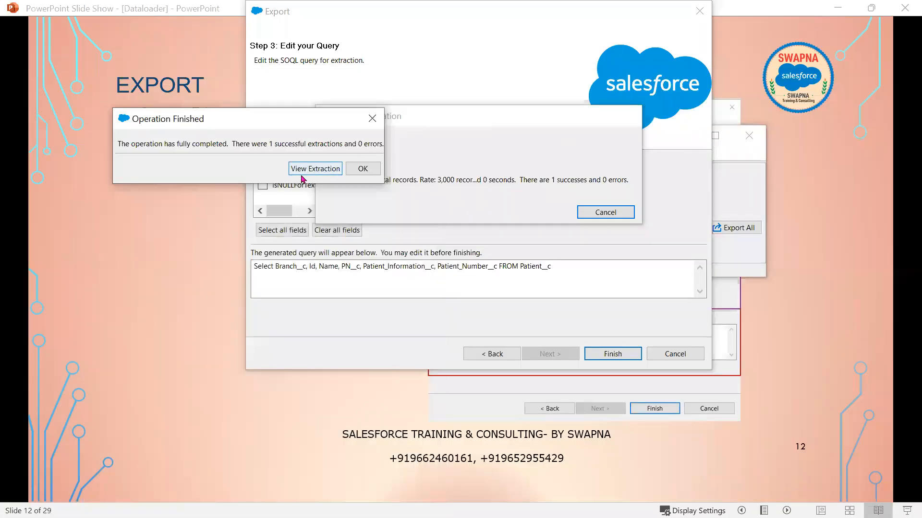
left_click(321, 171)
left_click_drag(263, 360, 176, 361)
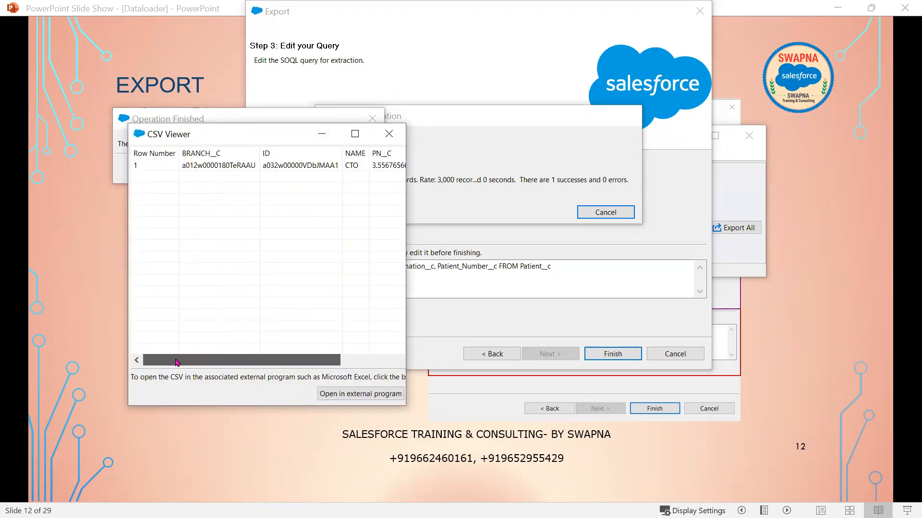
left_click_drag(232, 364, 177, 363)
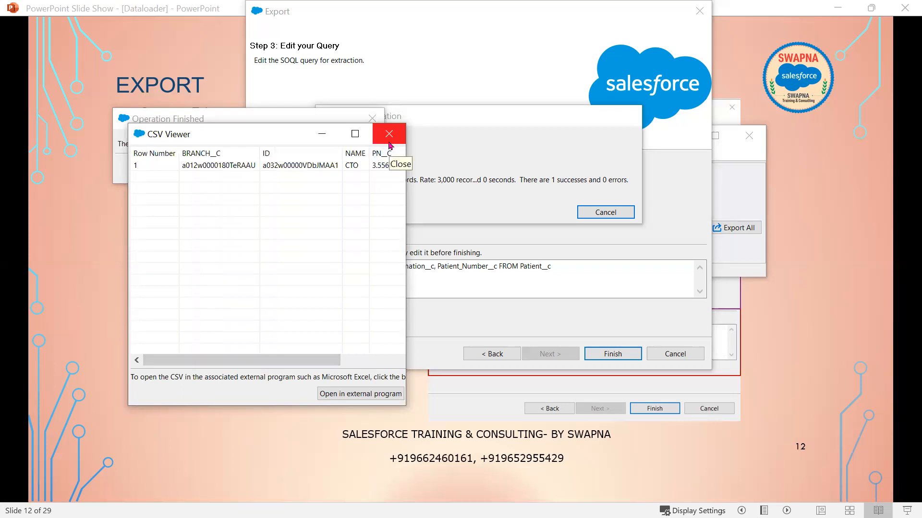
- Open the extract CSV in Excel as the external program
left_click(356, 396)
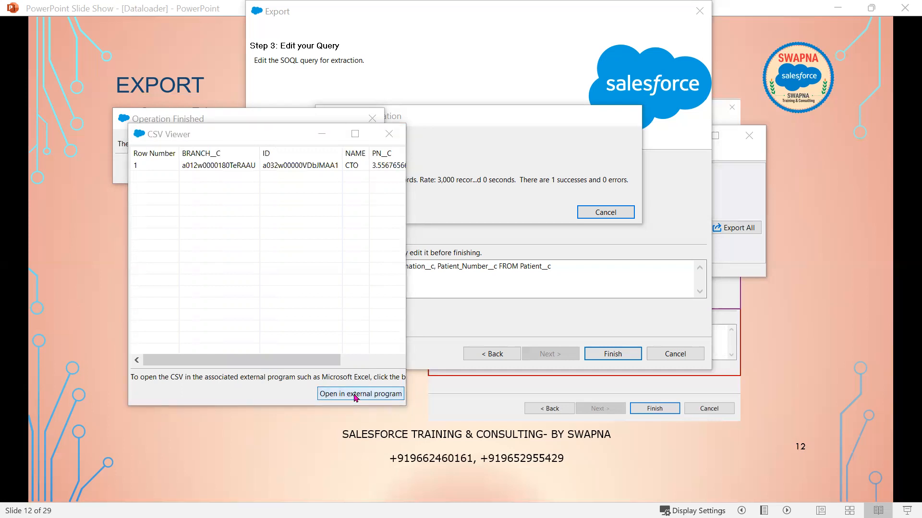
left_click(334, 399)
left_click(334, 395)
- Auto-fit all extract columns in Excel, then widen them and column F
left_click(335, 395)
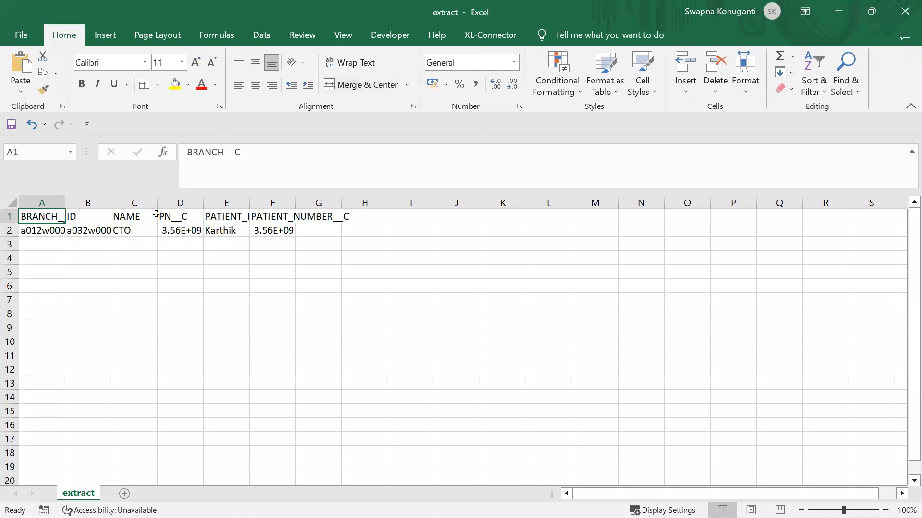
left_click(11, 203)
double_click(66, 203)
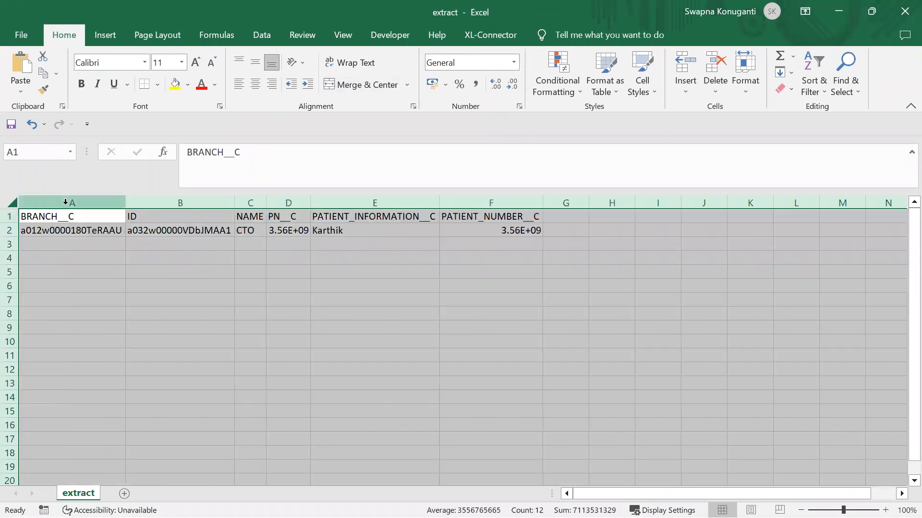
mouse_move(308, 204)
left_mouse_down()
mouse_move(335, 201)
mouse_move(303, 204)
left_mouse_up()
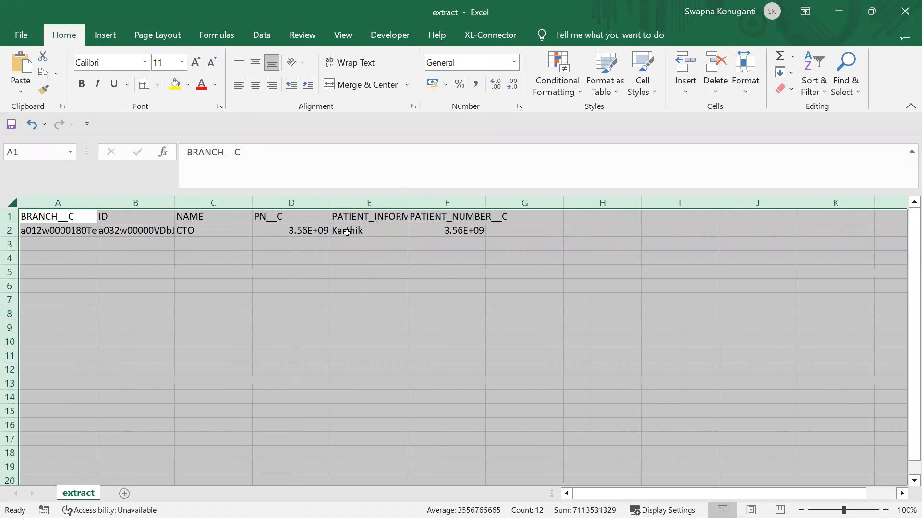
left_click(379, 259)
left_click_drag(482, 204, 546, 204)
left_click(498, 227)
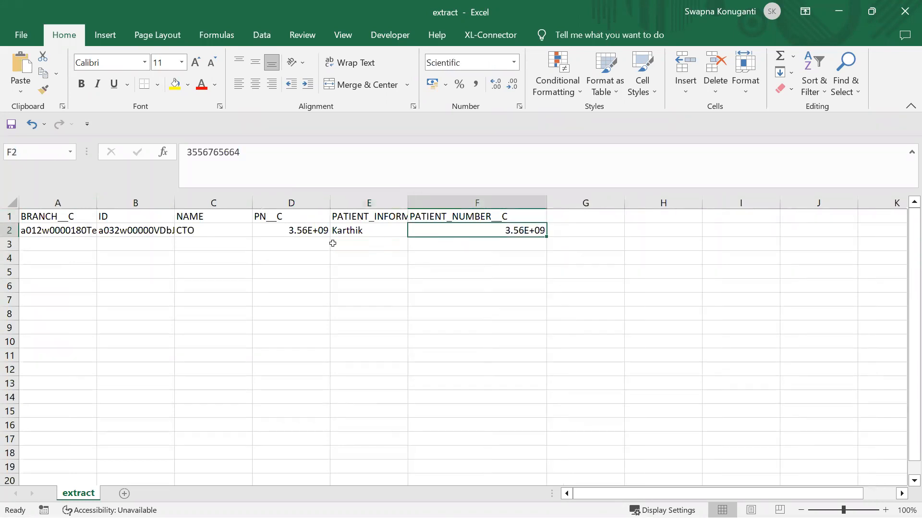
left_click(307, 230)
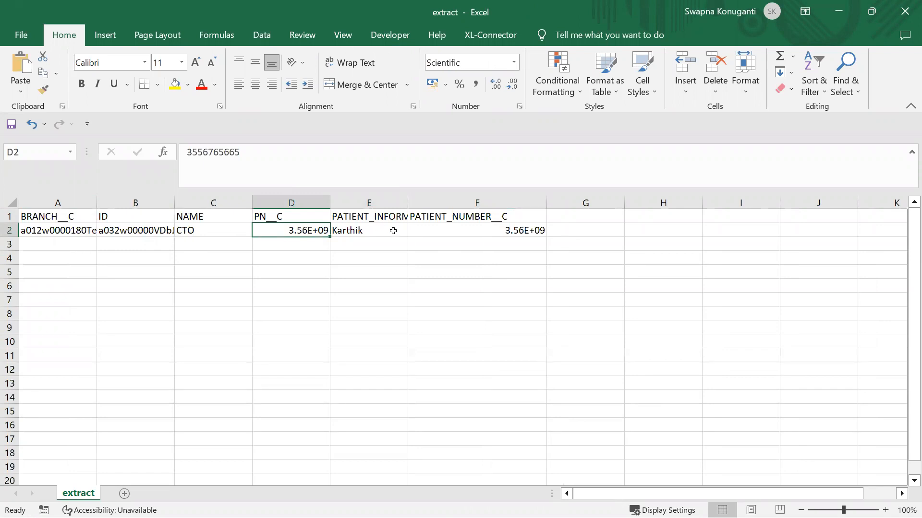
- Switch from Excel to the CSV viewer and scroll right to show the PN__C column
left_click(839, 14)
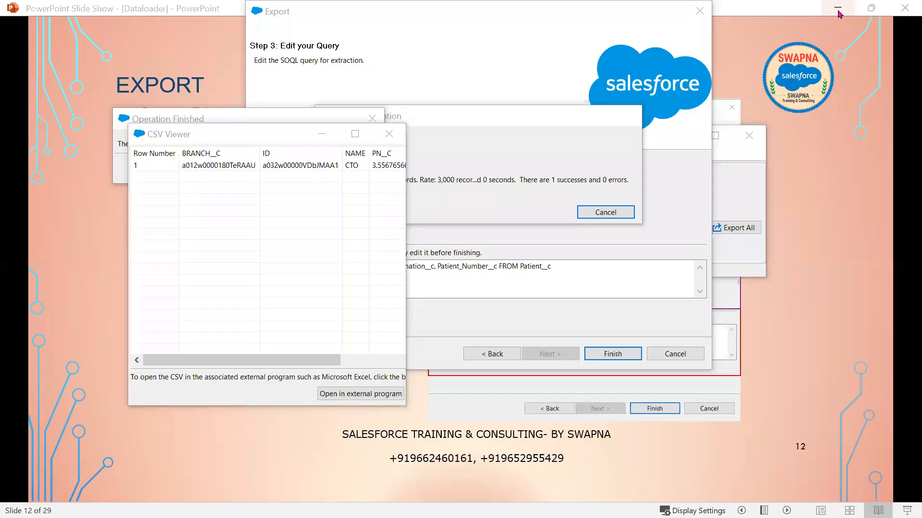
left_click(226, 362)
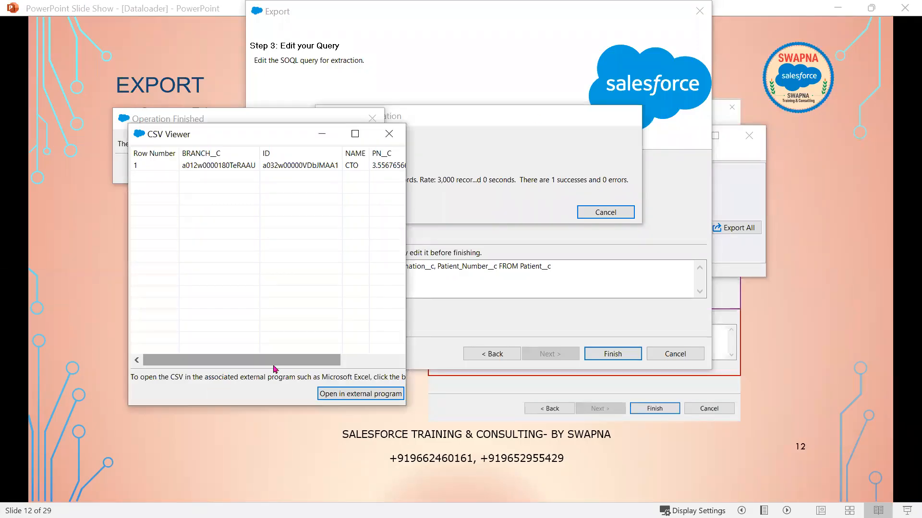
scroll(249, 163, "right", 3)
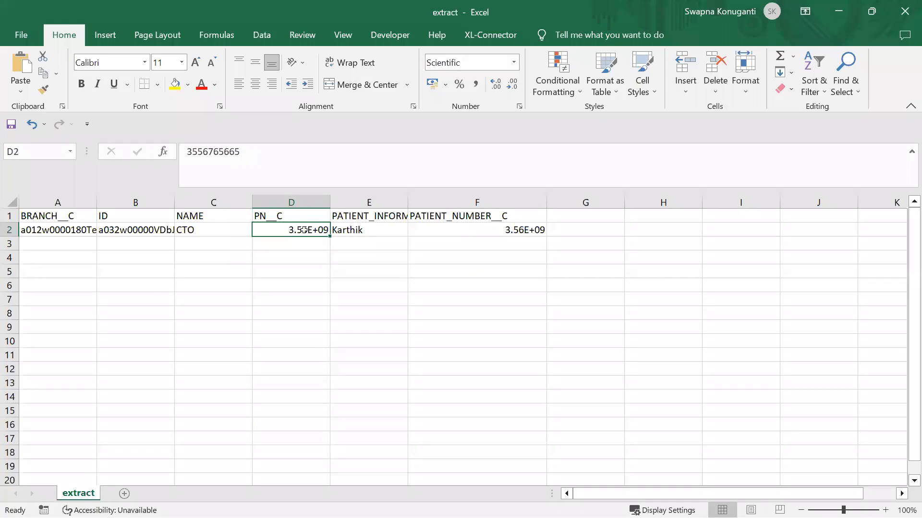
right_click(304, 232)
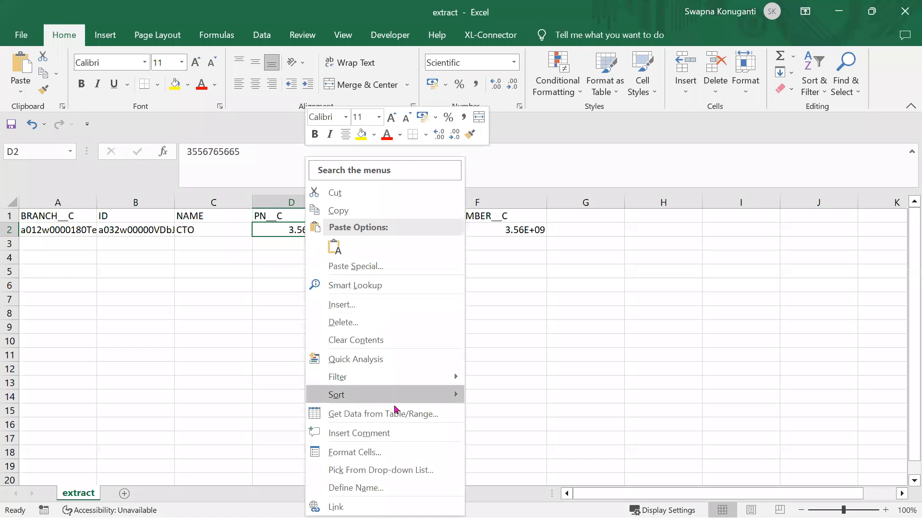
mouse_move(390, 395)
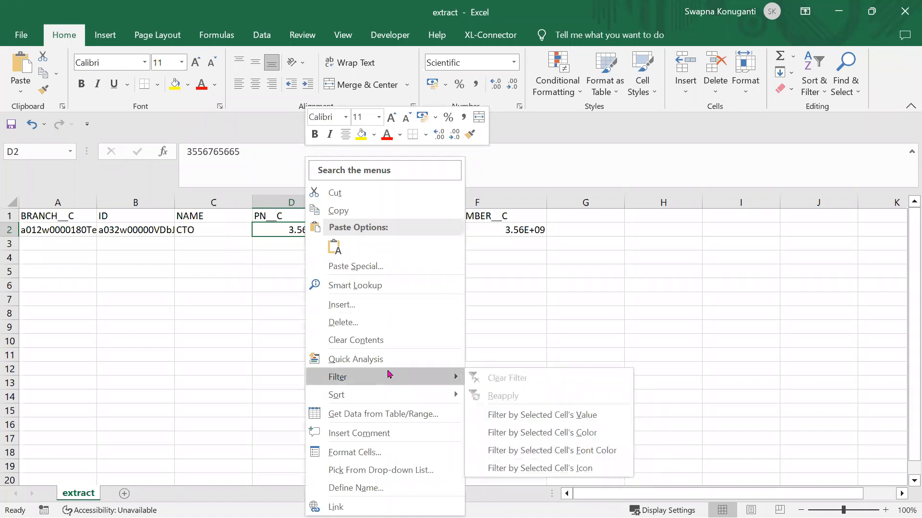
left_click(379, 450)
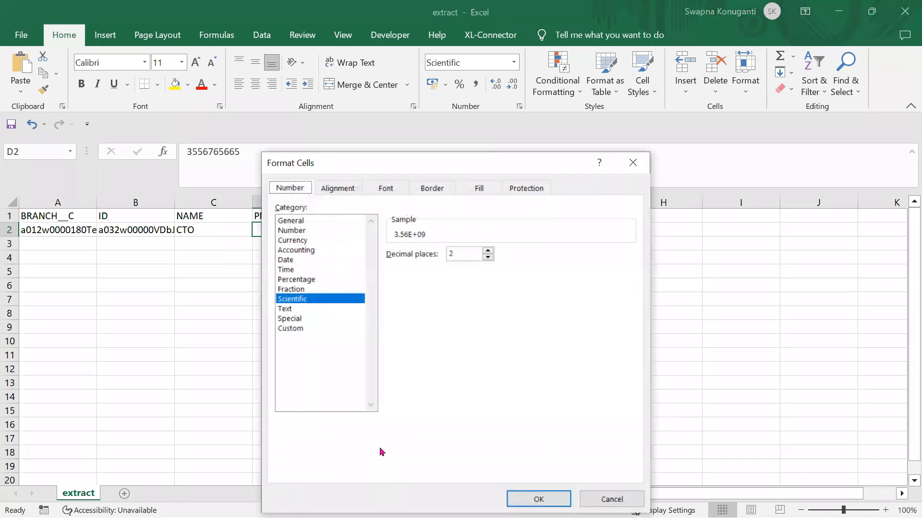
left_click(295, 223)
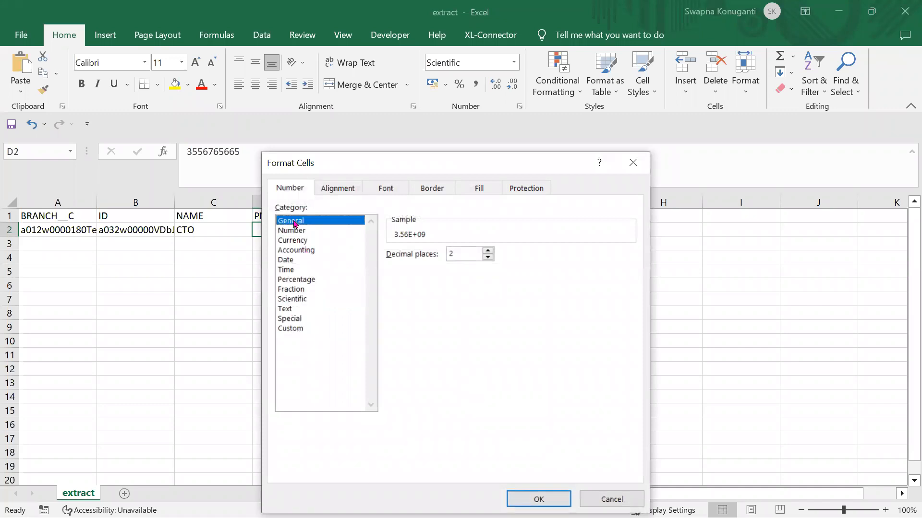
left_click(538, 500)
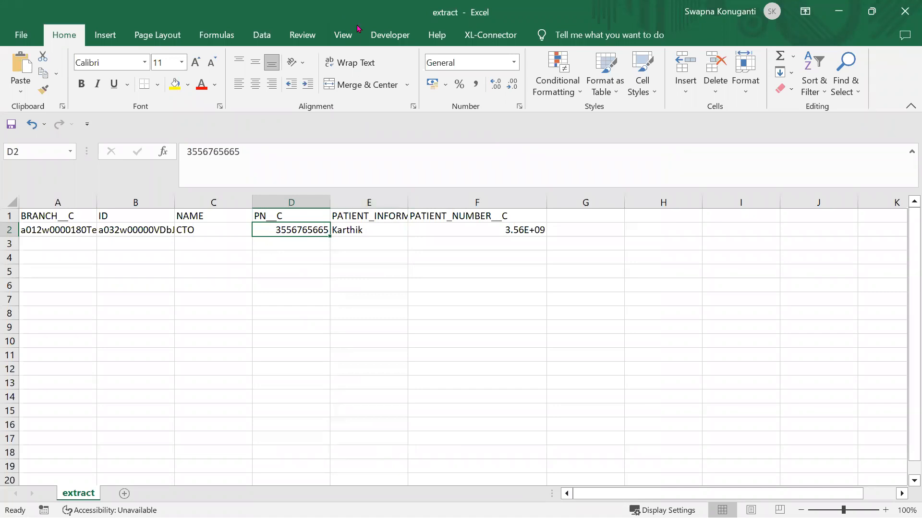
left_click_drag(357, 28, 695, 70)
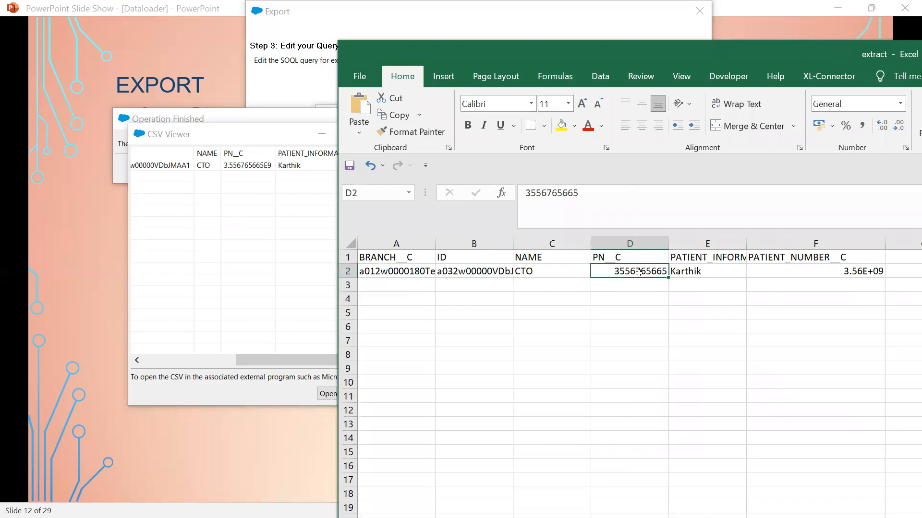
- Edit the value in D2, then open Format Cells for F2 and choose General
double_click(620, 272)
type(".")
left_click(741, 392)
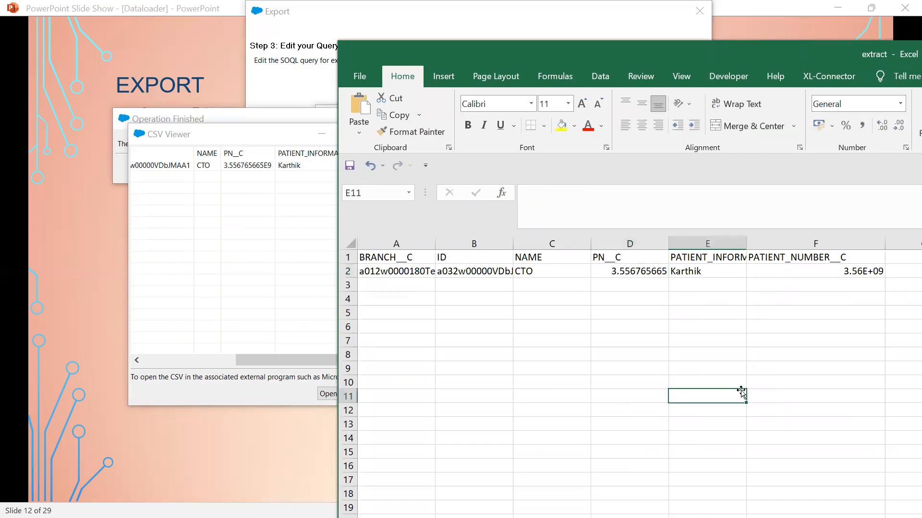
left_click(840, 271)
right_click(840, 272)
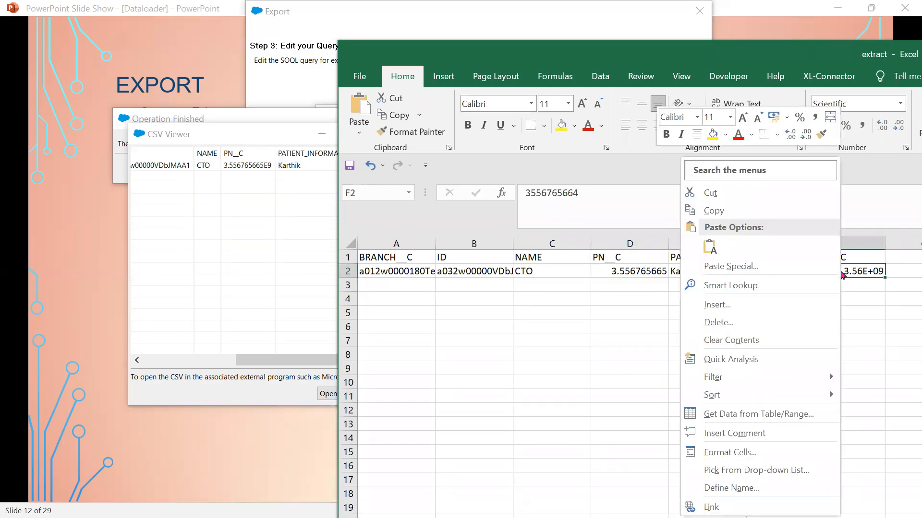
left_click(748, 453)
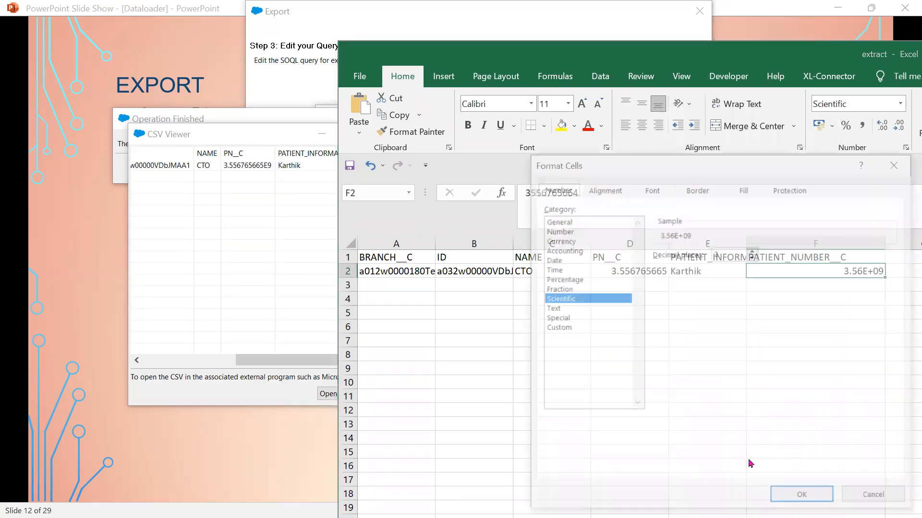
left_click(549, 221)
left_click(556, 231)
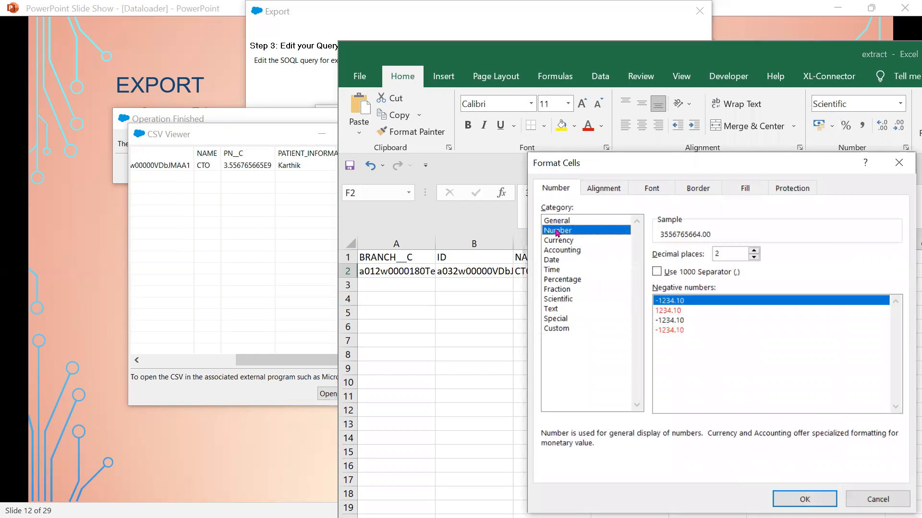
left_click(558, 242)
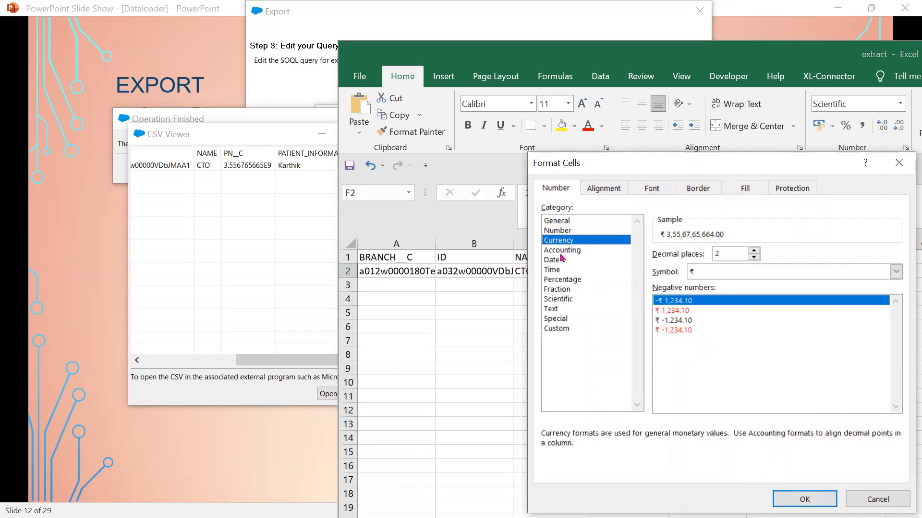
left_click(561, 259)
left_click(563, 251)
left_click(563, 270)
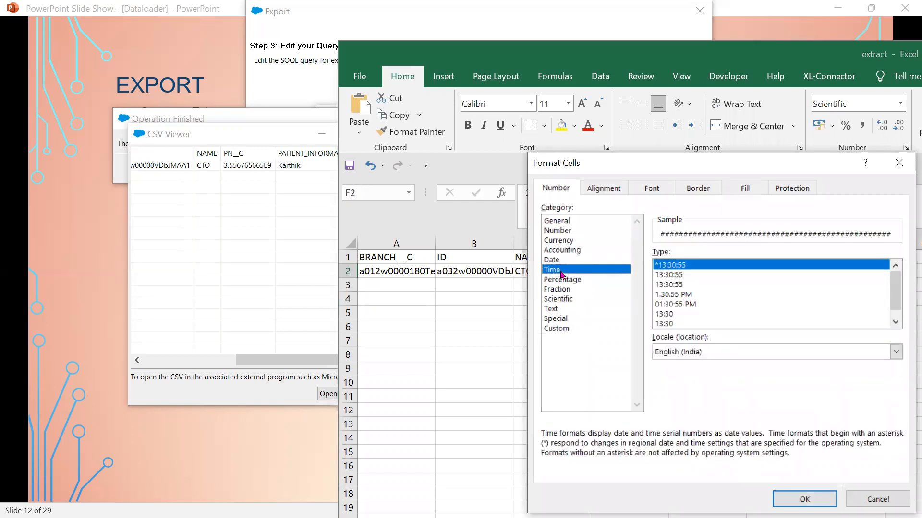
left_click(563, 280)
left_click(566, 308)
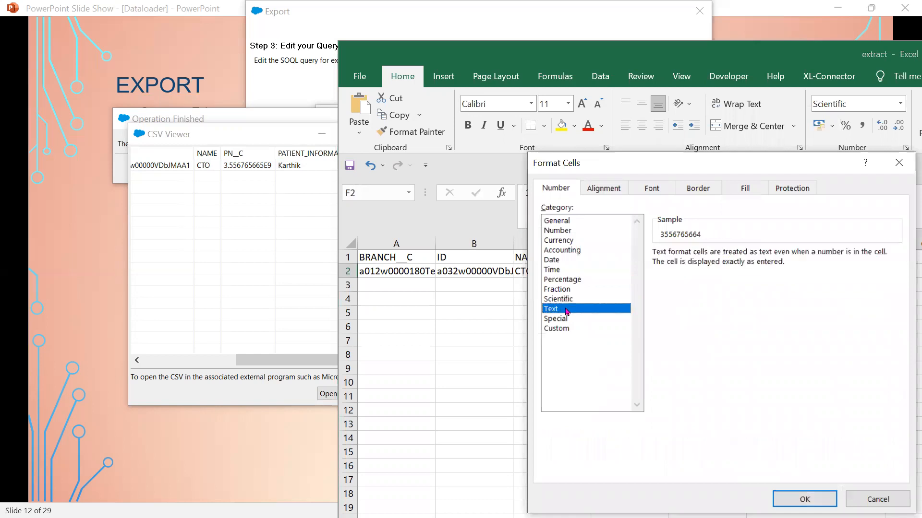
left_click(565, 320)
left_click(564, 330)
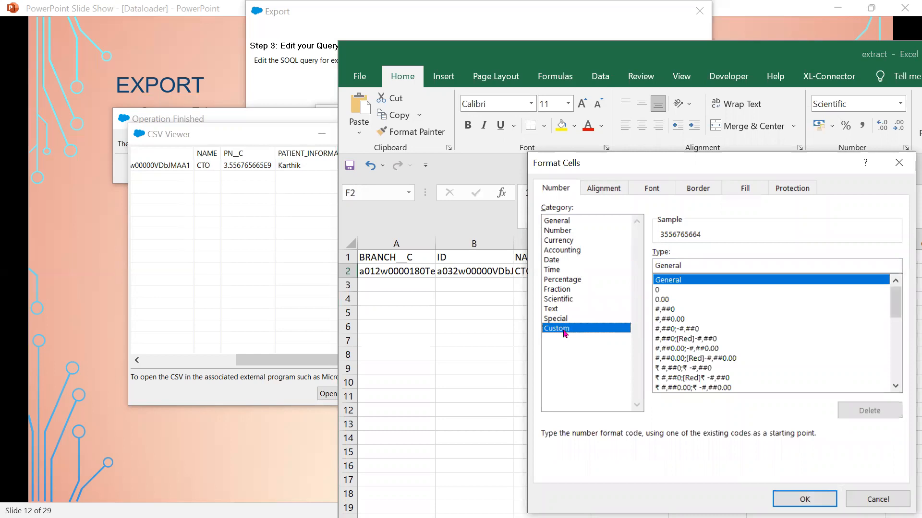
left_click(584, 224)
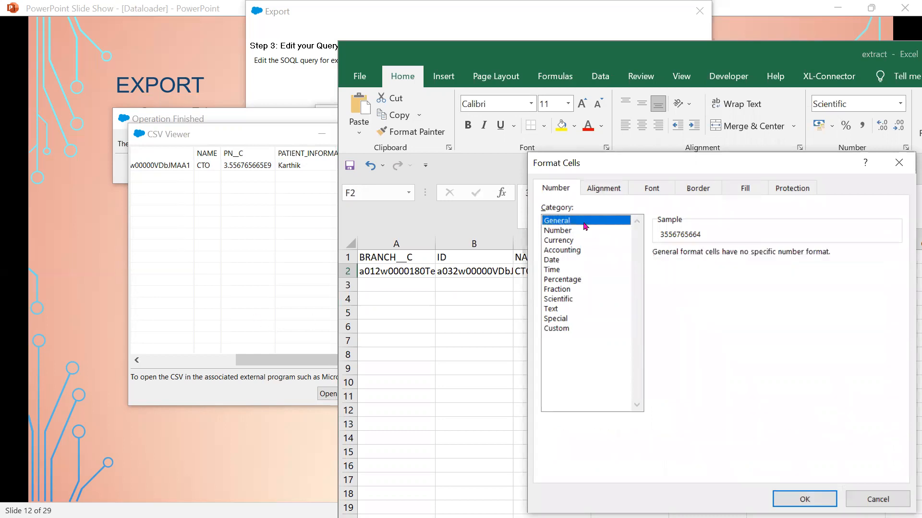
left_click(802, 499)
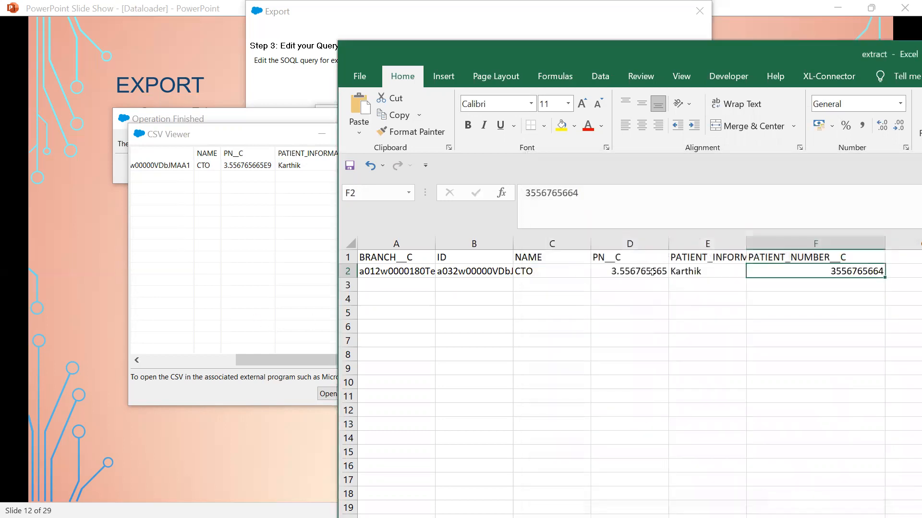
left_click_drag(768, 58, 413, 54)
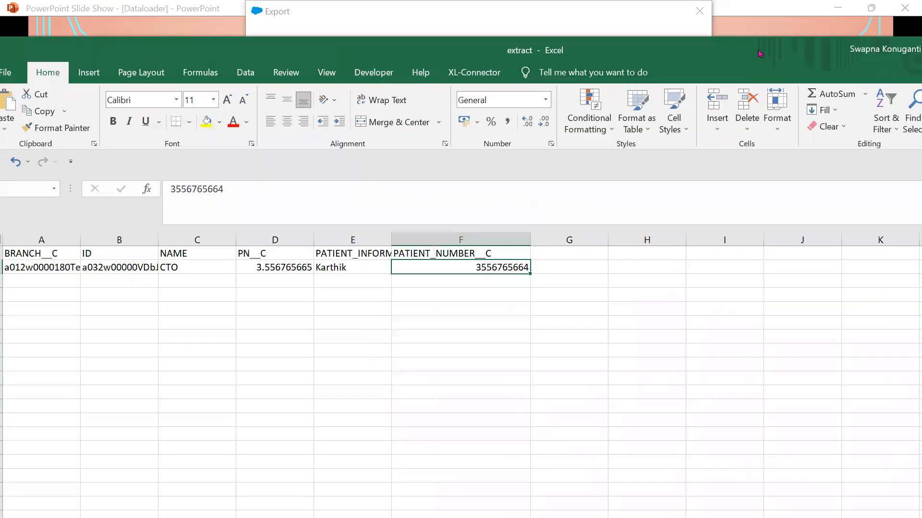
left_click_drag(758, 50, 486, 21)
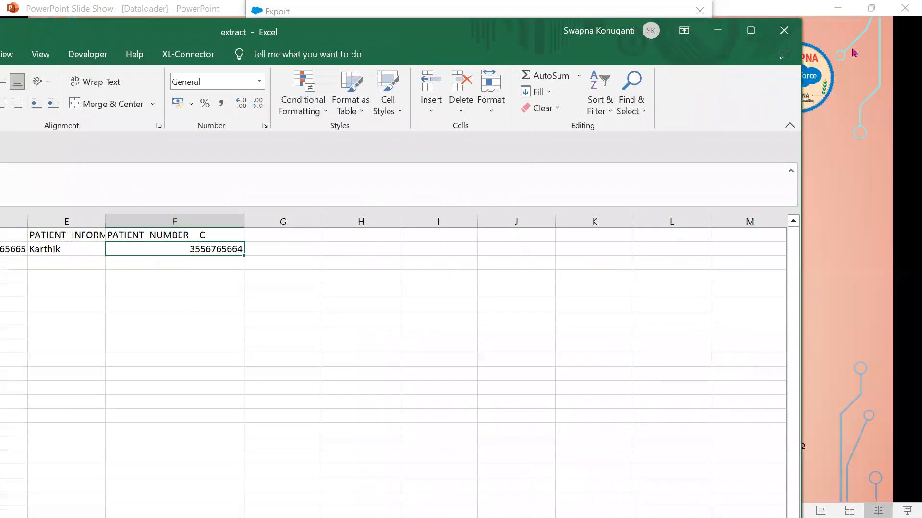
- Close the extract workbook without saving, close the CSV viewer and dismiss the finished message
left_click(783, 31)
left_click(451, 300)
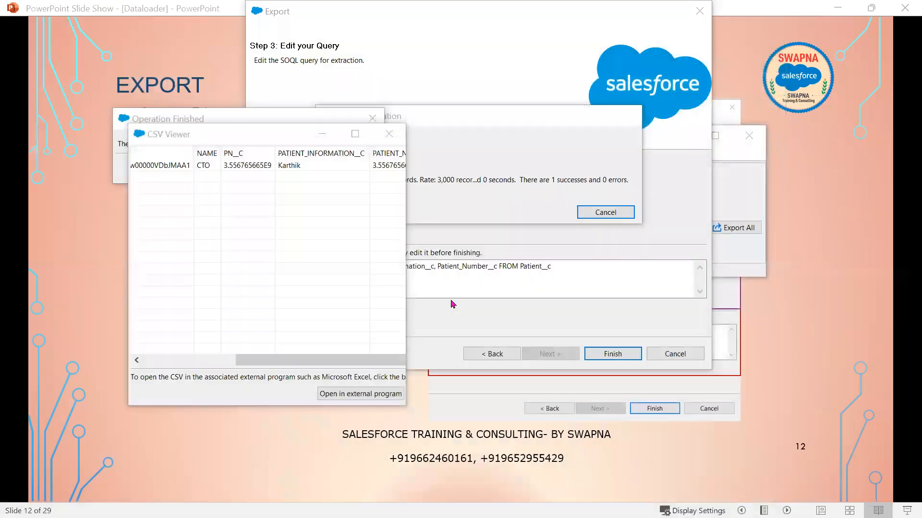
left_click(296, 360)
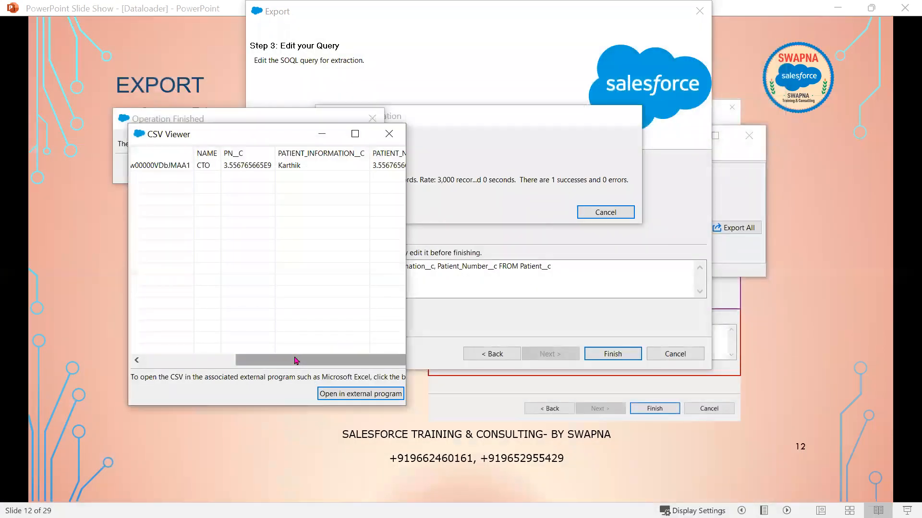
left_click(398, 135)
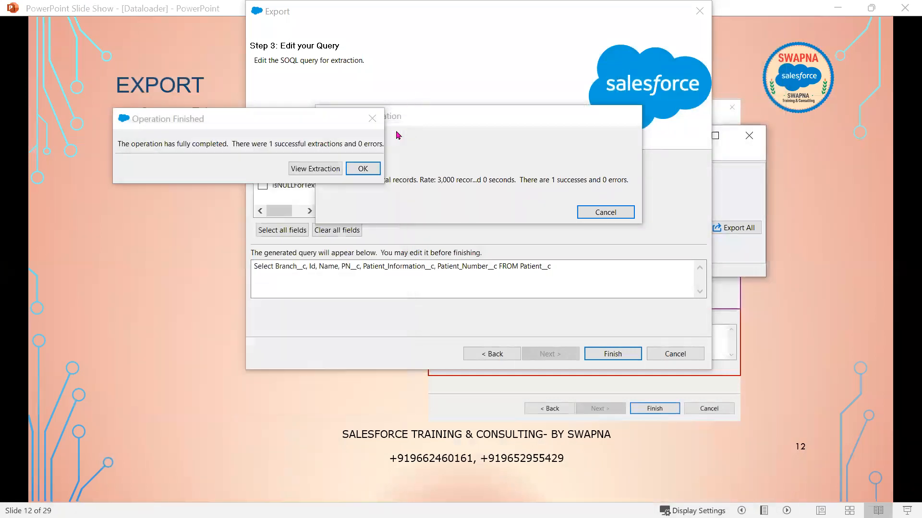
left_click(374, 167)
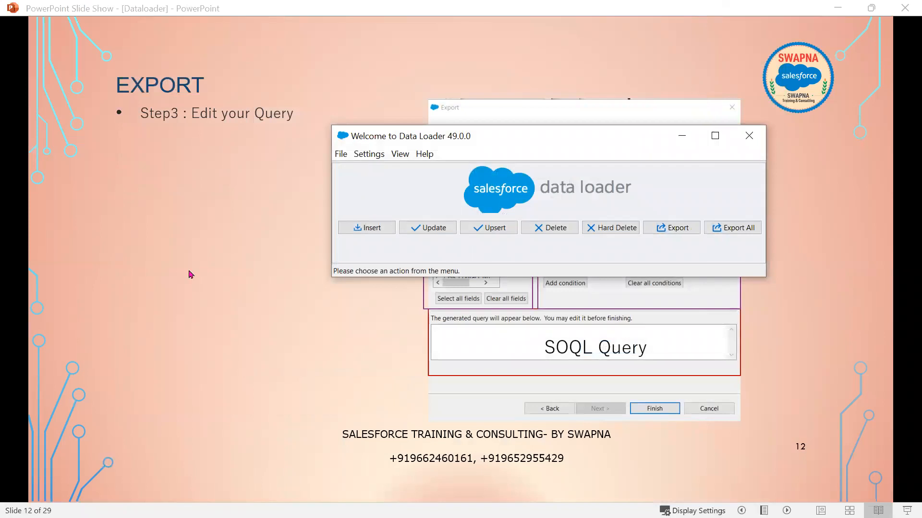
- Reveal slide 13's Operation Finished picture, then advance to the EXPORT HOME WORK slide
scroll(189, 274, "down", 1)
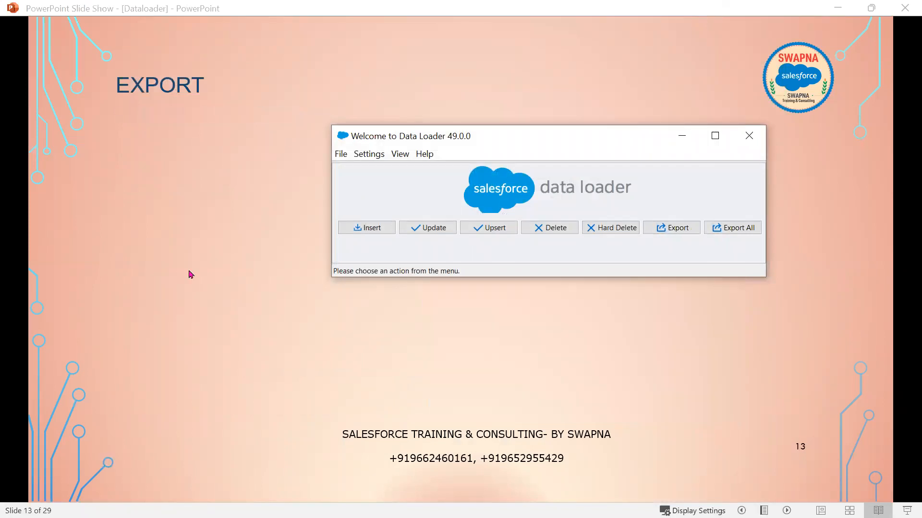
left_click(683, 143)
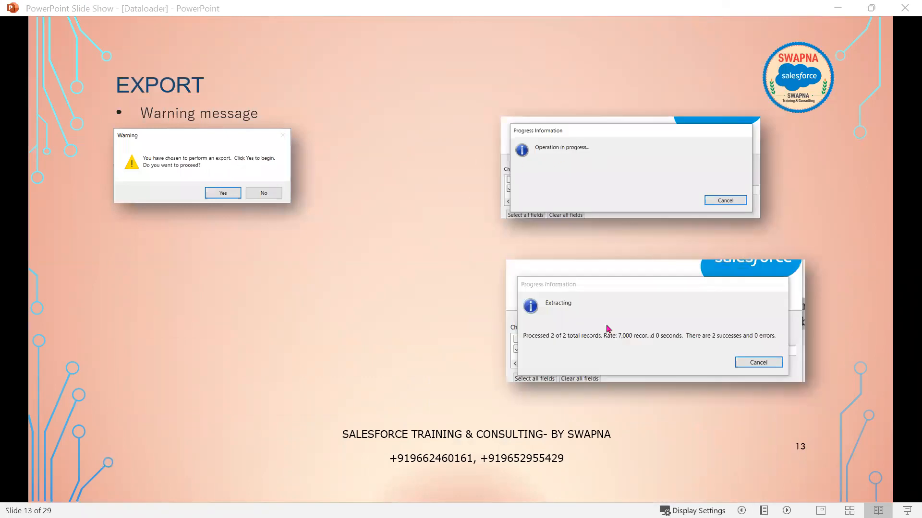
left_click(632, 356)
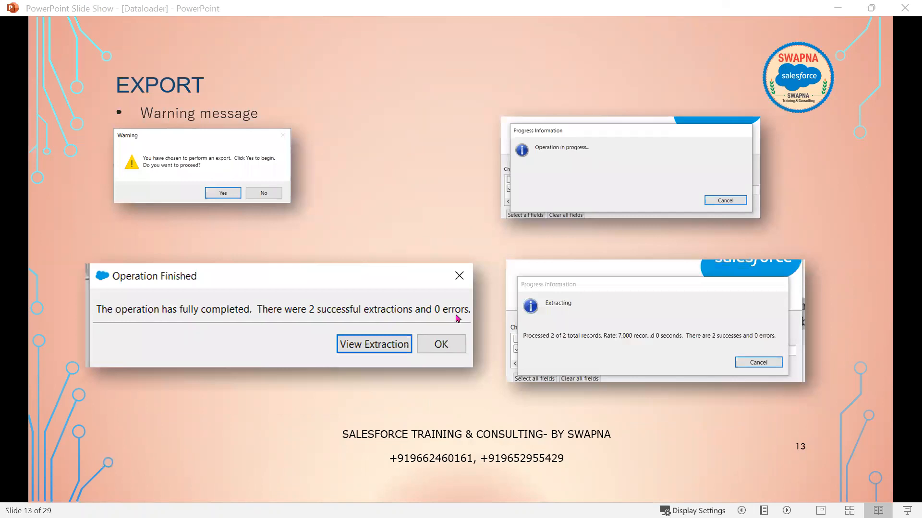
left_click(422, 323)
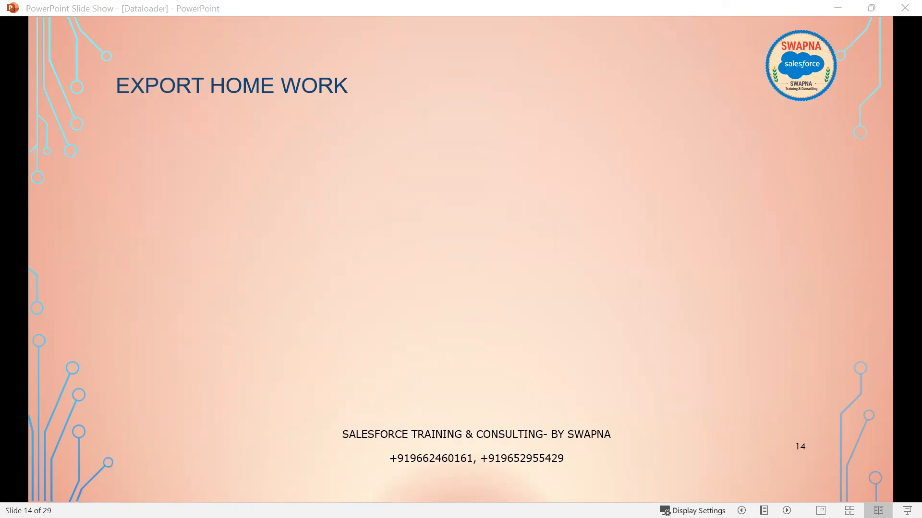
- Reveal the three homework exercises one by one, then advance to the EXPORT ALL slide
key("alt+Tab")
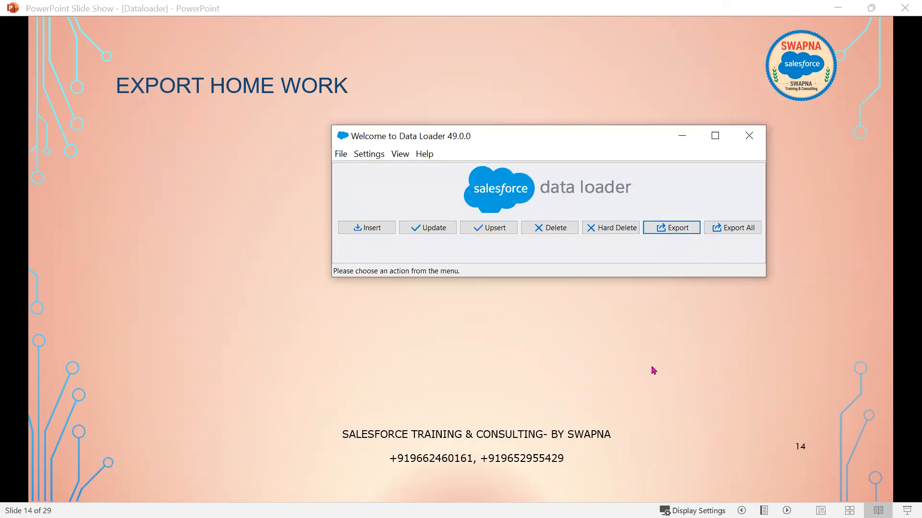
left_click(174, 260)
left_click(359, 342)
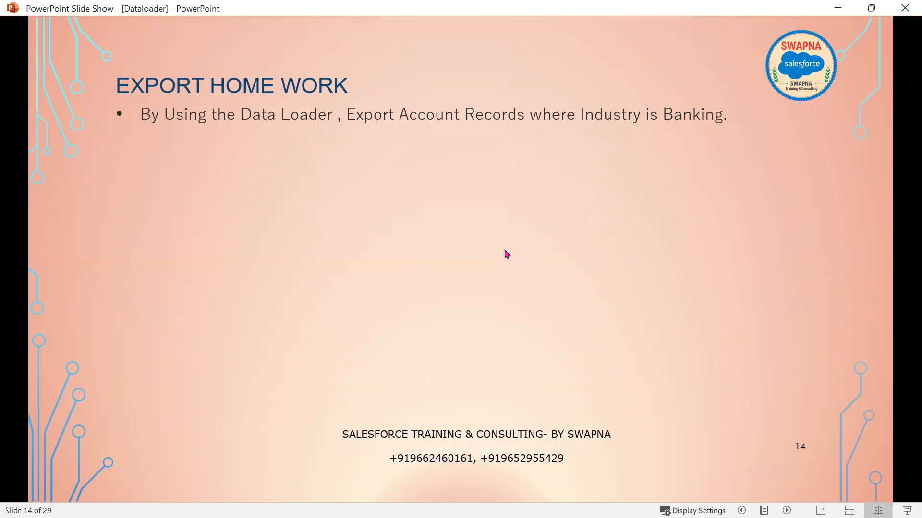
key("Right")
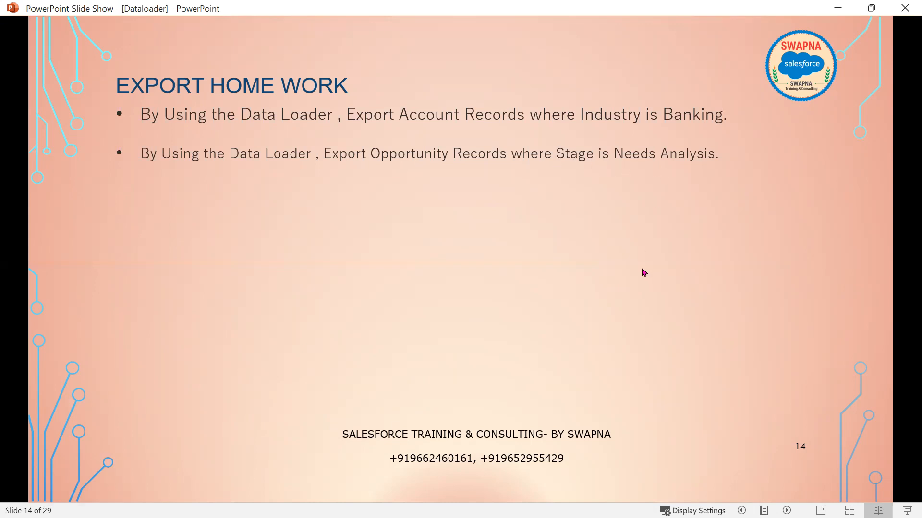
key("Right")
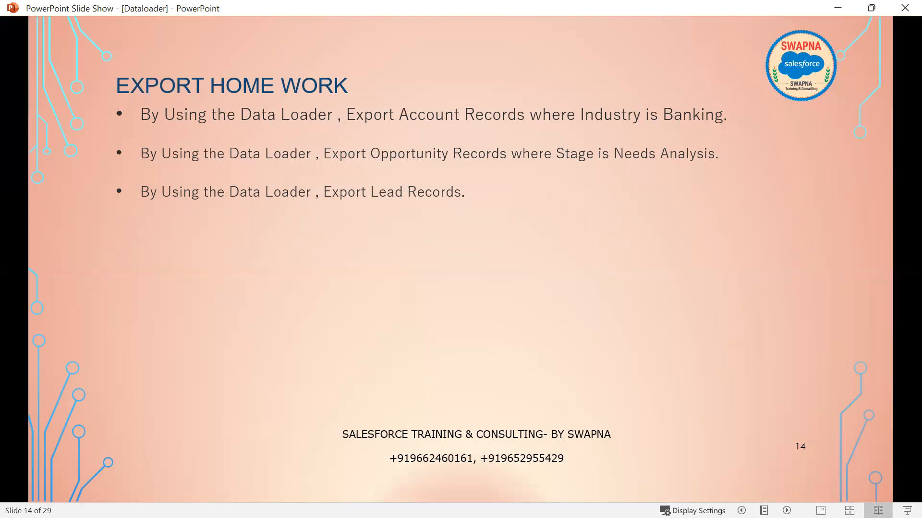
key("Right")
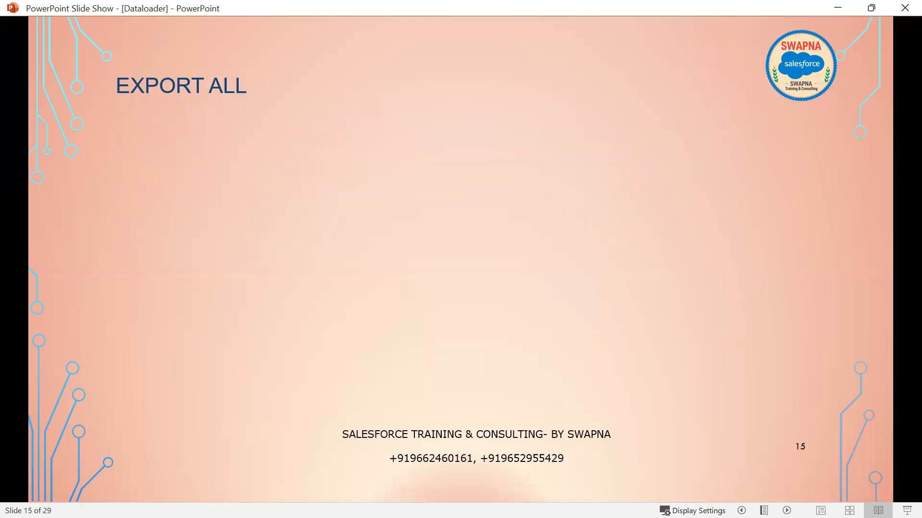
- Box Export All in red on Data Loader, then minimize Data Loader to reveal the slide
key("alt+Tab")
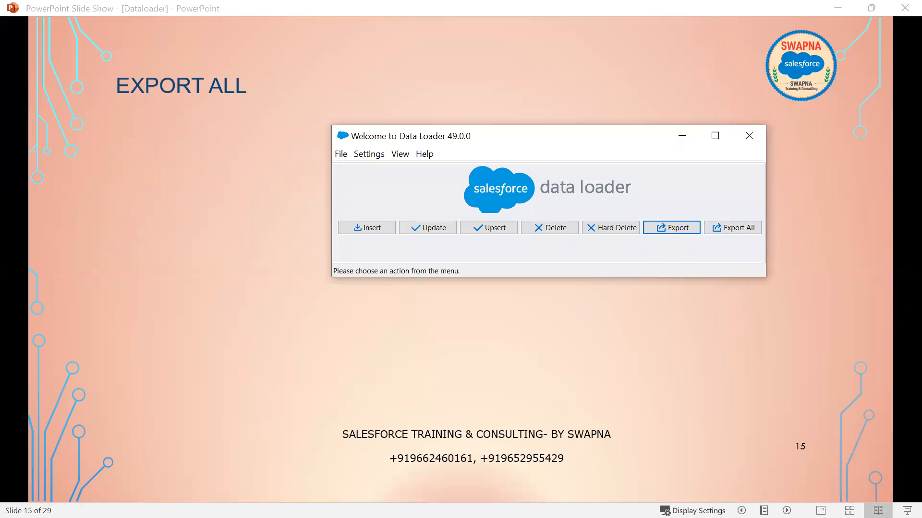
key("alt+Tab")
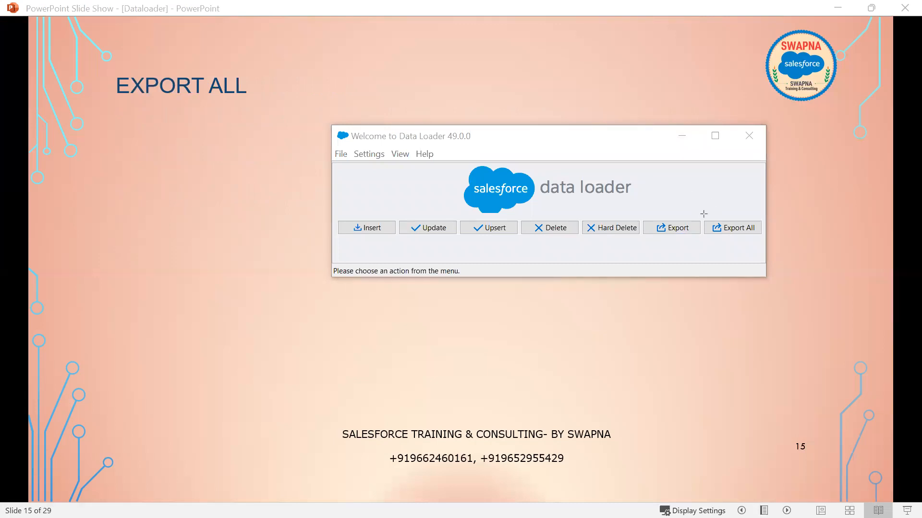
left_click_drag(725, 228, 768, 241)
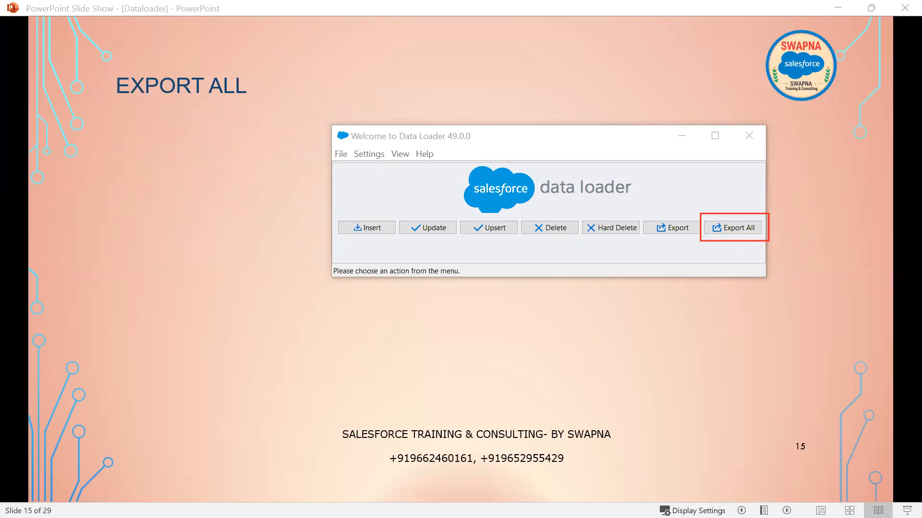
key("Escape")
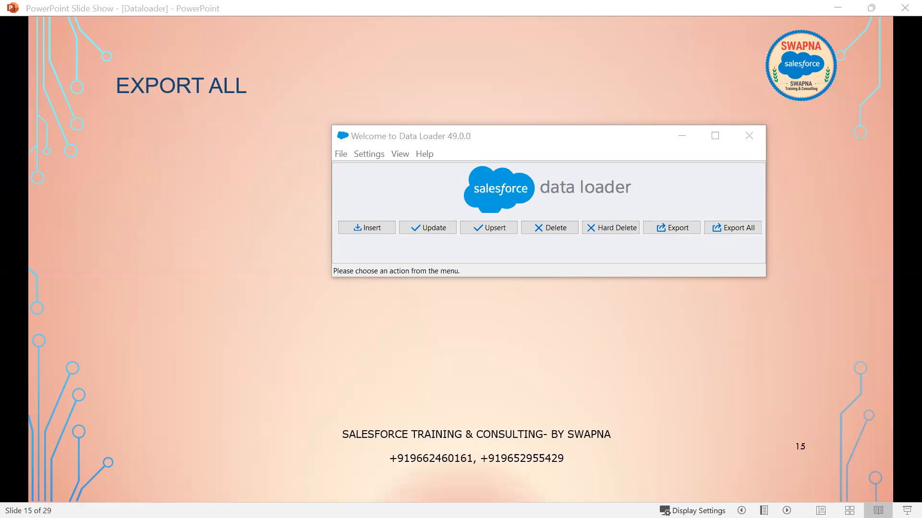
left_click(674, 145)
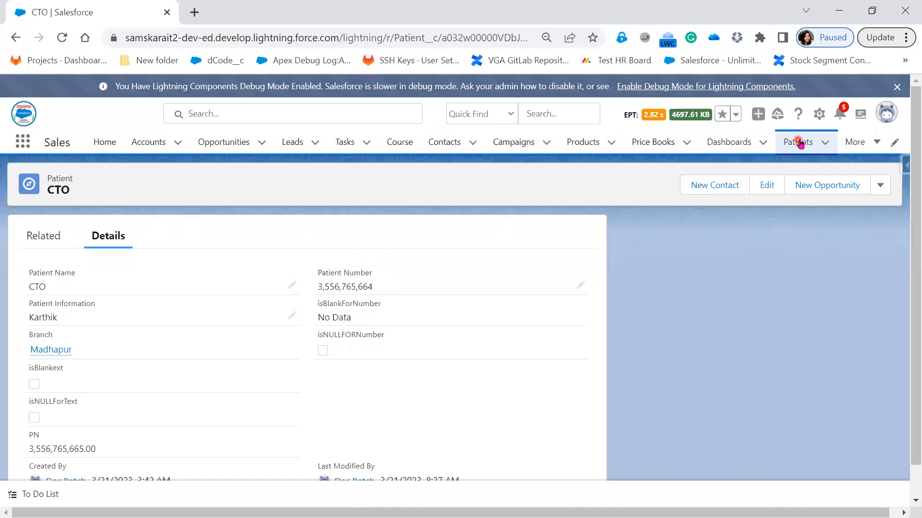
- From the Patients list, find Recycle Bin with an App Launcher search for 'recy' and open it in a new tab
left_click(798, 142)
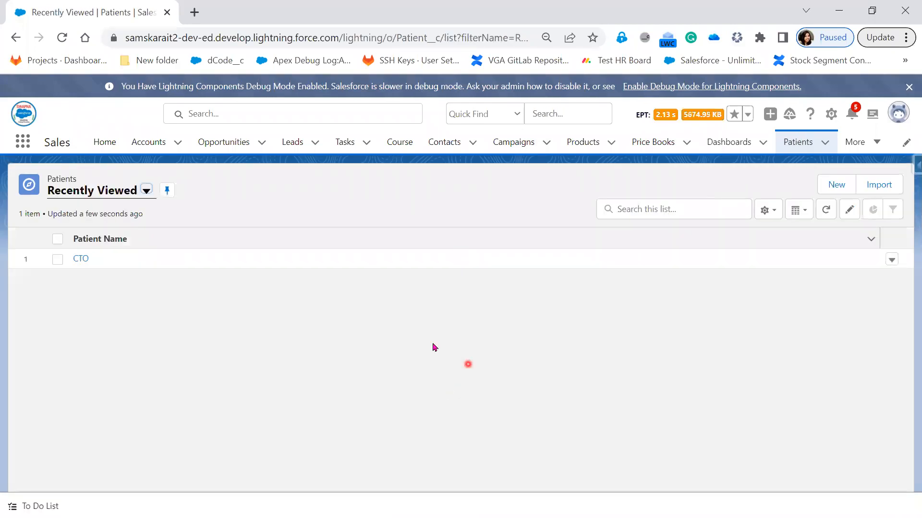
left_click(16, 148)
type("rec")
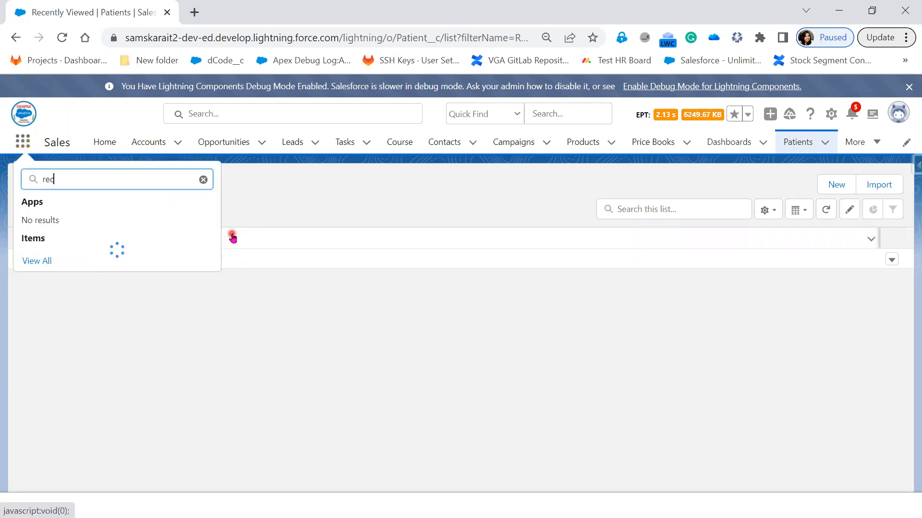
type("y")
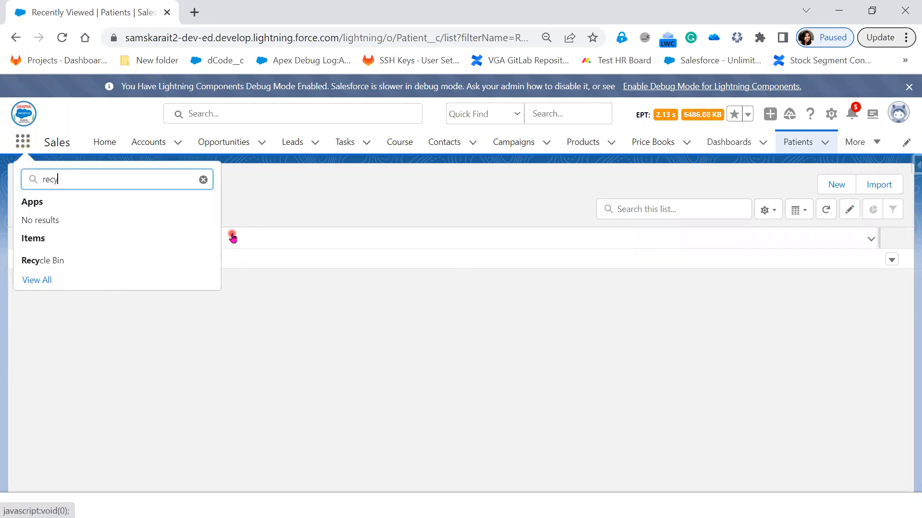
right_click(51, 260)
left_click(119, 267)
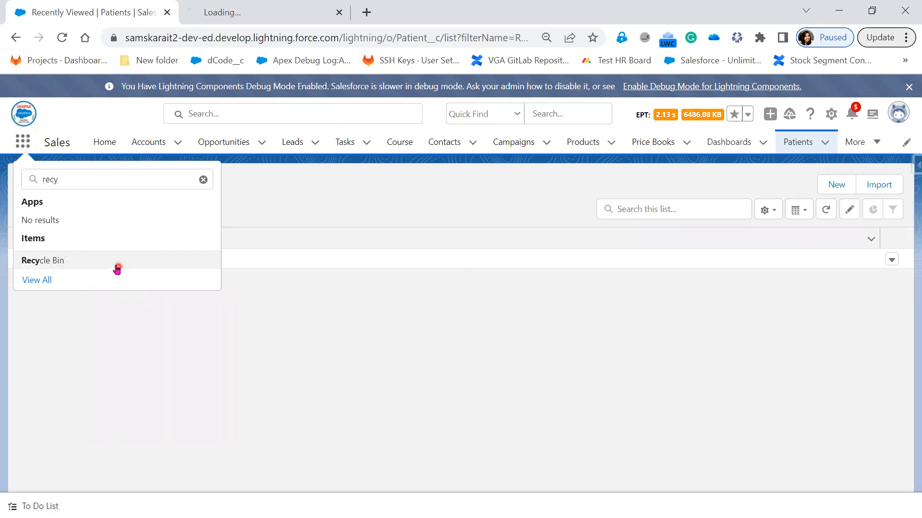
left_click(256, 9)
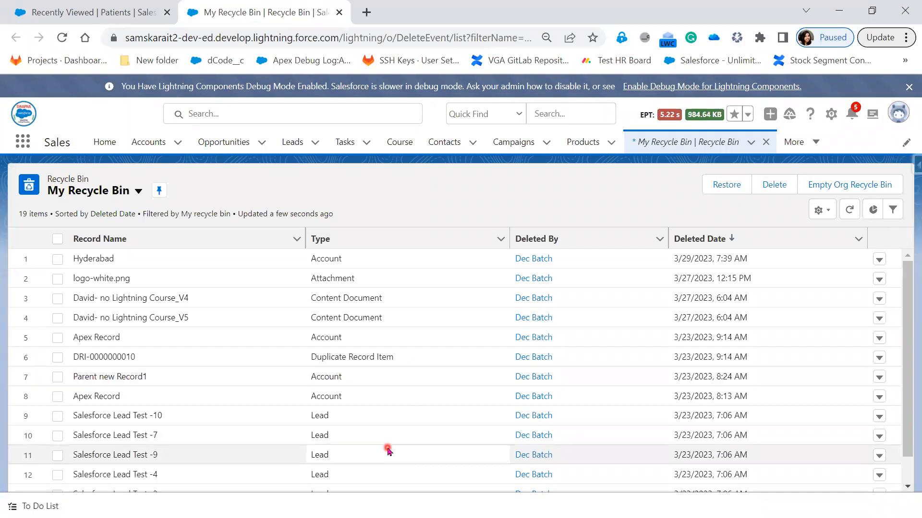
scroll(384, 456, "down", 1)
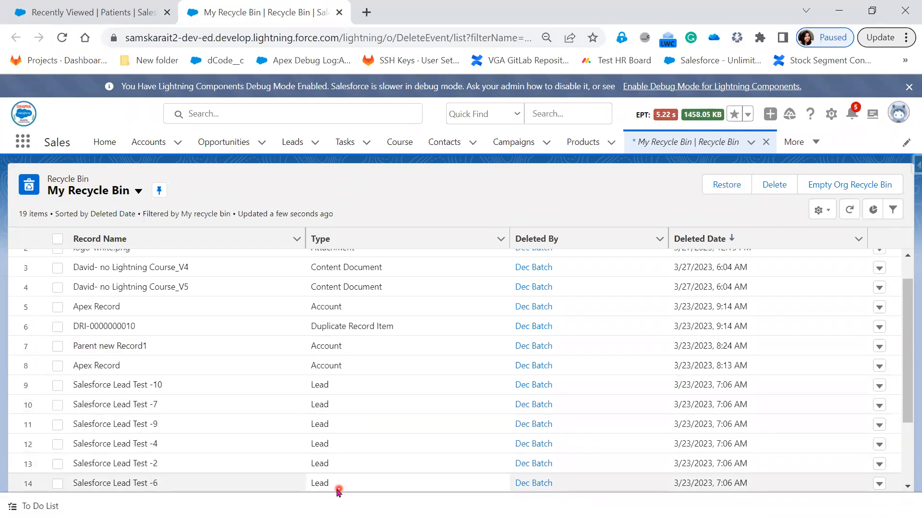
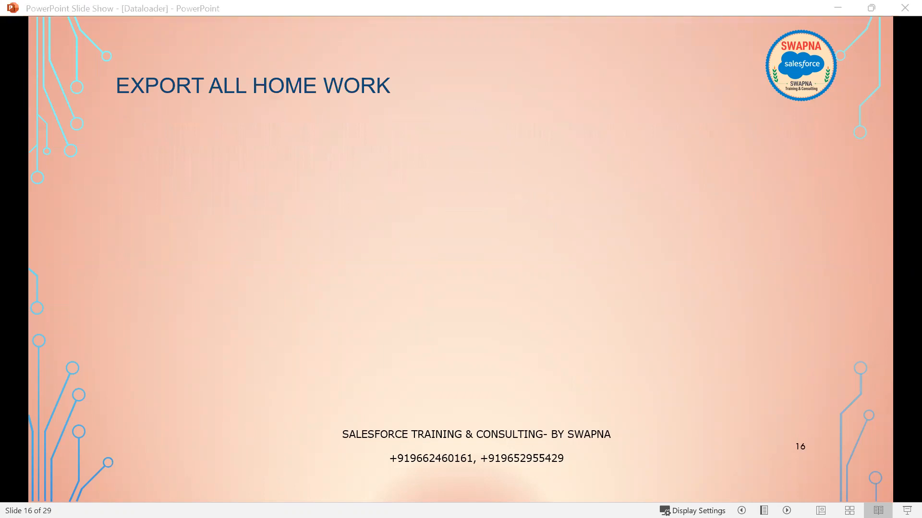
- Start an Export All of Lead (Lead) into lead.csv in the Dataloader folder and reach the query step
left_click(737, 230)
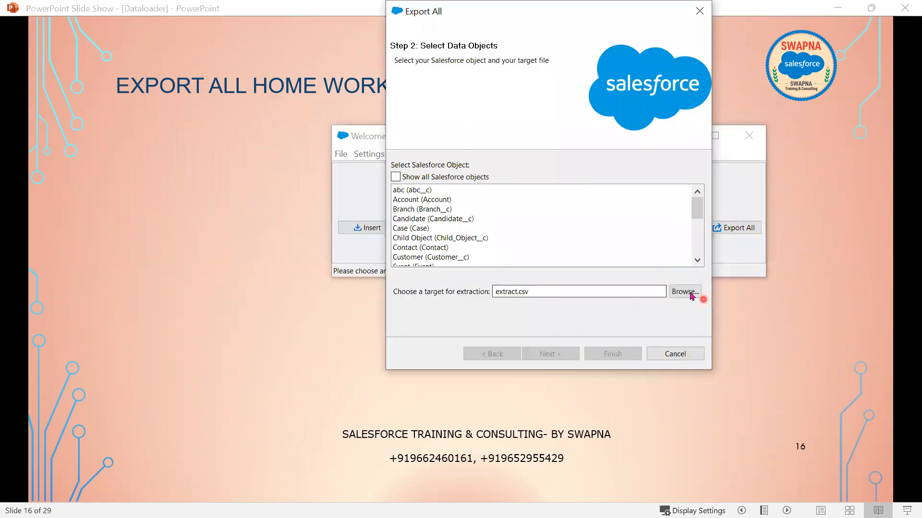
scroll(530, 245, "down", 1)
scroll(530, 245, "down", 2)
left_click(419, 238)
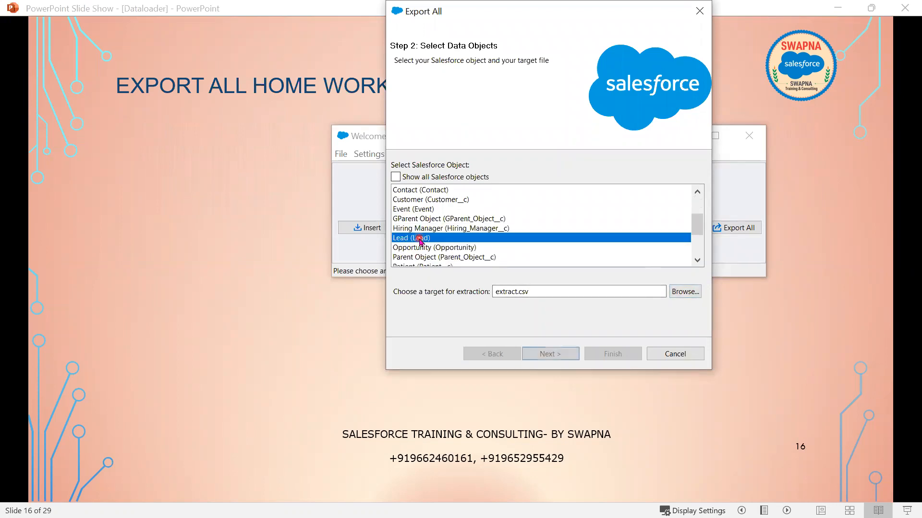
left_click(691, 294)
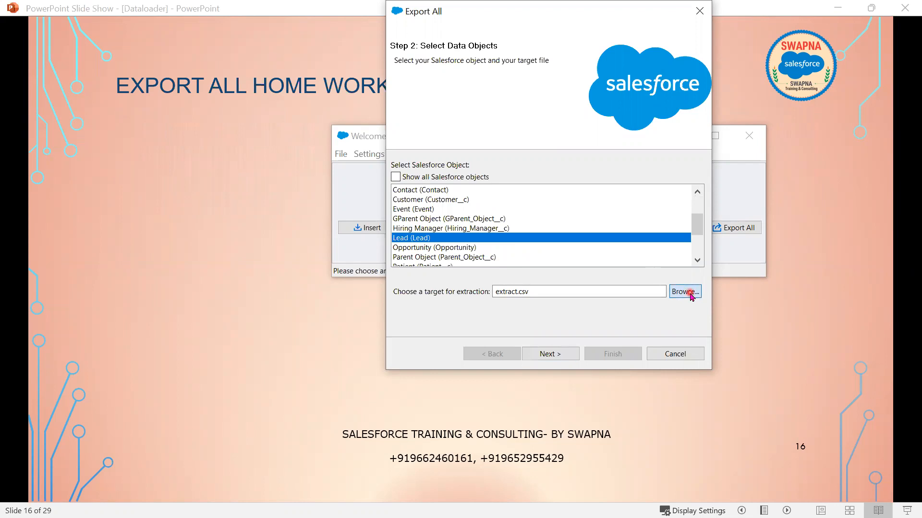
left_click(494, 267)
double_click(480, 264)
key("BackSpace")
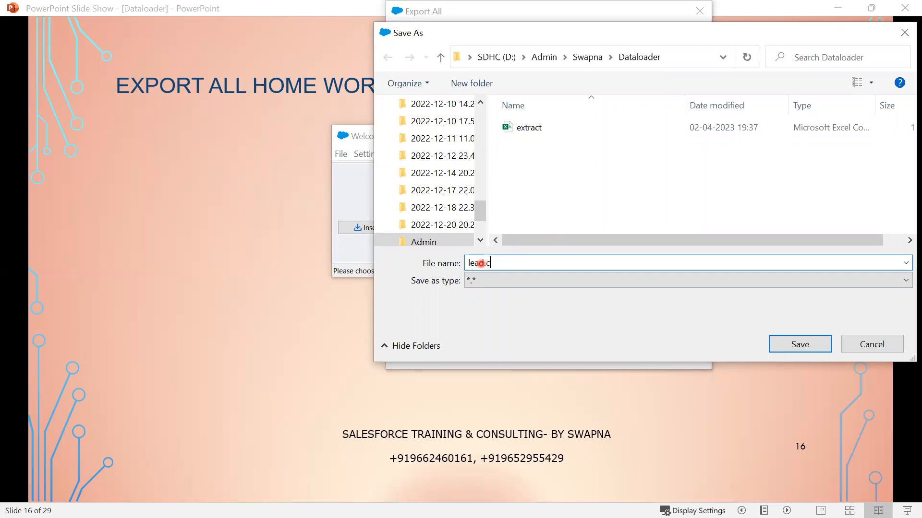
left_click(785, 345)
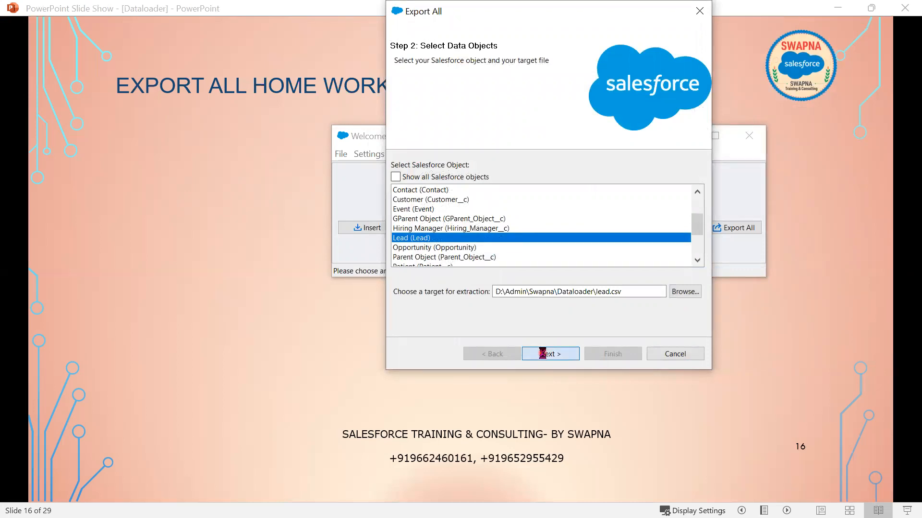
left_click(543, 354)
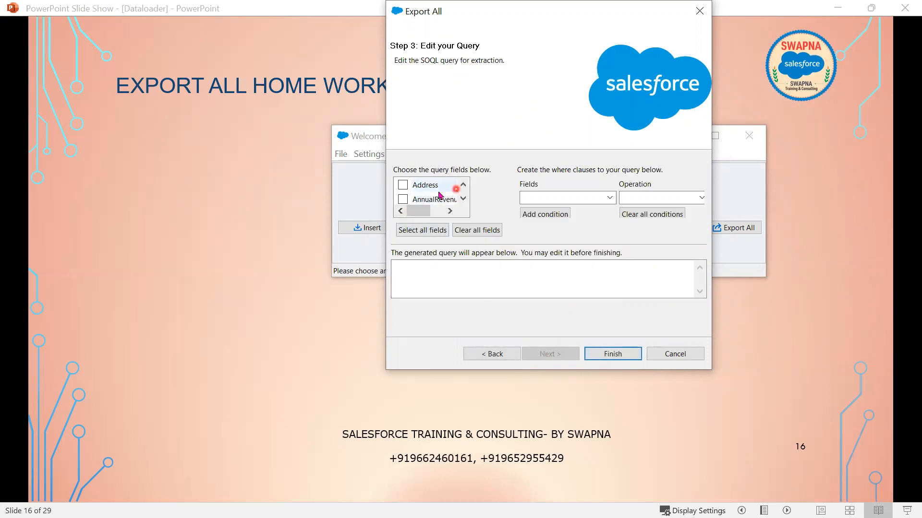
- Tick Address, AnnualRevenue, City, Company, Country, Description and Email in the Lead field list
left_click(403, 186)
left_click(403, 201)
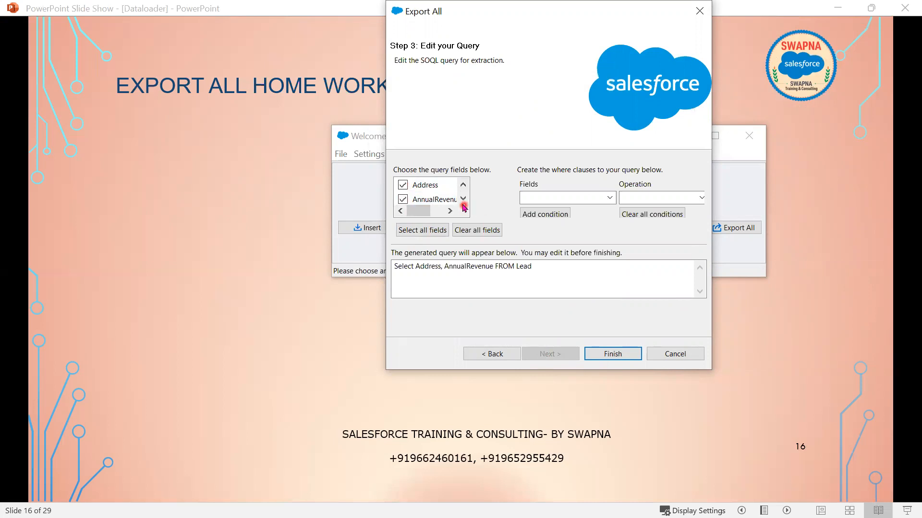
left_click(463, 199)
left_click(464, 198)
left_click(403, 185)
left_click(464, 198)
left_click(403, 199)
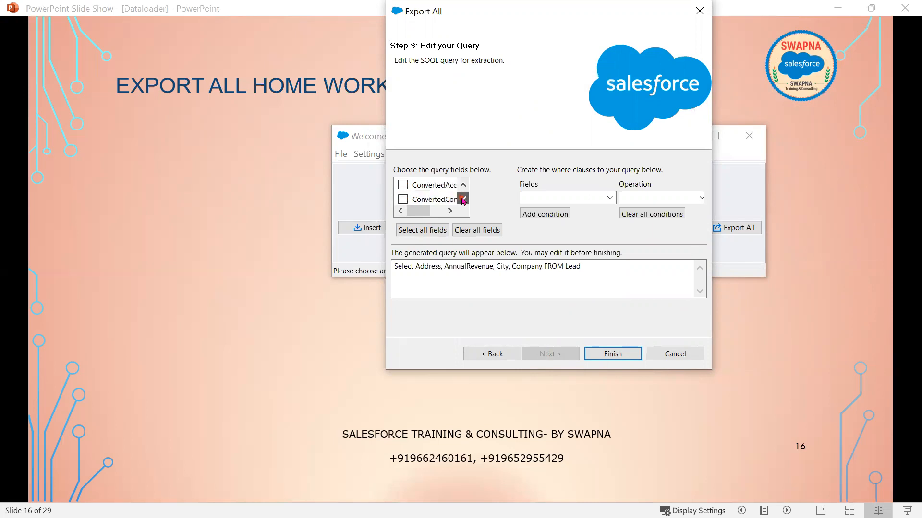
left_click(404, 200)
left_click(463, 198)
left_click(463, 198)
left_click(464, 198)
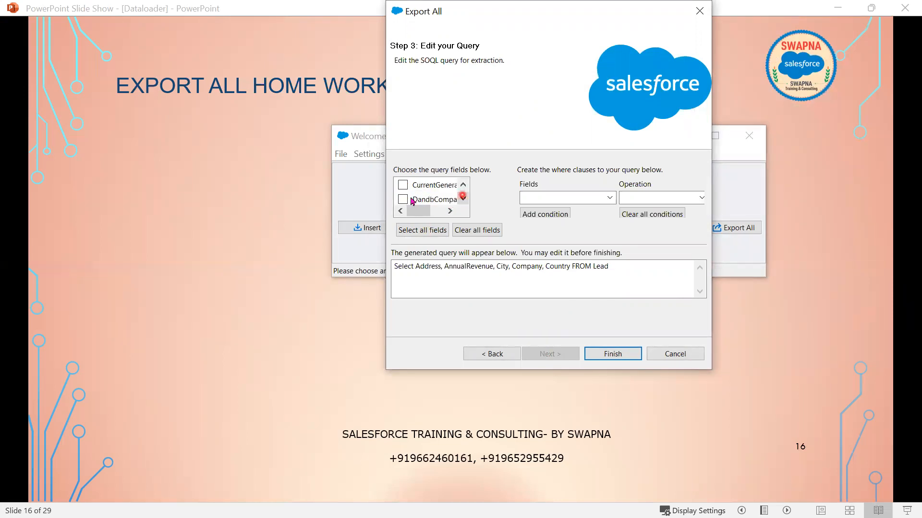
left_click(464, 199)
left_click(463, 199)
left_click(404, 187)
left_click(404, 199)
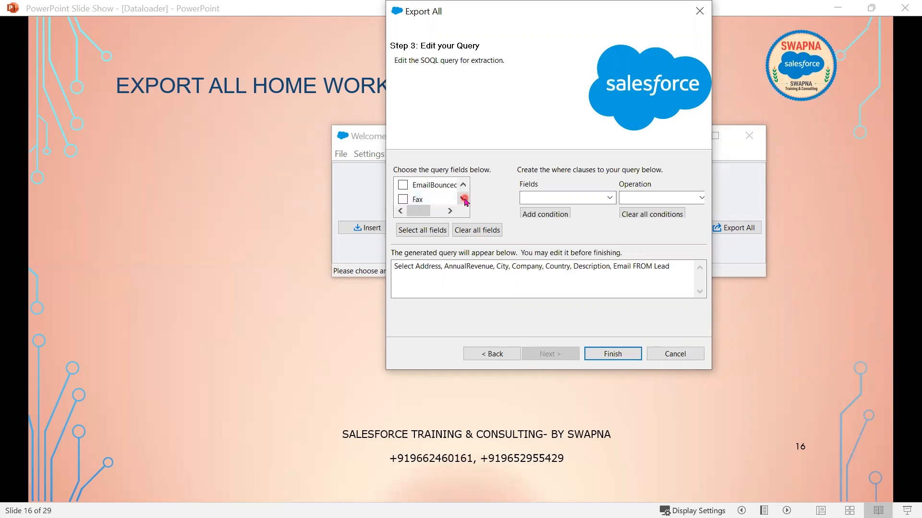
- Add FirstName, Id, Industry, IsDeleted, LastName, LeadSource, MobilePhone and Name, leaving out the NumberOf fields
left_click(404, 185)
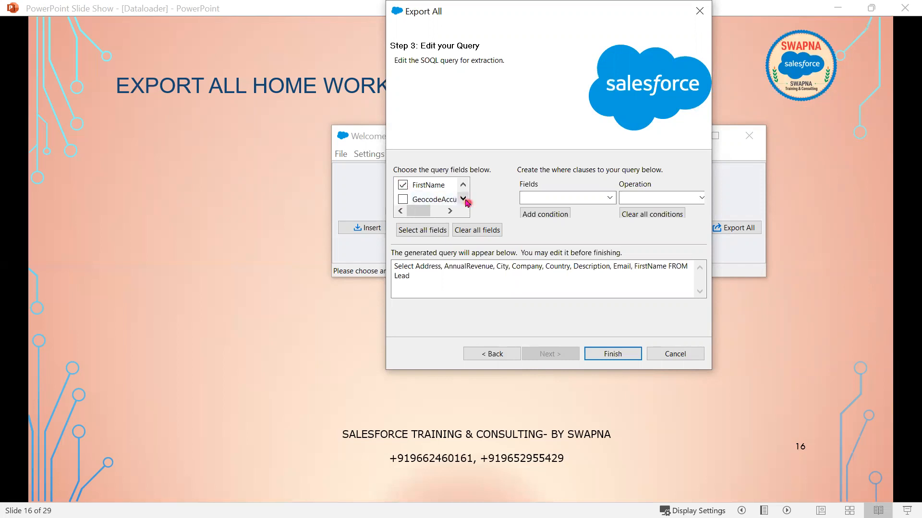
left_click(404, 187)
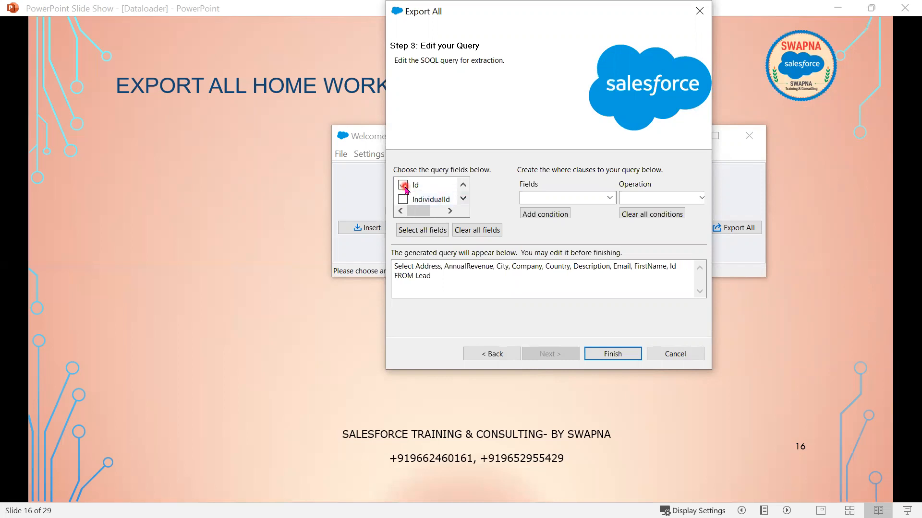
left_click(402, 186)
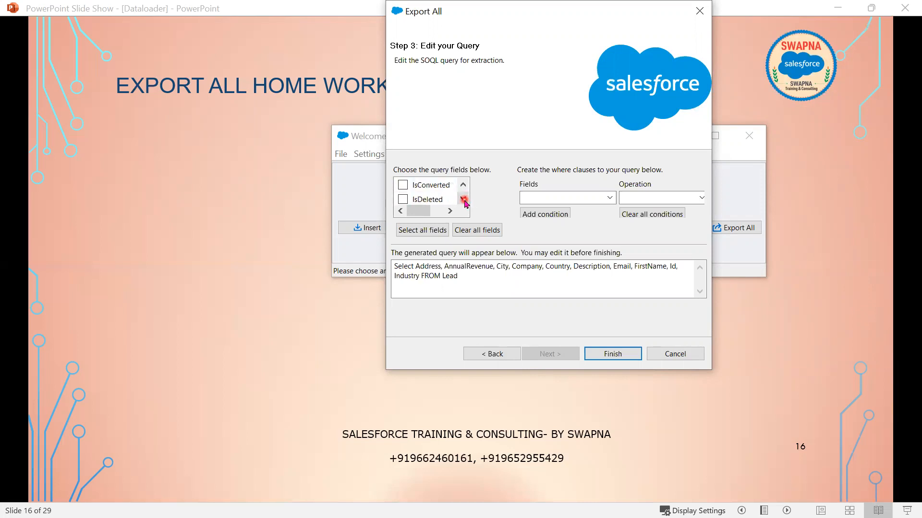
left_click(403, 185)
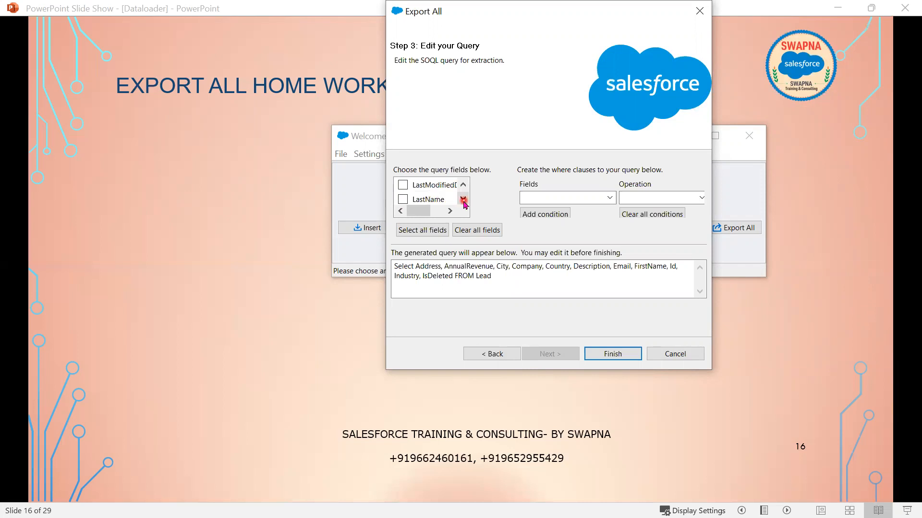
left_click(403, 186)
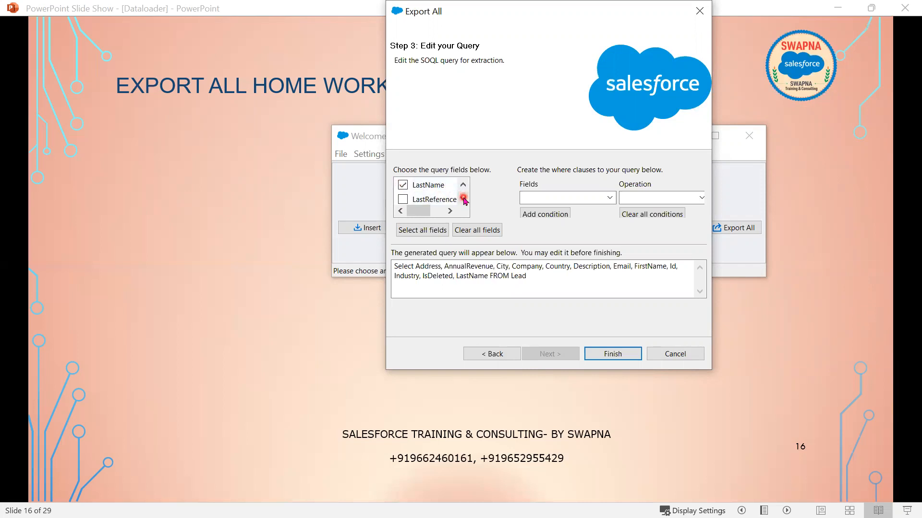
left_click(403, 186)
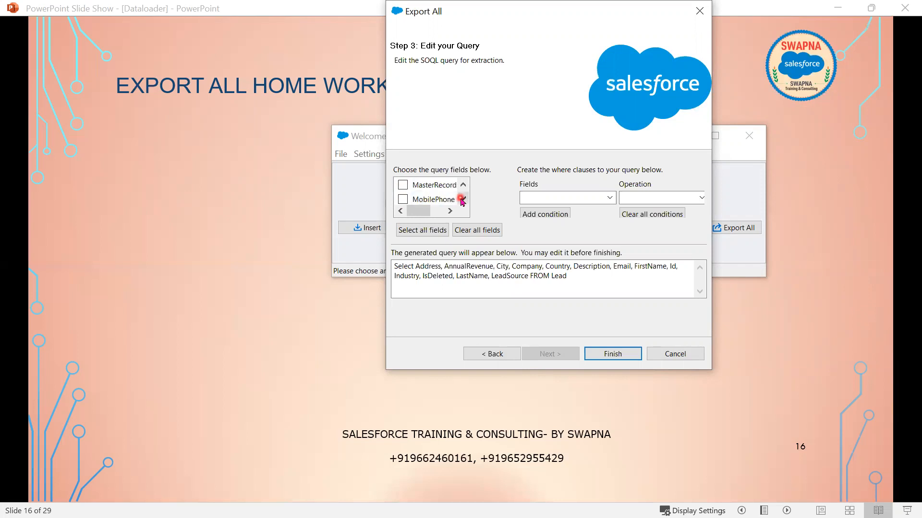
left_click(402, 185)
left_click(402, 199)
left_click(463, 199)
left_click(402, 184)
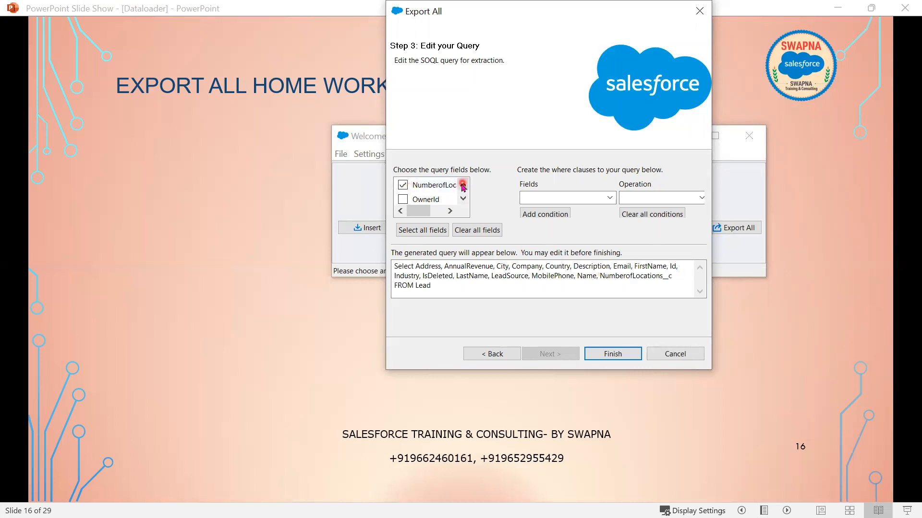
left_click(463, 186)
left_click(457, 185)
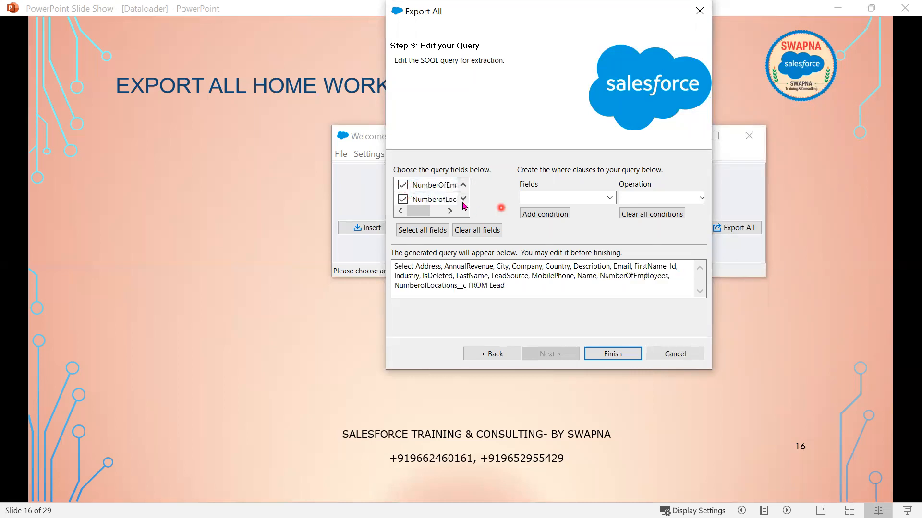
left_click(403, 185)
left_click(463, 186)
left_click(402, 184)
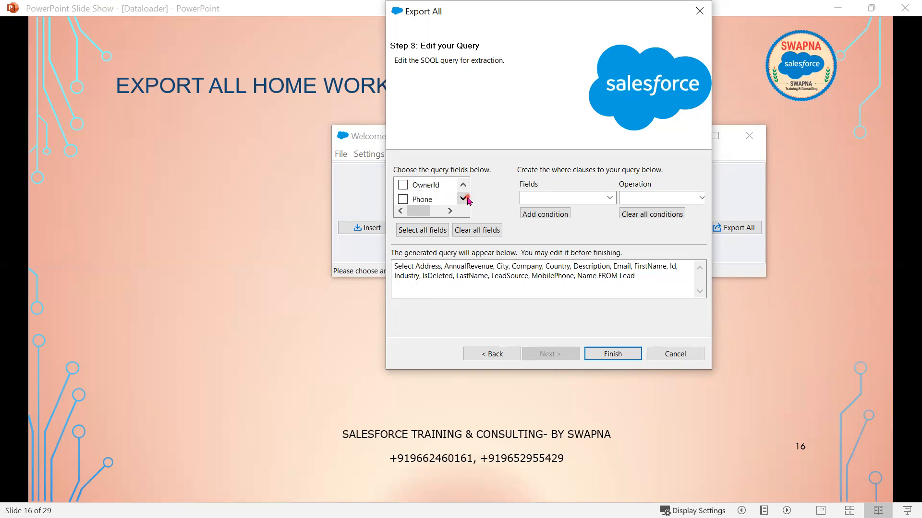
- Finish the field list with Phone, Rating and Status
left_click(402, 185)
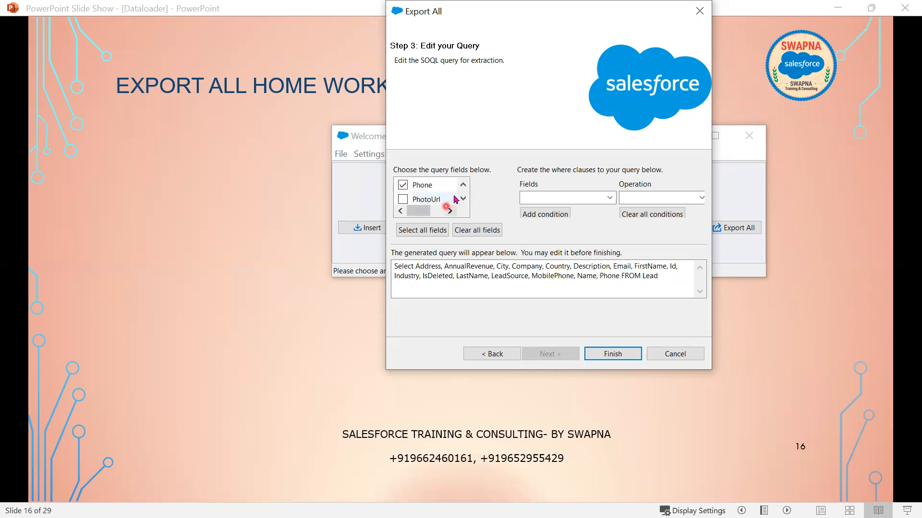
left_click(463, 200)
left_click(464, 199)
left_click(463, 199)
left_click(464, 199)
left_click(464, 200)
left_click(403, 184)
left_click(463, 199)
left_click(463, 200)
left_click(464, 199)
left_click(464, 199)
left_click(463, 199)
left_click(463, 186)
left_click(403, 184)
left_click(463, 199)
left_click(463, 199)
left_click(464, 199)
left_click(463, 199)
left_click(442, 288)
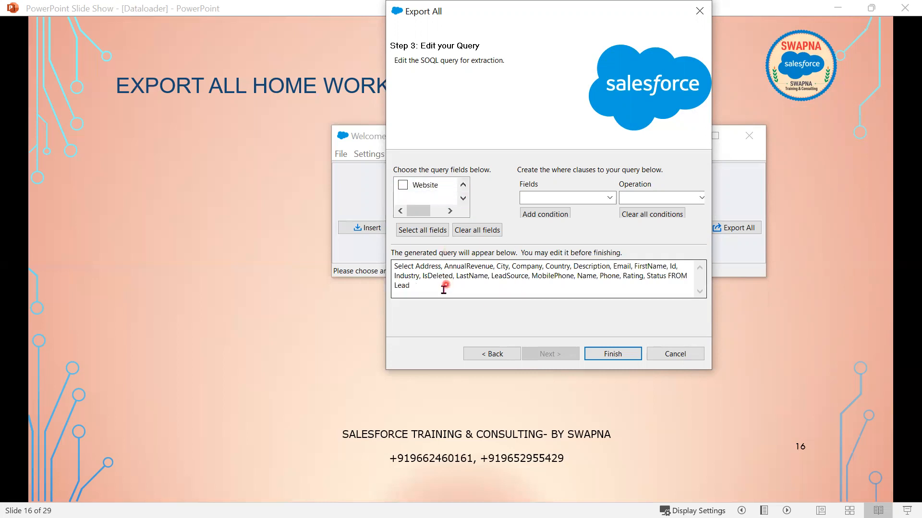
- Widen the wizard and add the condition IsDeleted equals True to the Lead query
left_click_drag(440, 288, 379, 263)
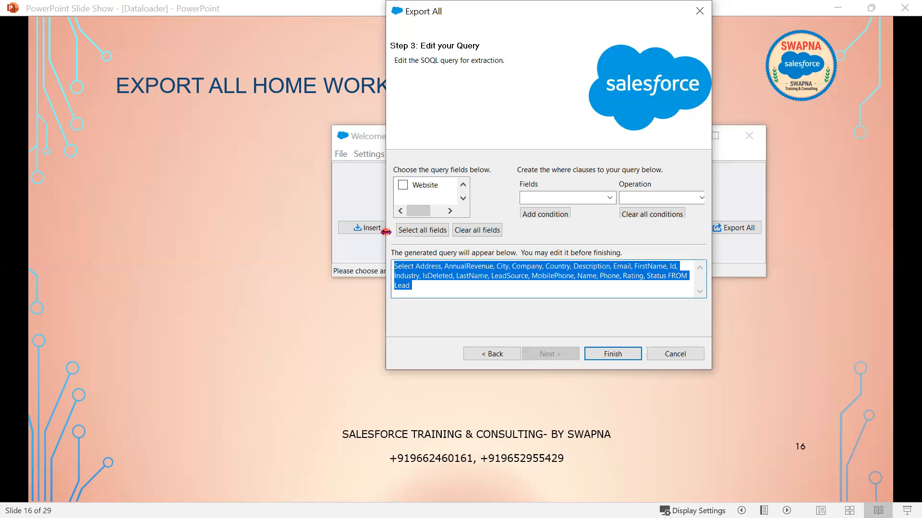
left_click_drag(386, 232, 143, 236)
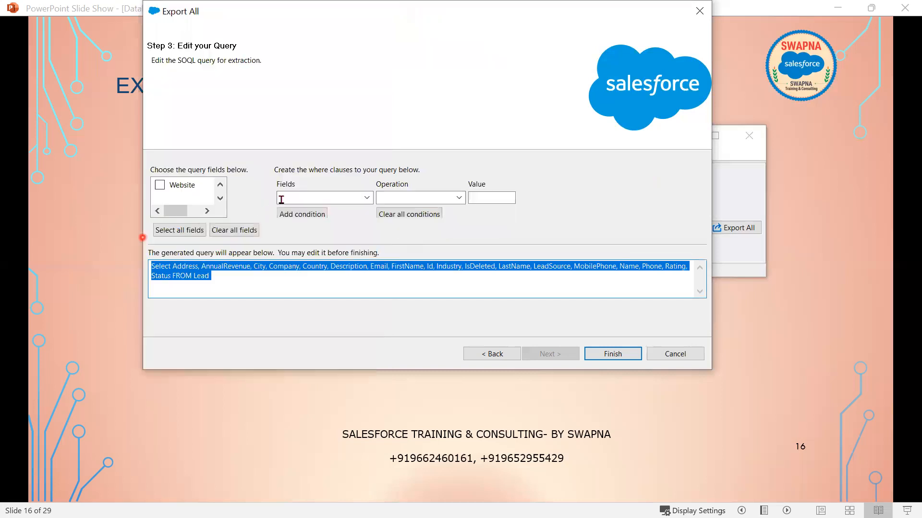
left_click(367, 198)
scroll(331, 359, "down", 1)
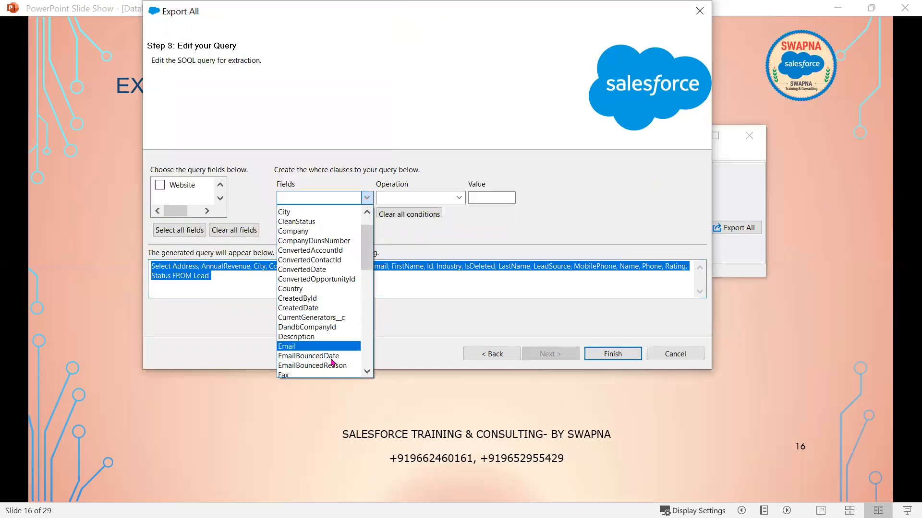
scroll(326, 362, "down", 2)
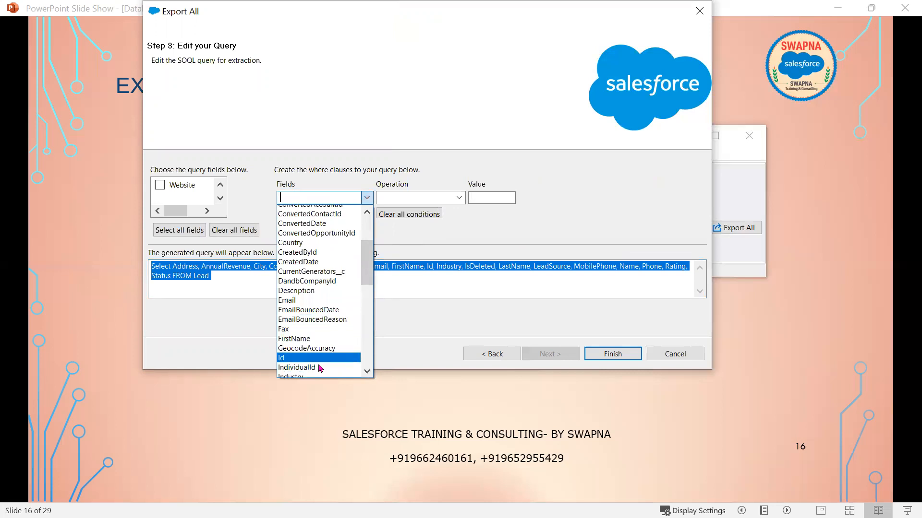
scroll(312, 358, "down", 1)
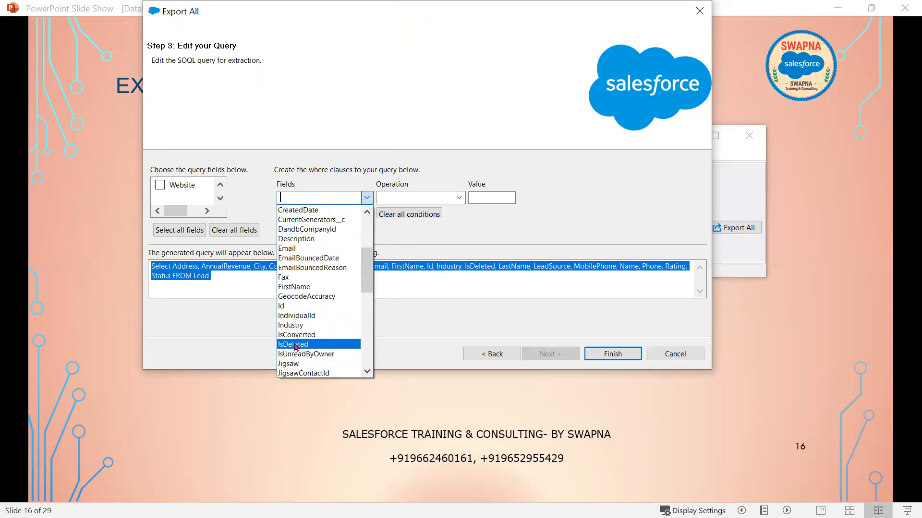
left_click(294, 346)
left_click(458, 198)
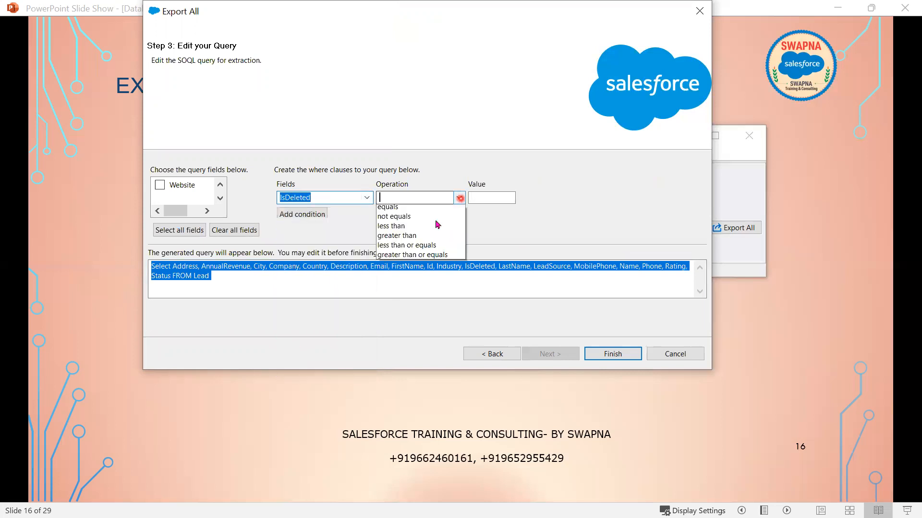
left_click(425, 211)
left_click(481, 199)
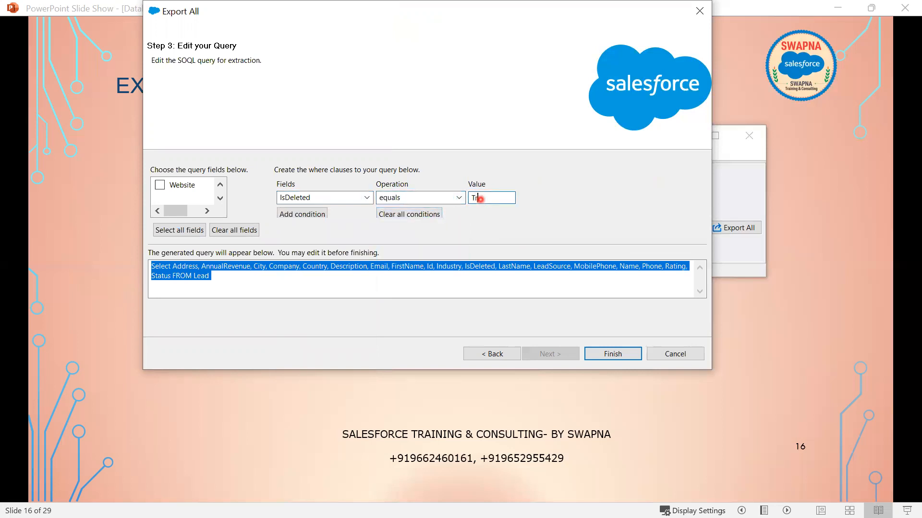
left_click(307, 214)
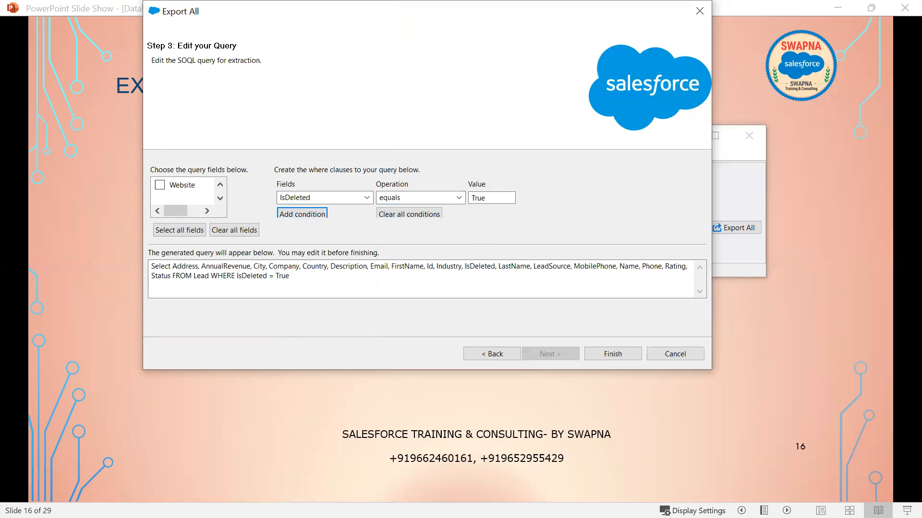
left_click(612, 354)
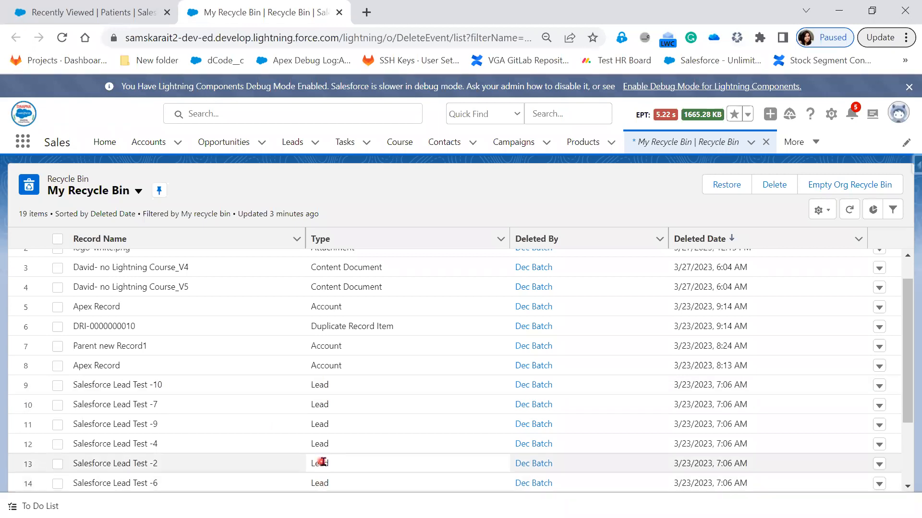
- Highlight the deleted Salesforce Lead Test rows in the Recycle Bin, then minimize the browser
scroll(322, 461, "down", 2)
left_click_drag(296, 284, 364, 461)
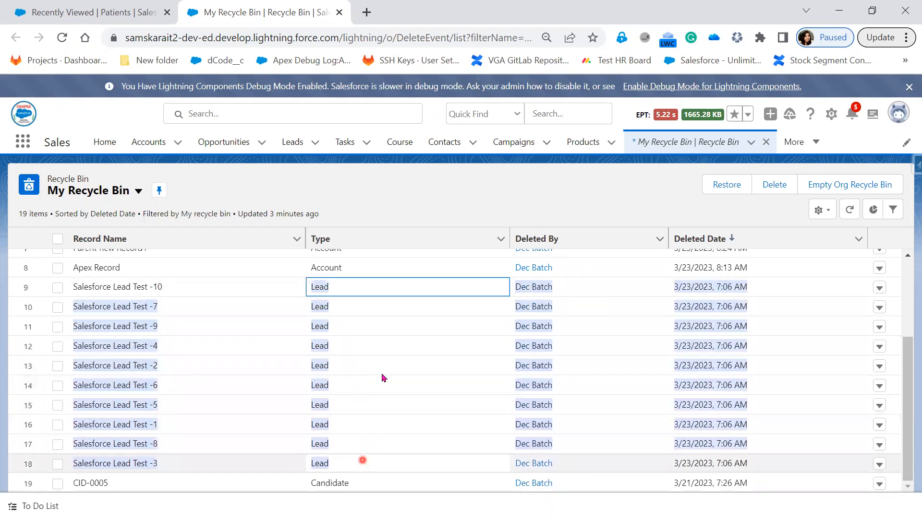
left_click(838, 15)
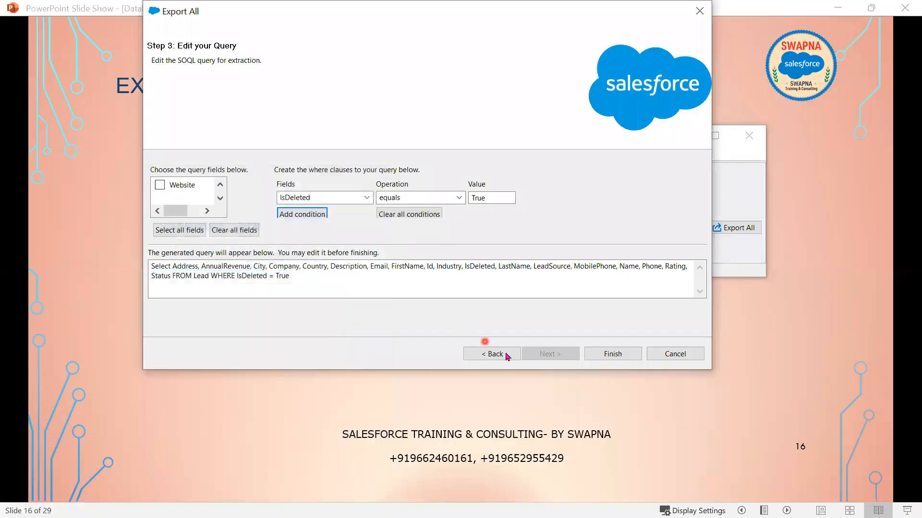
- Run the Export All, accept the deleted-records warning, and view the 10 extracted records
left_click(619, 360)
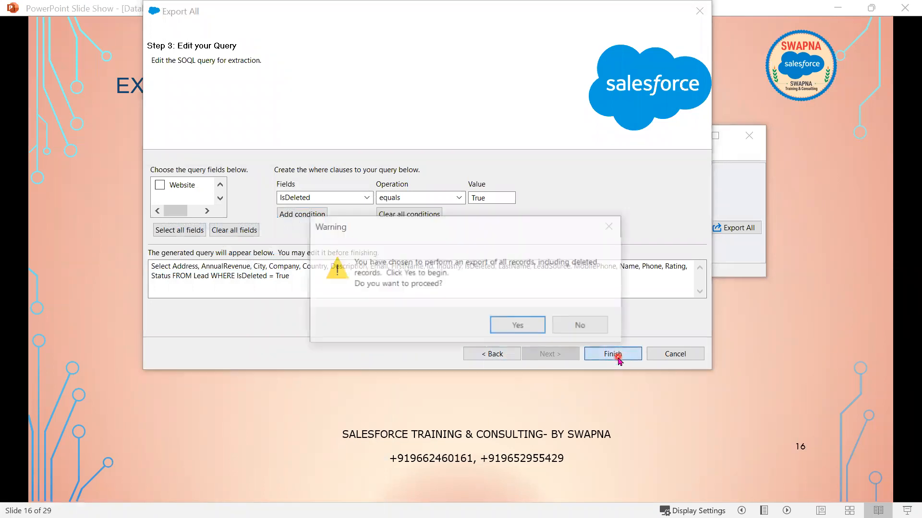
left_click(510, 327)
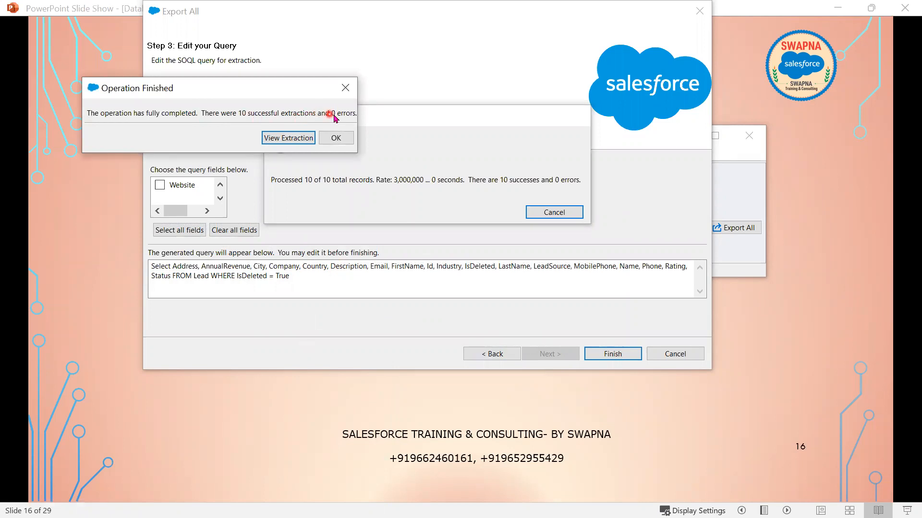
left_click(291, 143)
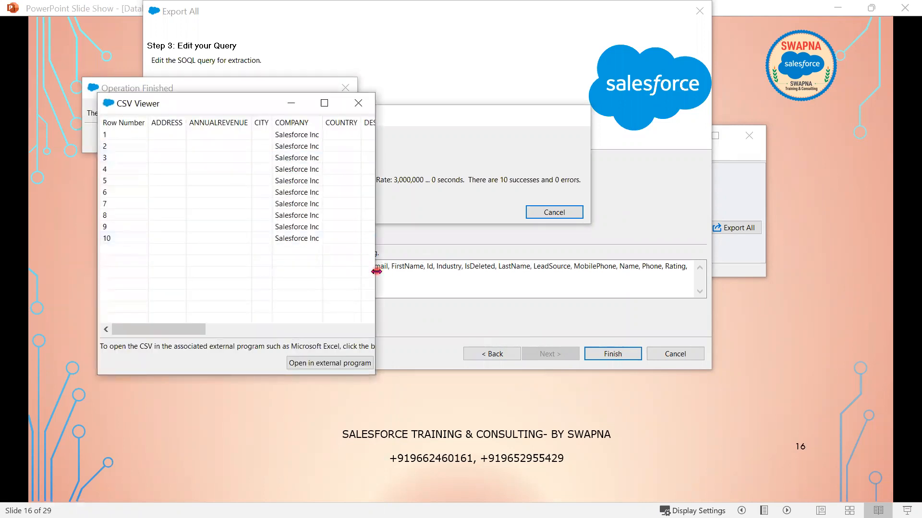
- Scan the lead.csv columns through STATUS in the CSV Viewer, compare with the Recycle Bin, and close it
left_click_drag(376, 271, 762, 271)
left_click_drag(512, 329, 612, 267)
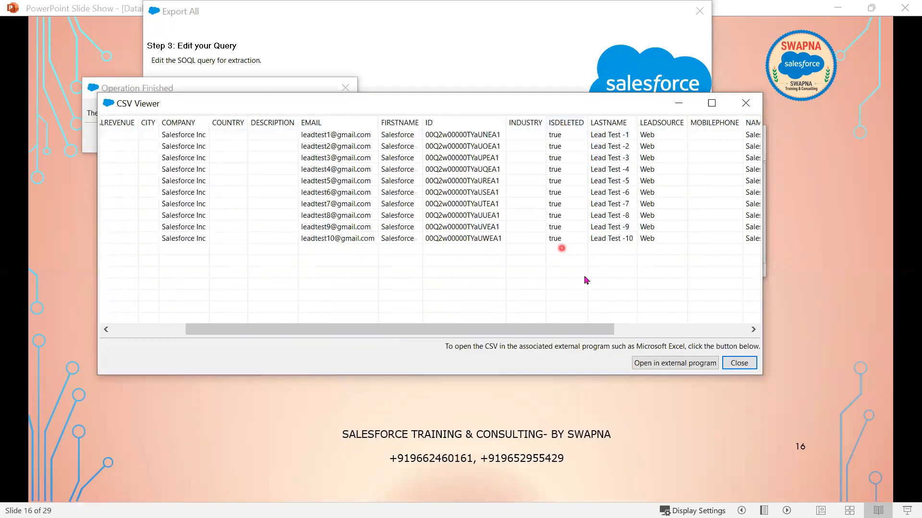
left_click_drag(592, 330, 692, 330)
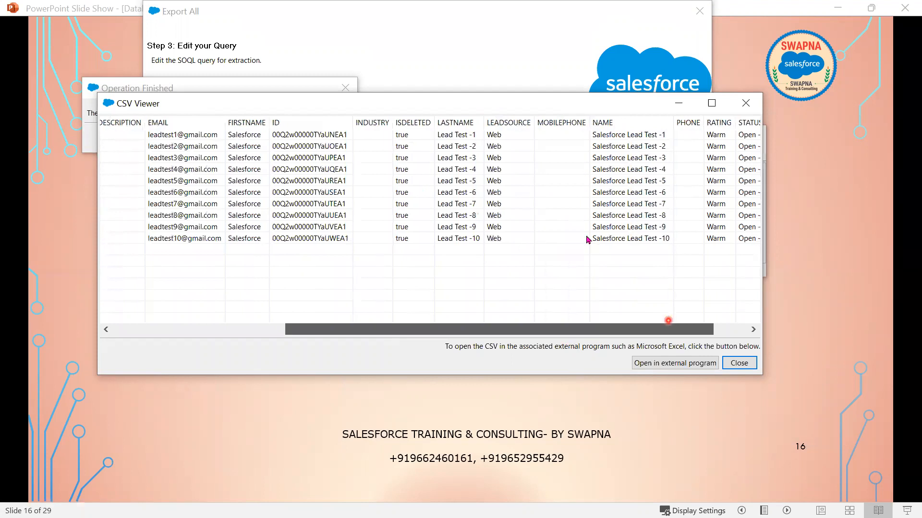
left_click(454, 147)
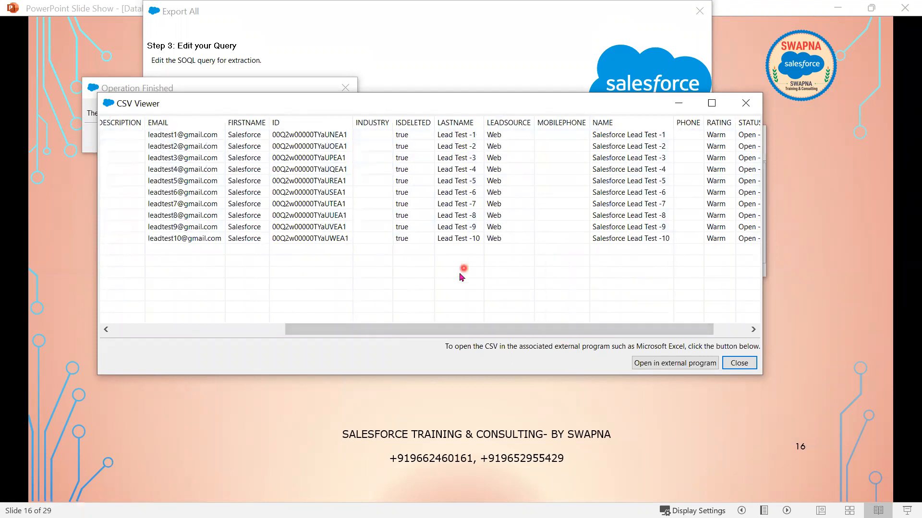
key("alt+Tab")
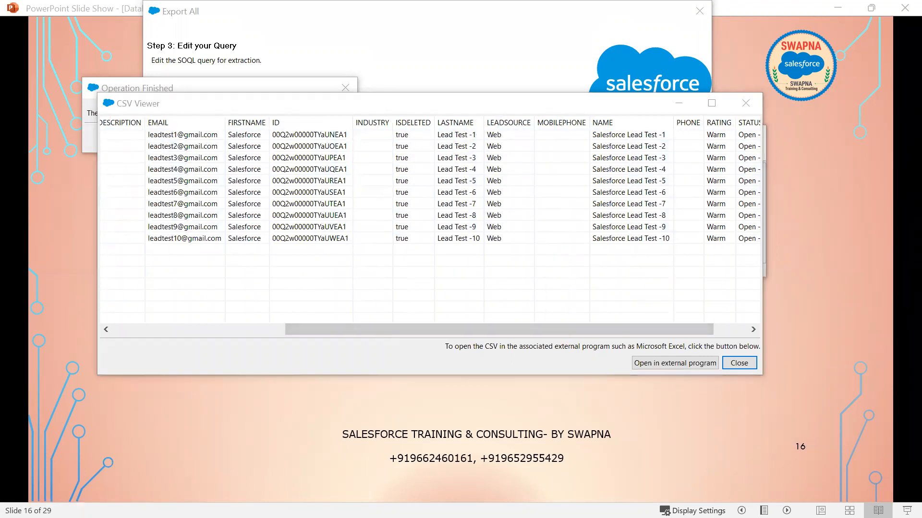
key("alt+Tab")
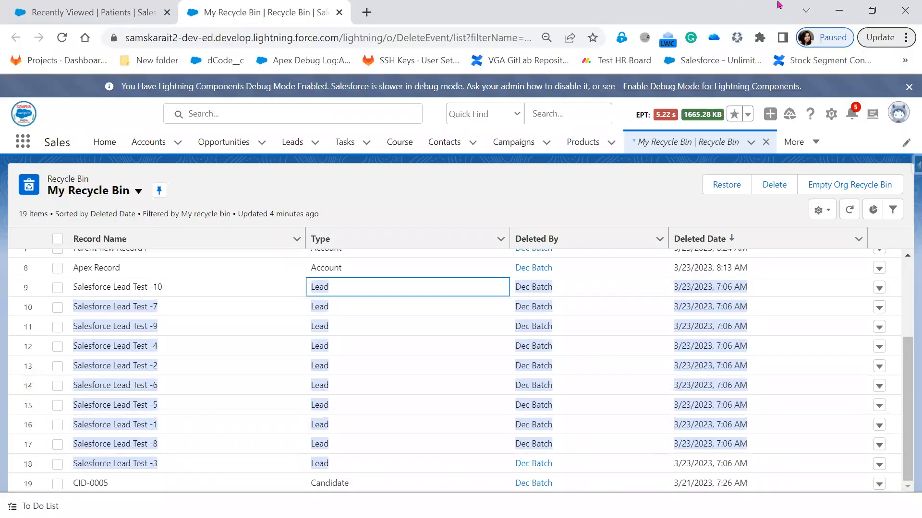
left_click(835, 14)
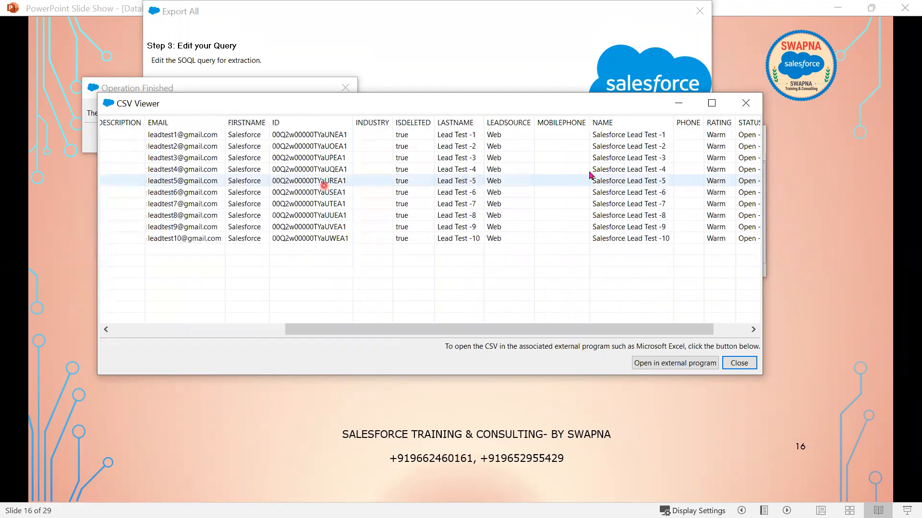
left_click(720, 330)
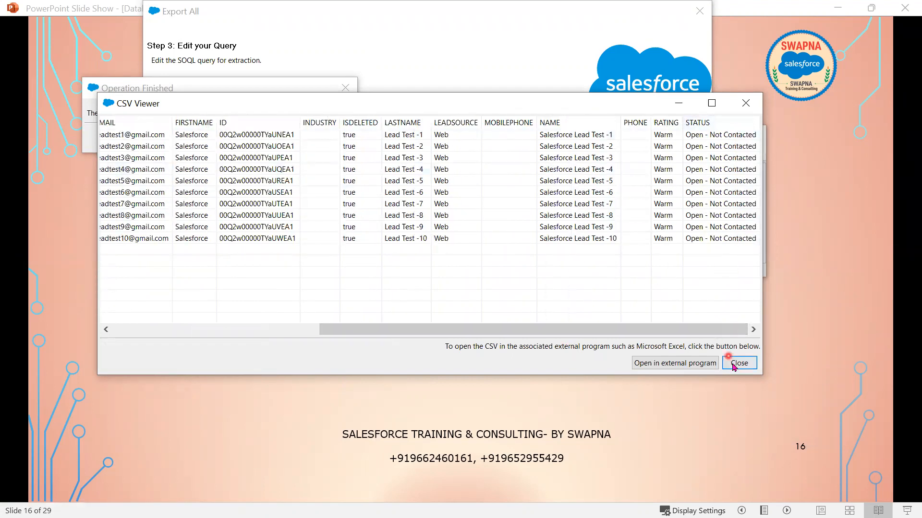
left_click(739, 364)
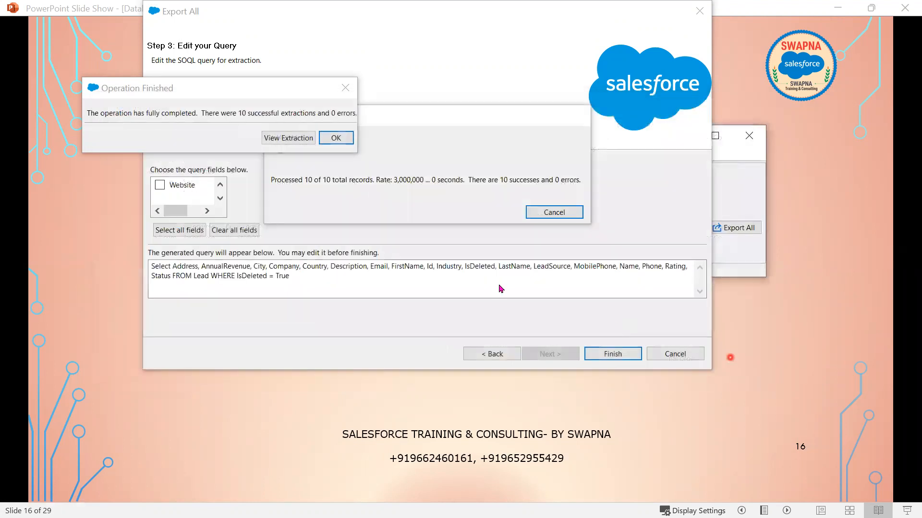
- Close the finished export, minimize Data Loader, and reveal the homework bullets on slide 16
left_click(343, 141)
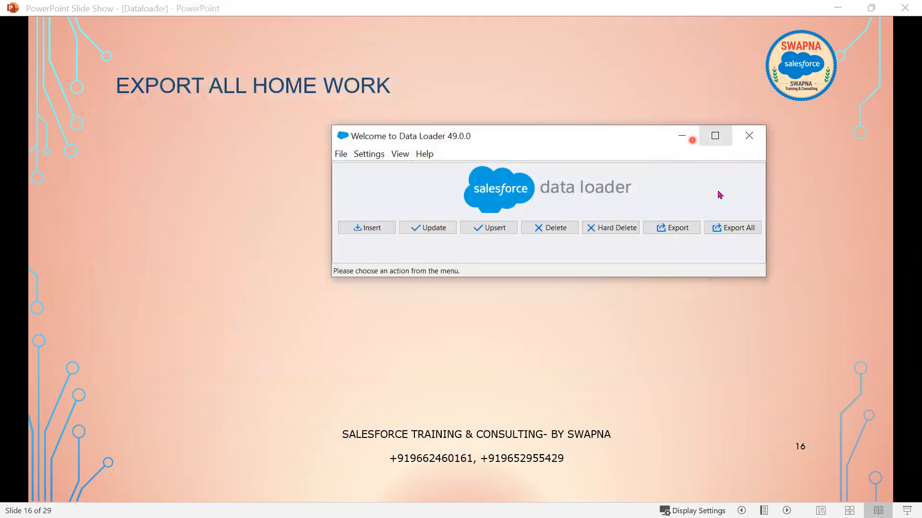
left_click(682, 136)
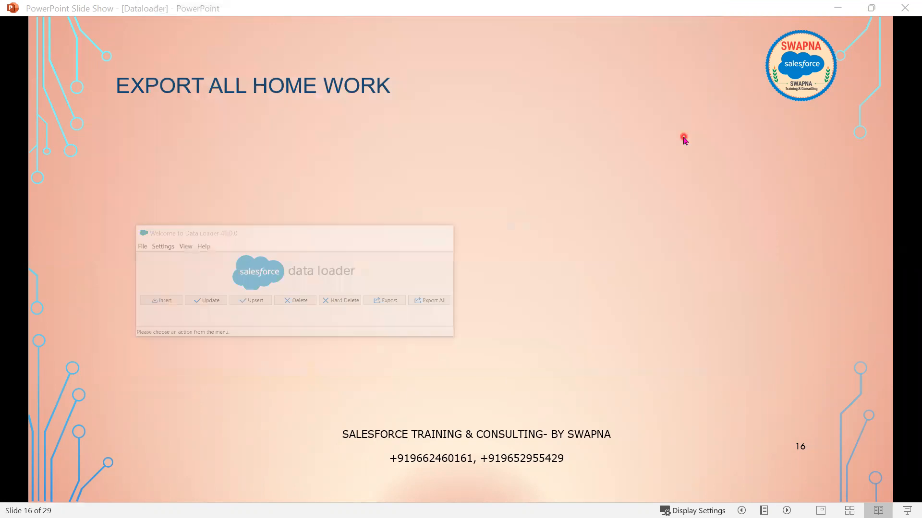
left_click(484, 298)
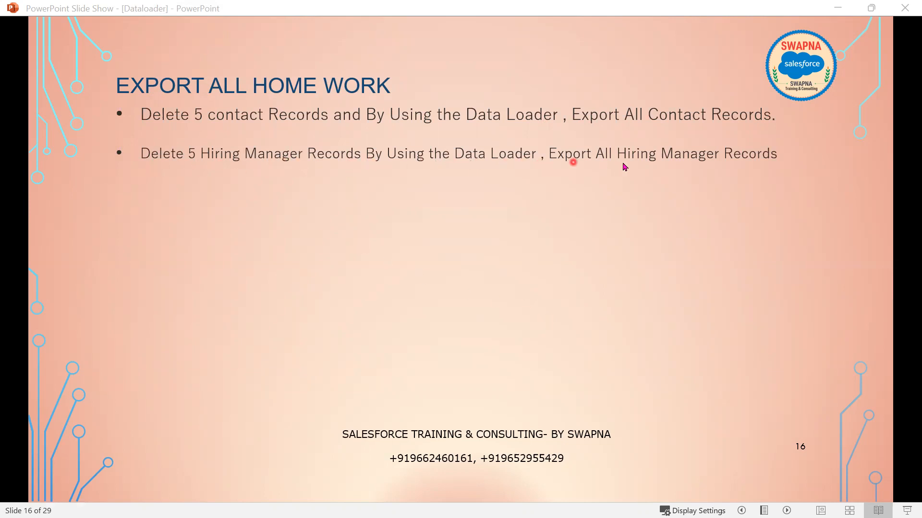
left_click(725, 296)
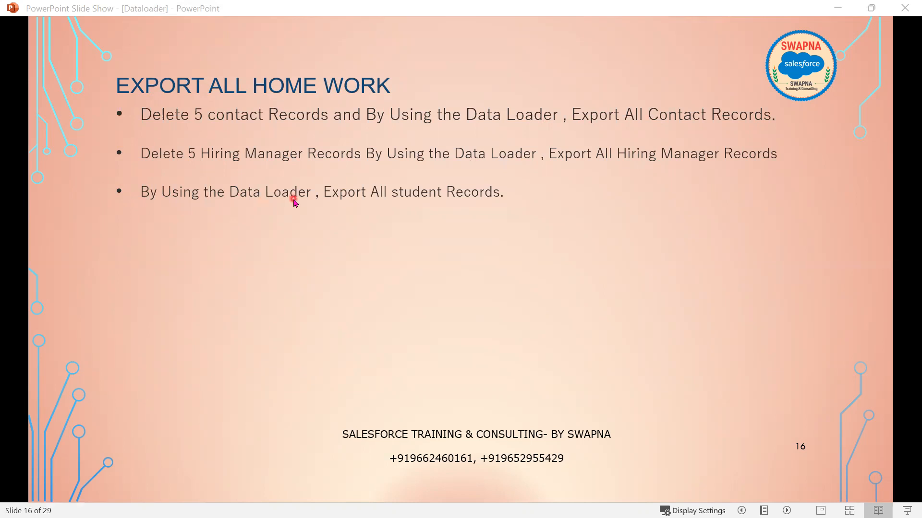
- Move between slide 16 and the INSERT slide, bringing the Data Loader window back up
left_click(557, 292)
key("Left")
left_click(557, 293)
key("Left")
key("alt+Tab")
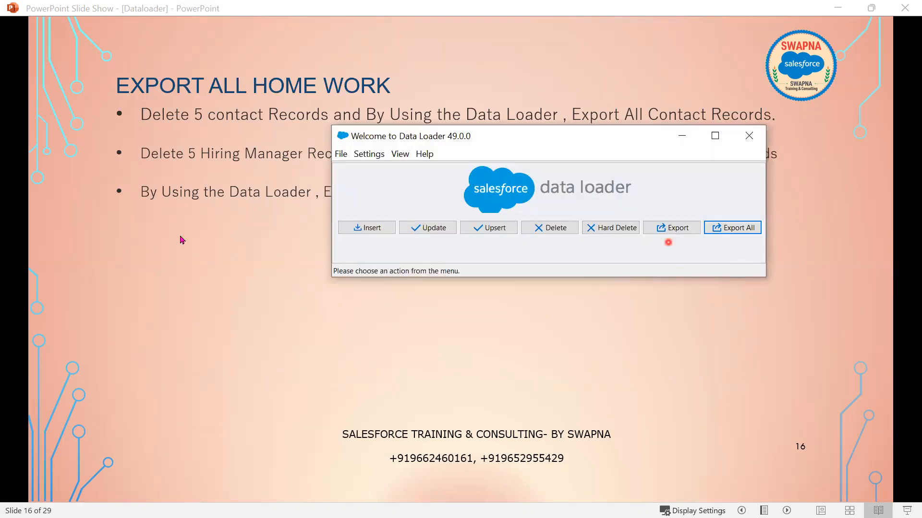
left_click(191, 396)
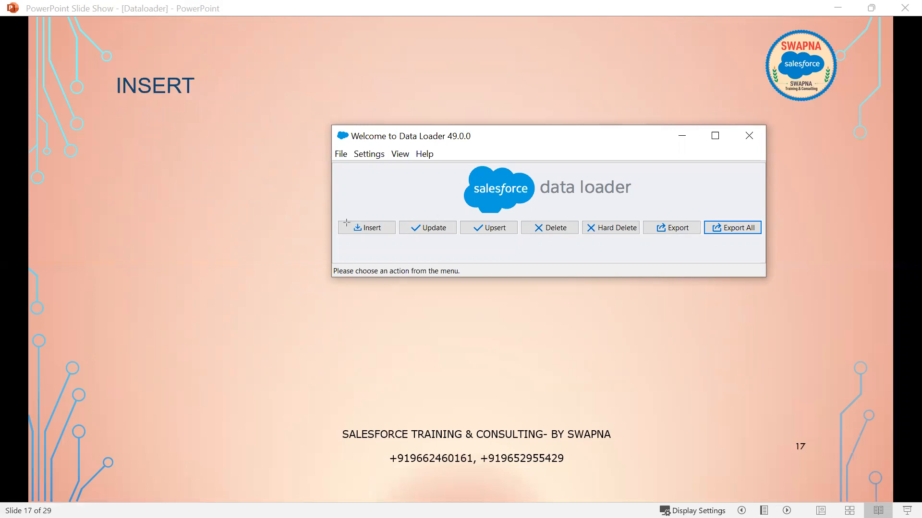
- Draw a red outline around Data Loader's Insert operation on the INSERT slide
left_click_drag(336, 215, 401, 238)
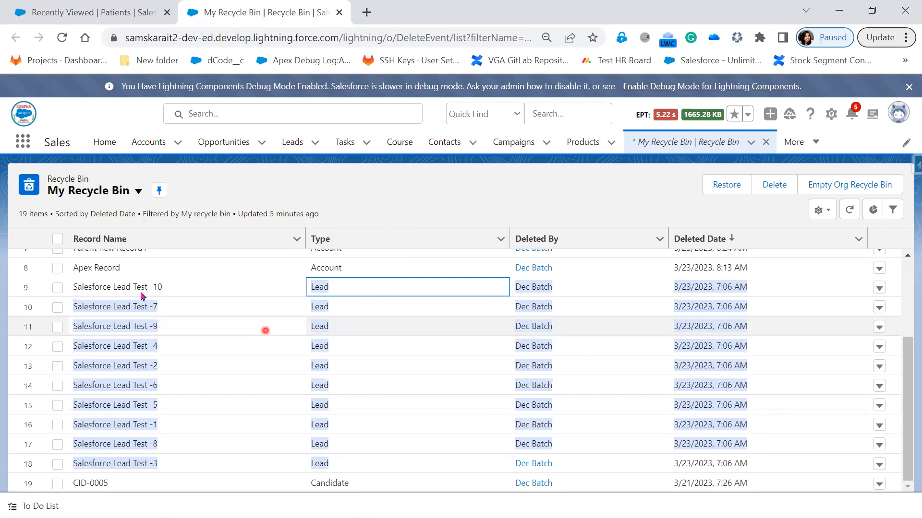
- Check all ten Salesforce Lead Test rows (-1 through -10) in the Recycle Bin
left_click(58, 288)
left_click(58, 312)
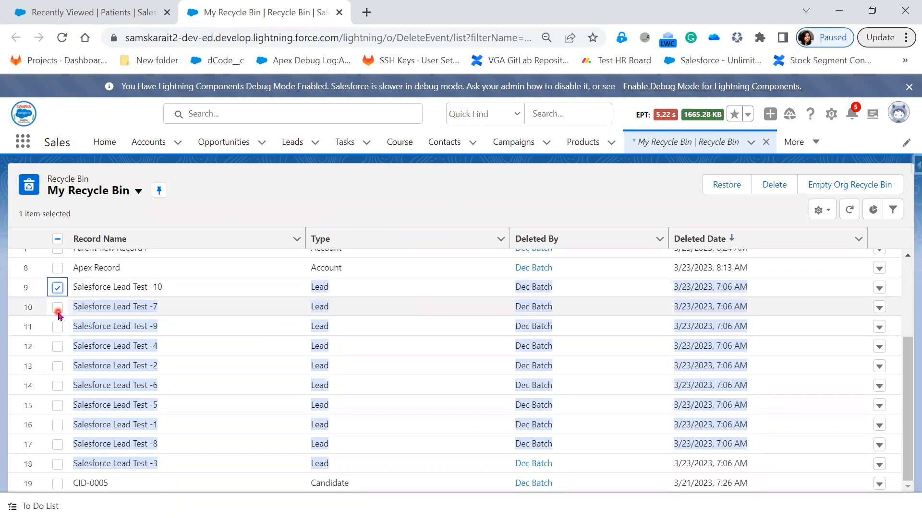
left_click(57, 327)
left_click(57, 349)
left_click(56, 361)
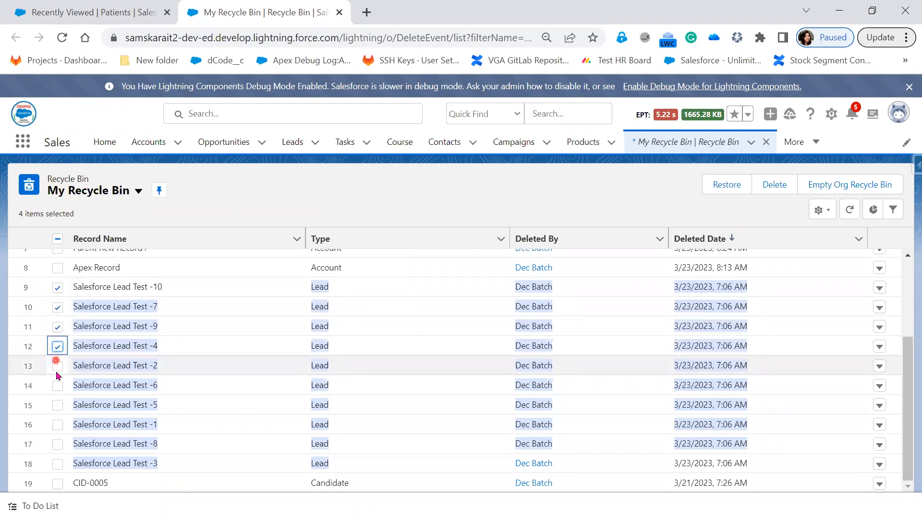
left_click(57, 369)
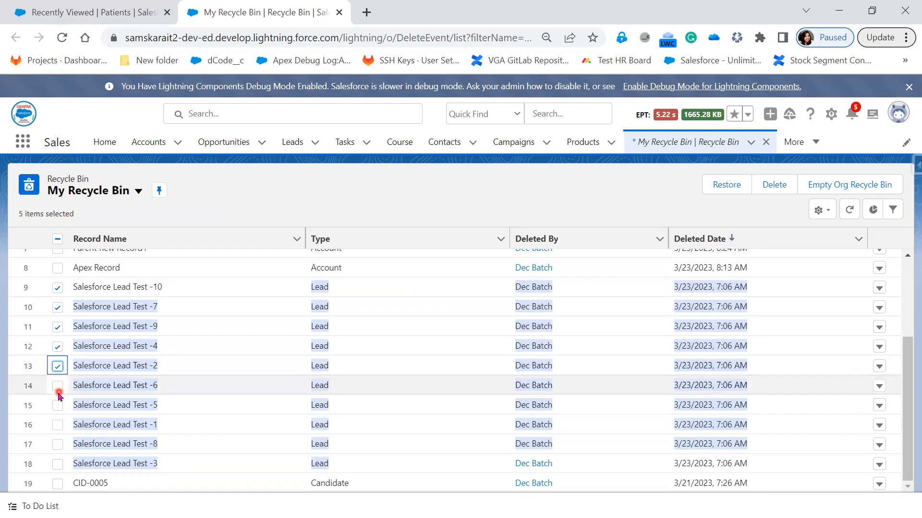
left_click(60, 387)
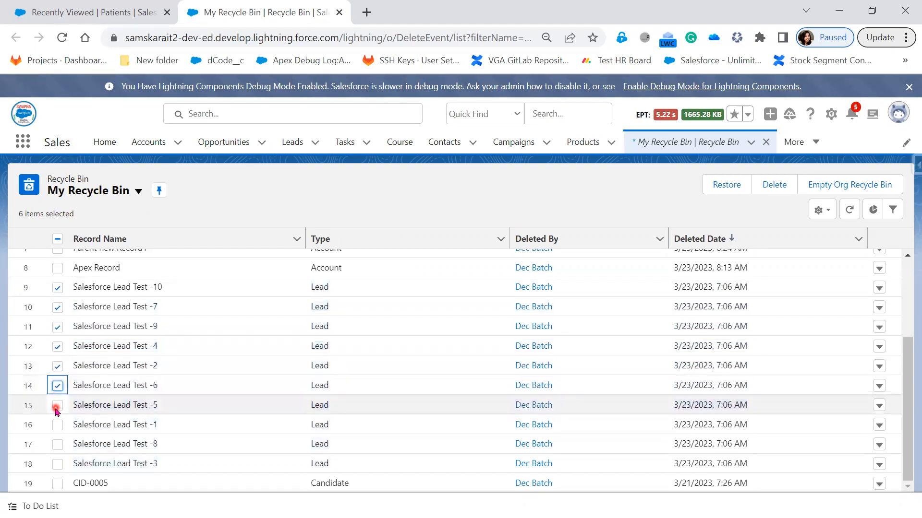
left_click(57, 407)
left_click(58, 425)
left_click(57, 464)
left_click(57, 446)
scroll(443, 358, "up", 2)
scroll(442, 358, "down", 2)
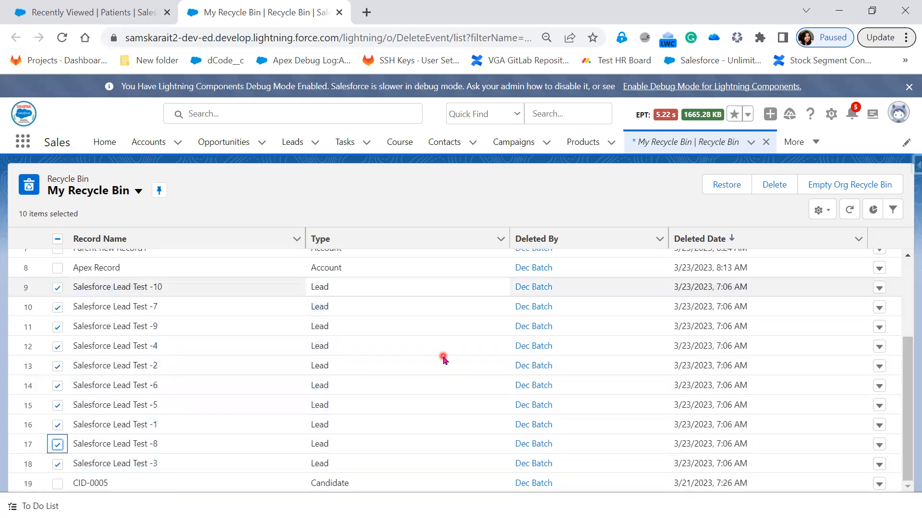
- Delete the checked leads permanently and confirm the warning
left_click(779, 190)
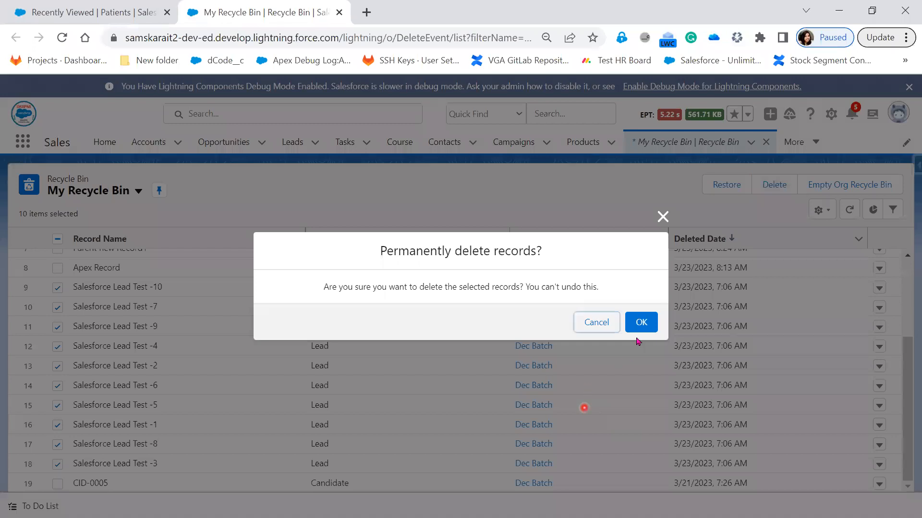
left_click_drag(322, 288, 530, 290)
left_click(641, 322)
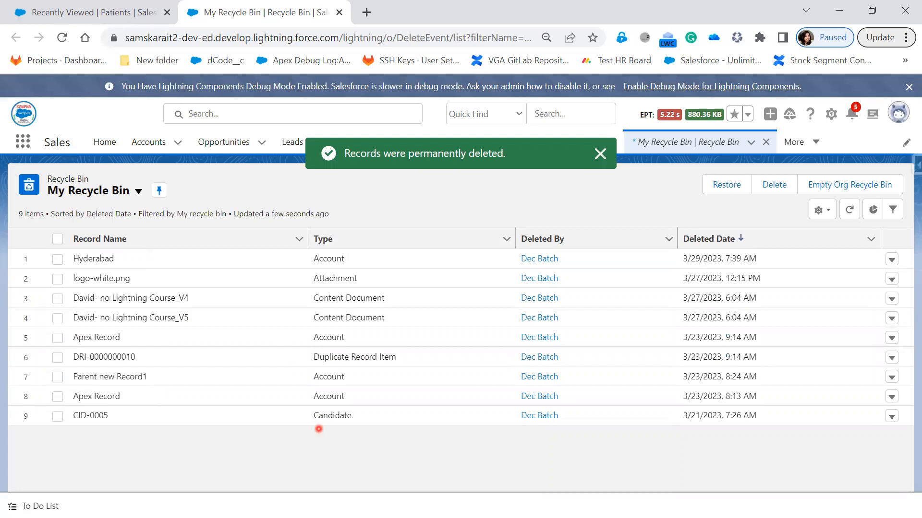
- Start a new Export All of Lead (Lead) targeting lead1.csv in the Dataloader folder
key("alt+Tab")
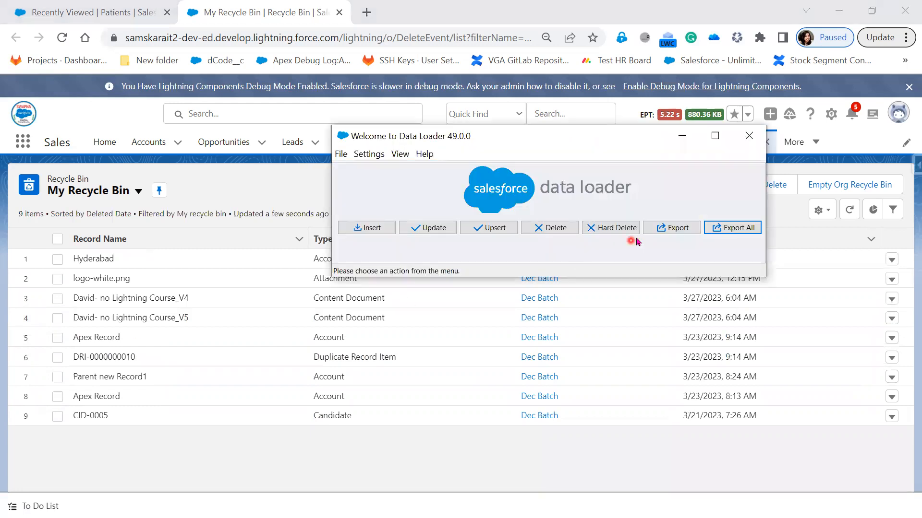
left_click(730, 230)
scroll(424, 245, "down", 2)
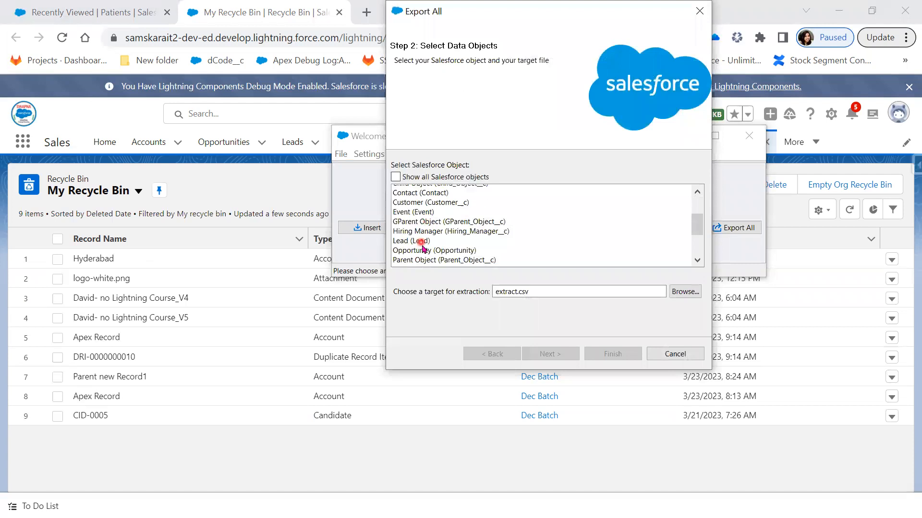
left_click(424, 239)
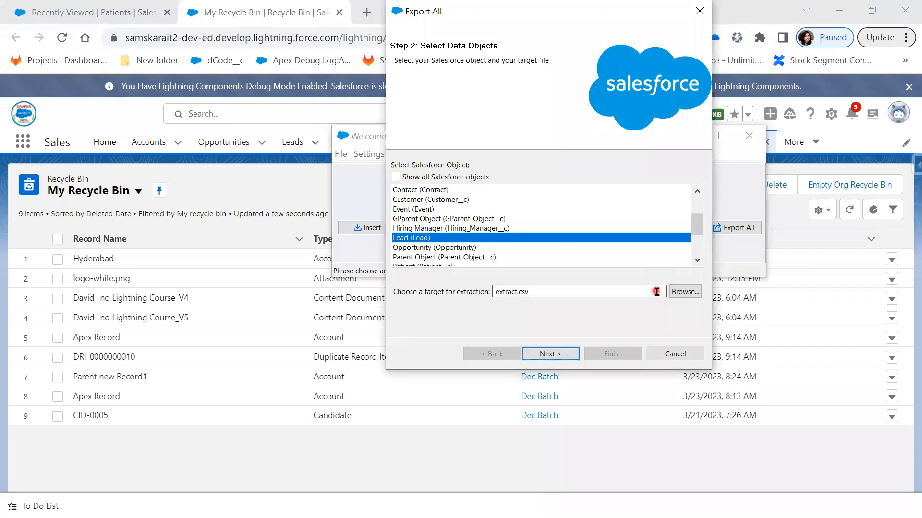
left_click(684, 292)
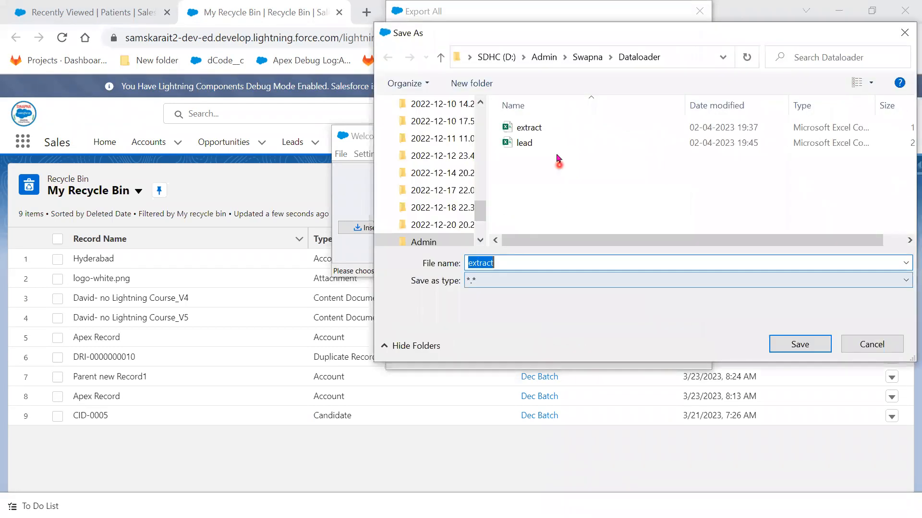
left_click(541, 257)
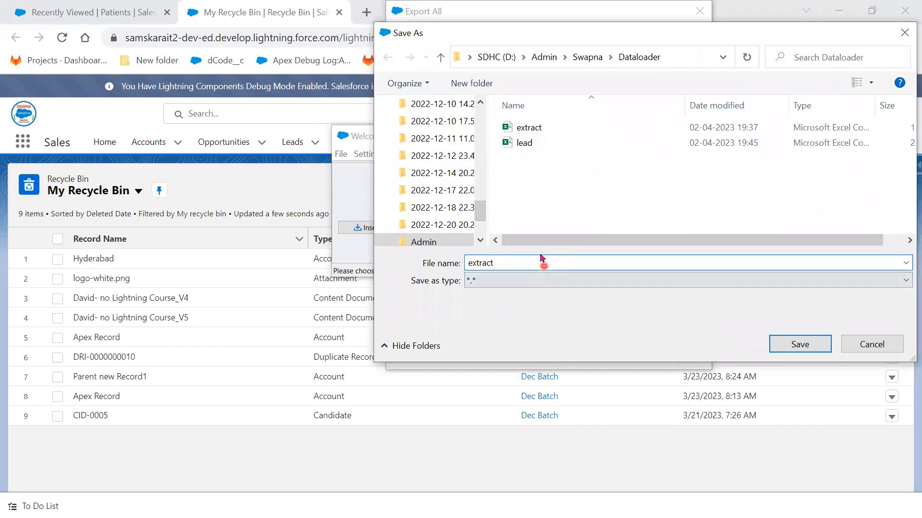
key("BackSpace")
key("BackSpace")
key("BackSpace")
key("BackSpace")
key("BackSpace")
key("BackSpace")
key("BackSpace")
type("lead1")
left_click(799, 345)
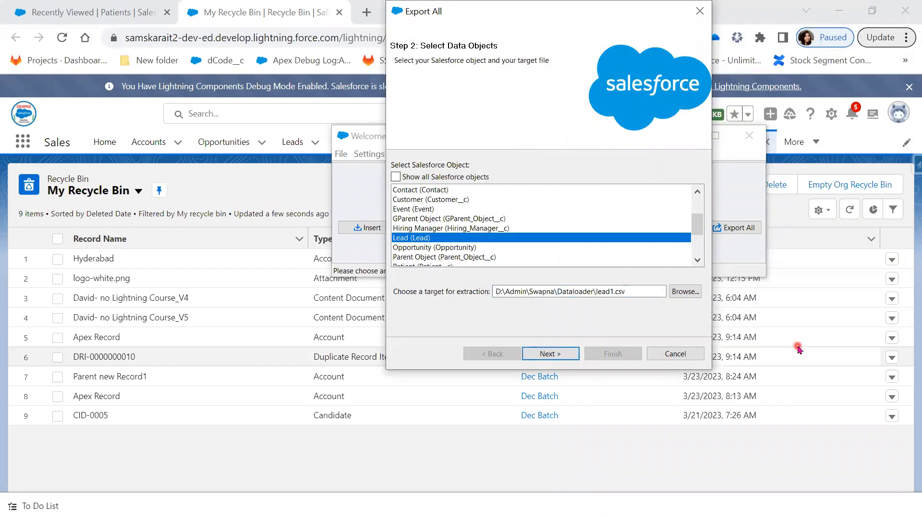
- Move to the query step and select all Lead fields
left_click(551, 354)
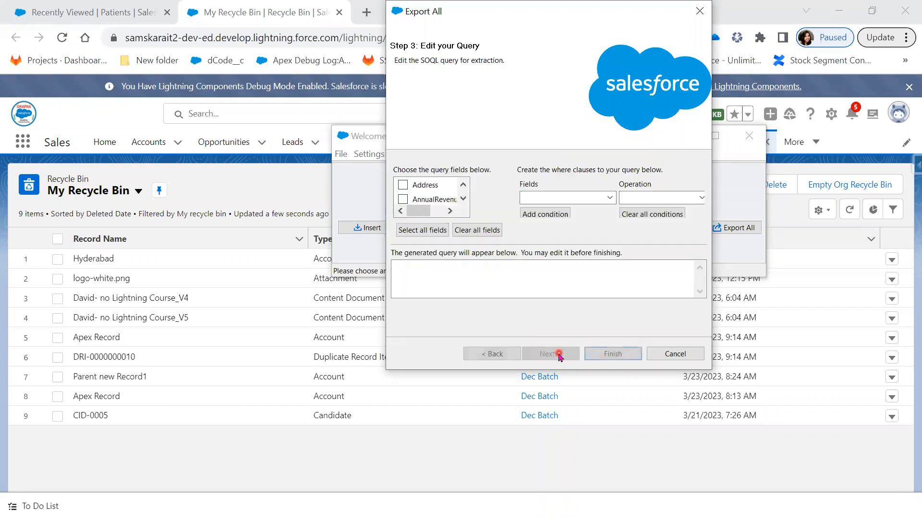
left_click(424, 230)
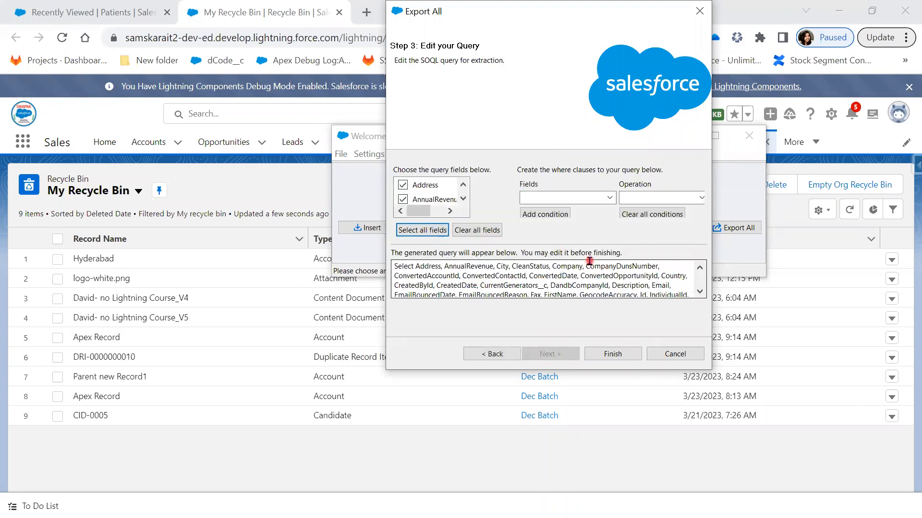
left_click(634, 286)
scroll(634, 286, "down", 5)
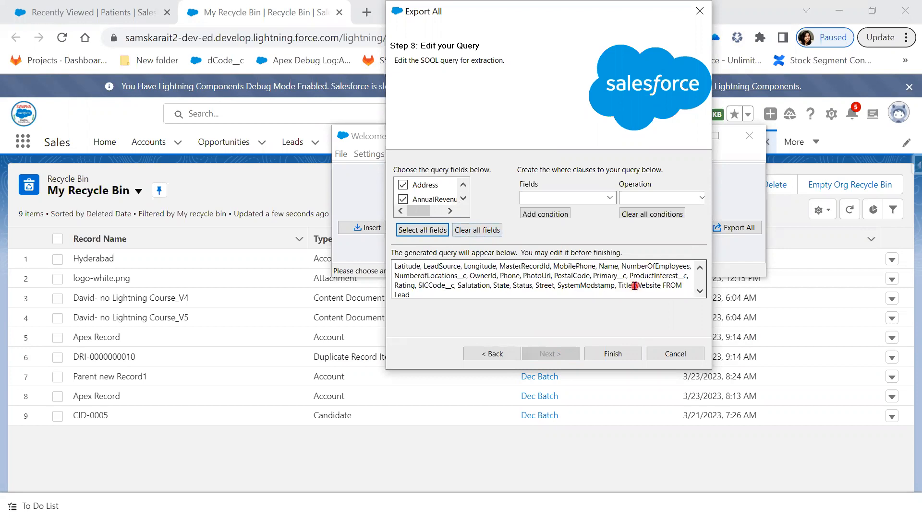
- Add the filter condition IsDeleted equals True to the query
left_click(609, 198)
scroll(595, 312, "down", 3)
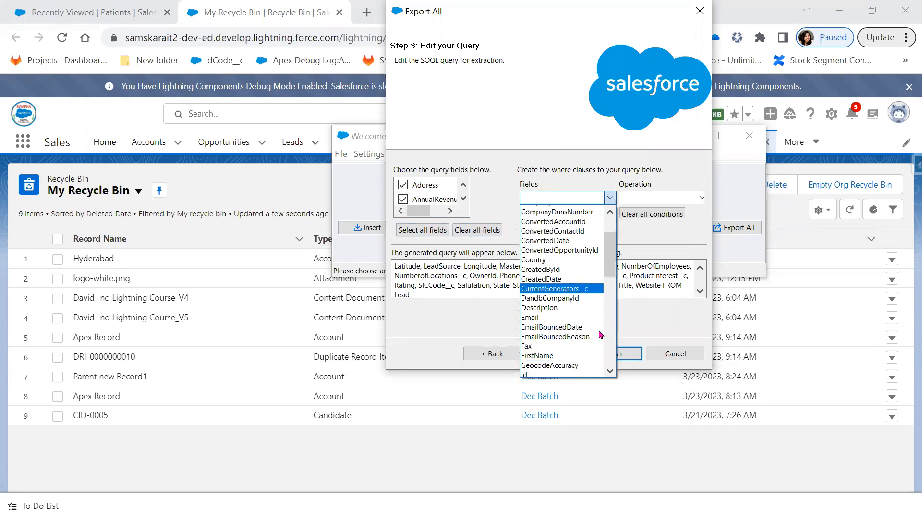
scroll(598, 336, "down", 1)
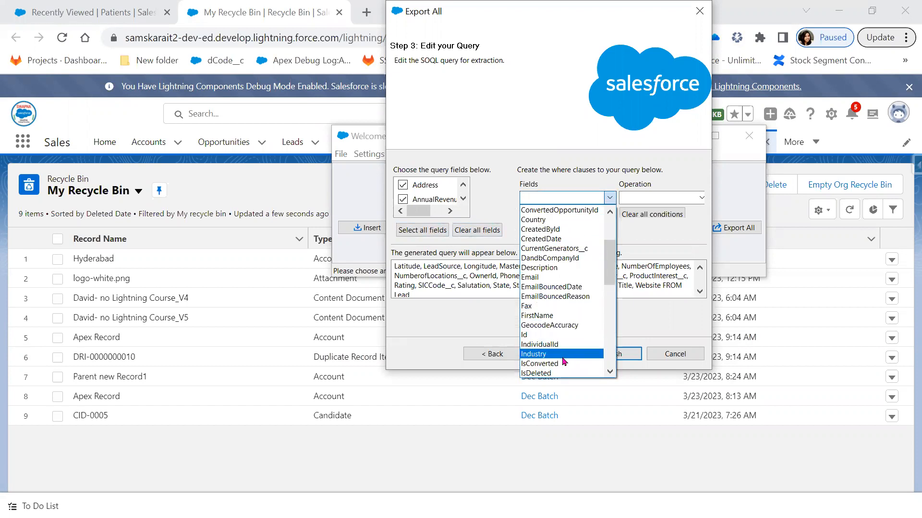
scroll(564, 363, "down", 2)
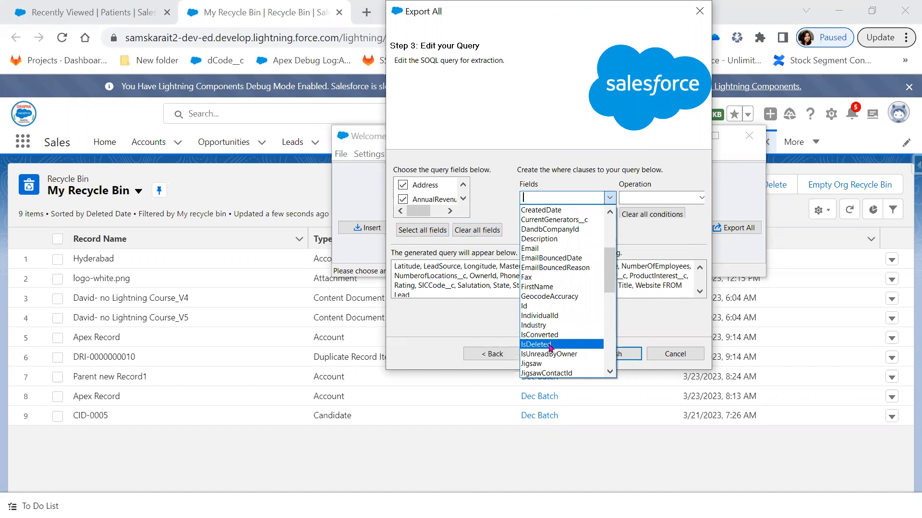
left_click(561, 354)
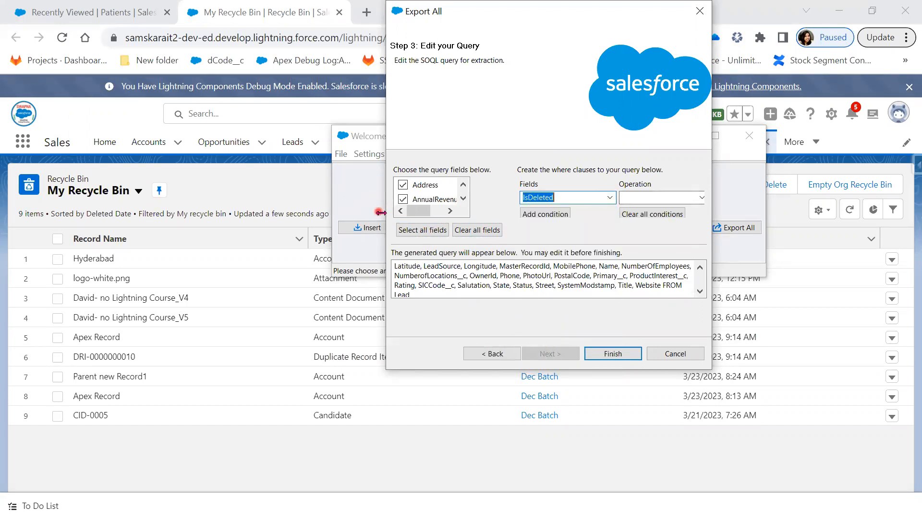
left_click_drag(383, 215, 111, 220)
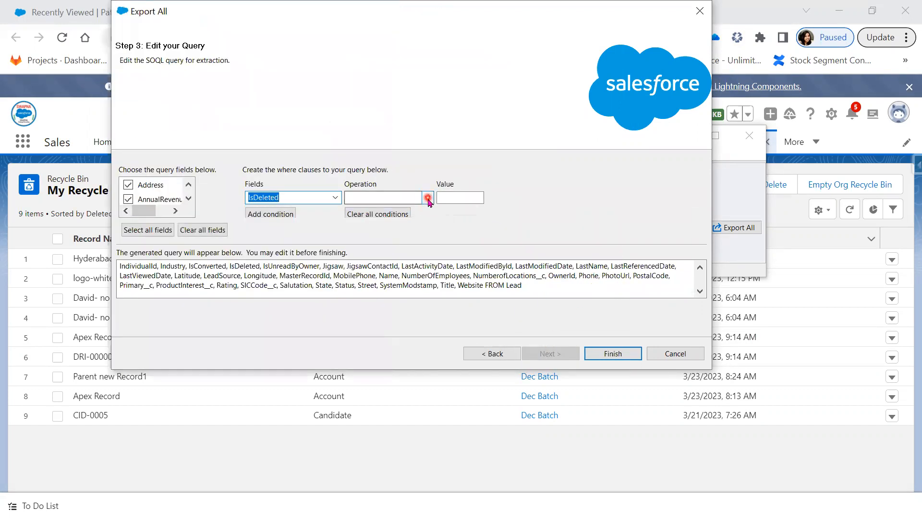
left_click(426, 197)
left_click(416, 211)
left_click(463, 199)
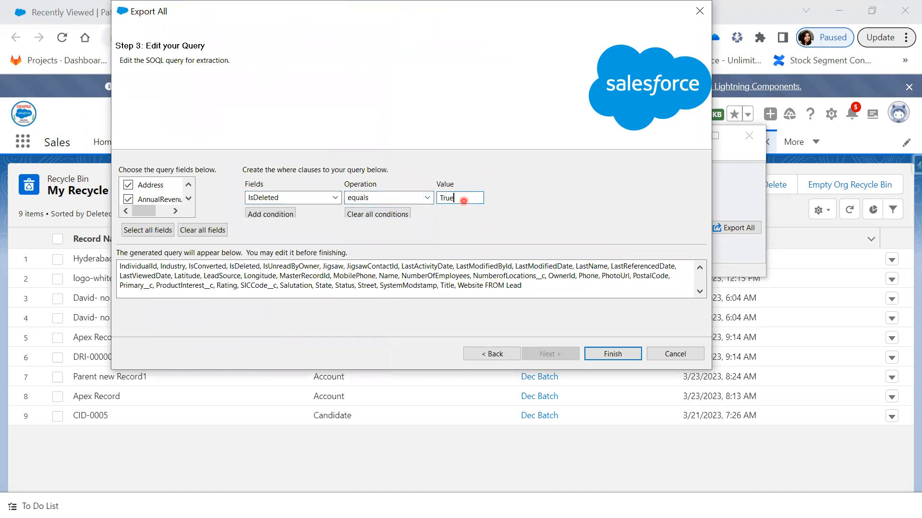
left_click(275, 216)
- Run the export to lead1.csv and confirm the deleted-records warning
scroll(576, 283, "down", 2)
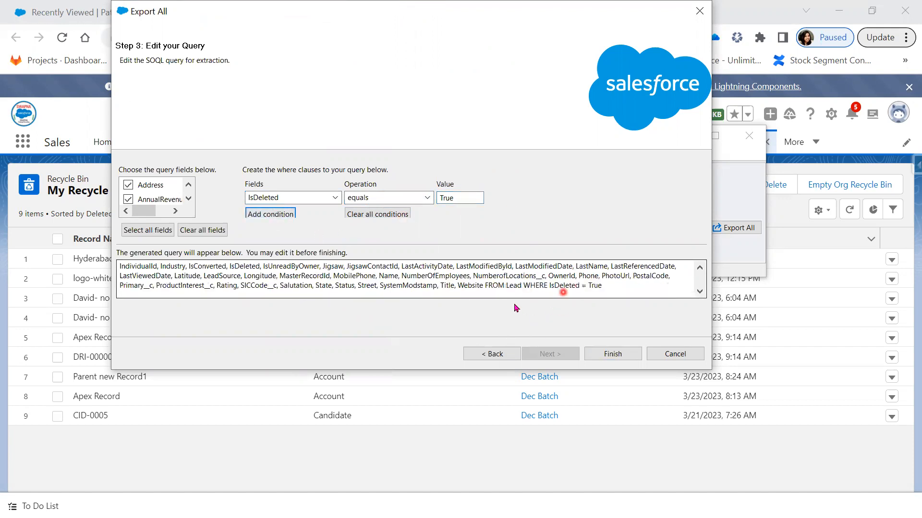
left_click_drag(505, 285, 634, 293)
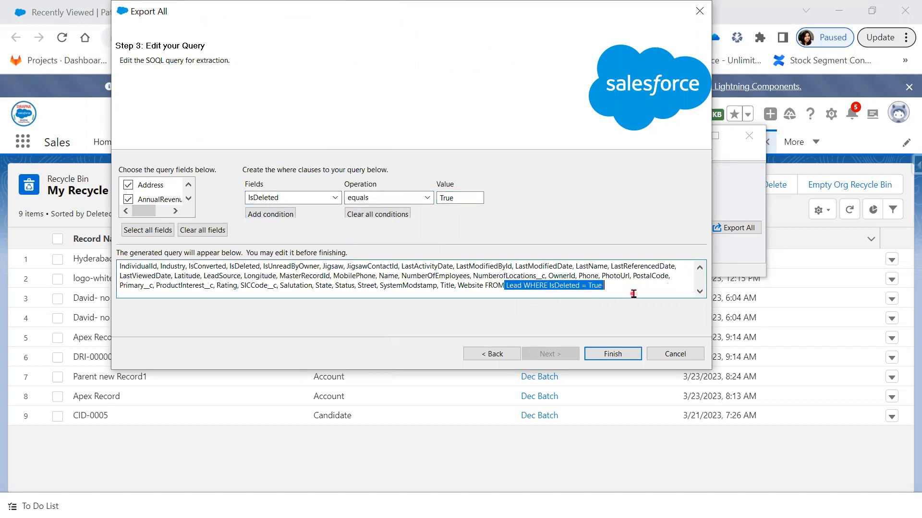
left_click(612, 356)
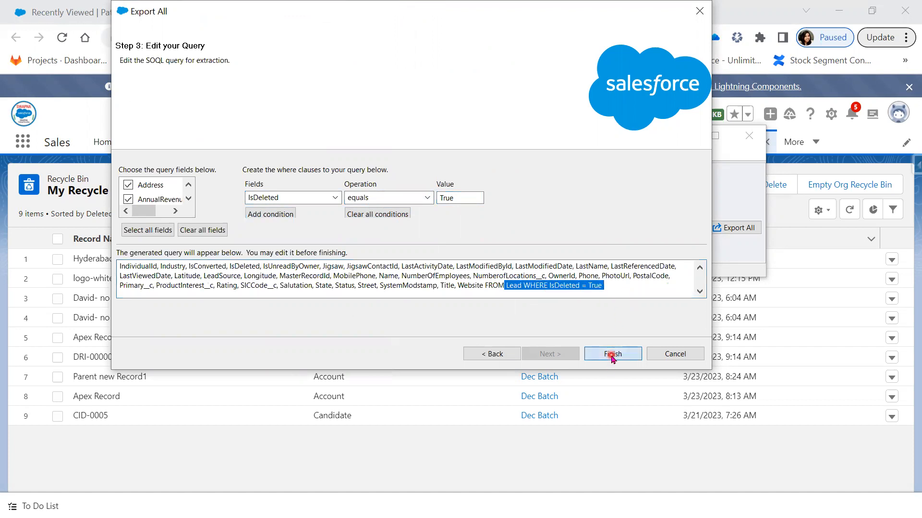
left_click(518, 328)
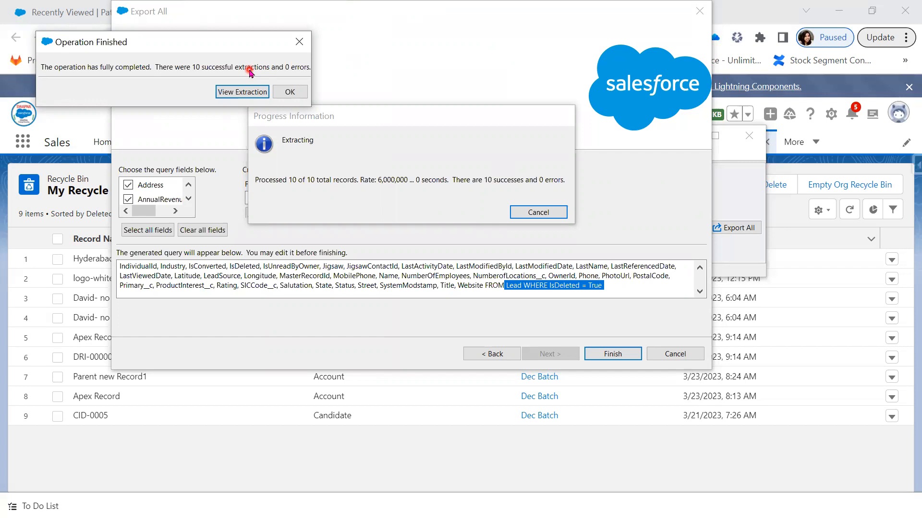
- Review the 10 extracted deleted Lead records in the CSV Viewer, then close the export windows and hide Data Loader
left_click(240, 92)
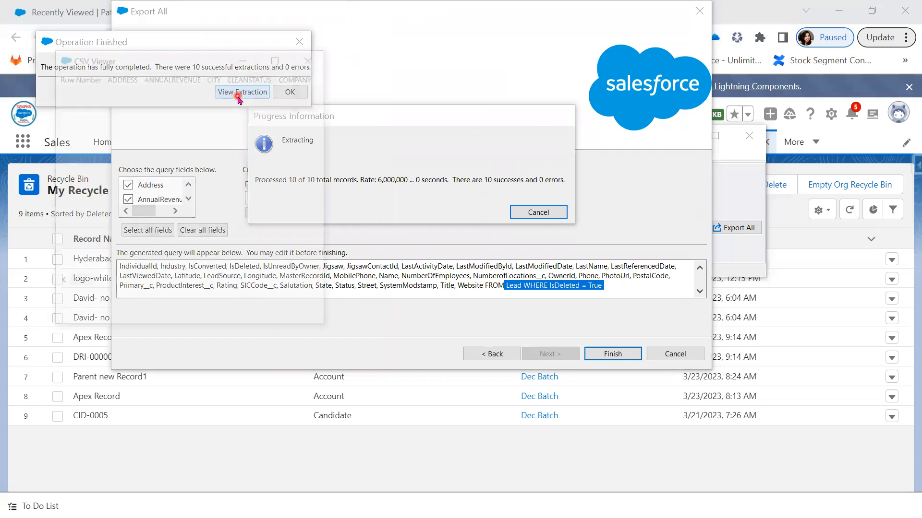
left_click_drag(77, 284, 339, 296)
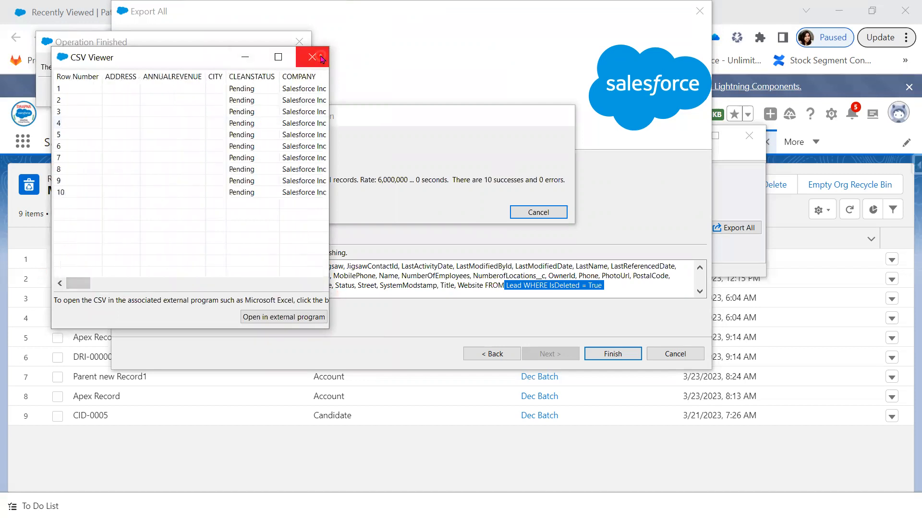
left_click(313, 56)
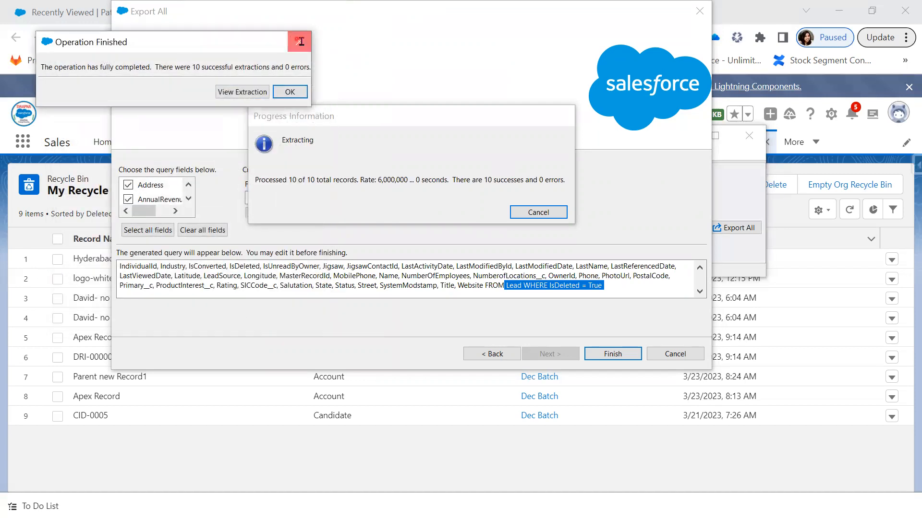
left_click(298, 42)
left_click(686, 138)
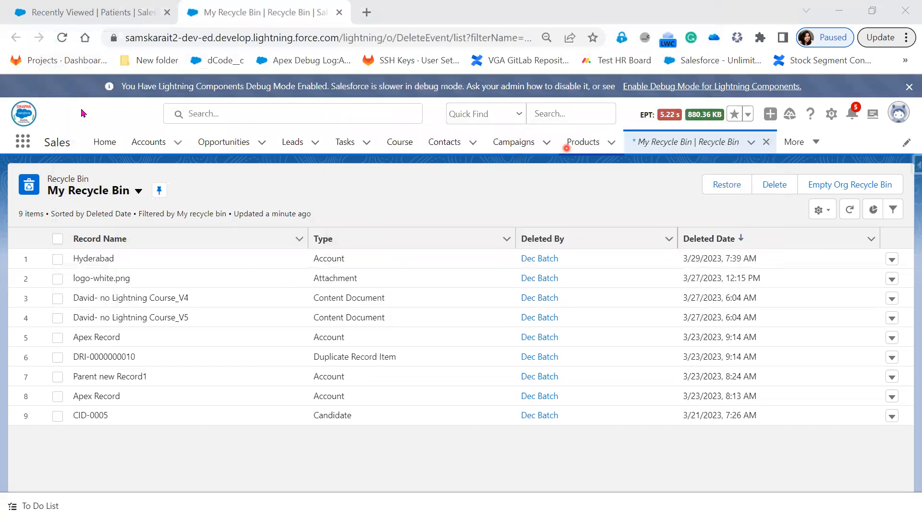
- Reload the Recycle Bin page and launch the Developer Console from the Setup gear menu
left_click(62, 38)
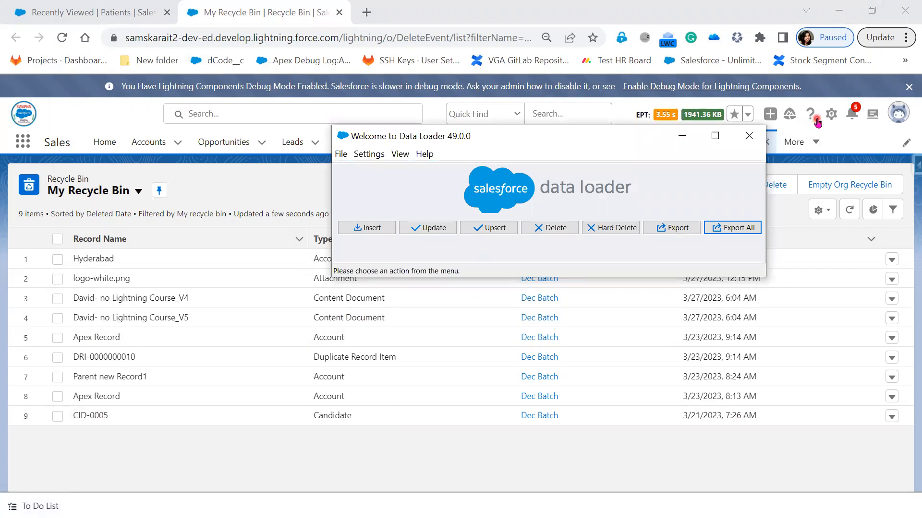
left_click(832, 121)
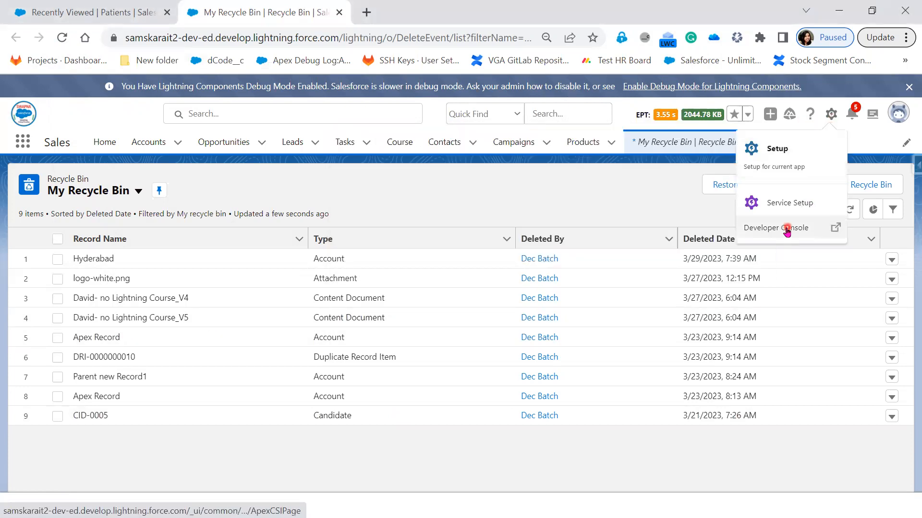
left_click(786, 232)
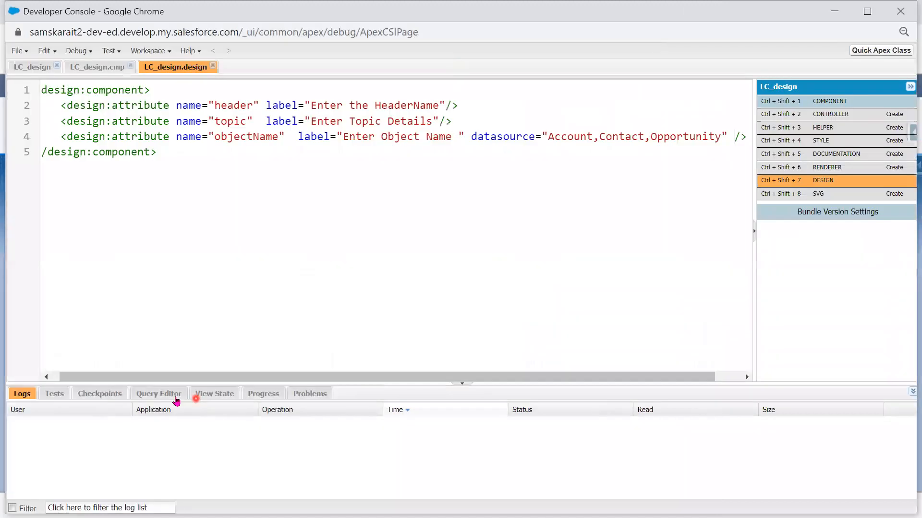
- Run 'Select Id, name from Lead where isDeleted=True' (0 rows), copy the query and minimize the console
left_click(169, 393)
left_click(156, 419)
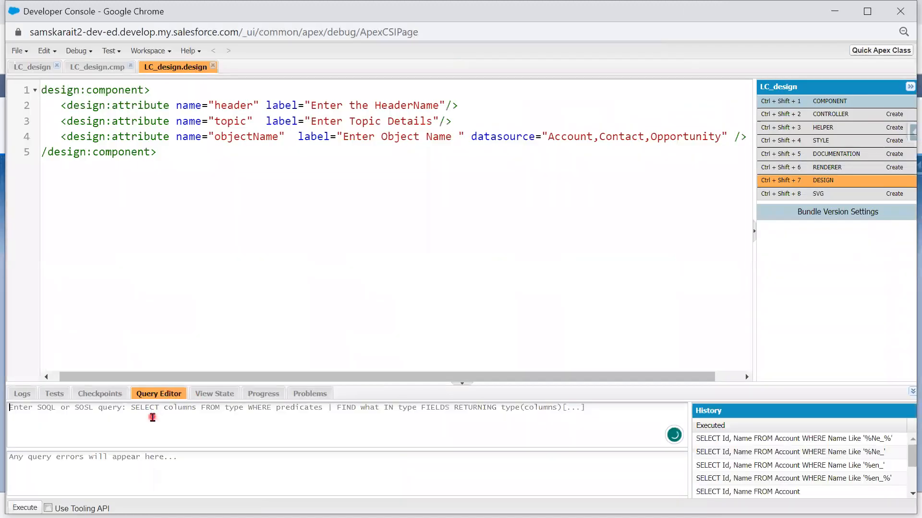
type("Select Id, name from")
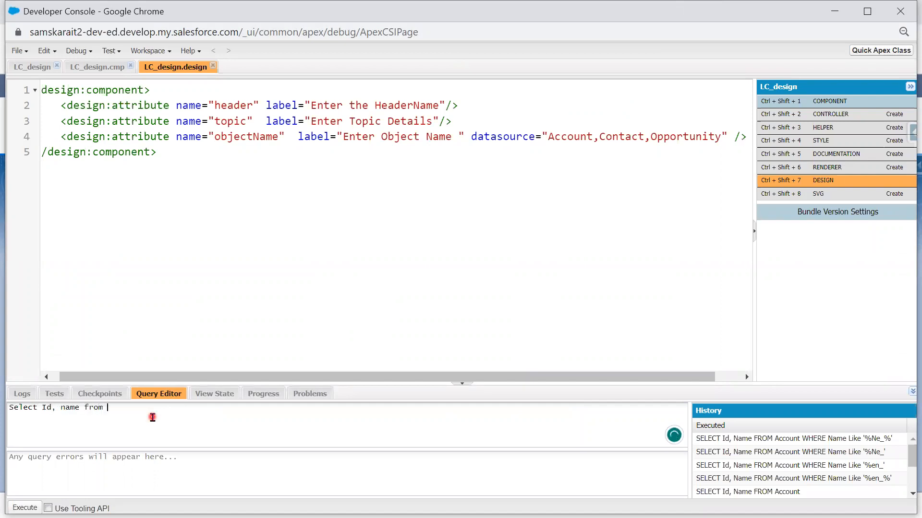
type("here  isDeleted=True")
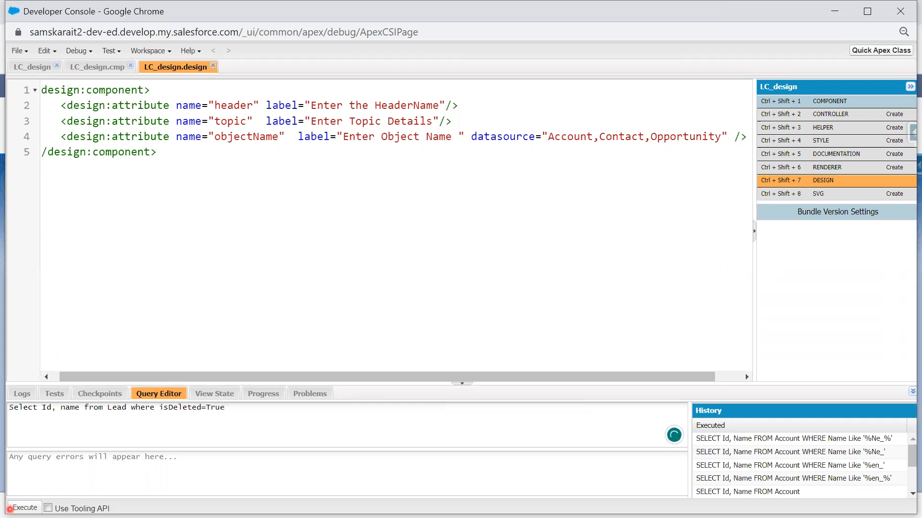
left_click(10, 509)
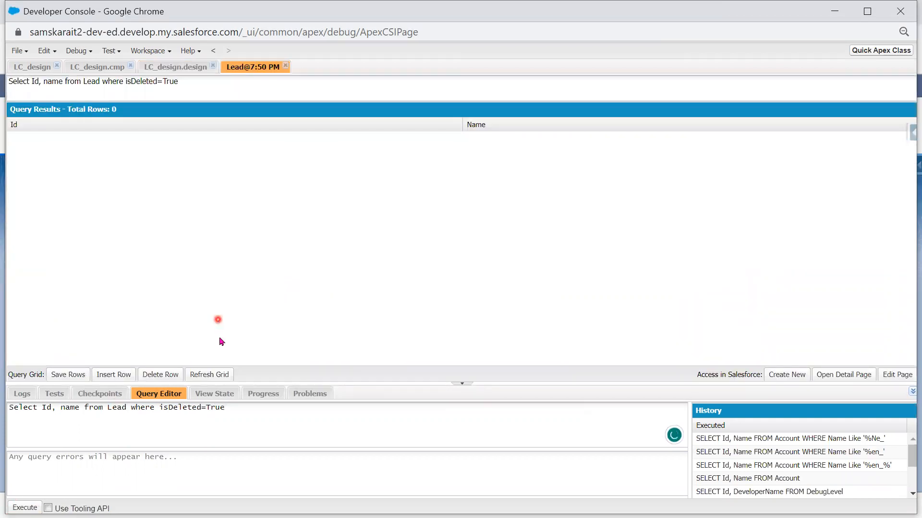
left_click_drag(227, 408, 6, 403)
key("ctrl+c")
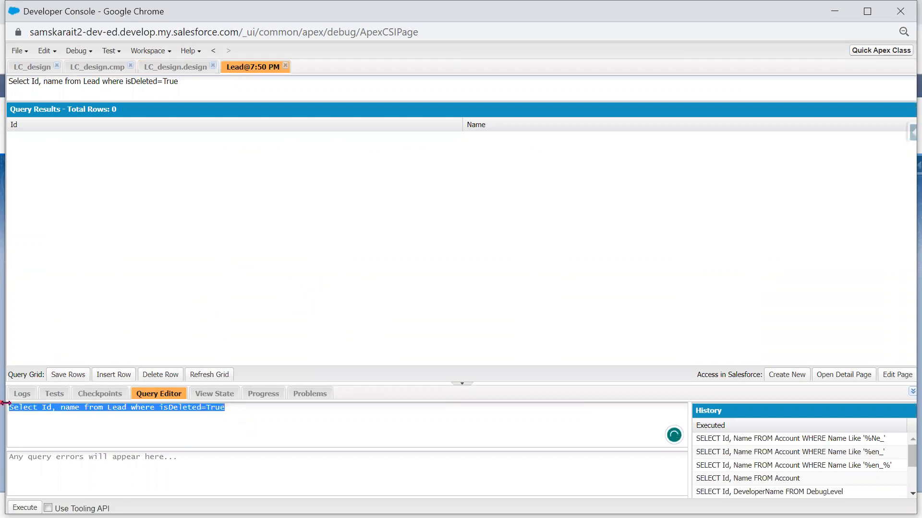
left_click(834, 11)
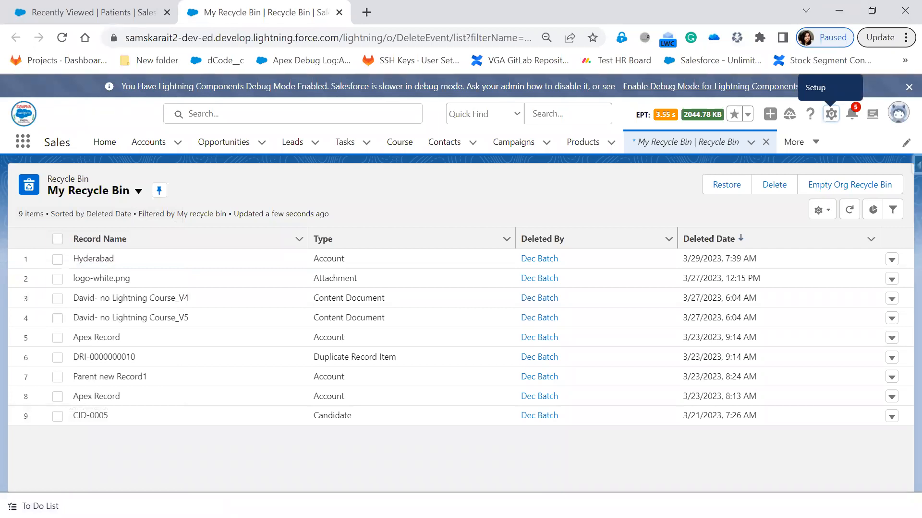
- Start an Export All of the Lead object with lead1.csv as the target file
key("alt+Tab")
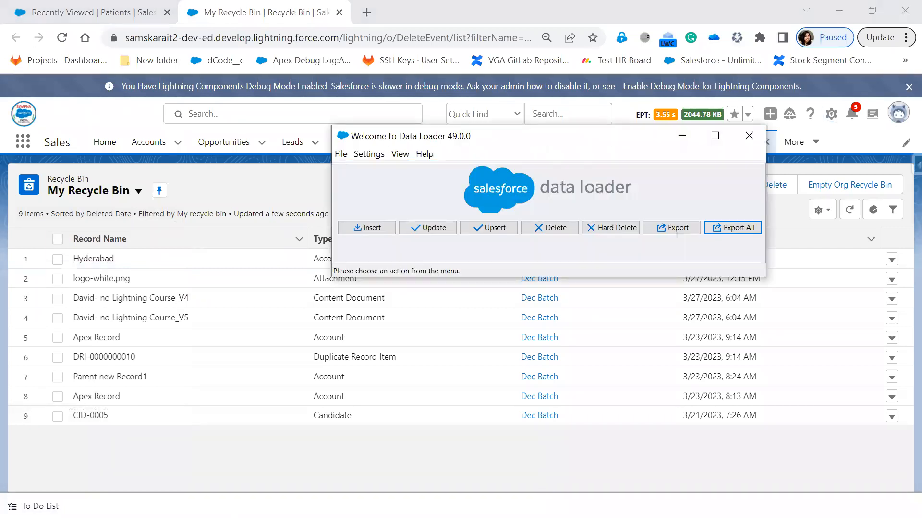
left_click(740, 230)
left_click(460, 248)
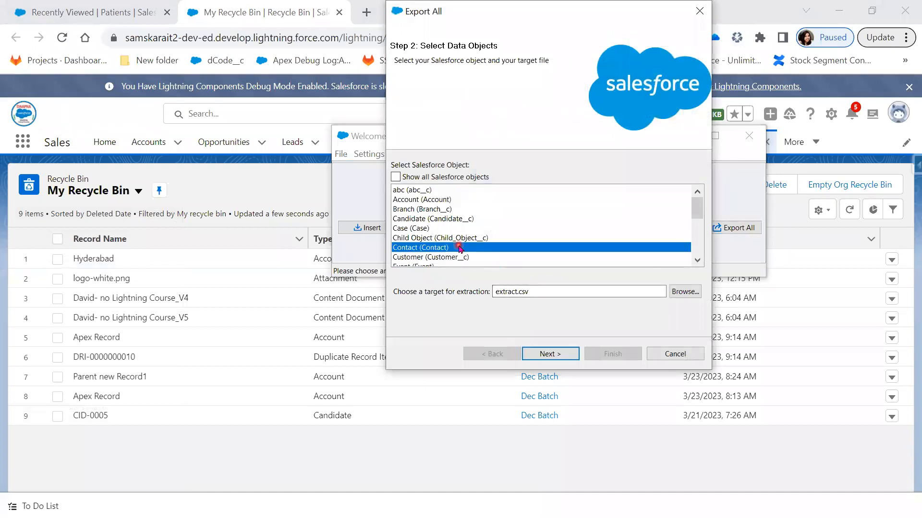
key("l")
left_click(685, 292)
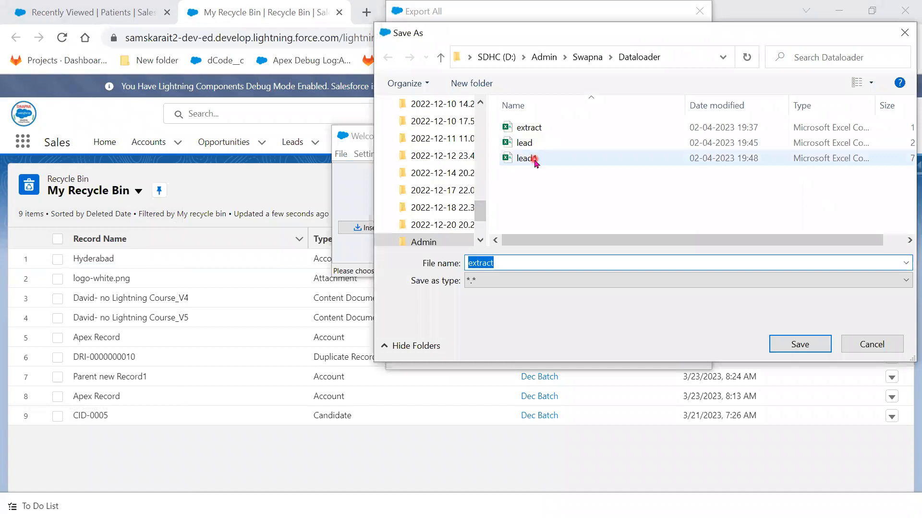
left_click(535, 162)
left_click(797, 344)
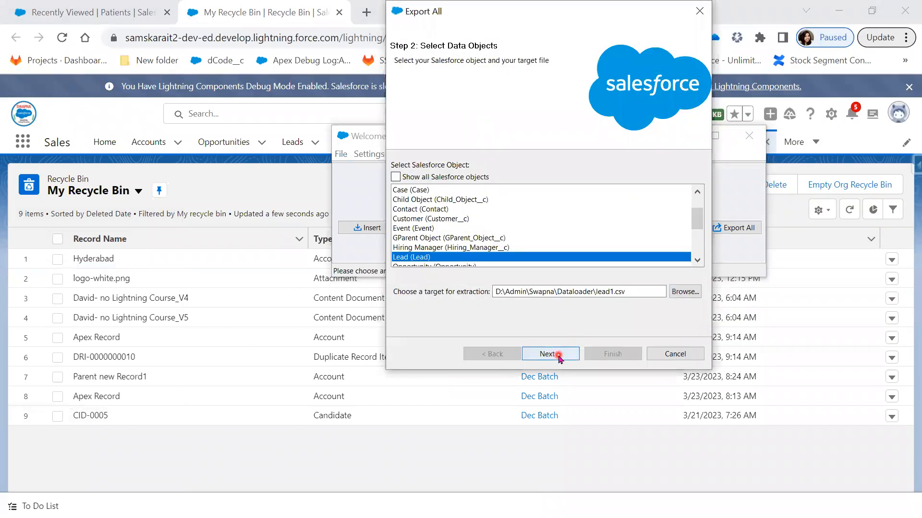
- Overwrite lead1.csv, paste the isDeleted=True query and run the export, confirming Yes
left_click(559, 357)
left_click(503, 320)
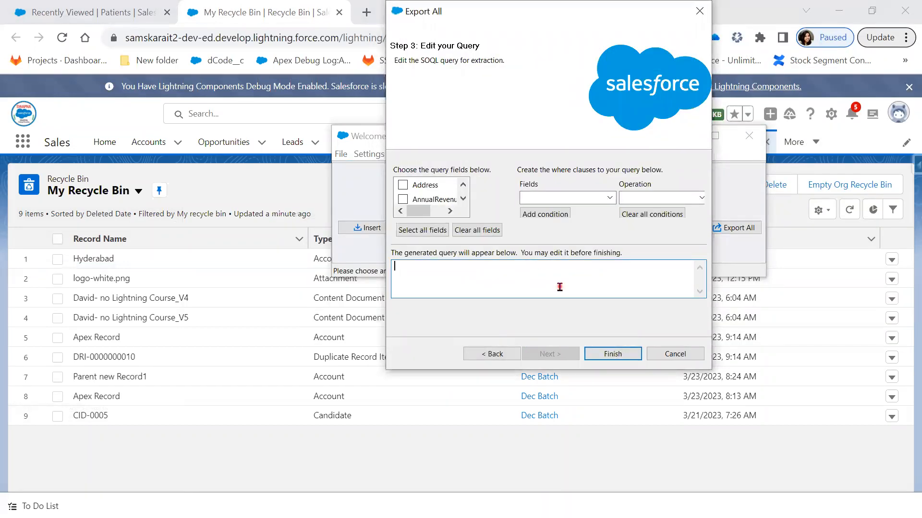
key("ctrl+v")
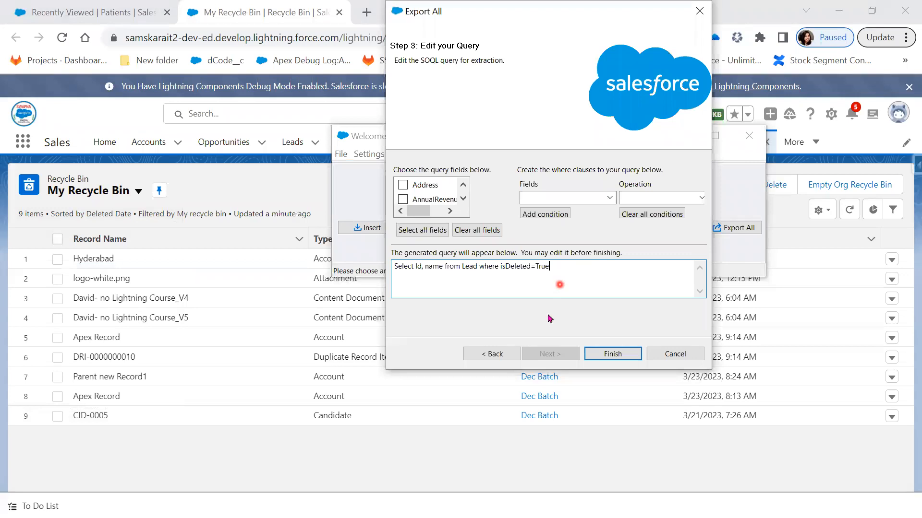
left_click(612, 354)
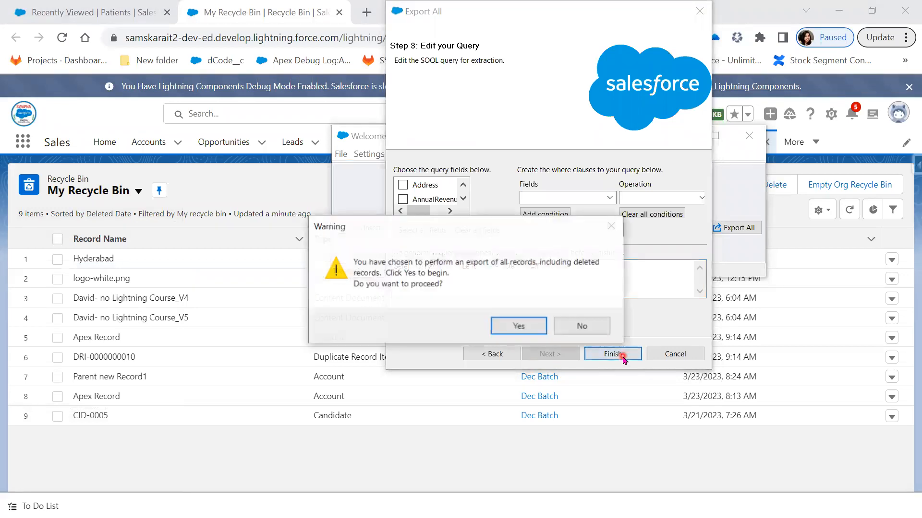
left_click(507, 324)
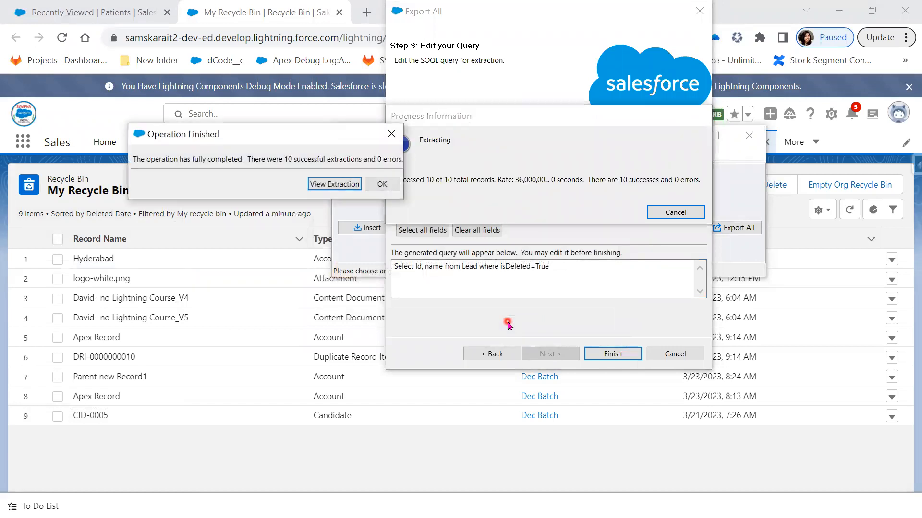
- Inspect the 10 extracted Lead rows in a widened CSV Viewer, then close it and the Operation Finished message
left_click(328, 185)
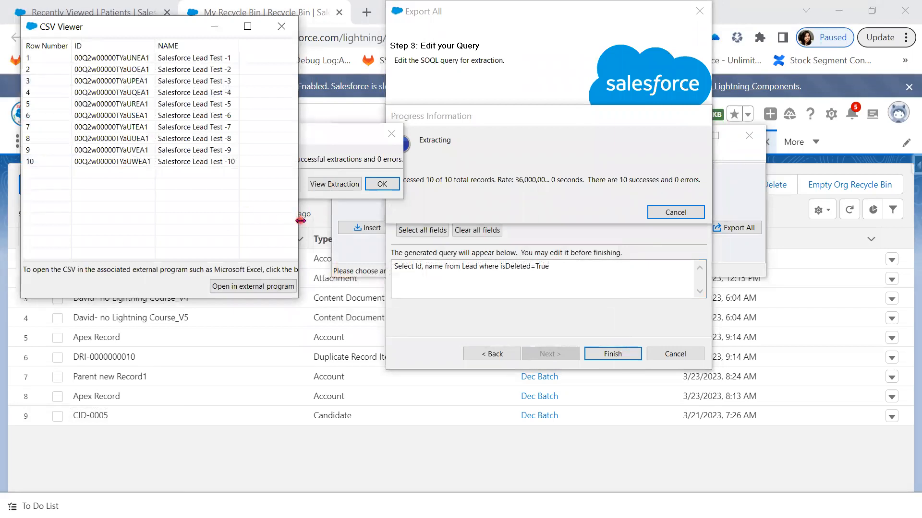
left_click_drag(301, 221, 505, 220)
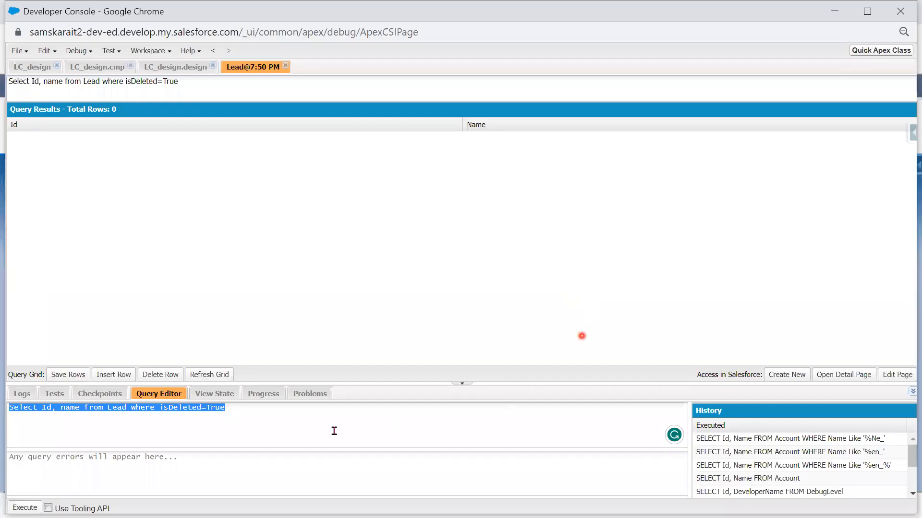
left_click(284, 409)
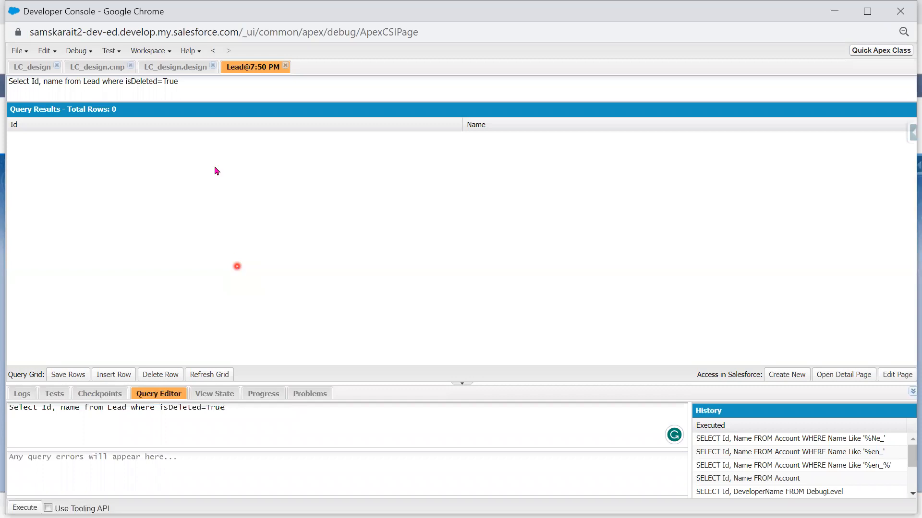
left_click(835, 15)
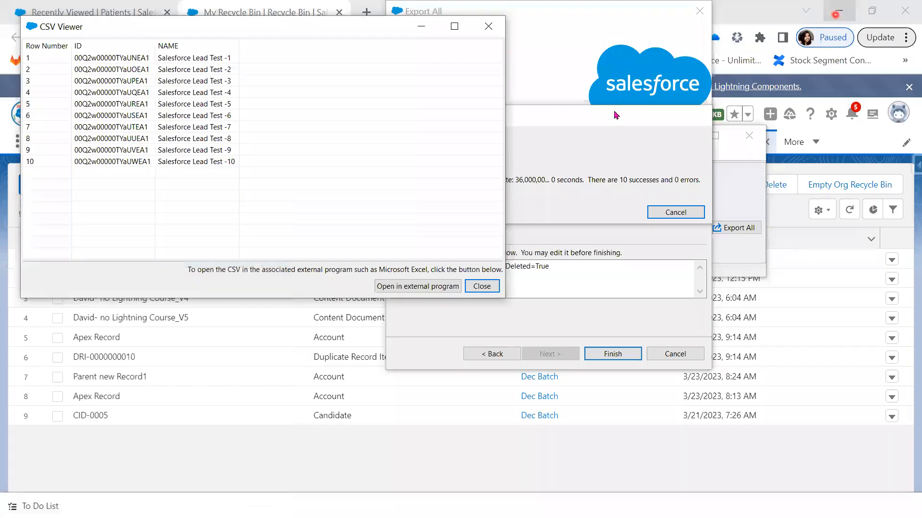
left_click(178, 127)
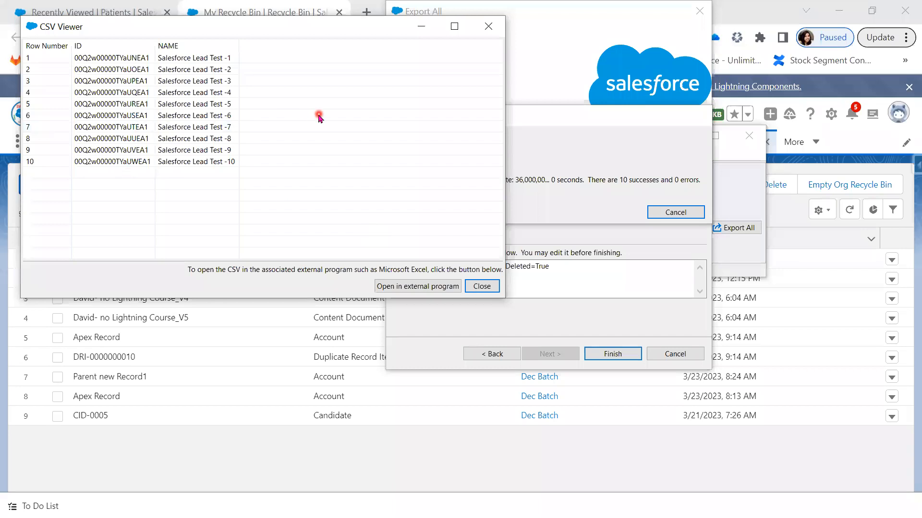
left_click(501, 28)
left_click(396, 136)
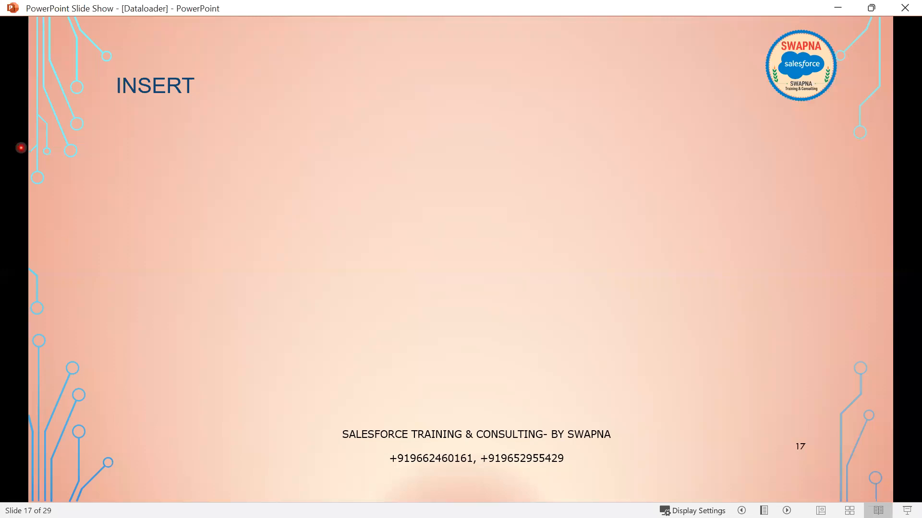
- Advance slide 17 INSERT to reveal the third bullet about the 2 output files
key("alt+Tab")
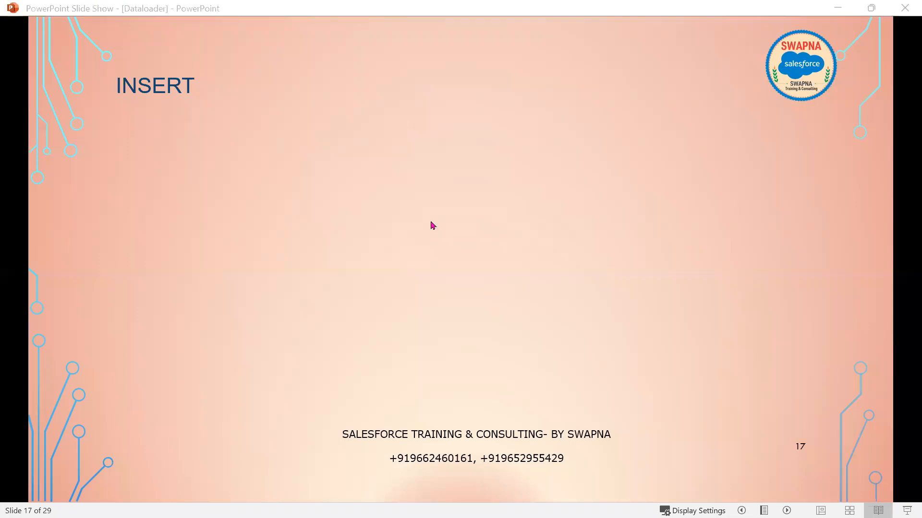
scroll(431, 222, "down", 1)
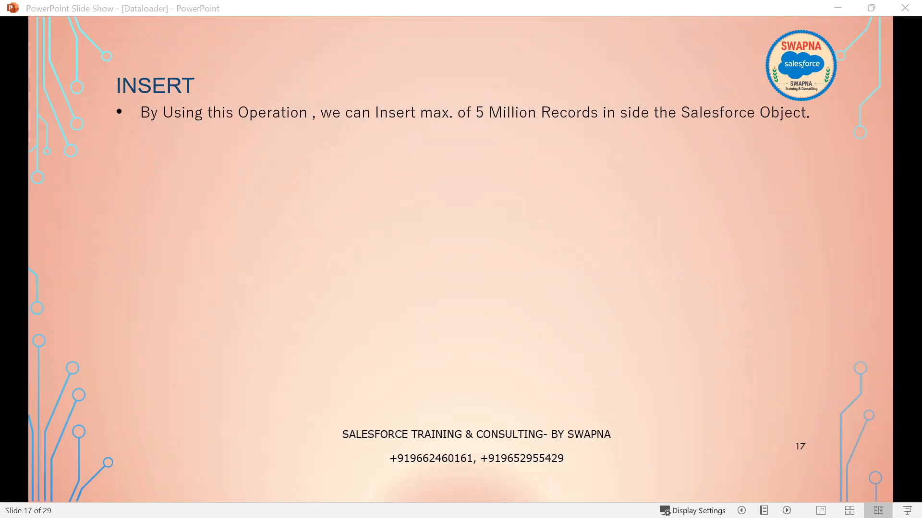
scroll(430, 222, "down", 1)
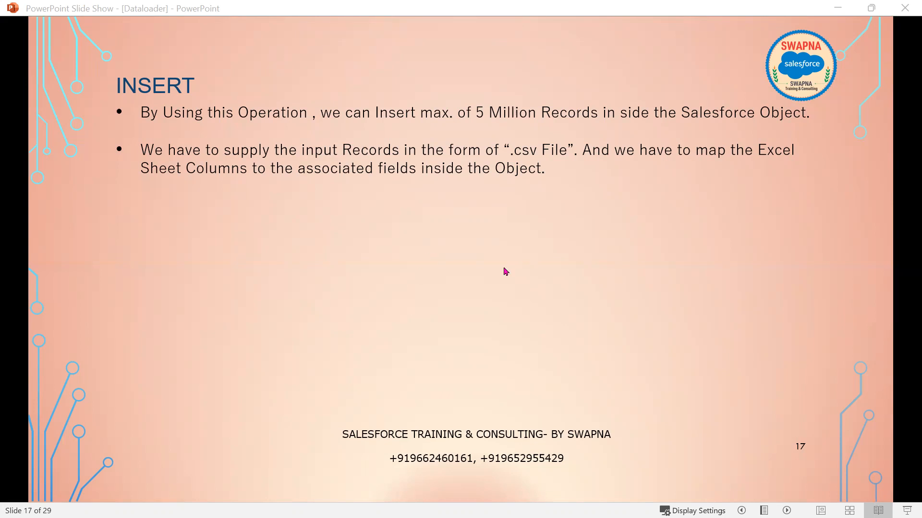
left_click(619, 293)
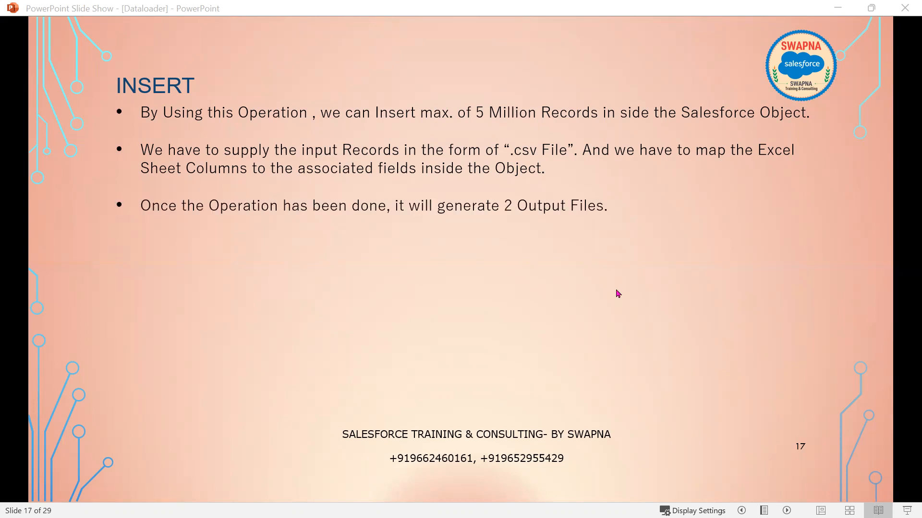
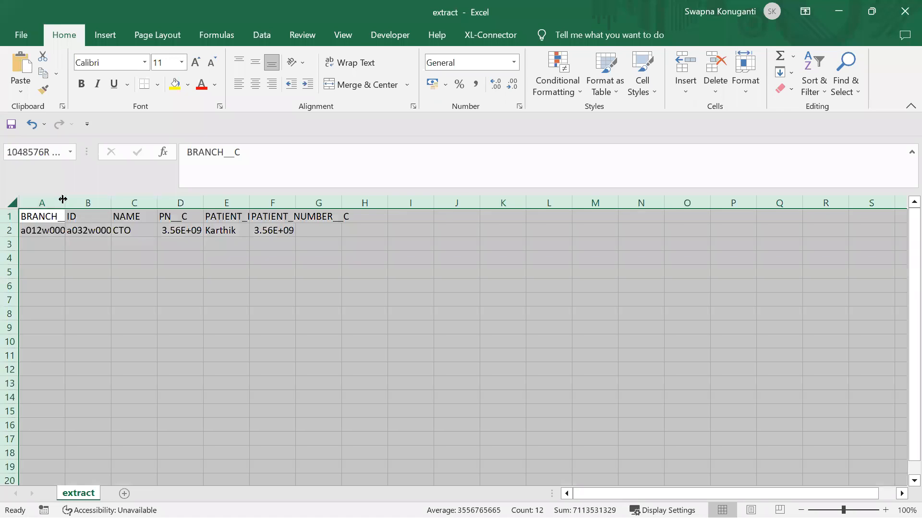
- AutoFit all columns of the extract sheet and inspect its header and value cells
double_click(62, 199)
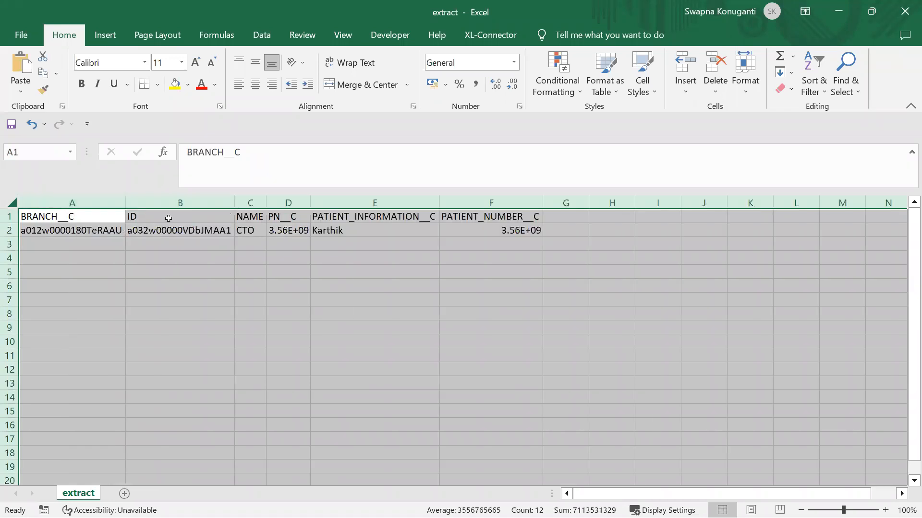
key("Right")
left_click(248, 219)
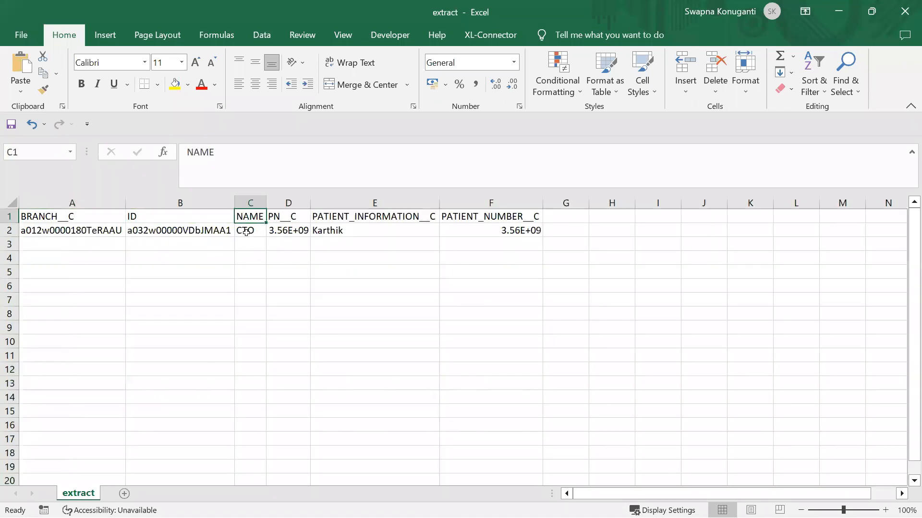
key("Down")
left_click(351, 213)
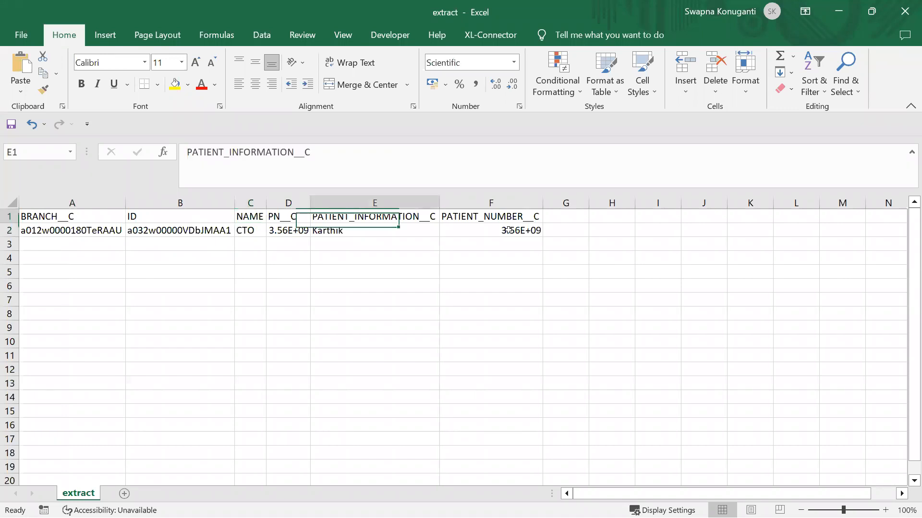
key("Right")
key("Down")
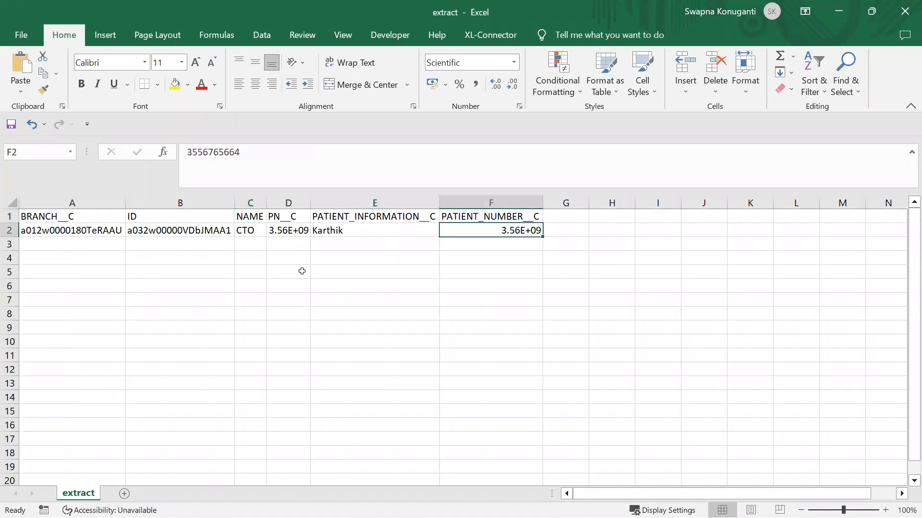
left_click(173, 227)
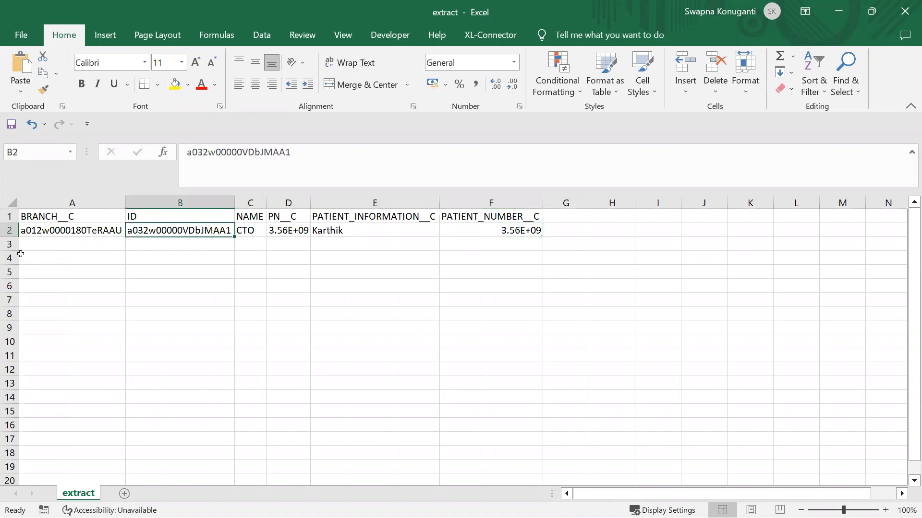
- Delete the ID column and select the patient record's cells in row 2
right_click(201, 205)
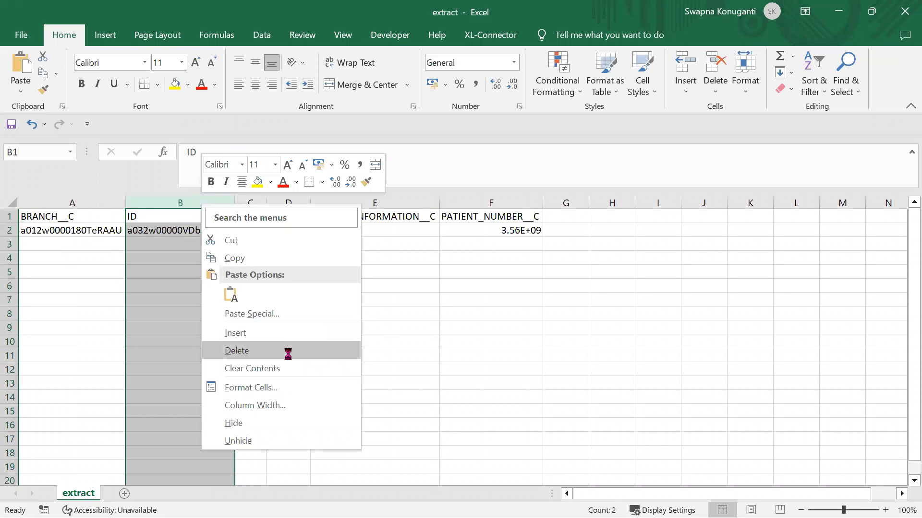
left_click(288, 354)
left_click(289, 354)
left_click_drag(326, 235, 429, 224)
- Copy the row 2 record (A2:E2) and paste it into rows 3, 4, 5 and 6
key("ctrl+c")
left_click(106, 251)
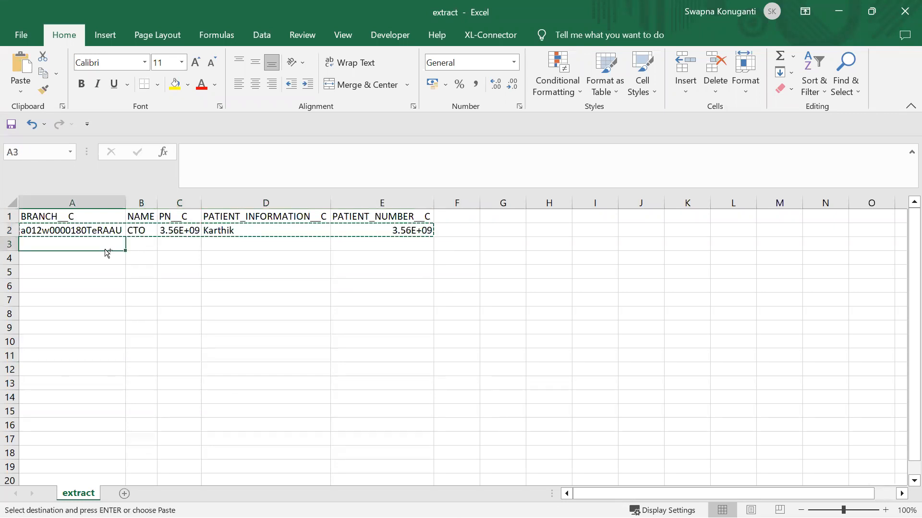
key("ctrl+v")
left_click(76, 269)
key("ctrl+v")
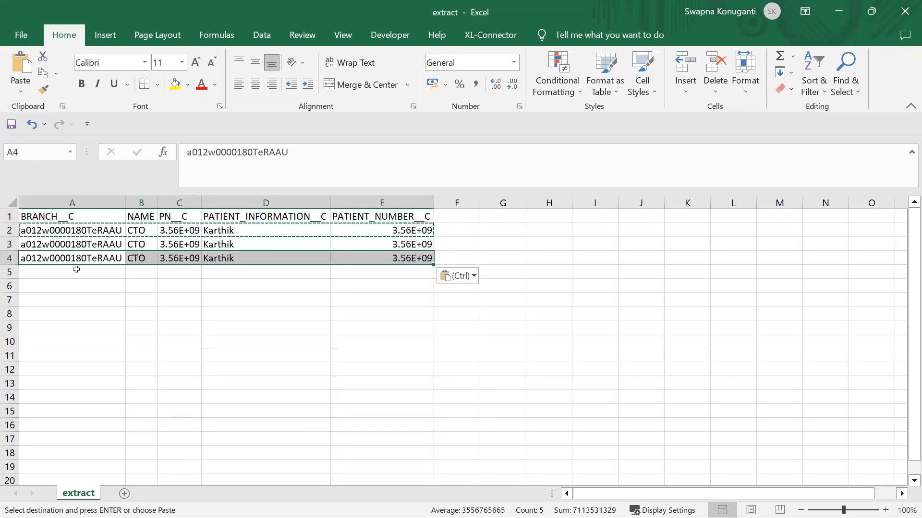
left_click(72, 285)
key("ctrl+v")
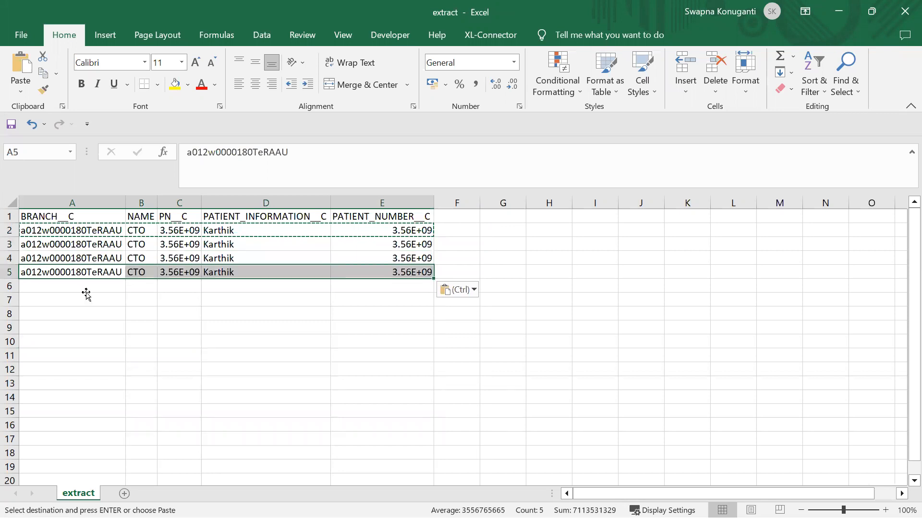
left_click(86, 294)
left_click(83, 282)
key("ctrl+v")
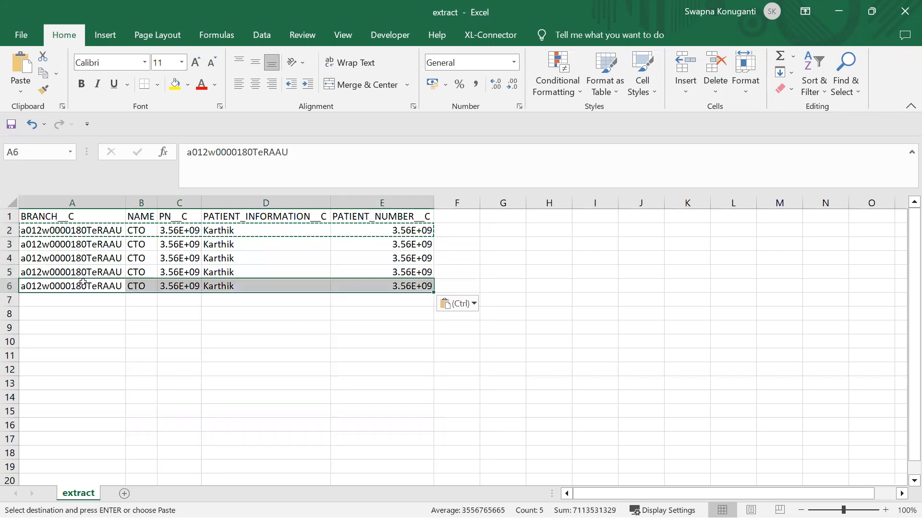
left_click(265, 313)
- Replace the patient names in D3–D6 with four different names
double_click(266, 244)
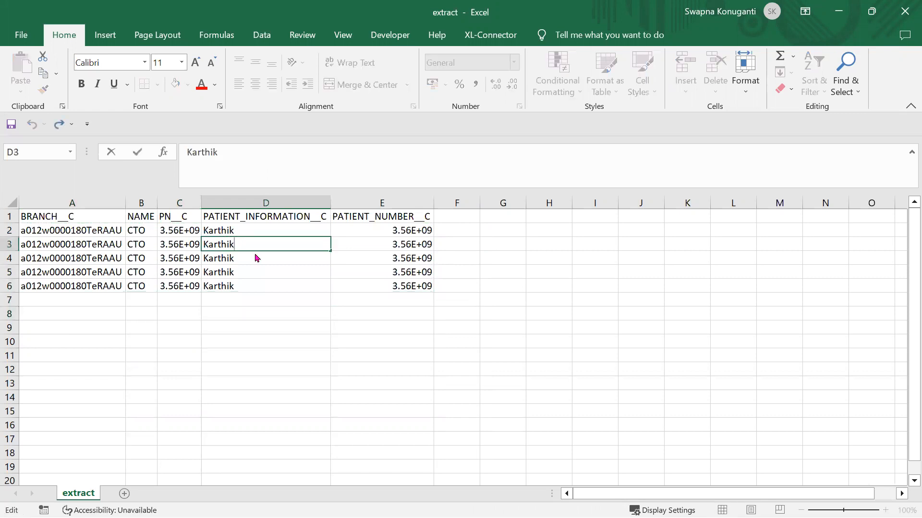
left_click(221, 245)
double_click(222, 245)
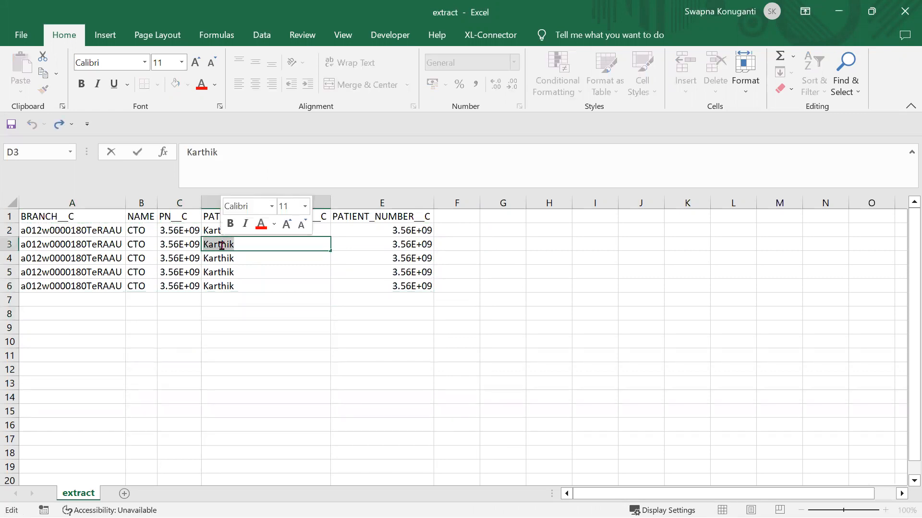
type("Bharat")
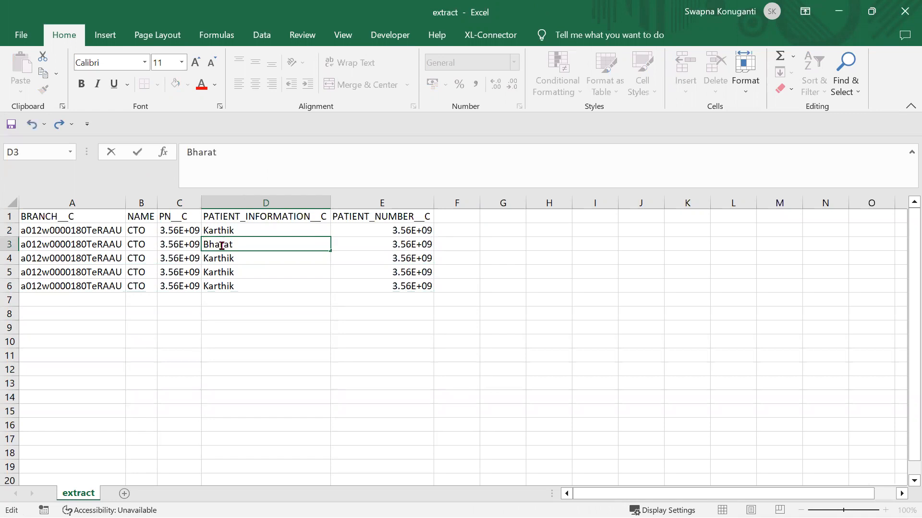
type("hi")
double_click(216, 259)
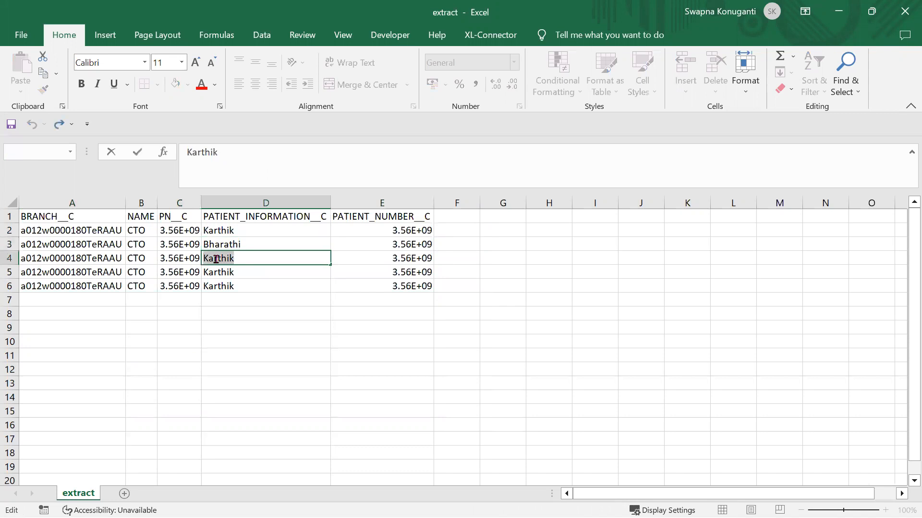
type("Jyothi")
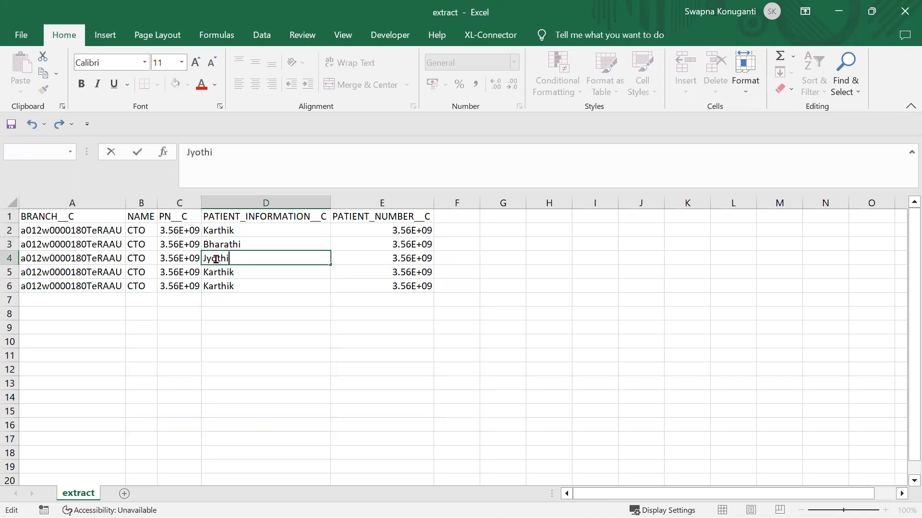
left_click(215, 272)
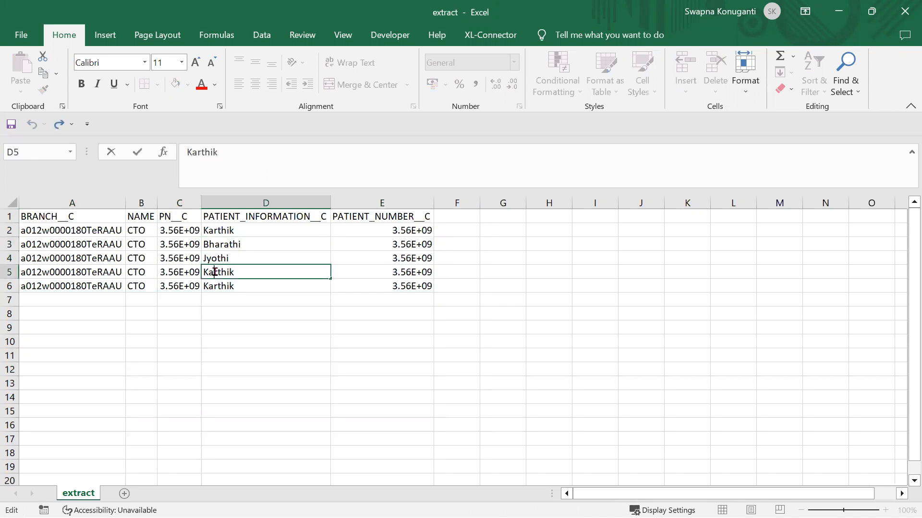
double_click(215, 272)
type("Sailaja")
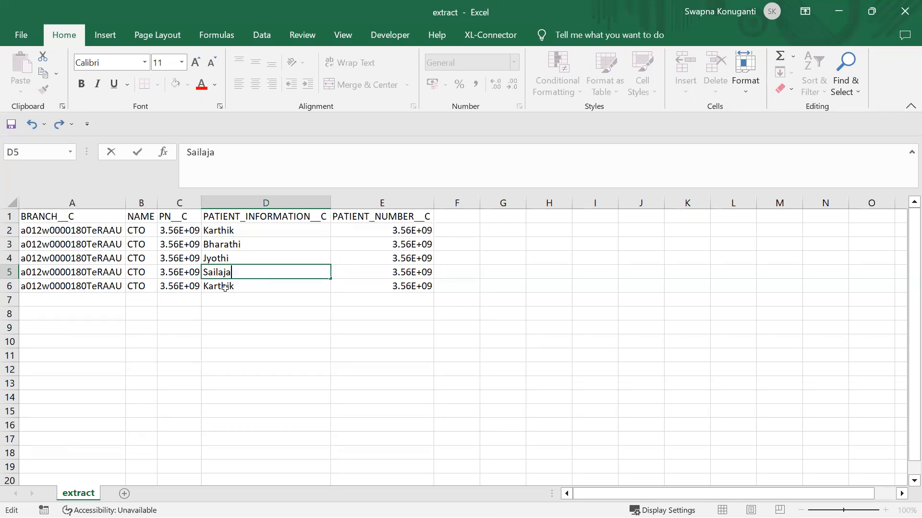
left_click(225, 286)
double_click(225, 286)
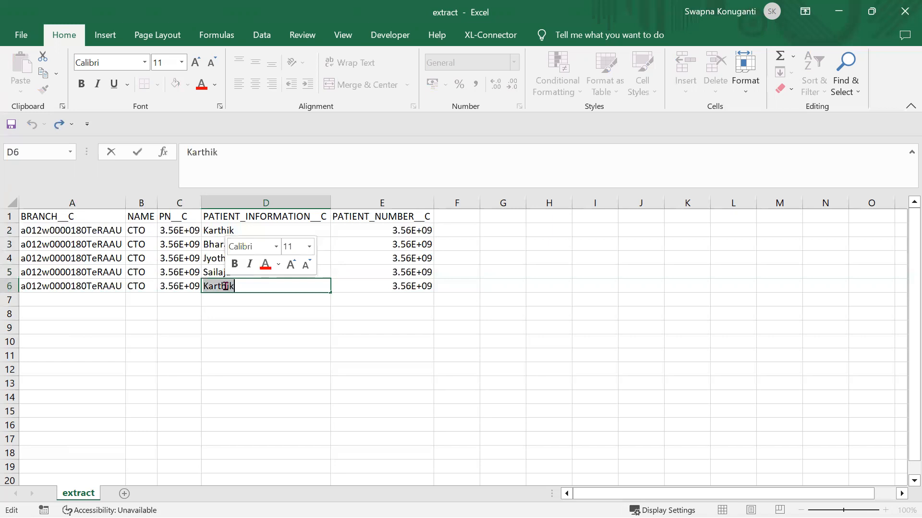
type("Sailaja")
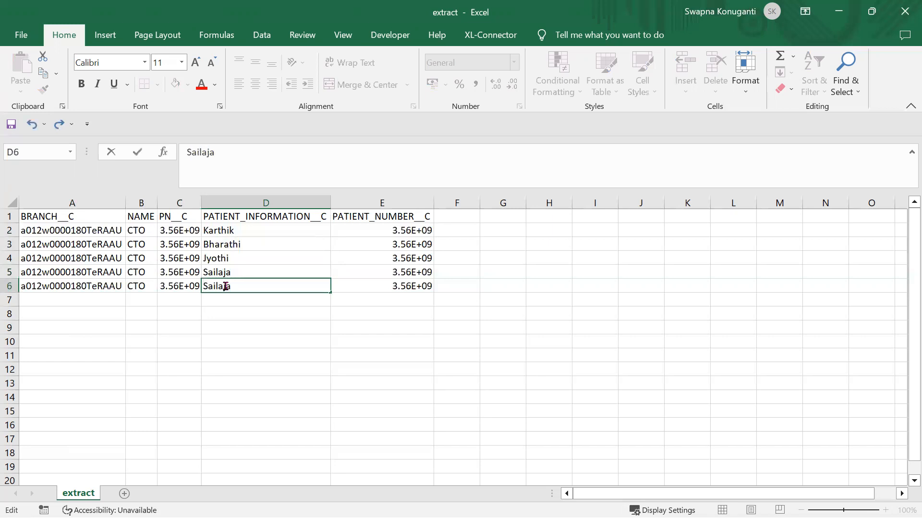
double_click(226, 286)
type("Shankar")
- Change the titles in B3–B6 from CTO to CEO, CFO, VP and PM
double_click(137, 244)
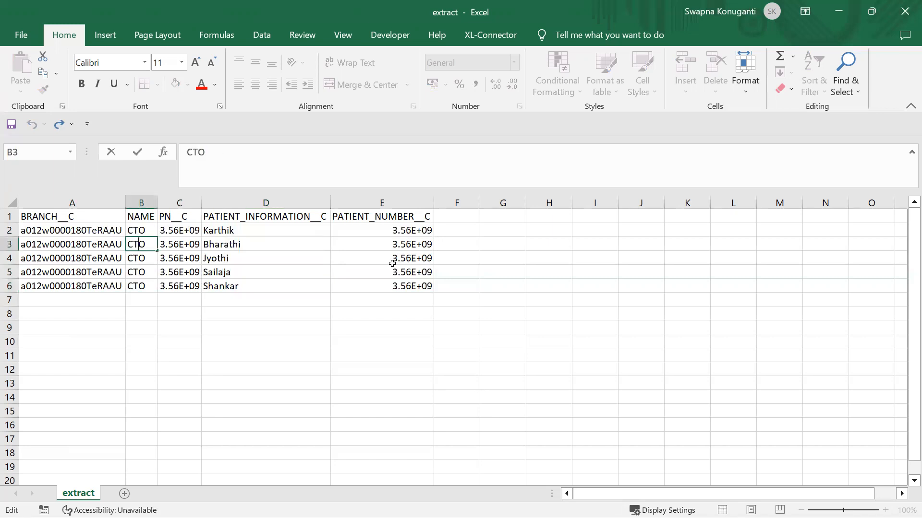
key("BackSpace")
type("E")
double_click(134, 259)
key("Delete")
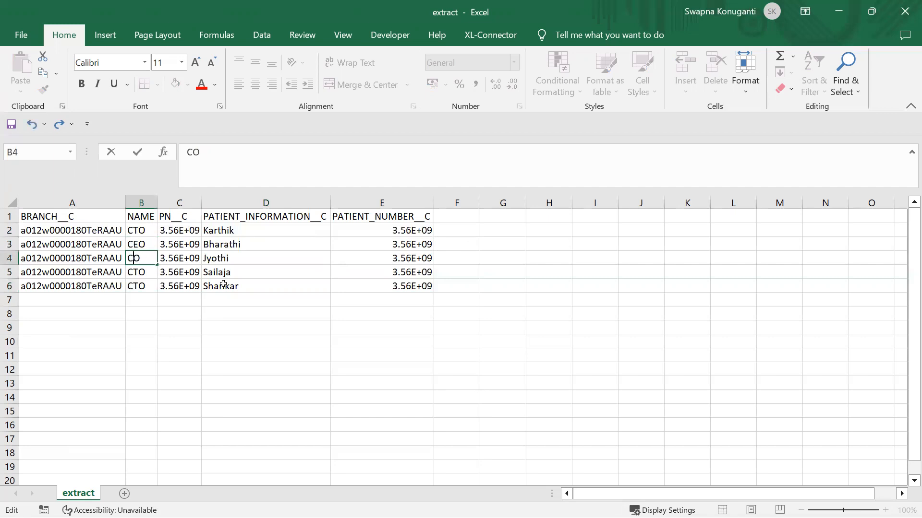
type("F")
double_click(150, 271)
key("shift+Left")
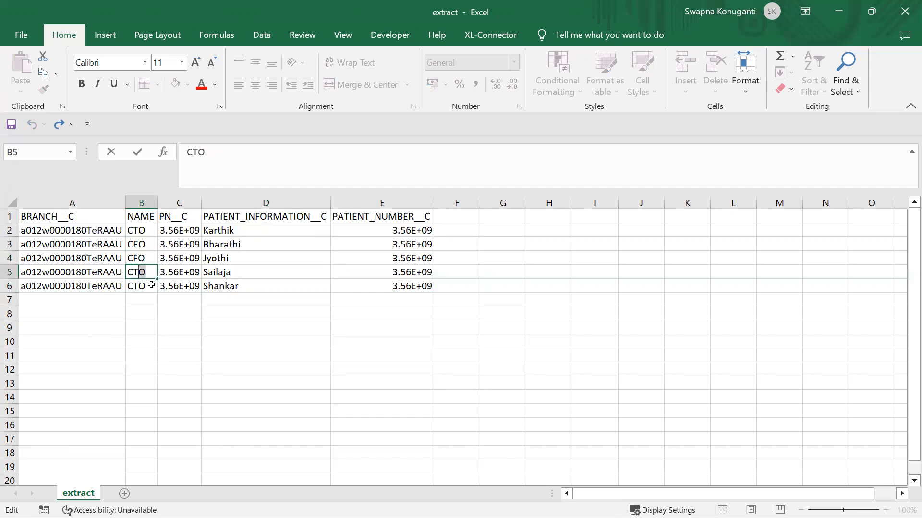
key("shift+Home")
type("VP")
double_click(142, 288)
key("shift+Home")
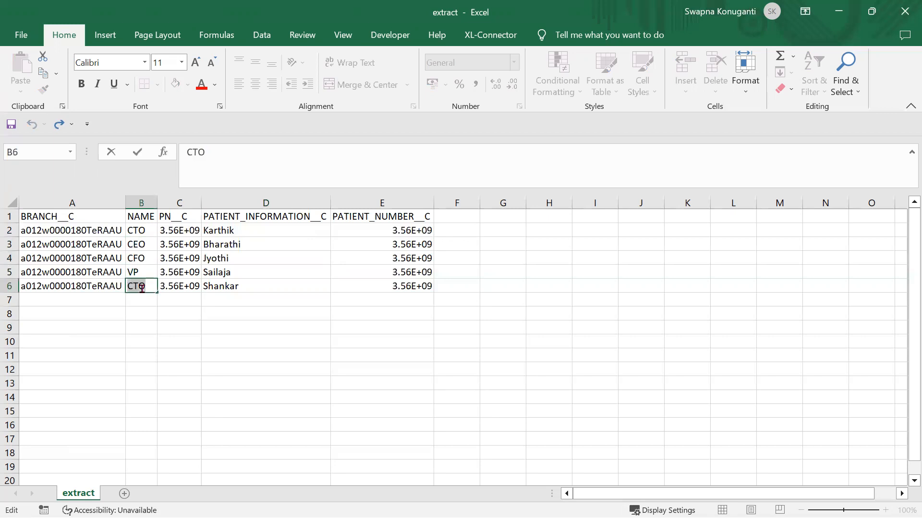
type("PM")
left_click(359, 393)
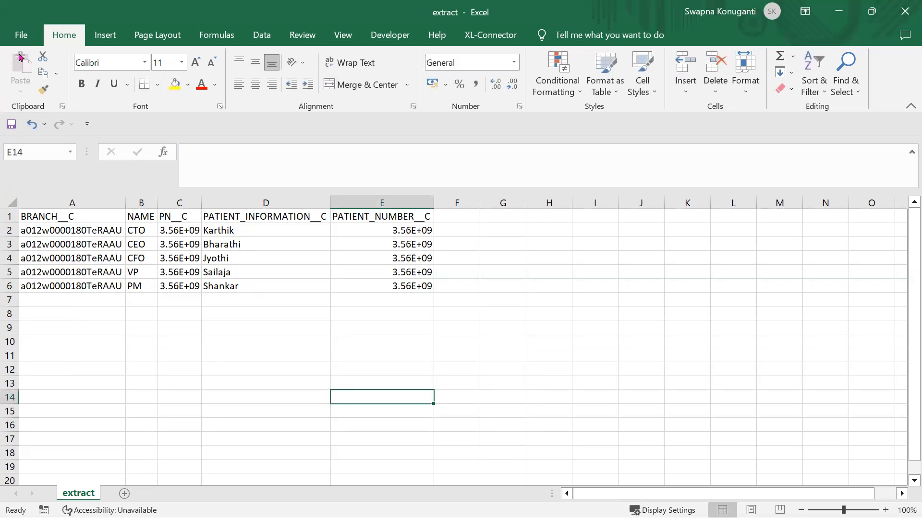
- Save the sheet as CSV (Comma delimited) file insert_p.csv in the Dataloader folder
left_click(18, 36)
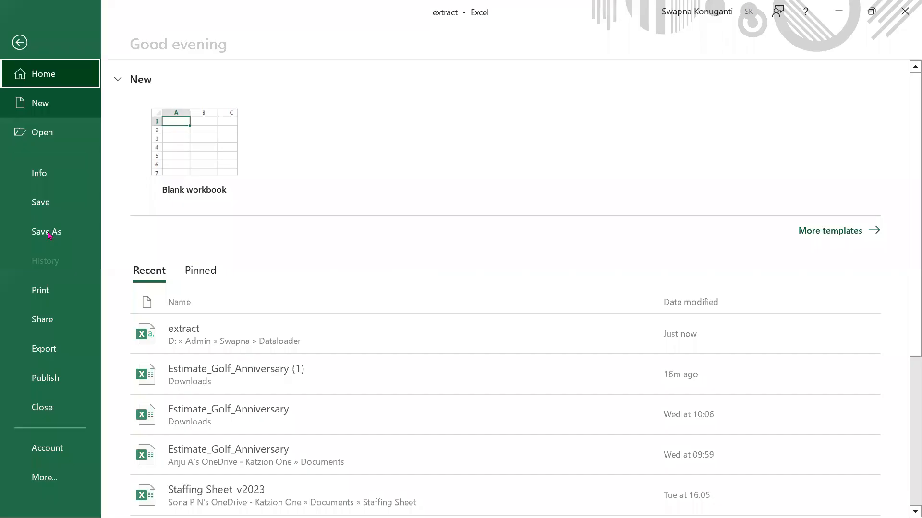
left_click(49, 234)
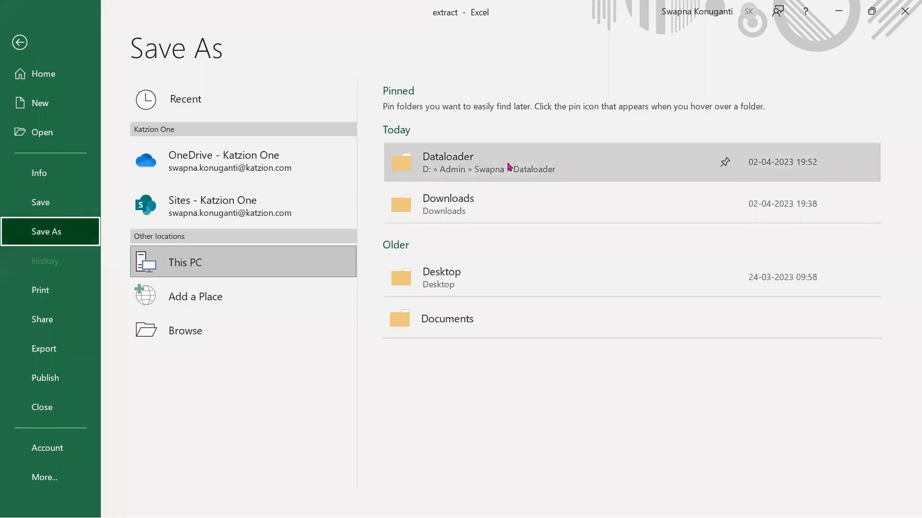
left_click(510, 167)
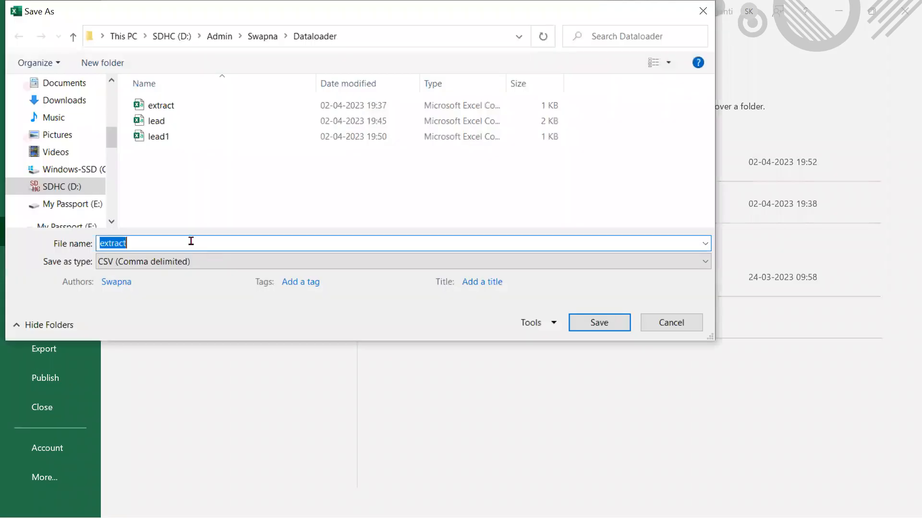
left_click(190, 241)
key("shift+Left")
key("shift+Left")
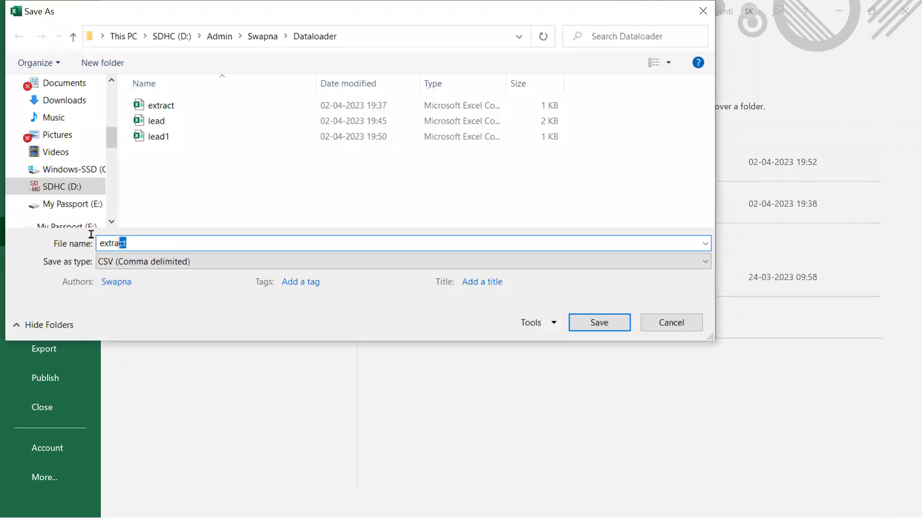
key("shift+Home")
type("in")
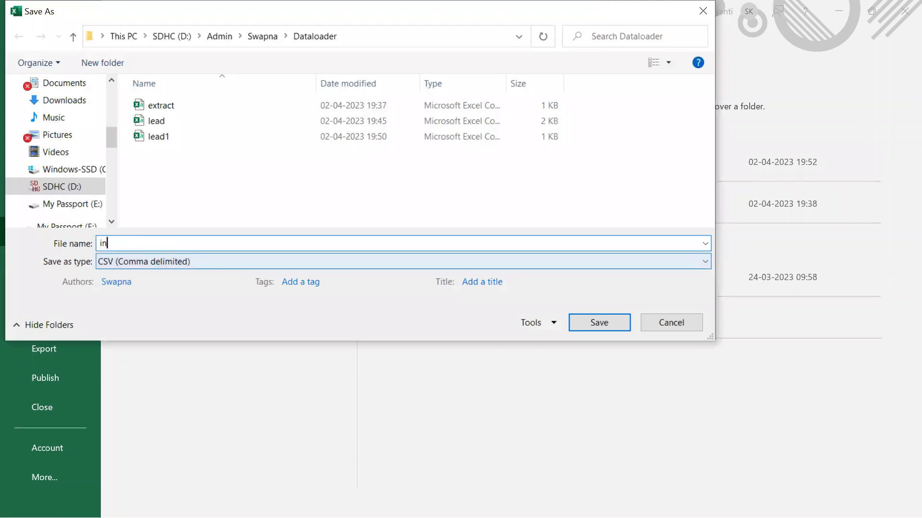
type("sert_p.csv")
left_click(599, 329)
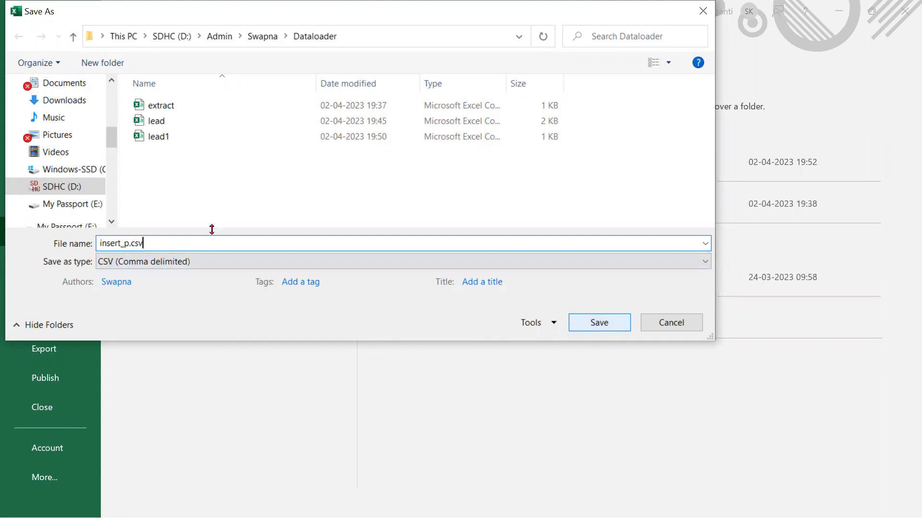
left_click(608, 325)
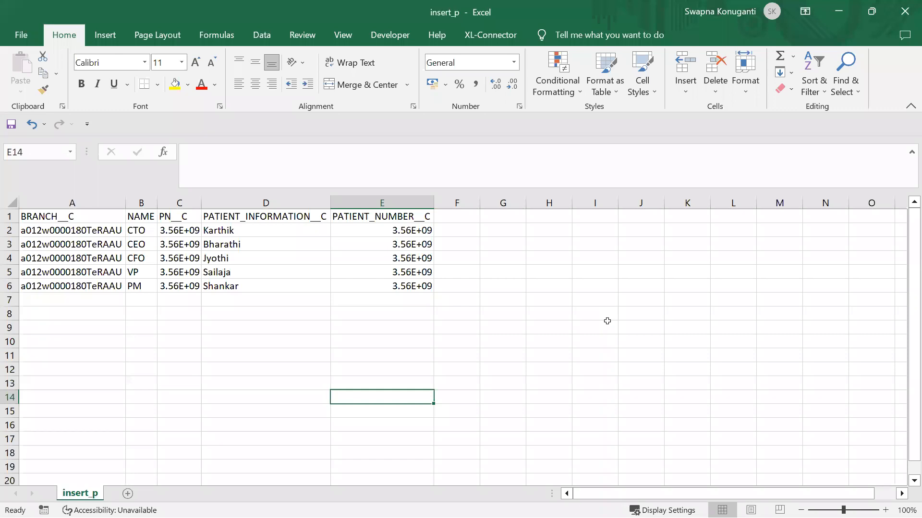
- Close Excel and start a Data Loader insert into Patient (Patient__c) from insert_p.csv
left_click(905, 11)
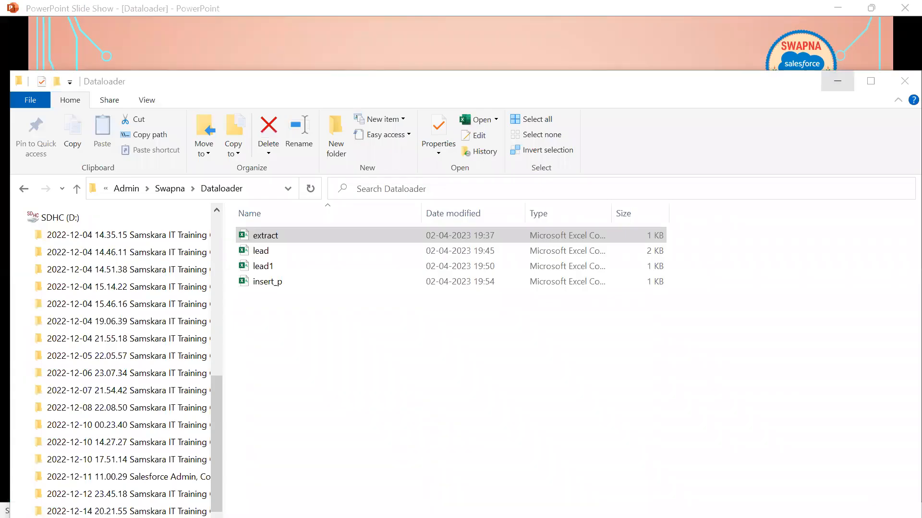
left_click(838, 80)
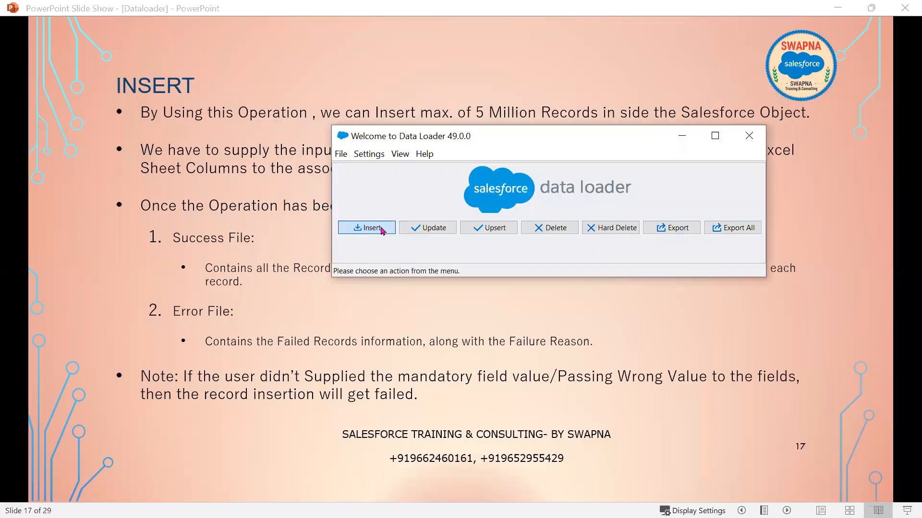
left_click(381, 227)
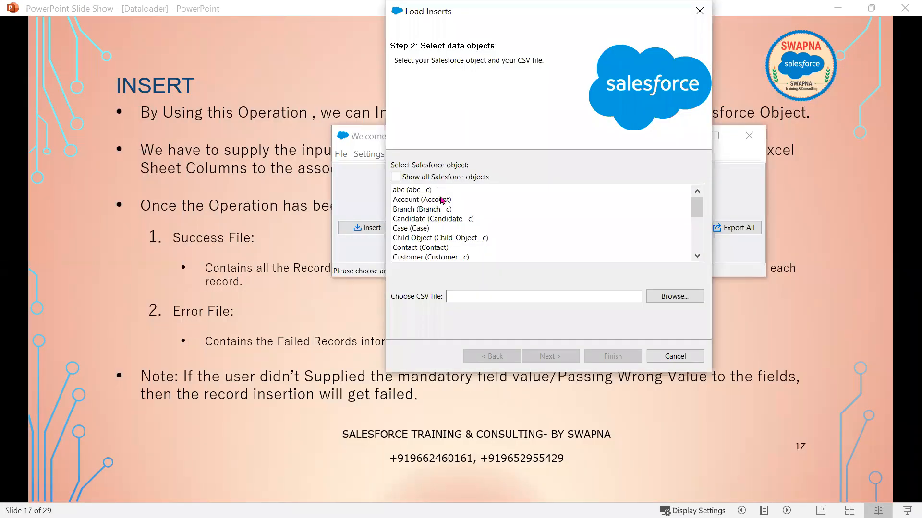
scroll(458, 237, "down", 1)
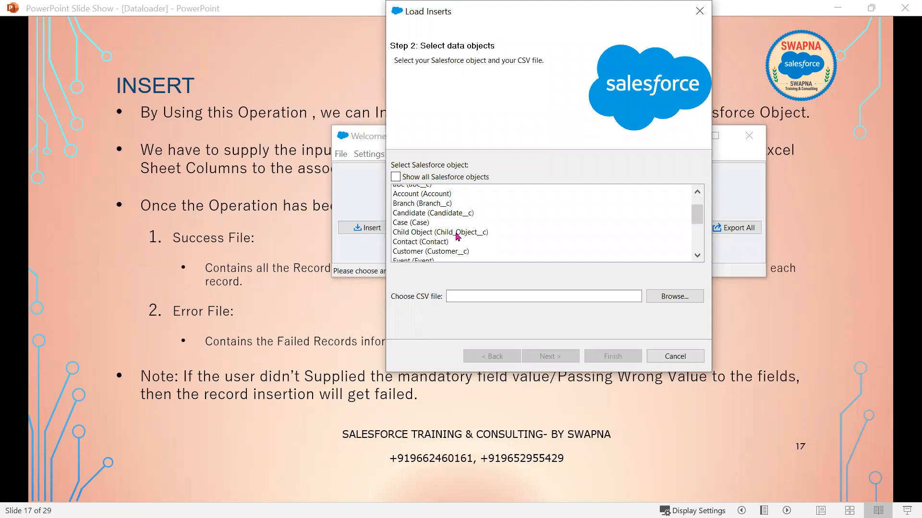
scroll(457, 237, "down", 1)
scroll(457, 237, "down", 1)
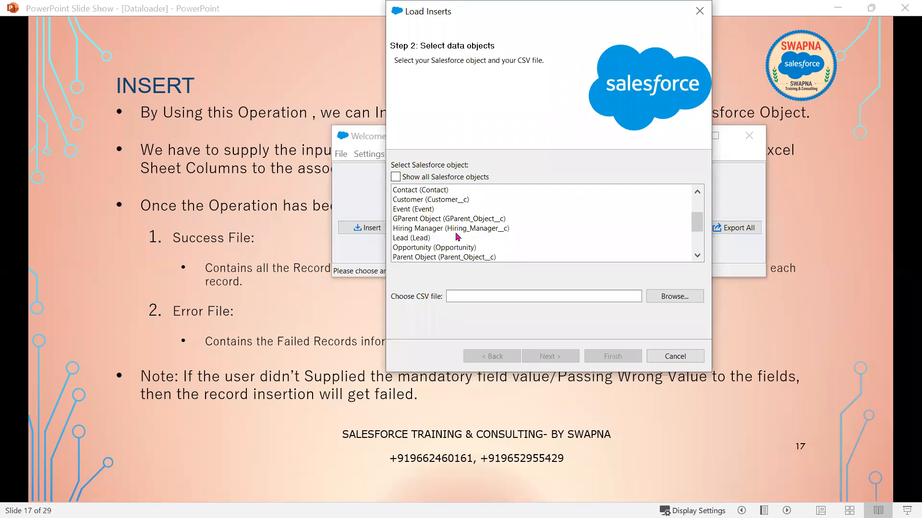
scroll(456, 237, "down", 1)
left_click(453, 239)
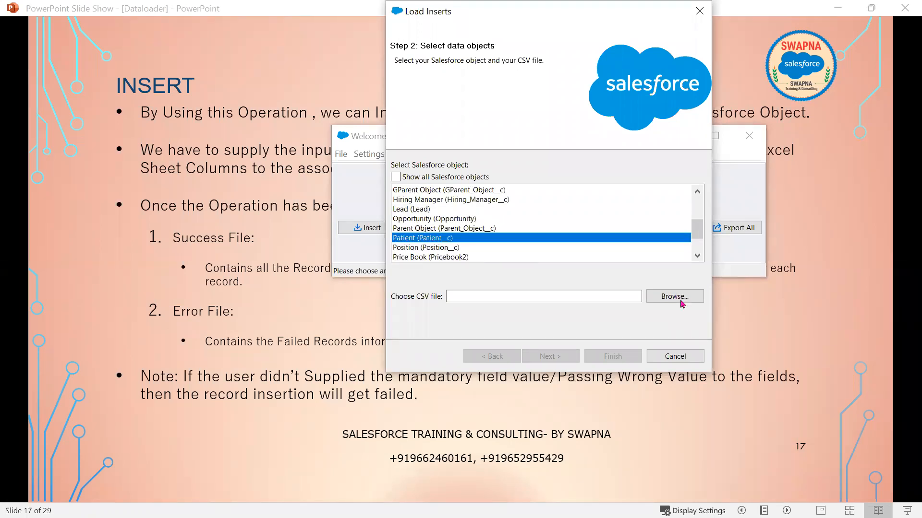
left_click(674, 297)
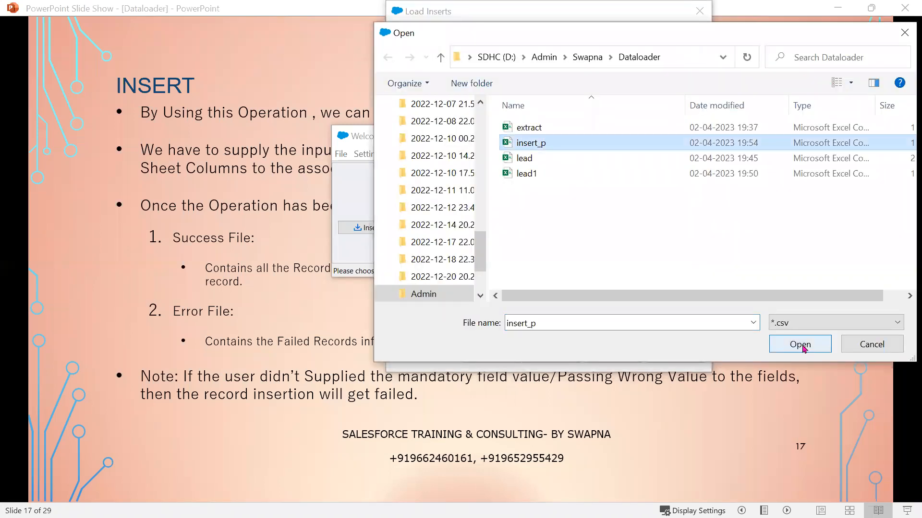
left_click(800, 345)
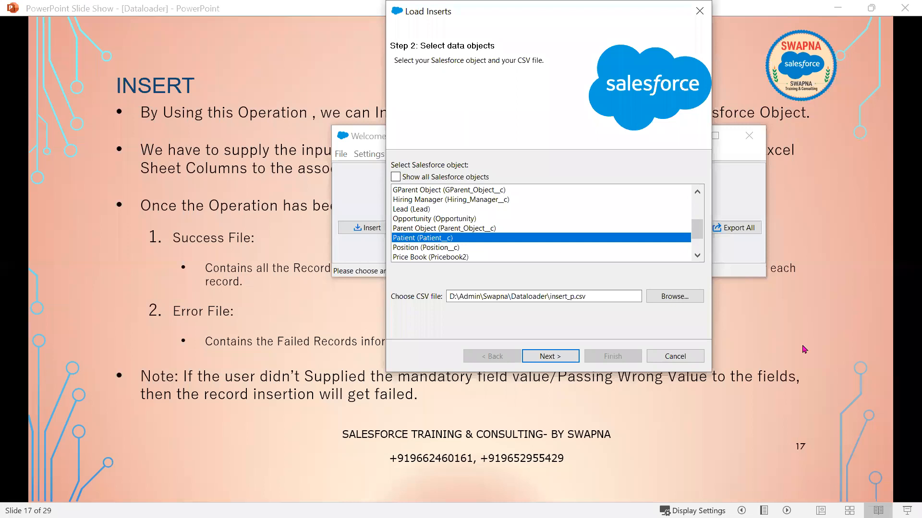
left_click(555, 359)
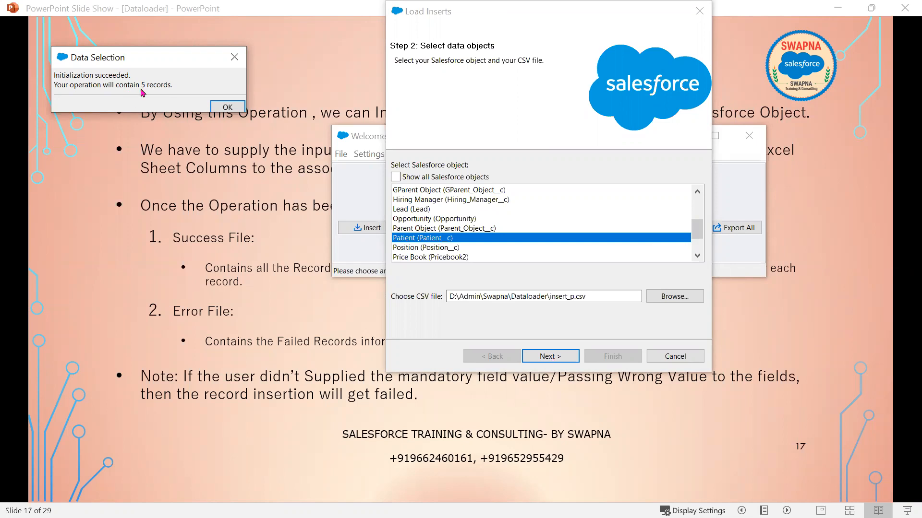
- Acknowledge the 5-record count and reach the mapping step showing the BRANCH__C row
left_click(228, 107)
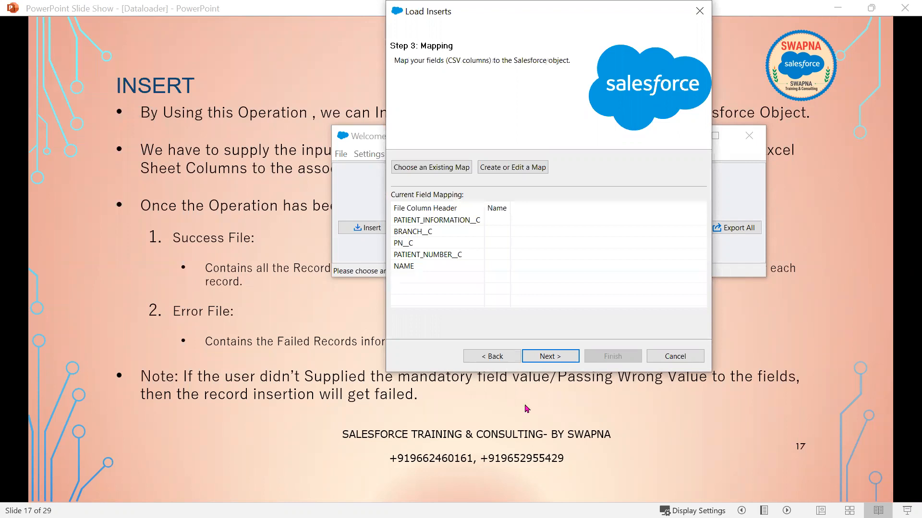
left_click(409, 232)
key("alt+Tab")
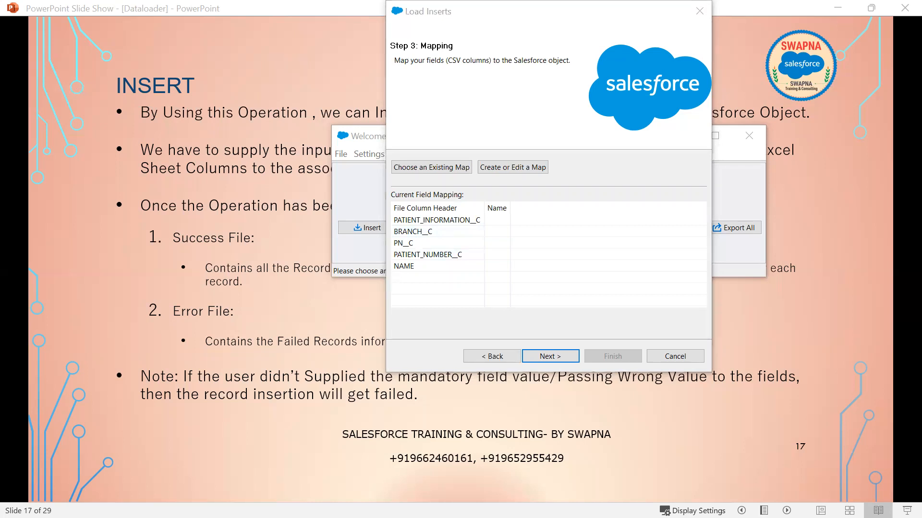
- Open the lead file from the Dataloader folder
key("alt+Tab")
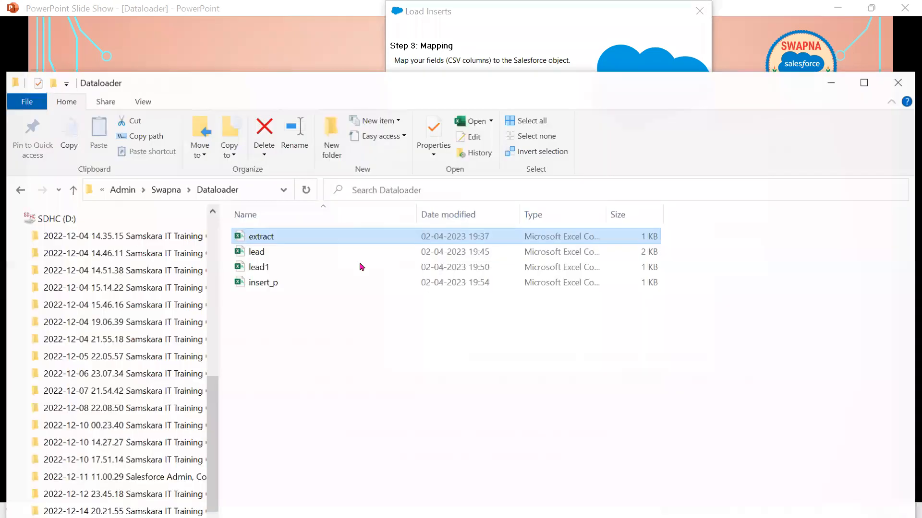
left_click(357, 255)
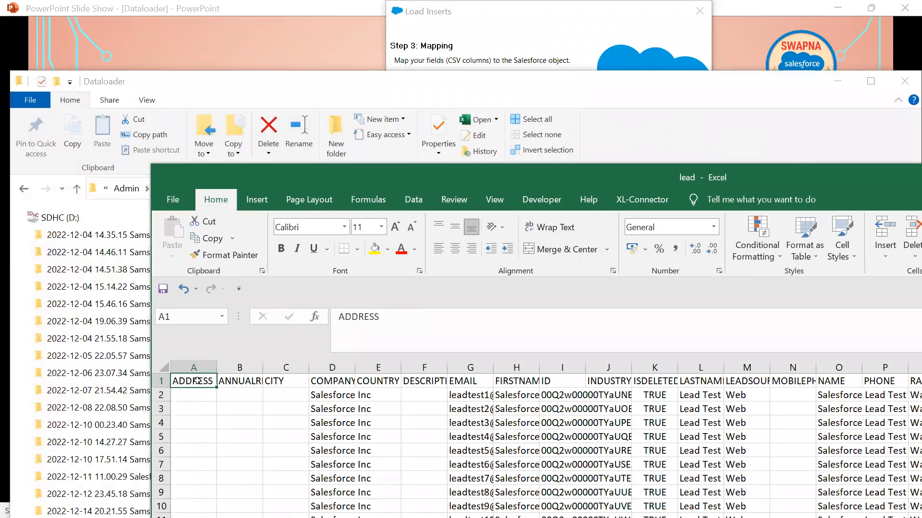
- Review the lead workbook's twelve header columns, then close it
key("shift+Right")
key("shift+Right")
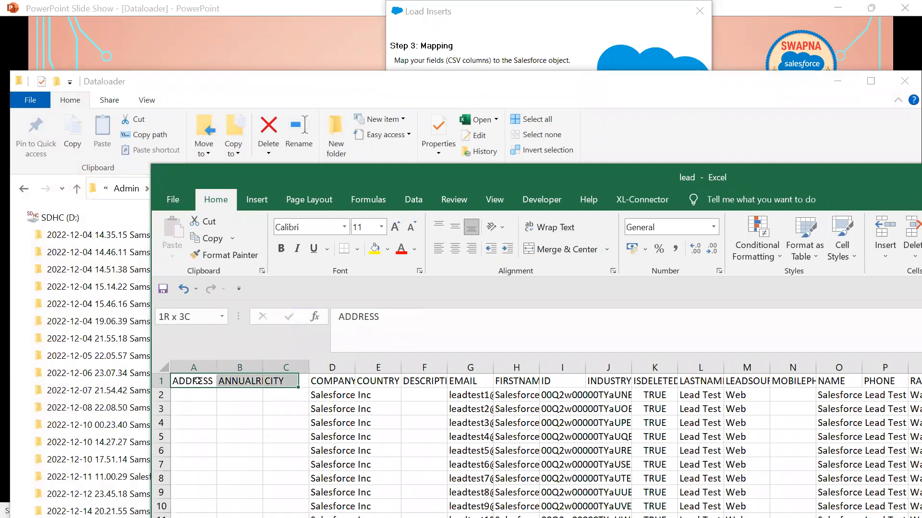
key("shift+Right")
key("shift+Right")
key("shift+Right")
key("shift+Right")
key("shift+Right")
key("shift+Right")
key("shift+Right")
key("shift+Right")
key("shift+Right")
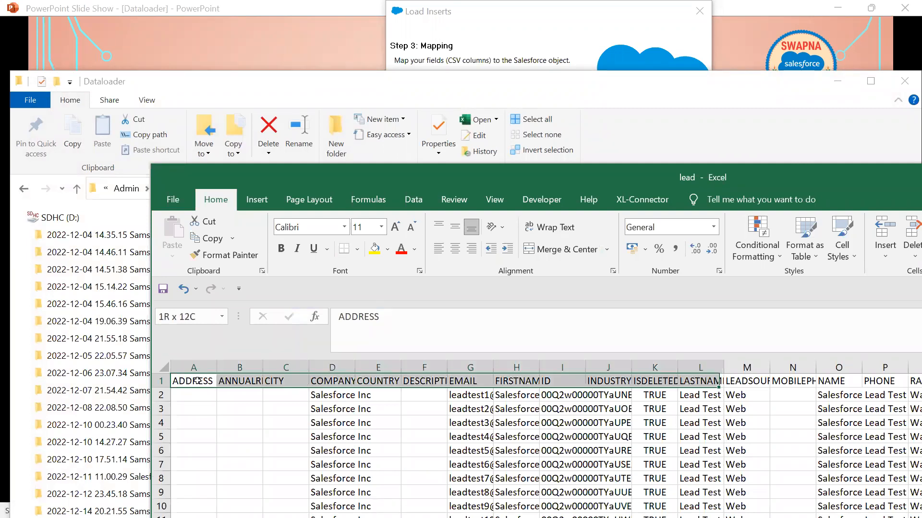
key("shift+Right")
key("shift+Right")
key("shift+Right")
key("shift+Right")
key("shift+Right")
key("shift+Right")
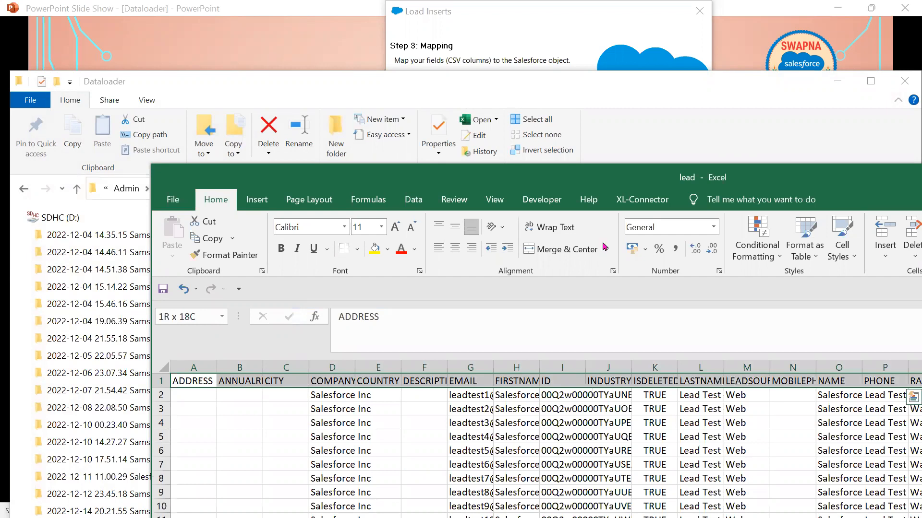
left_click_drag(912, 176, 430, 154)
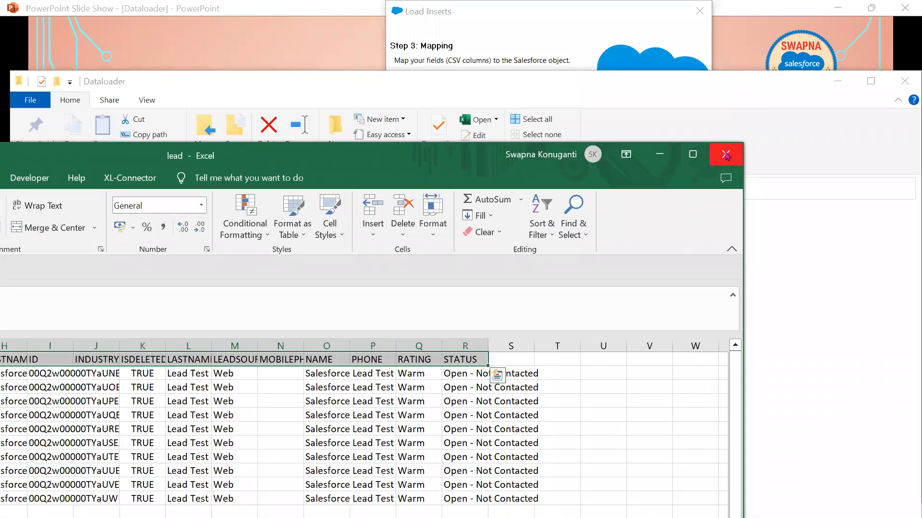
left_click(726, 154)
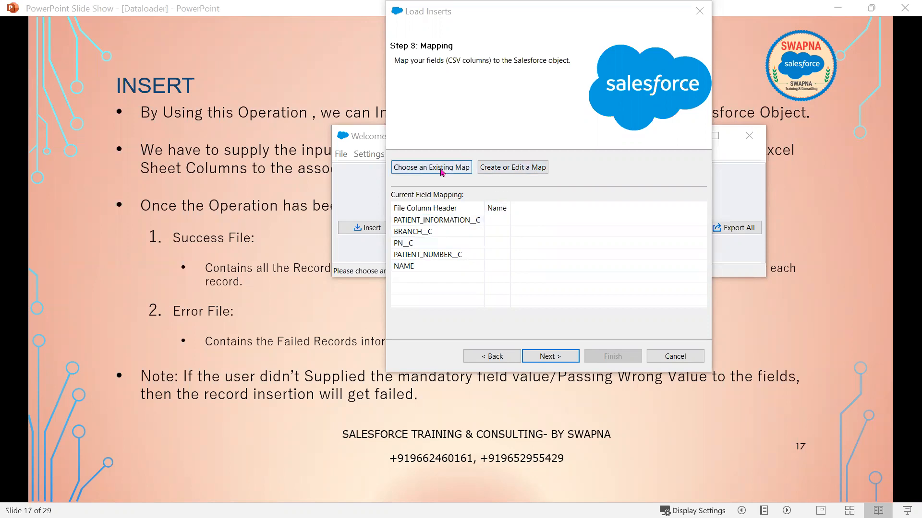
- Map Branch__c and Name manually, then clear and auto-match fields to same-named columns
left_click(506, 167)
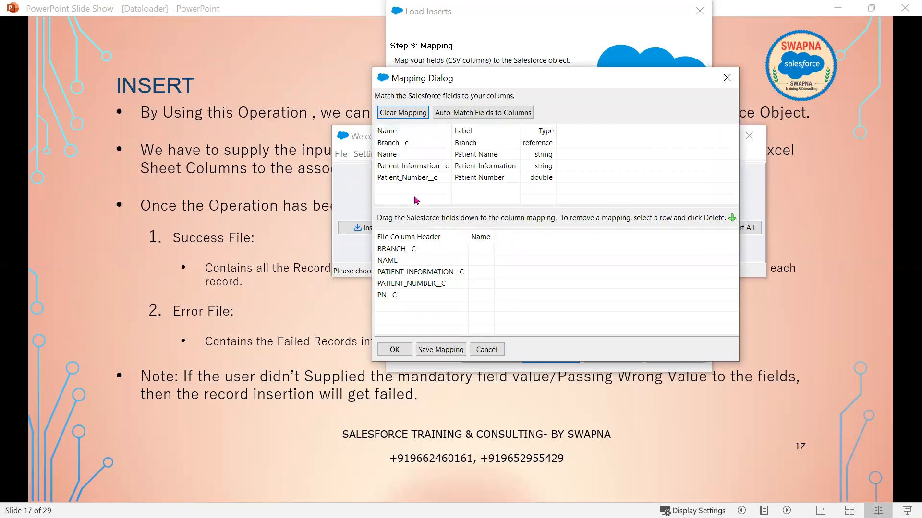
left_click_drag(394, 144, 490, 249)
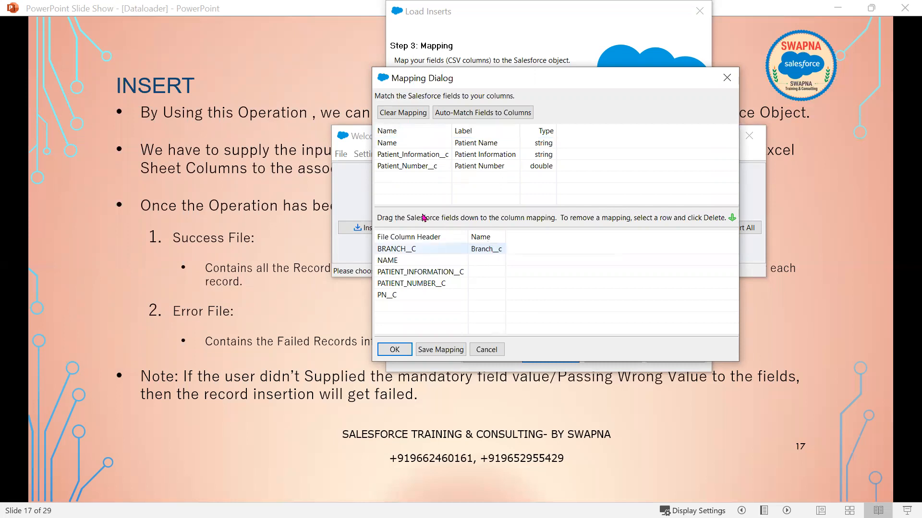
left_click(384, 133)
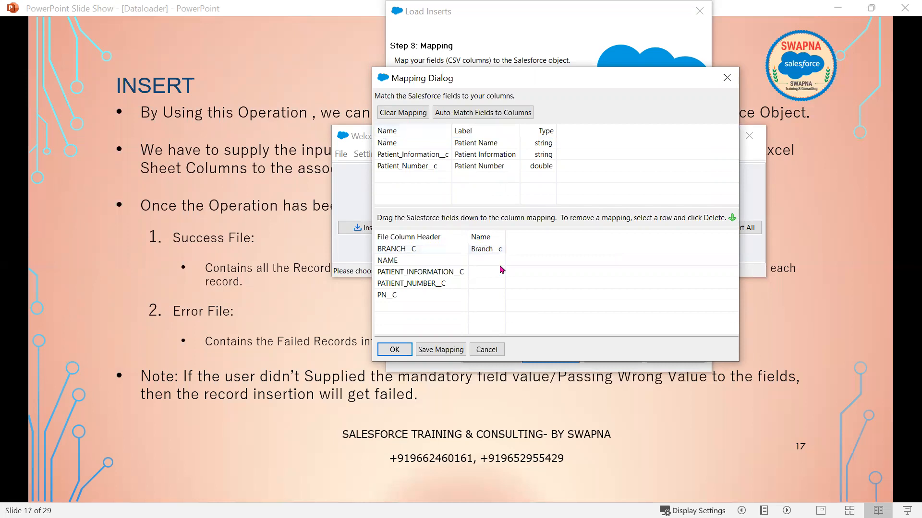
left_click_drag(401, 142, 502, 263)
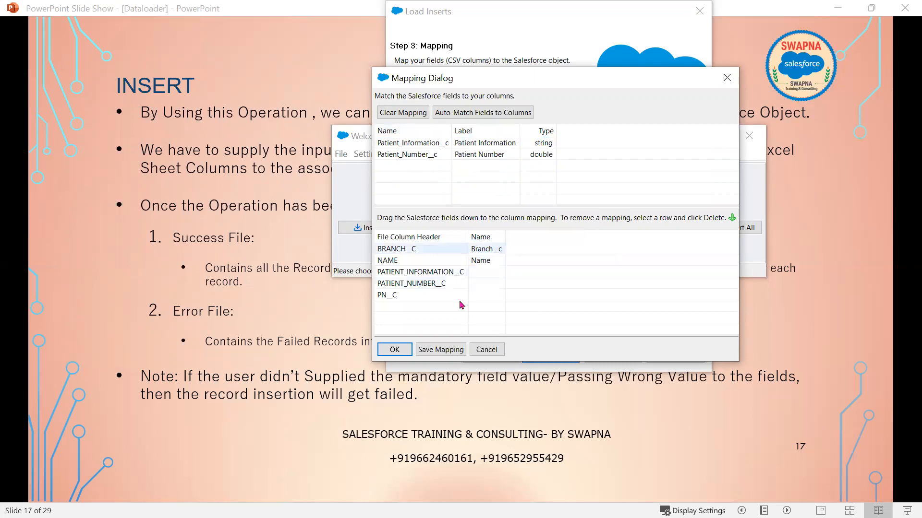
left_click(404, 112)
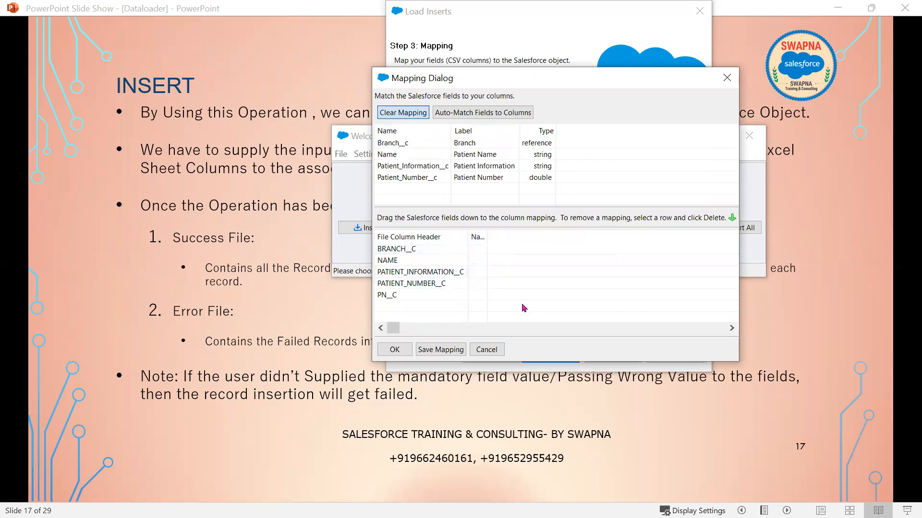
left_click(513, 112)
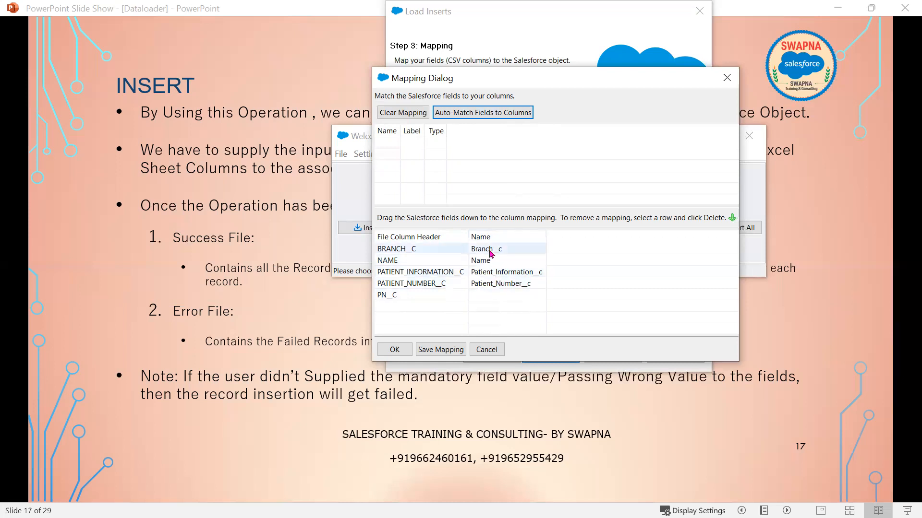
- Save the field mapping as patient.sdl
left_click(427, 351)
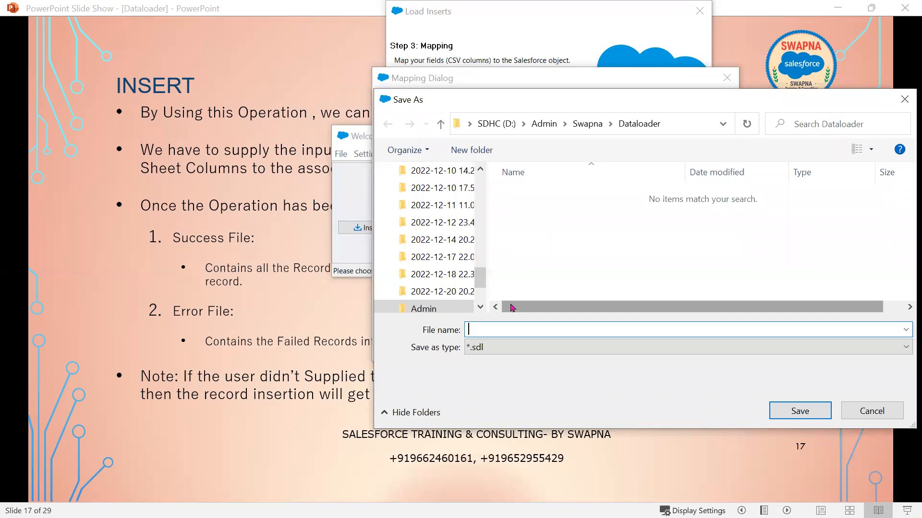
type("patient")
left_click(807, 414)
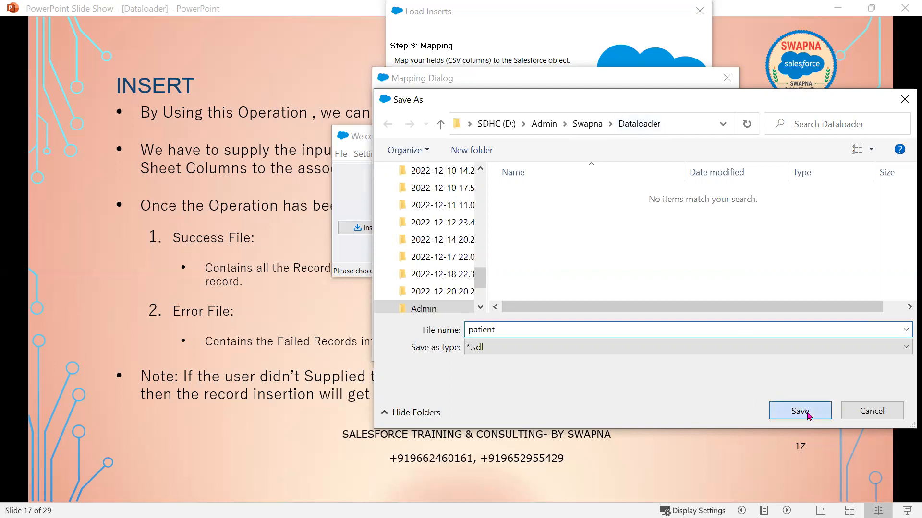
left_click(807, 414)
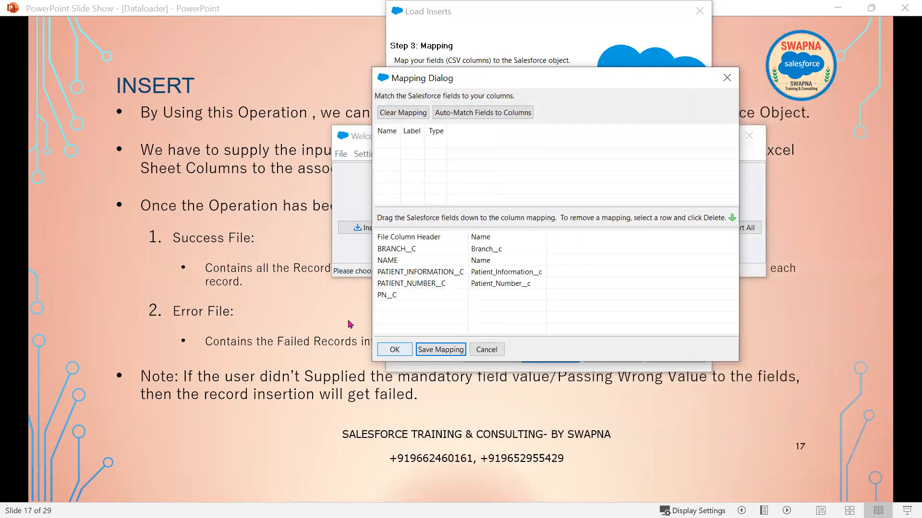
- Load the saved patient.sdl mapping and review it in the mapping editor without changes
left_click(486, 350)
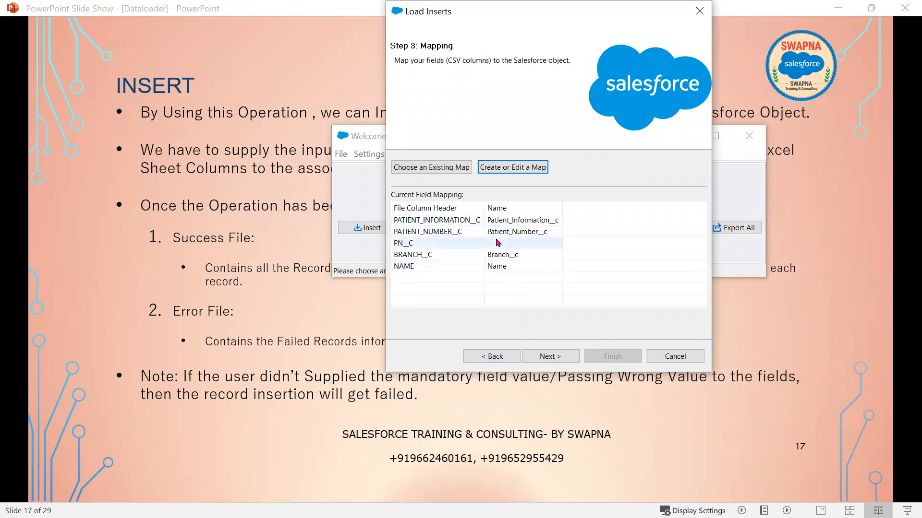
left_click(435, 169)
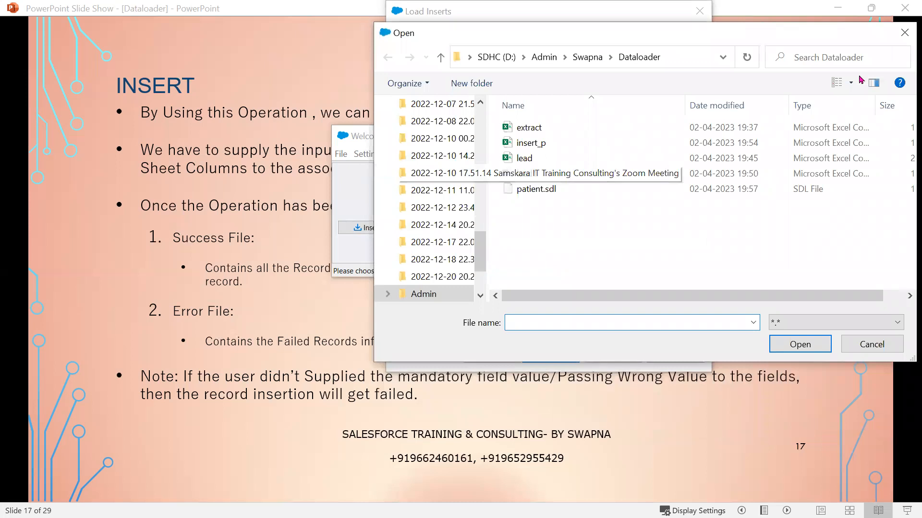
left_click(905, 32)
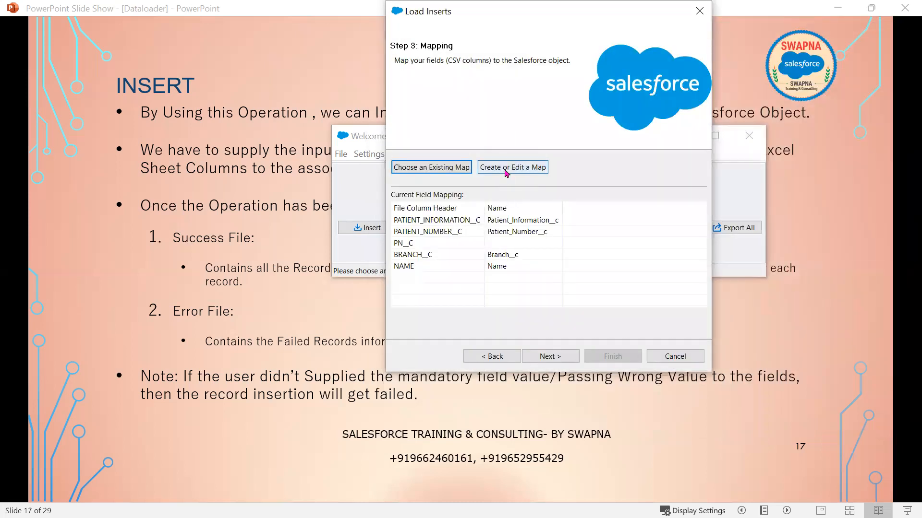
left_click(442, 169)
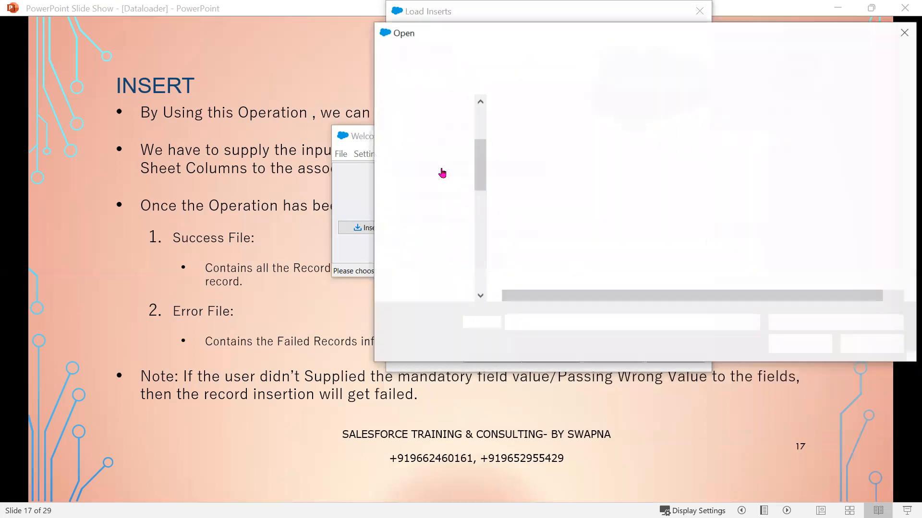
left_click(533, 189)
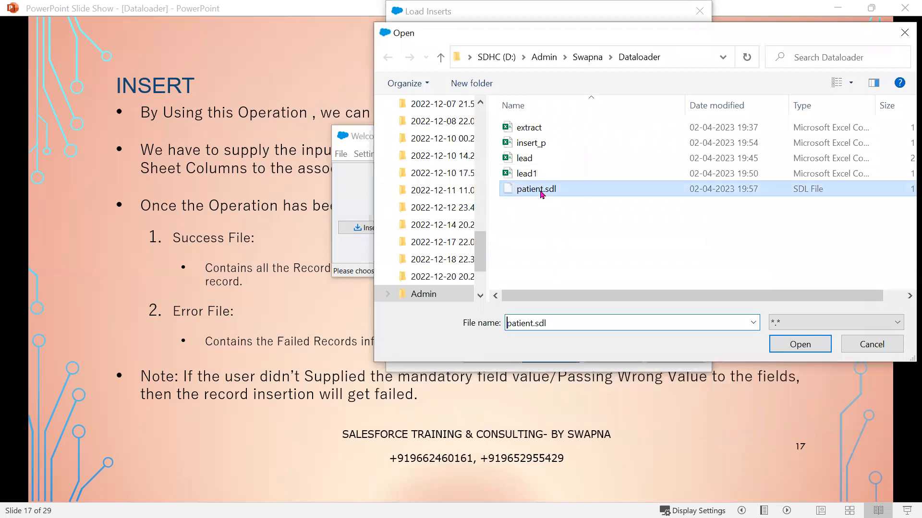
left_click(819, 346)
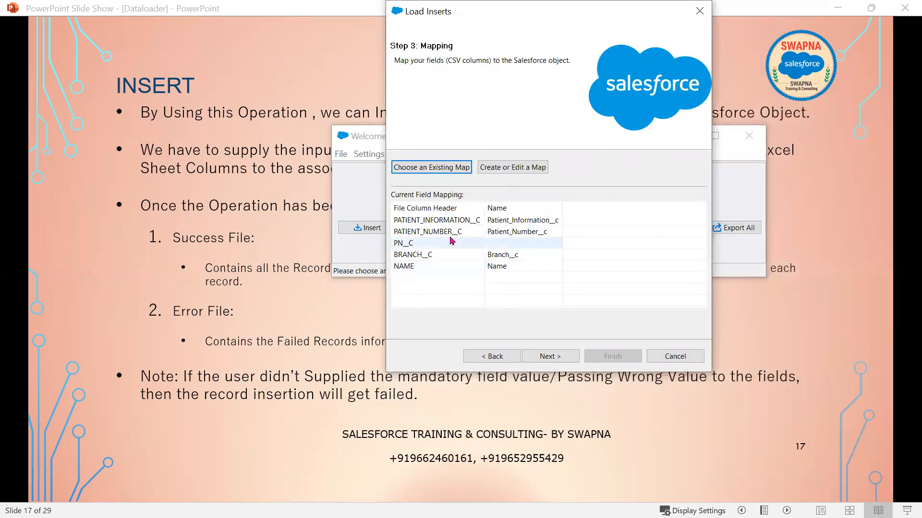
left_click(510, 168)
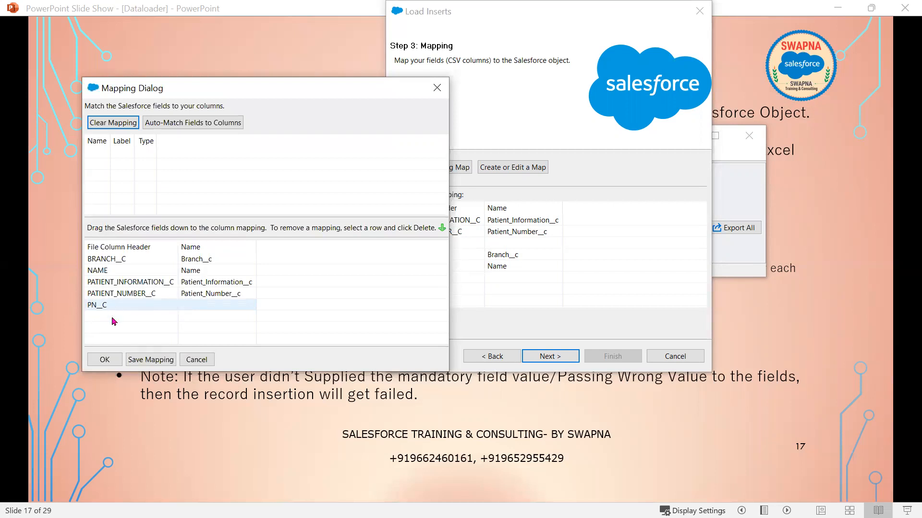
left_click(197, 359)
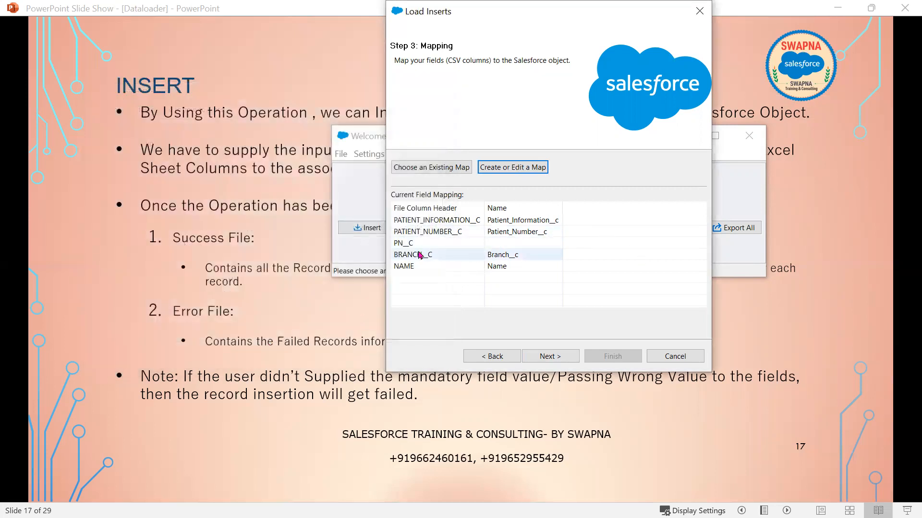
- Set the Dataloader folder for result files and run the Patient insert, confirming the warning
left_click(560, 357)
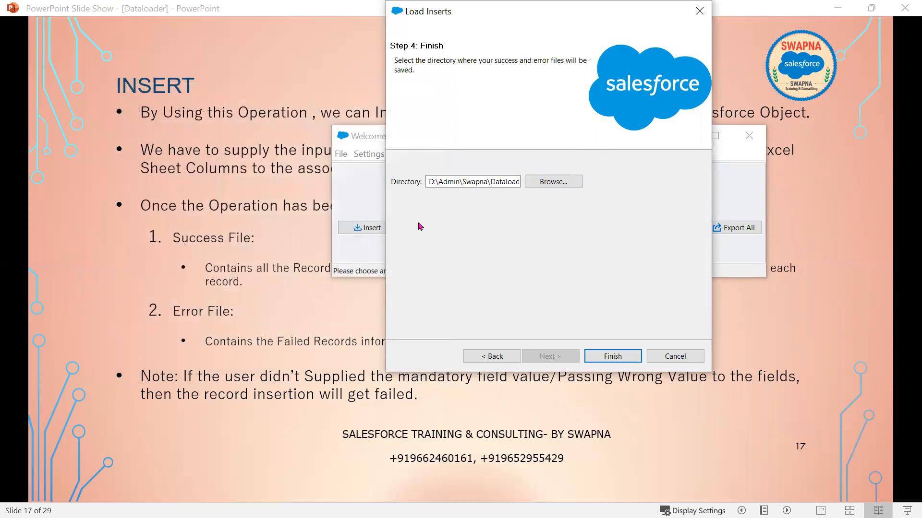
left_click(574, 181)
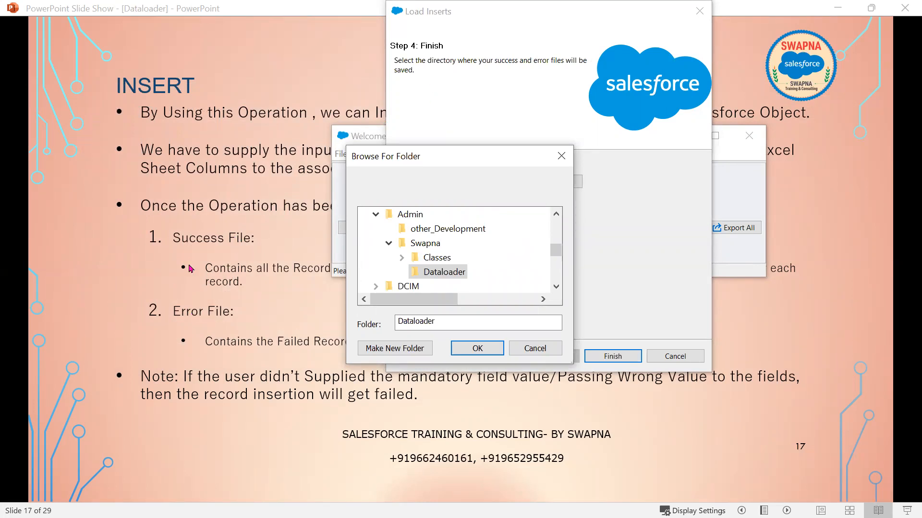
left_click(480, 356)
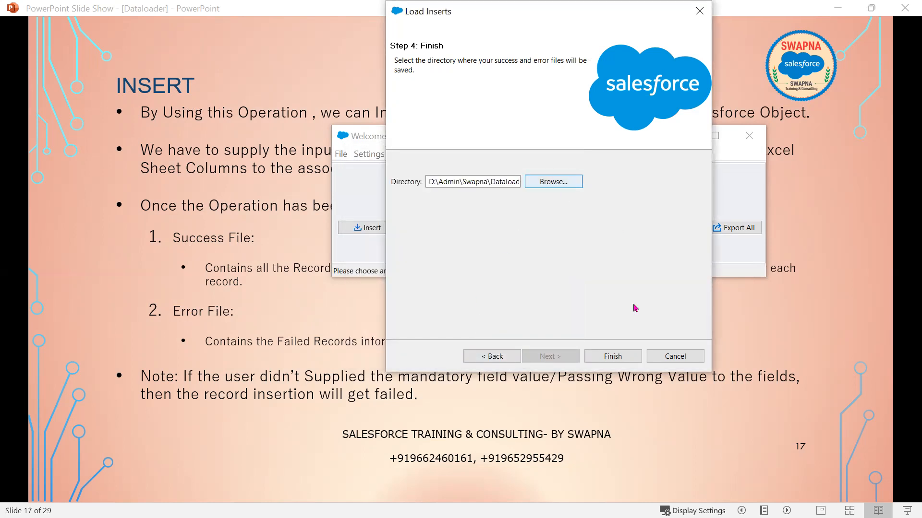
left_click(612, 357)
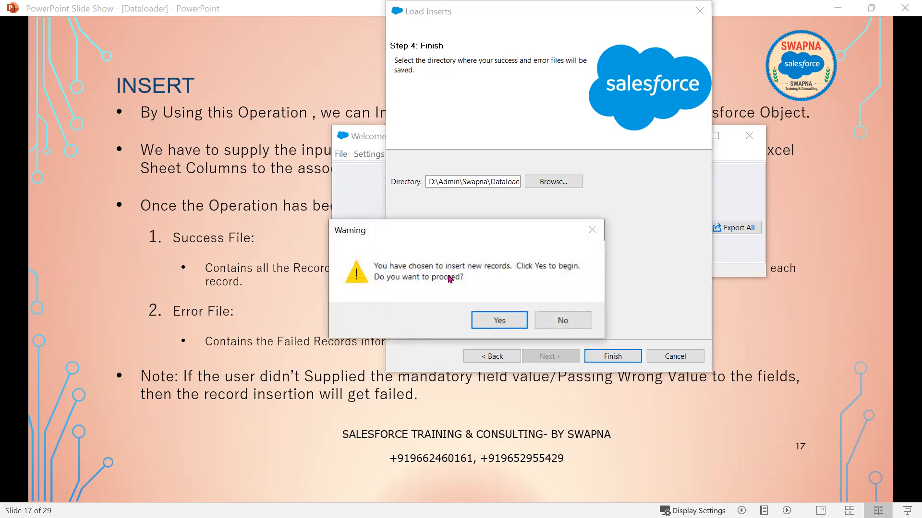
left_click(495, 320)
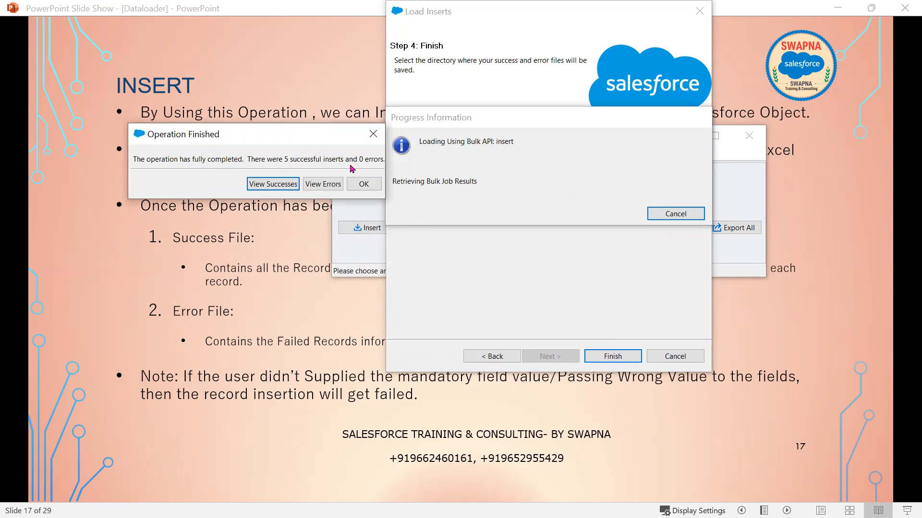
- Open the success file and widen the CSV Viewer to show all columns
left_click(283, 185)
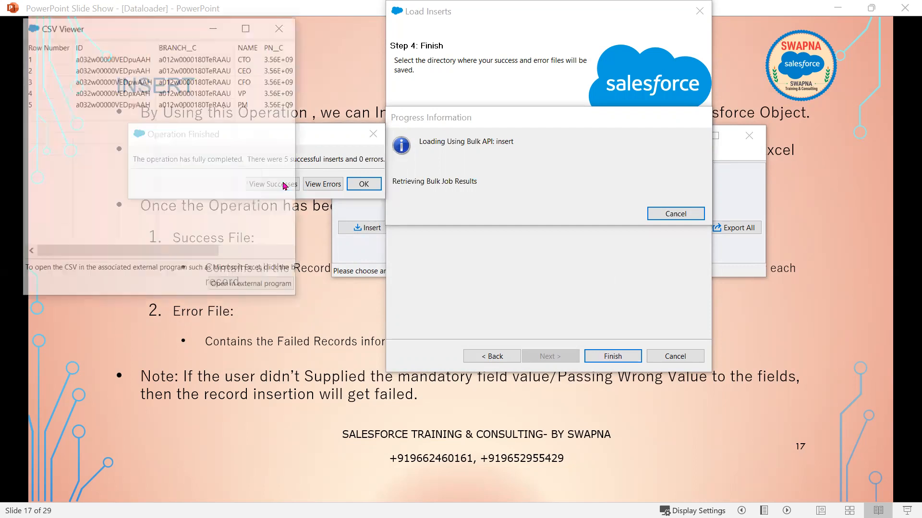
left_click_drag(186, 258, 291, 257)
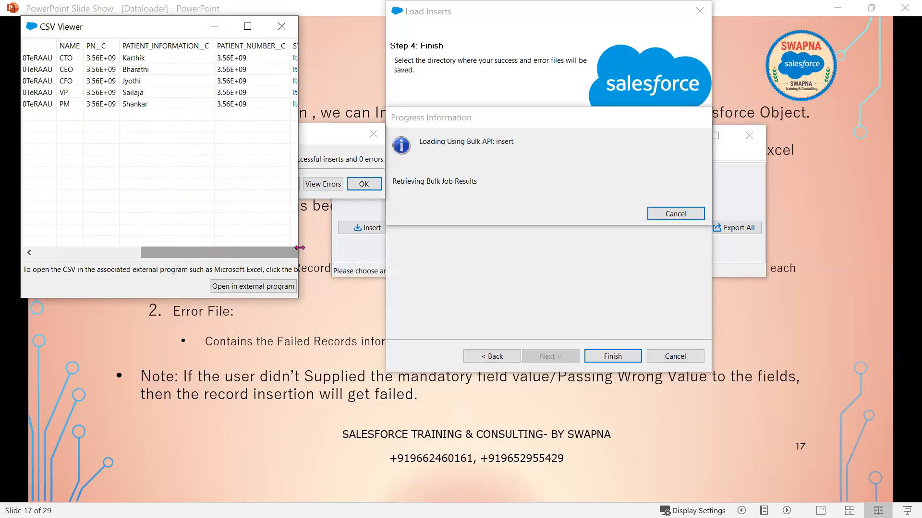
left_click_drag(299, 248, 774, 247)
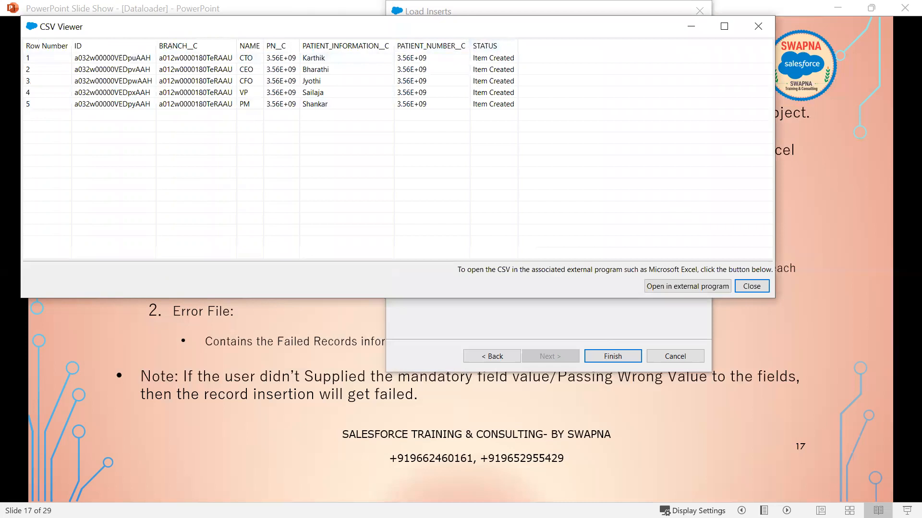
key("alt+Tab")
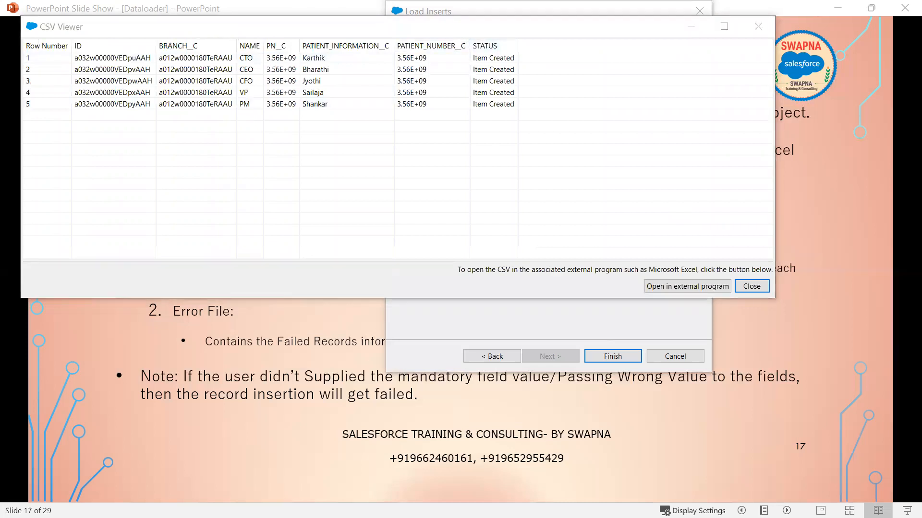
- Mark the Item Created STATUS values, the new record IDs and the Row Number column
left_click_drag(465, 34, 531, 126)
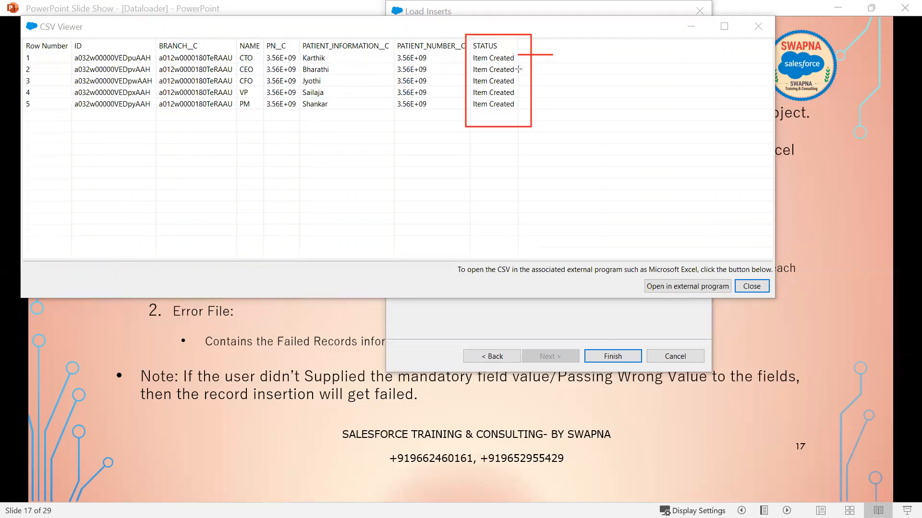
left_click_drag(555, 64, 562, 68)
left_click_drag(87, 49, 157, 117)
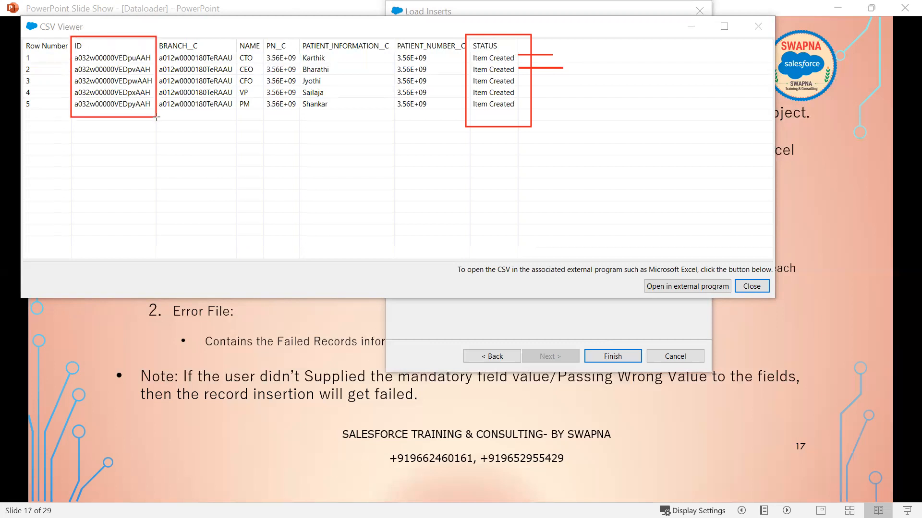
mouse_move(20, 35)
left_mouse_down()
mouse_move(77, 108)
mouse_move(71, 116)
left_mouse_up()
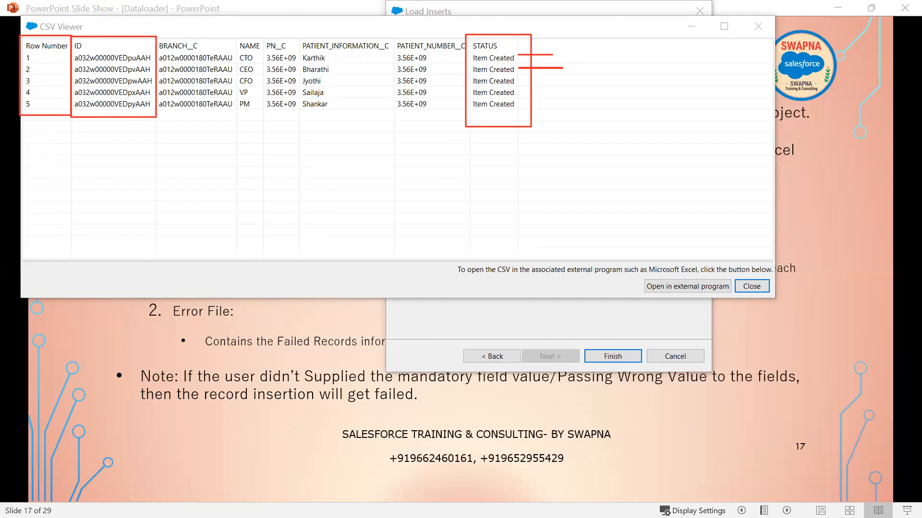
- Clear the annotations, close the success file and bring up the error file
key("Escape")
left_click(758, 27)
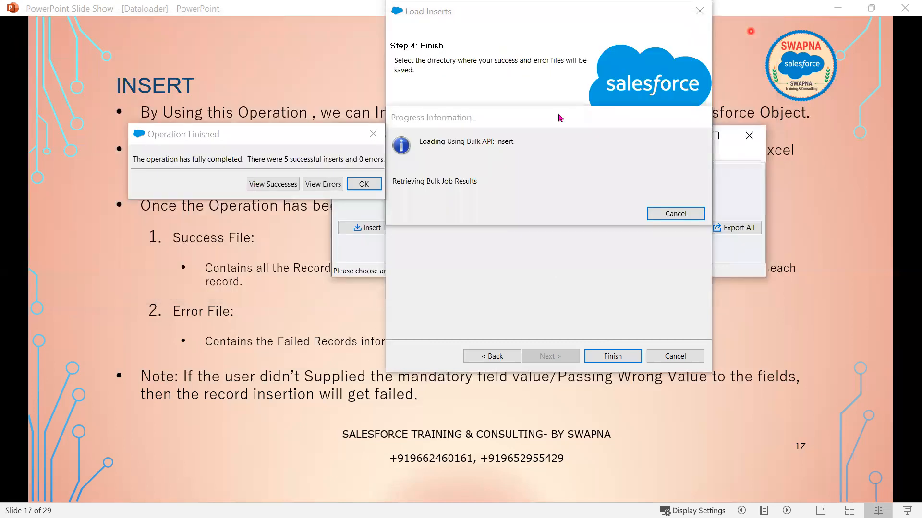
left_click(318, 184)
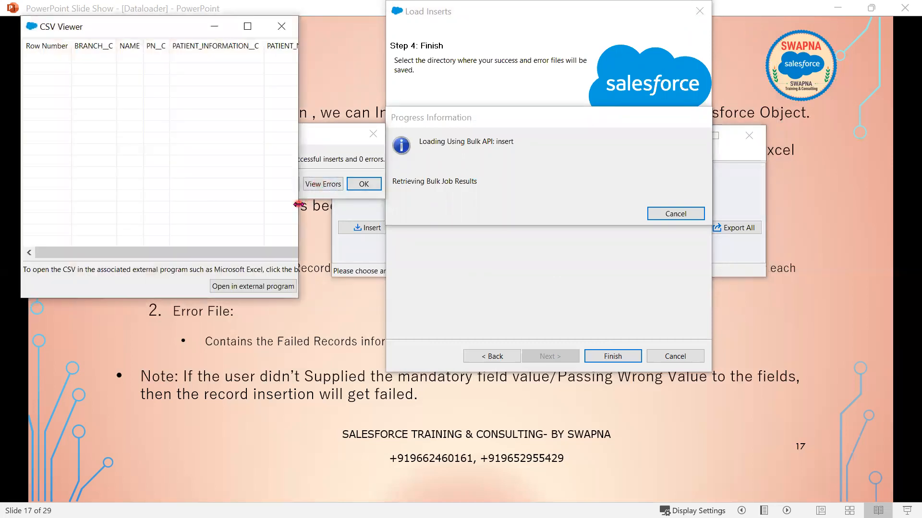
- Widen the error viewer and mark its empty ERROR and Row Number columns
left_click_drag(298, 205, 721, 215)
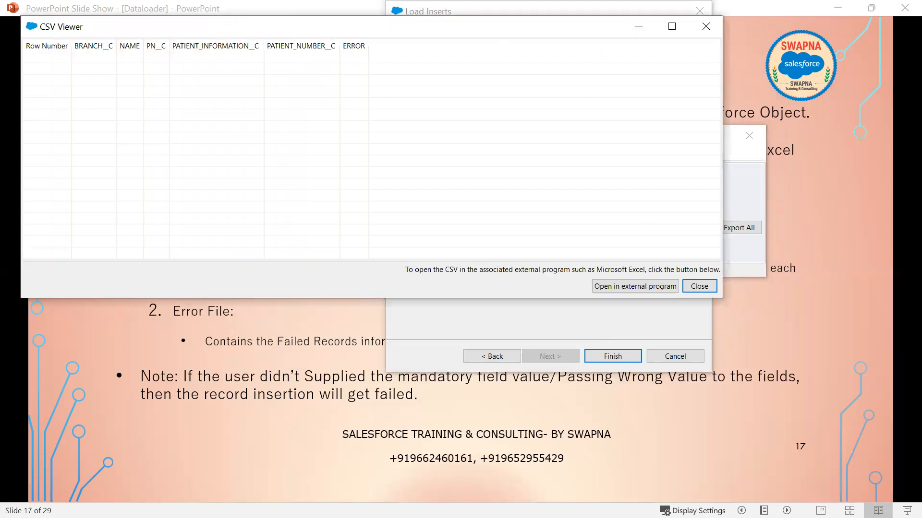
mouse_move(331, 31)
left_mouse_down()
mouse_move(381, 72)
mouse_move(439, 152)
left_mouse_up()
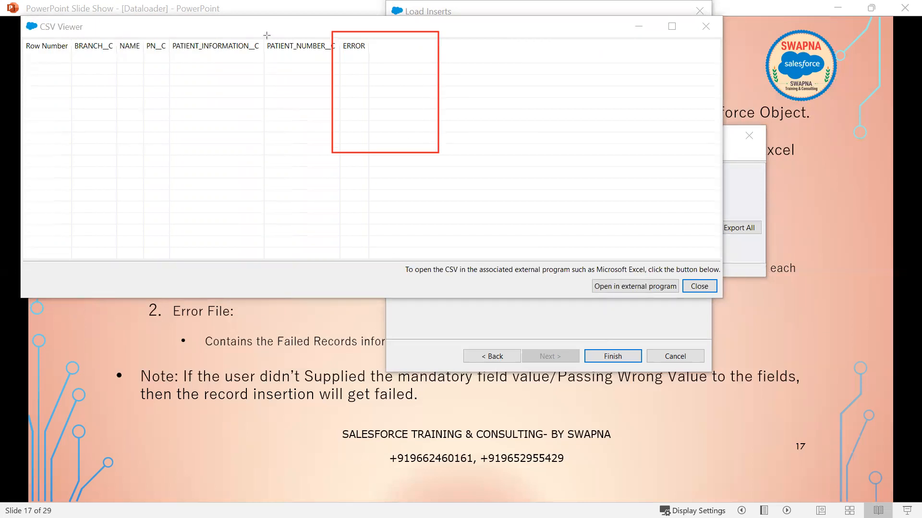
mouse_move(18, 33)
left_mouse_down()
mouse_move(72, 93)
mouse_move(73, 129)
left_mouse_up()
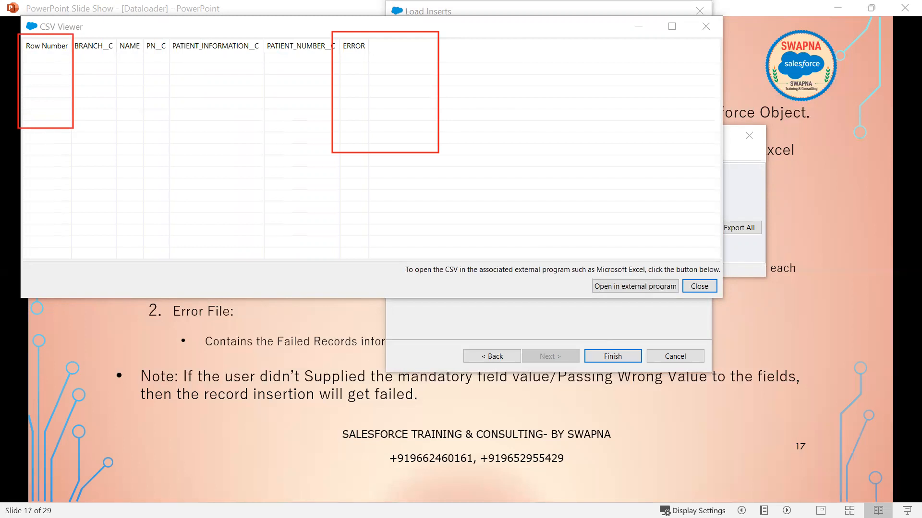
key("Escape")
- Close the Data Loader results and open insert_p from the Dataloader folder in Excel
left_click(706, 27)
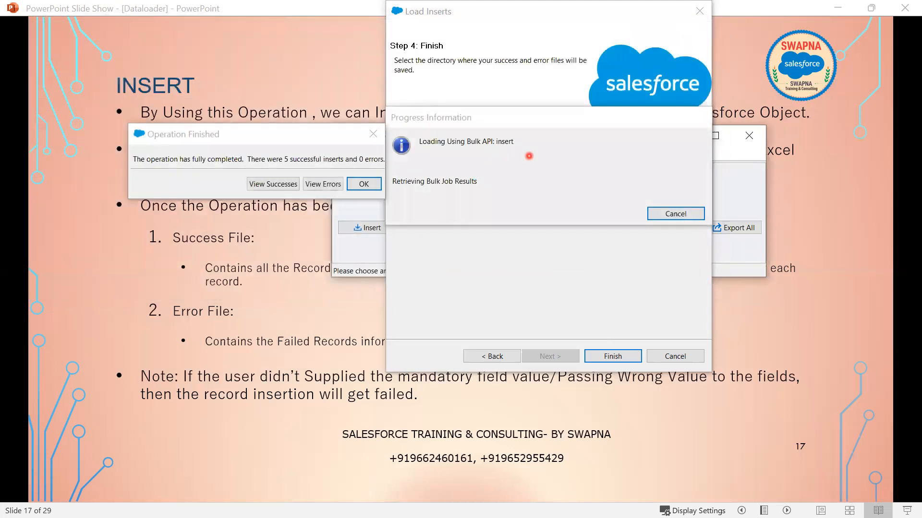
left_click(363, 184)
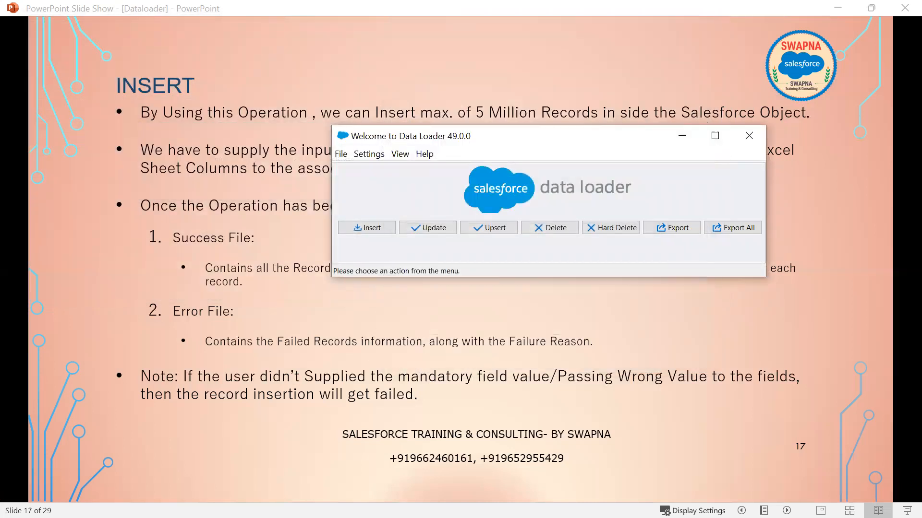
key("alt+Tab")
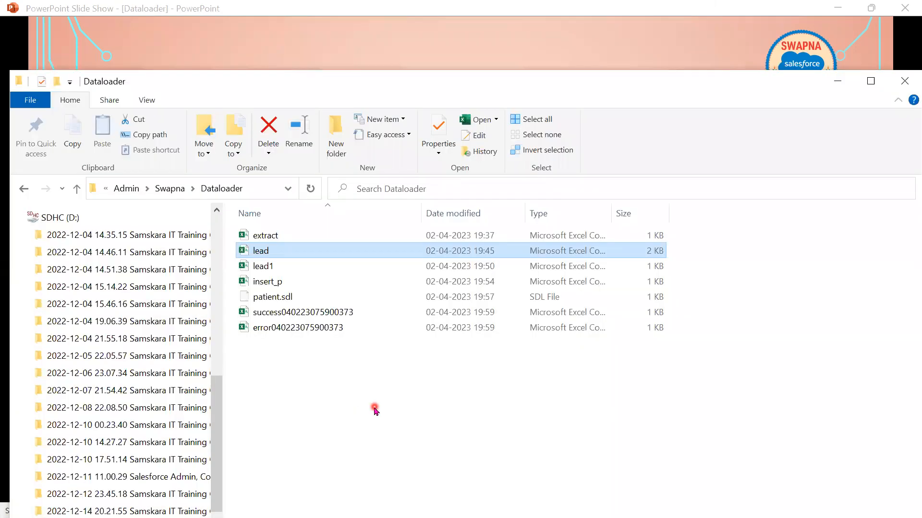
left_click(338, 313)
left_click(338, 326)
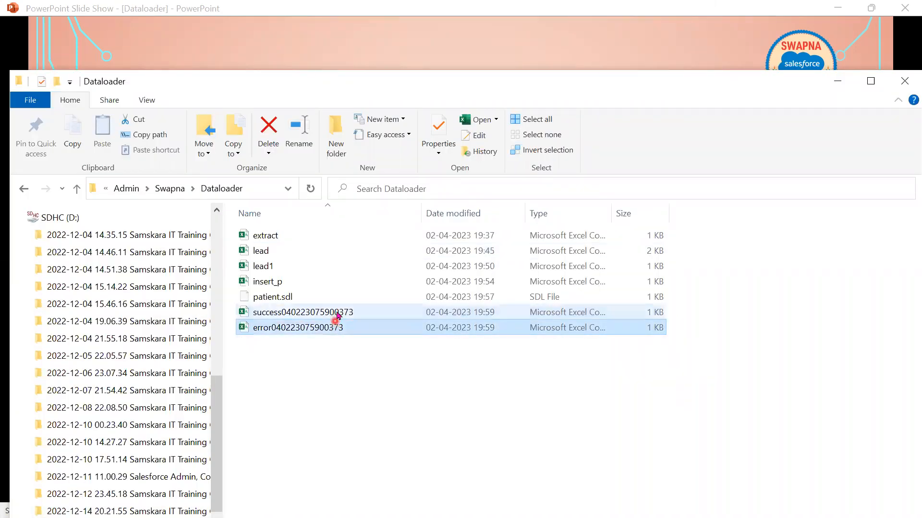
double_click(290, 283)
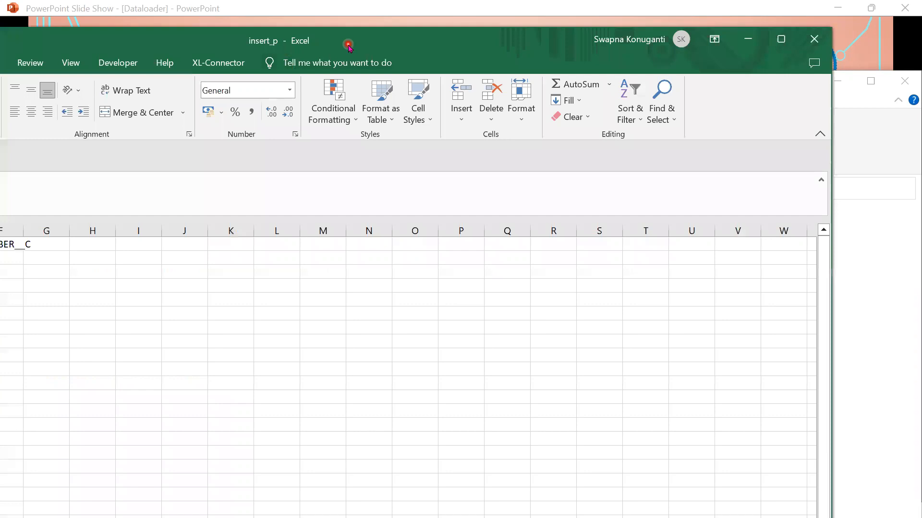
- Maximize Excel and autofit all insert_p columns to their contents
double_click(348, 43)
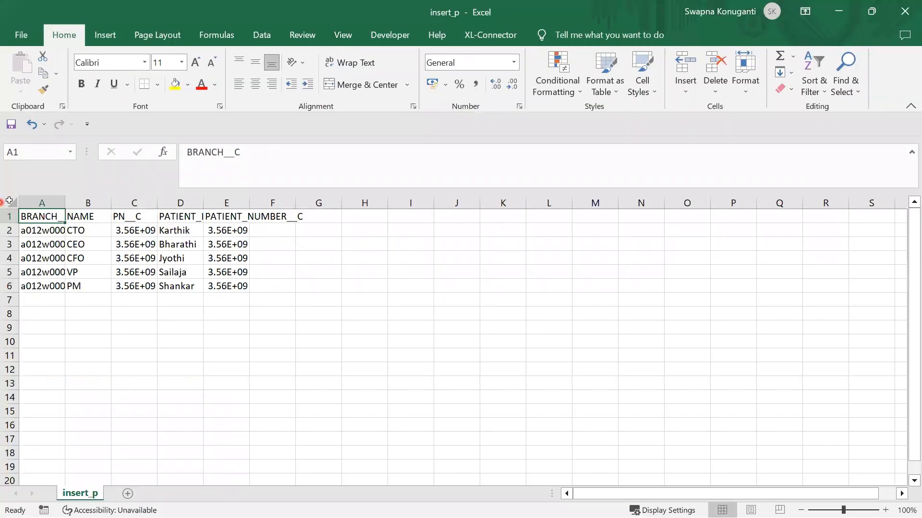
left_click(9, 200)
double_click(65, 202)
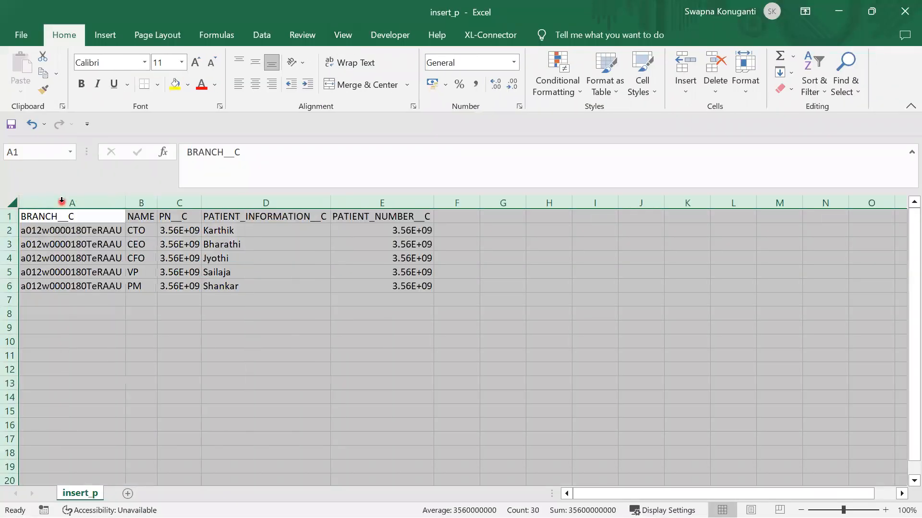
left_click(54, 259)
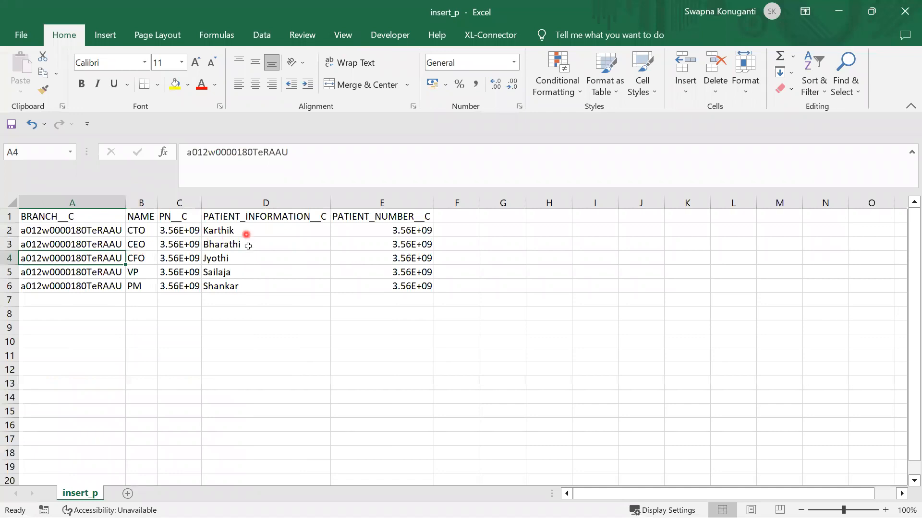
- Rename the first patient in cell D2 to 'Sibitha'
left_click(251, 230)
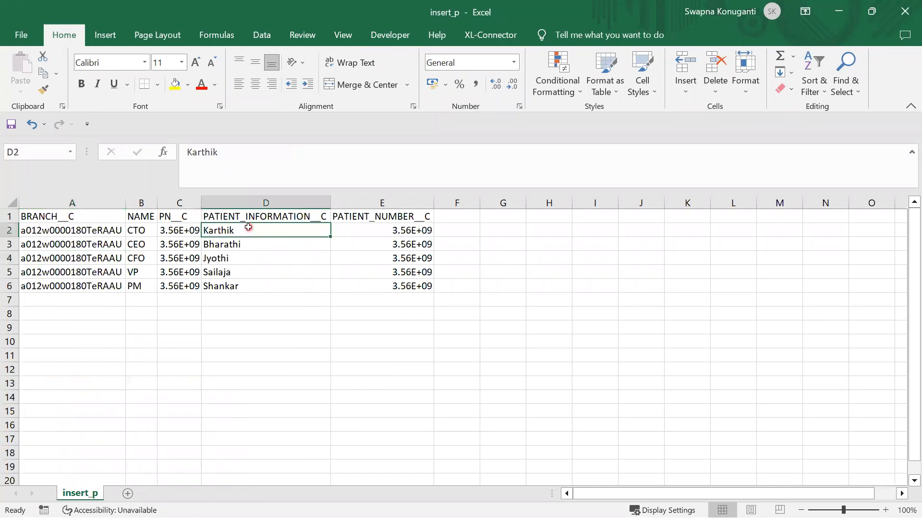
double_click(248, 227)
left_click_drag(248, 227, 157, 226)
type("Sibitha")
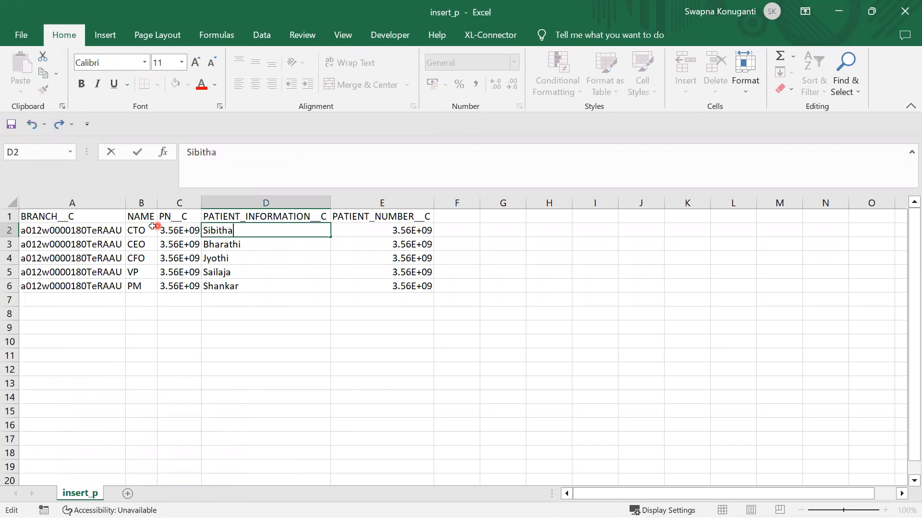
left_click(228, 242)
- Replace the second and third patient names in cells D3 and D4
double_click(228, 243)
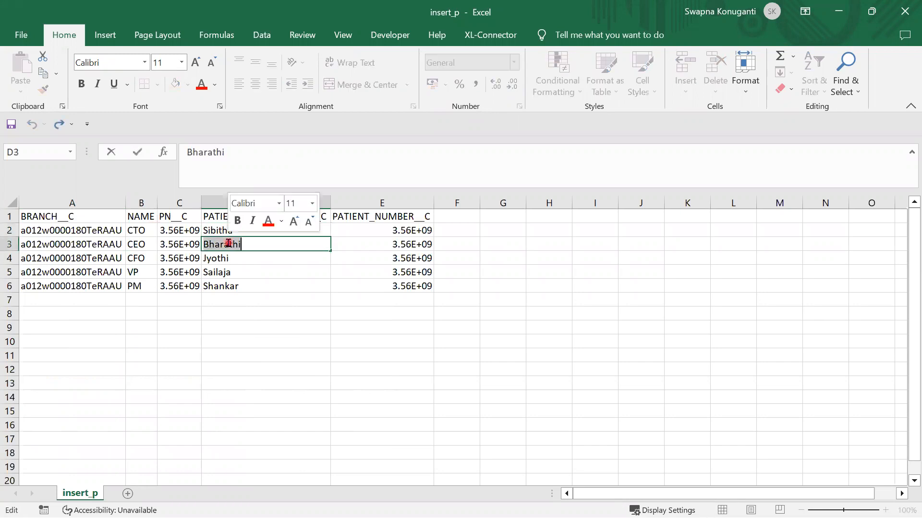
type("Naresh")
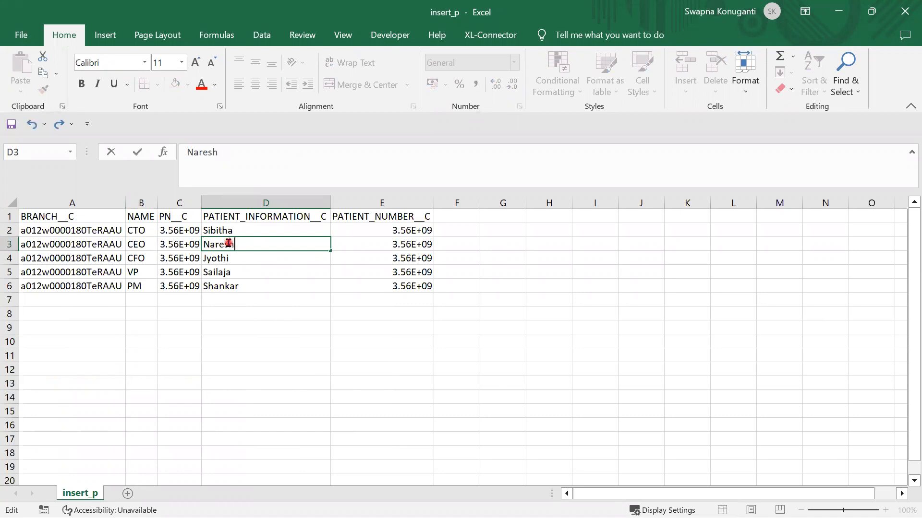
left_click(241, 255)
double_click(241, 256)
left_click_drag(241, 255, 196, 259)
type("Namage")
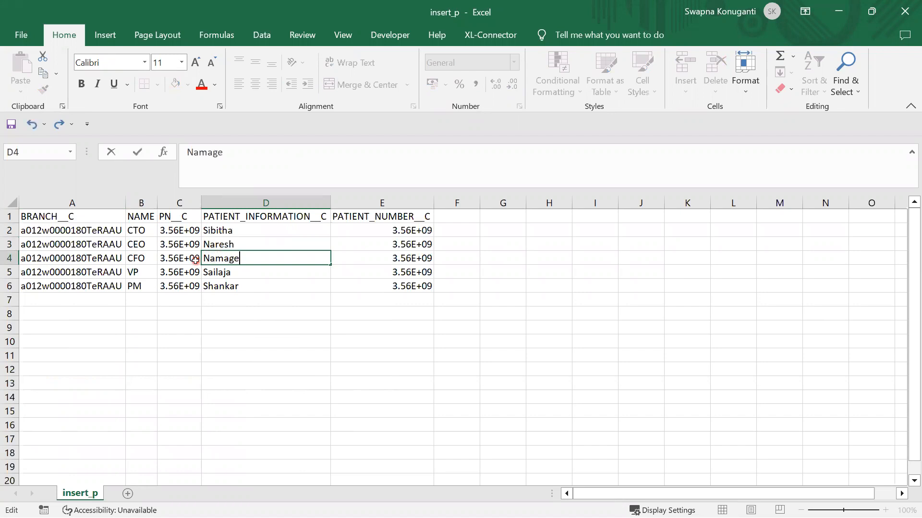
key("BackSpace")
key("BackSpace")
key("BackSpace")
key("BackSpace")
key("BackSpace")
type("agama")
key("BackSpace")
key("BackSpace")
type("man")
- Delete rows 5 and 6, removing the last two patient records
left_click(5, 272)
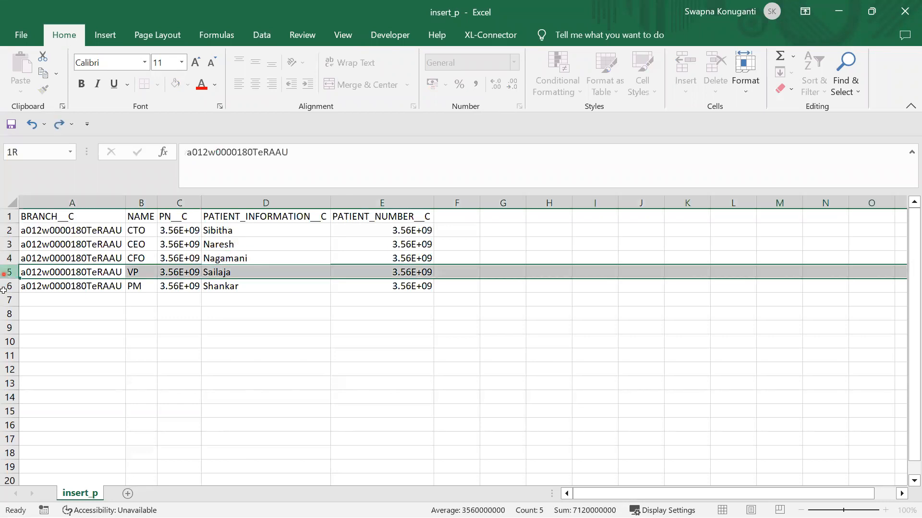
left_click_drag(3, 290, 5, 288)
right_click(5, 288)
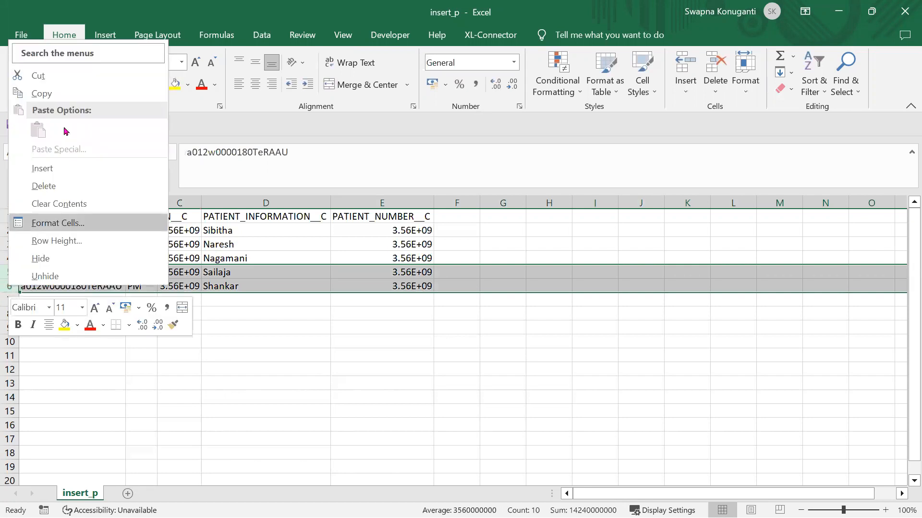
left_click(44, 186)
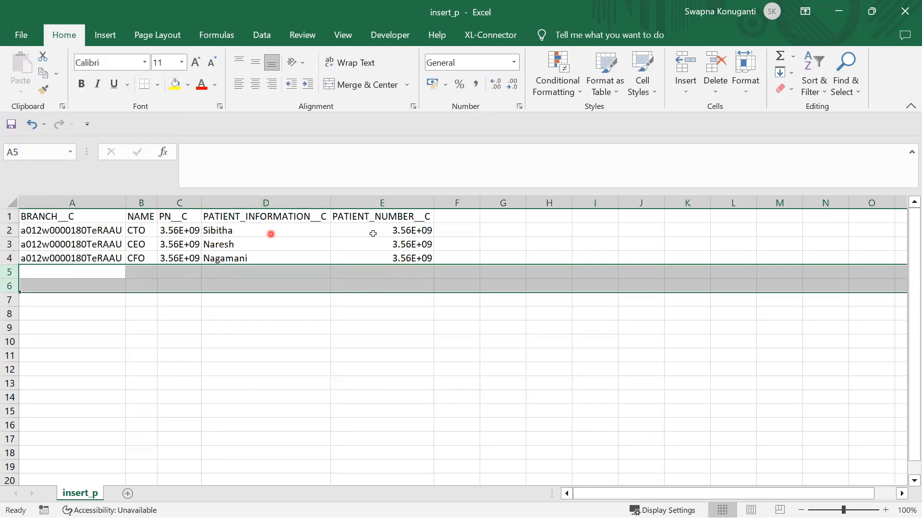
left_click(96, 245)
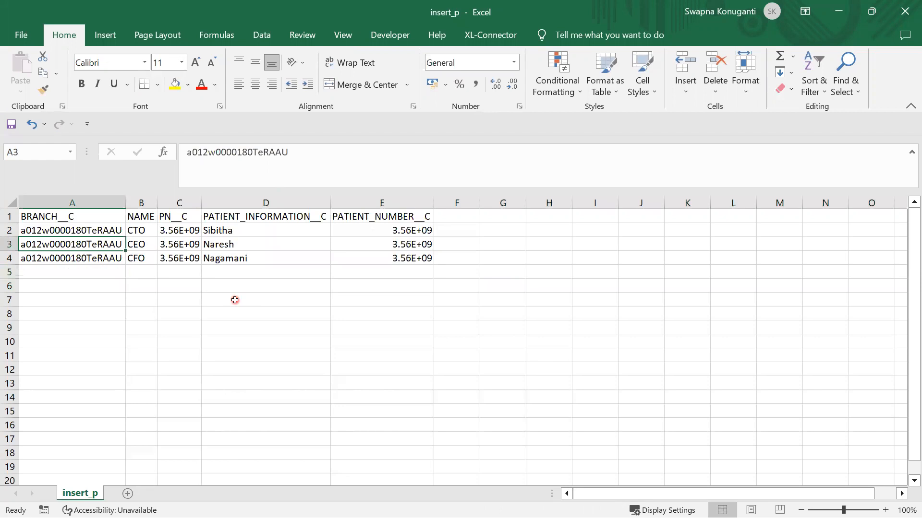
- Clear the second record's branch value in cell A3
key("Delete")
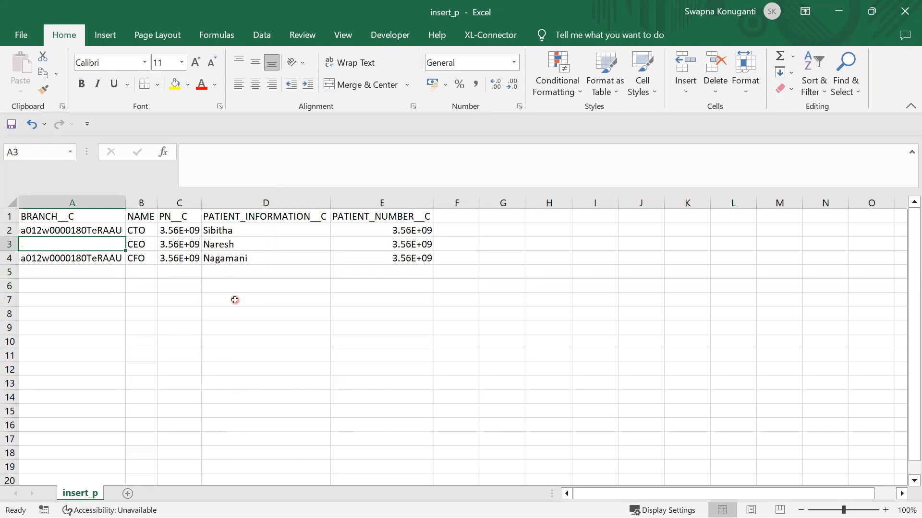
left_click(136, 246)
left_click(151, 259)
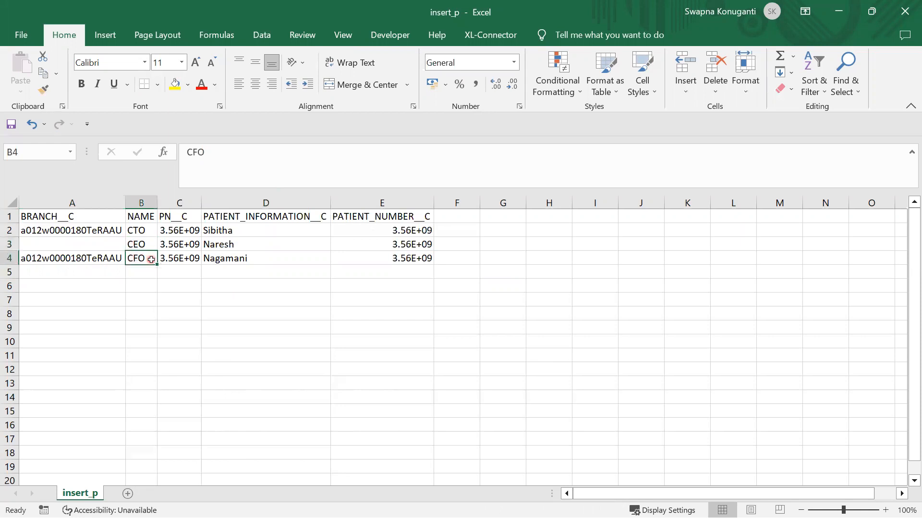
- Overload the NAME in B4 with a long random string, pasted again to lengthen it
double_click(147, 260)
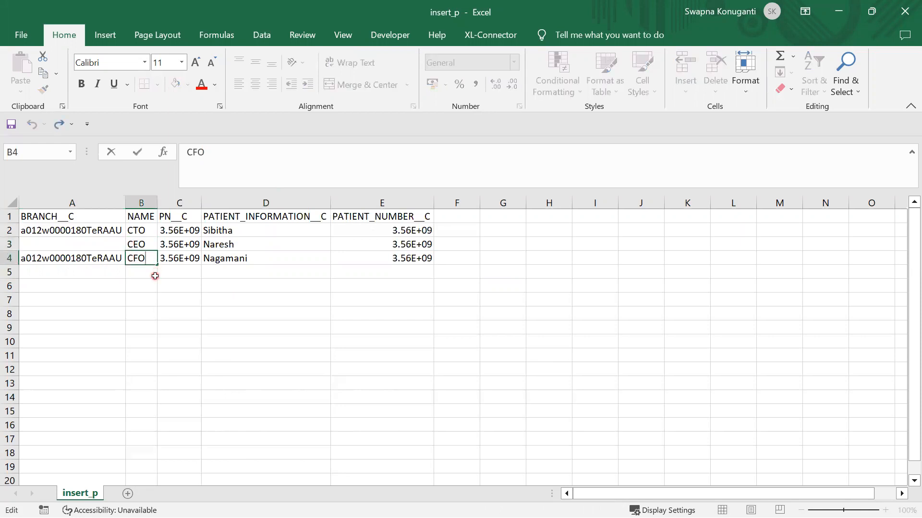
type("ghkgfdk")
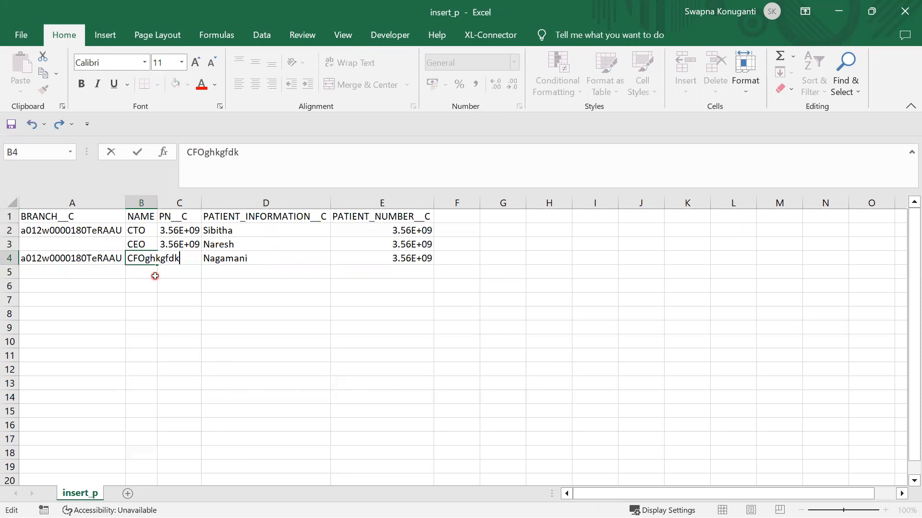
type("lfsdlfjsldfjsdfhshdfsdfsdjfhs")
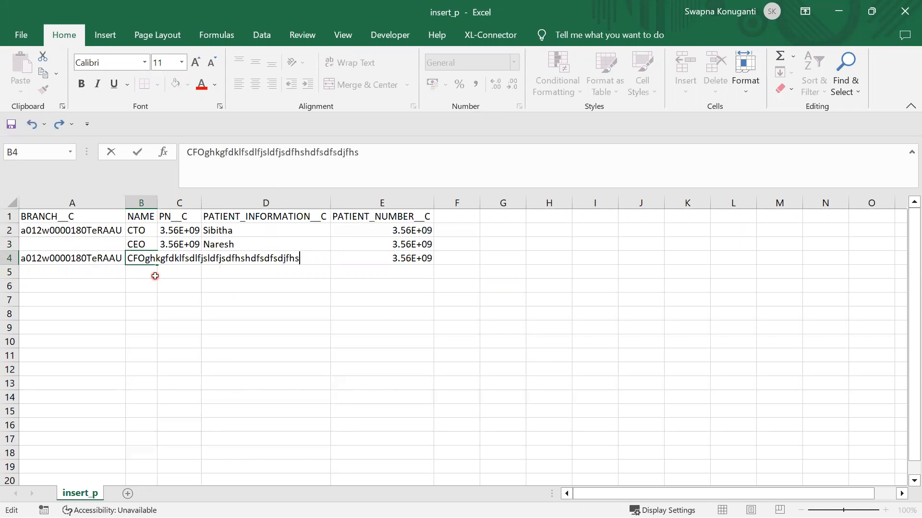
type("jkdfhsjdfhsdjfhsldhfskdjfhskdjfhsjkdhfjsdfhskdfhsd")
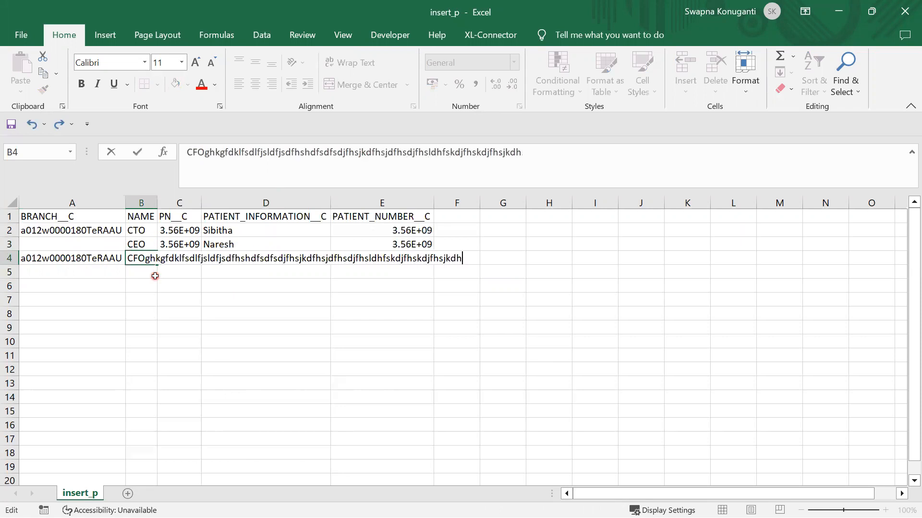
left_click(308, 327)
left_click(133, 257)
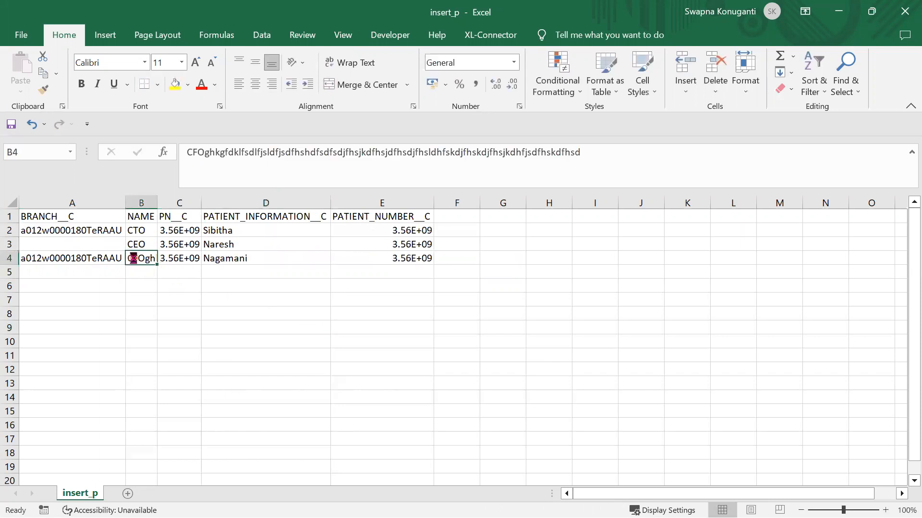
key("ctrl+c")
left_click(598, 156)
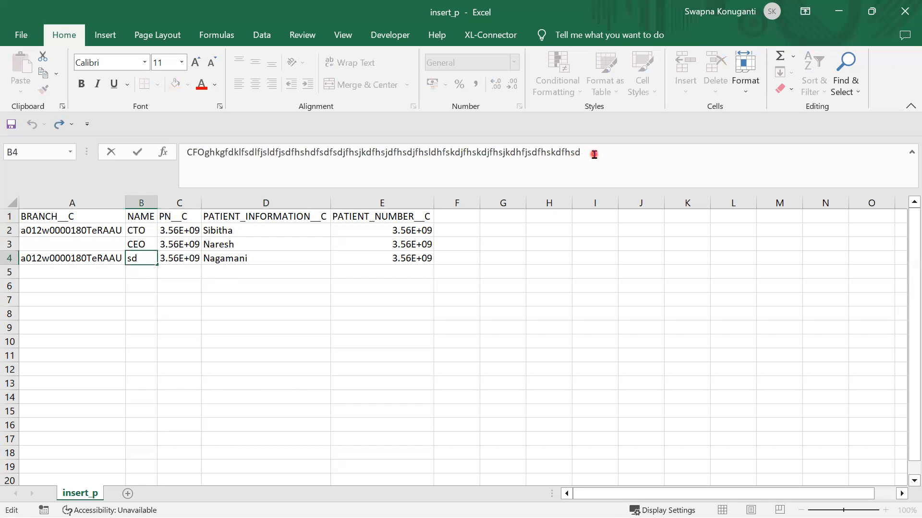
left_click_drag(593, 155, 139, 152)
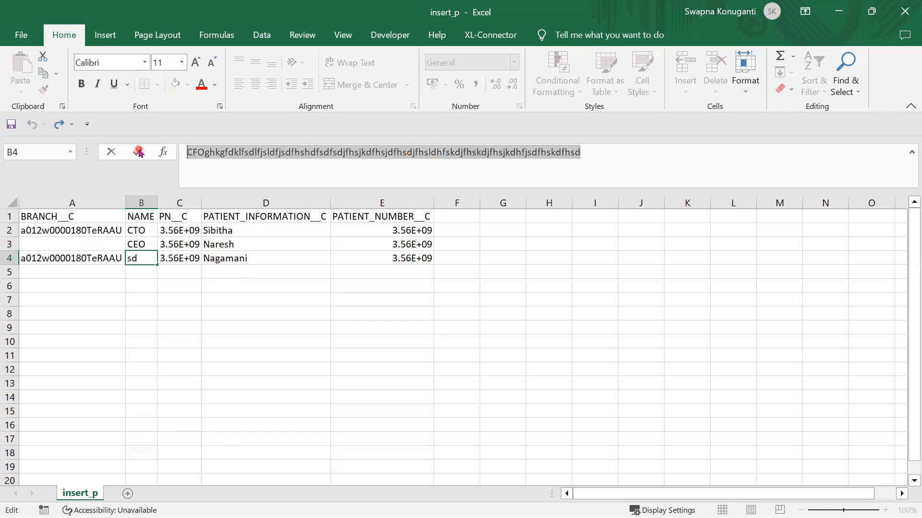
left_click(594, 153)
key("ctrl+v")
key("ctrl+v")
key("ctrl+v")
key("ctrl+v")
key("ctrl+v")
key("ctrl+v")
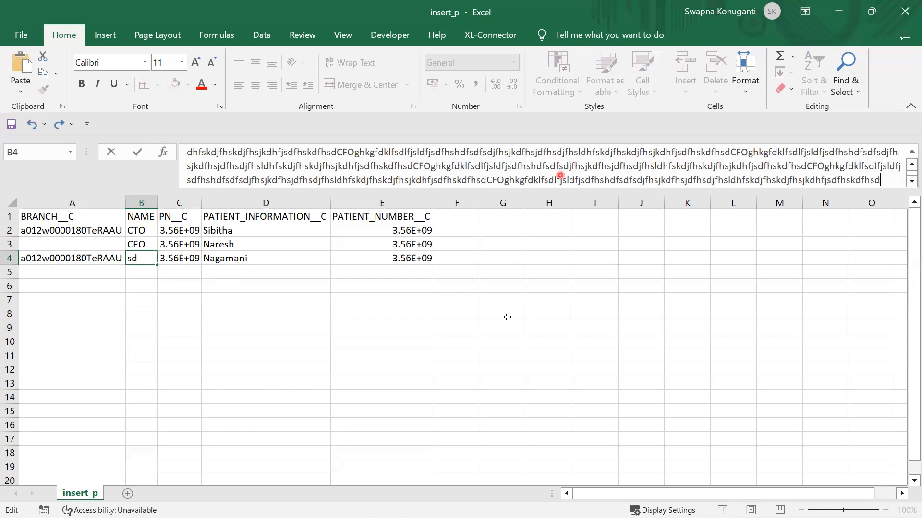
left_click(507, 318)
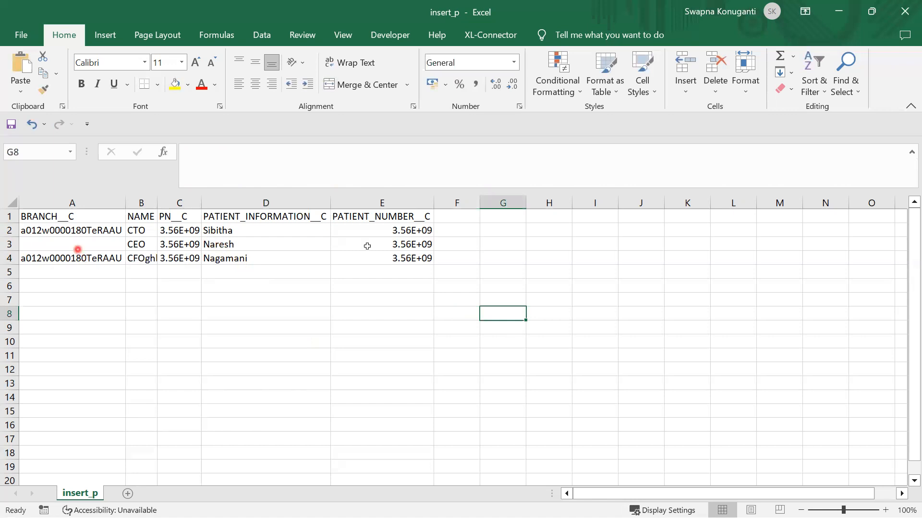
- Close Excel, saving the changes to insert_p.csv
left_click(905, 11)
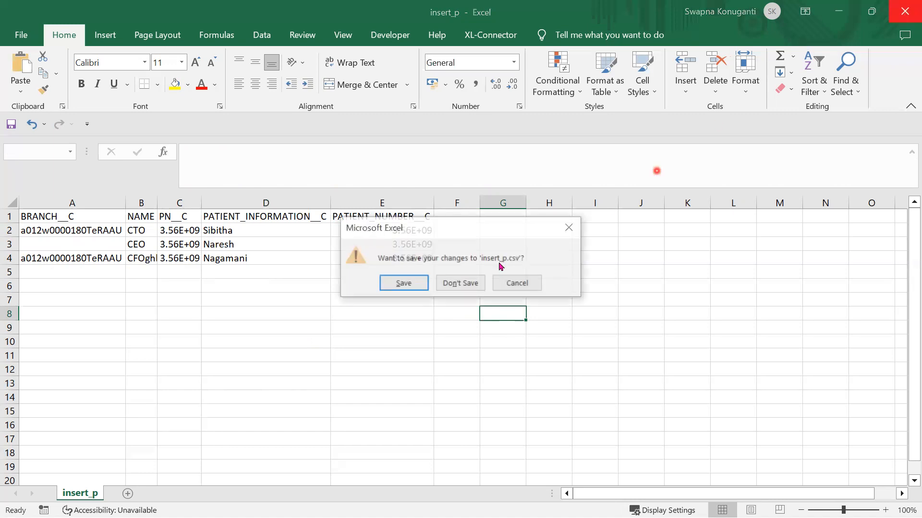
left_click(396, 283)
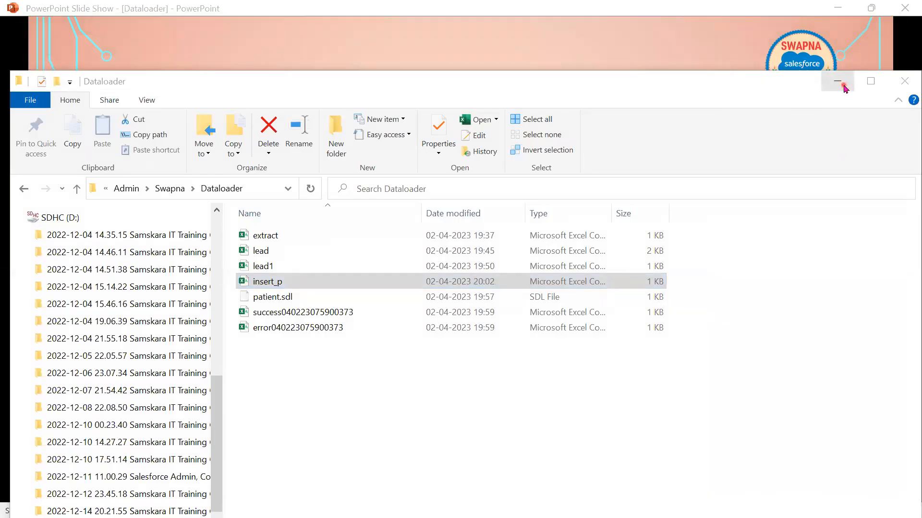
left_click(837, 81)
- Start a Patient insert using insert_p.csv and initialize the 3-record load
left_click(374, 232)
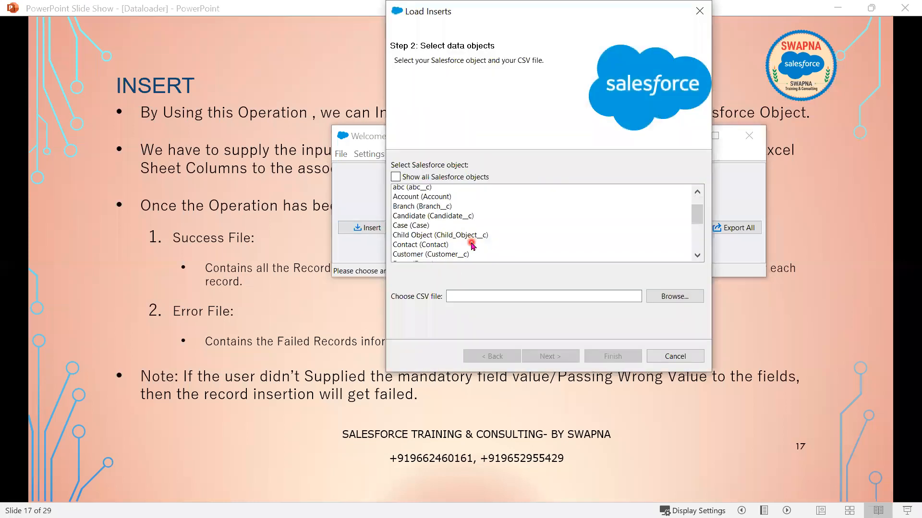
scroll(472, 246, "down", 4)
left_click(442, 240)
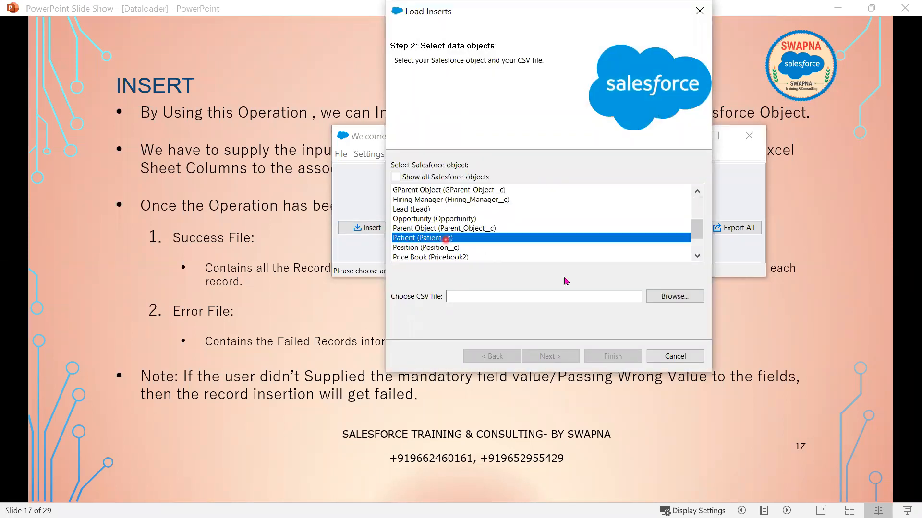
left_click(673, 298)
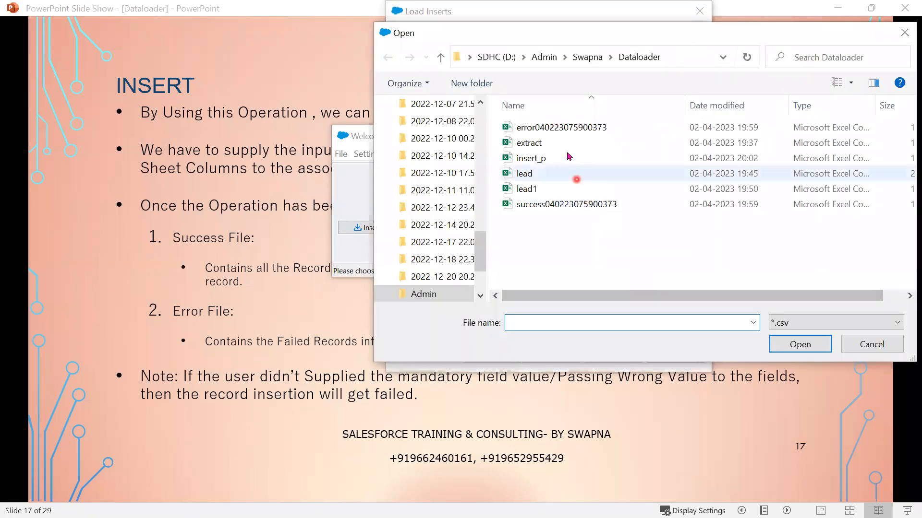
left_click(595, 158)
left_click(787, 343)
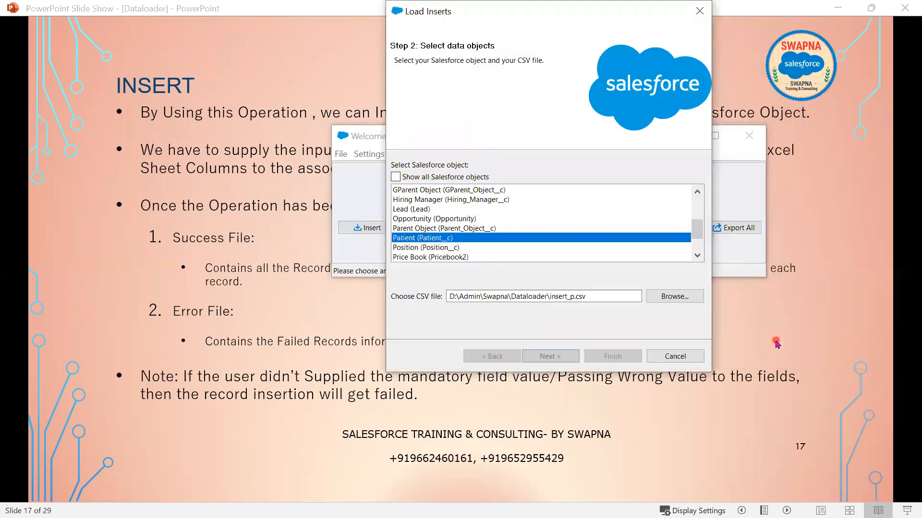
left_click(553, 356)
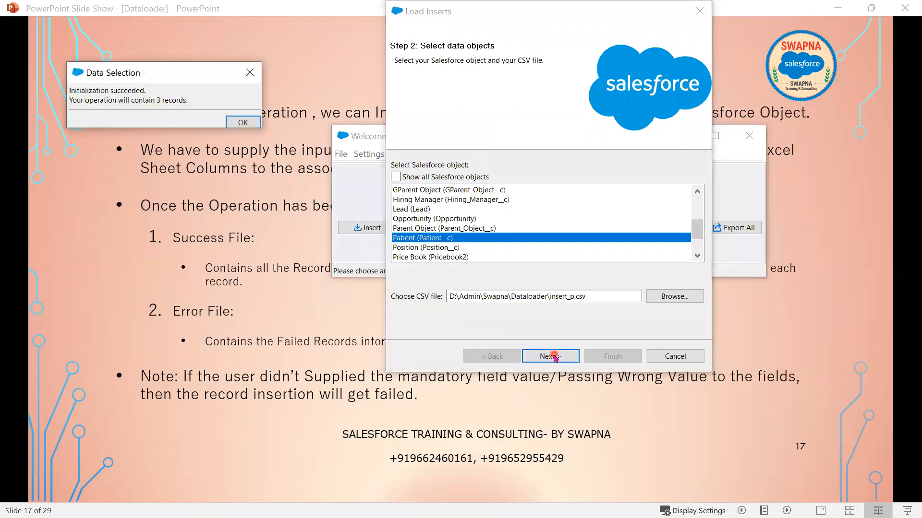
left_click(232, 124)
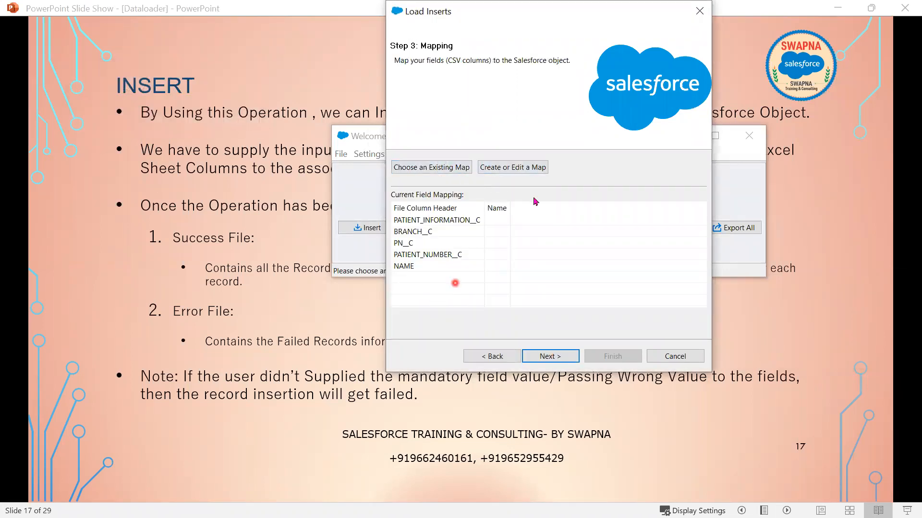
- Apply the saved patient.sdl field mapping and finish the wizard
left_click(418, 168)
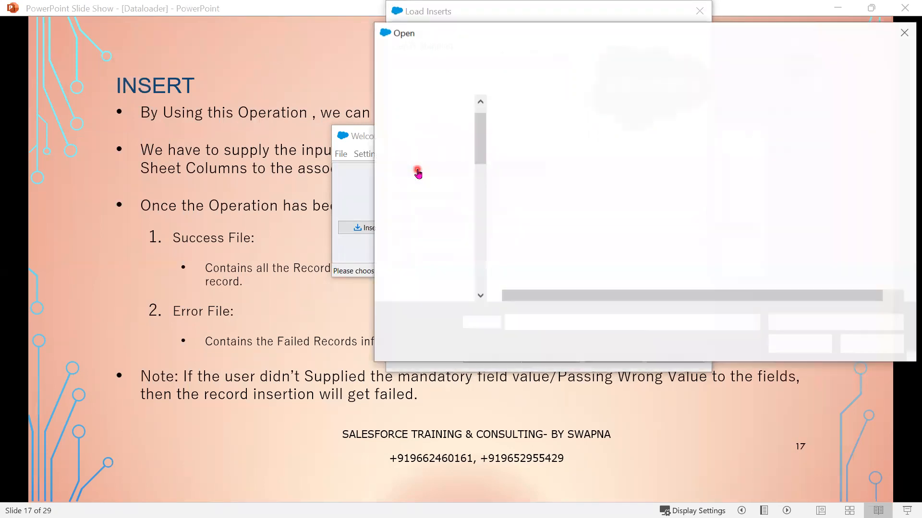
left_click(613, 207)
left_click(806, 344)
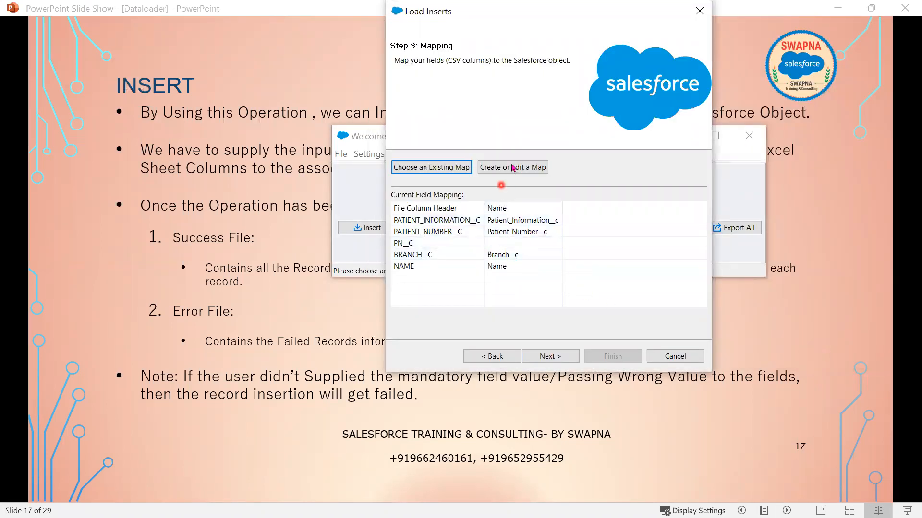
left_click(446, 173)
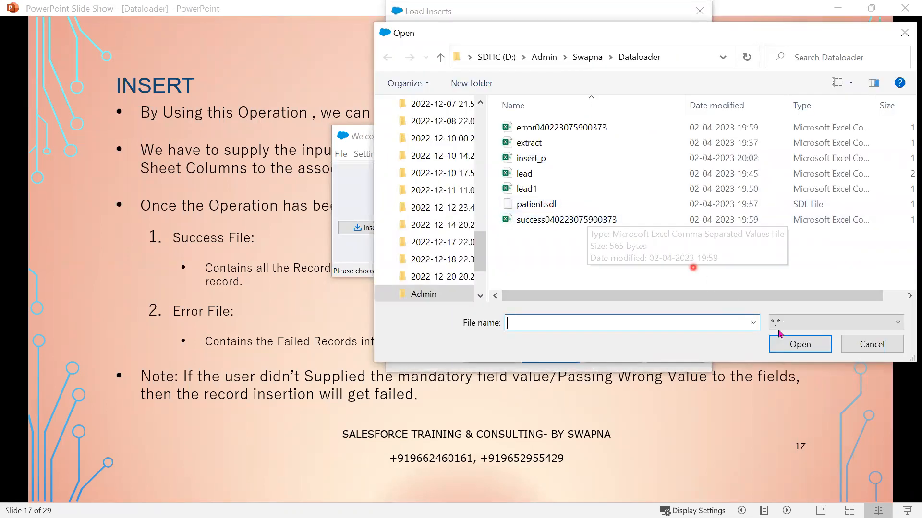
left_click(874, 344)
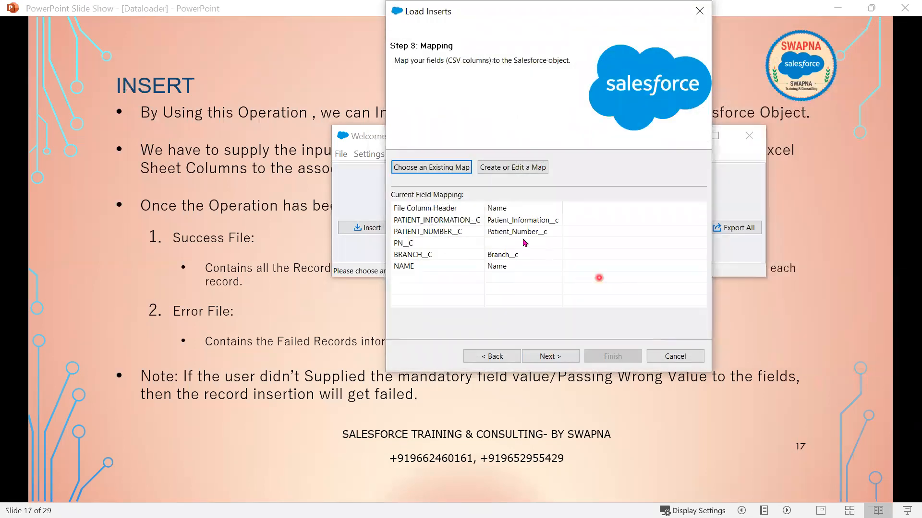
left_click(551, 356)
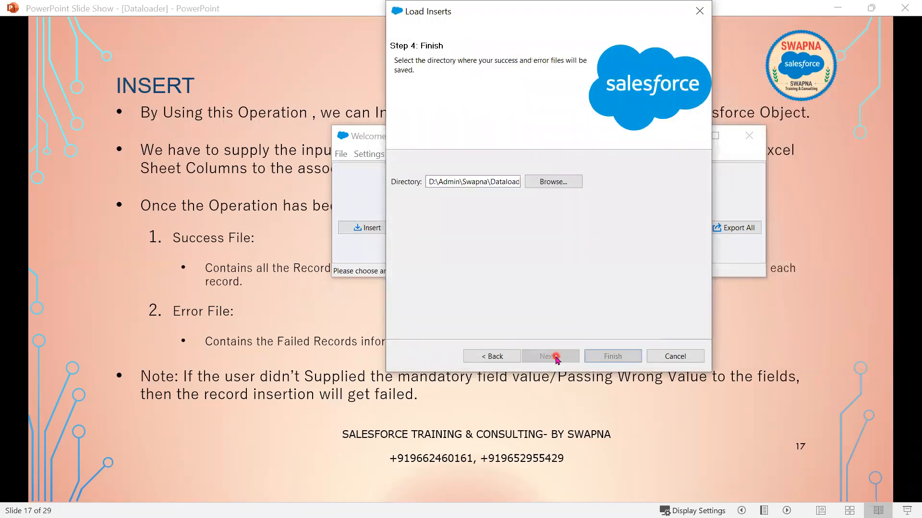
left_click(607, 360)
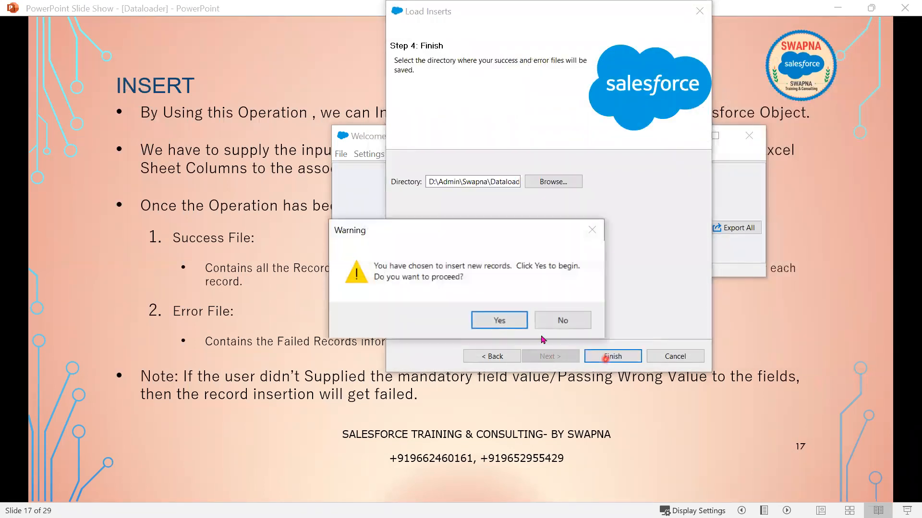
- Confirm the insert, check the one successful record, then open the two failed records
left_click(490, 320)
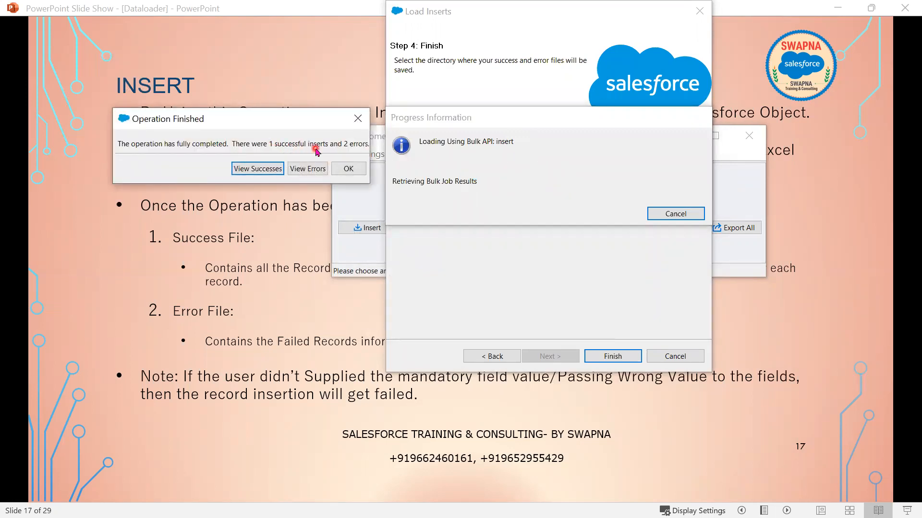
left_click(257, 169)
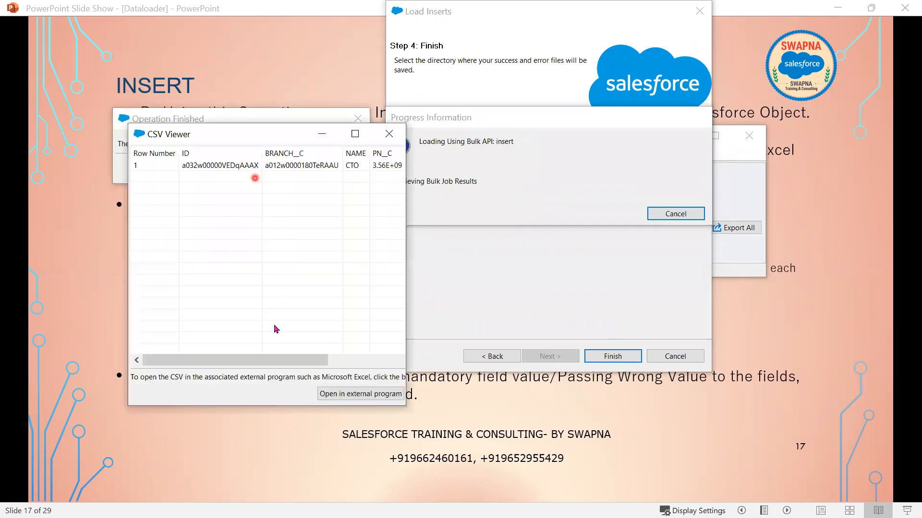
left_click_drag(257, 360, 583, 330)
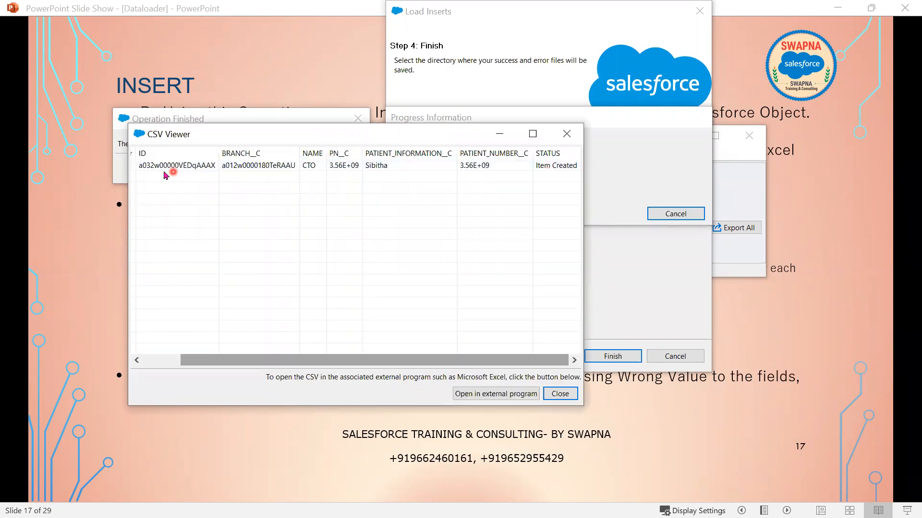
left_click(566, 134)
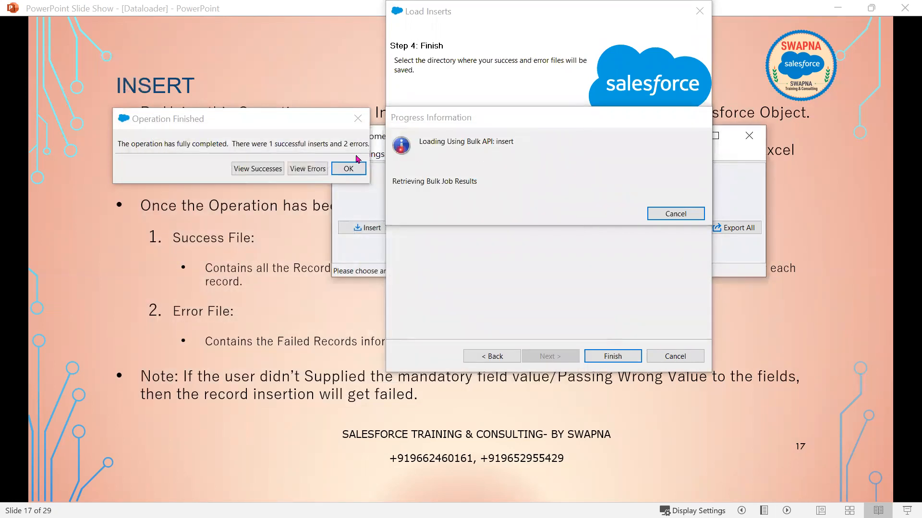
left_click(312, 172)
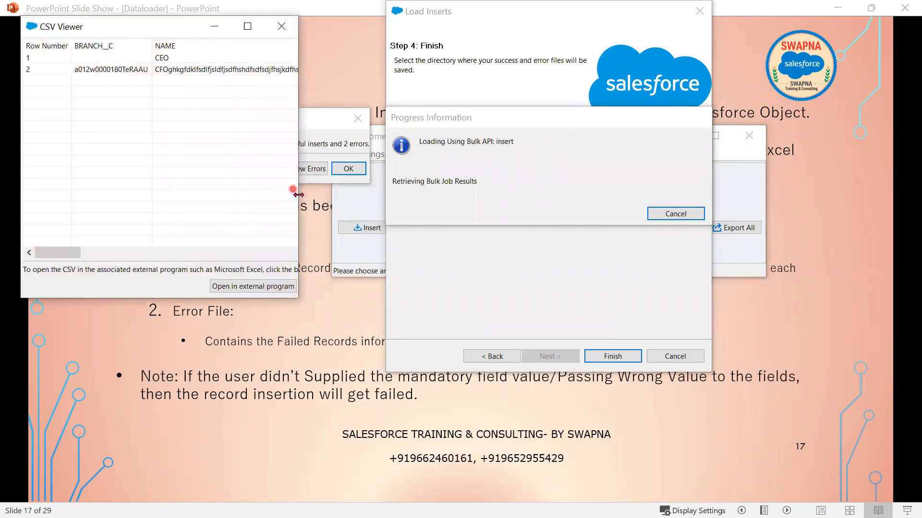
- Read the ERROR column for missing Branch__c and too-long name, then close the results
left_click_drag(299, 196, 772, 271)
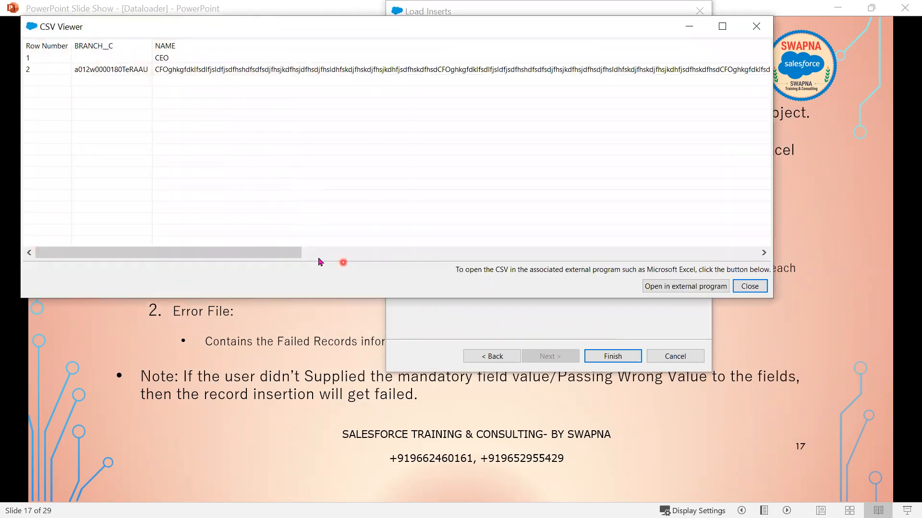
left_click_drag(282, 252, 590, 263)
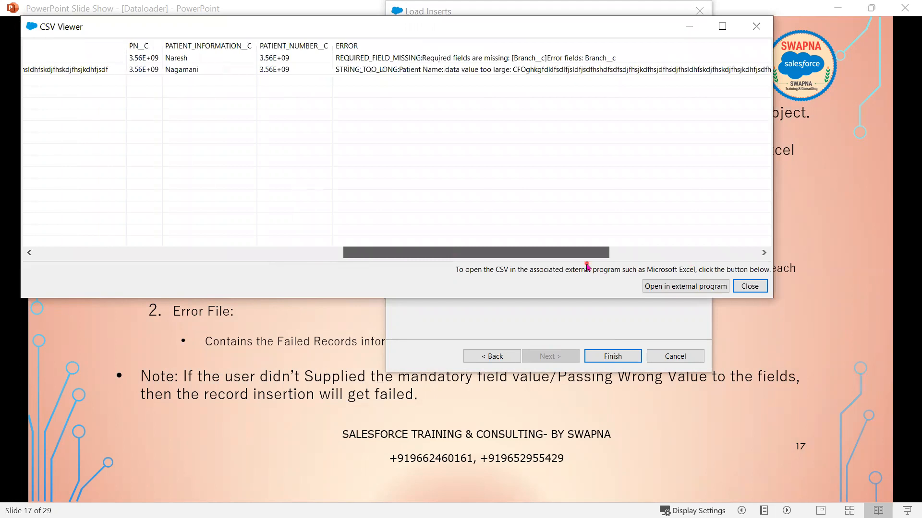
left_click(530, 57)
left_click_drag(497, 252, 435, 259)
left_click(360, 58)
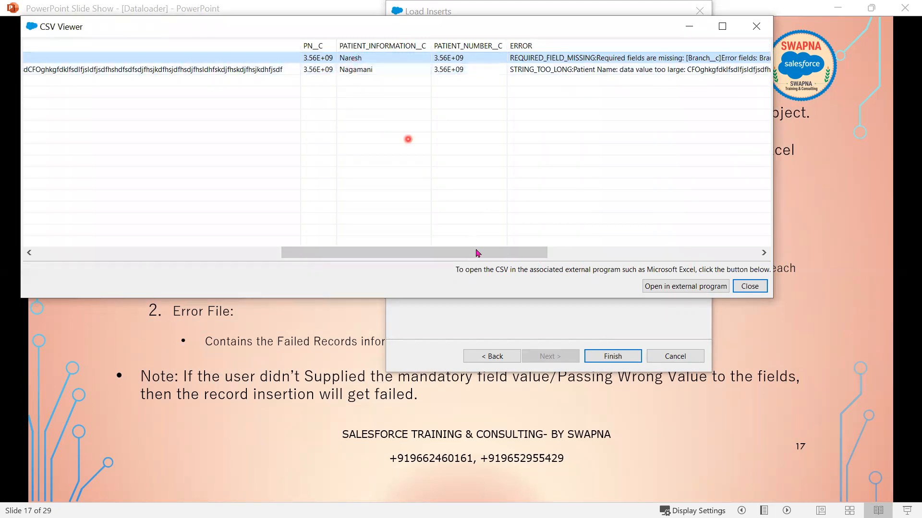
left_click_drag(475, 252, 459, 61)
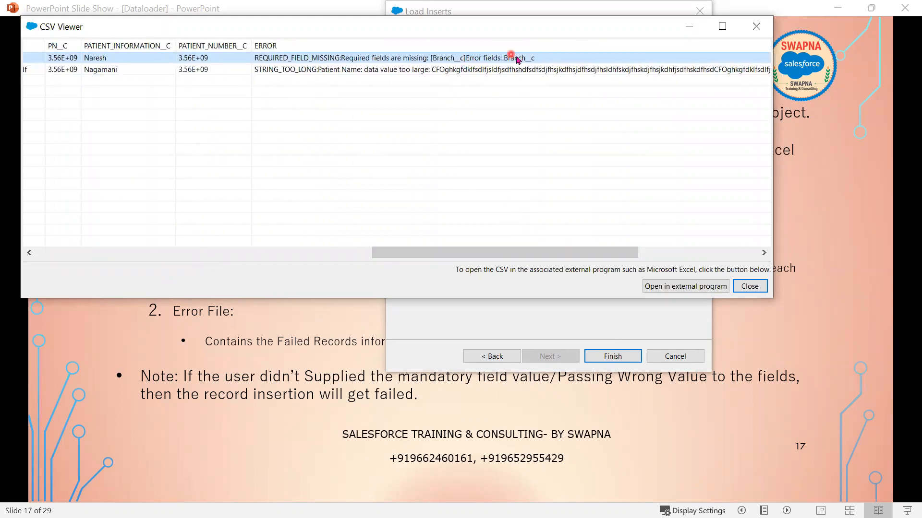
left_click_drag(531, 255, 325, 73)
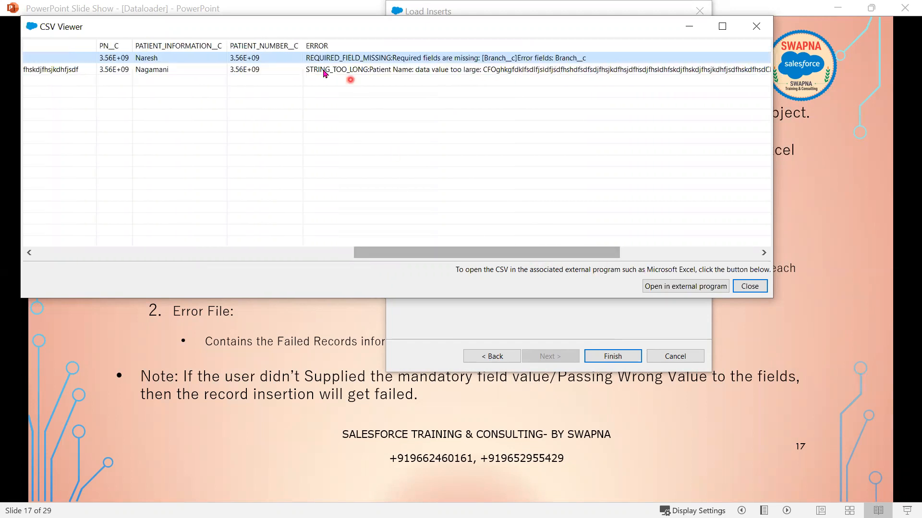
left_click_drag(521, 258, 567, 275)
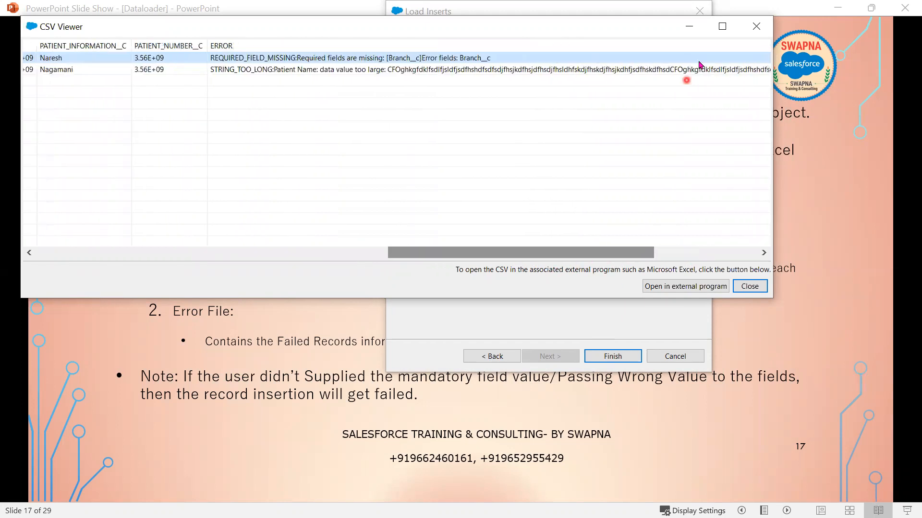
left_click(756, 26)
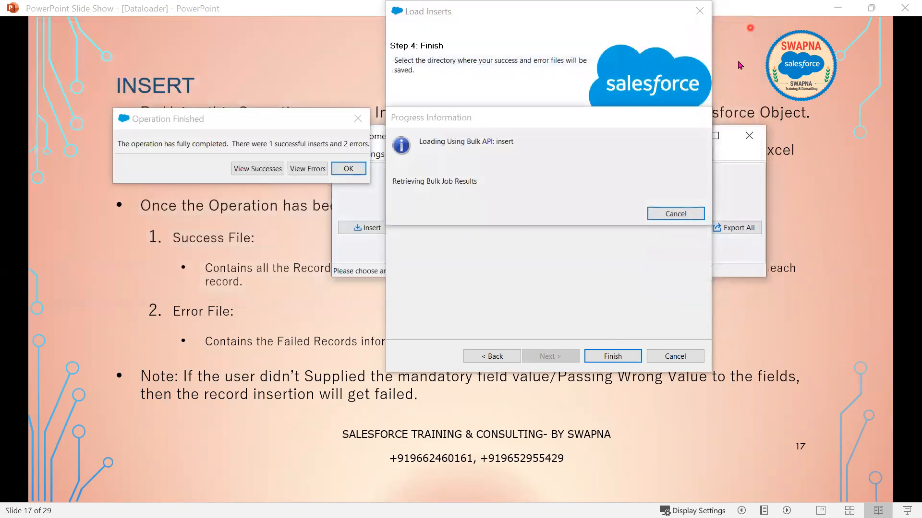
left_click(349, 169)
- In Data Loader settings, turn off Bulk API and allow truncation of long values
left_click(369, 153)
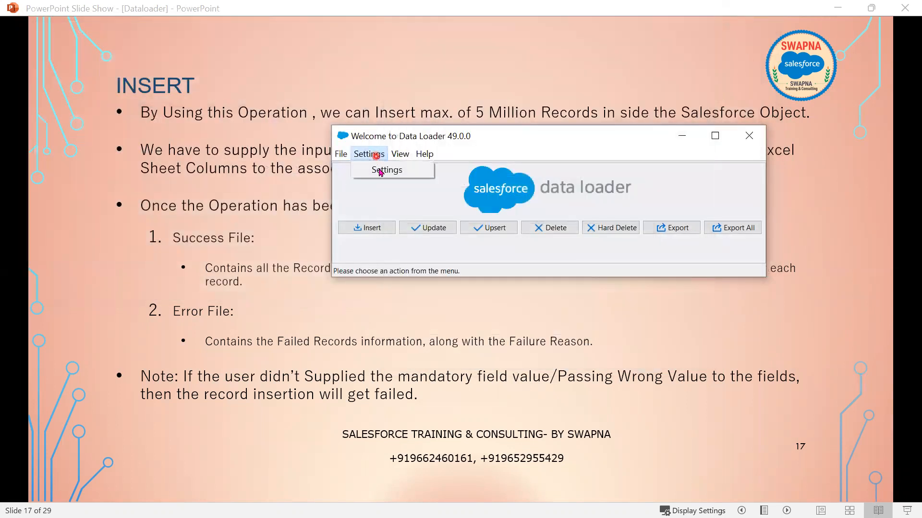
left_click(379, 171)
left_click(271, 350)
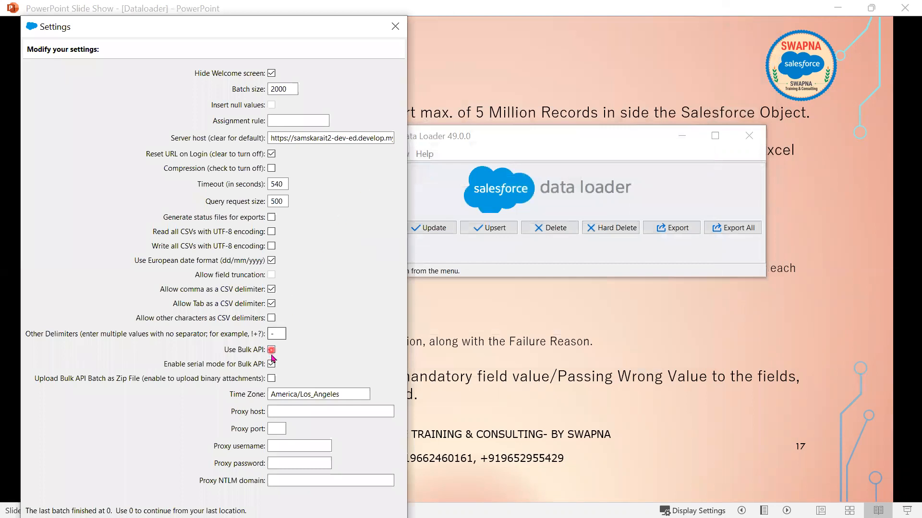
left_click(272, 349)
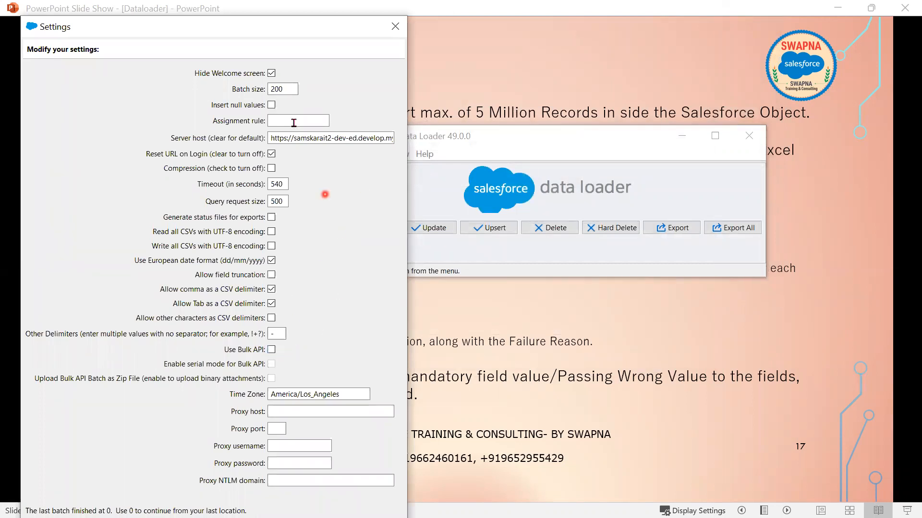
left_click(272, 289)
left_click(272, 275)
left_click(352, 44)
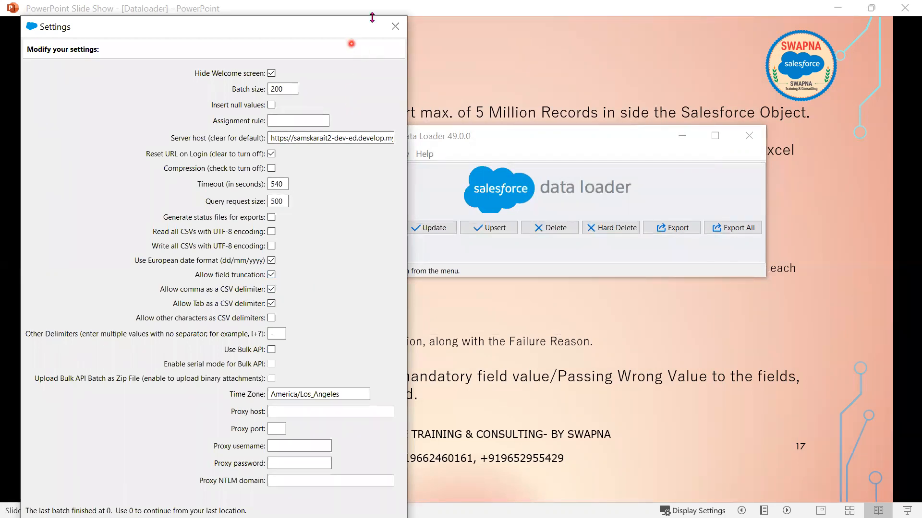
left_click(395, 26)
- Reopen the settings, untick Bulk API again and reposition the settings window
left_click(359, 150)
left_click(392, 173)
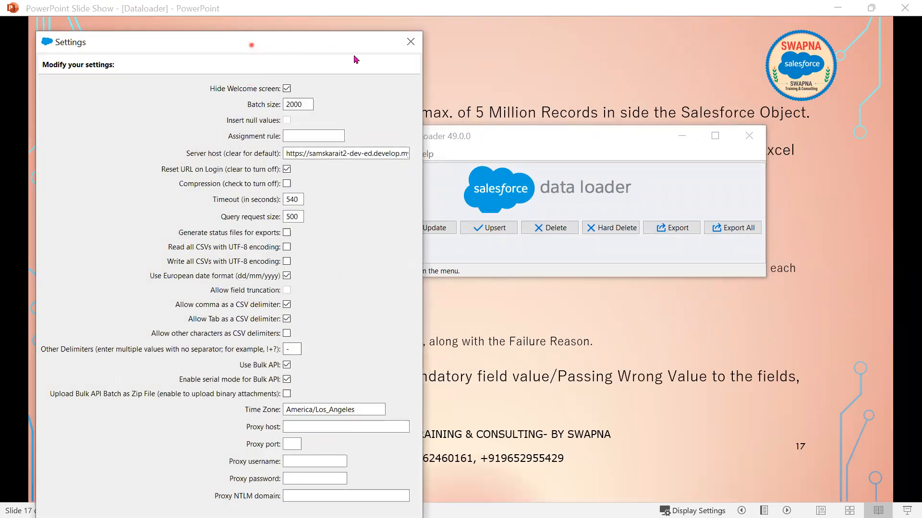
left_click(286, 366)
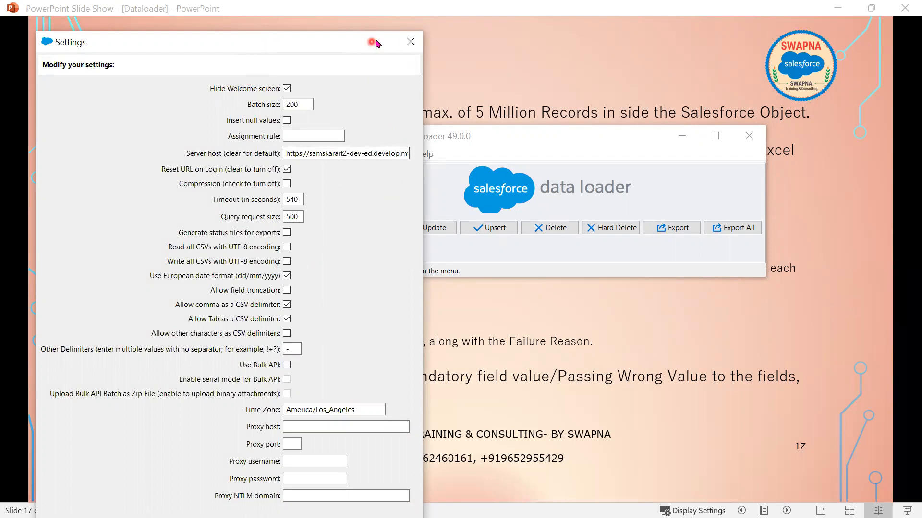
left_click_drag(377, 44, 586, 13)
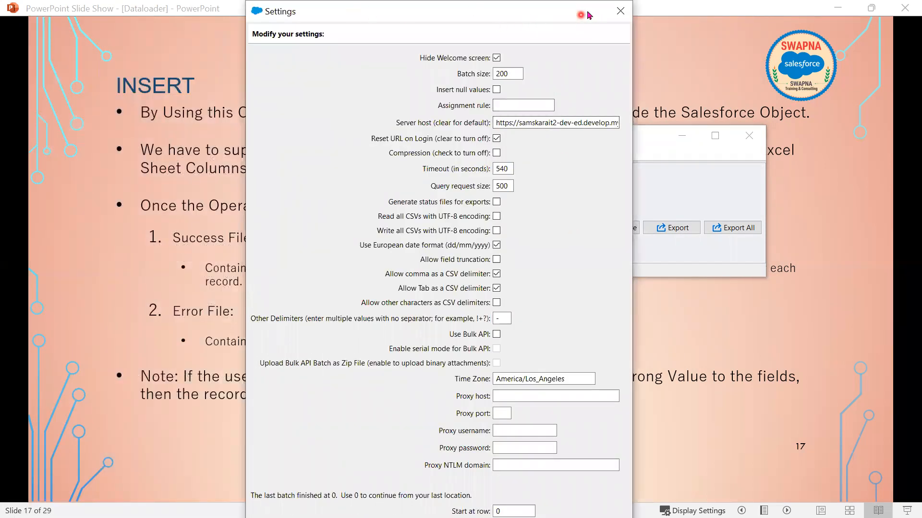
left_click_drag(538, 6, 574, 55)
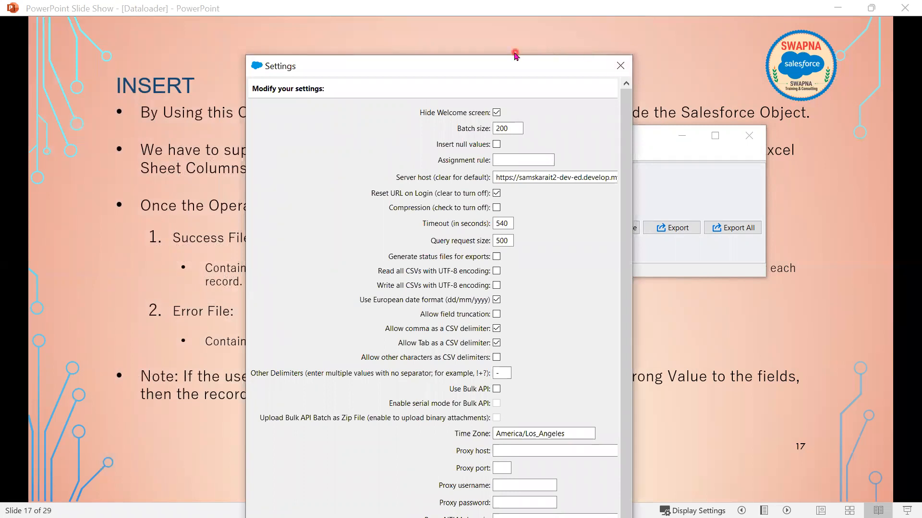
left_click_drag(513, 56, 345, 61)
scroll(360, 179, "down", 10)
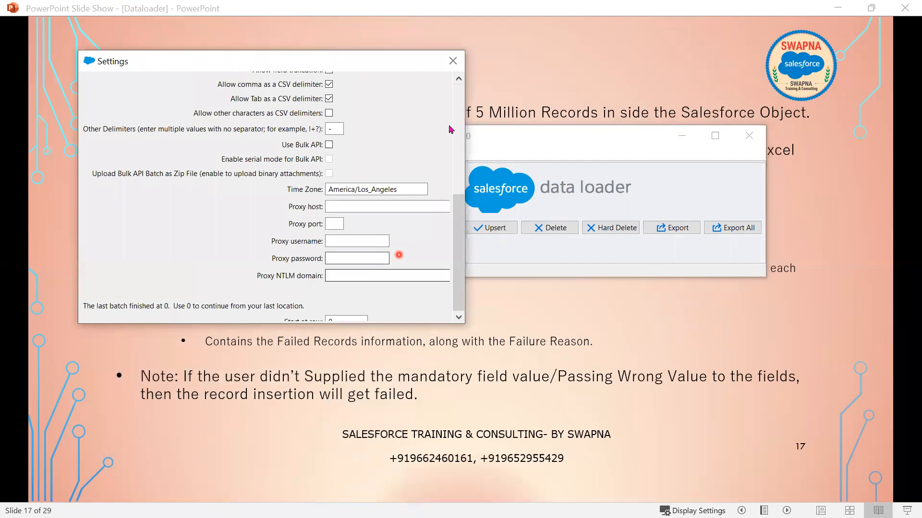
left_click(453, 61)
- Review the settings again, including the Proxy NTLM domain field, then exit the slide show
left_click(368, 154)
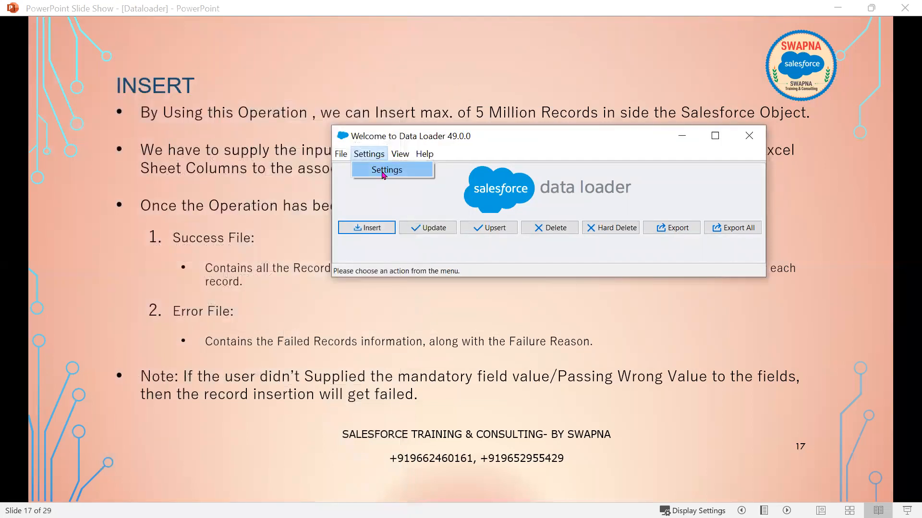
left_click(384, 172)
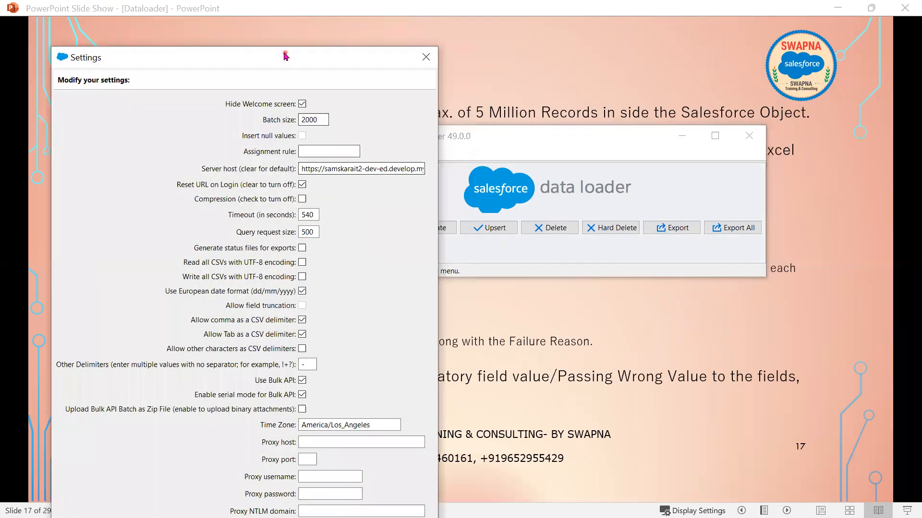
left_click(426, 57)
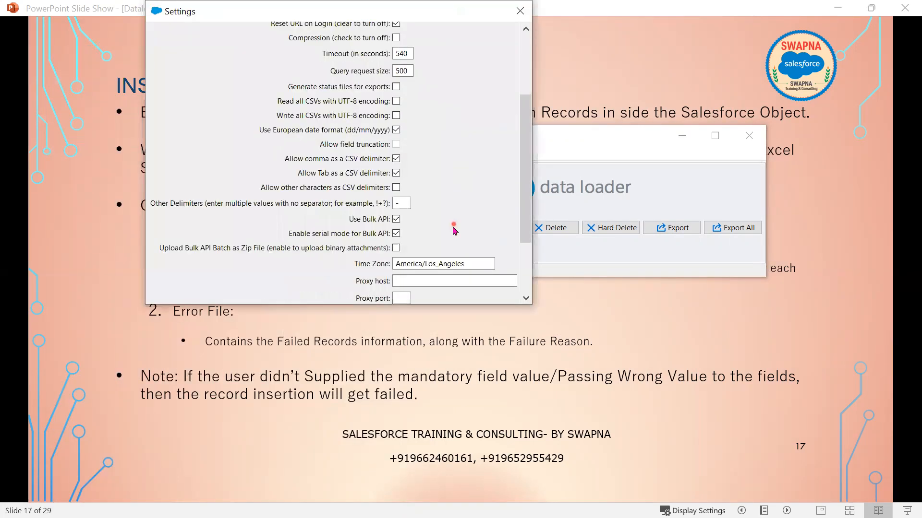
scroll(526, 302, "down", 3)
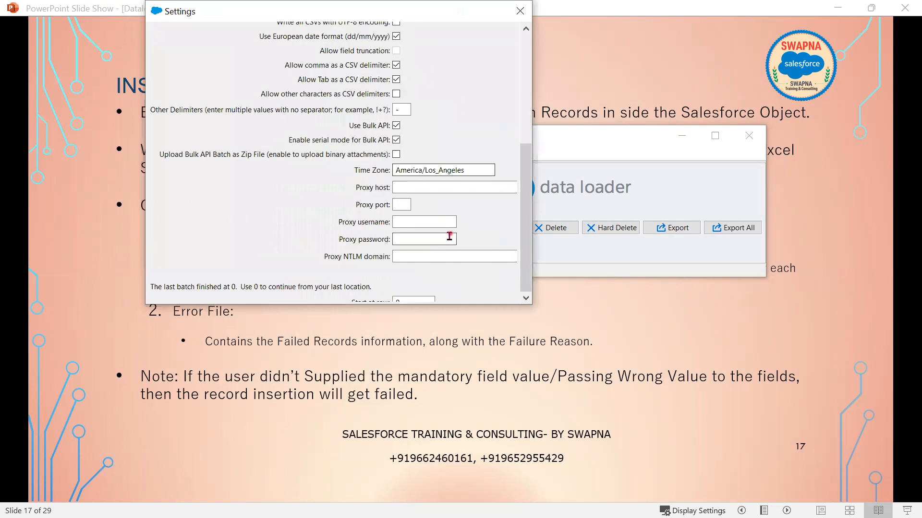
left_click(423, 298)
left_click(413, 258)
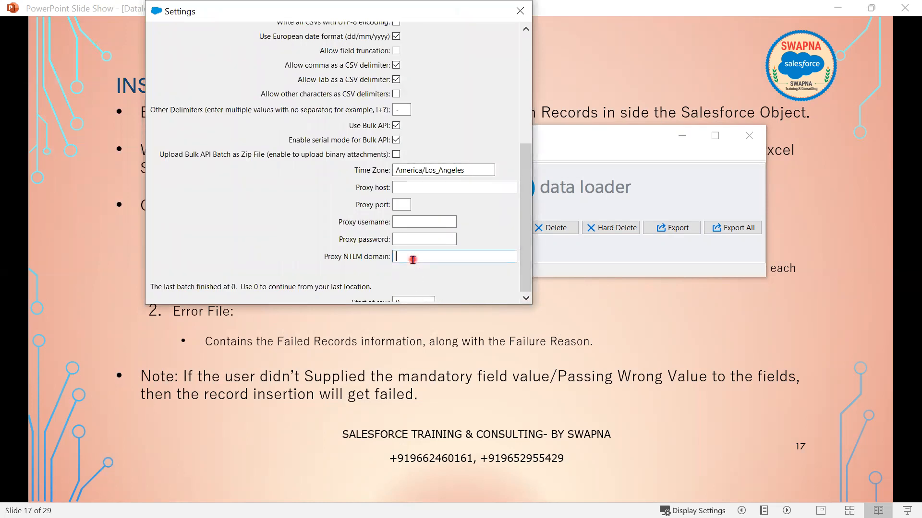
key("Tab")
scroll(428, 259, "up", 5)
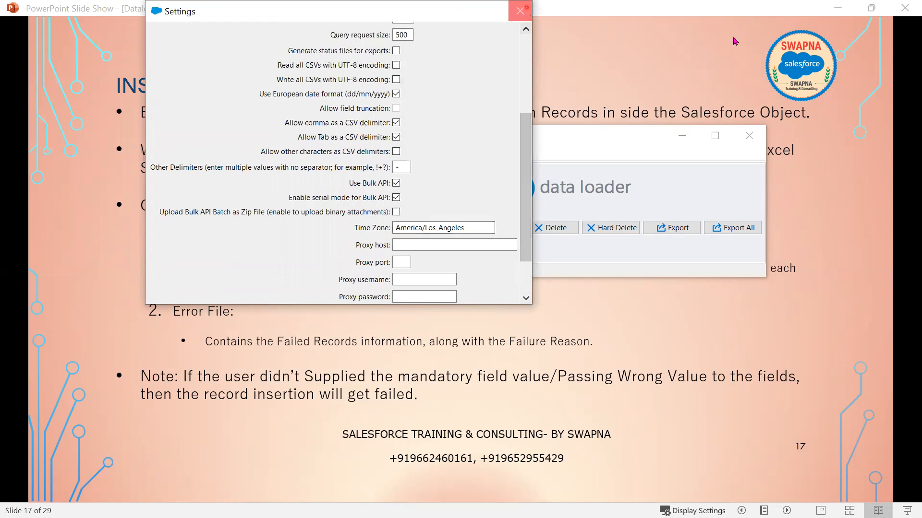
left_click(520, 11)
left_click(837, 7)
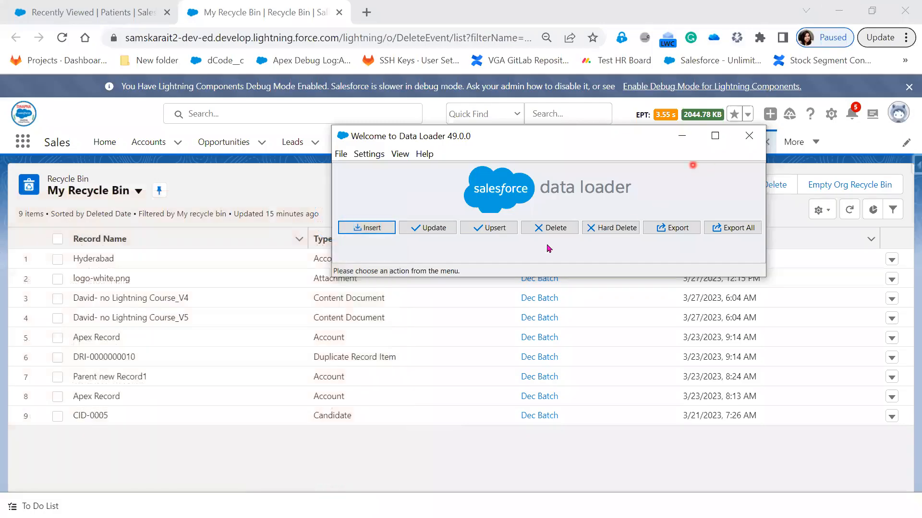
- Uncheck Use Bulk API in the Data Loader settings and save them
left_click(368, 154)
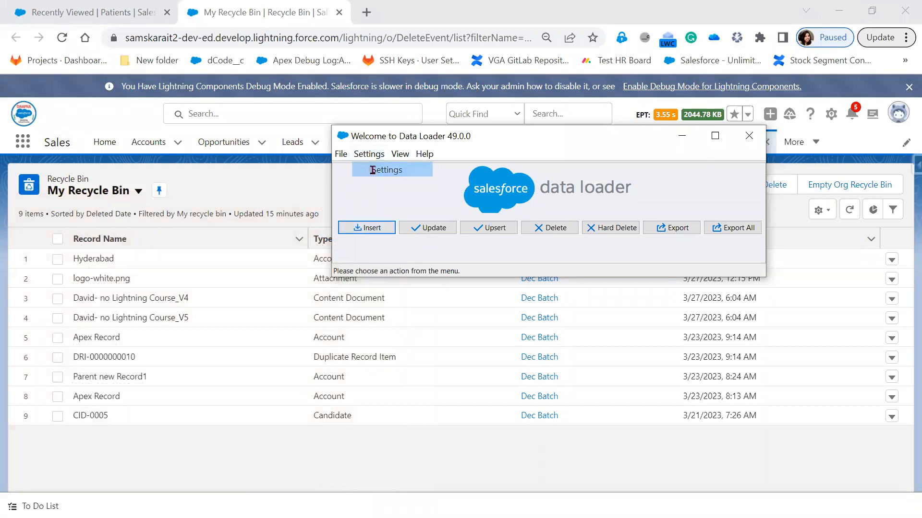
left_click(372, 169)
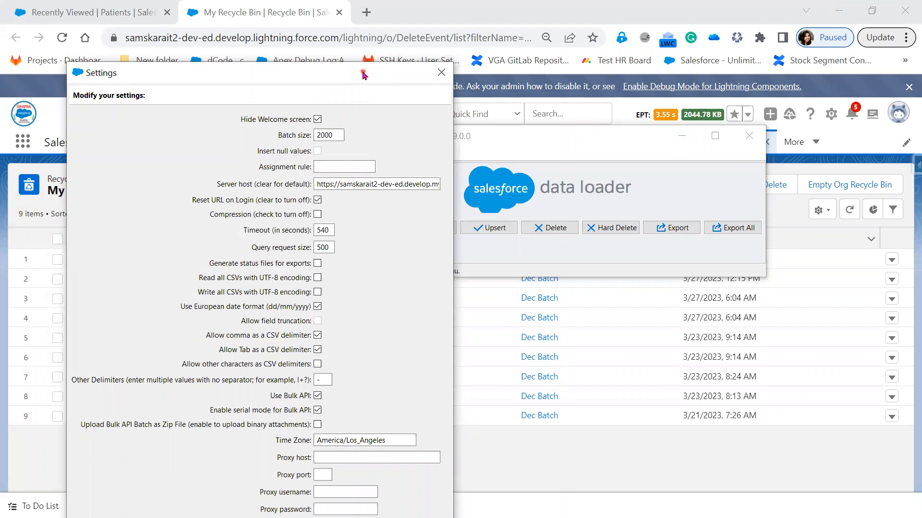
left_click_drag(364, 75, 512, 13)
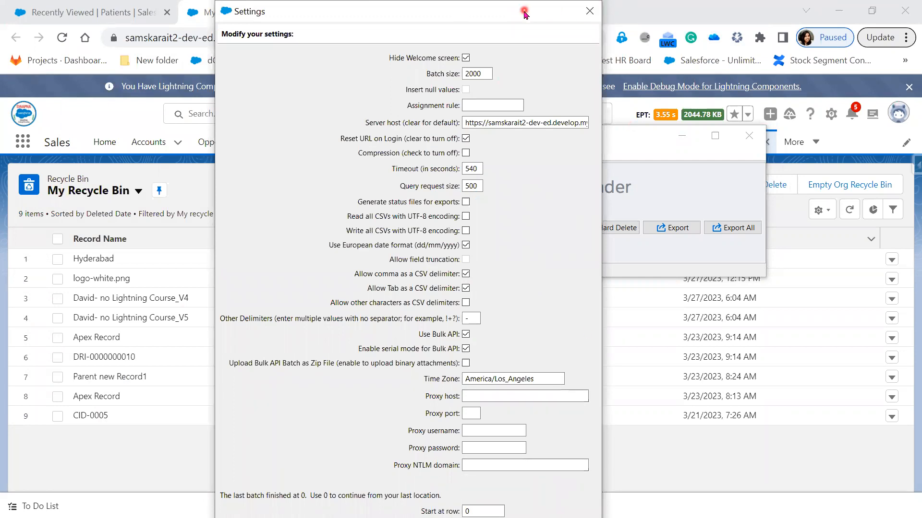
left_click_drag(524, 13, 681, 13)
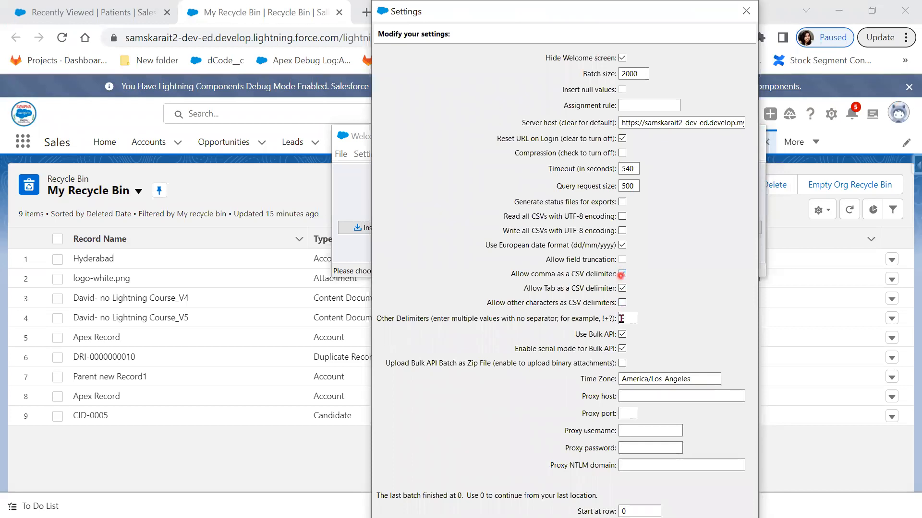
left_click(622, 335)
left_click(635, 512)
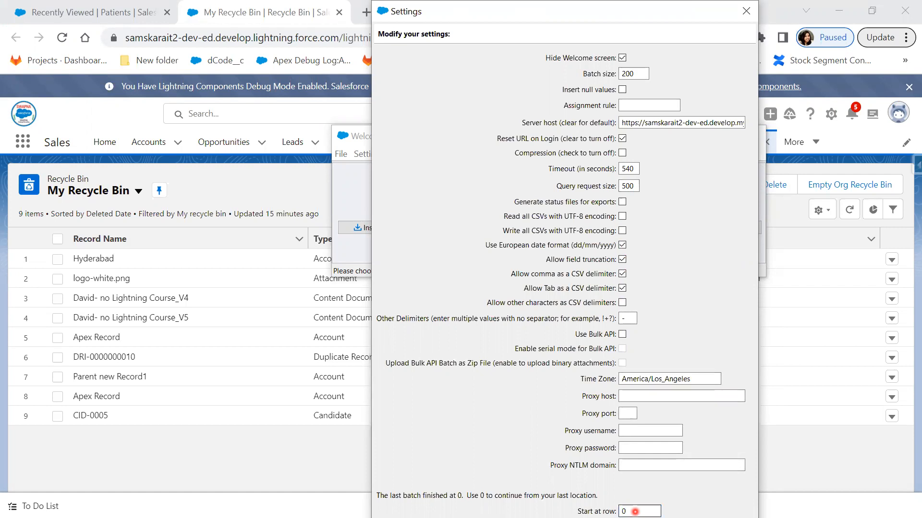
key("Return")
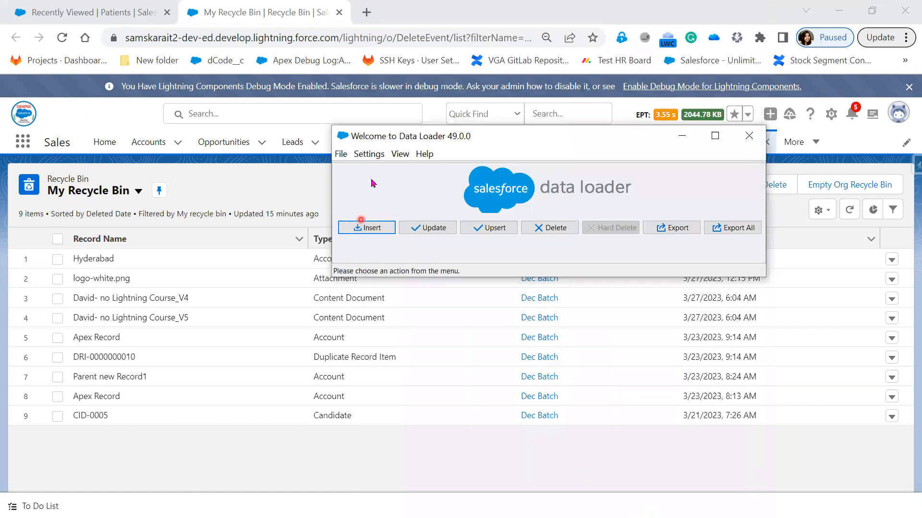
- Recheck the saved settings, then try a new insert and cancel the wizard
left_click(369, 153)
left_click(375, 167)
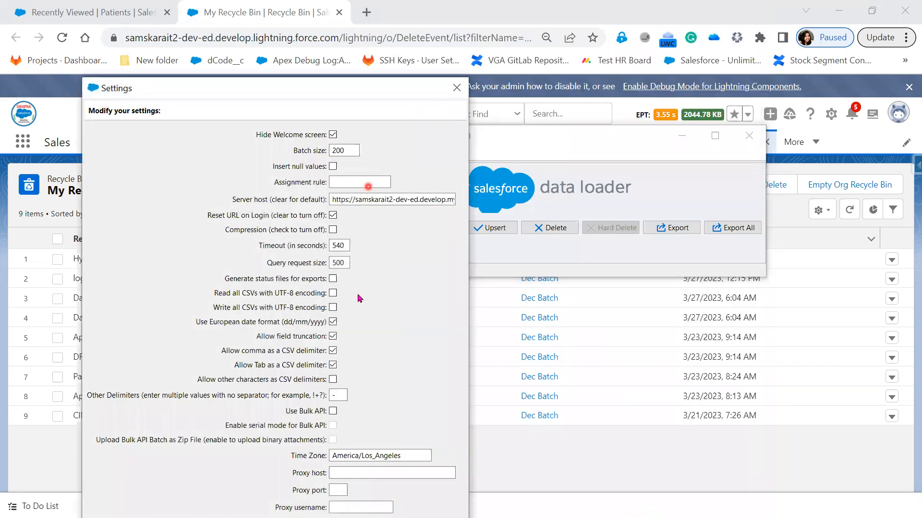
left_click(456, 88)
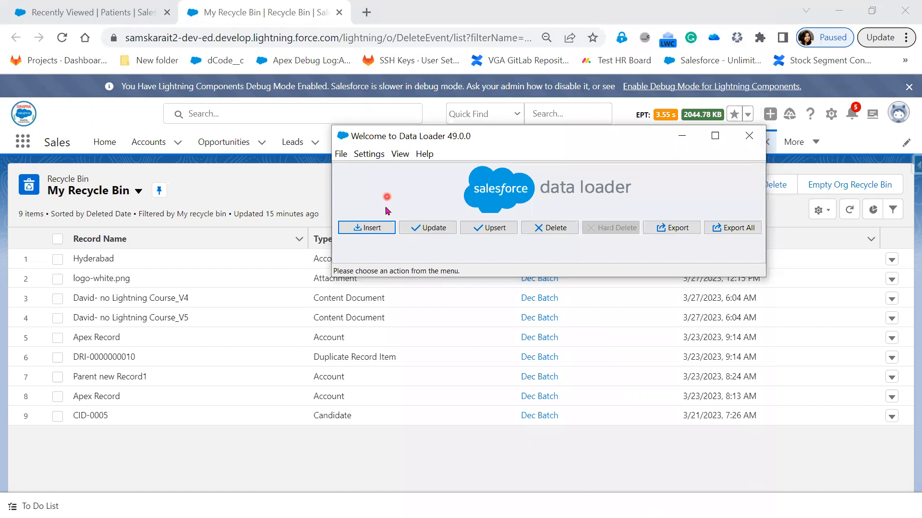
left_click(369, 228)
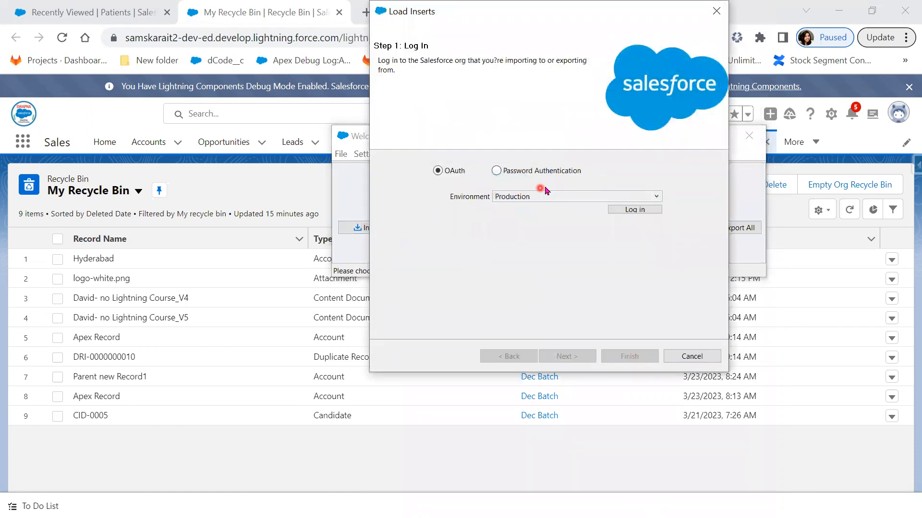
left_click(643, 215)
left_click(717, 11)
- Recheck the settings twice more and start a new insert at its login step
left_click(368, 153)
left_click(385, 169)
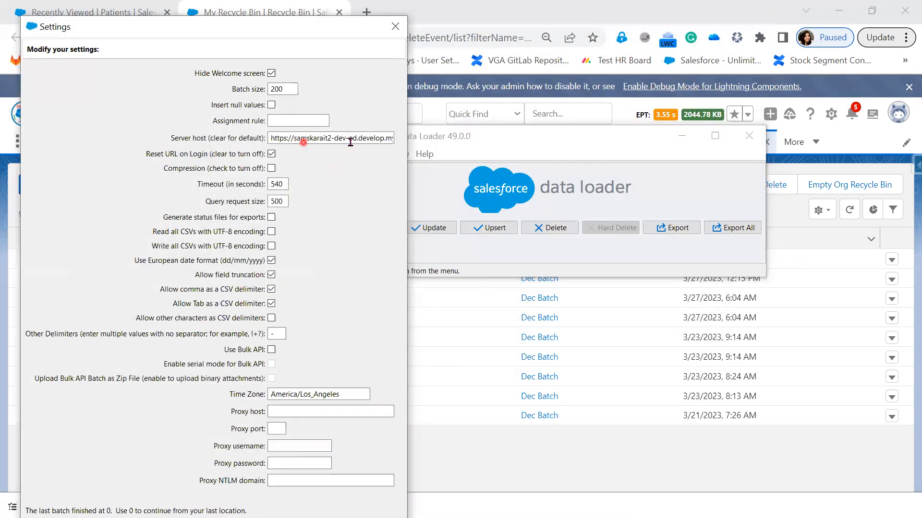
left_click(395, 26)
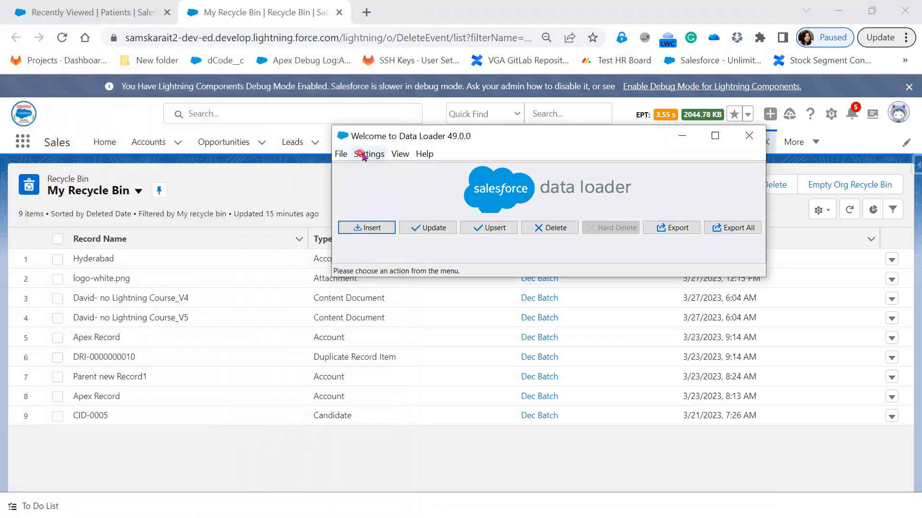
left_click(339, 154)
left_click(379, 170)
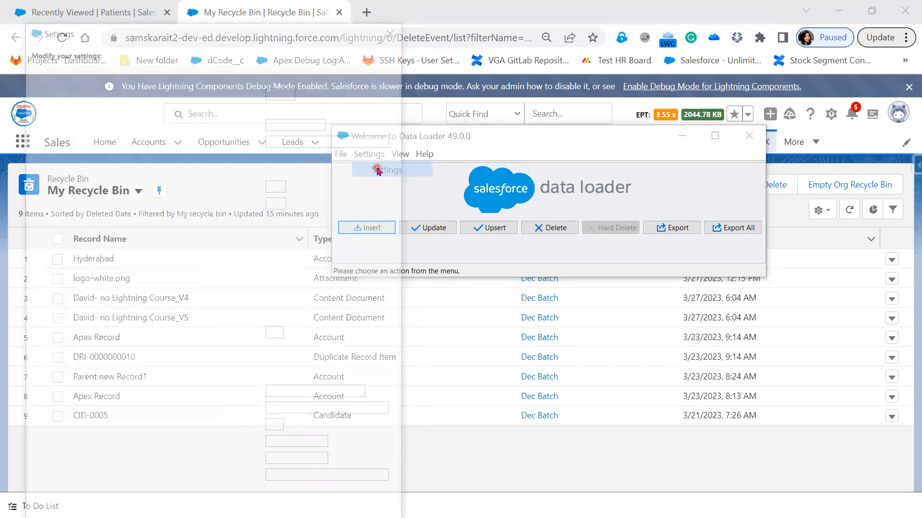
left_click(395, 26)
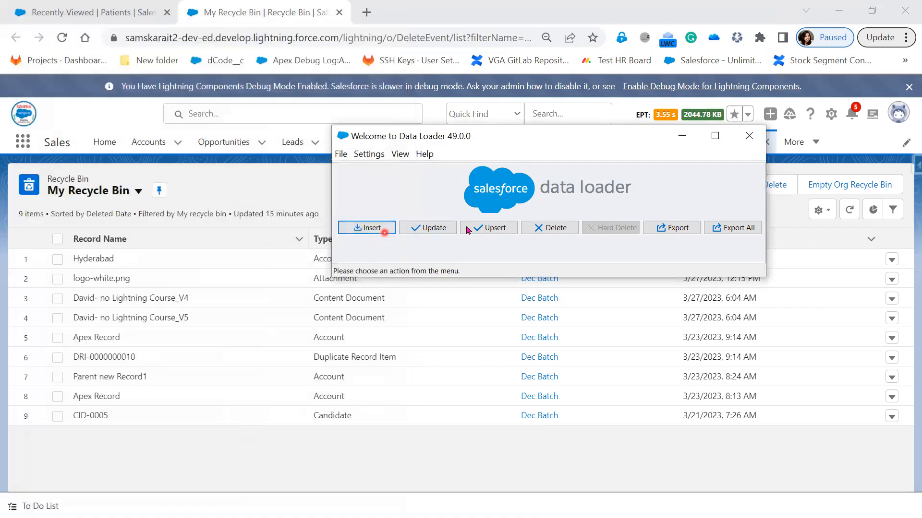
left_click(356, 228)
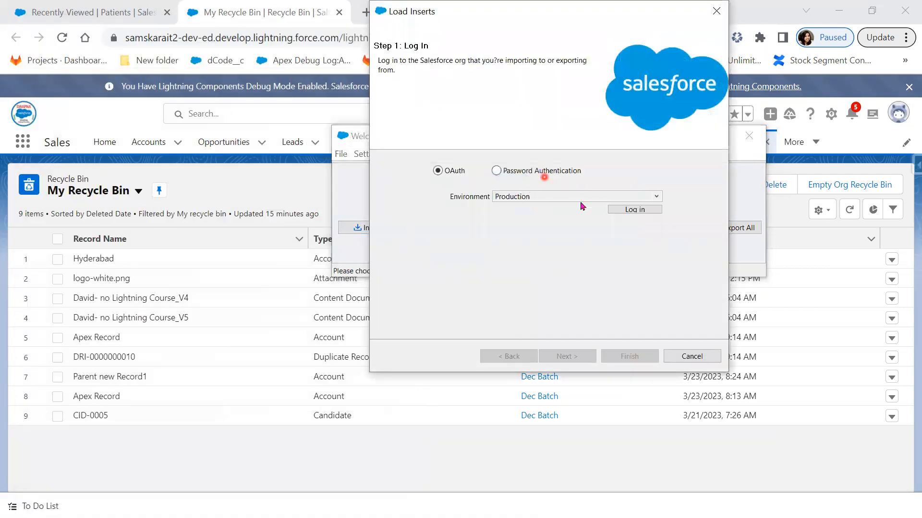
- Log in to Salesforce via OAuth with the account username and password, allow Data Loader access, and continue
left_click(627, 210)
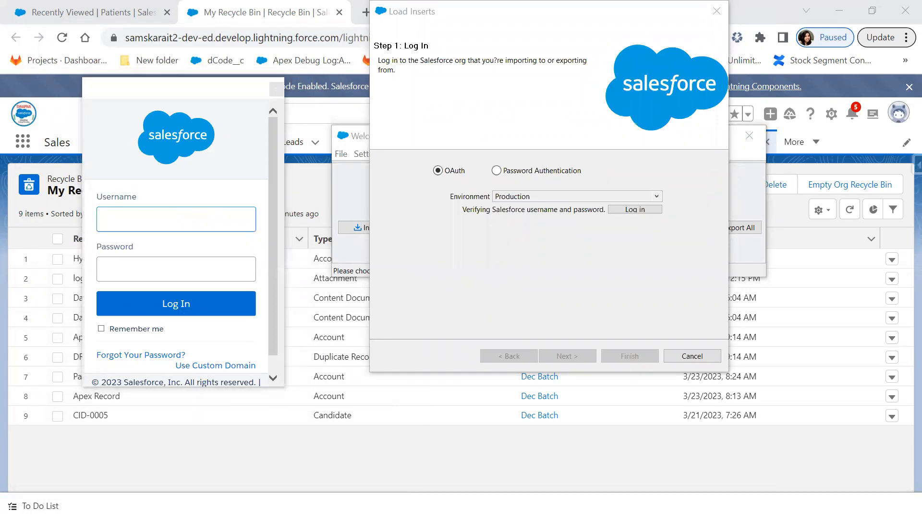
key("ctrl+v")
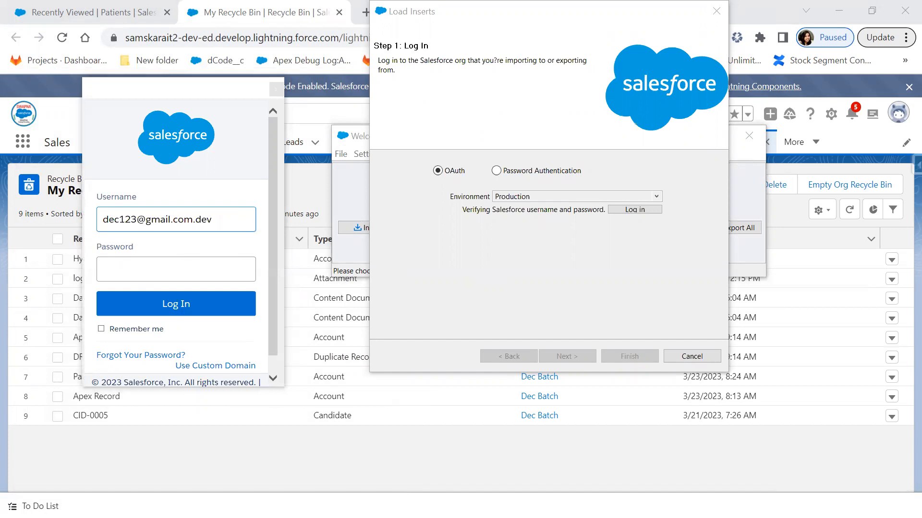
left_click(183, 271)
key("ctrl+v")
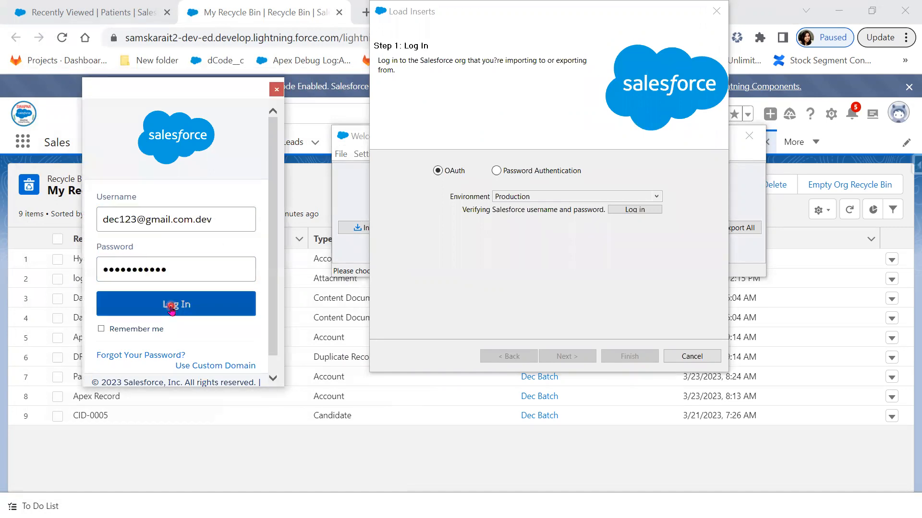
left_click(171, 308)
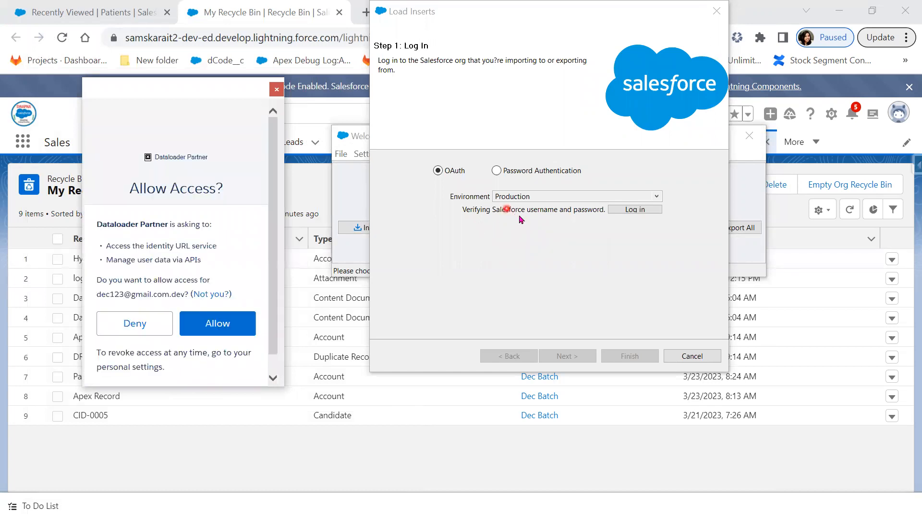
left_click(214, 331)
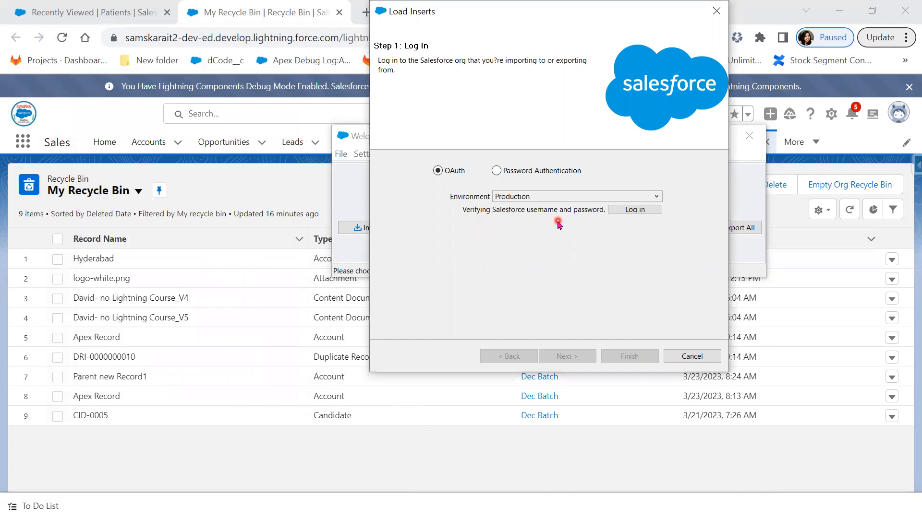
left_click(564, 357)
- Choose Patient (Patient__c) as the object and insert_p as the CSV file
scroll(504, 246, "down", 1)
scroll(504, 245, "down", 3)
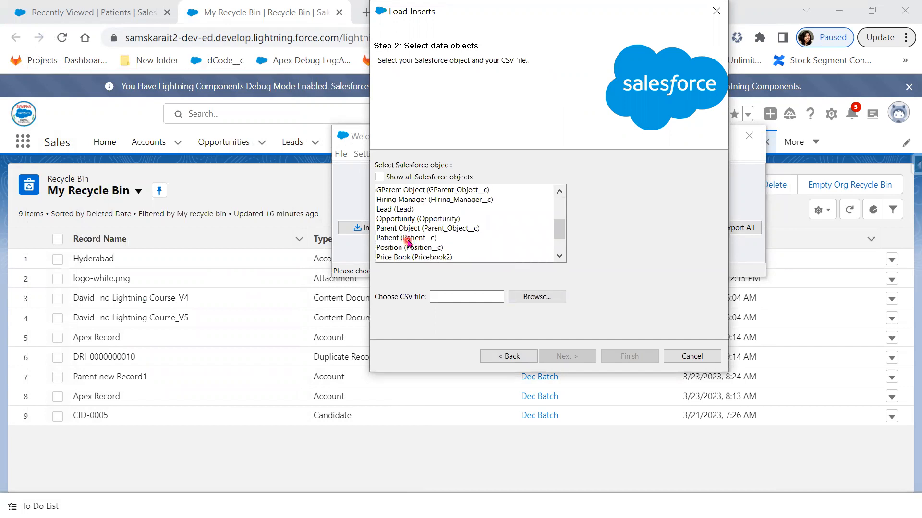
left_click(408, 239)
left_click(545, 297)
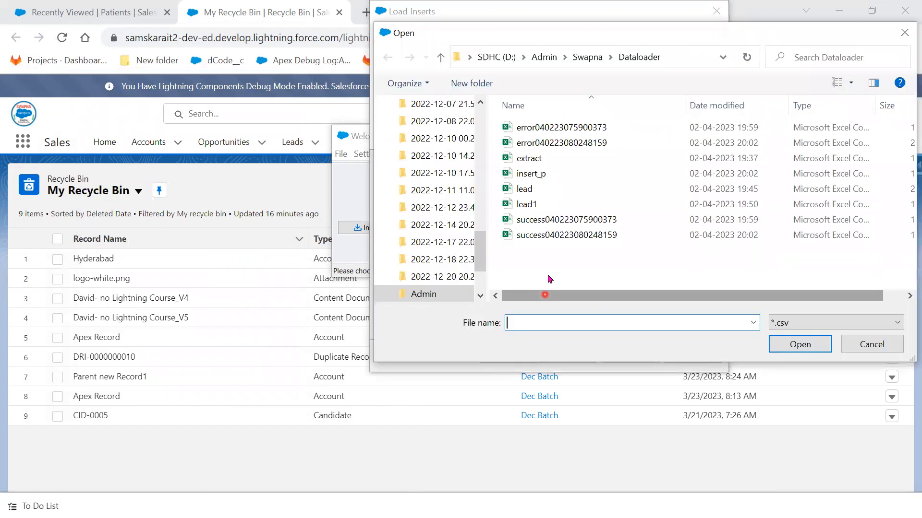
left_click(552, 173)
left_click(799, 344)
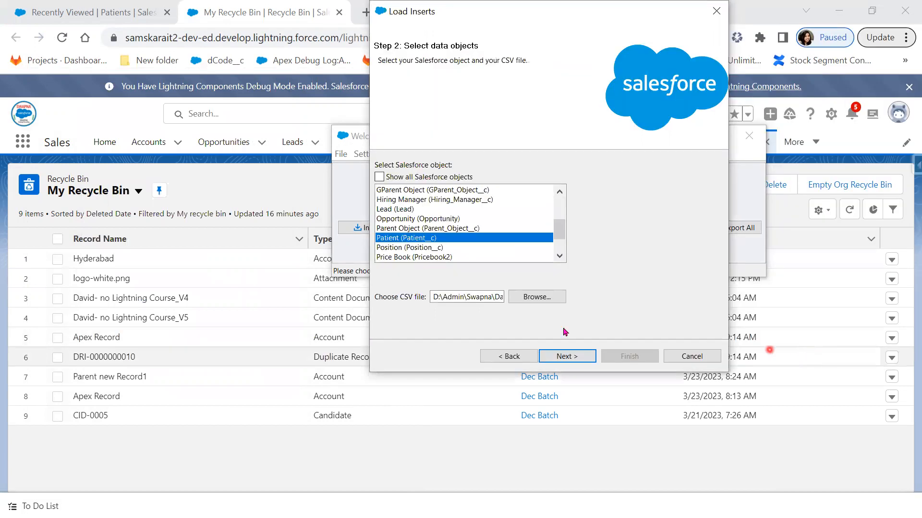
left_click(572, 358)
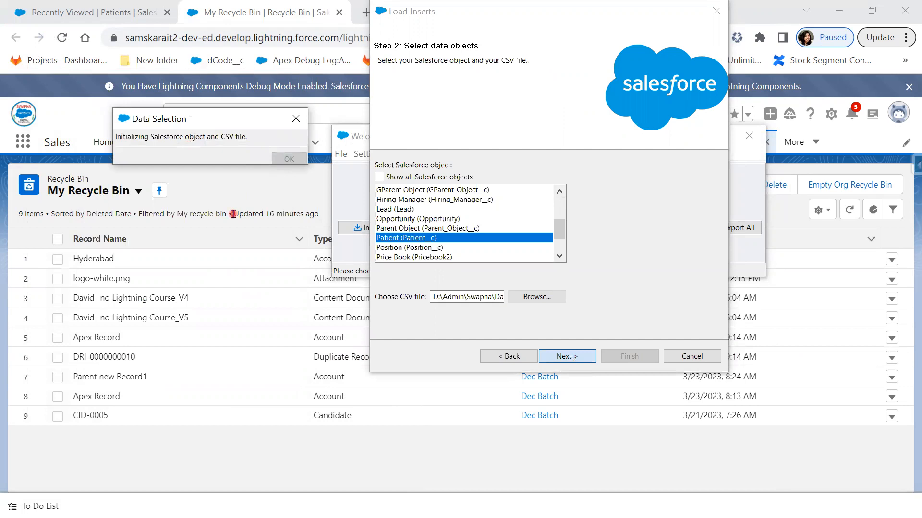
- Apply the saved patient.sdl field mapping
left_click(288, 159)
left_click(582, 361)
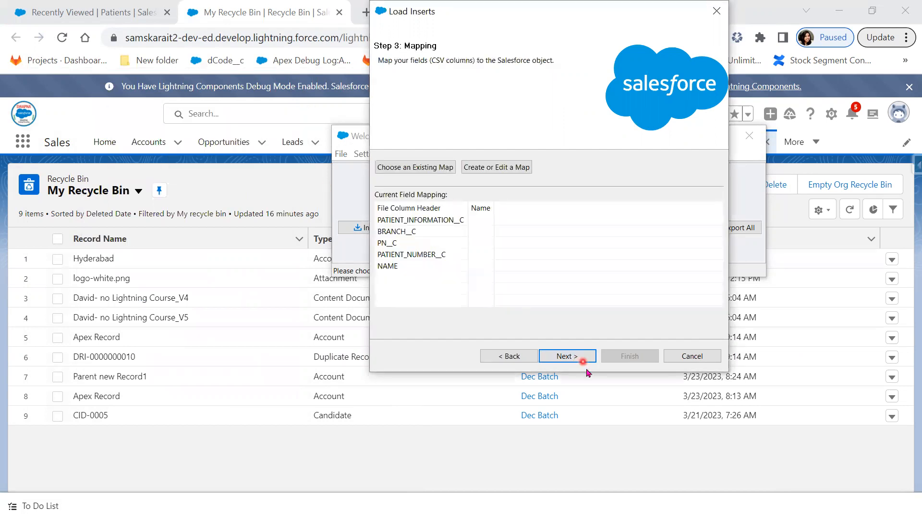
left_click(416, 168)
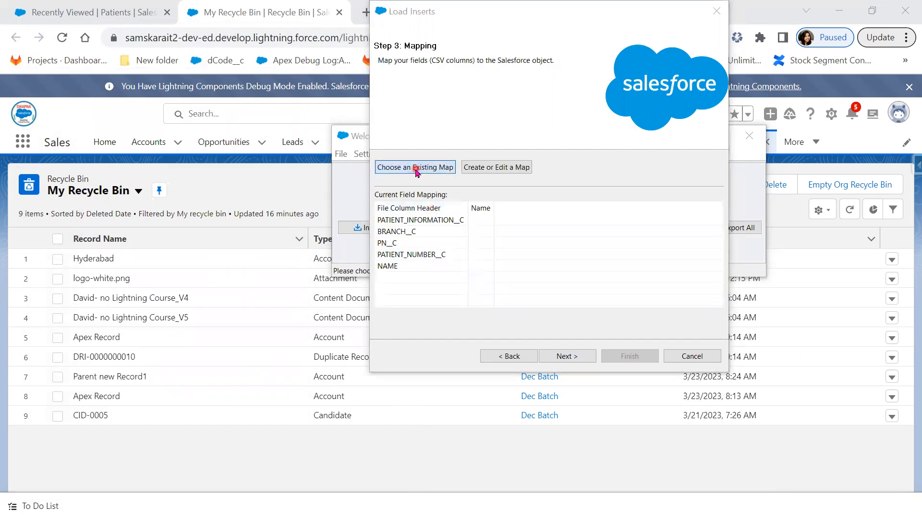
left_click(536, 220)
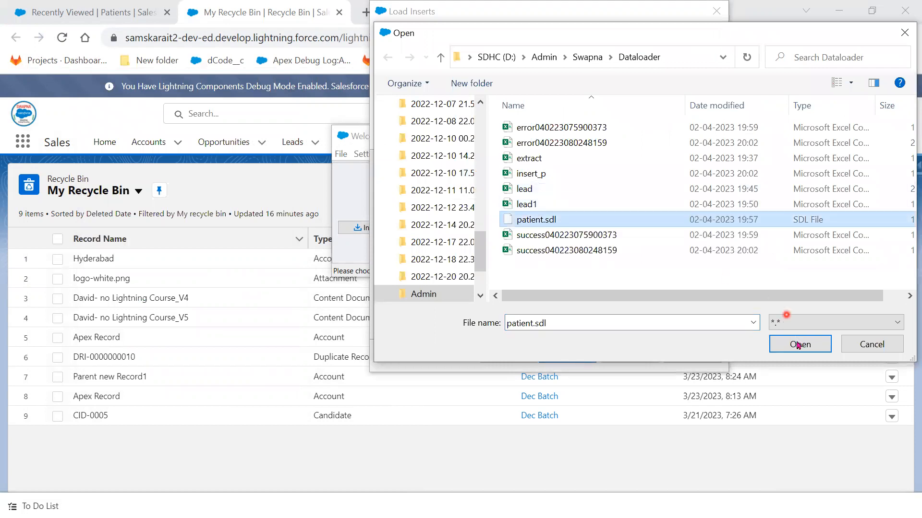
left_click(798, 345)
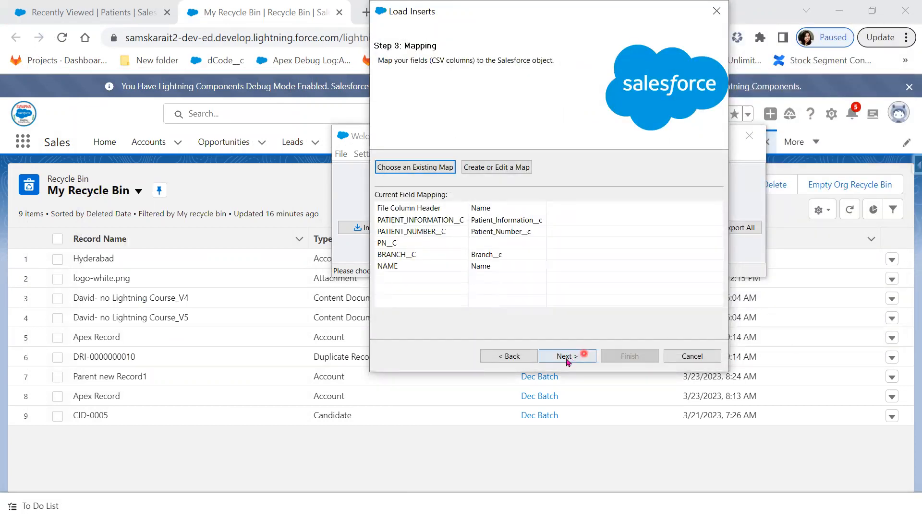
- Finish the wizard and confirm inserting the new Patient records
left_click(558, 360)
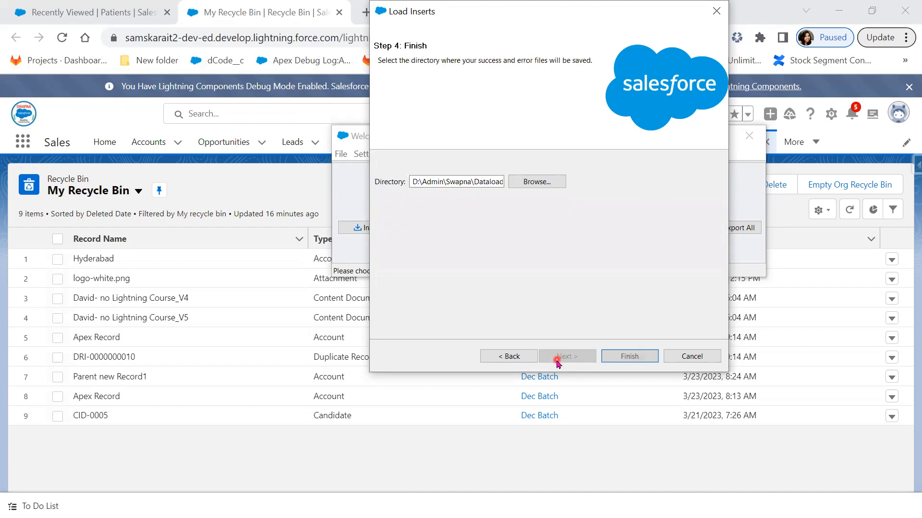
left_click(626, 357)
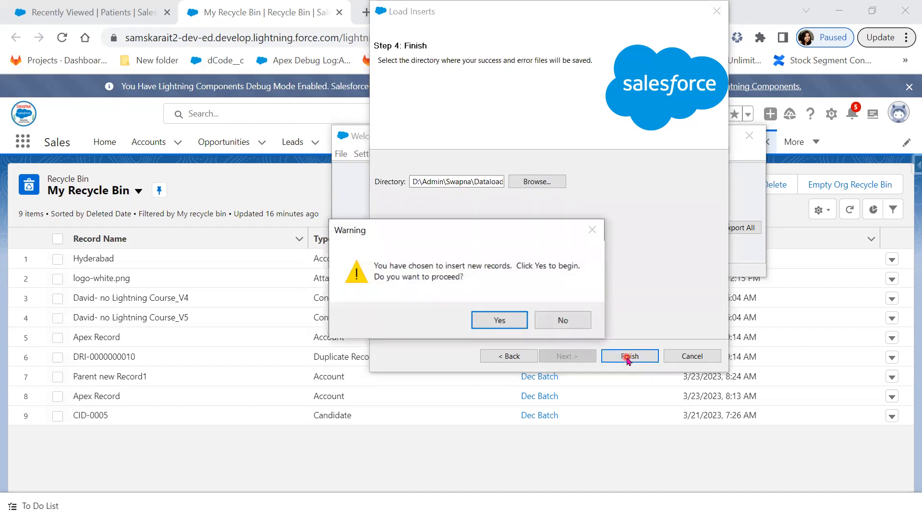
left_click(500, 323)
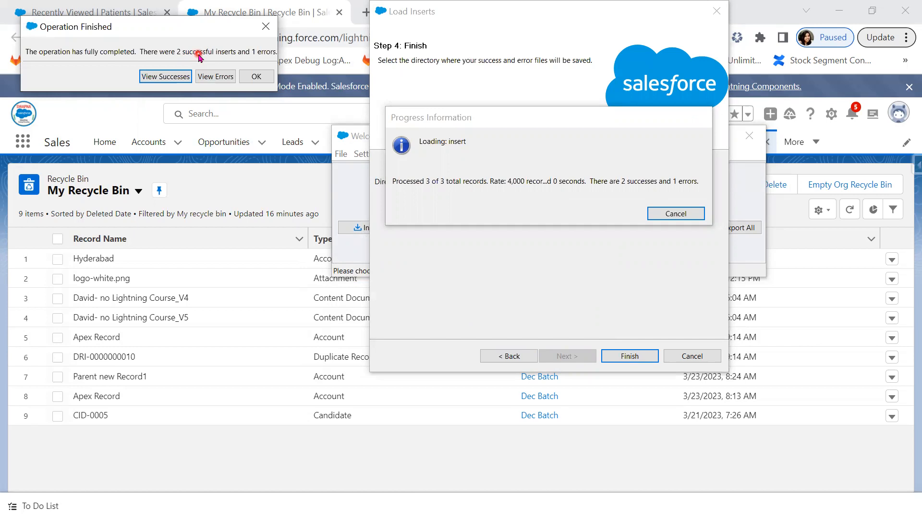
- Review the two successfully inserted patient records in the success viewer, then close it
left_click(160, 76)
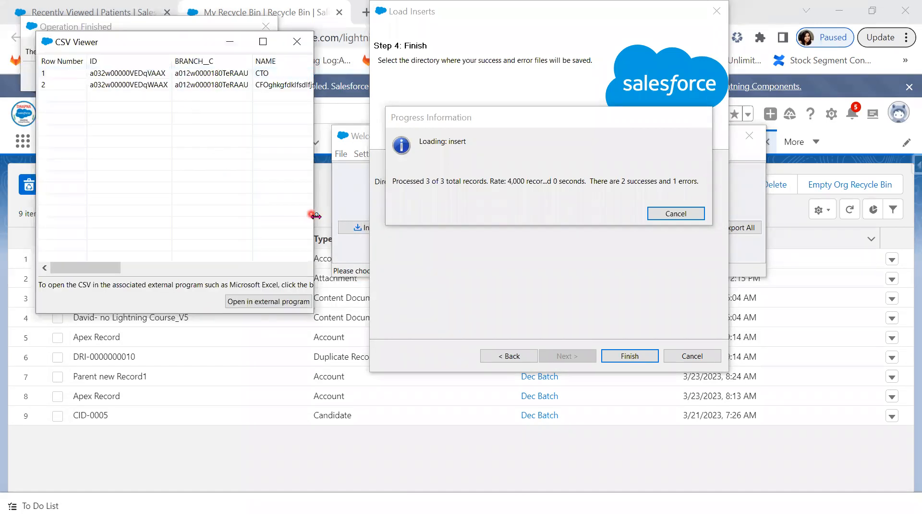
left_click_drag(315, 216, 803, 216)
left_click(640, 88)
left_click_drag(432, 268, 645, 273)
left_click_drag(768, 273, 781, 268)
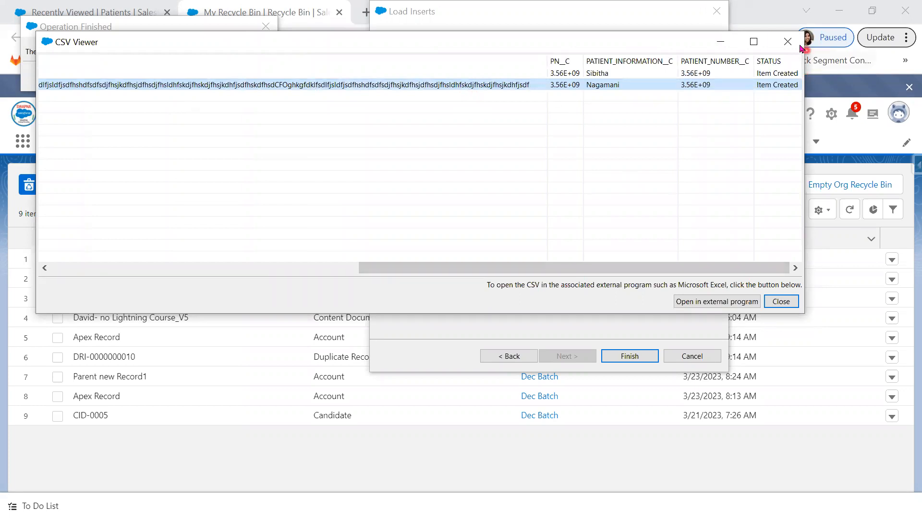
left_click(788, 42)
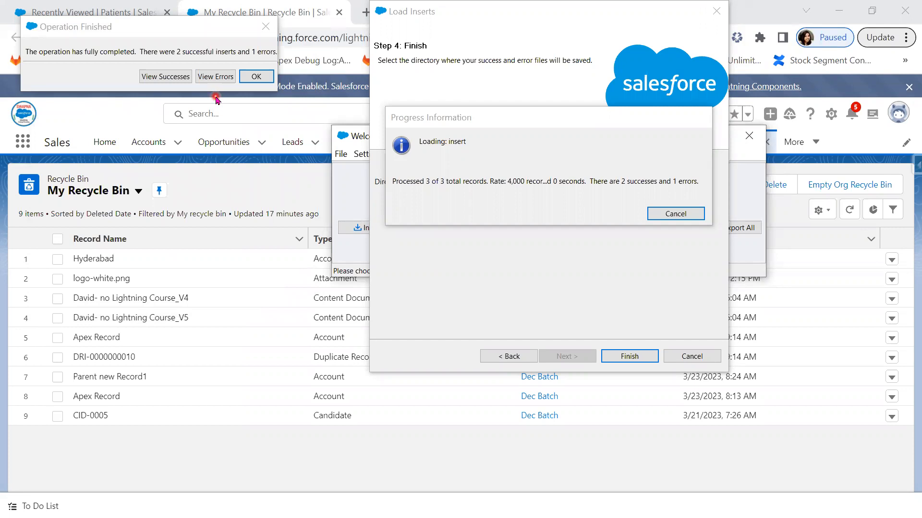
- Close the Operation Finished summary, then view Data Loader Settings and close them unchanged
left_click(266, 26)
left_click(368, 154)
left_click(379, 171)
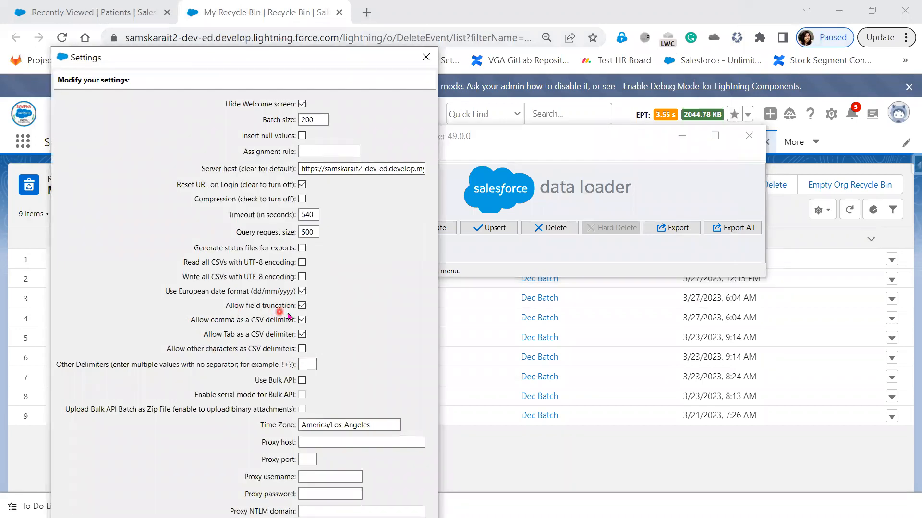
left_click(426, 57)
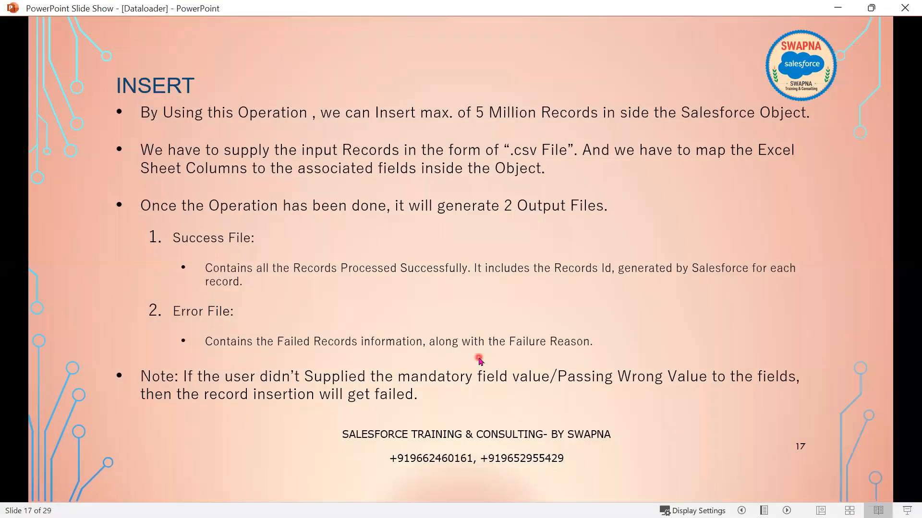
- Advance through the Data Selection and Step3: Mapping slides to the Mapping Dialog slide
left_click(480, 360)
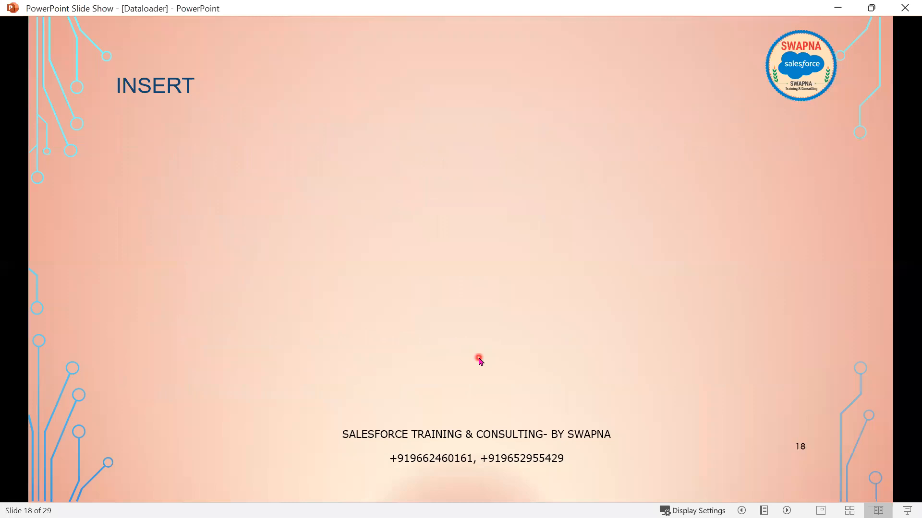
left_click(479, 359)
left_click(478, 358)
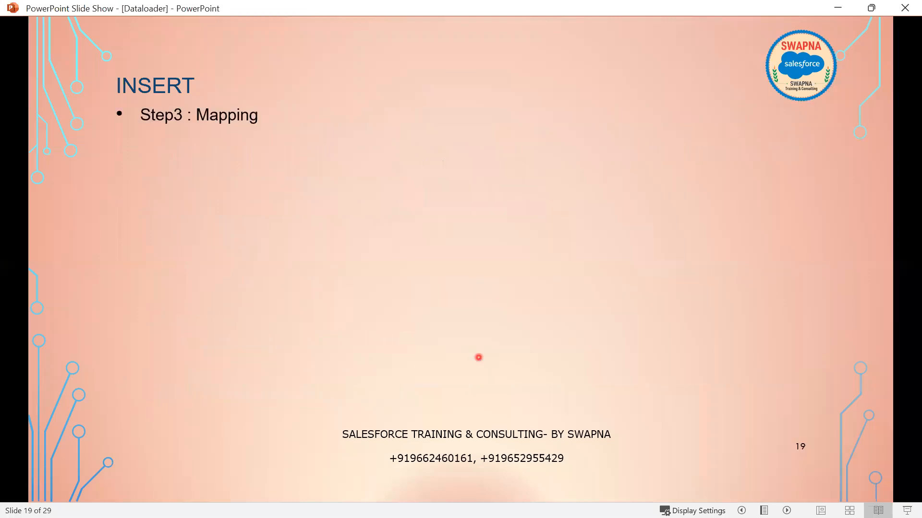
left_click(479, 358)
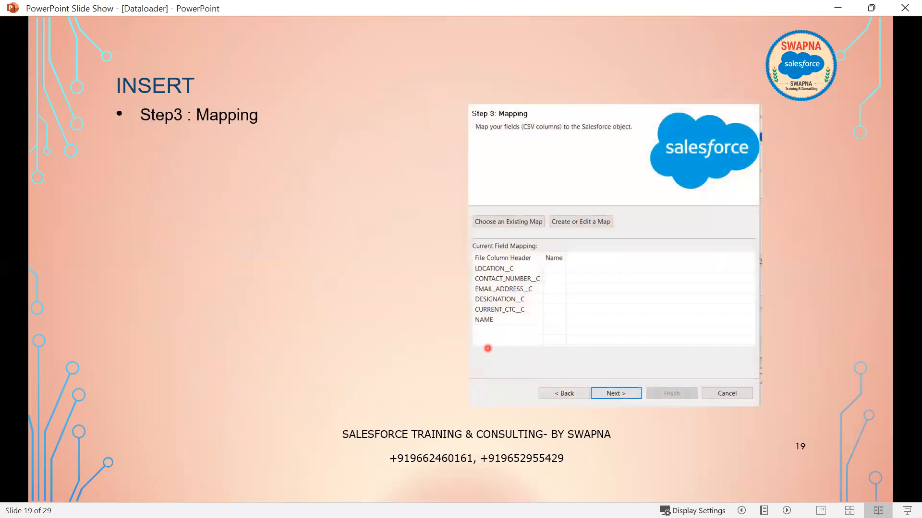
left_click(548, 335)
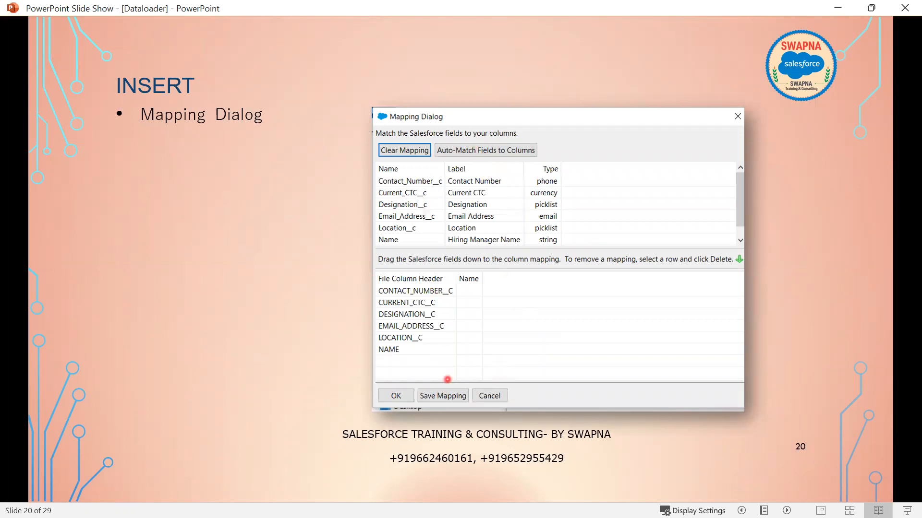
- Advance past the Step 4: Finish and operation finished slides to INSERT HOME WORK
key("Right")
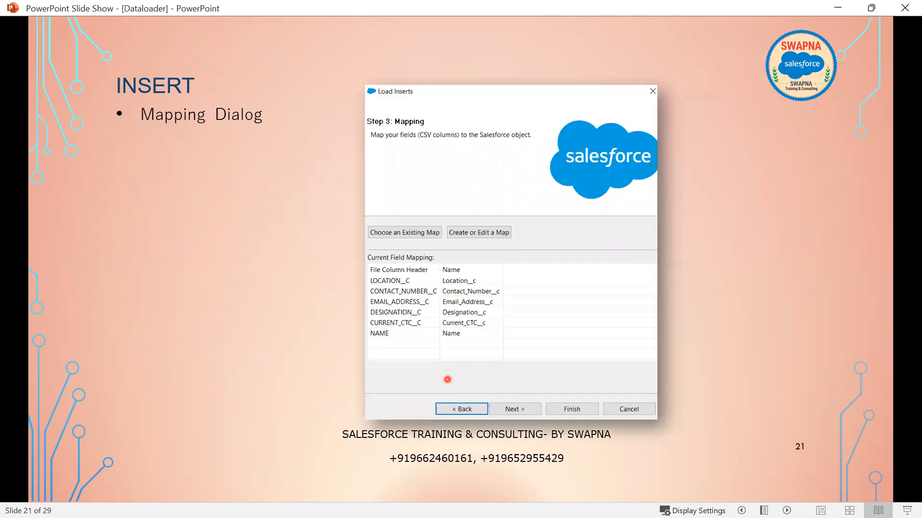
key("Right")
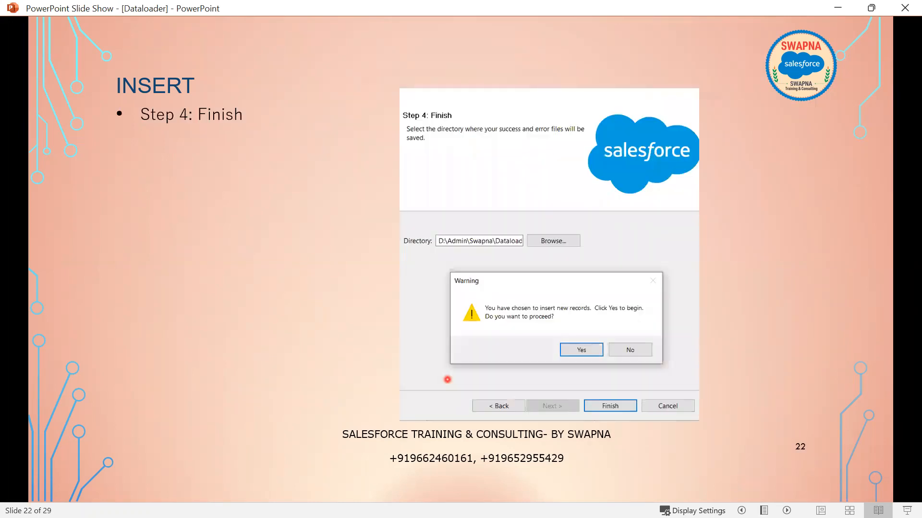
key("Right")
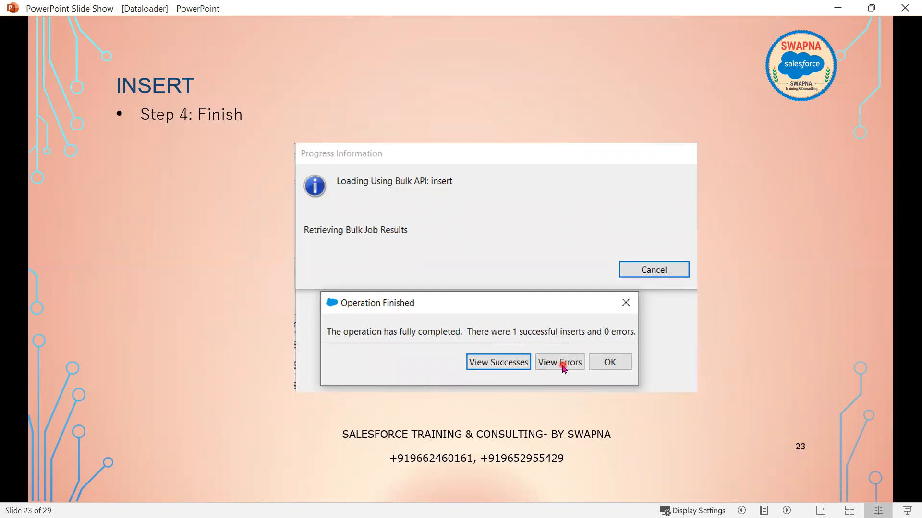
key("Right")
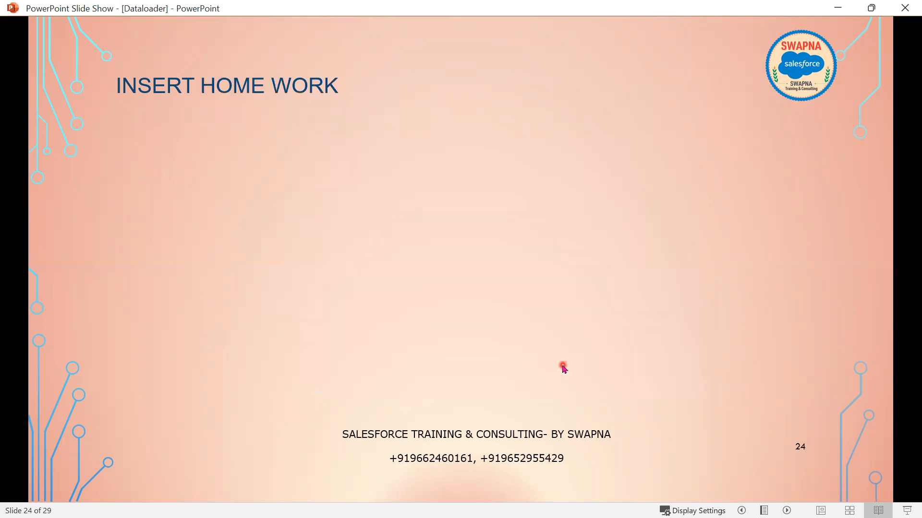
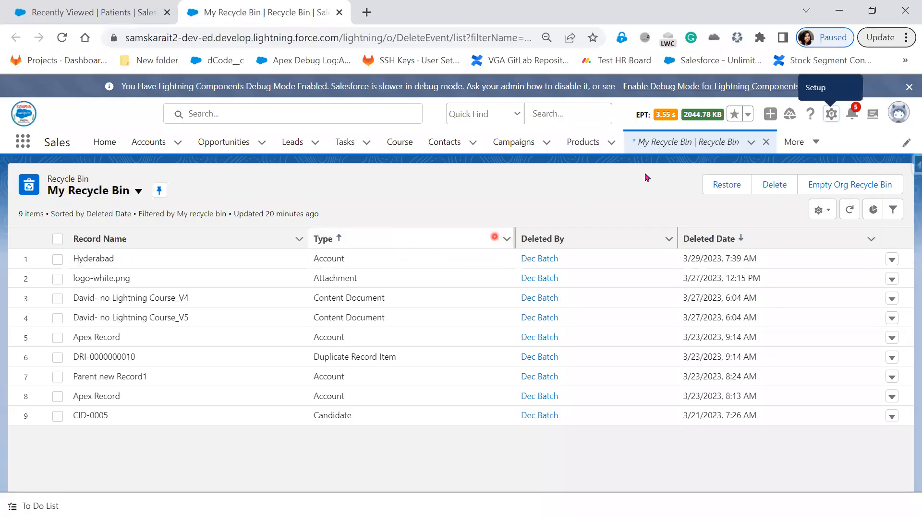
- Open the Patients tab from More and switch to the All Patients list view
left_click(815, 143)
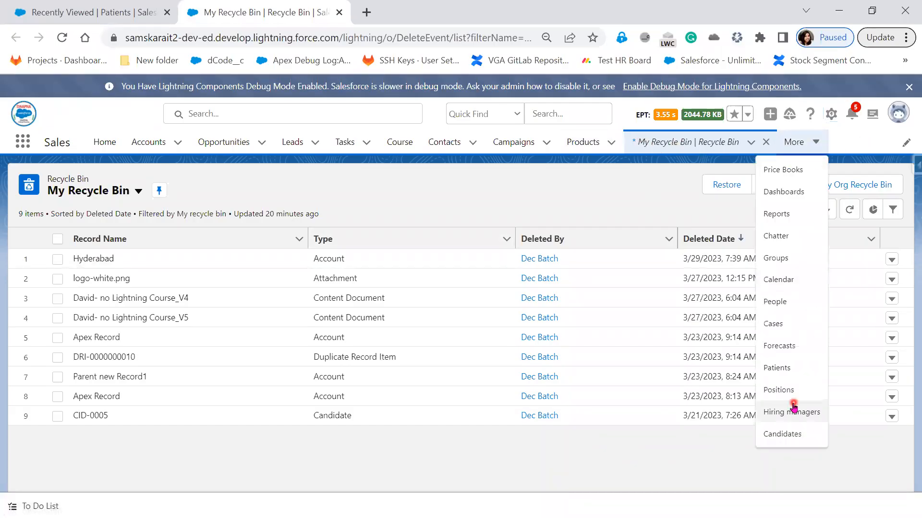
left_click(778, 369)
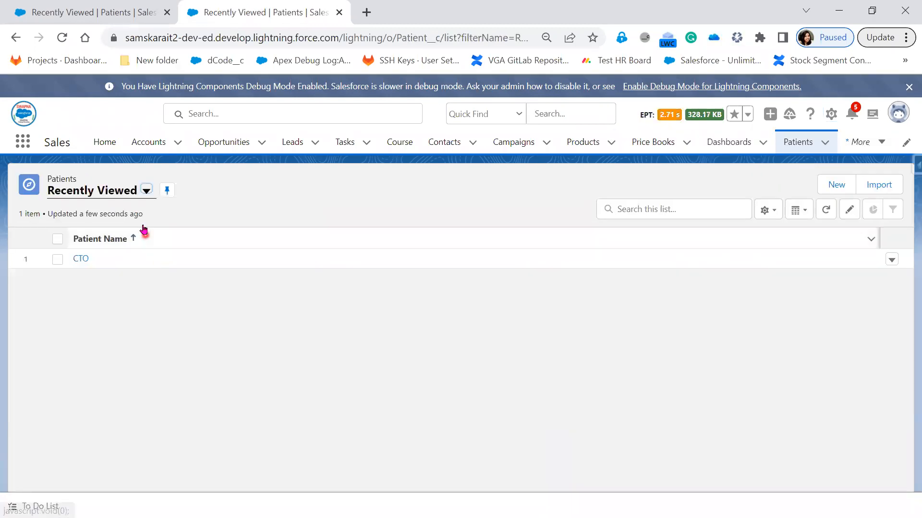
left_click(146, 191)
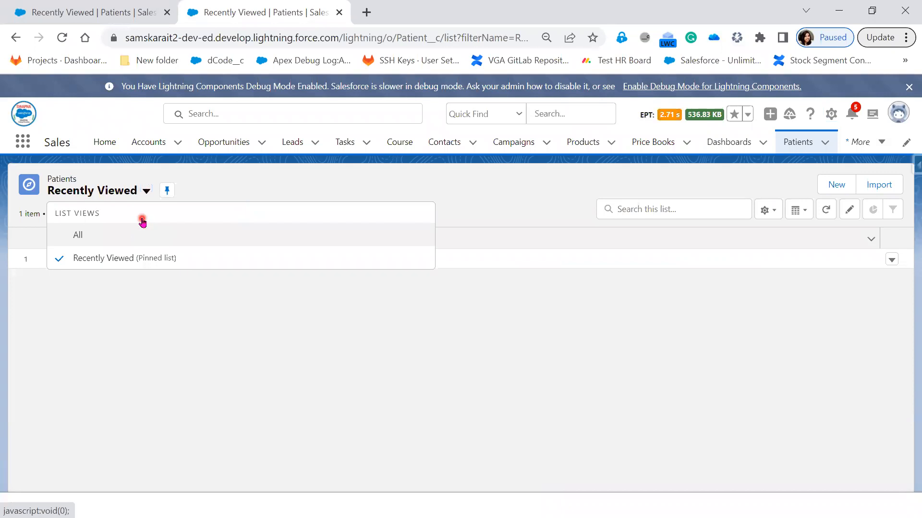
left_click(141, 229)
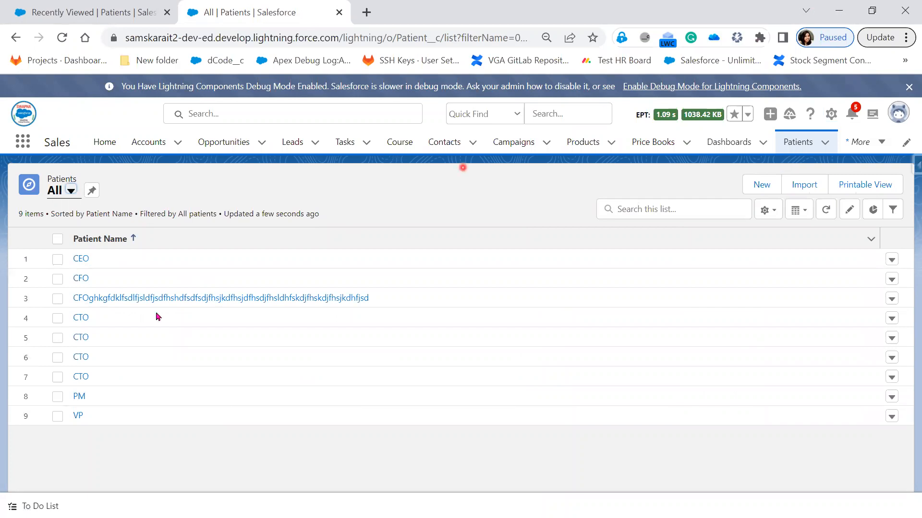
- Add Patient Information and Patient Number as visible columns in the list view
left_click(770, 212)
left_click(719, 371)
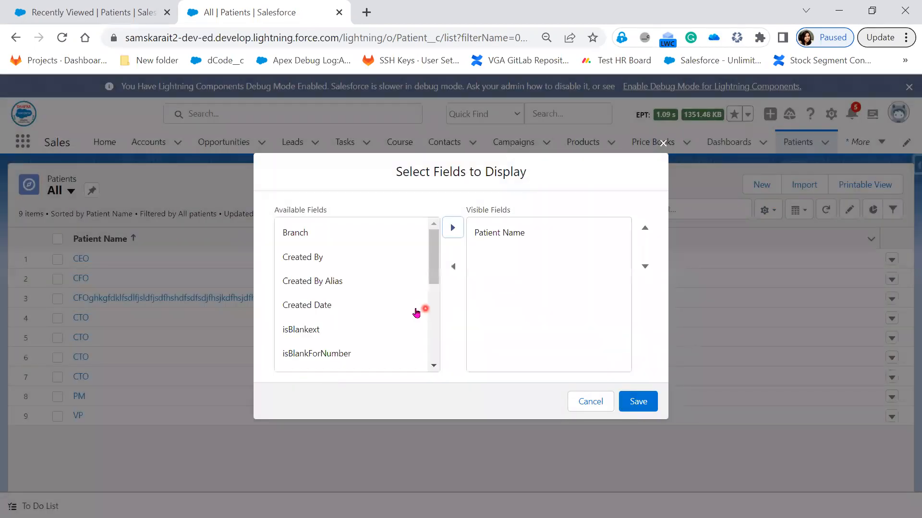
scroll(387, 337, "down", 5)
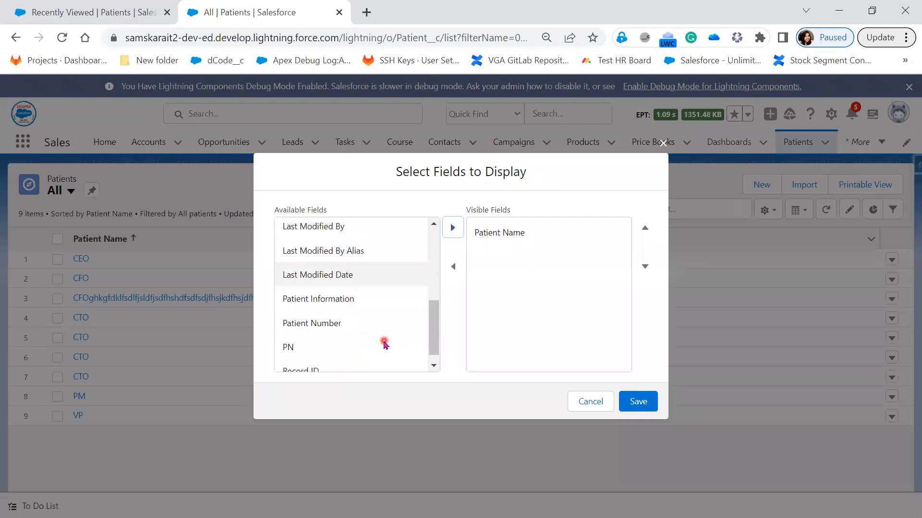
left_click(393, 276)
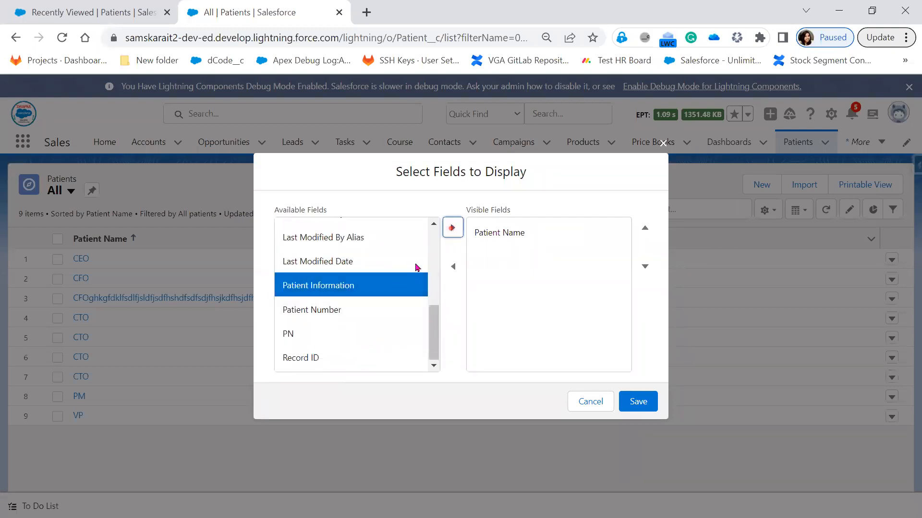
left_click(453, 227)
left_click(363, 309)
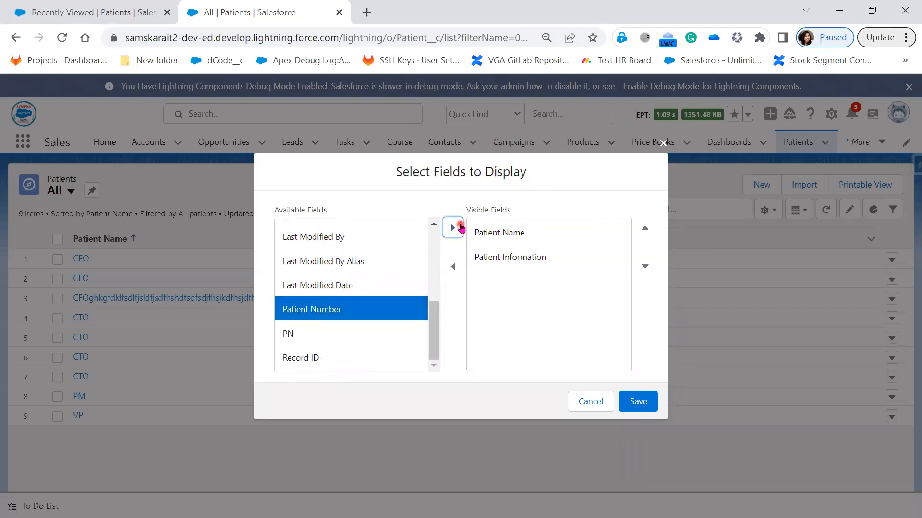
left_click(453, 227)
scroll(369, 338, "up", 5)
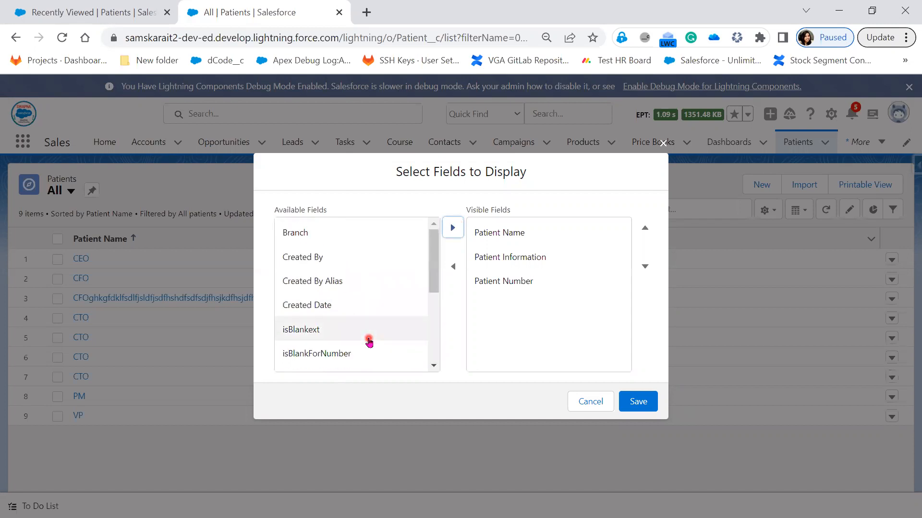
left_click(640, 403)
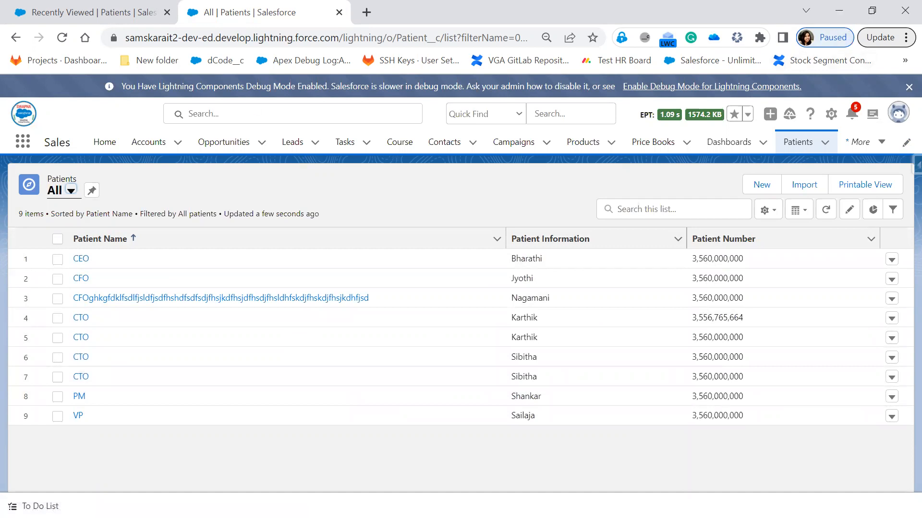
- In the success spreadsheet, replace CTO in cell C2 with a patient's first name and widen column C
key("alt+Tab")
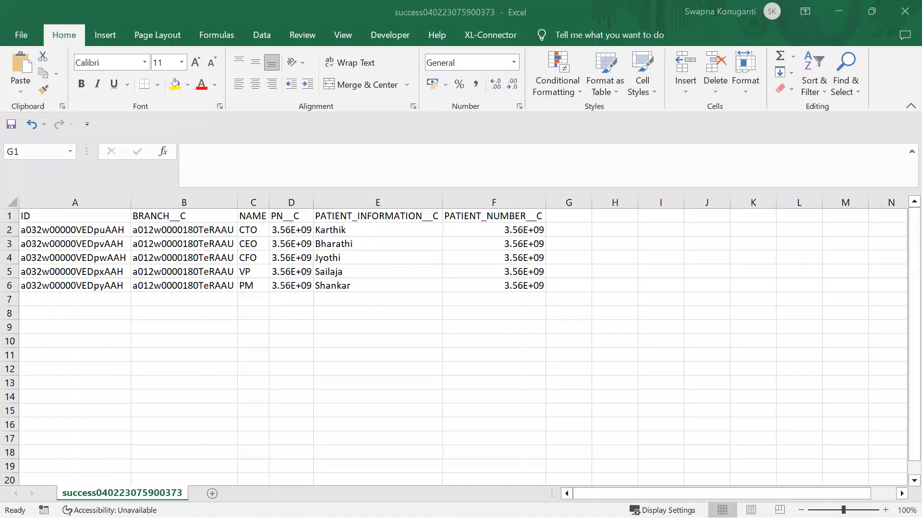
left_click(488, 330)
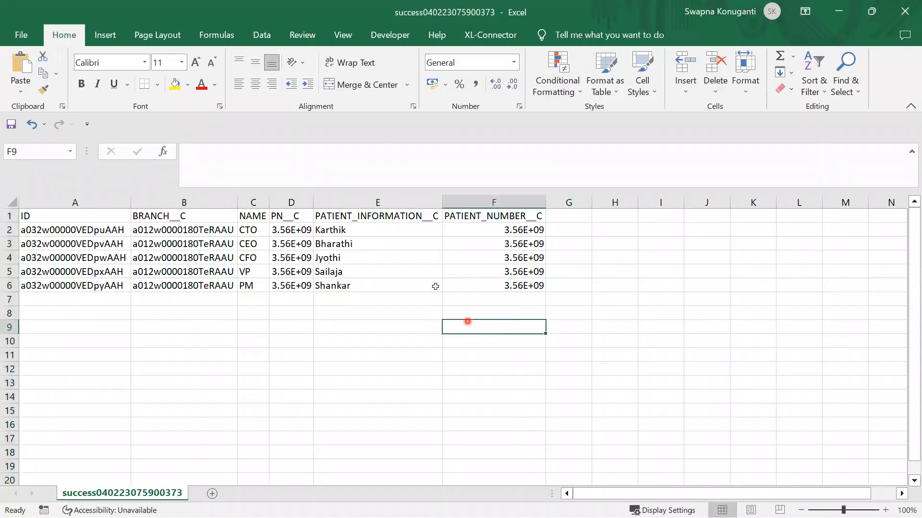
left_click(257, 231)
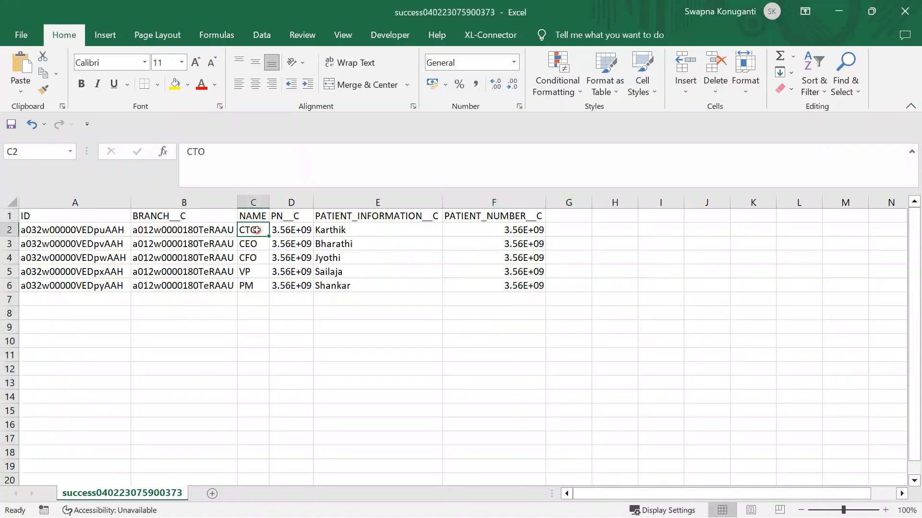
double_click(256, 231)
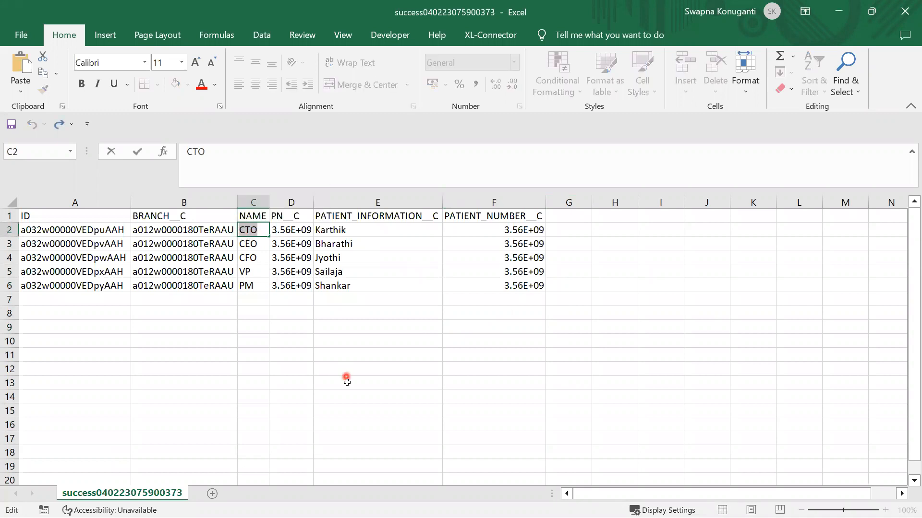
type("Kar")
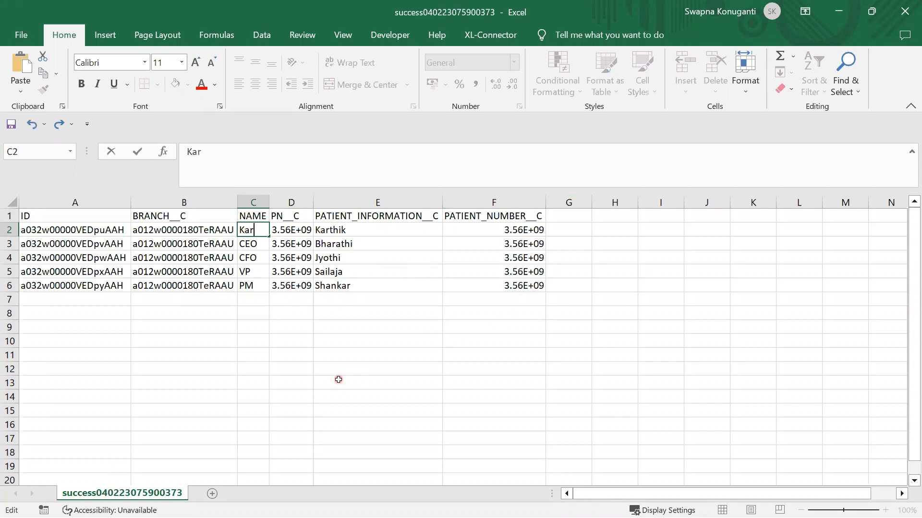
type("thikCTO")
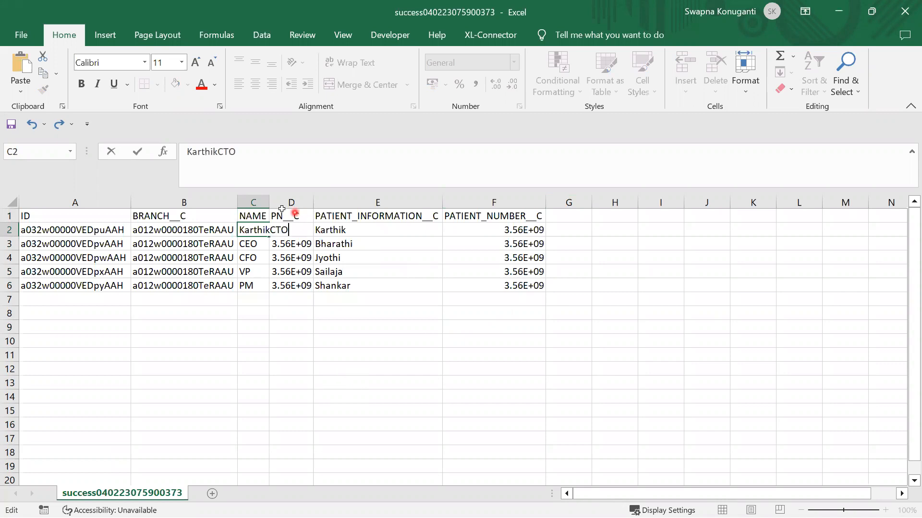
left_click(253, 202)
double_click(269, 202)
- Prefix the CEO and CFO titles in C3 and C4 with patient names copied from E3 and E4
left_click(373, 242)
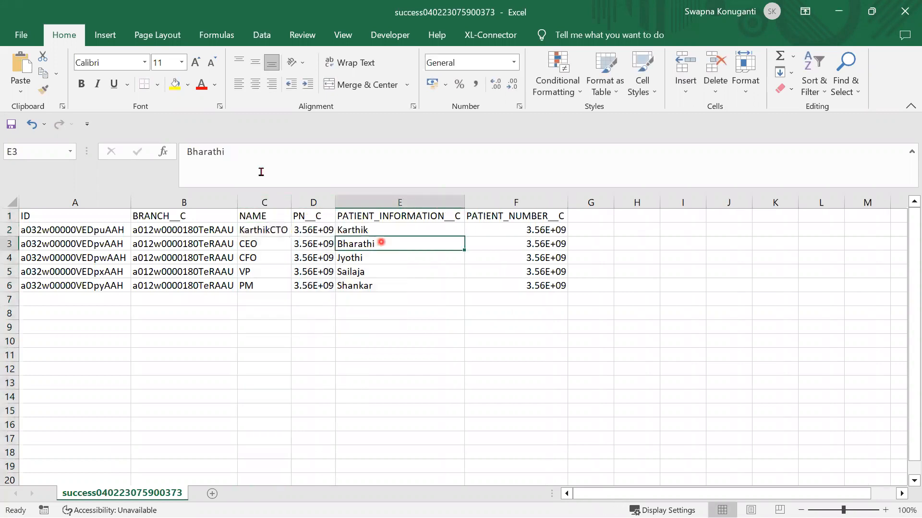
left_click_drag(237, 155, 152, 153)
key("ctrl+c")
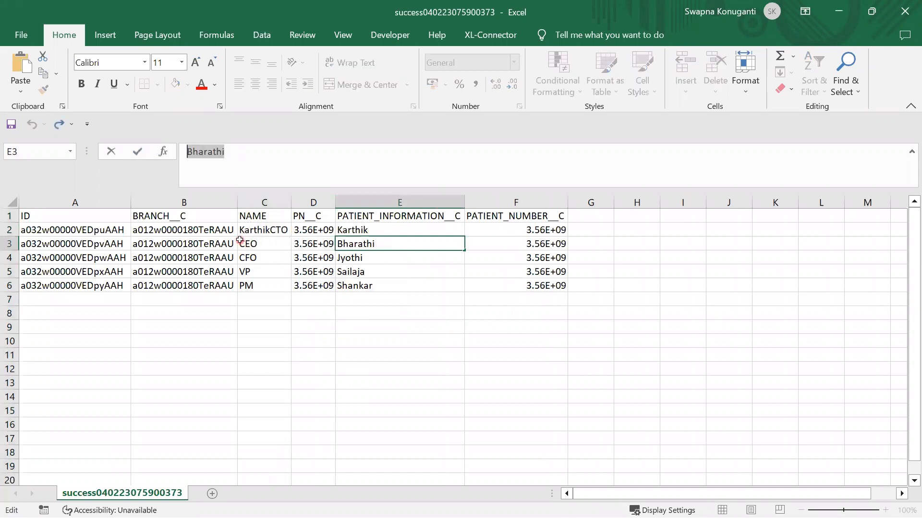
left_click(248, 243)
double_click(253, 242)
key("ctrl+v")
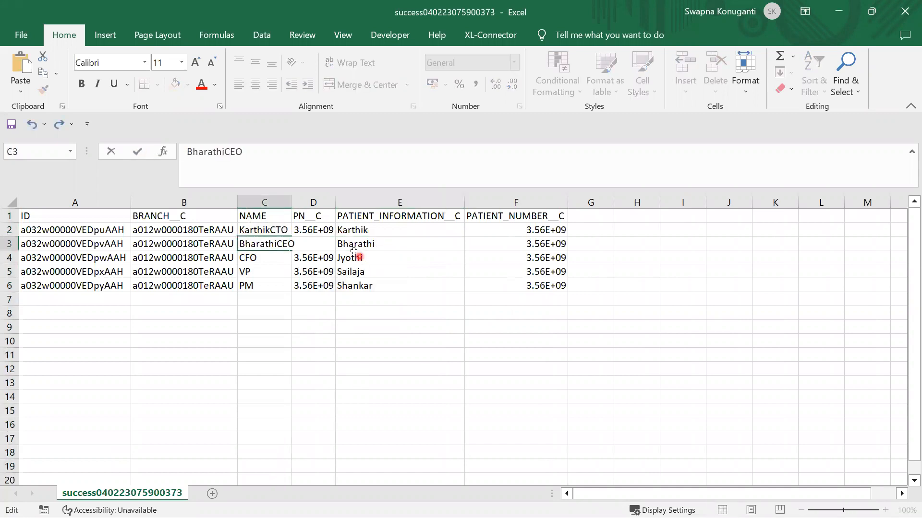
left_click(353, 252)
double_click(366, 260)
left_click_drag(366, 261, 327, 259)
key("ctrl+c")
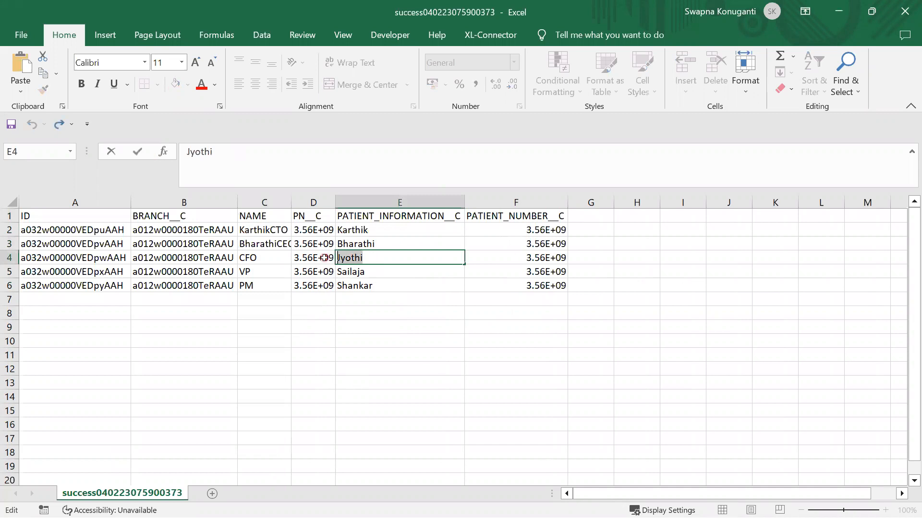
double_click(253, 258)
double_click(253, 258)
key("ctrl+v")
- Prefix the VP and PM titles in C5 and C6 with patient names from E5 and E6
double_click(368, 273)
left_click_drag(379, 273, 313, 270)
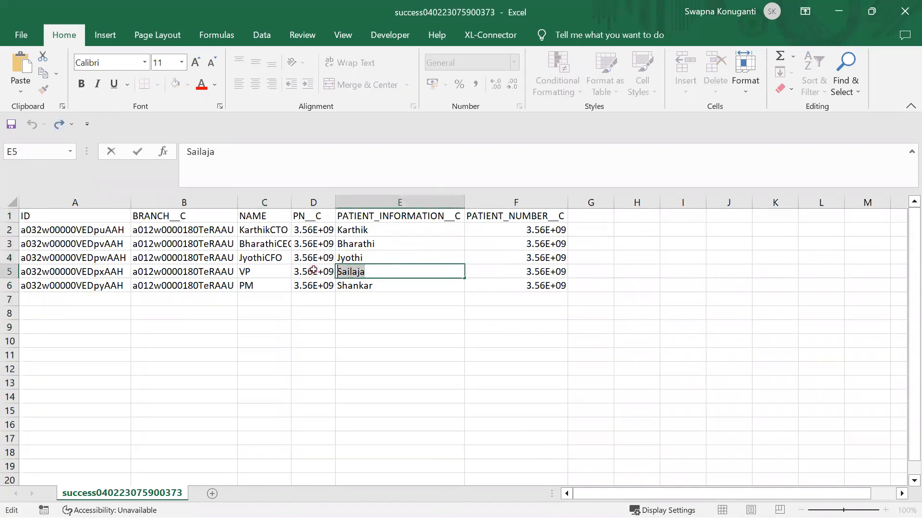
double_click(243, 270)
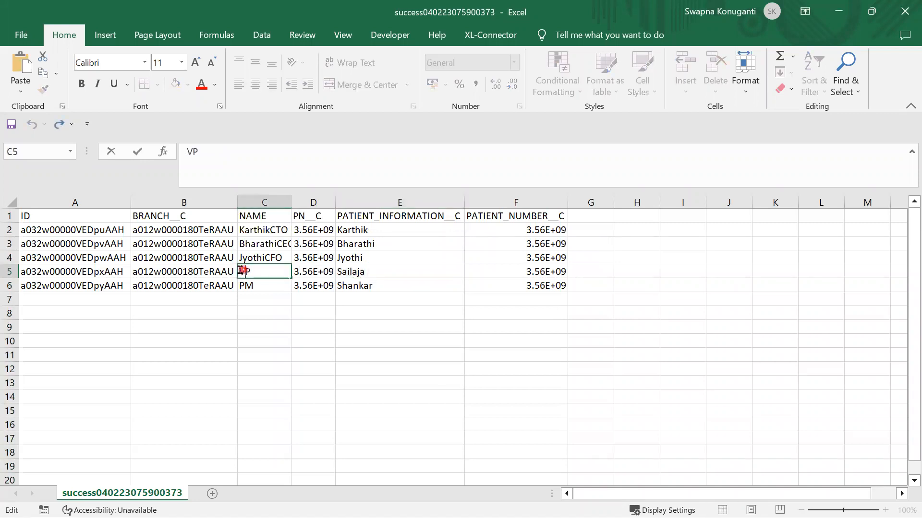
type("Sailaja")
double_click(360, 286)
key("ctrl+c")
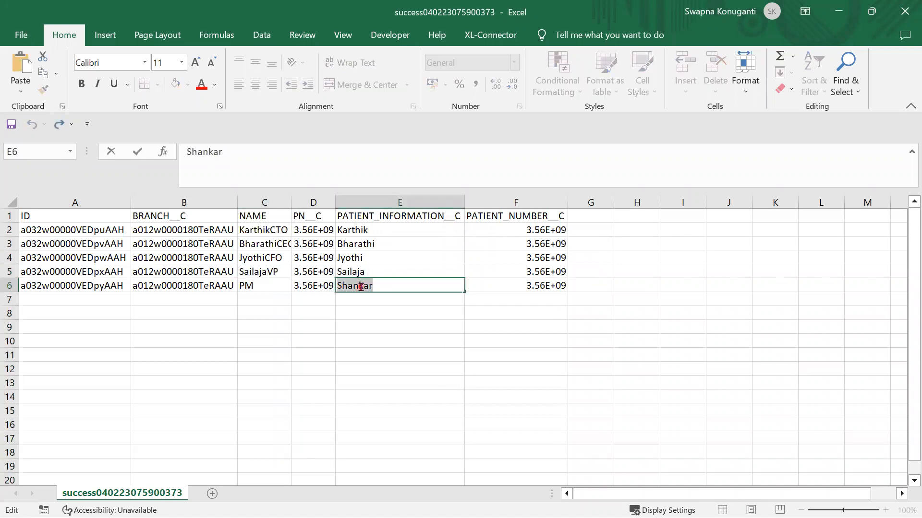
double_click(244, 285)
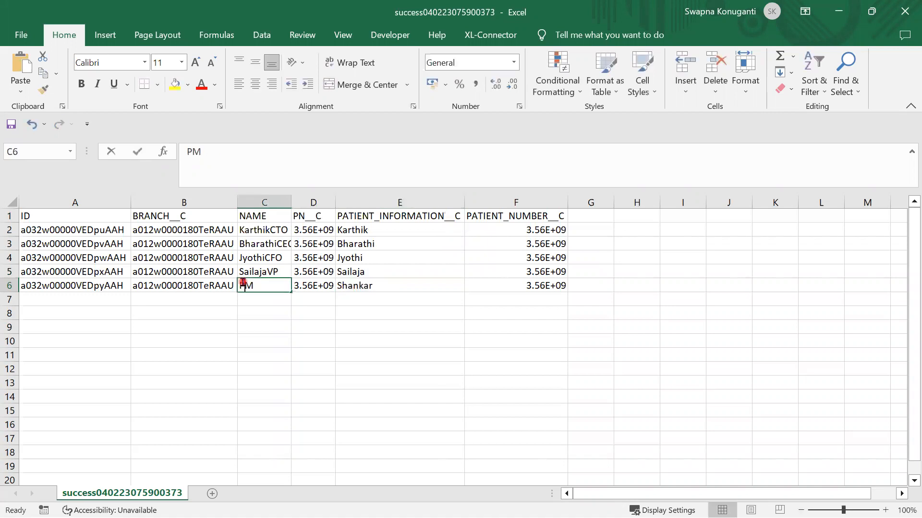
key("ctrl+v")
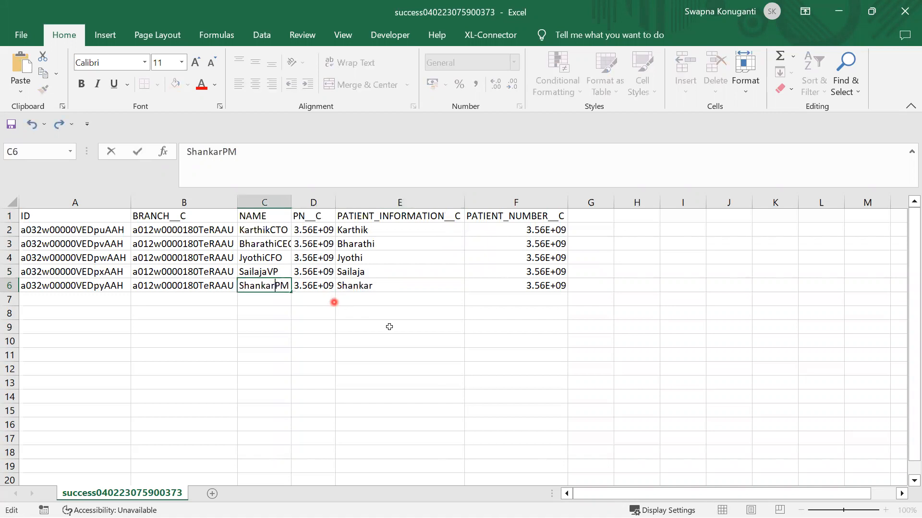
left_click(414, 336)
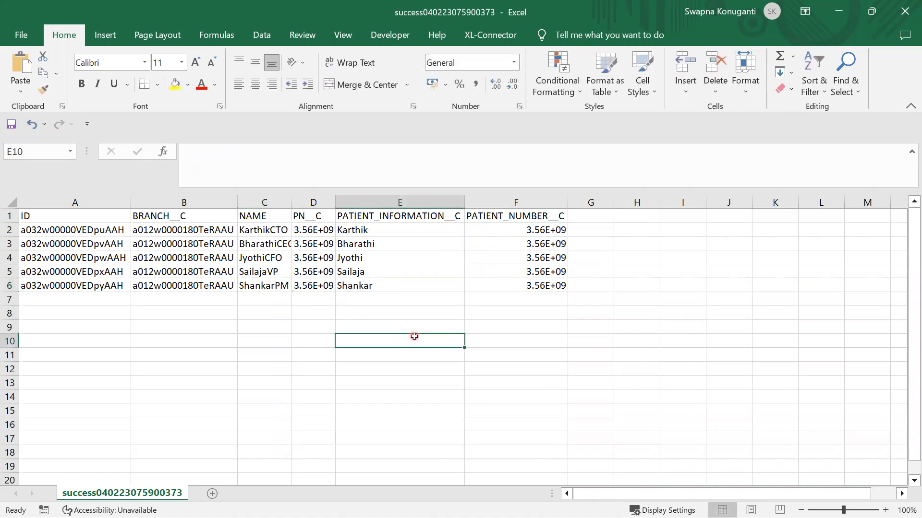
- Copy F2's patient number into F3, then make F3 and F4 read 3.16E+09 and 3.26E+09
left_click(564, 231)
left_click_drag(570, 236, 568, 248)
left_click(582, 325)
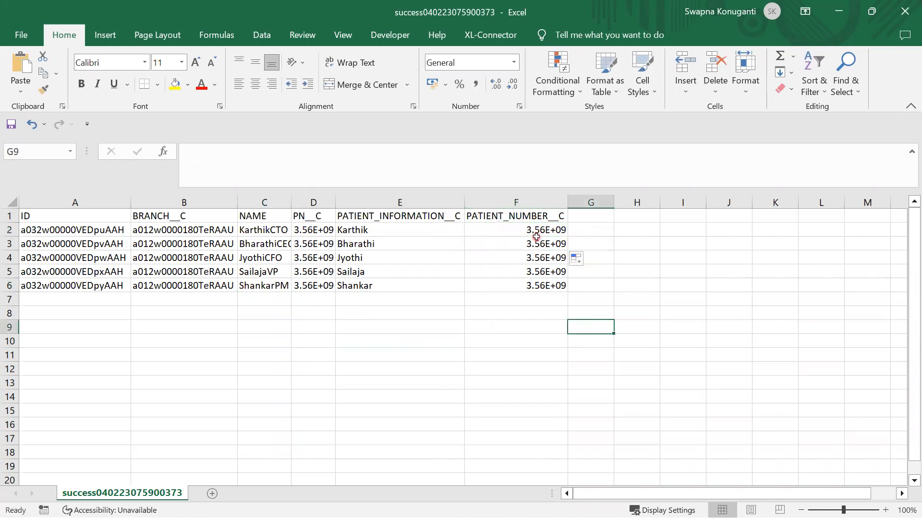
double_click(537, 244)
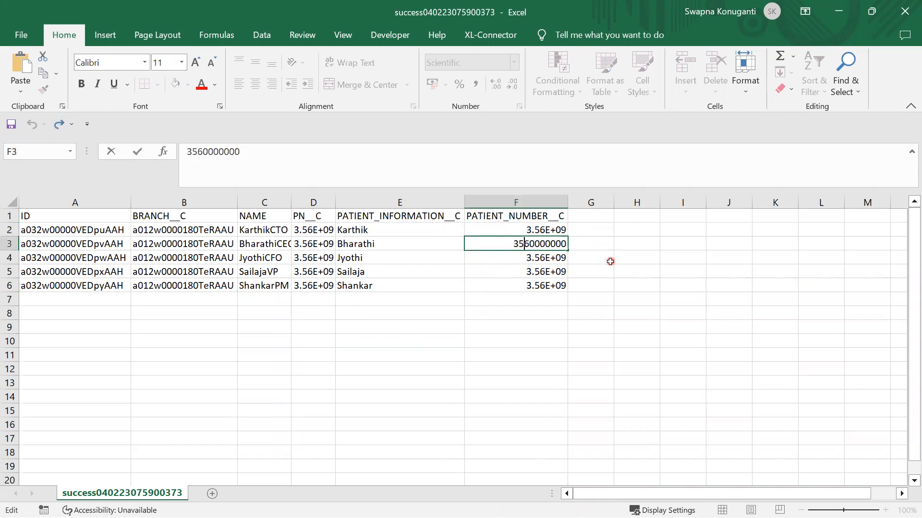
key("BackSpace")
type("1")
double_click(522, 259)
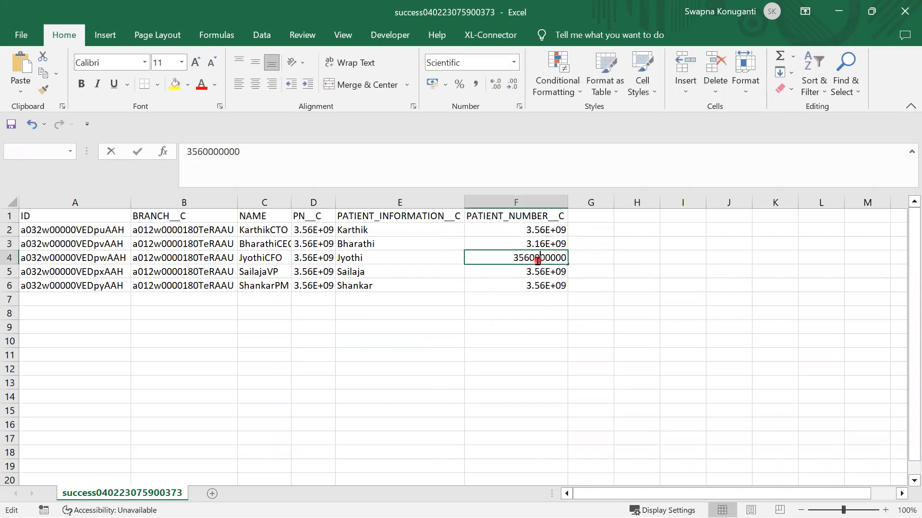
key("Delete")
type("2")
left_click(537, 273)
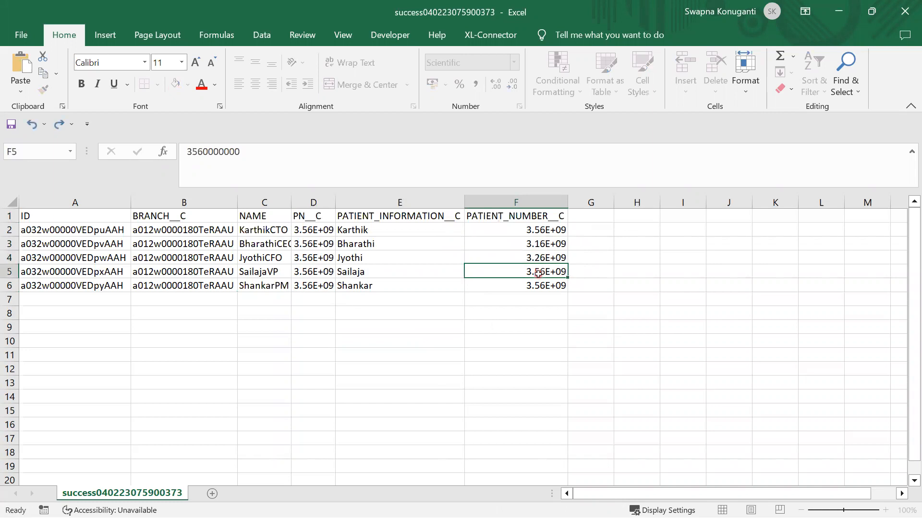
- Change the F5 and F6 patient numbers to 3.36E+09 and 3.46E+09
double_click(538, 273)
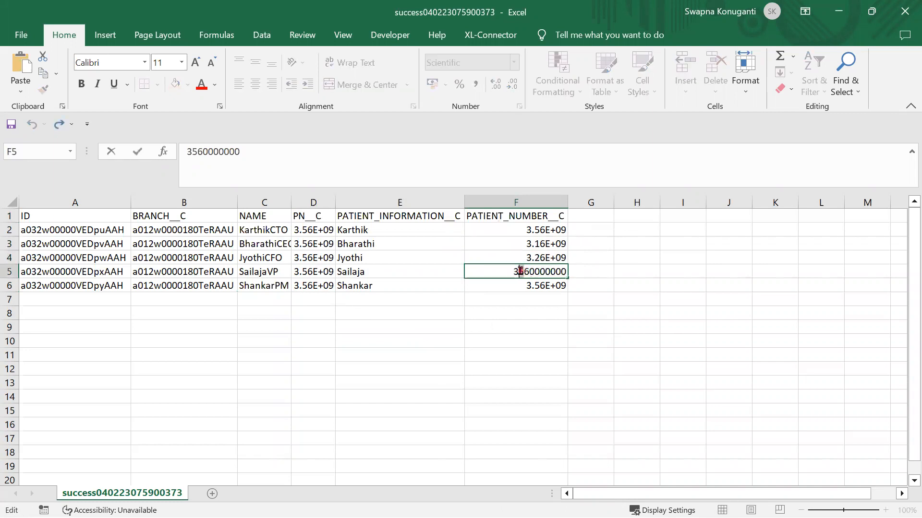
type("2")
key("BackSpace")
type("3")
left_click(528, 286)
double_click(529, 286)
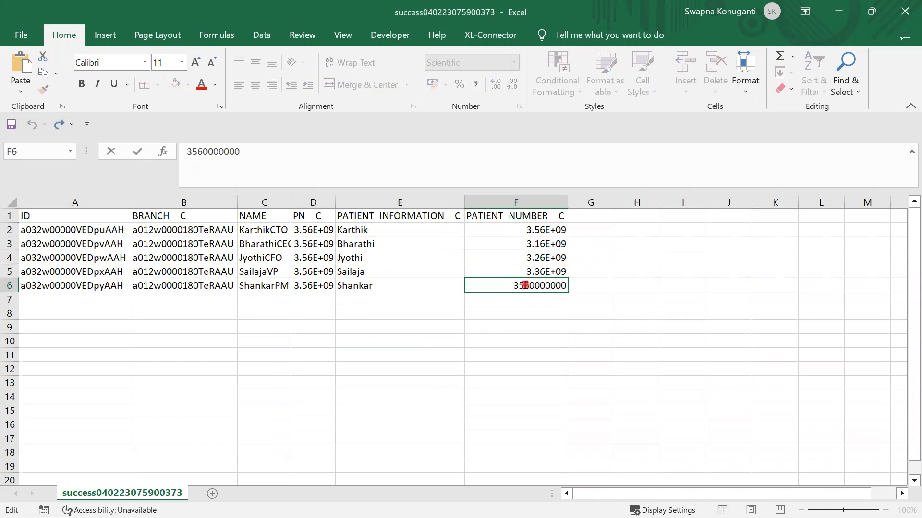
type("4")
left_click(653, 310)
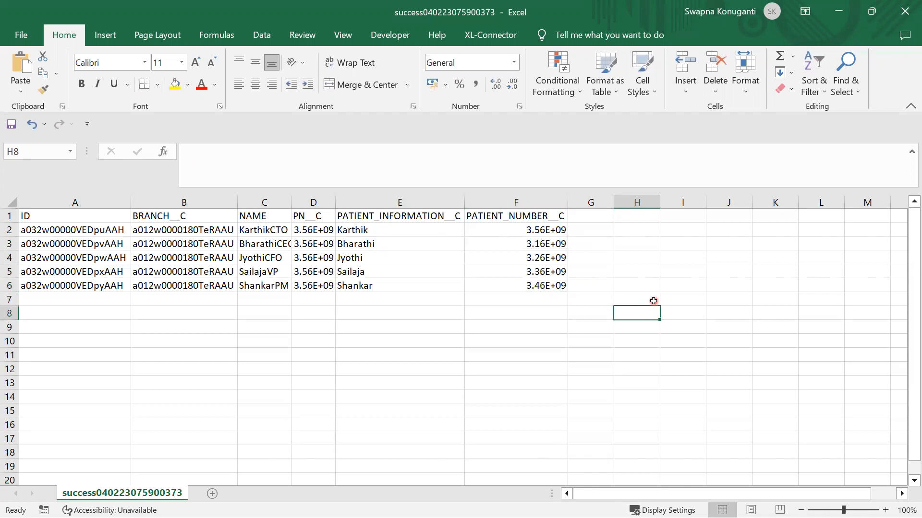
left_click(18, 35)
- Save the workbook as update.csv, CSV (Comma delimited), in the Dataloader folder
left_click(51, 231)
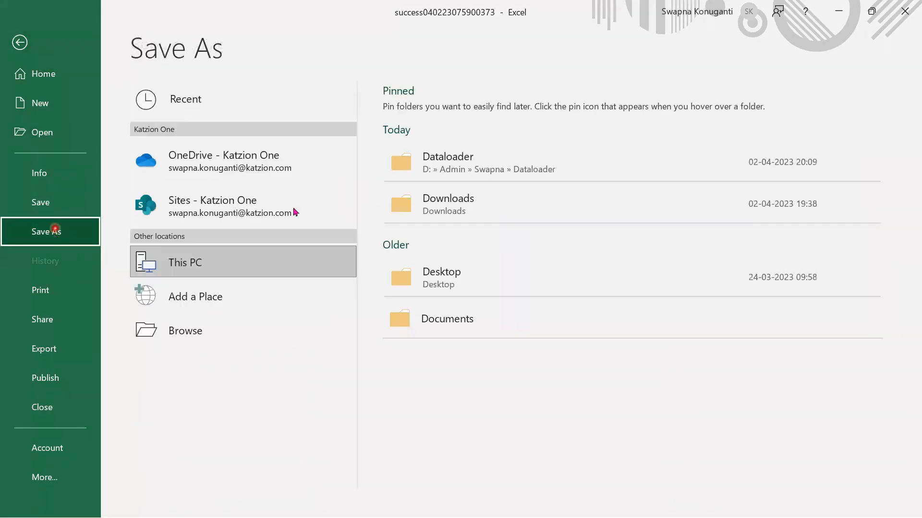
left_click(458, 184)
left_click(457, 166)
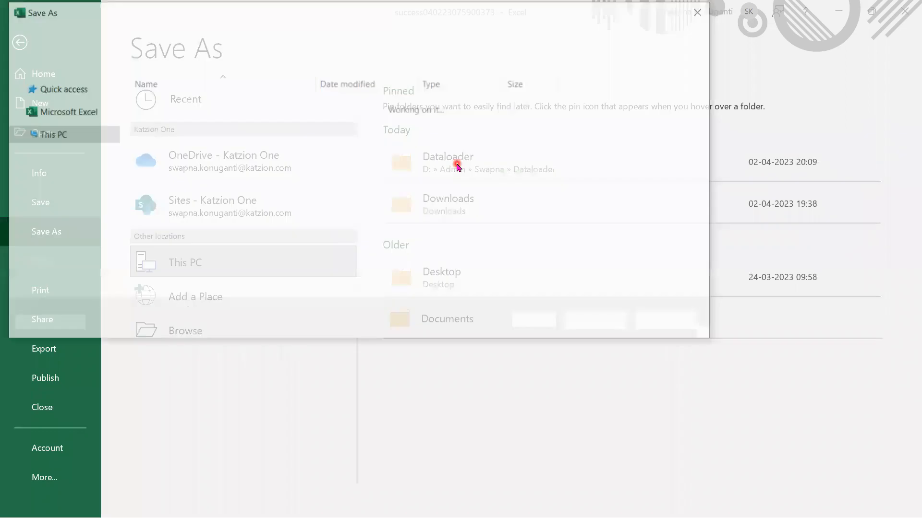
left_click_drag(301, 241, 5, 248)
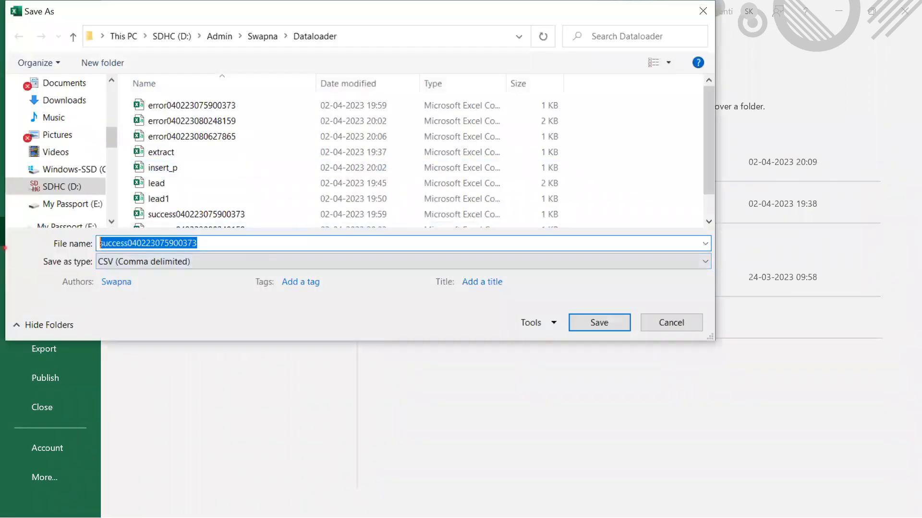
type("update.csv")
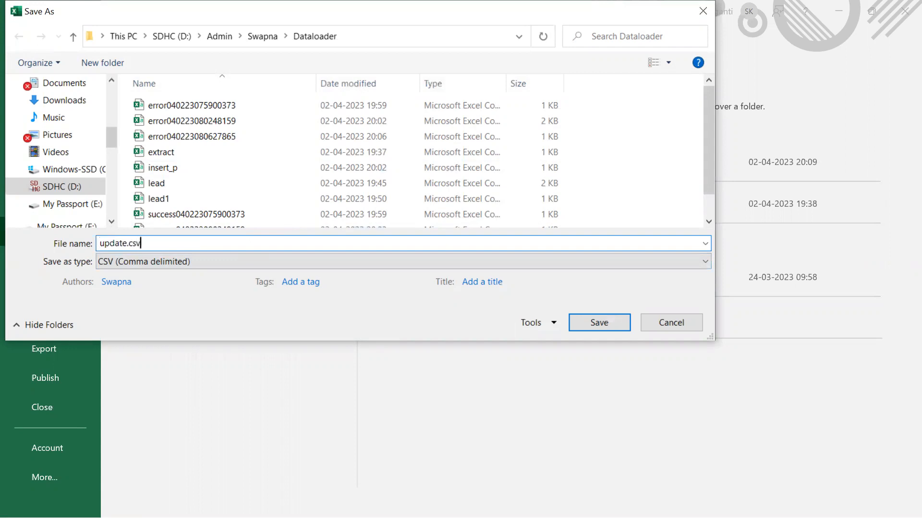
left_click(618, 330)
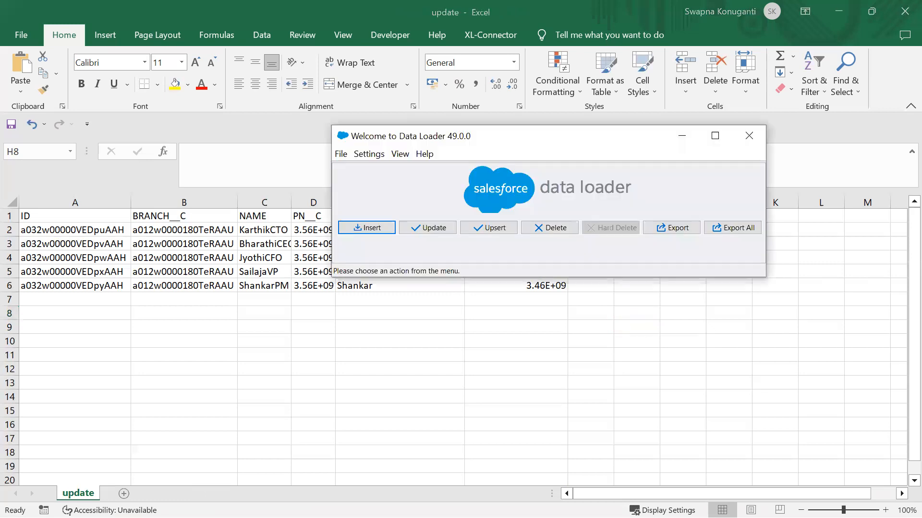
- Start a Patient (Patient__c) update from update.csv and acknowledge the 5-record initialization
left_click(438, 231)
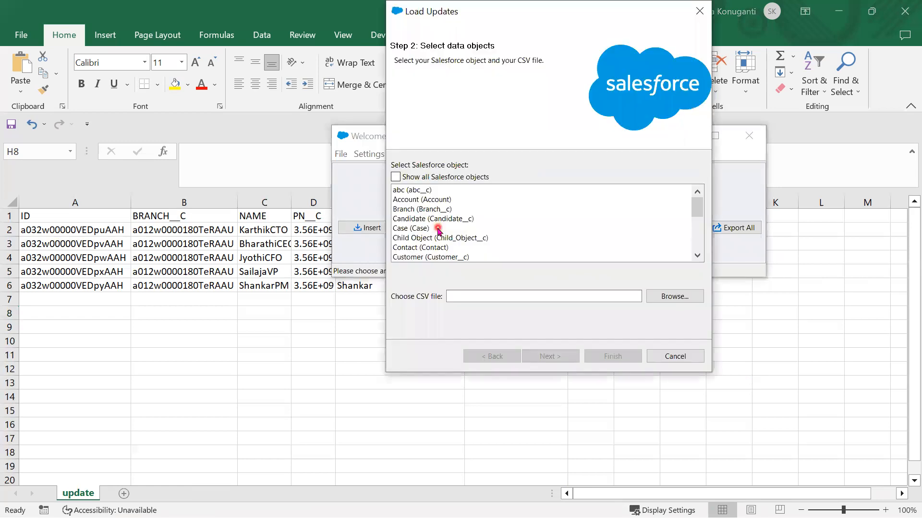
scroll(447, 228, "down", 1)
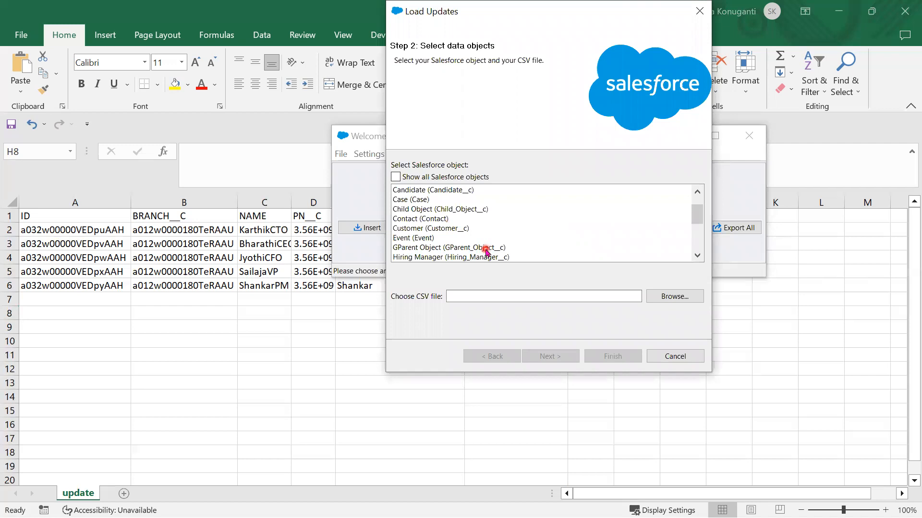
scroll(486, 251, "down", 2)
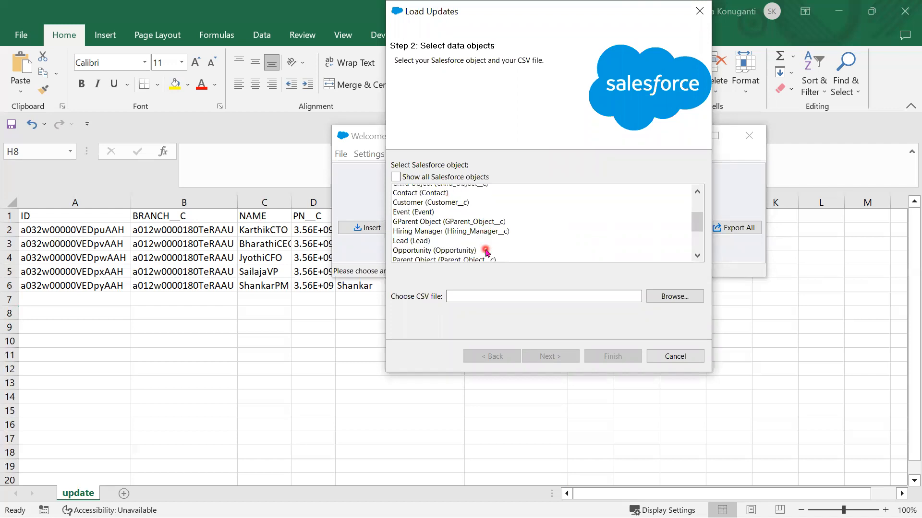
left_click(446, 238)
left_click(673, 297)
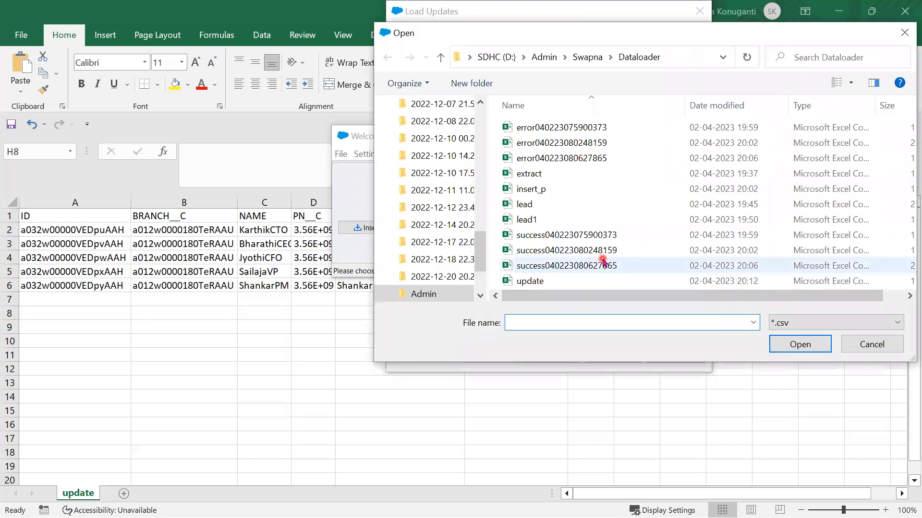
left_click(602, 282)
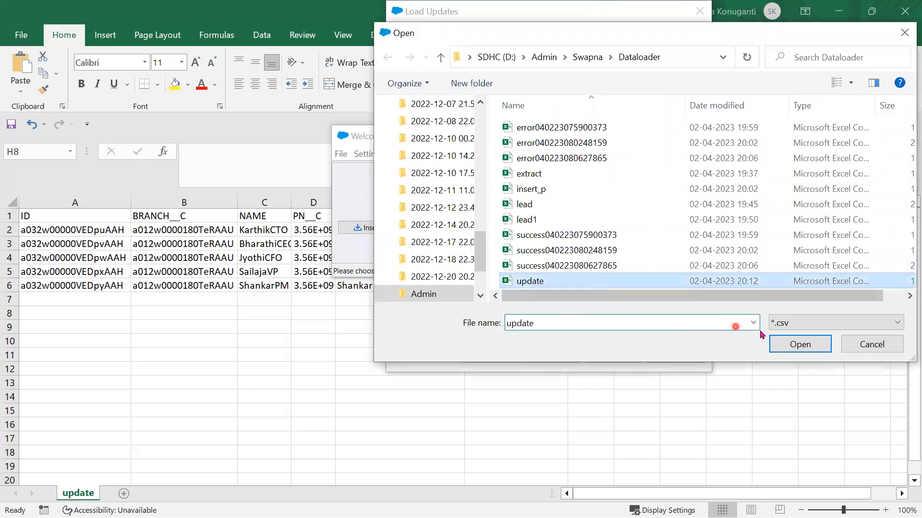
left_click(803, 345)
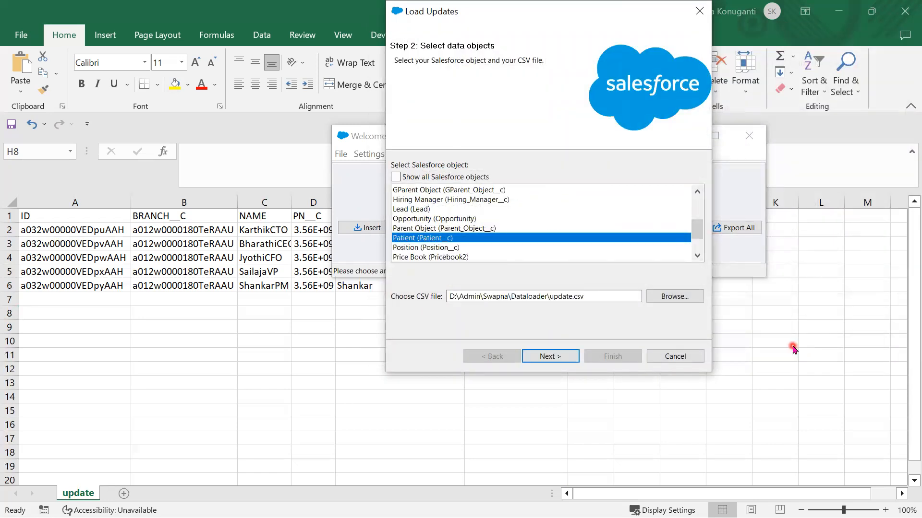
left_click(470, 229)
left_click(468, 238)
left_click(546, 359)
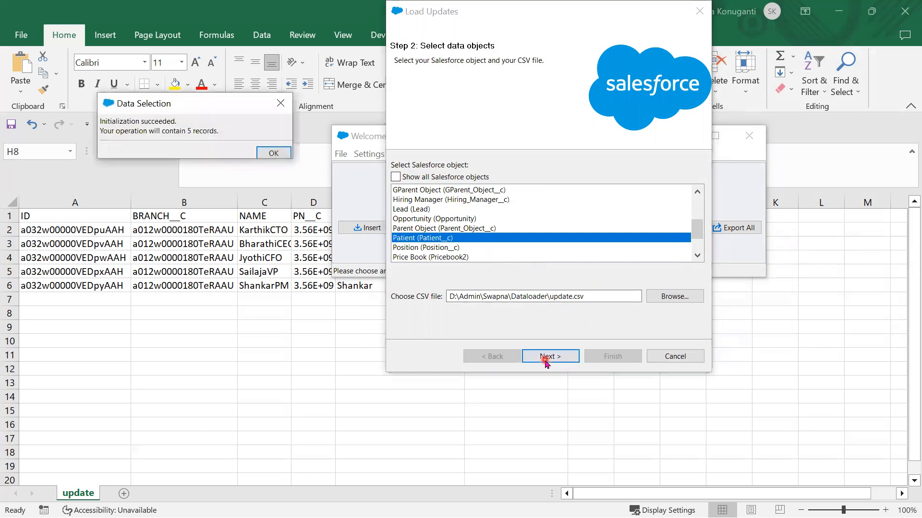
left_click(284, 158)
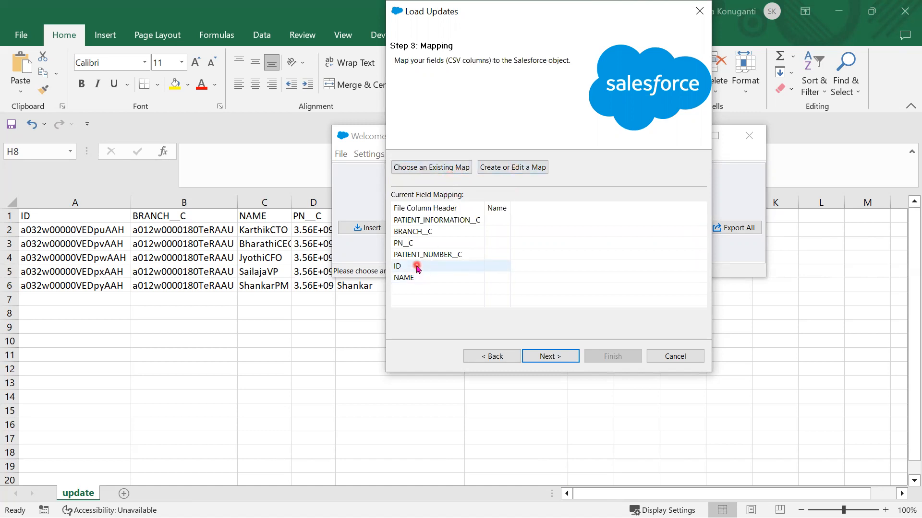
- Auto-match ID, NAME, PATIENT_INFORMATION__C and PATIENT_NUMBER__C to Patient fields, then reopen and close the Mapping Dialog
left_click(520, 169)
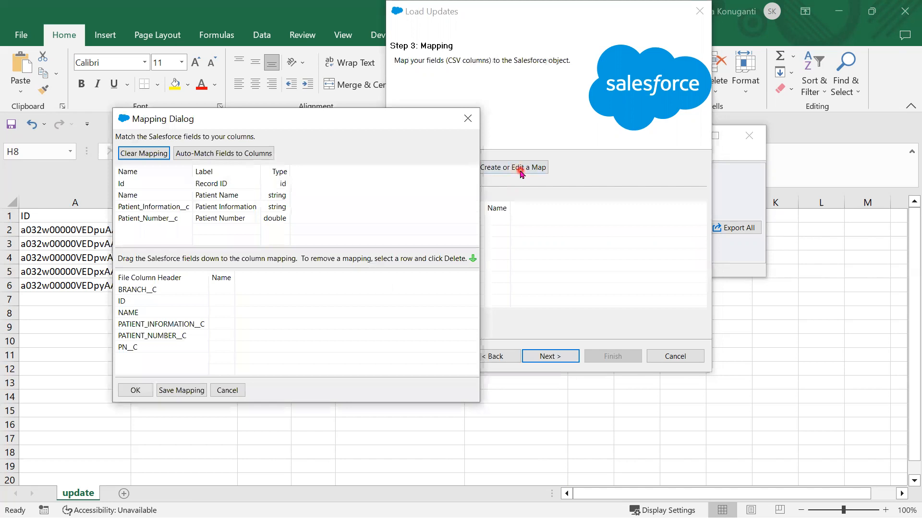
left_click(218, 155)
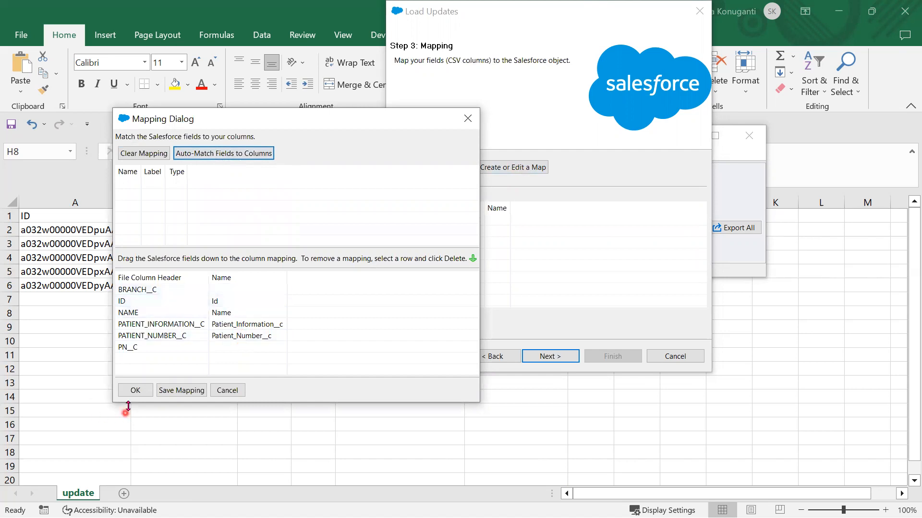
left_click(134, 391)
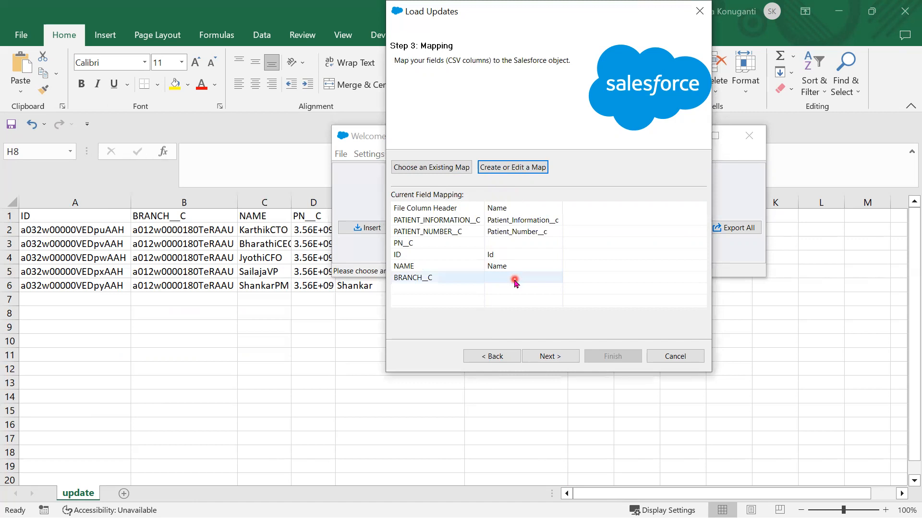
left_click(505, 167)
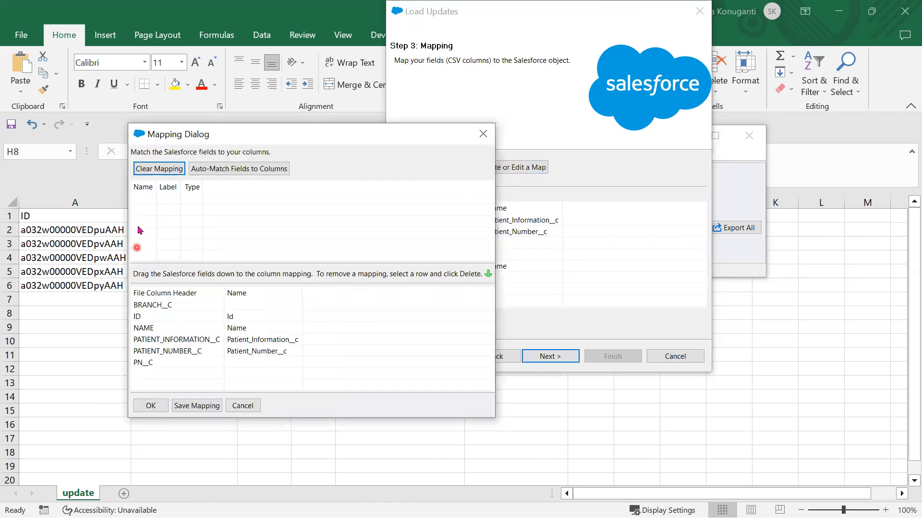
left_click(483, 134)
- Load the saved patient.sdl mapping file
left_click(441, 168)
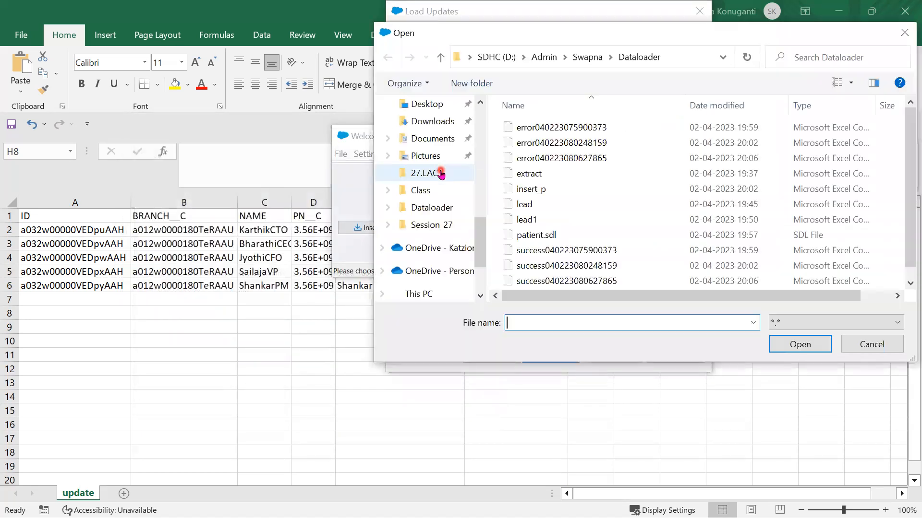
left_click(542, 237)
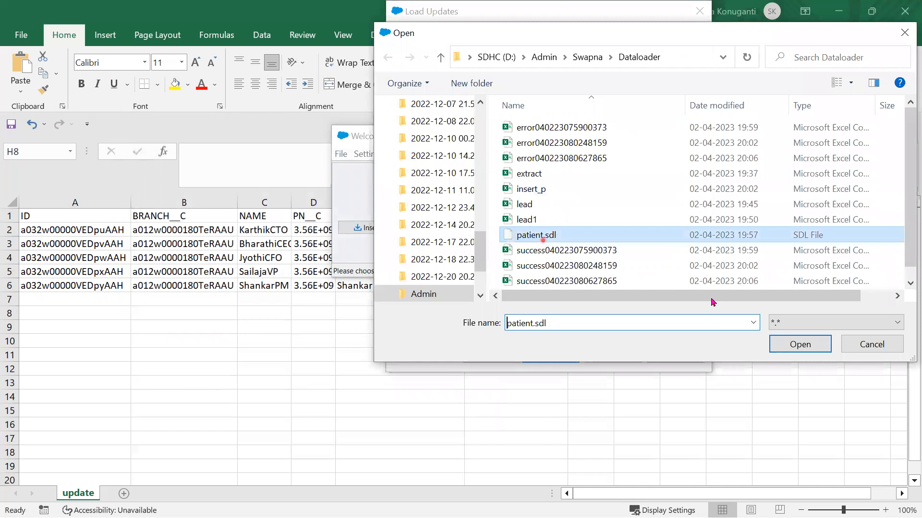
left_click(800, 347)
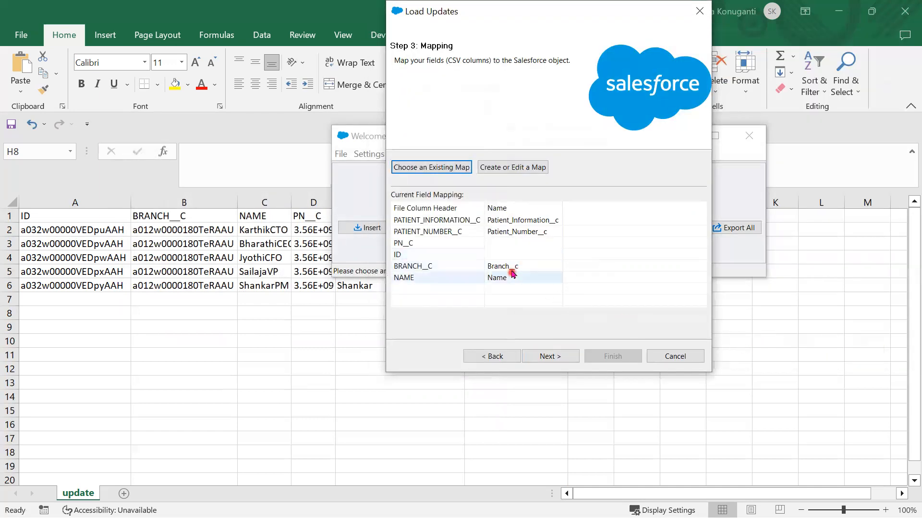
- Map the ID column to the Id field and advance to Step 4: Finish
left_click(529, 167)
left_click_drag(73, 99, 171, 211)
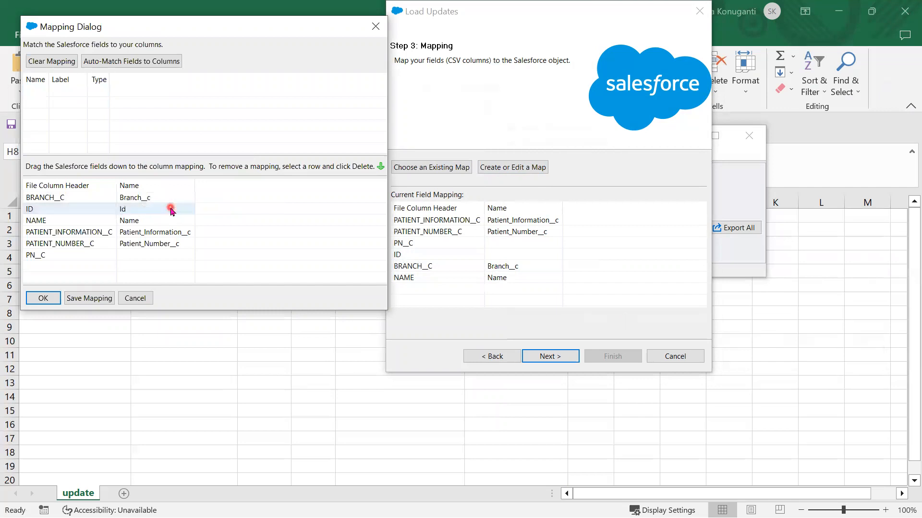
left_click(43, 298)
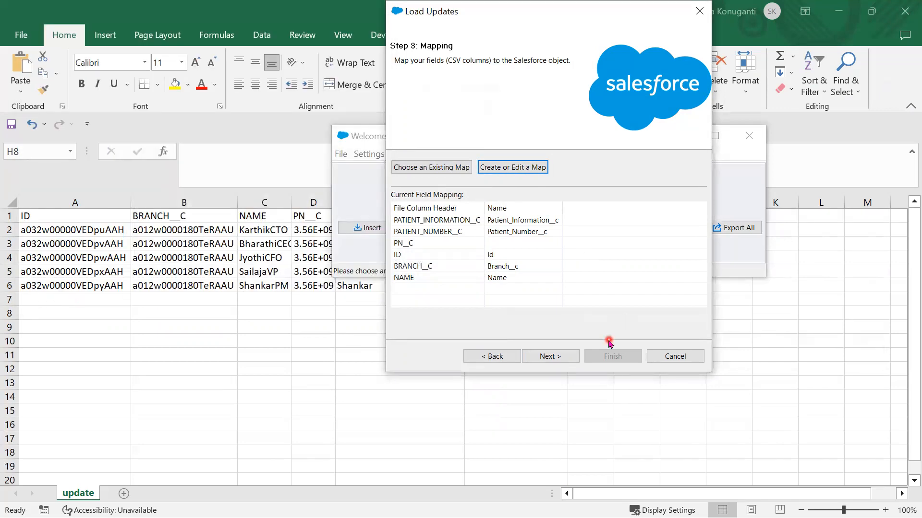
left_click(546, 357)
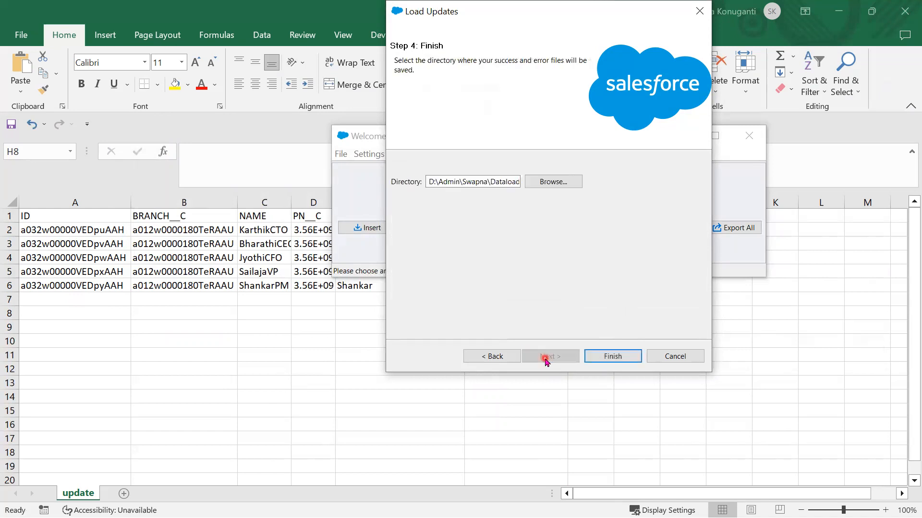
- Run the update and review the results: 0 successes, 5 errors citing Branch__c field security
left_click(610, 358)
left_click(520, 328)
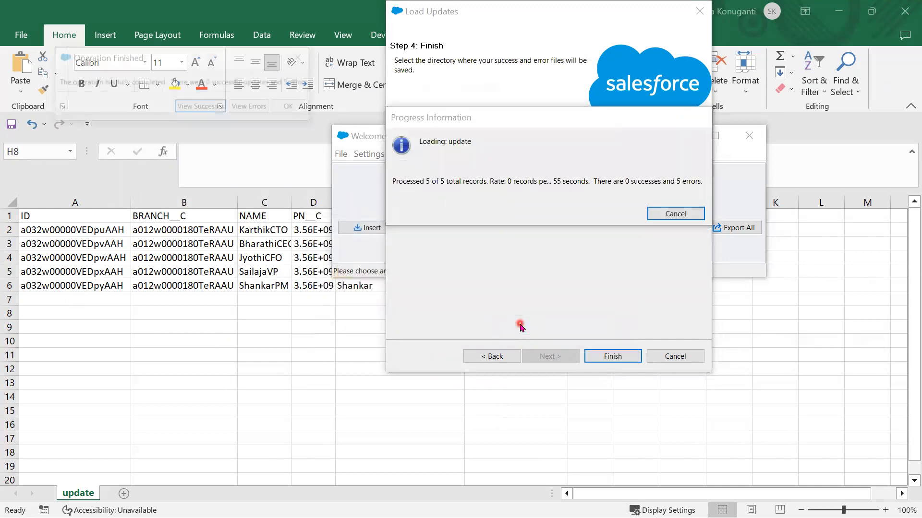
left_click(196, 109)
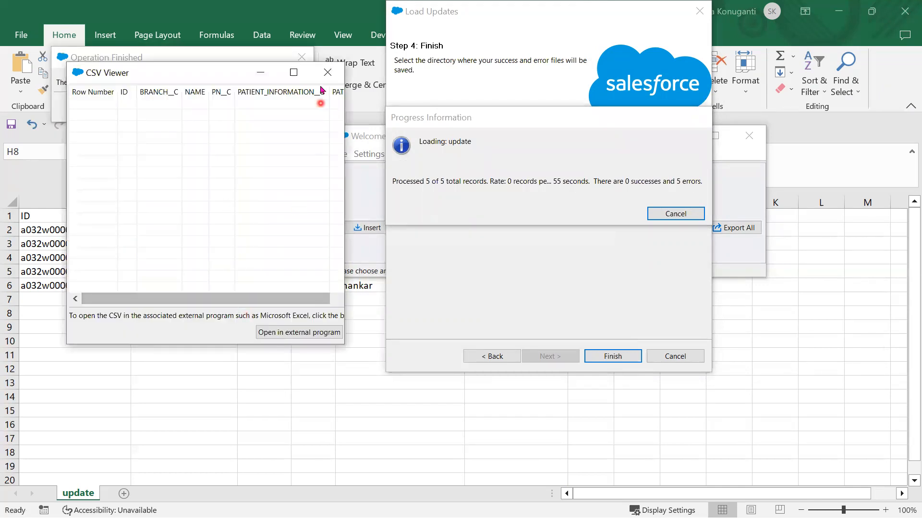
left_click(328, 73)
left_click(249, 107)
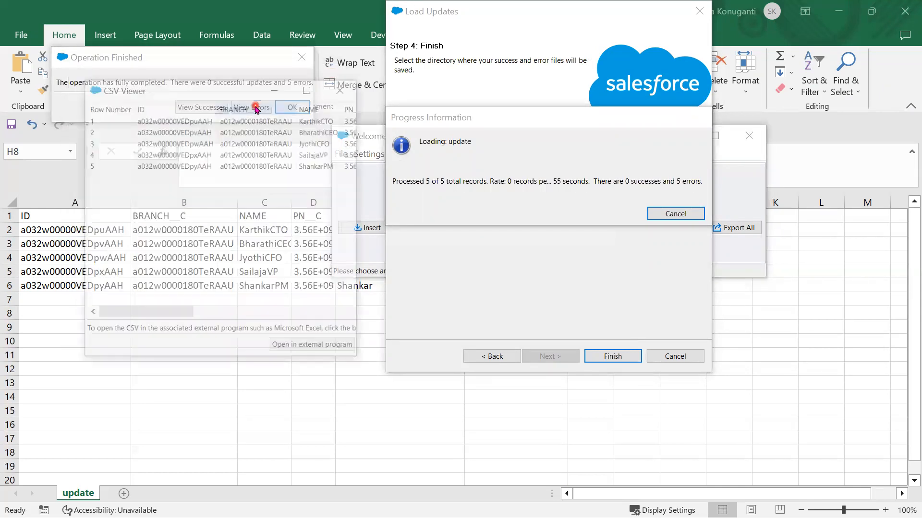
left_click_drag(183, 314, 392, 334)
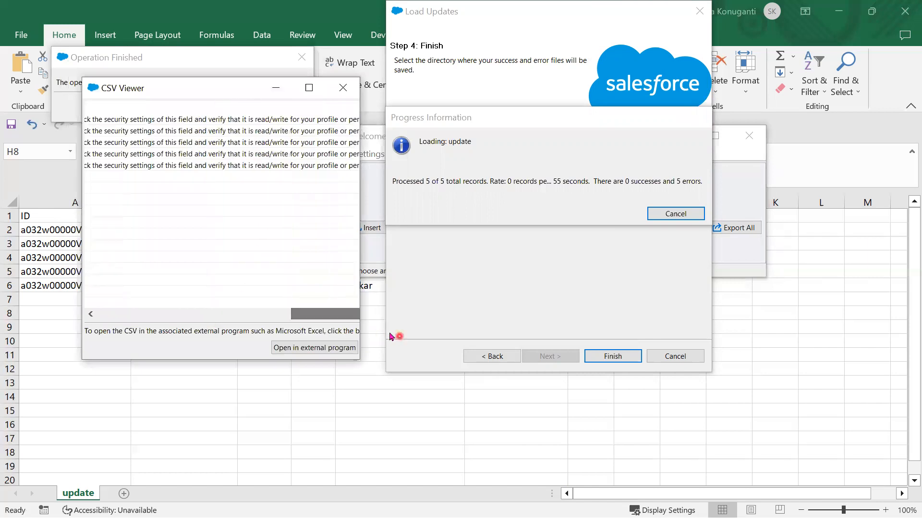
left_click(313, 312)
left_click_drag(291, 316, 242, 315)
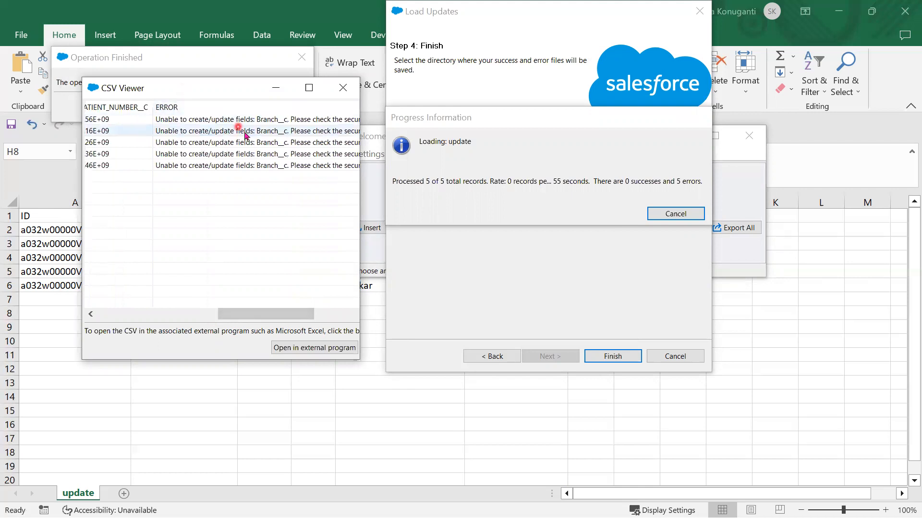
left_click(342, 93)
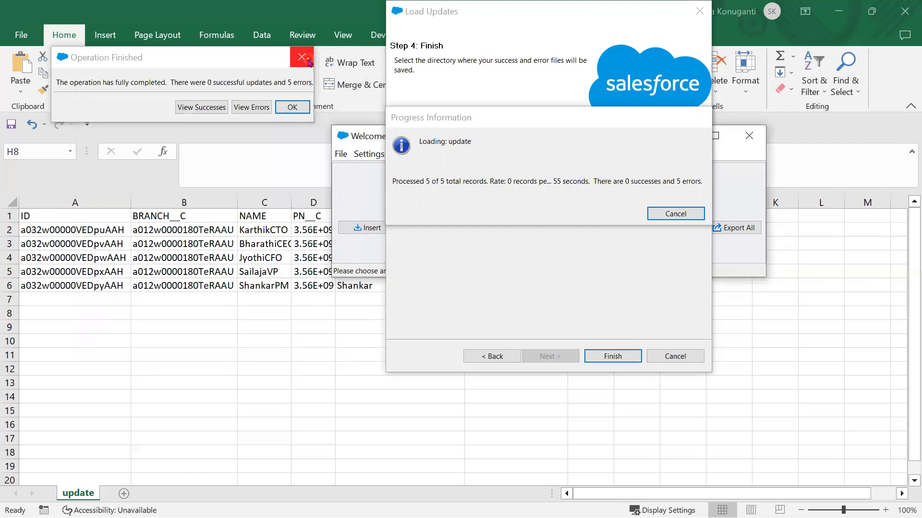
left_click(301, 57)
- Set up a new Patient update from update.csv and acknowledge the five-record initialization
left_click(435, 229)
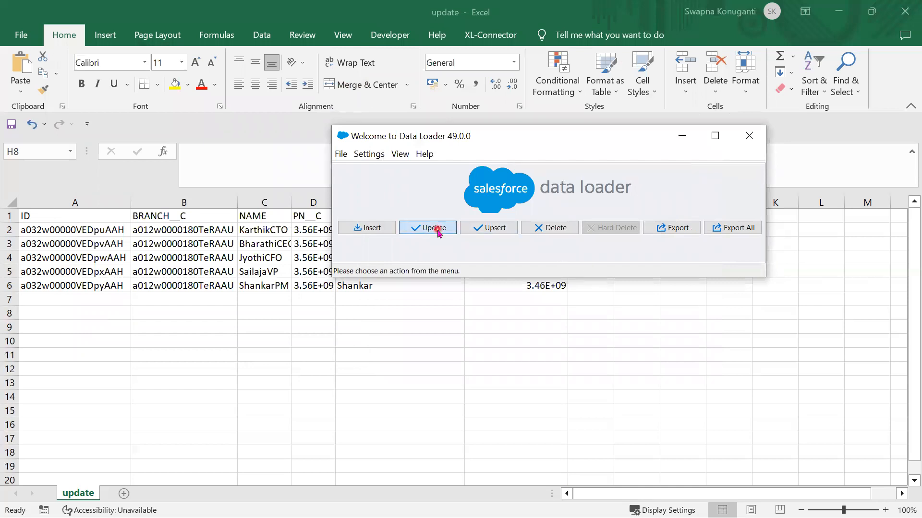
scroll(429, 242, "down", 2)
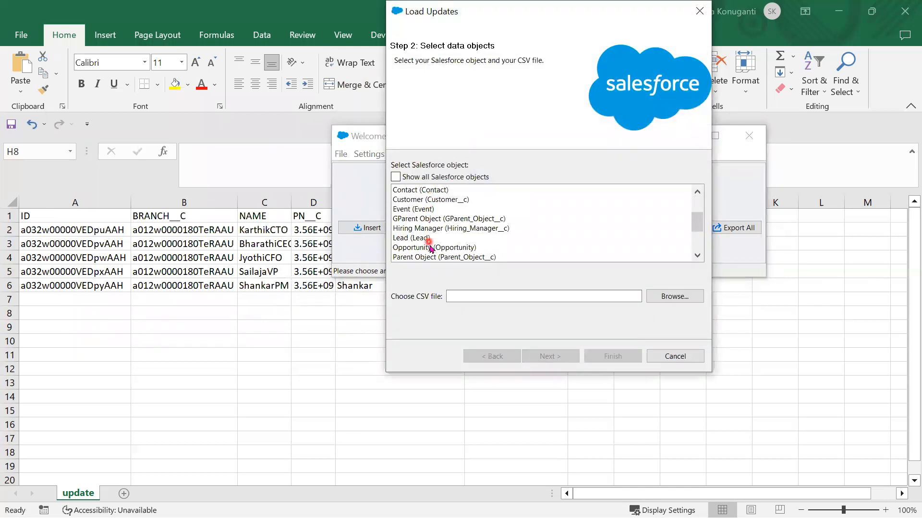
scroll(434, 250, "down", 1)
left_click(432, 237)
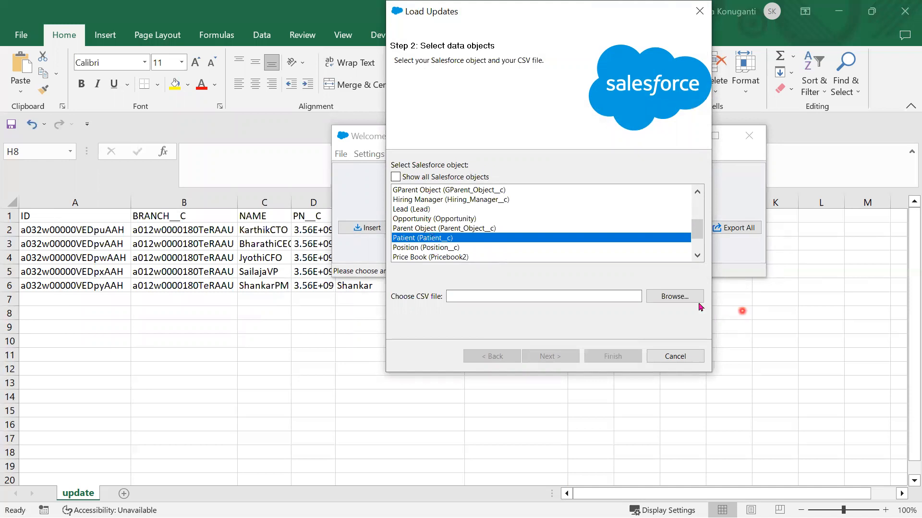
left_click(678, 301)
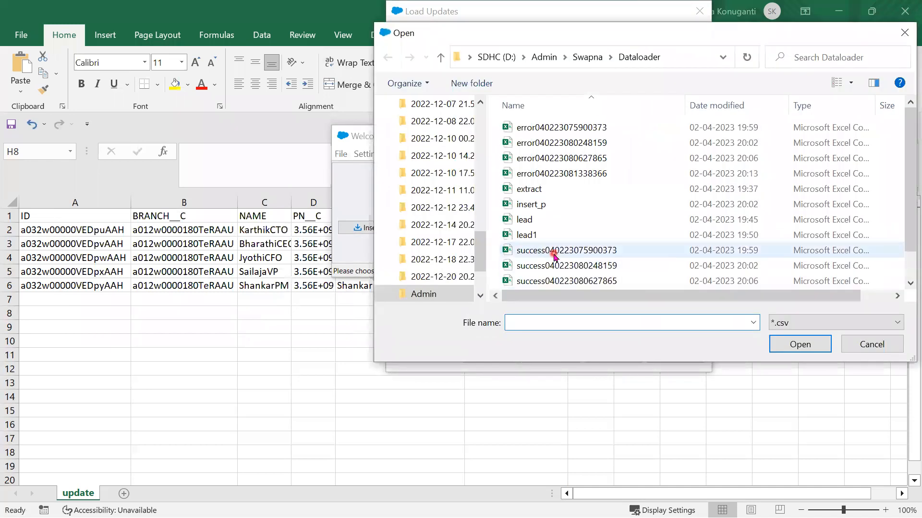
scroll(552, 269, "down", 1)
left_click(552, 282)
left_click(799, 344)
left_click(574, 359)
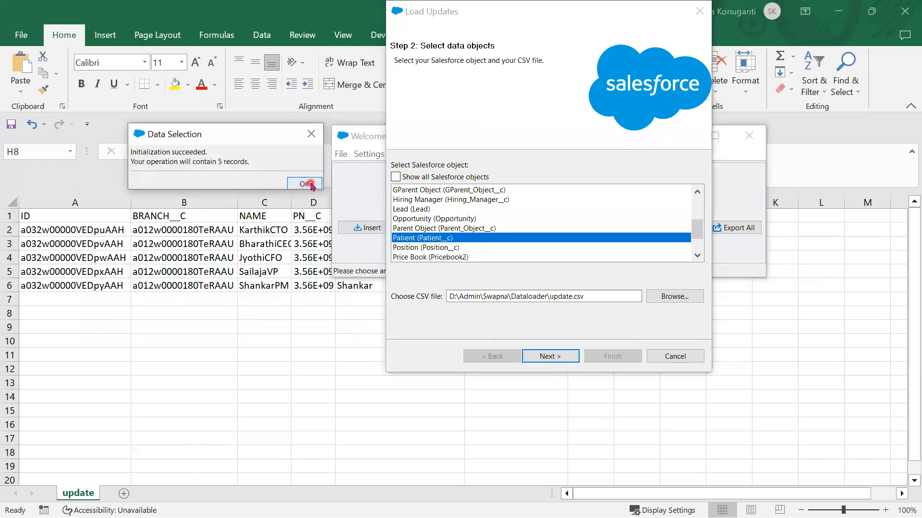
left_click(309, 185)
- Auto-match fields without BRANCH__C and run the update, getting 5 successes and 0 errors
left_click(519, 168)
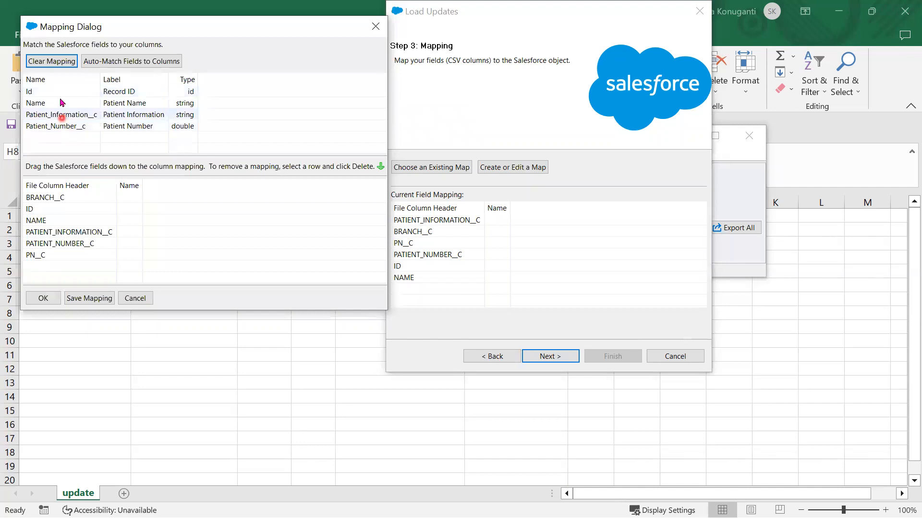
left_click(113, 61)
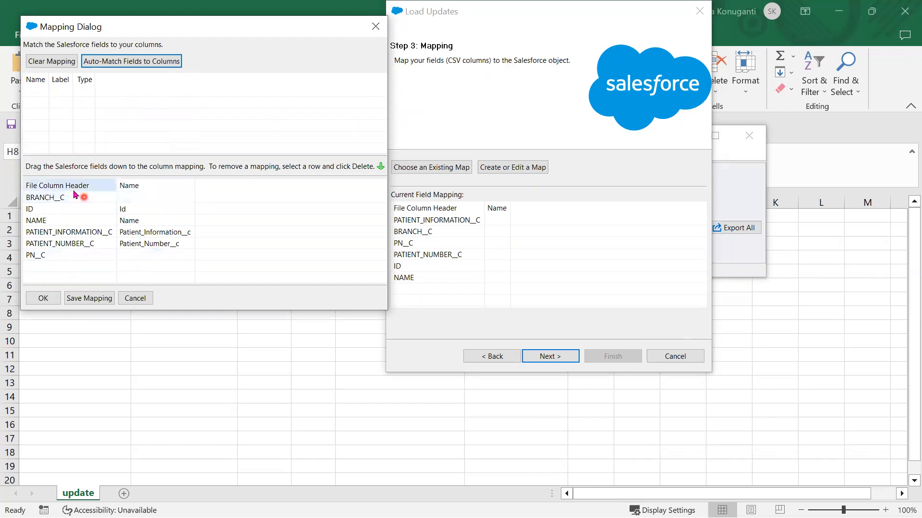
left_click(43, 298)
left_click(551, 358)
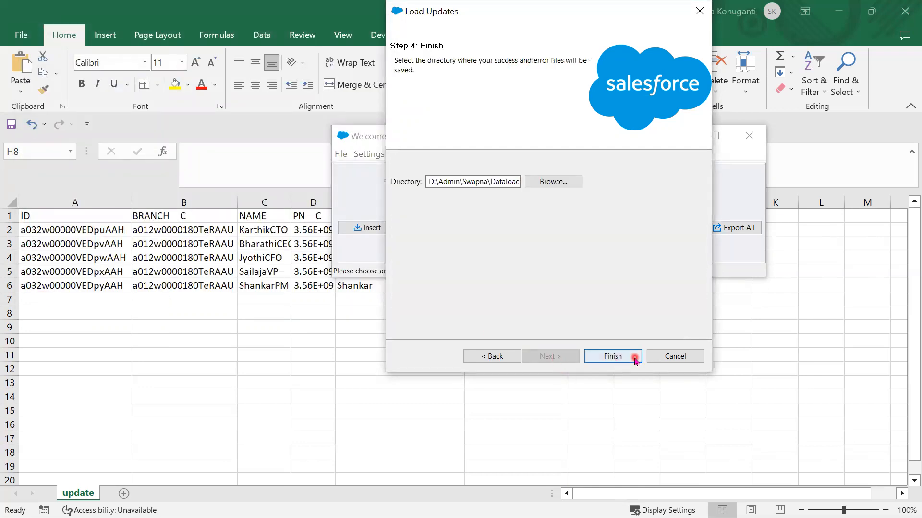
left_click(626, 358)
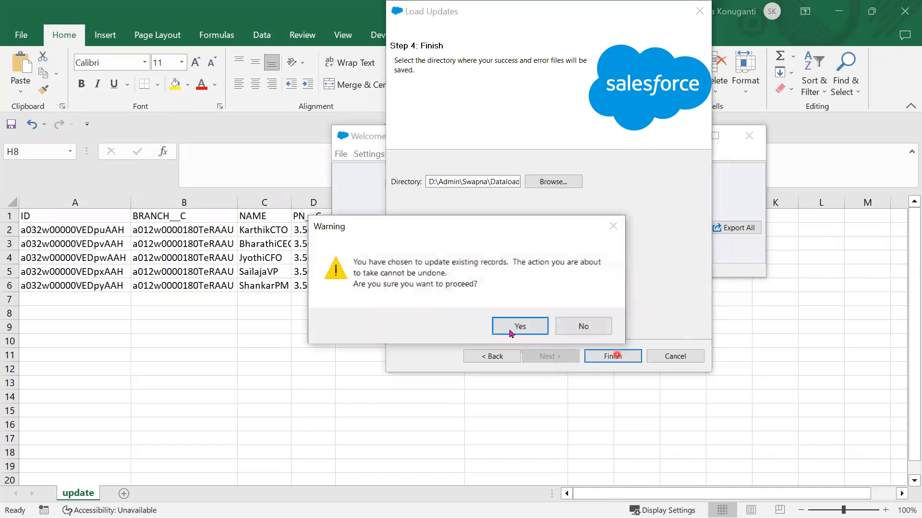
left_click(508, 328)
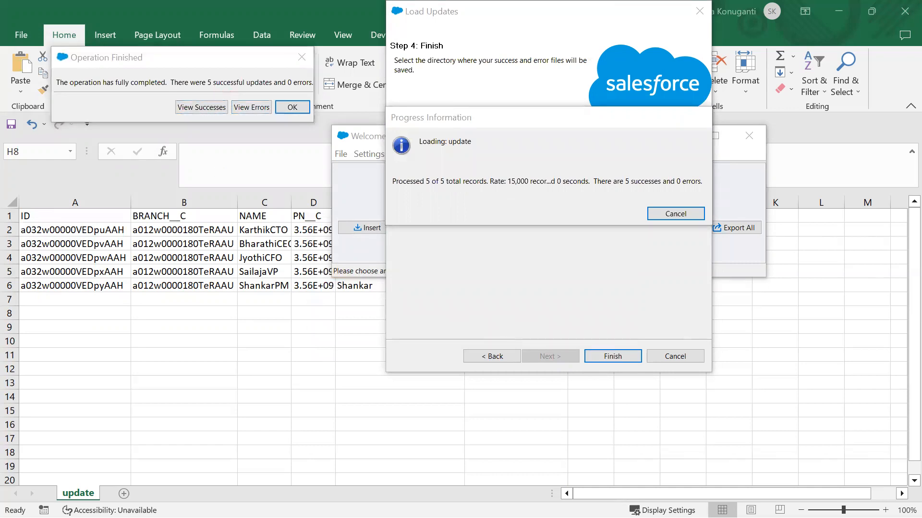
key("alt+Tab")
- Refresh All Patients to show the five renamed patients, then close Data Loader's Operation Finished dialog
left_click(61, 38)
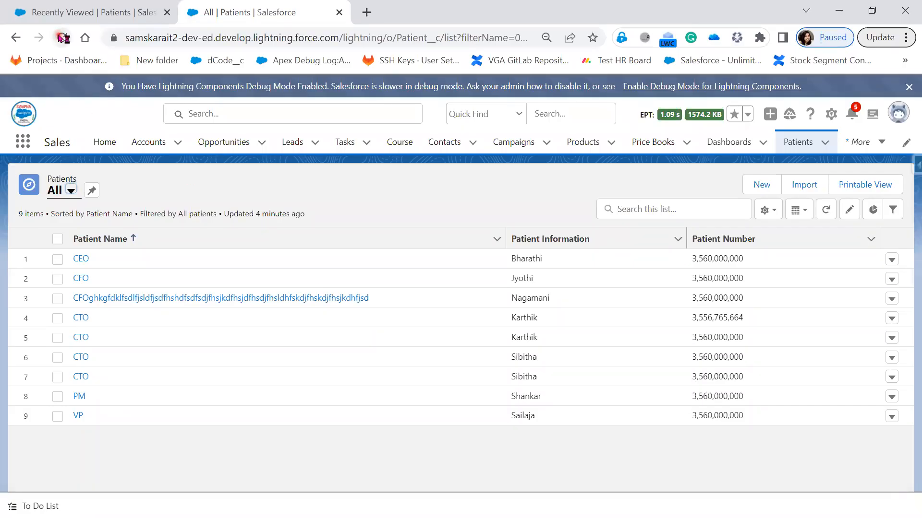
left_click(294, 424)
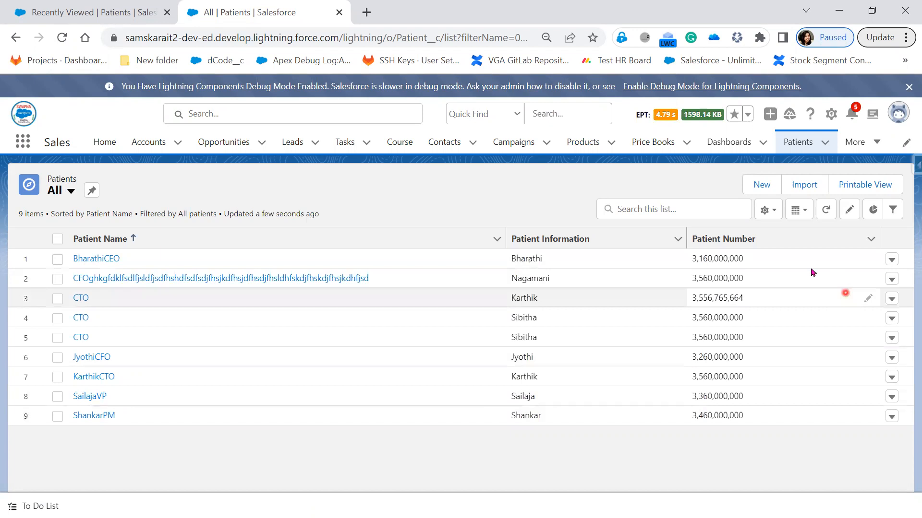
left_click(839, 10)
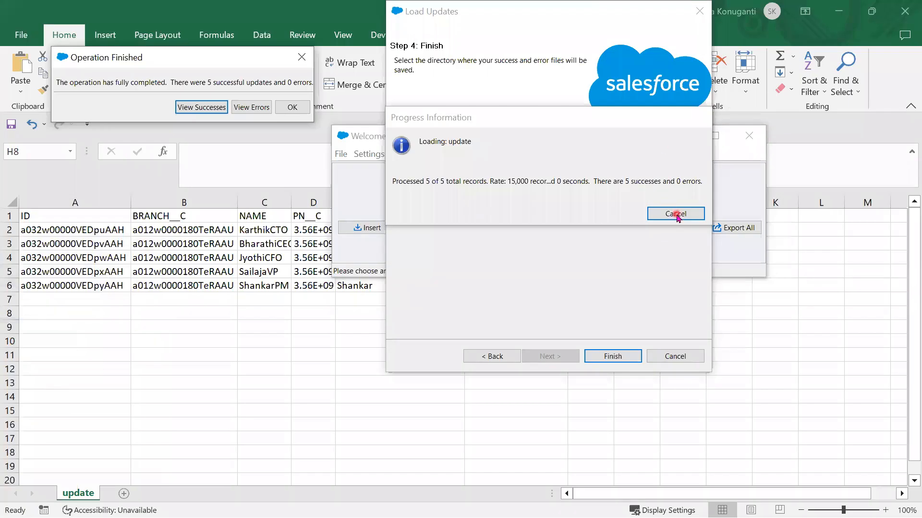
left_click(292, 109)
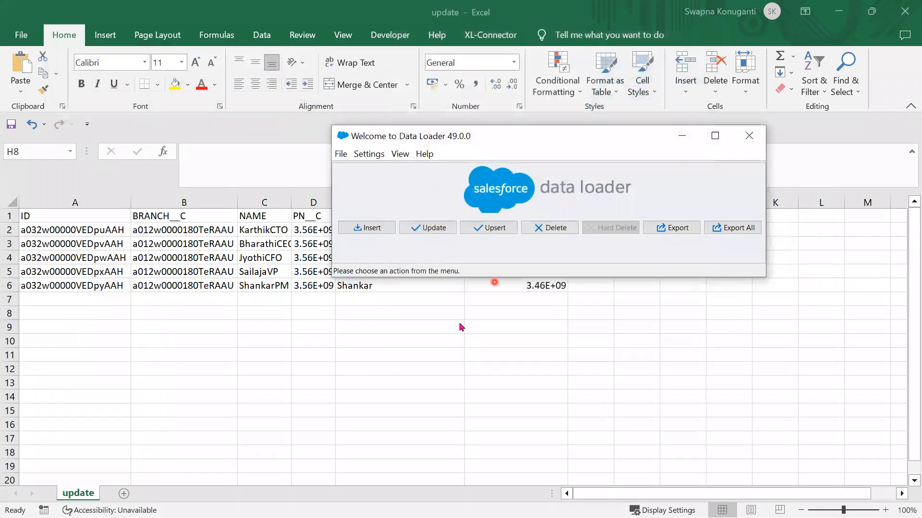
- Advance the slide show to slide 27, UPDATE HOME WORK, revealing both Contact-update bullets
key("alt+Tab")
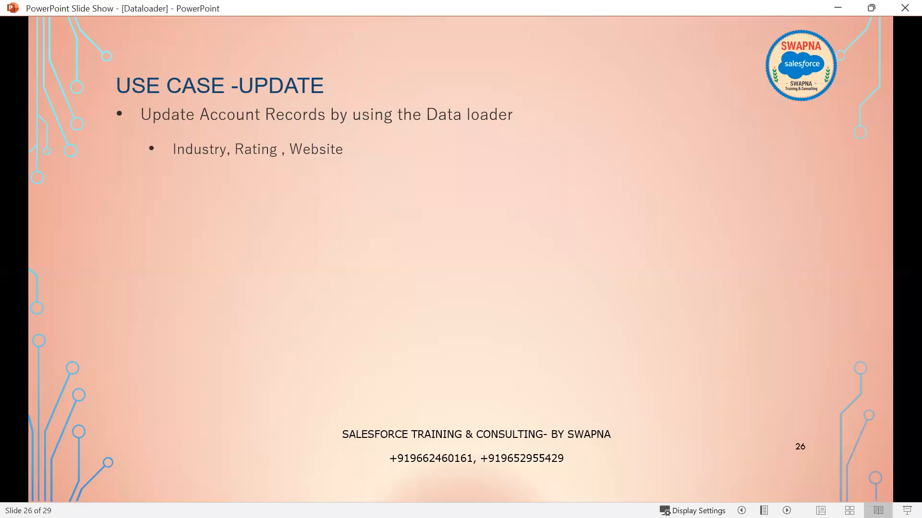
key("Right")
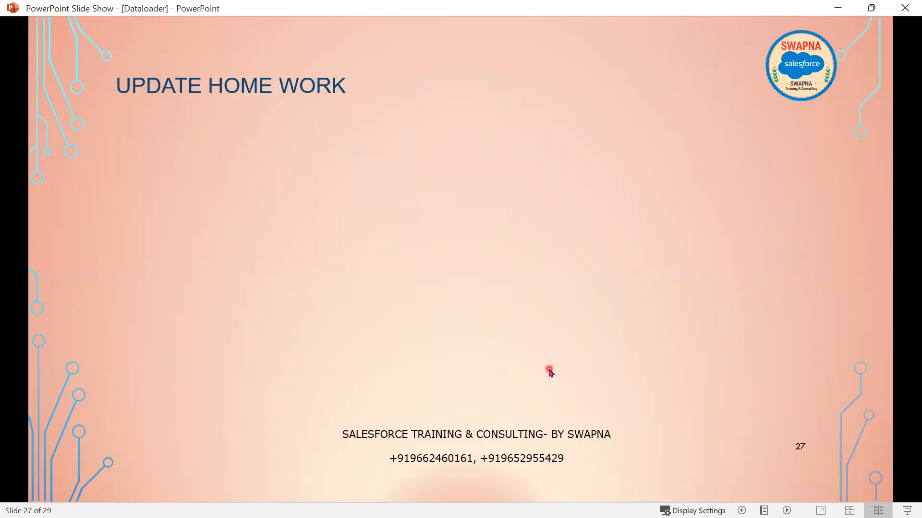
key("Right")
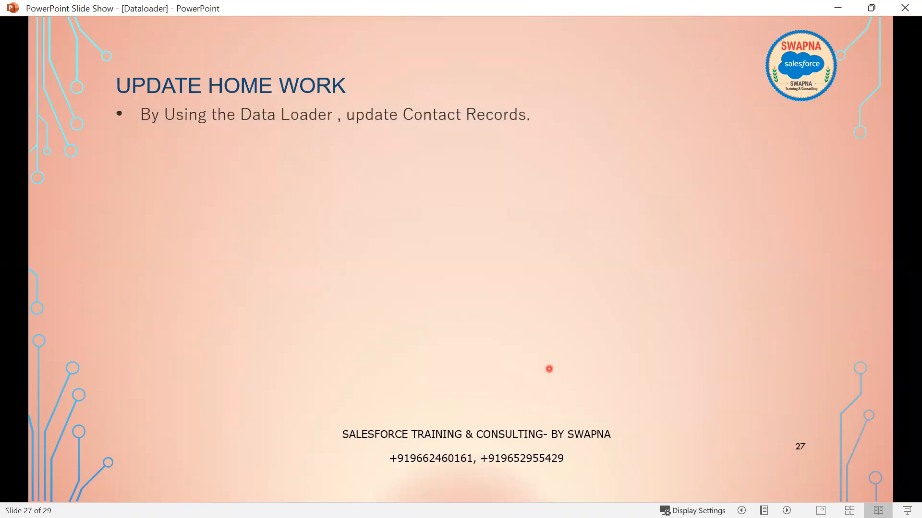
key("Right")
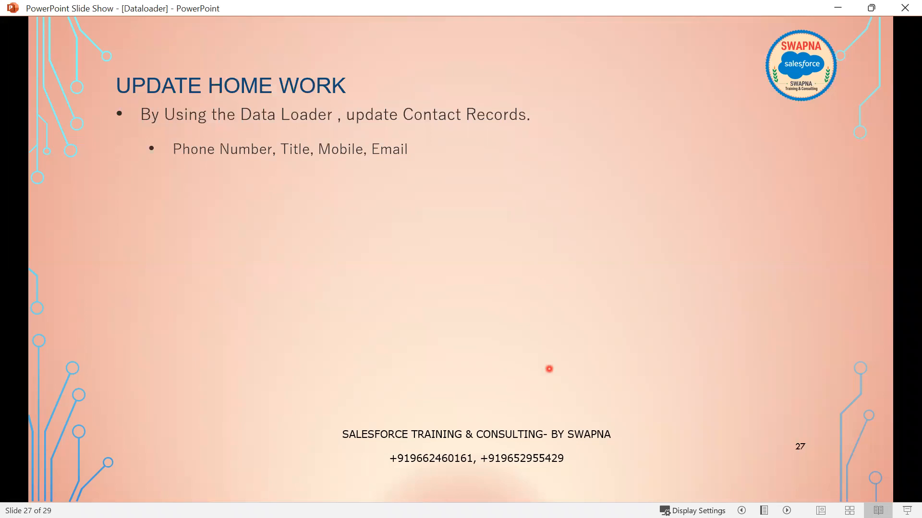
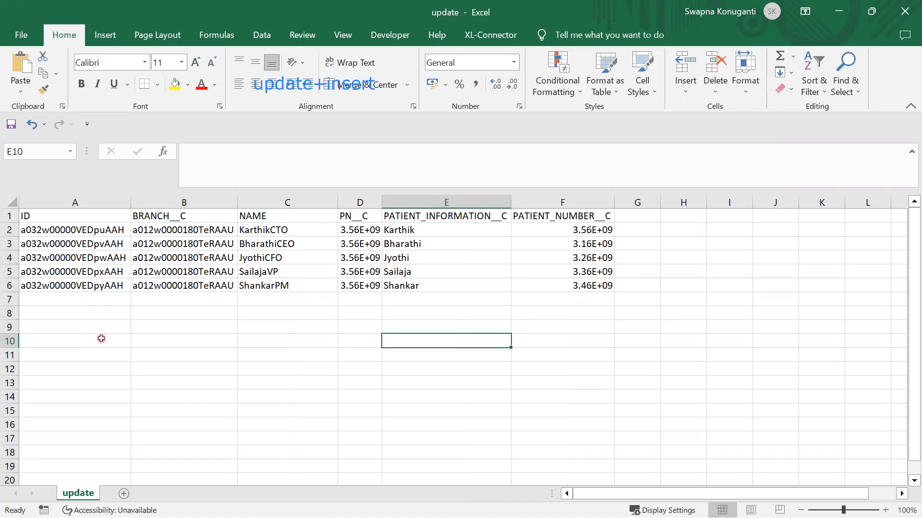
- Copy the Shankar row's data, without its ID, into rows 7 and 8
left_click_drag(215, 285, 578, 282)
key("ctrl+c")
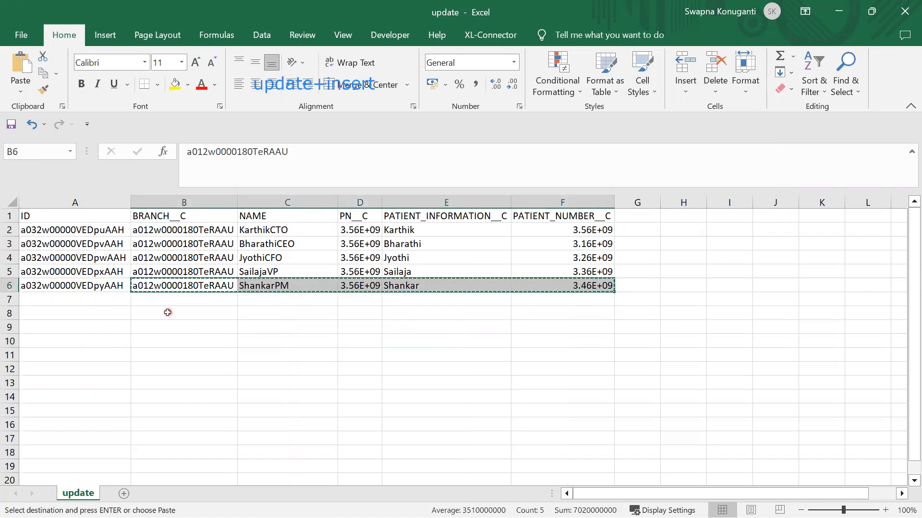
left_click(144, 313)
key("ctrl+v")
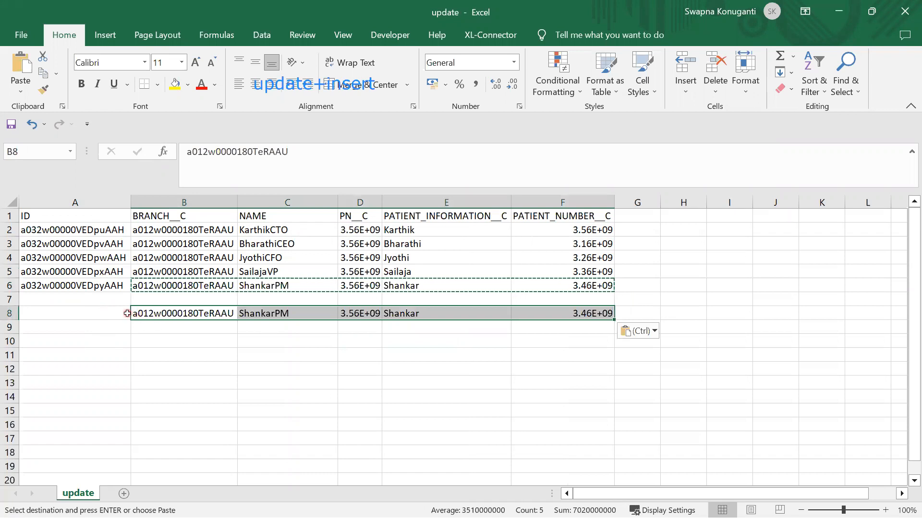
right_click(9, 300)
left_click(83, 202)
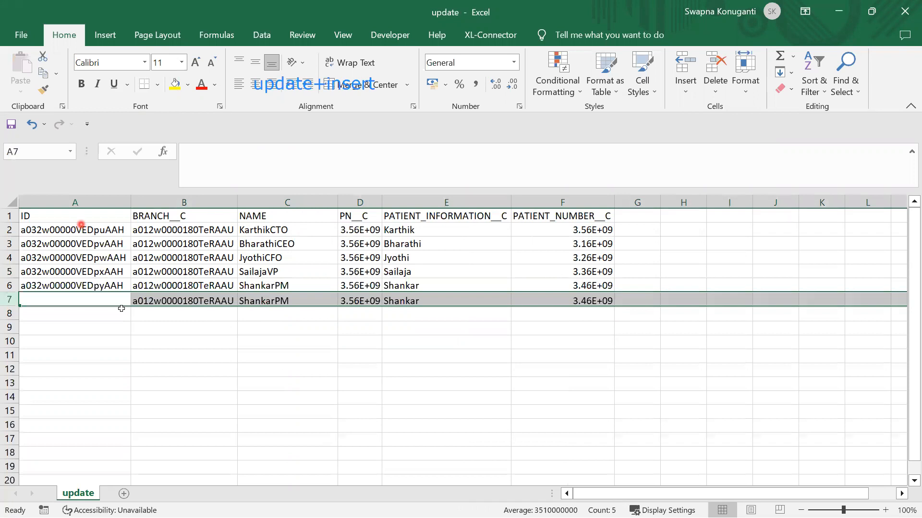
left_click(153, 313)
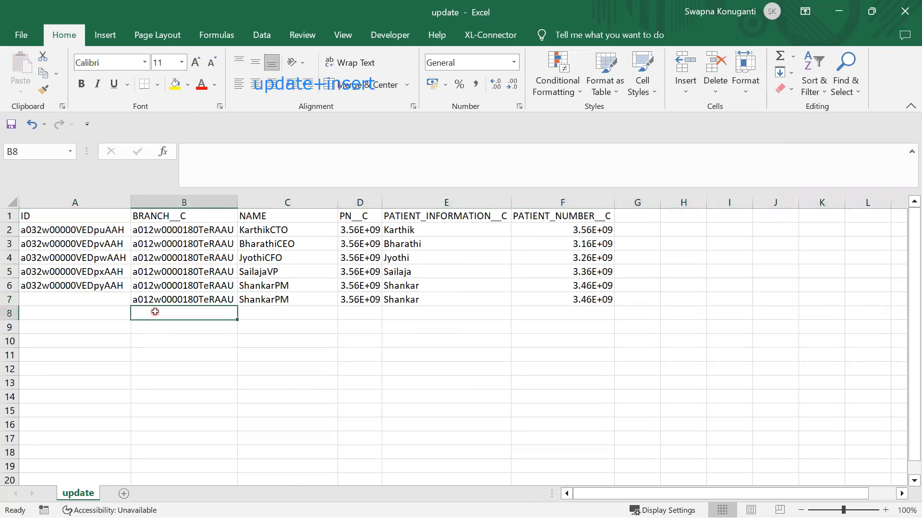
left_click_drag(187, 299, 559, 298)
key("ctrl+c")
left_click(203, 315)
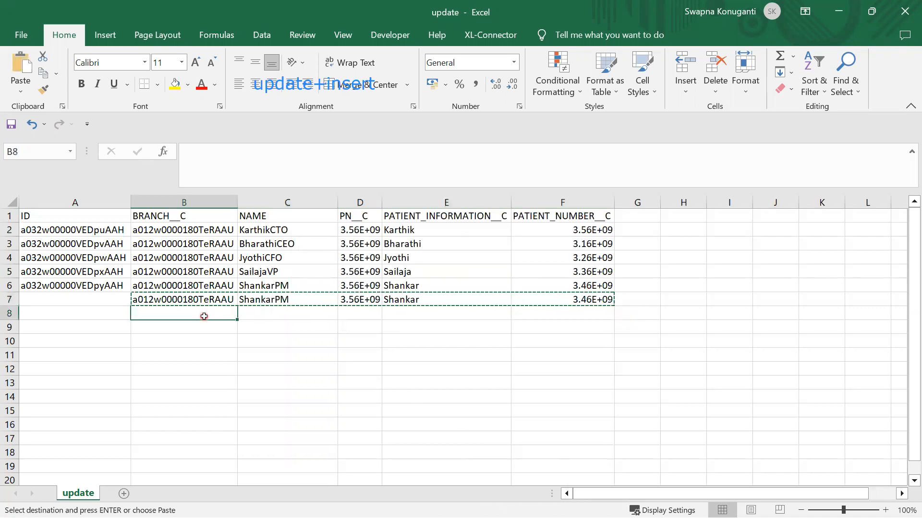
key("ctrl+v")
left_click(265, 375)
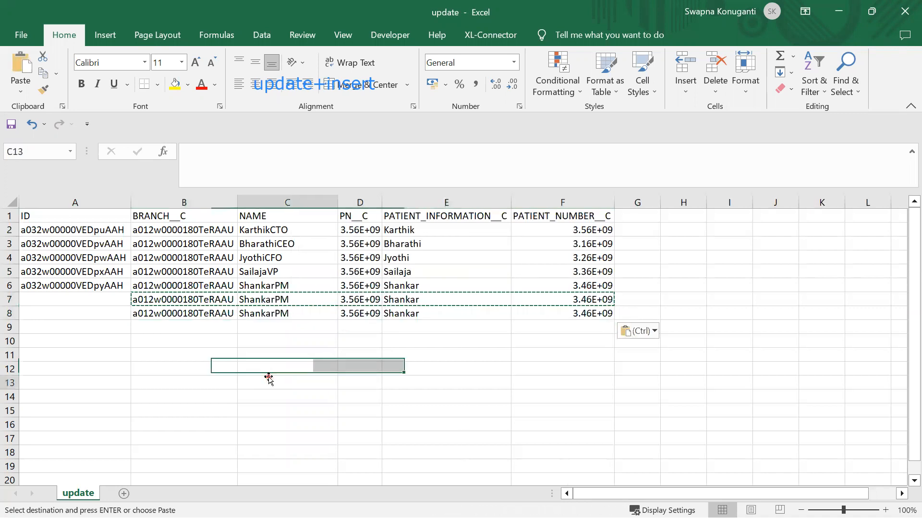
- Rename the two copied rows ShankarPM1 and ShankarPM2
left_click(295, 297)
double_click(294, 297)
type("1")
key("Return")
double_click(297, 313)
type("2")
left_click(296, 356)
left_click(293, 229)
- Insert _S_ into the first two names, giving Karthik_S_CTO and Bharathi_S_CEO
double_click(293, 229)
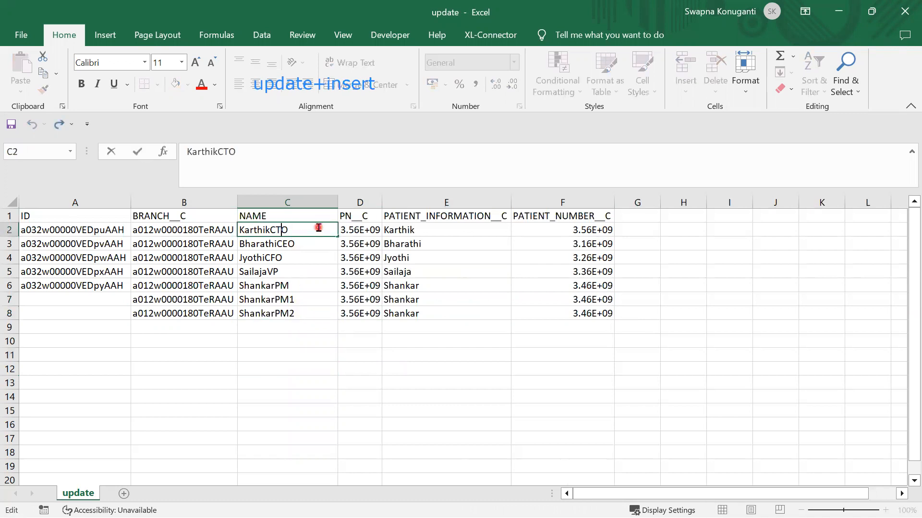
key("Left")
key("Left")
key("Left")
type("_S_")
key("shift+Left")
key("shift+Left")
key("shift+Left")
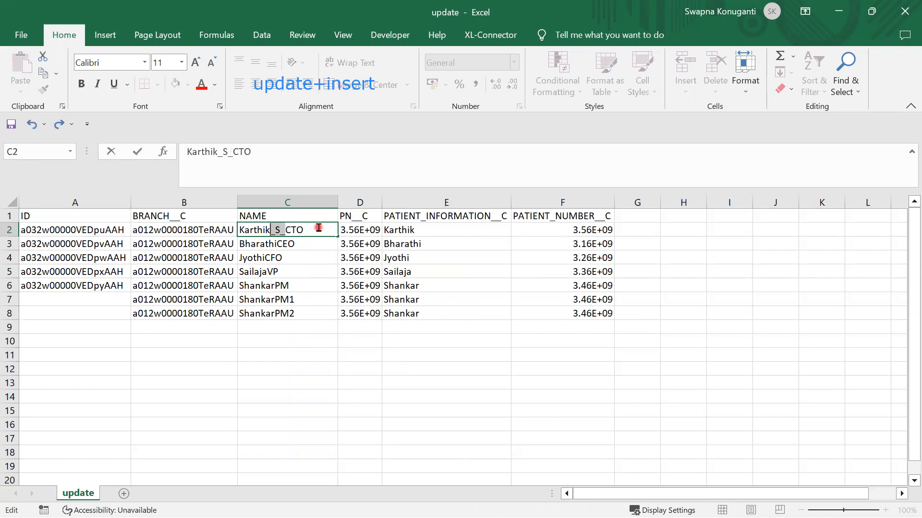
key("ctrl+c")
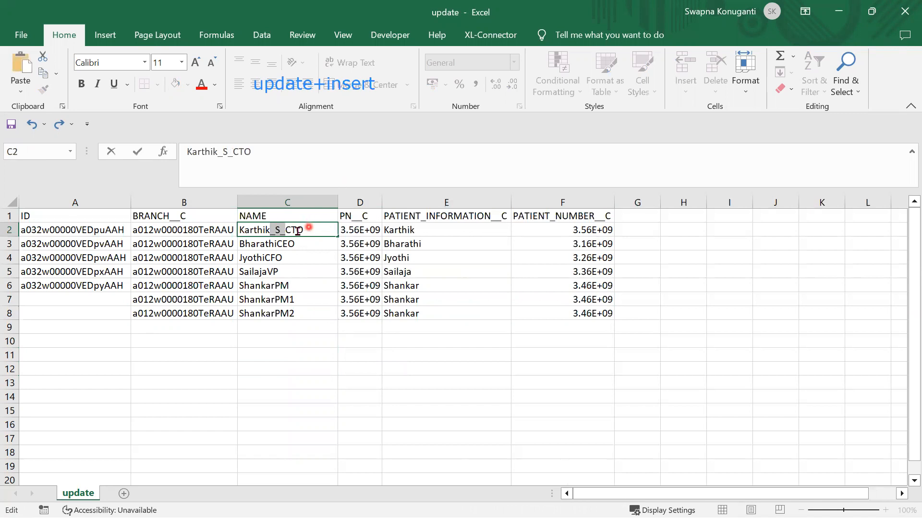
double_click(276, 243)
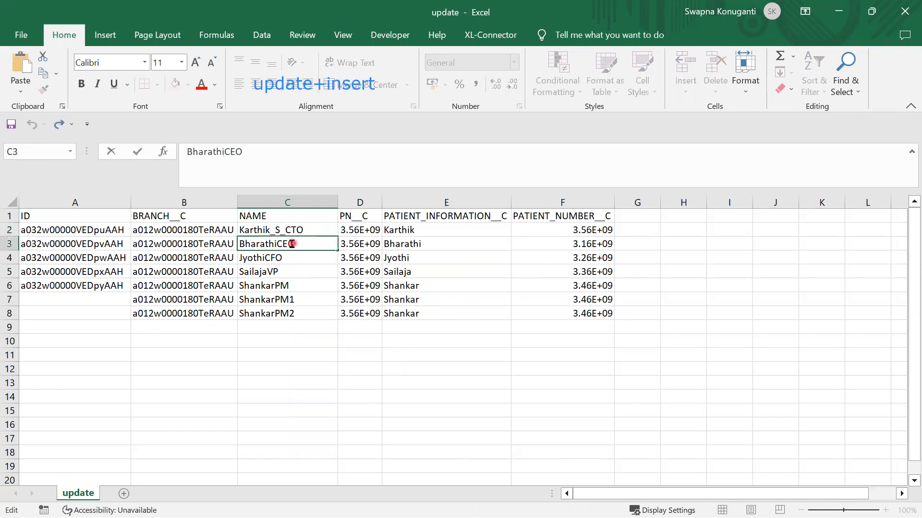
key("ctrl+v")
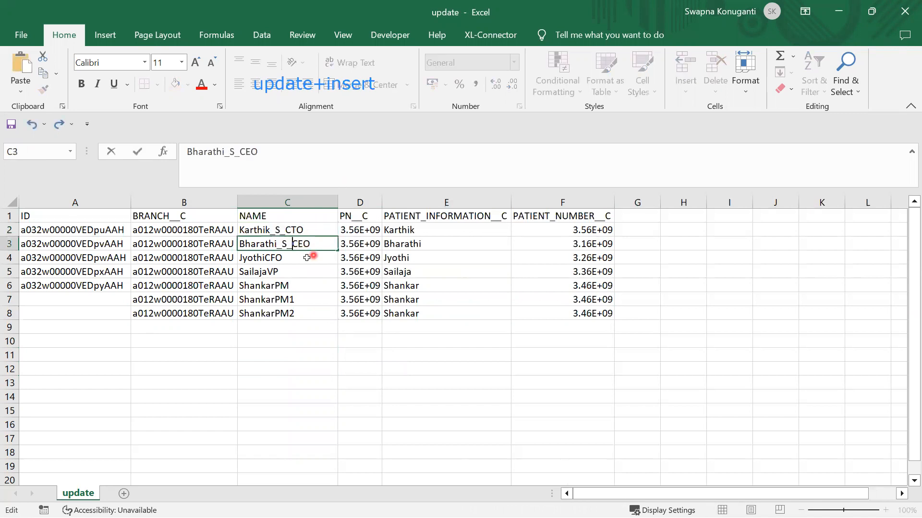
- Insert _S_ into the remaining names, giving Jyothi_S_CFO, Sailaja_S_VP and Shankar_S_PM
double_click(266, 257)
key("ctrl+v")
left_click(266, 272)
double_click(266, 272)
key("ctrl+v")
left_click(329, 366)
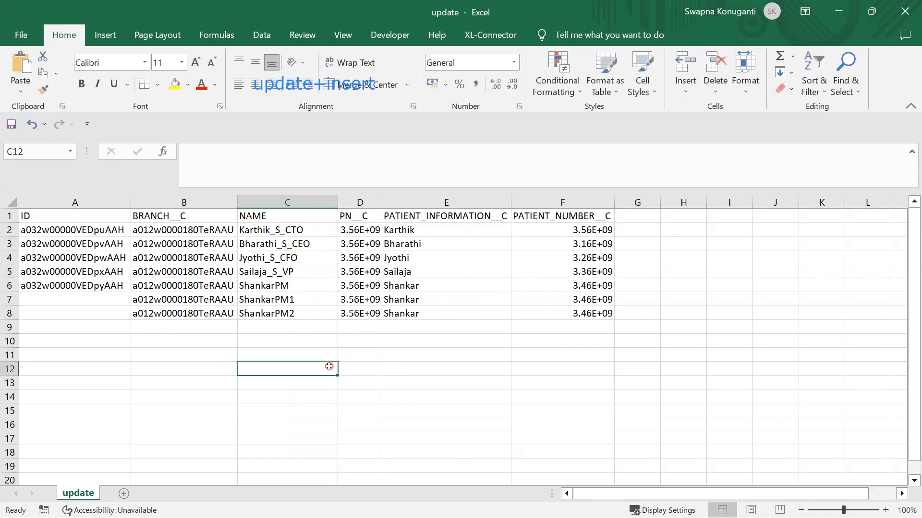
double_click(272, 288)
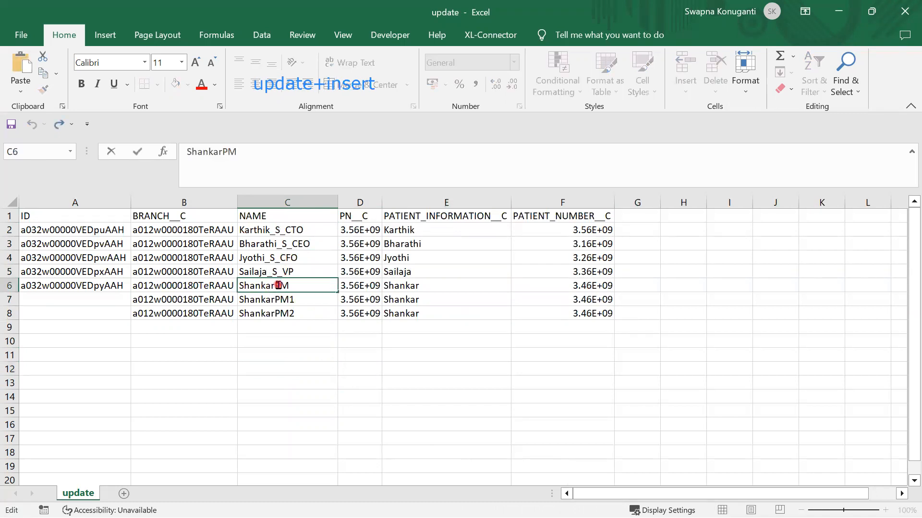
type("_S_")
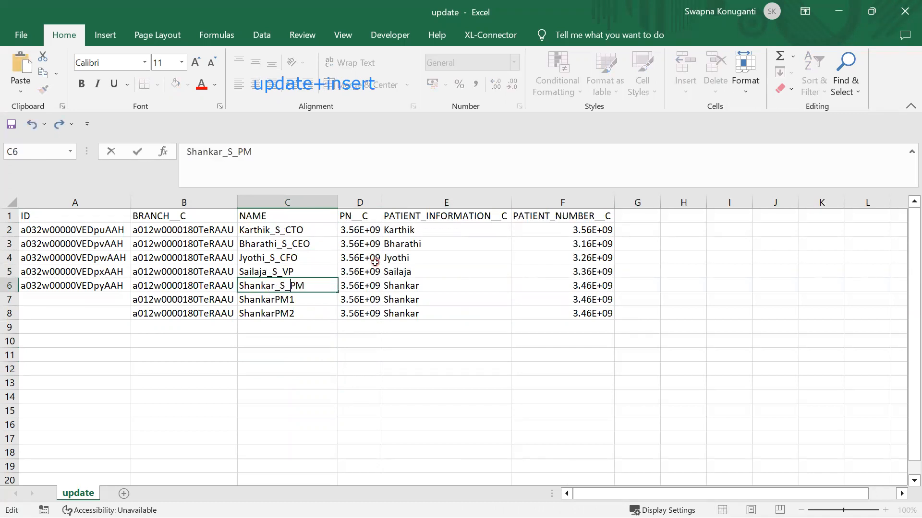
left_click(397, 369)
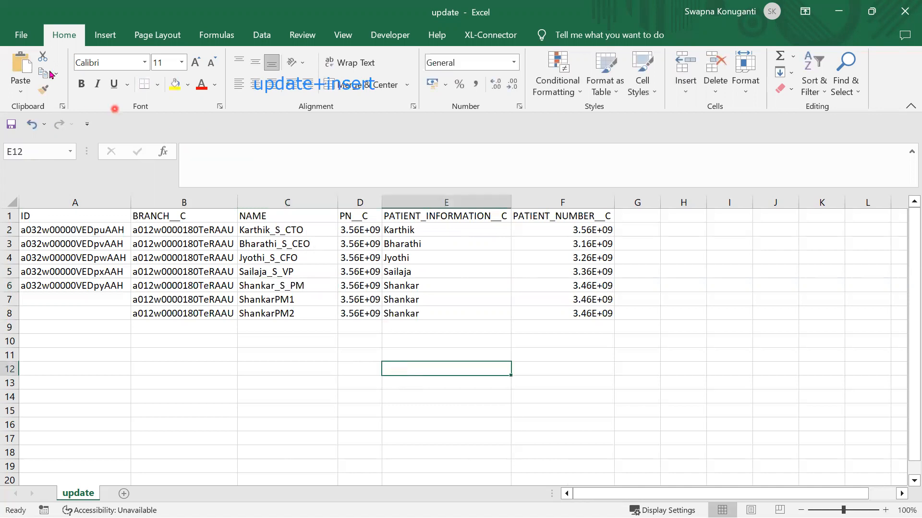
- Save a copy of the workbook in the Dataloader folder as the CSV file upsert
left_click(21, 36)
left_click(37, 230)
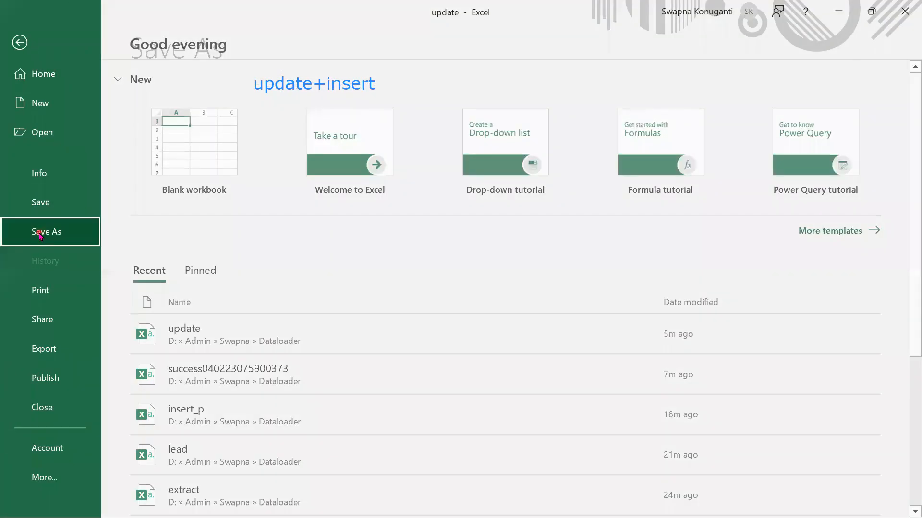
left_click(522, 164)
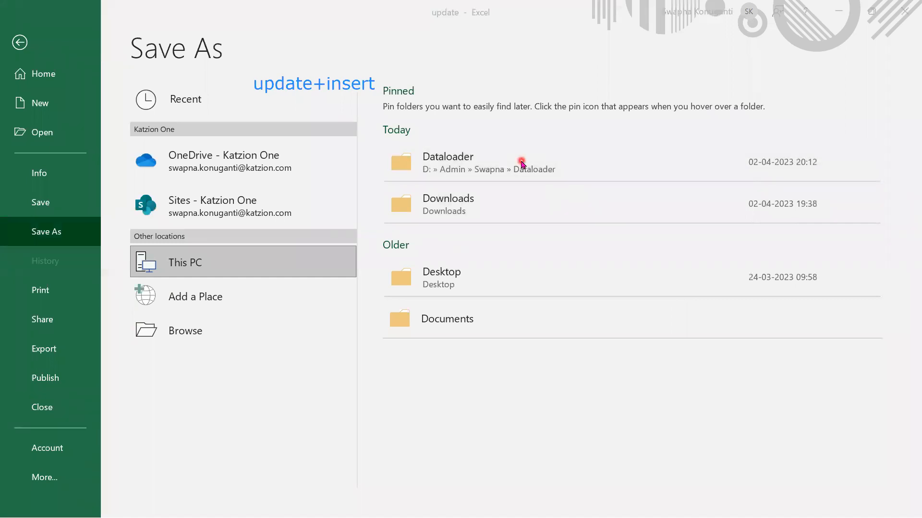
left_click(241, 245)
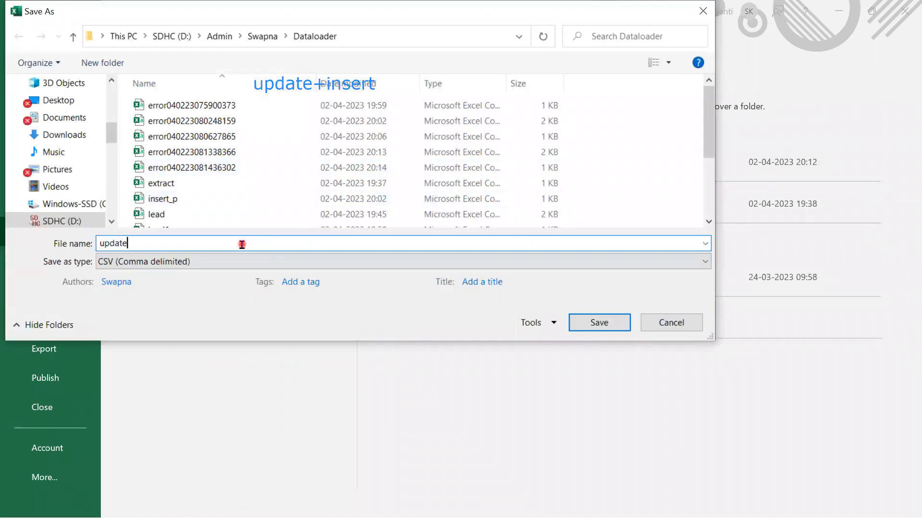
key("BackSpace")
type("sert")
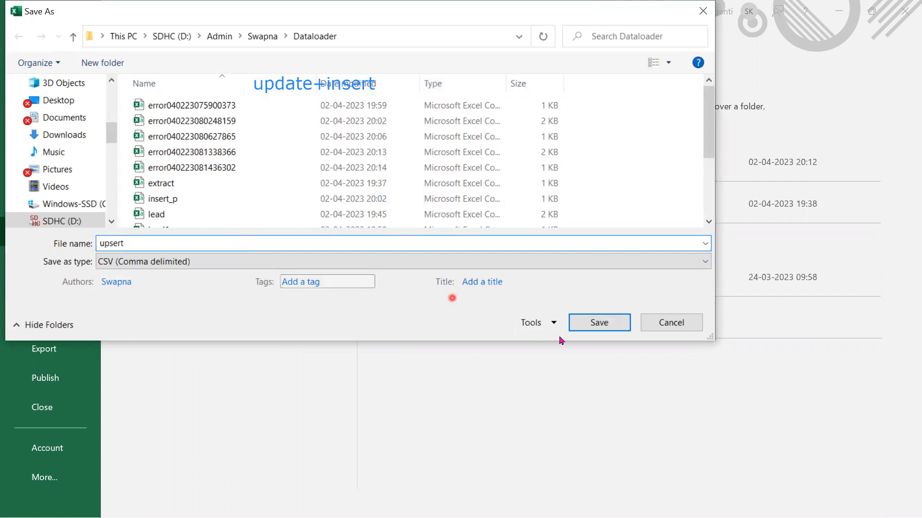
left_click(603, 323)
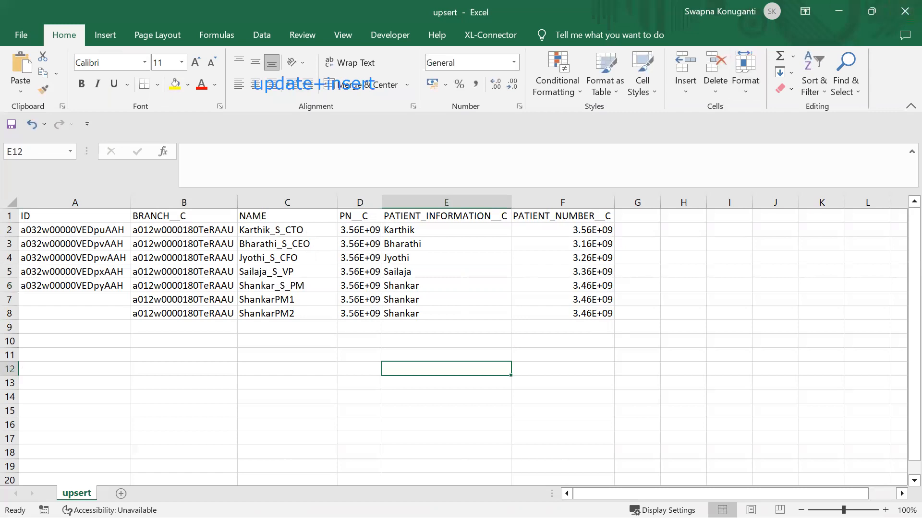
- Start a Patient (Patient__c) upsert from upsert.csv and acknowledge its 7 records
left_click(489, 229)
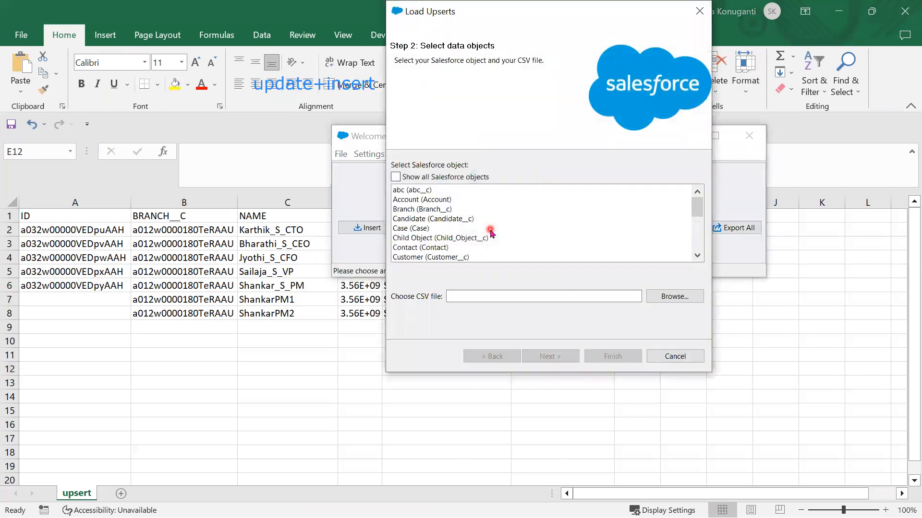
scroll(459, 246, "down", 3)
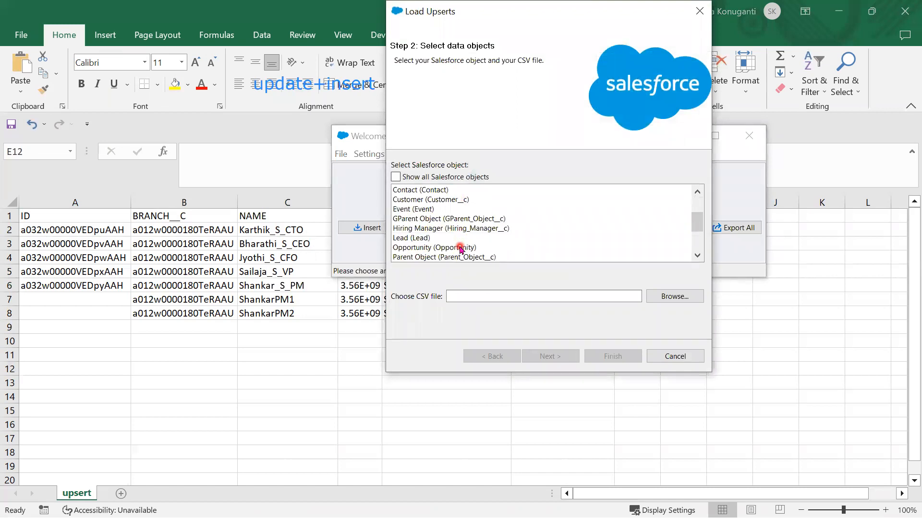
scroll(460, 249, "down", 1)
left_click(455, 238)
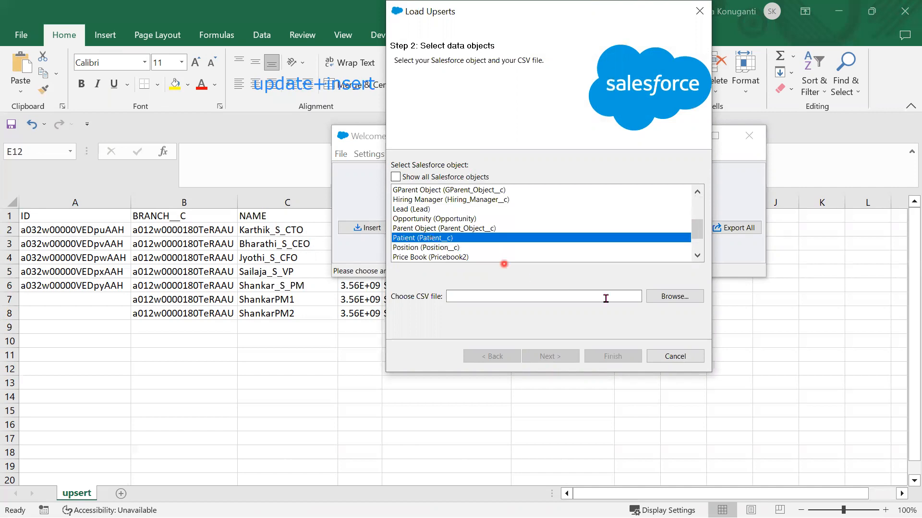
left_click(666, 297)
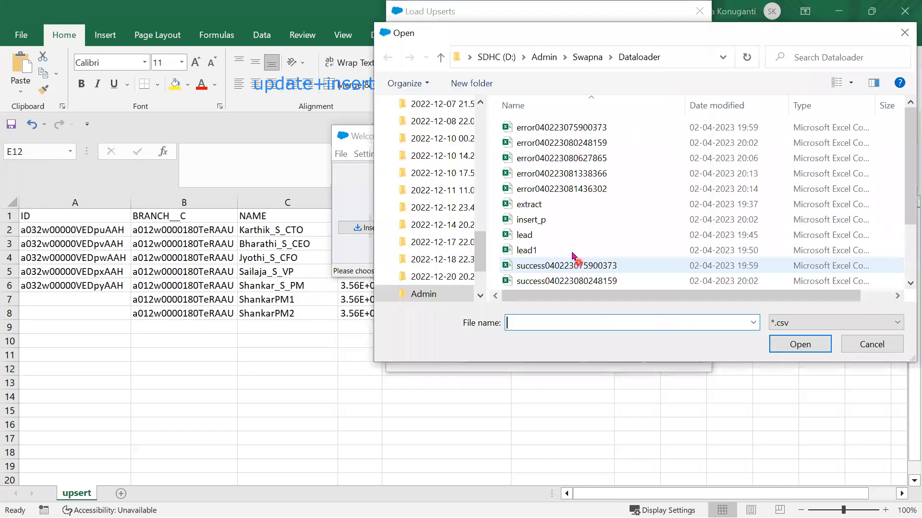
scroll(562, 221, "down", 2)
left_click(576, 280)
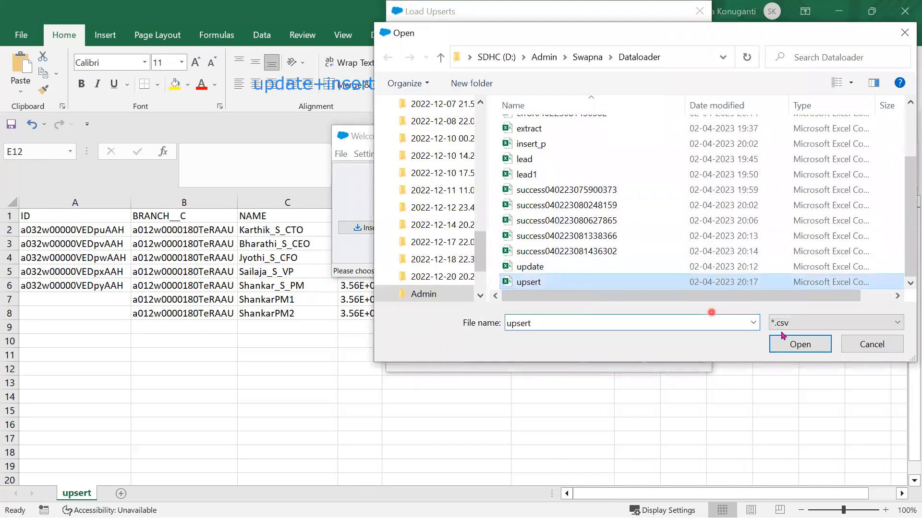
left_click(794, 346)
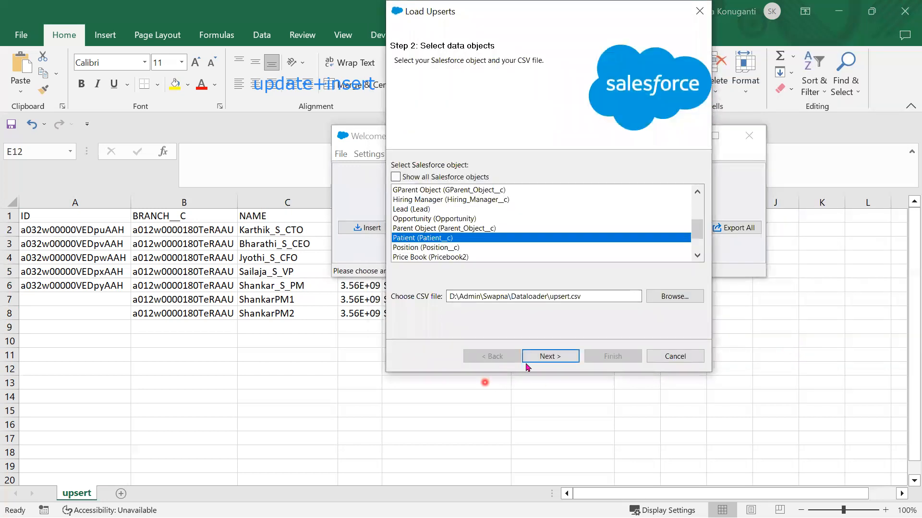
left_click(547, 361)
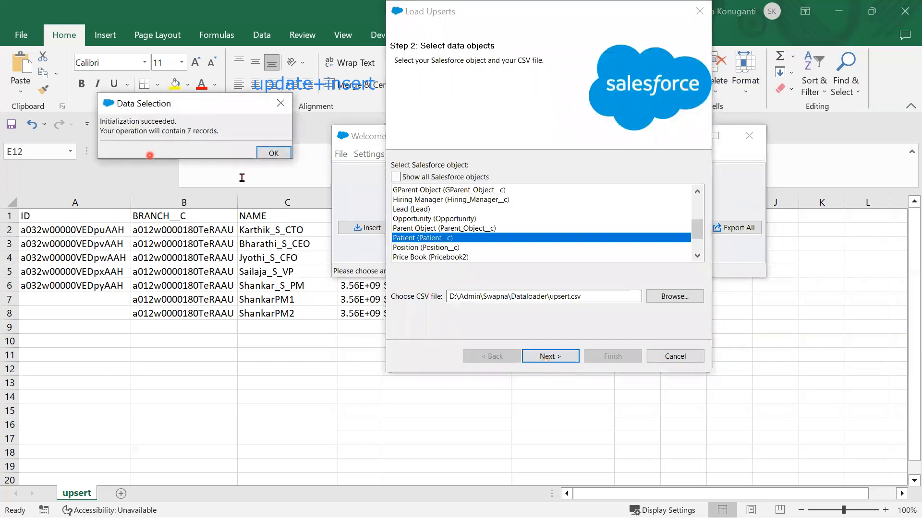
left_click(273, 154)
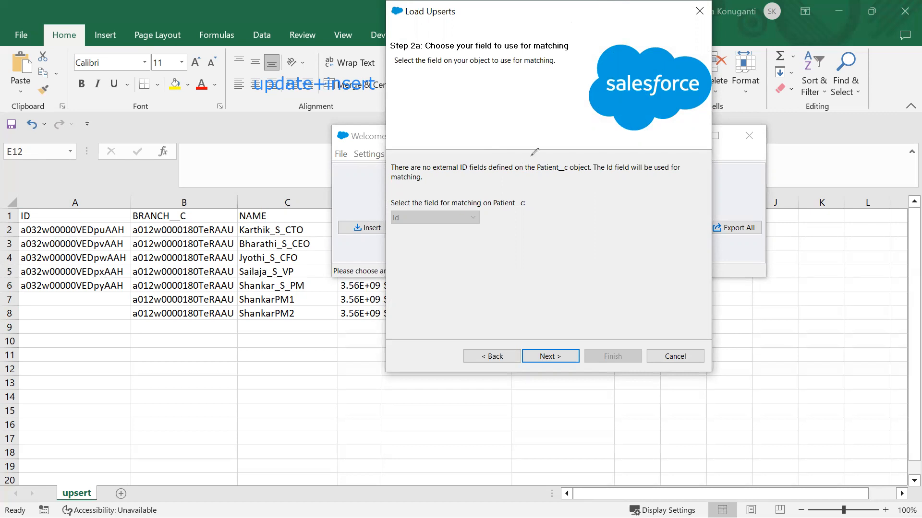
- Keep Id as the upsert's matching field and continue to field mapping
mouse_move(17, 210)
left_mouse_down()
mouse_move(105, 205)
mouse_move(126, 245)
mouse_move(107, 330)
mouse_move(3, 341)
mouse_move(12, 212)
left_mouse_up()
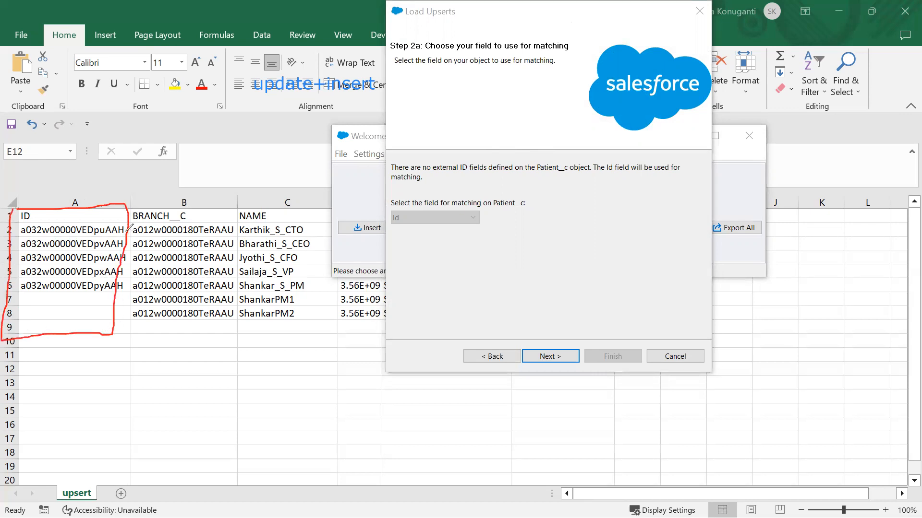
left_click_drag(131, 230, 171, 203)
left_click_drag(28, 302, 123, 294)
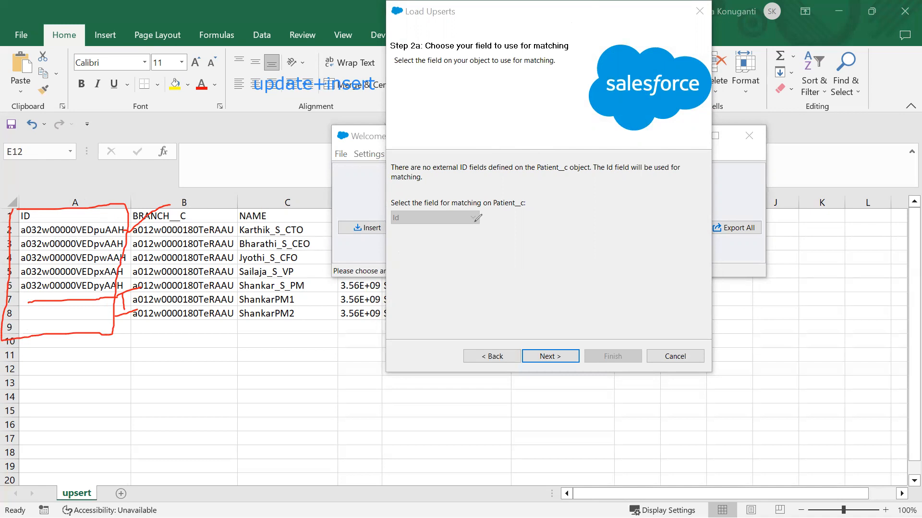
mouse_move(389, 214)
left_mouse_down()
mouse_move(444, 234)
mouse_move(494, 221)
mouse_move(465, 202)
mouse_move(404, 204)
left_mouse_up()
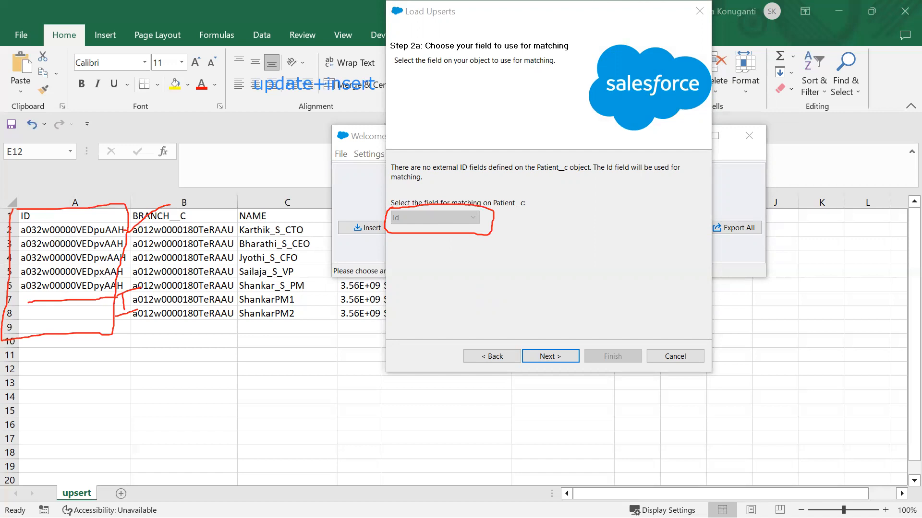
key("Escape")
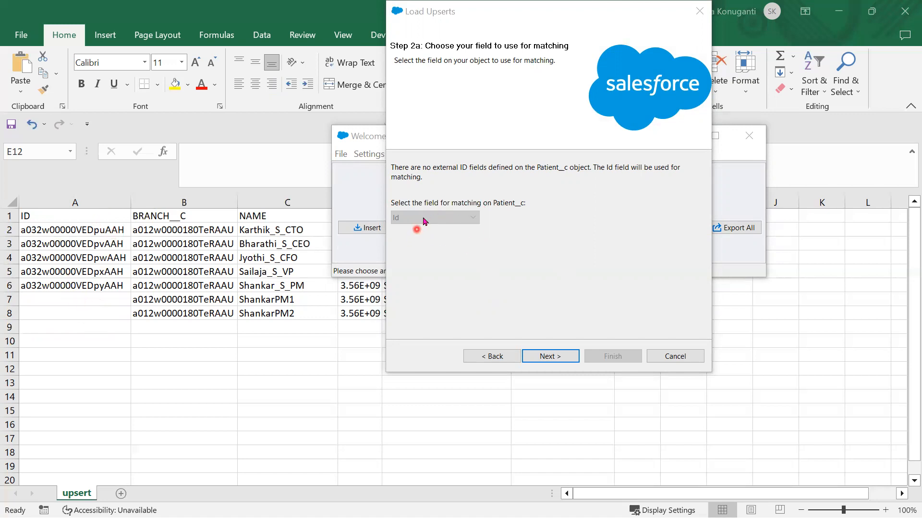
left_click(549, 360)
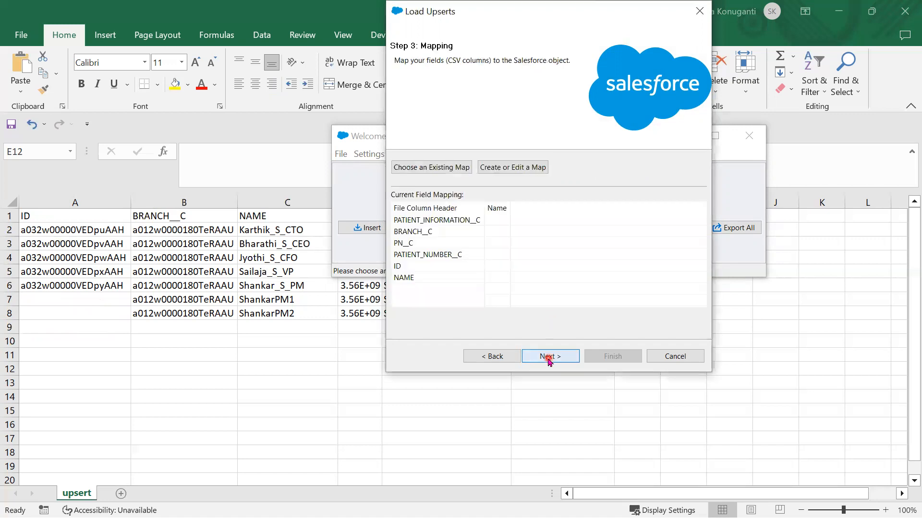
- Auto-match the CSV columns to Patient fields and accept the mapping
left_click(509, 168)
left_click(209, 186)
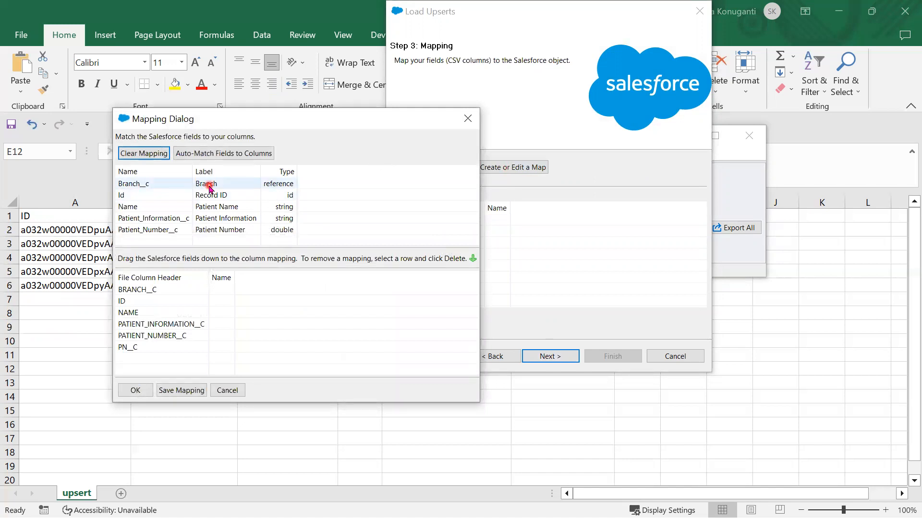
left_click(207, 153)
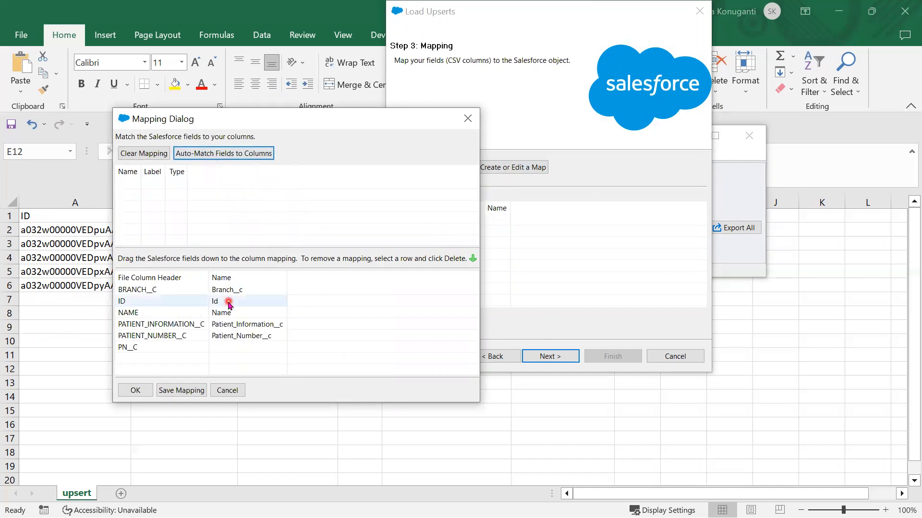
left_click(219, 152)
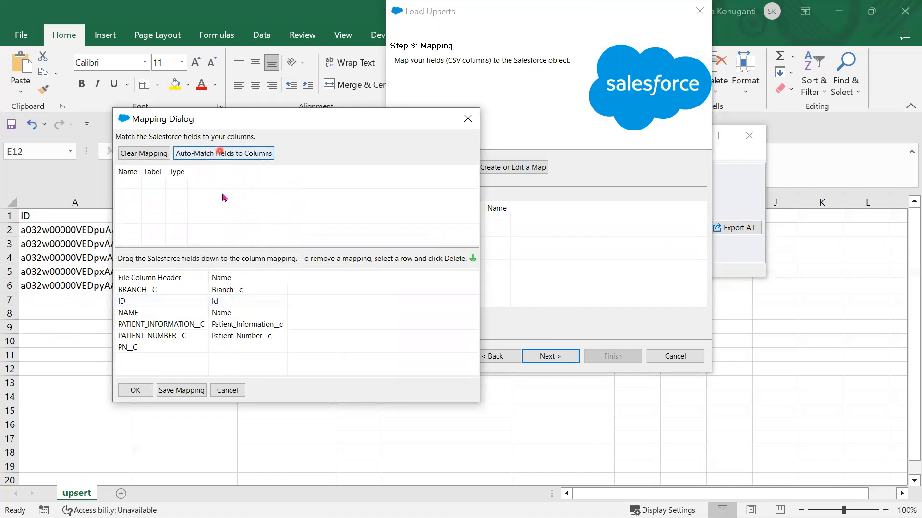
left_click(130, 390)
- Run the upsert to 7 successes and 0 errors, then reload the browser's Patients list
left_click(545, 357)
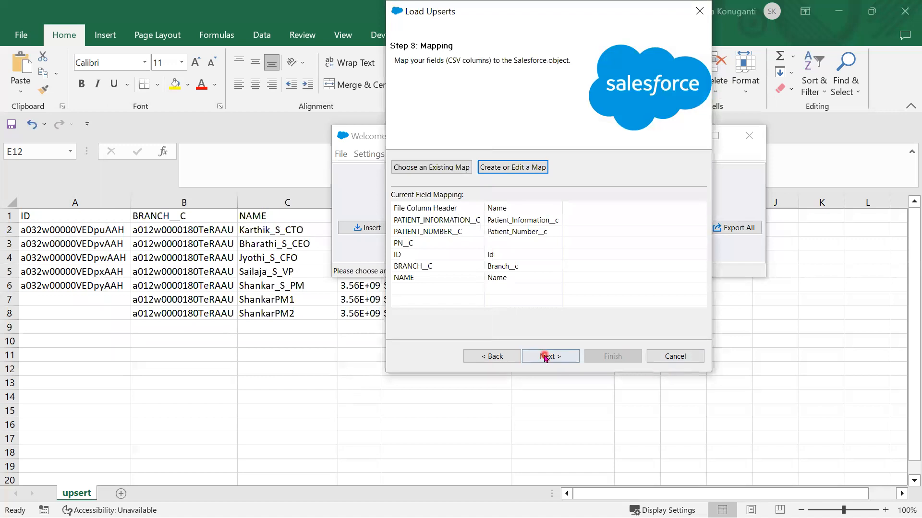
left_click(604, 356)
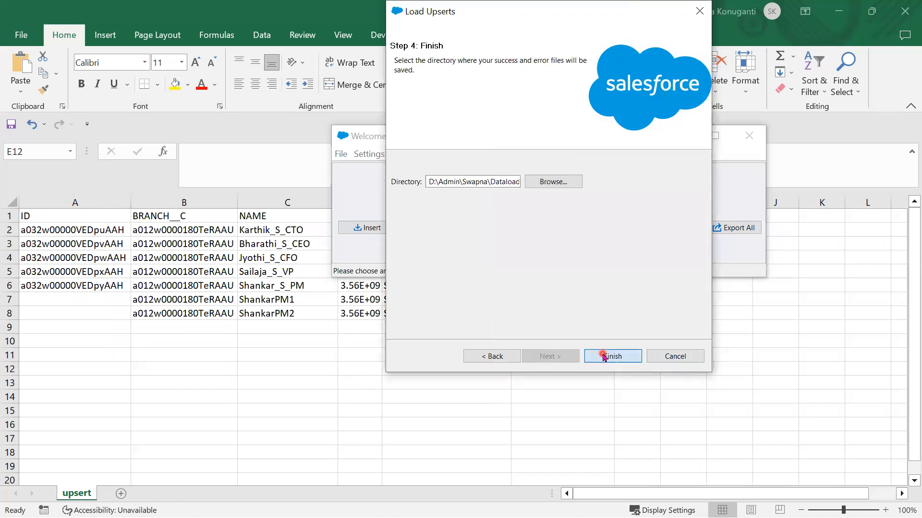
left_click(527, 327)
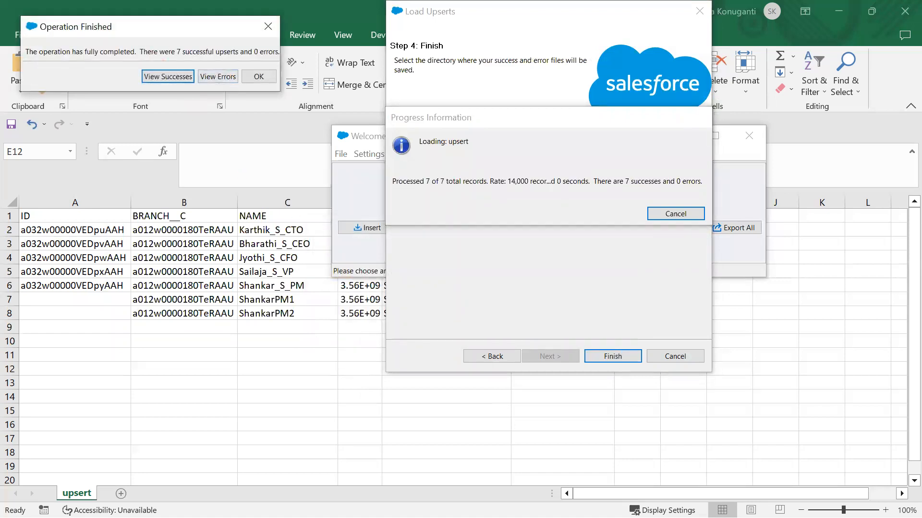
left_click(168, 76)
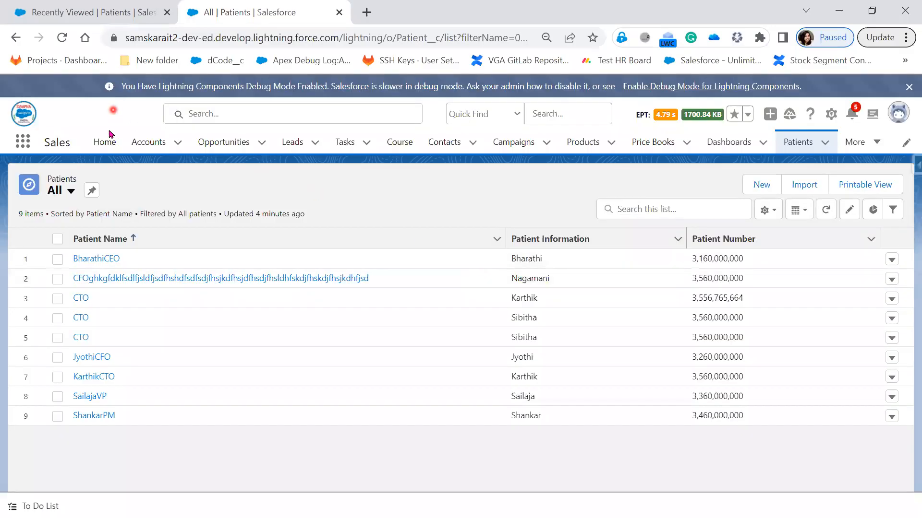
left_click(62, 37)
- Review the 11 refreshed patients, then minimize the browser and dismiss the upsert results
left_click(162, 398)
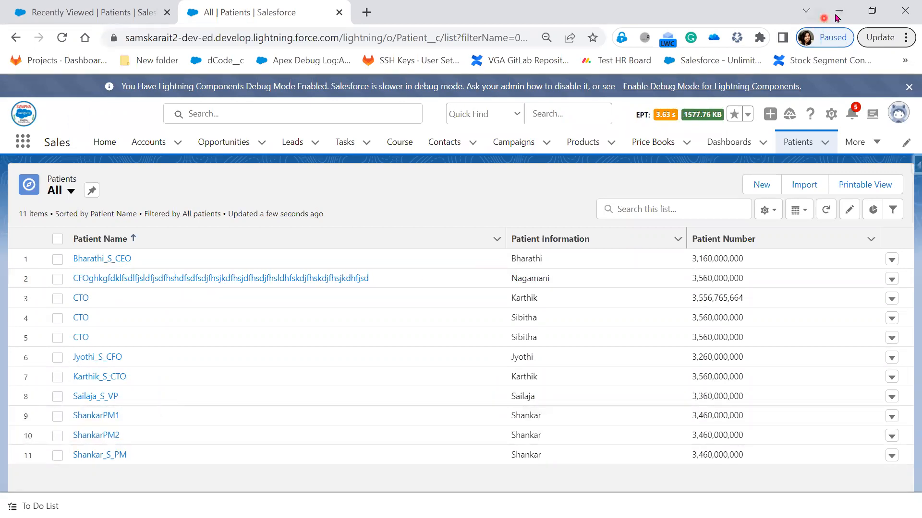
left_click(850, 5)
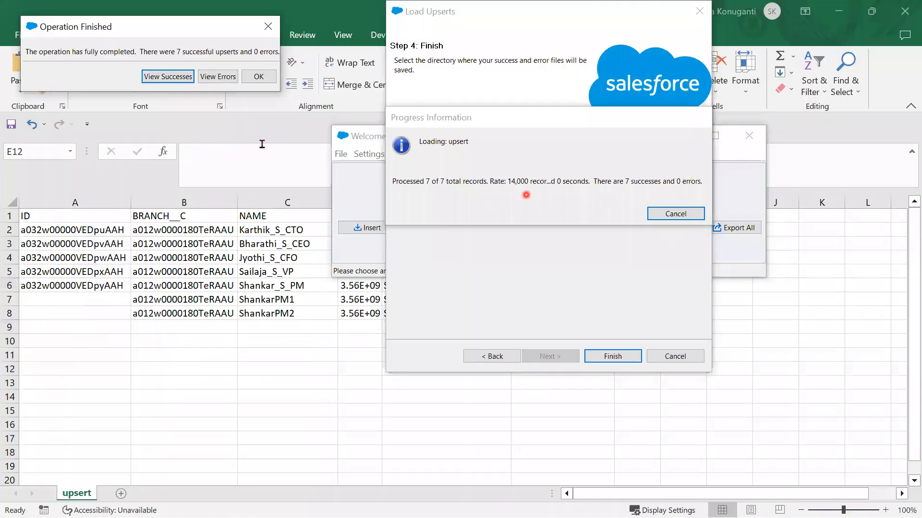
left_click(258, 77)
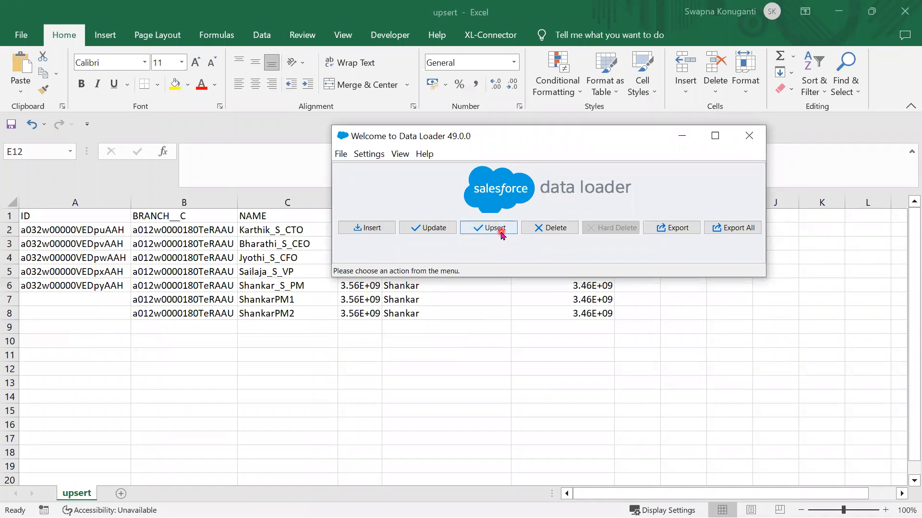
- Start a delete operation targeting the Patient (Patient__c) object
left_click(552, 228)
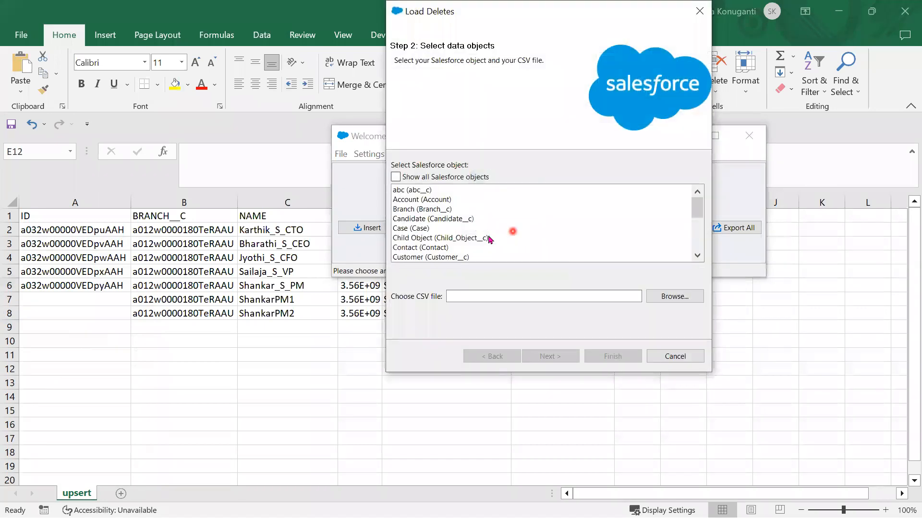
scroll(492, 238, "down", 2)
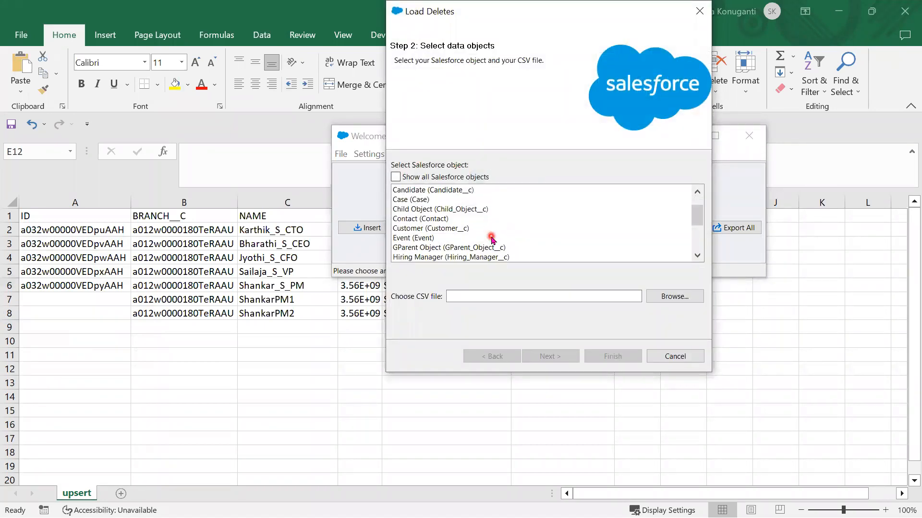
scroll(492, 238, "down", 1)
scroll(438, 225, "up", 1)
scroll(438, 226, "up", 1)
scroll(437, 239, "up", 1)
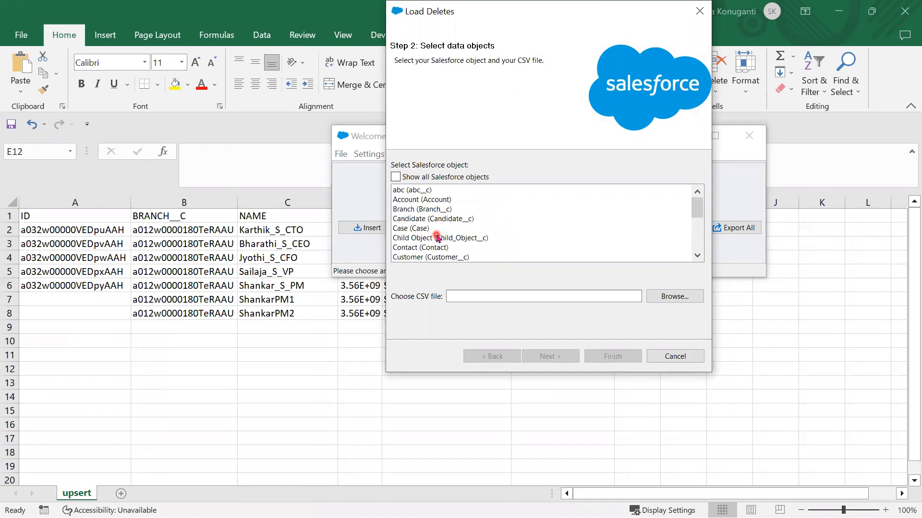
scroll(438, 237, "down", 3)
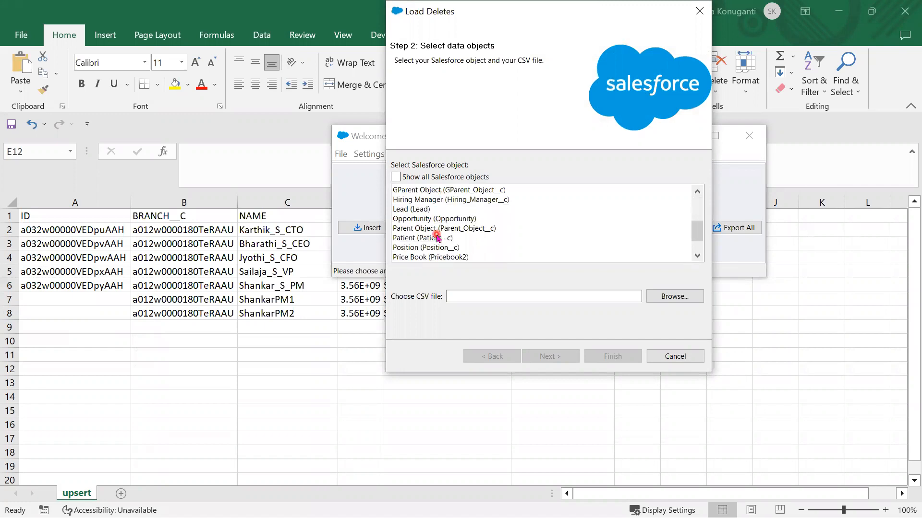
scroll(438, 239, "down", 1)
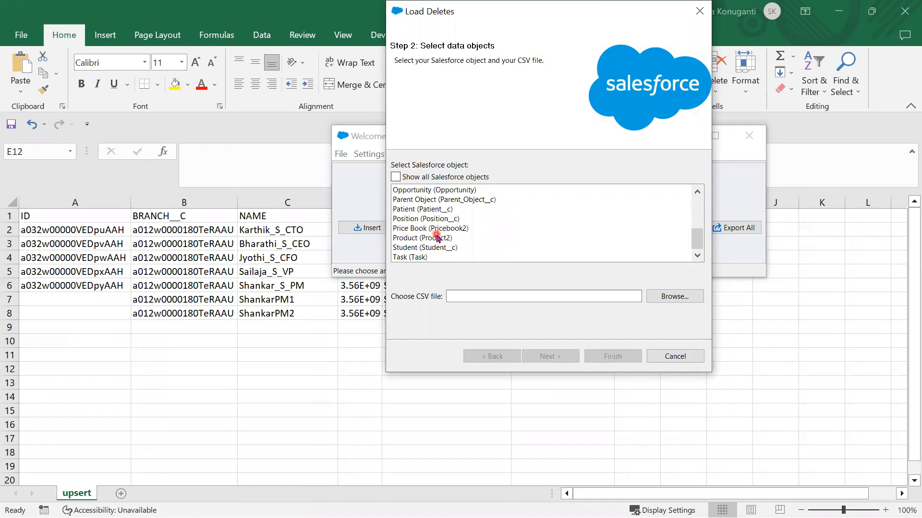
left_click(435, 210)
- Load update.csv as the delete source and acknowledge its 5 records
left_click(677, 296)
scroll(593, 276, "down", 1)
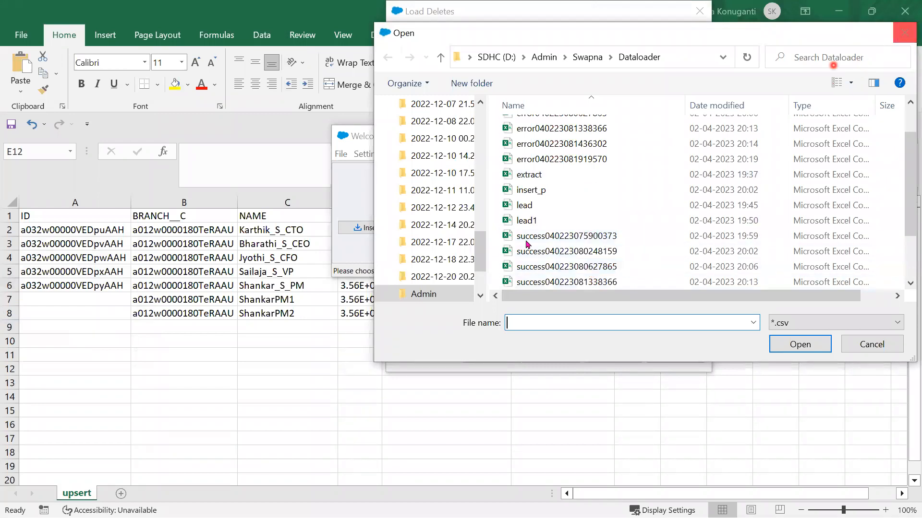
scroll(546, 218, "down", 2)
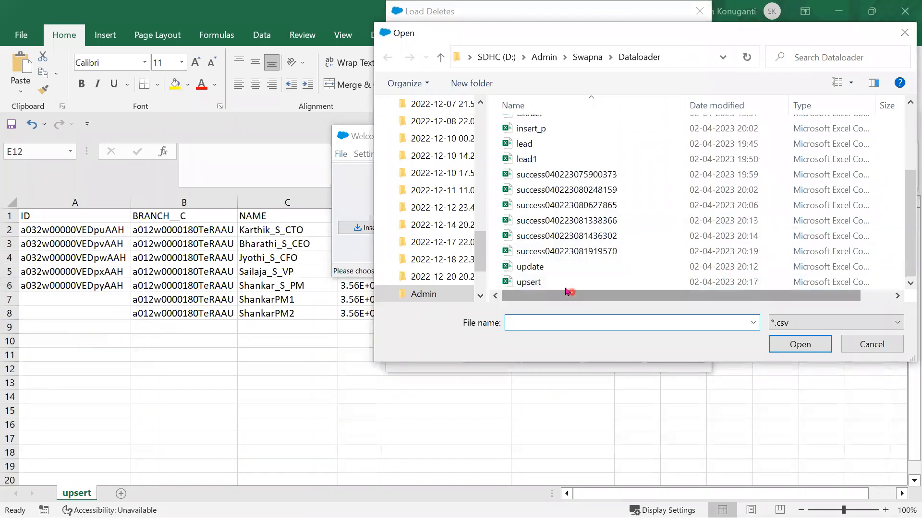
left_click(557, 269)
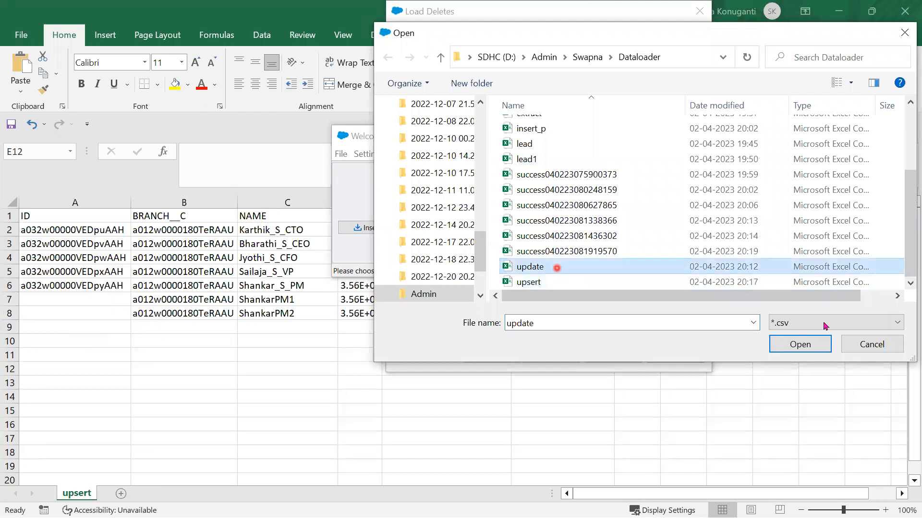
left_click(803, 349)
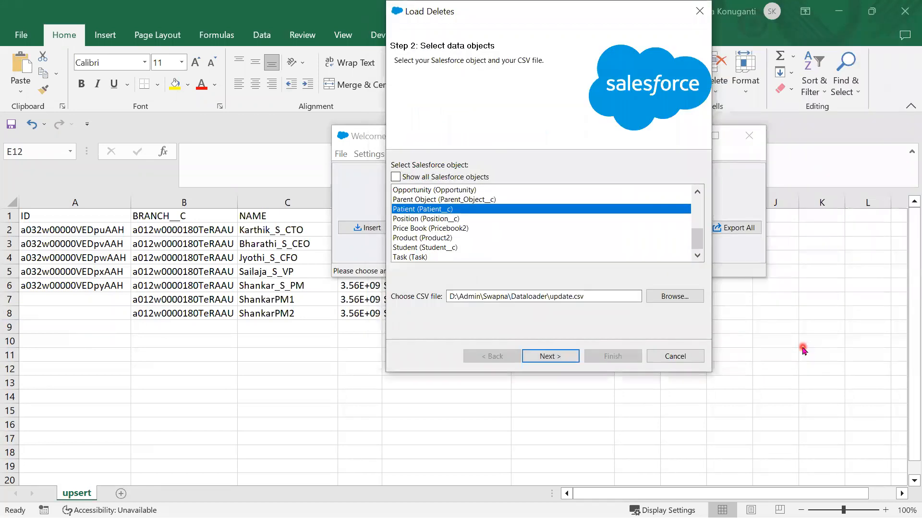
left_click(547, 360)
left_click(241, 121)
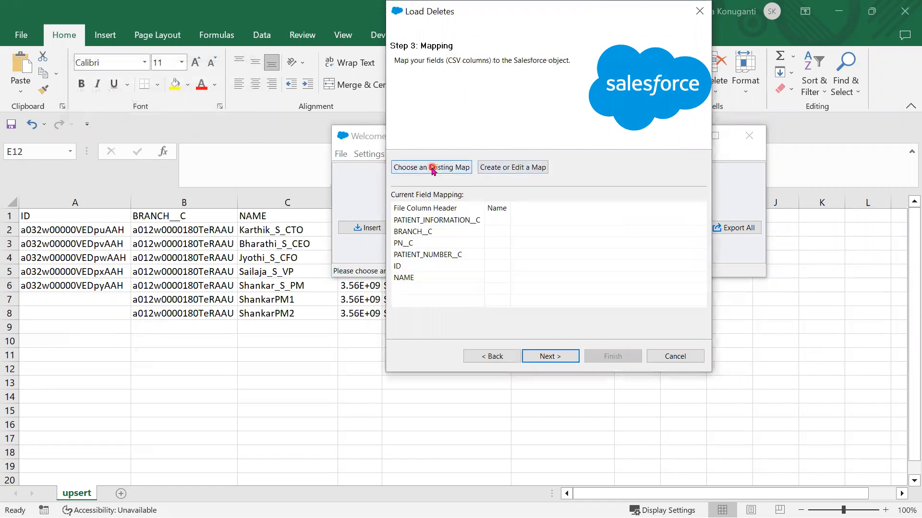
- Auto-match the file's ID column to the Patient Id field and advance to the results step
left_click(519, 167)
left_click(225, 123)
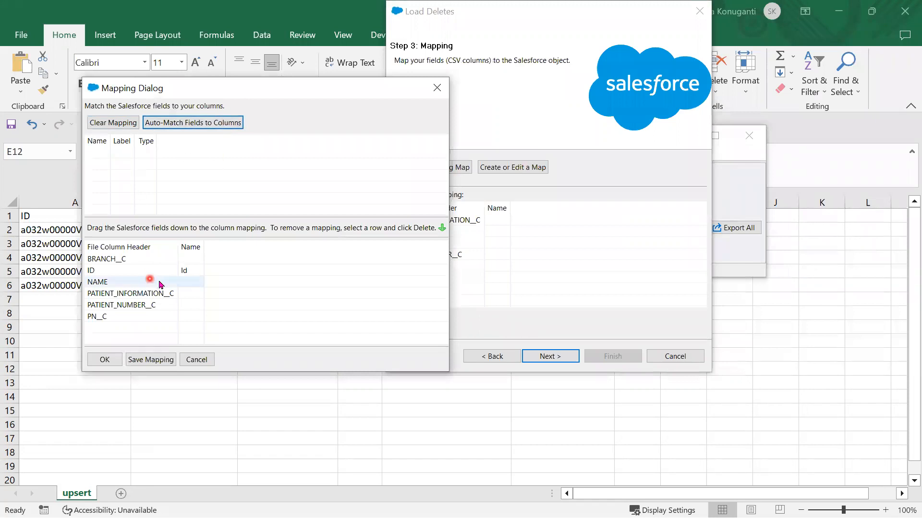
left_click(437, 87)
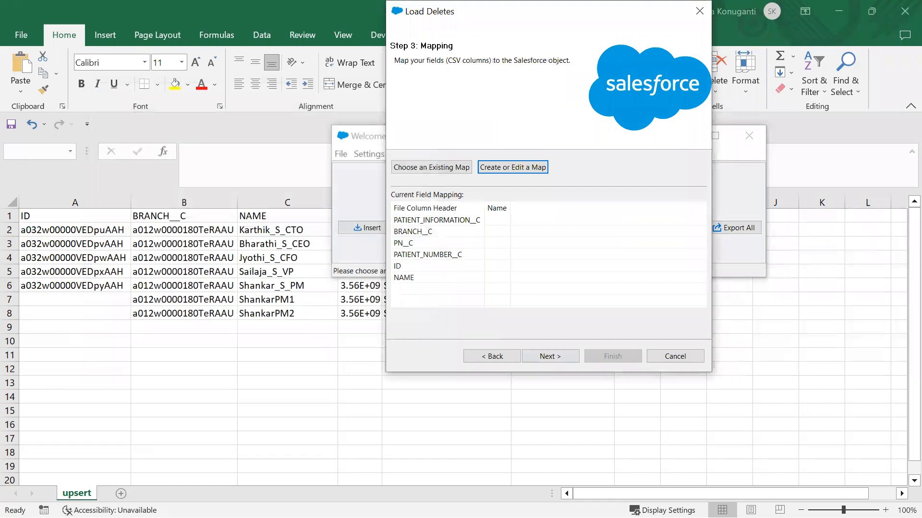
left_click(513, 168)
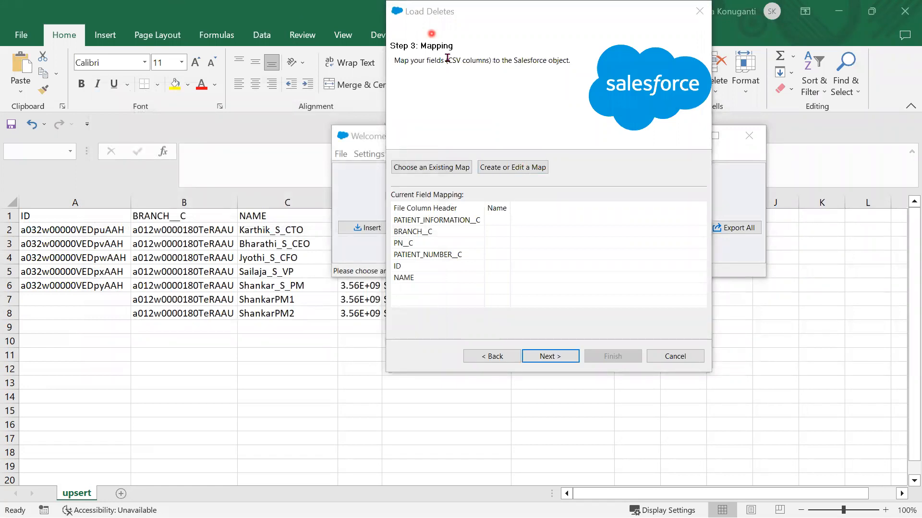
left_click(512, 167)
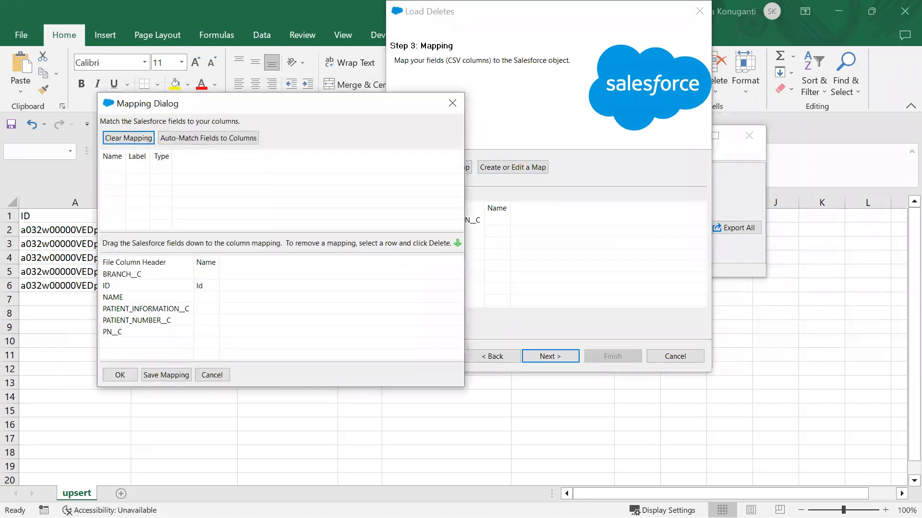
left_click(120, 375)
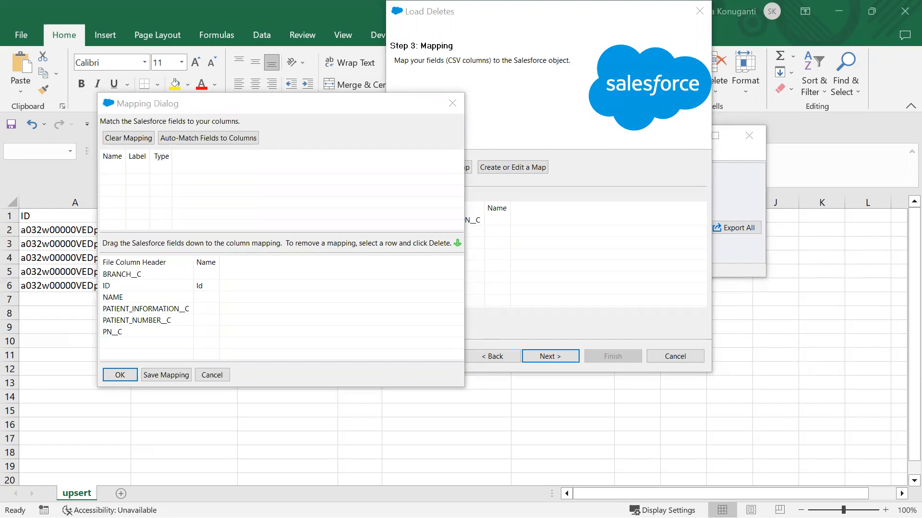
left_click(120, 375)
left_click(550, 356)
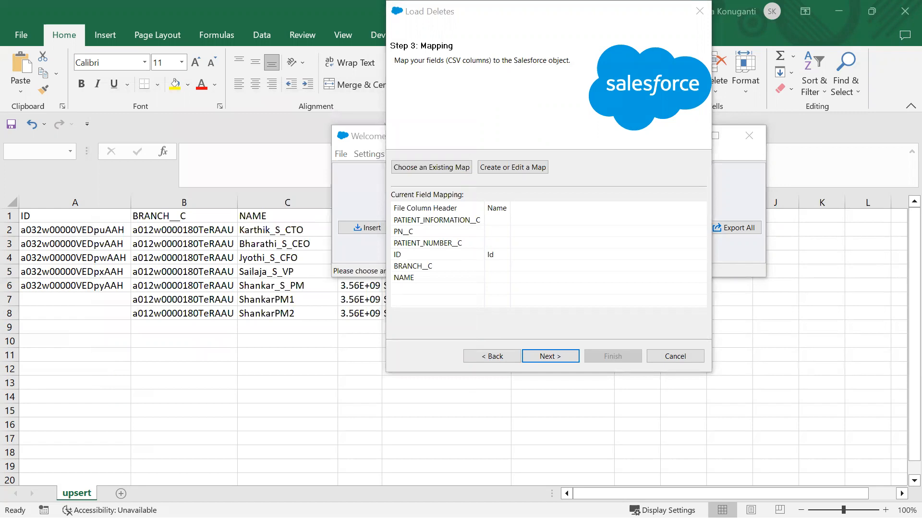
left_click(550, 357)
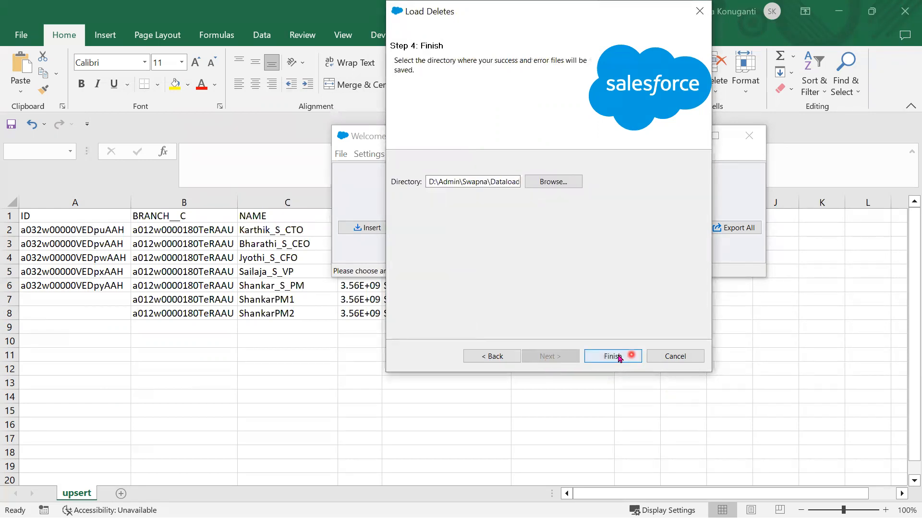
- Run the delete past the Recycle Bin warning to 5 successes, then return to Patients
left_click(618, 357)
left_click(499, 320)
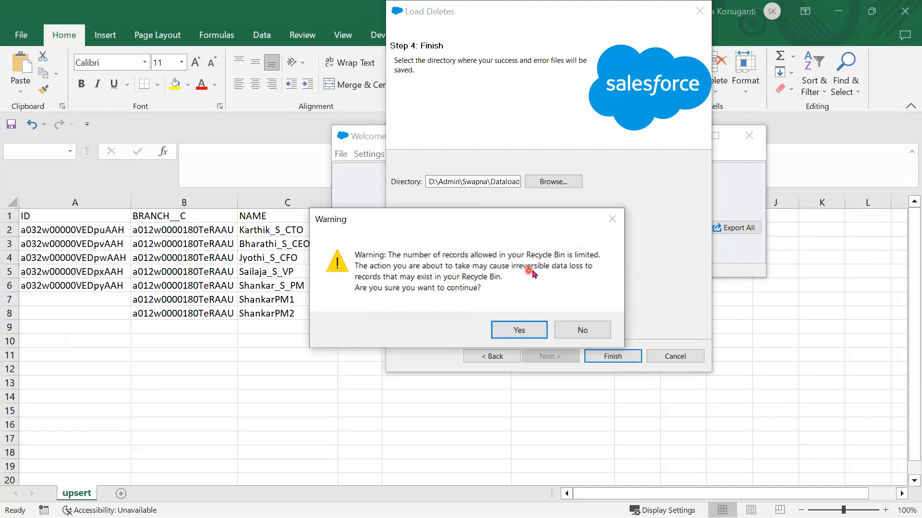
left_click(514, 332)
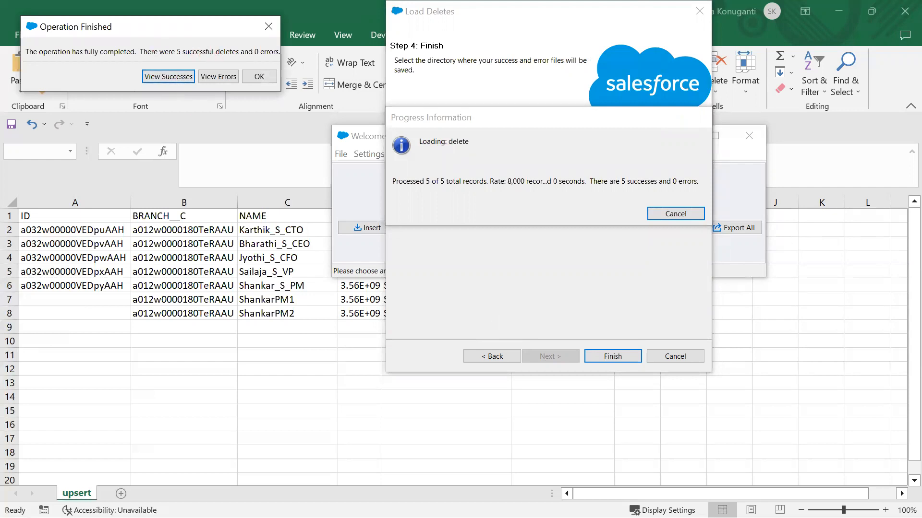
key("alt+Tab")
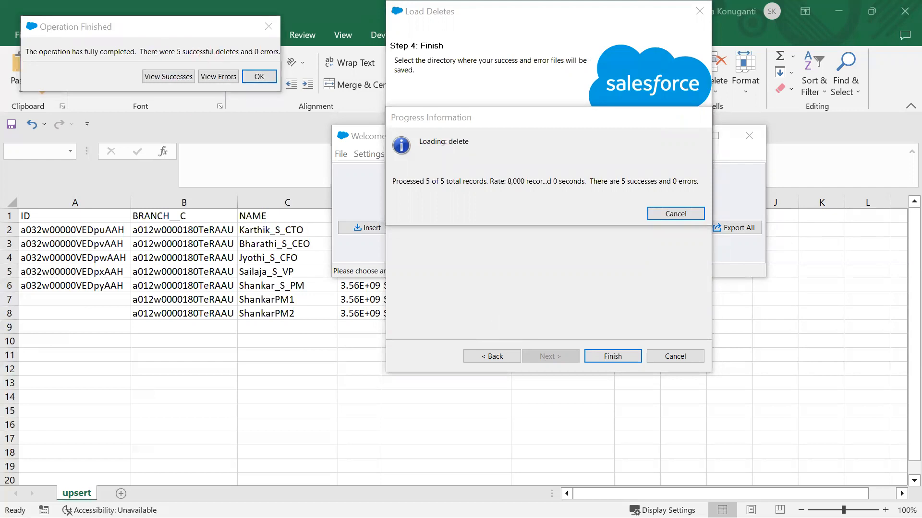
key("alt+Tab")
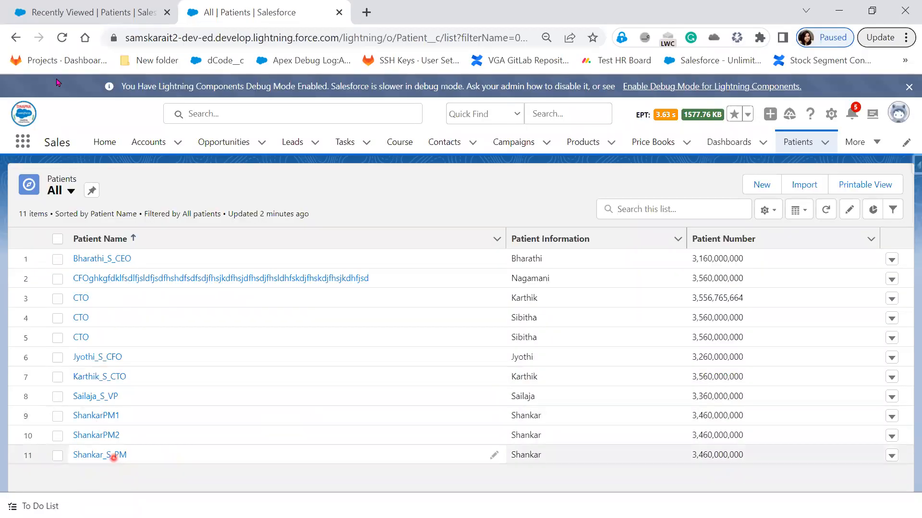
- Reload the Patients list and its Recently Viewed page so the five deleted patients disappear
left_click(62, 37)
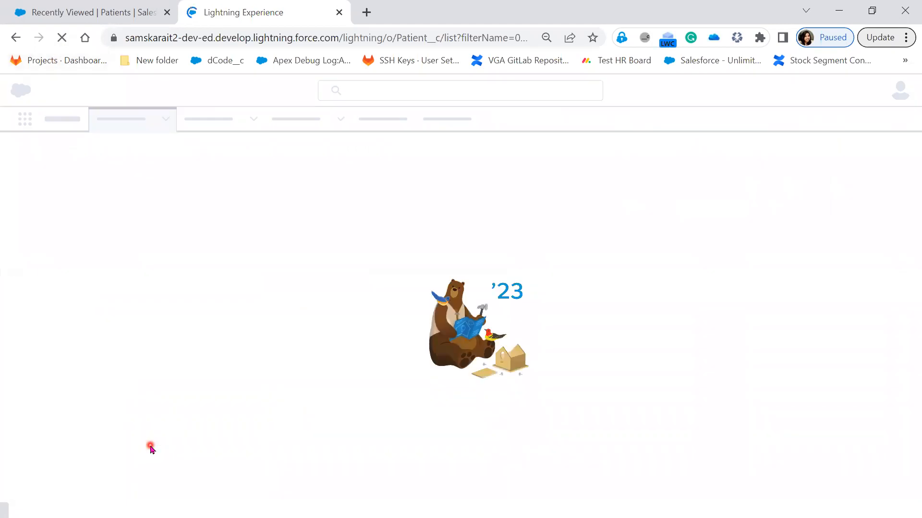
left_click(110, 12)
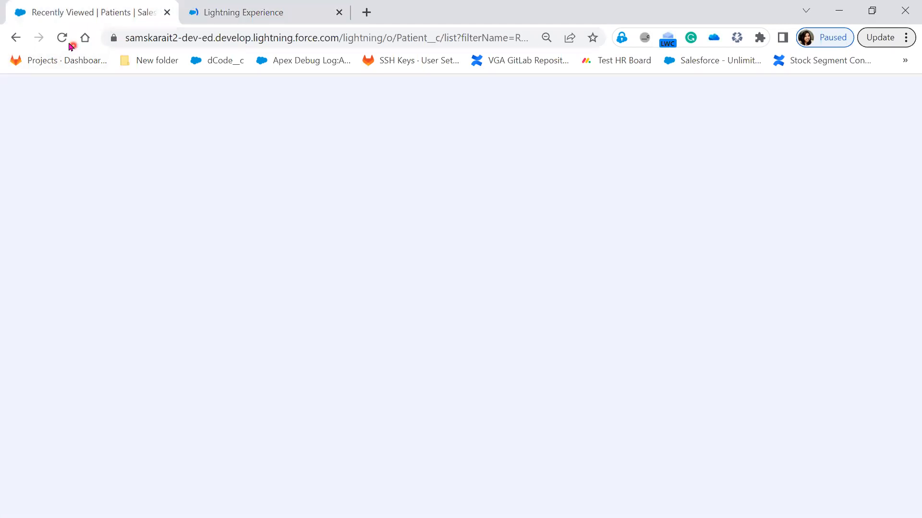
left_click(62, 37)
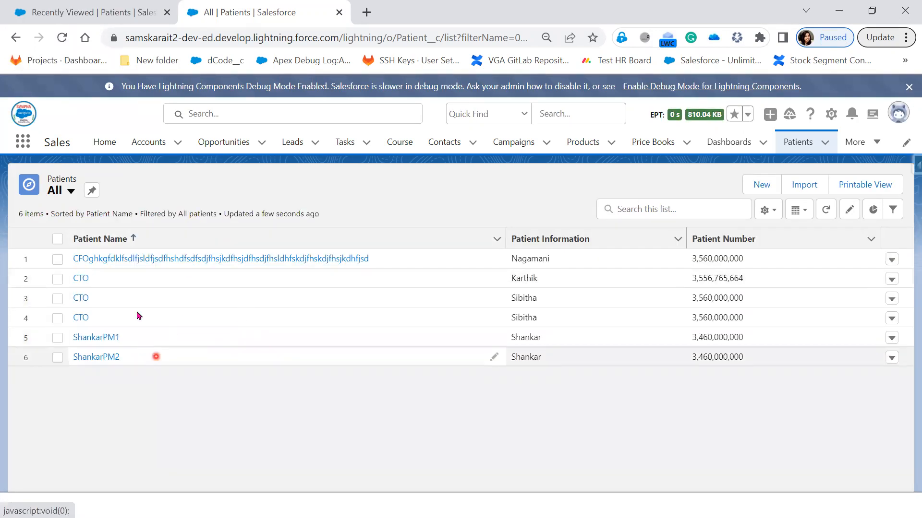
left_click(80, 15)
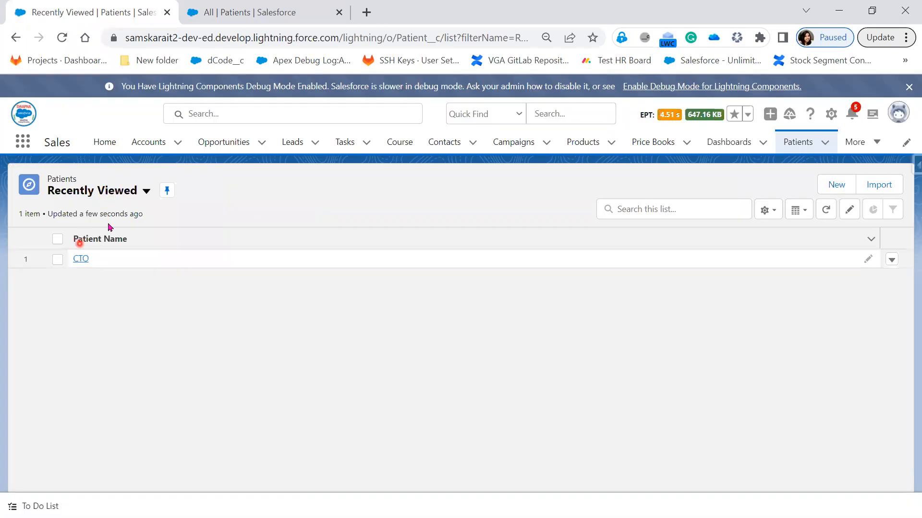
- Open the Recycle Bin by searching 'rec' in the App Launcher
left_click(862, 145)
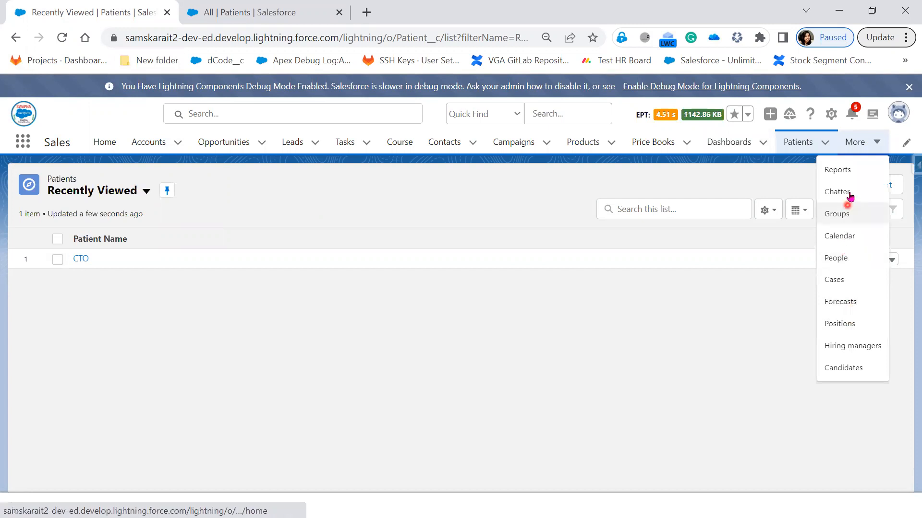
left_click(19, 145)
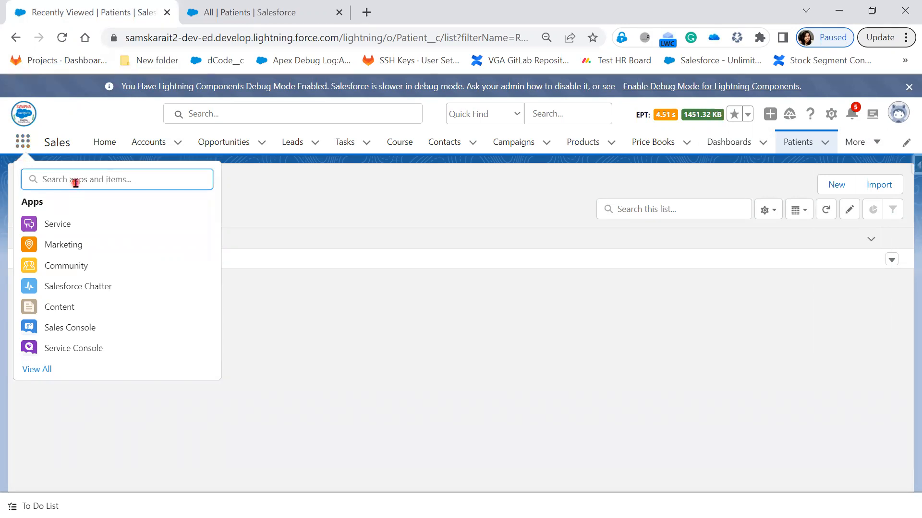
type("rec")
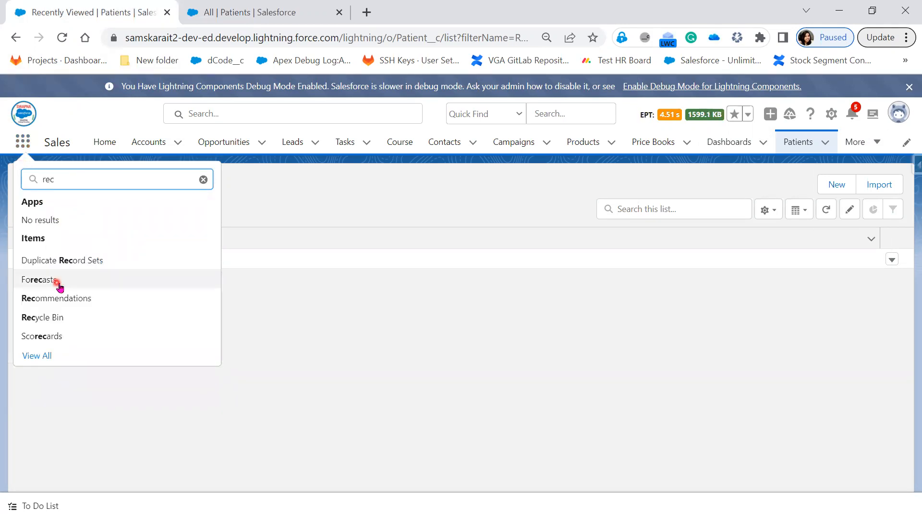
left_click(49, 319)
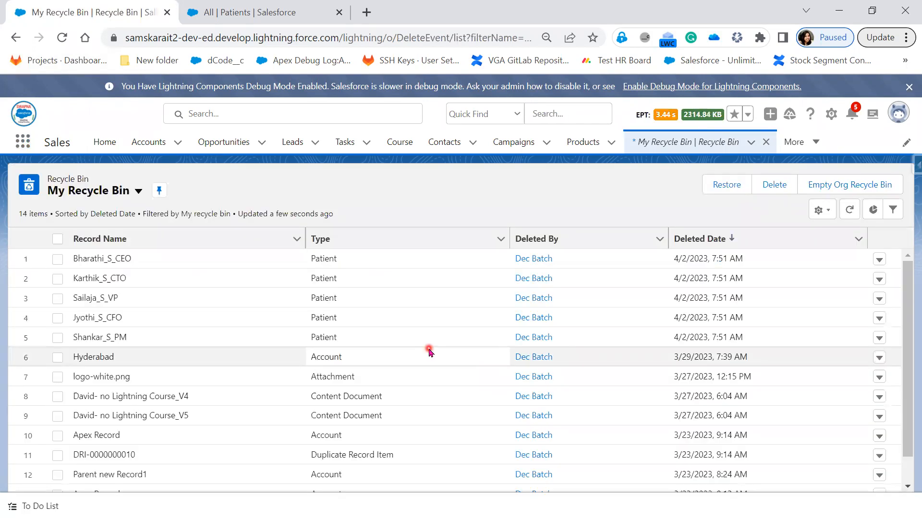
- Check the five deleted Patient rows in My Recycle Bin, then minimise Chrome
scroll(429, 352, "down", 1)
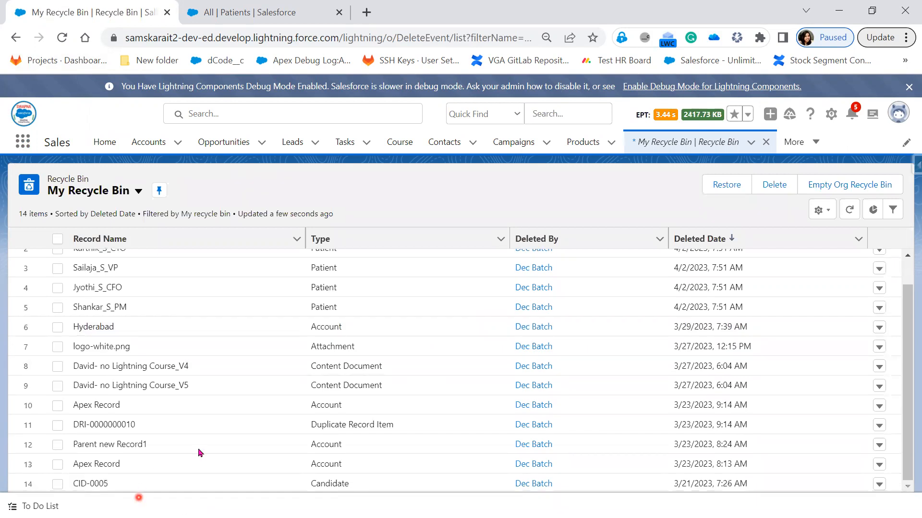
scroll(350, 478, "up", 1)
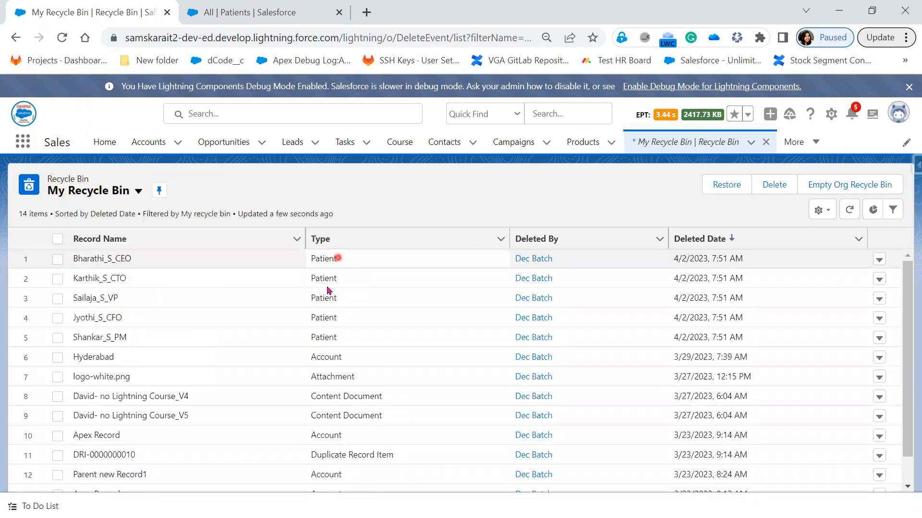
left_click_drag(376, 340, 75, 259)
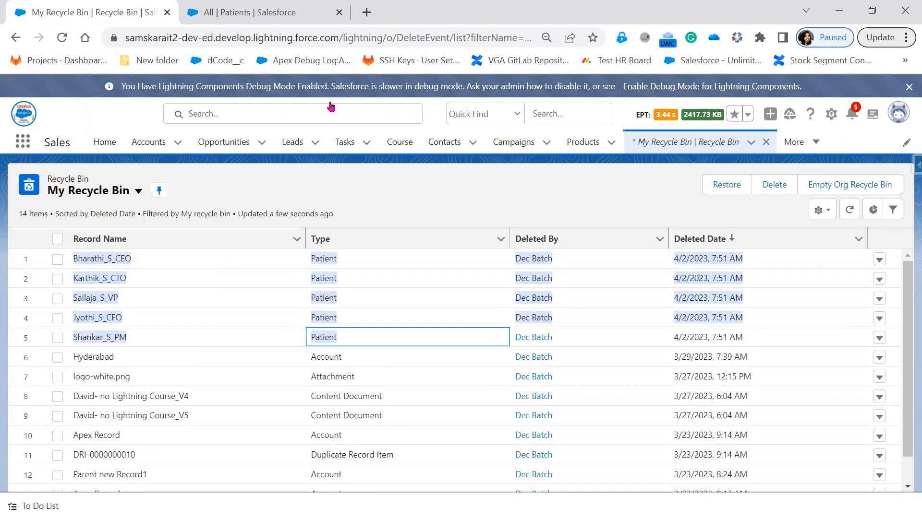
left_click(839, 12)
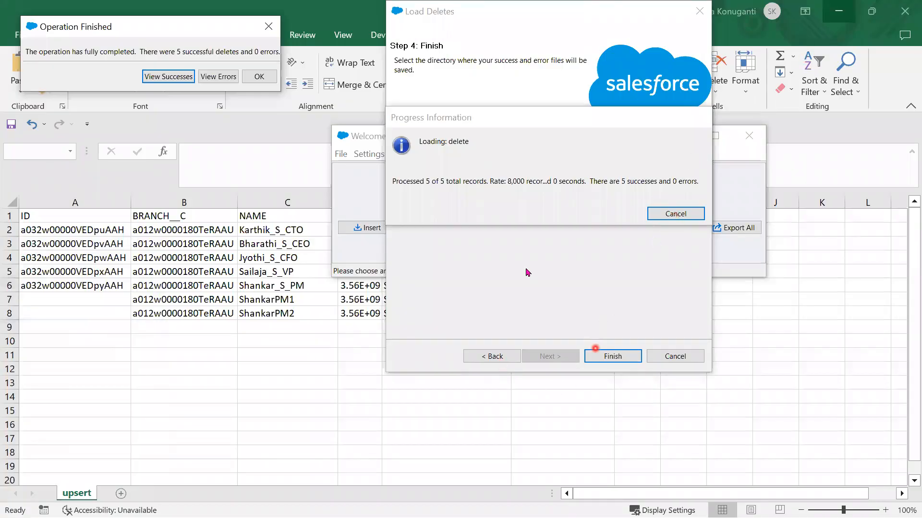
- Dismiss the delete results and enable Use Bulk API with serial mode in Data Loader settings
left_click(259, 78)
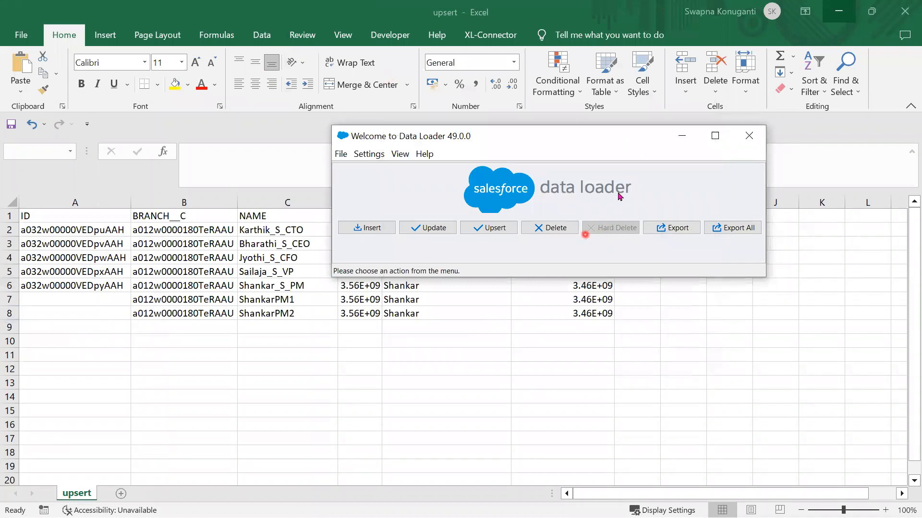
left_click(368, 154)
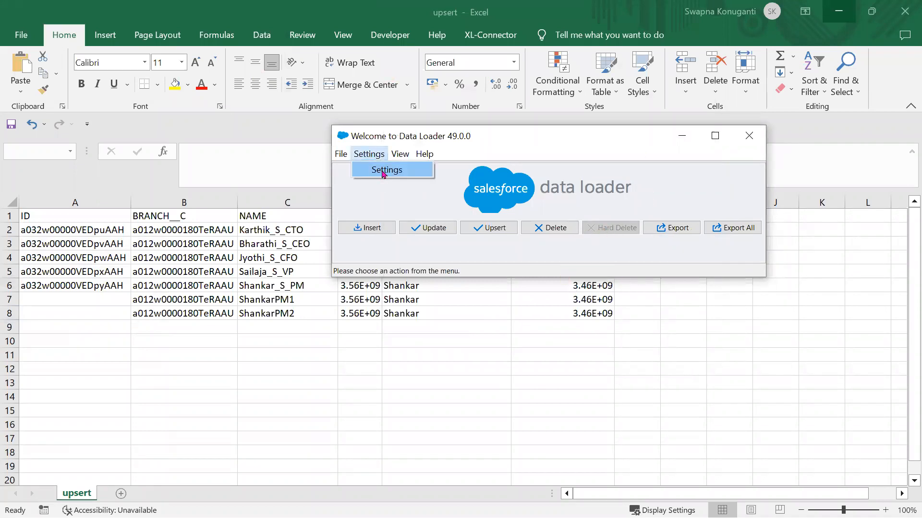
left_click(384, 171)
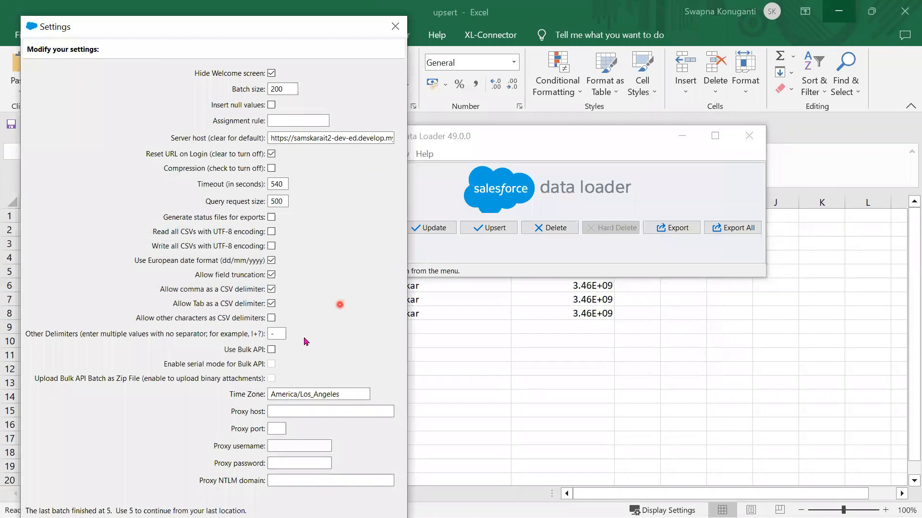
left_click(271, 350)
left_click(272, 364)
left_click(272, 364)
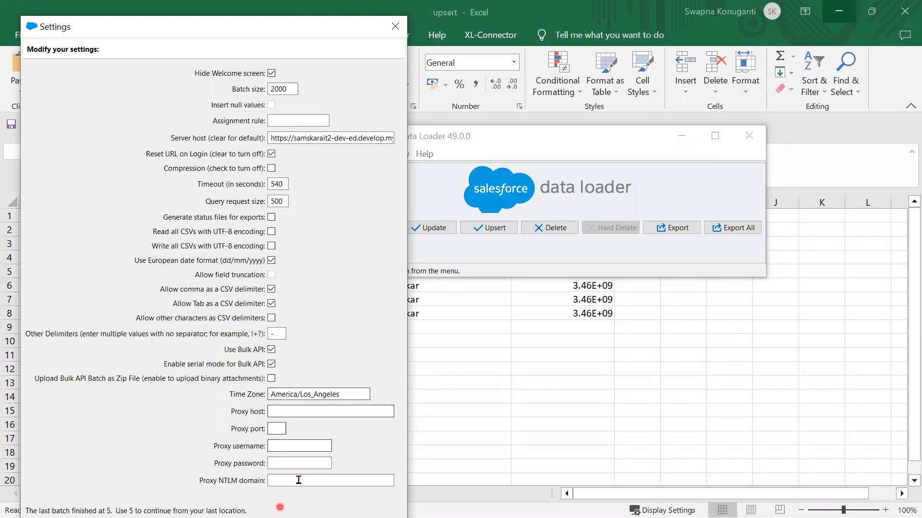
left_click_drag(307, 28, 460, 12)
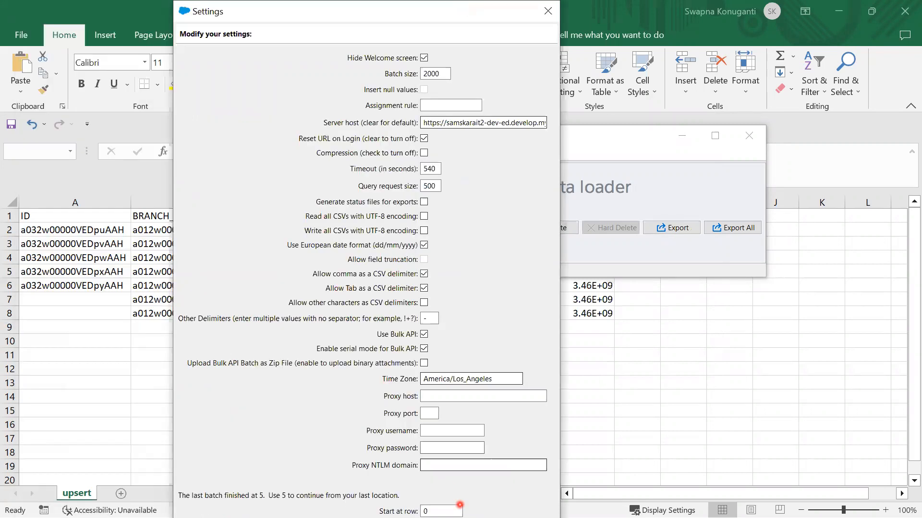
left_click(441, 512)
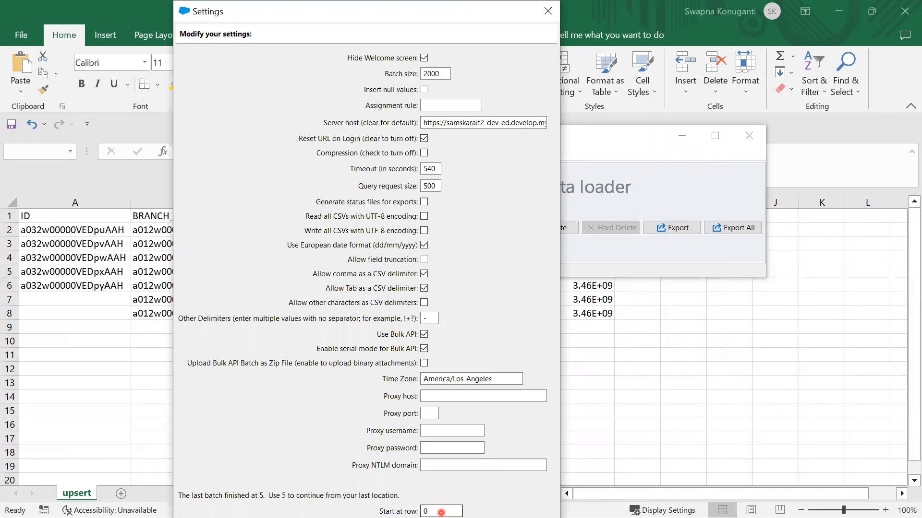
key("Return")
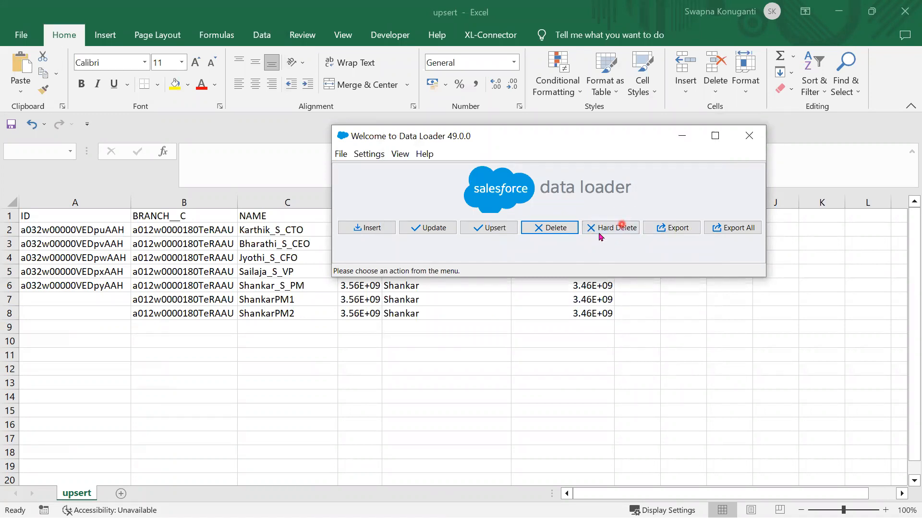
- Start a Hard Delete operation and choose the OAuth login
left_click(613, 229)
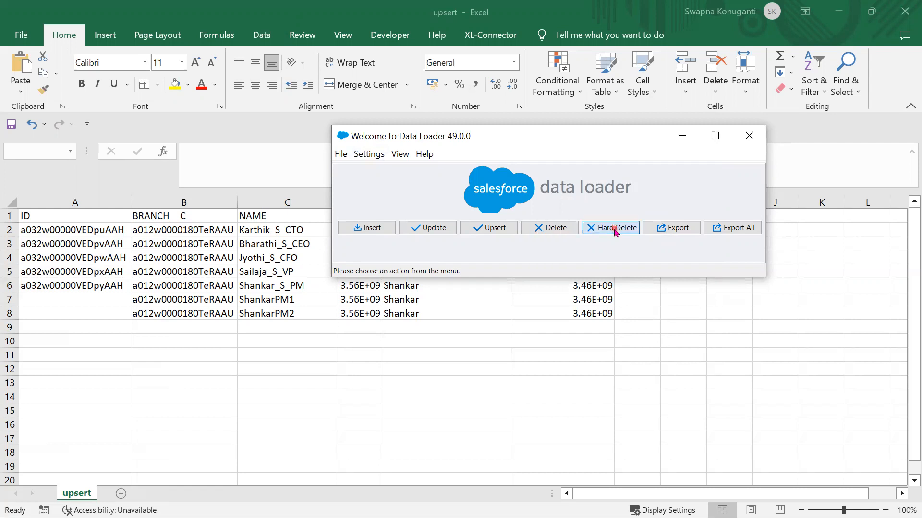
left_click(618, 209)
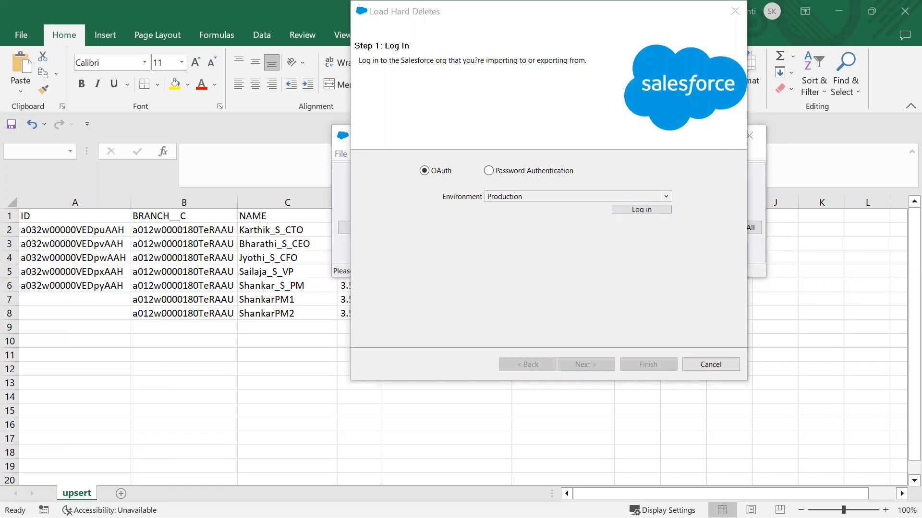
left_click(642, 209)
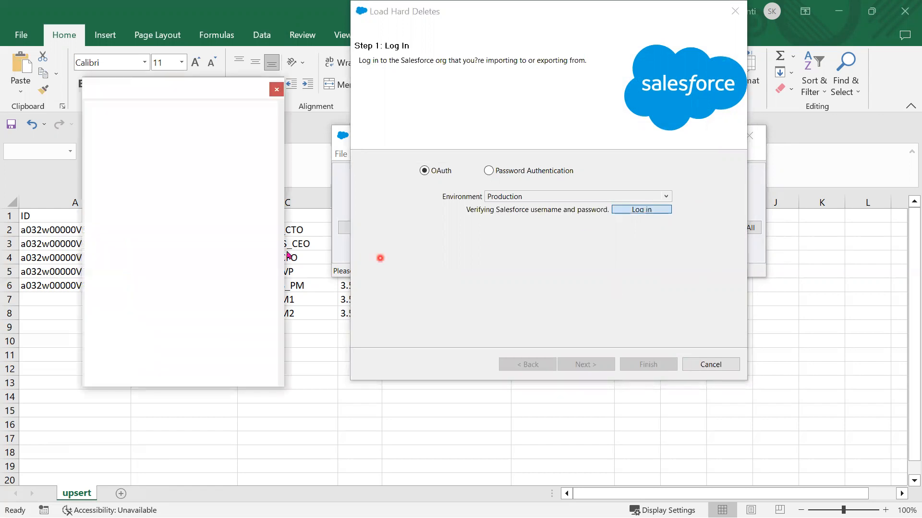
- Log in as the new user with their username and password, allow access, and continue
left_click(172, 217)
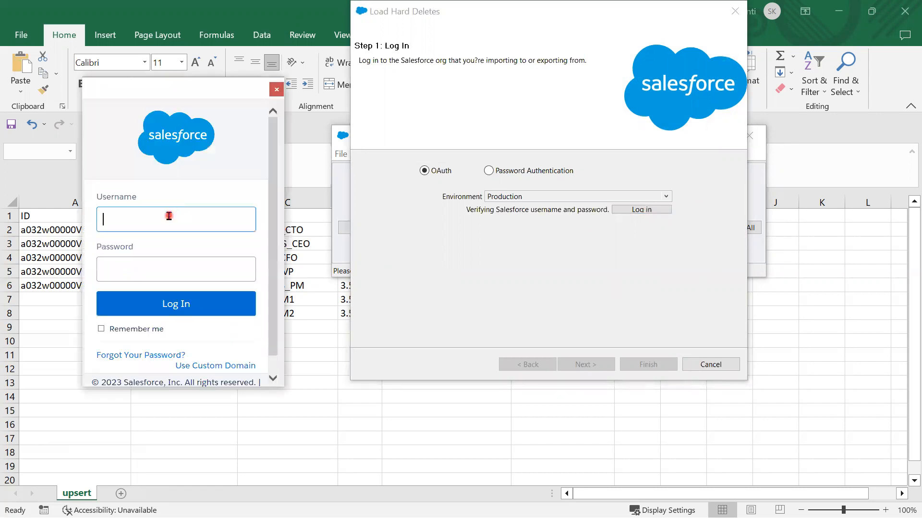
key("ctrl+v")
key("alt+Tab")
left_click(177, 266)
key("ctrl+v")
left_click(164, 313)
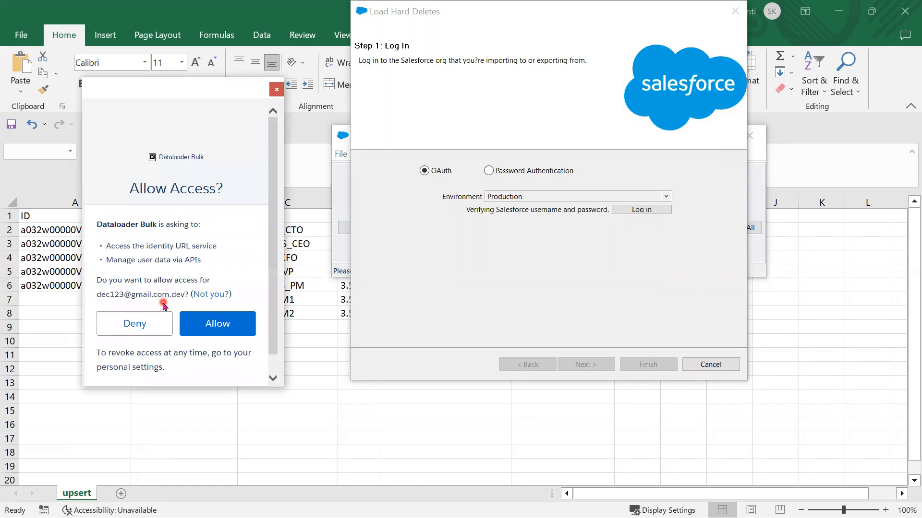
left_click(237, 330)
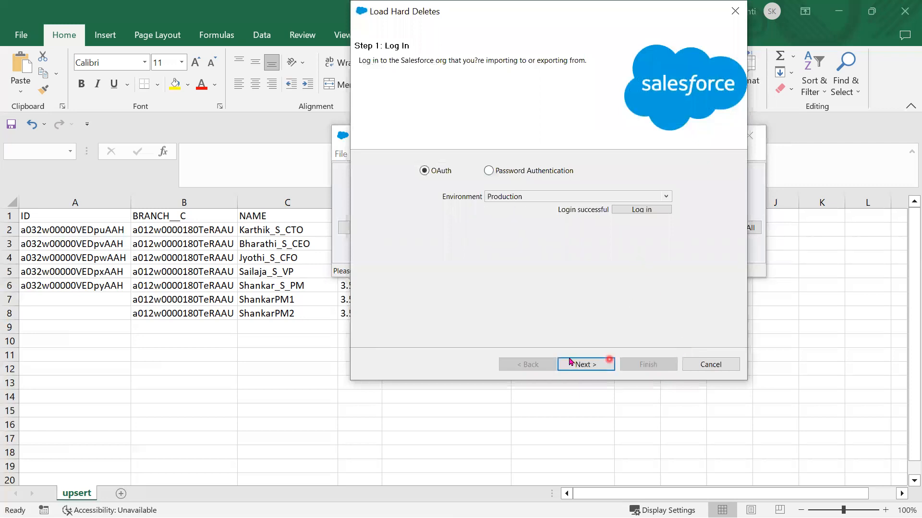
left_click(583, 368)
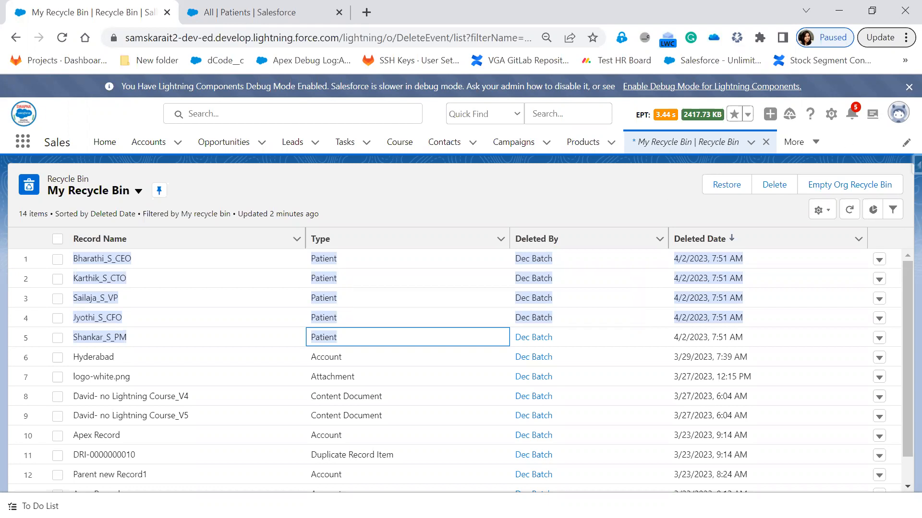
- Go to the user's Advanced User Details and open the System Administrator profile
left_click(898, 116)
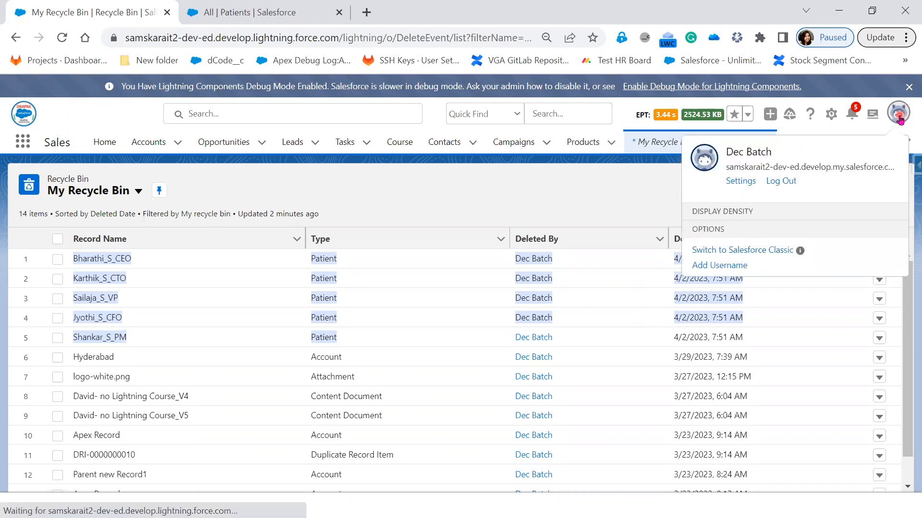
left_click(739, 182)
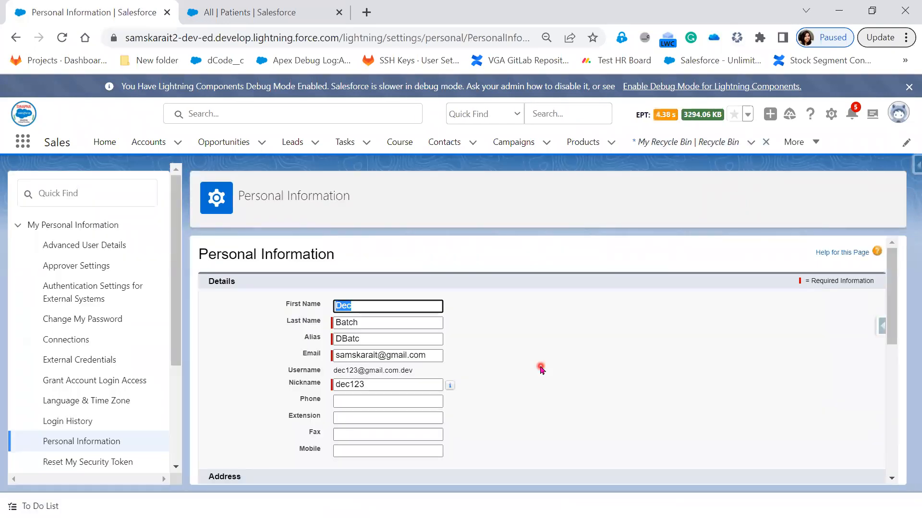
left_click(78, 246)
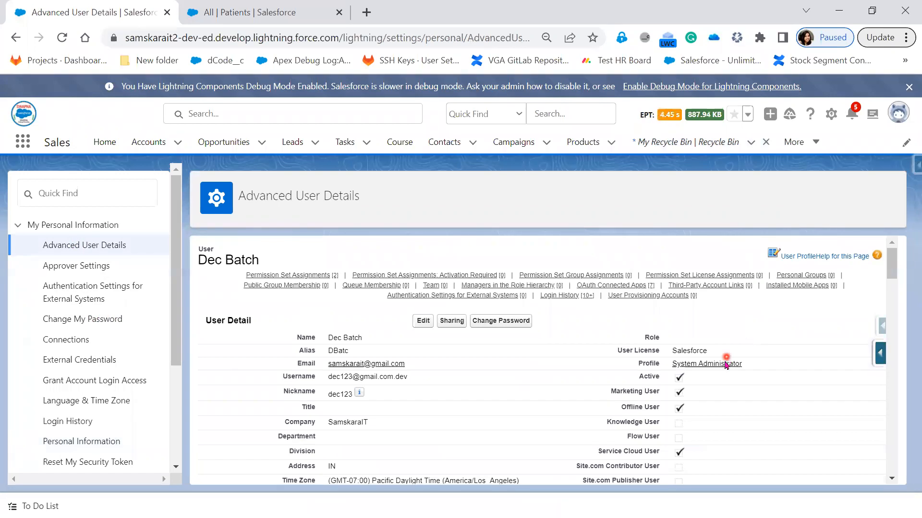
left_click(701, 363)
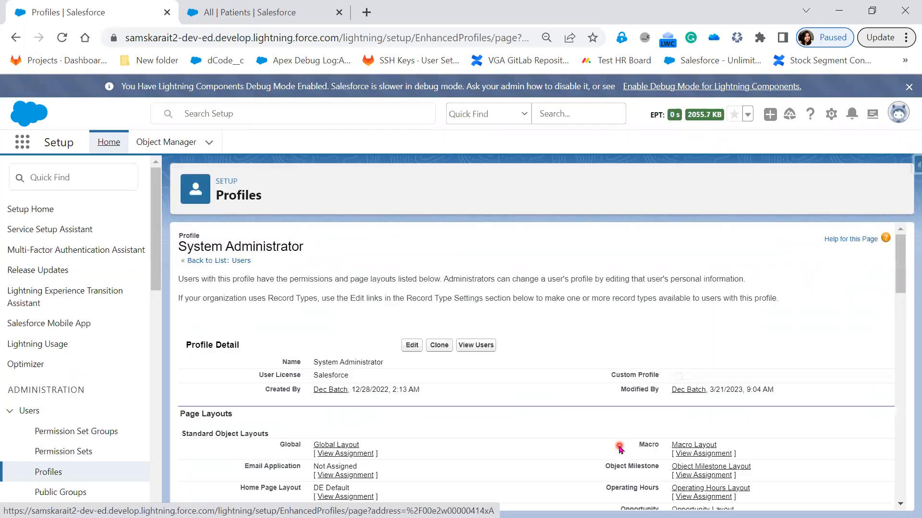
scroll(571, 393, "down", 5)
key("ctrl+f")
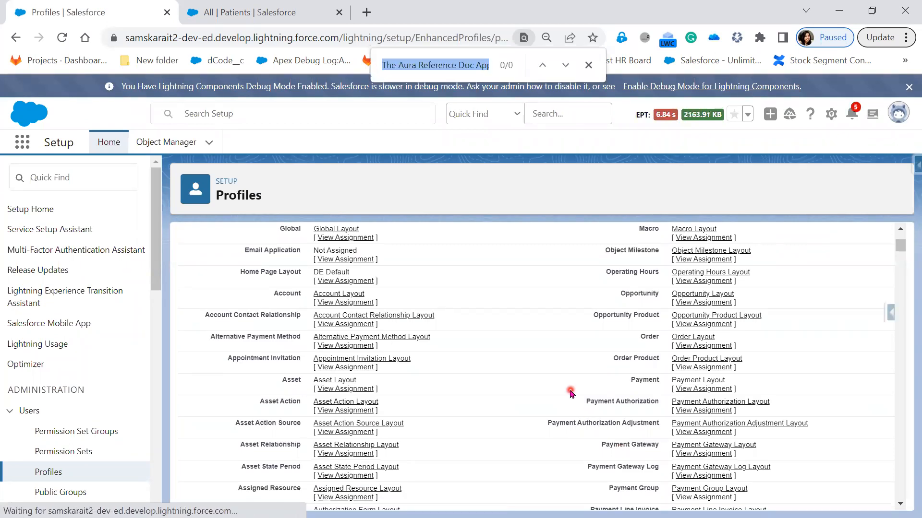
type("Hard")
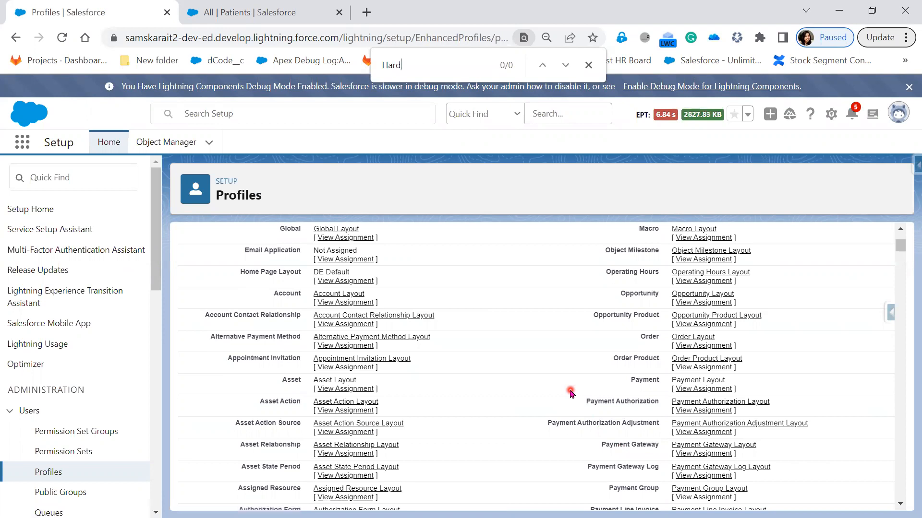
type(" delet")
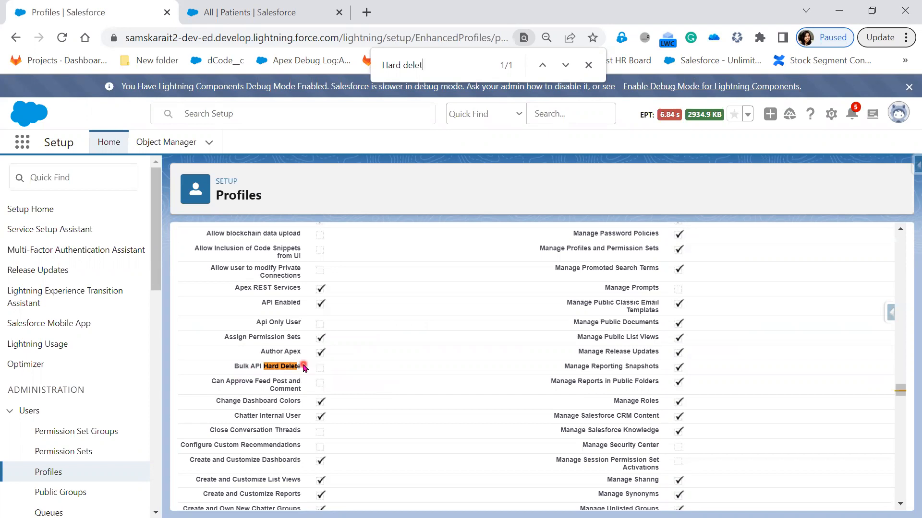
scroll(512, 473, "up", 10)
scroll(512, 473, "up", 12)
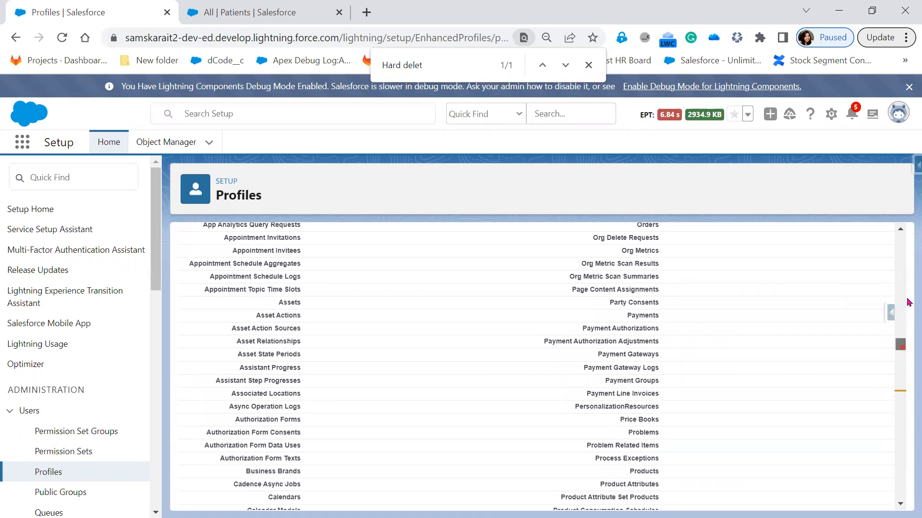
left_click_drag(903, 346, 907, 233)
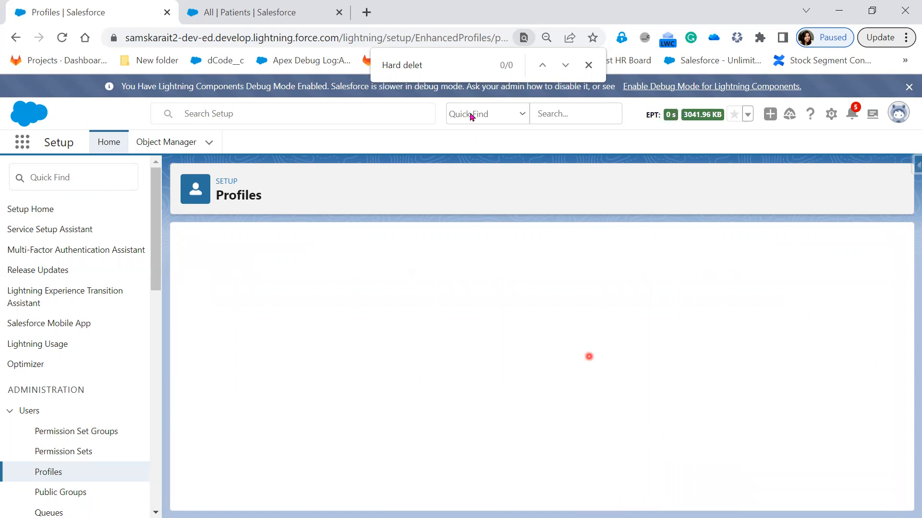
left_click(440, 65)
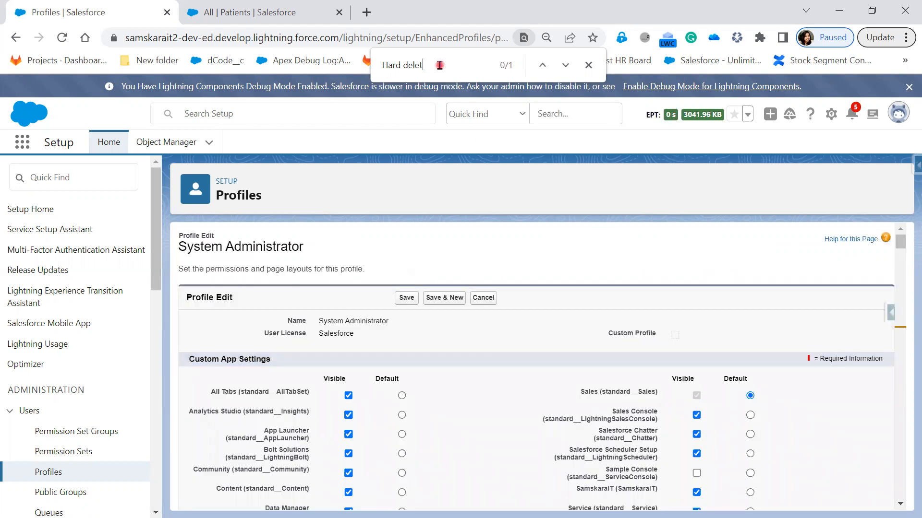
key("Return")
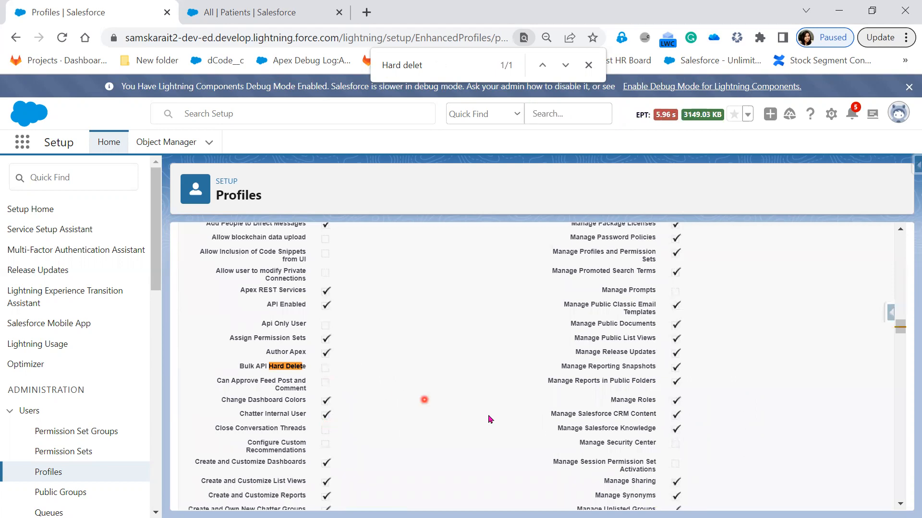
scroll(492, 418, "up", 12)
scroll(492, 418, "up", 15)
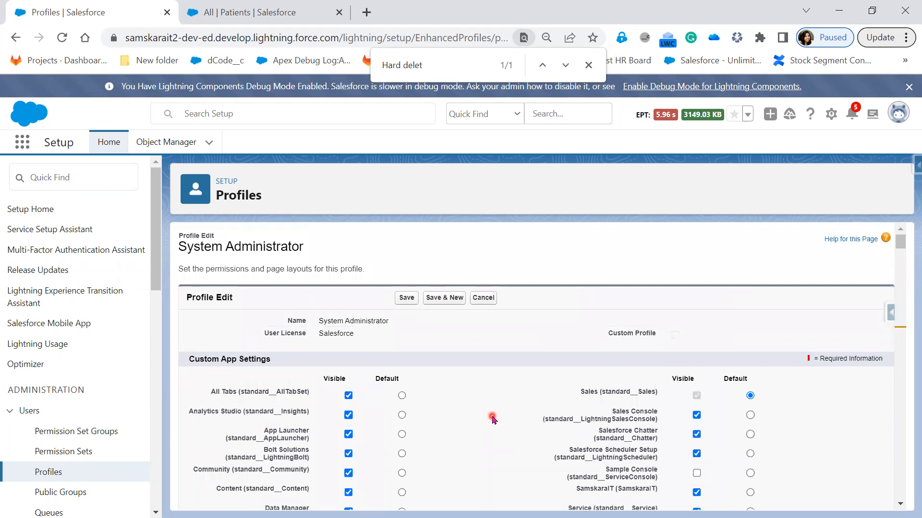
left_click(484, 297)
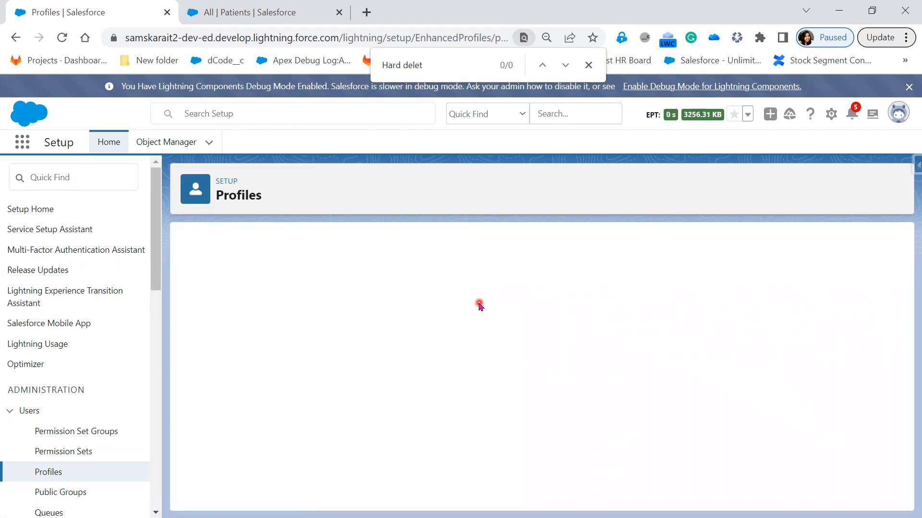
- Scroll to the top of the System Administrator profile, view its users, and open the first user
scroll(503, 419, "down", 20)
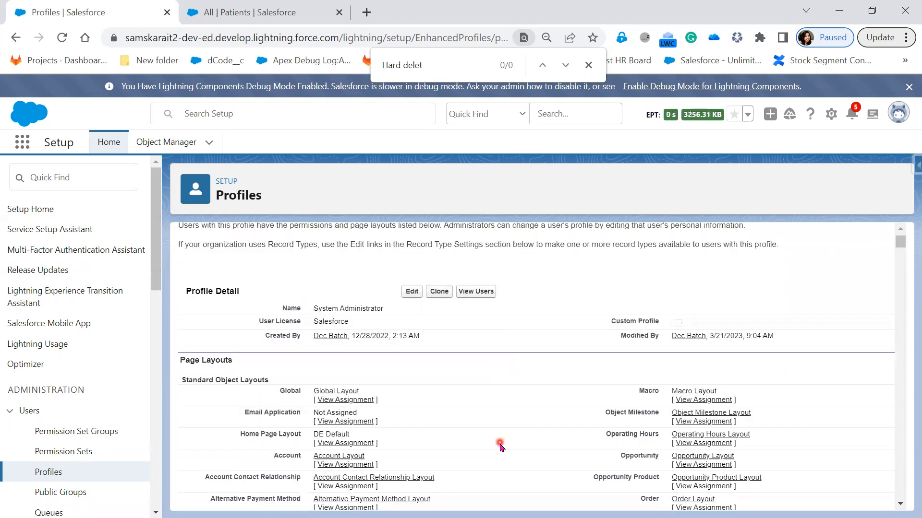
scroll(500, 446, "down", 10)
scroll(500, 447, "up", 20)
scroll(500, 447, "up", 6)
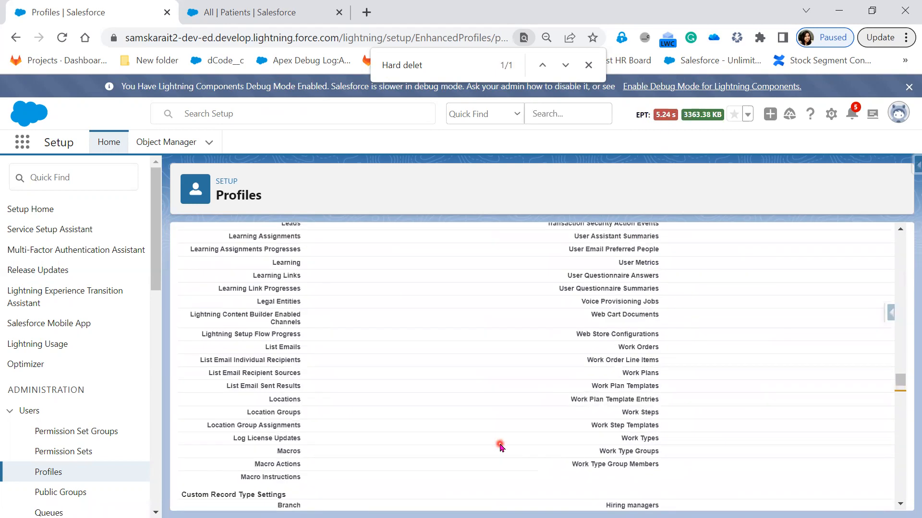
scroll(500, 446, "down", 9)
scroll(500, 446, "up", 20)
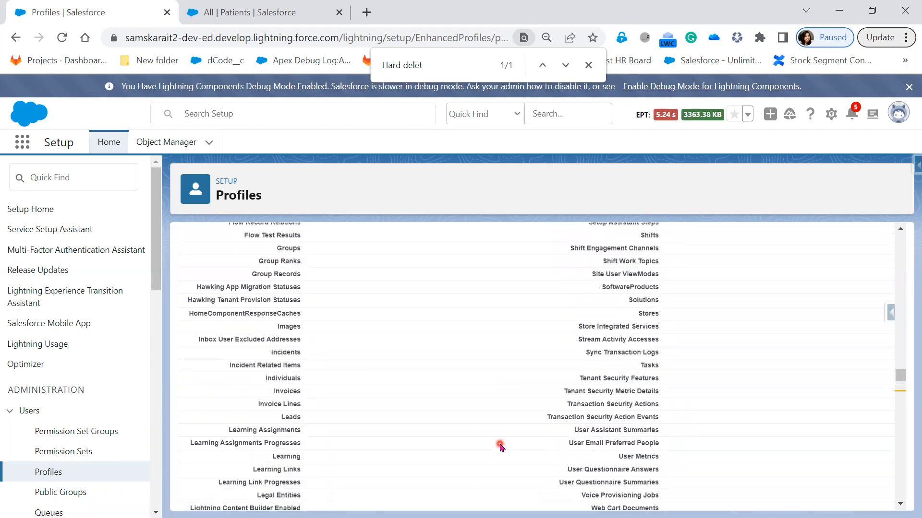
scroll(500, 446, "up", 12)
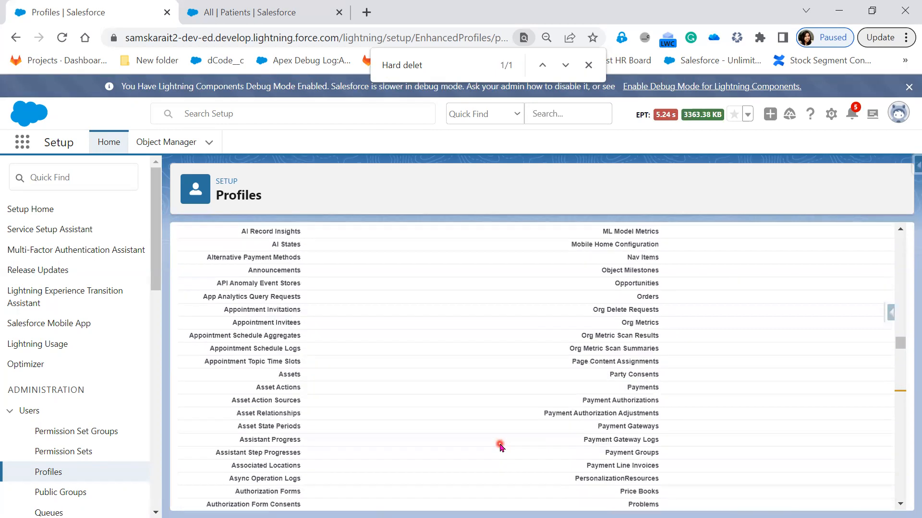
scroll(501, 446, "up", 15)
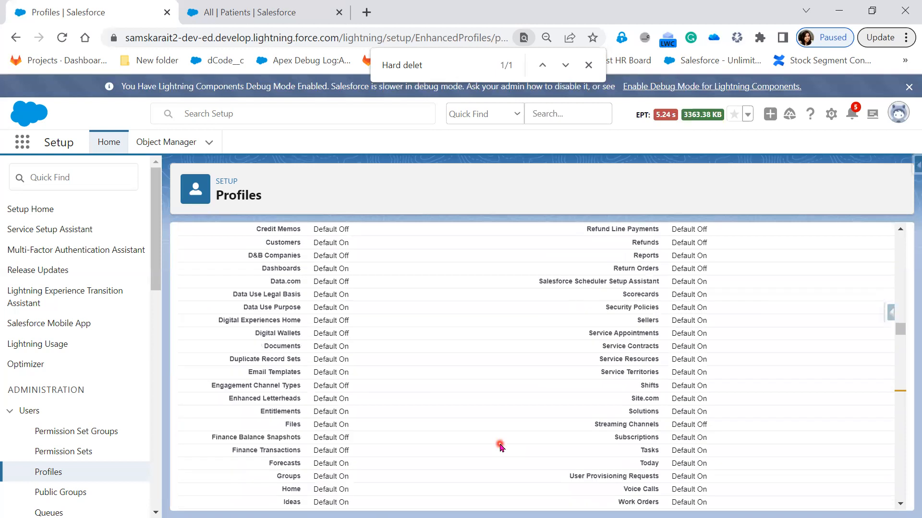
scroll(500, 446, "up", 15)
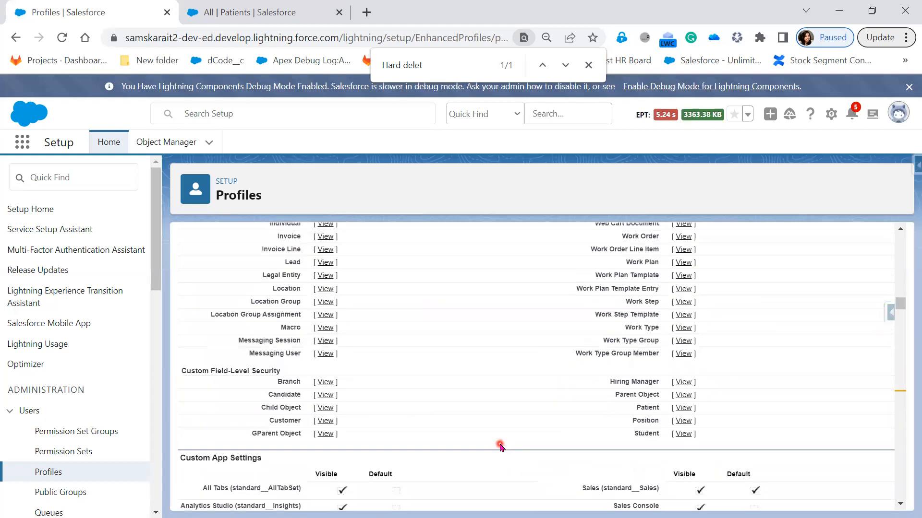
scroll(500, 446, "up", 15)
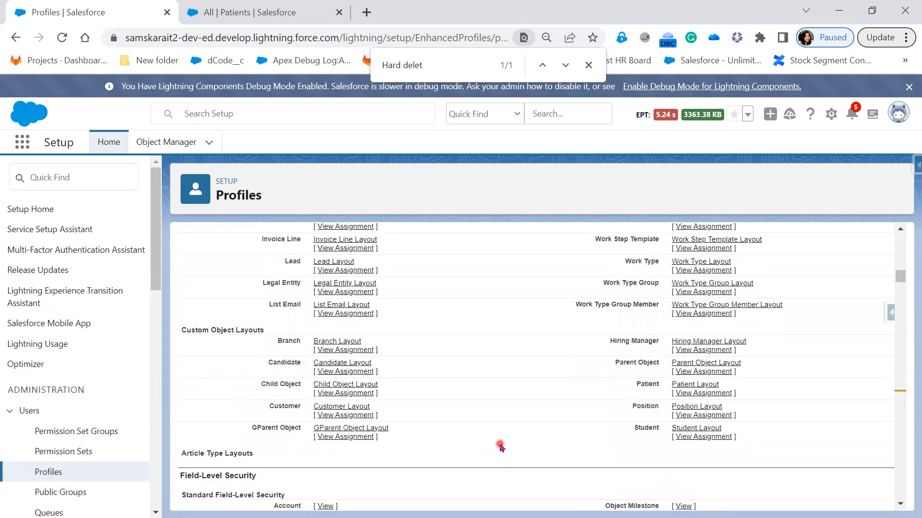
scroll(500, 446, "up", 10)
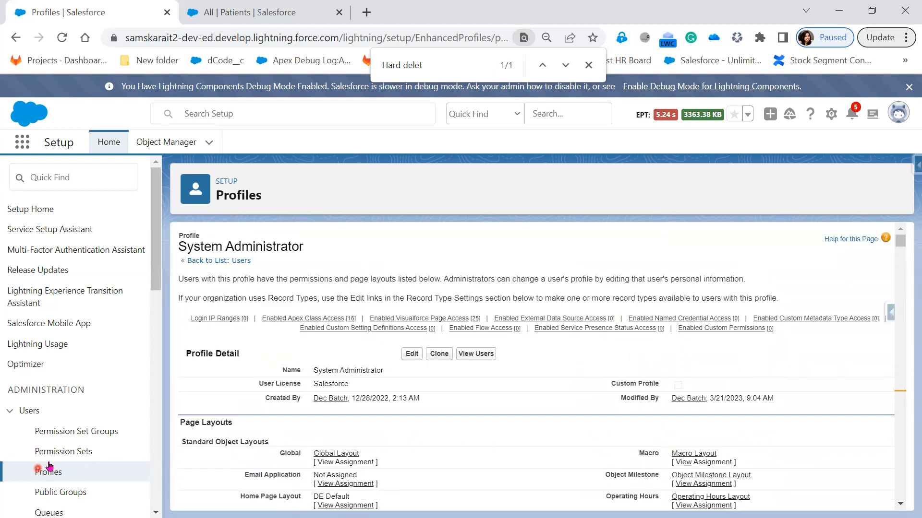
left_click(482, 354)
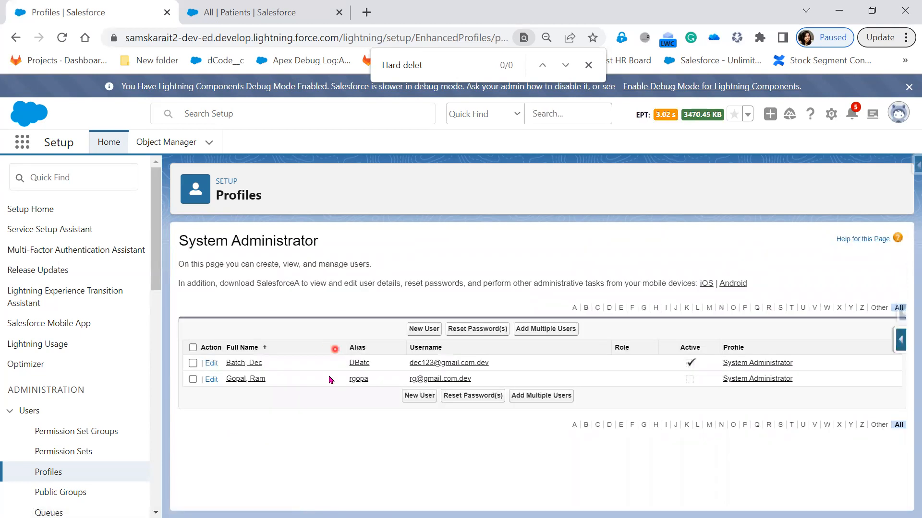
left_click(252, 367)
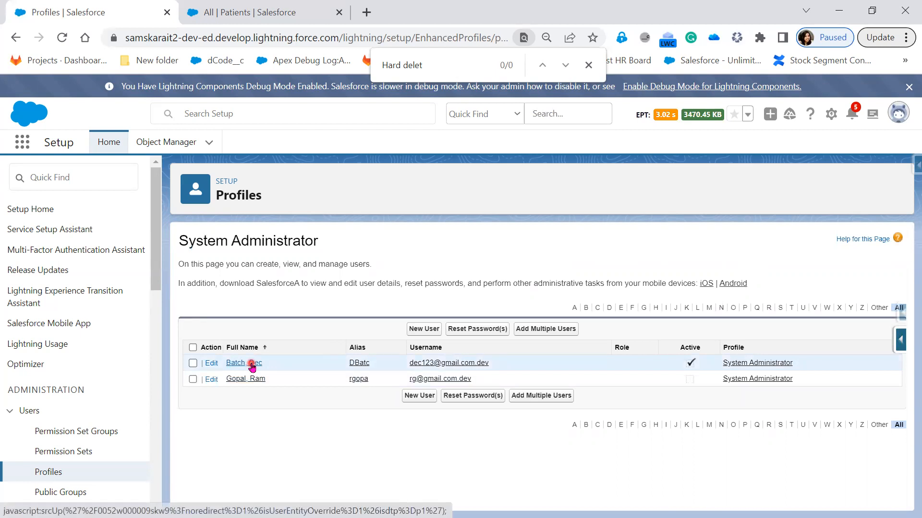
left_click(251, 365)
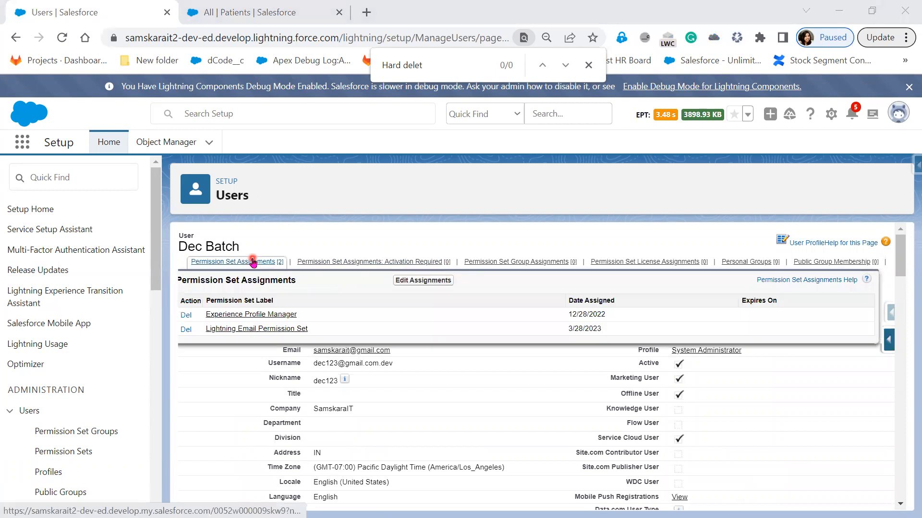
left_click(253, 263)
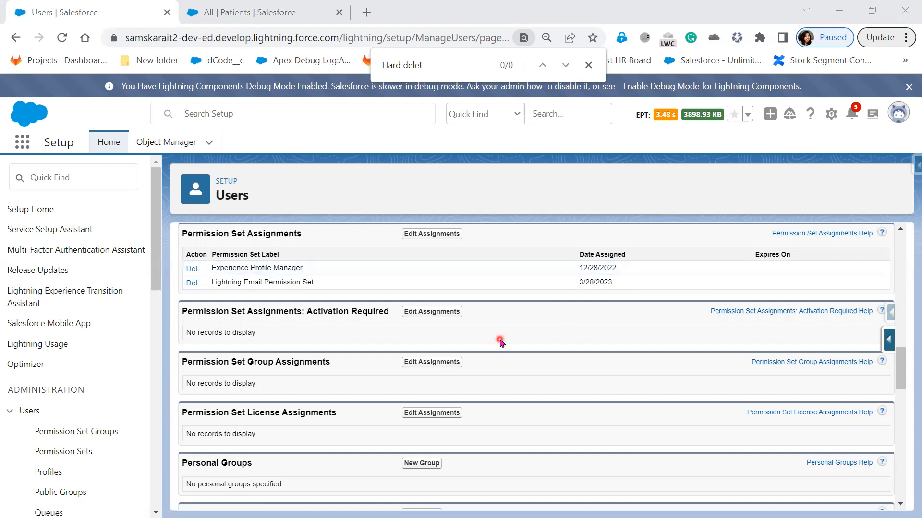
scroll(499, 344, "up", 1)
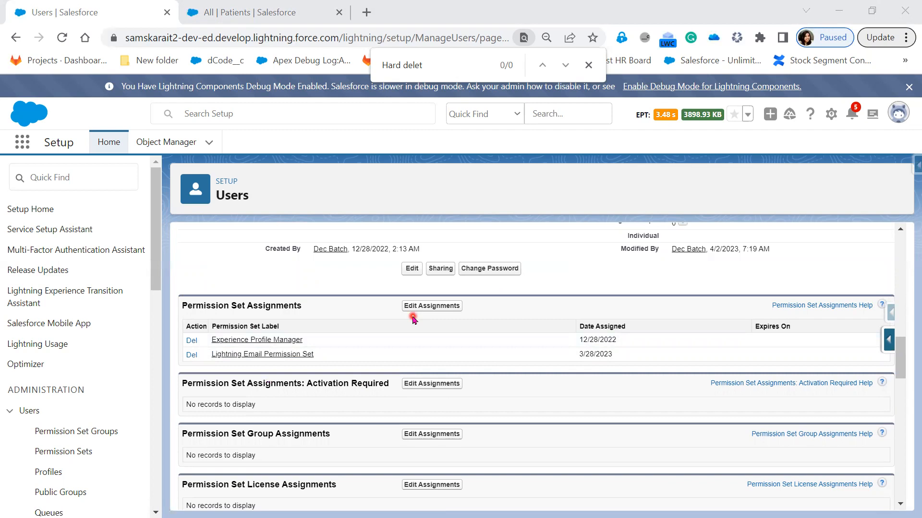
scroll(469, 383, "up", 8)
scroll(469, 384, "up", 3)
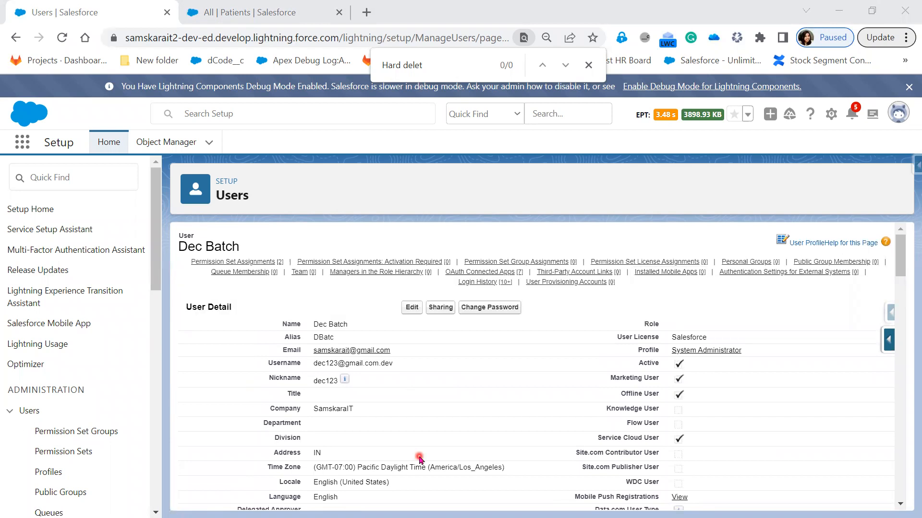
- Open the user's System Administrator profile link in a new browser tab
right_click(707, 353)
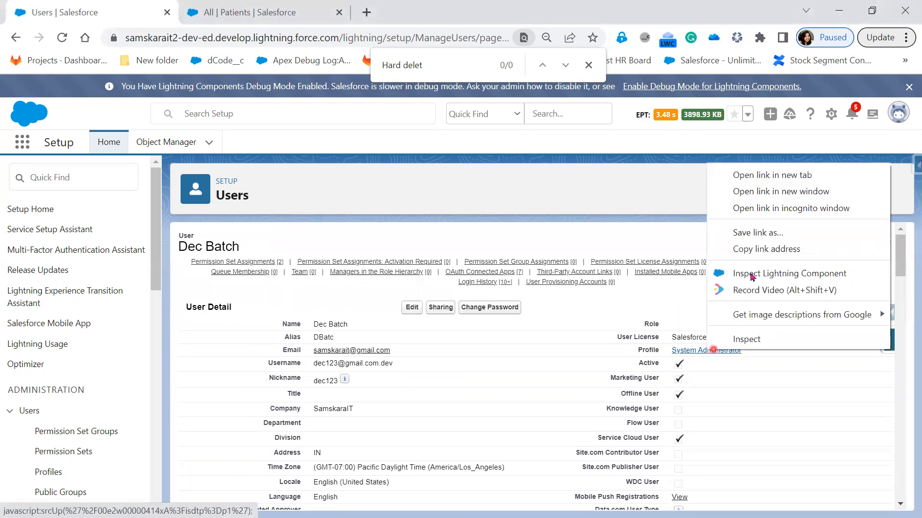
left_click(778, 179)
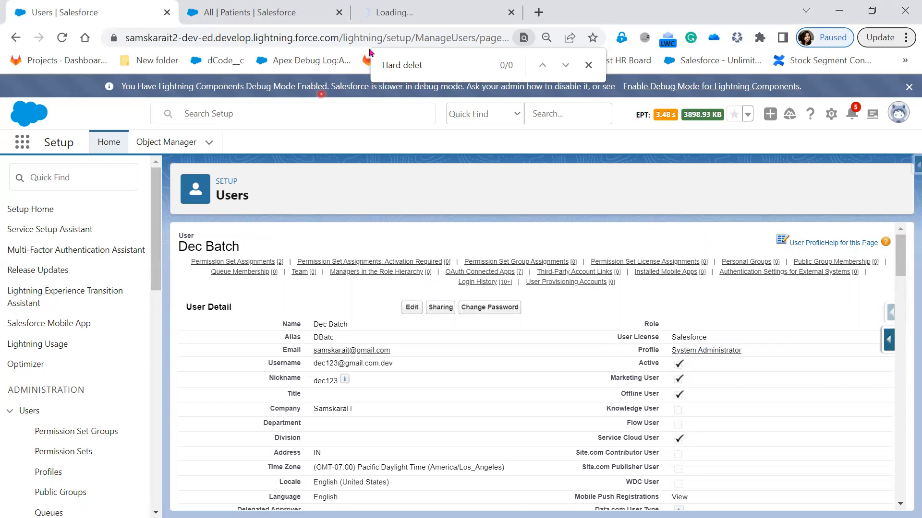
left_click(438, 13)
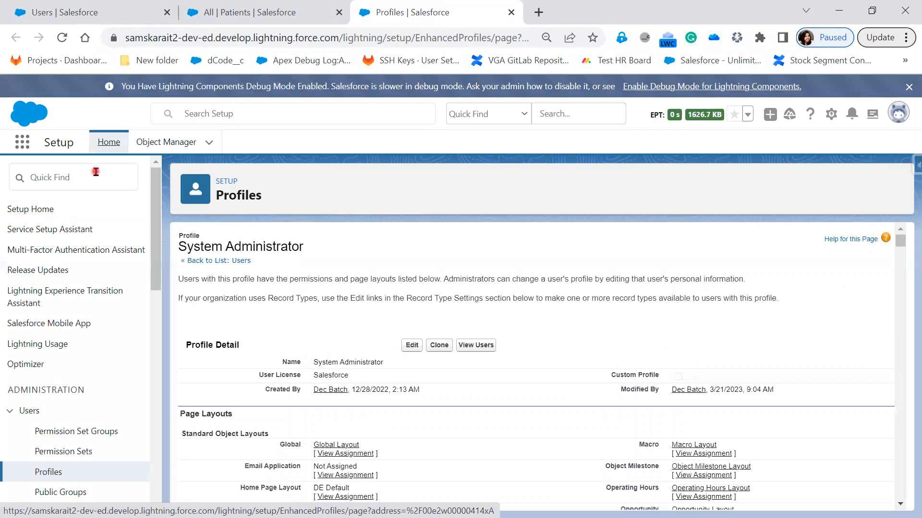
- Clone the System Administrator profile and go to the empty Profile Name field
left_click(84, 190)
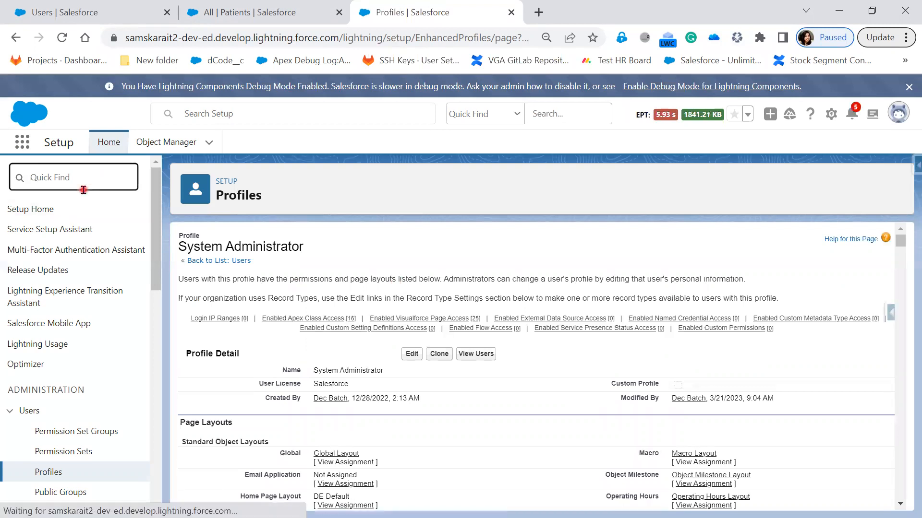
type("En")
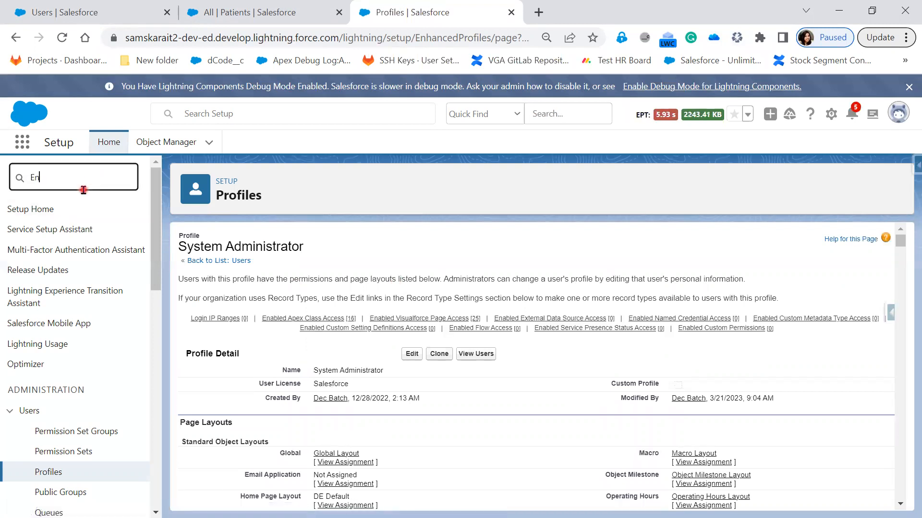
type("ha")
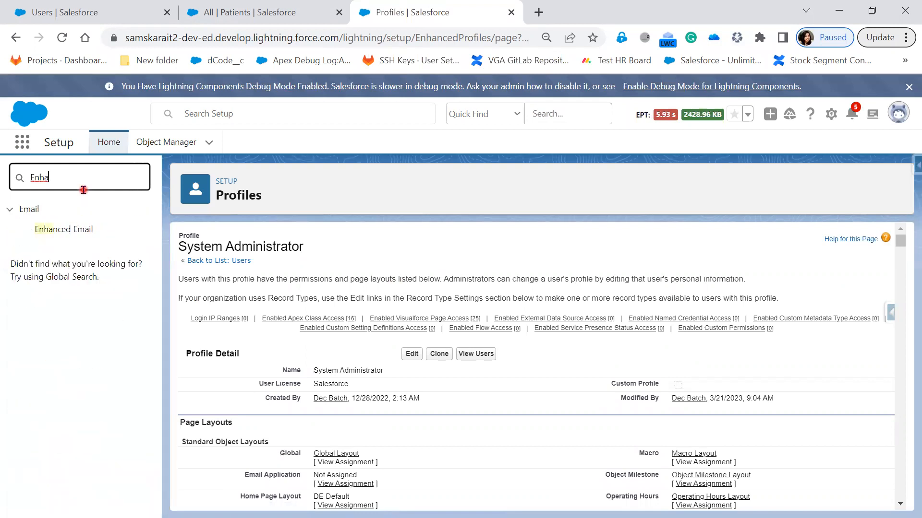
key("BackSpace")
key("BackSpace")
key("BackSpace")
key("BackSpace")
left_click(438, 355)
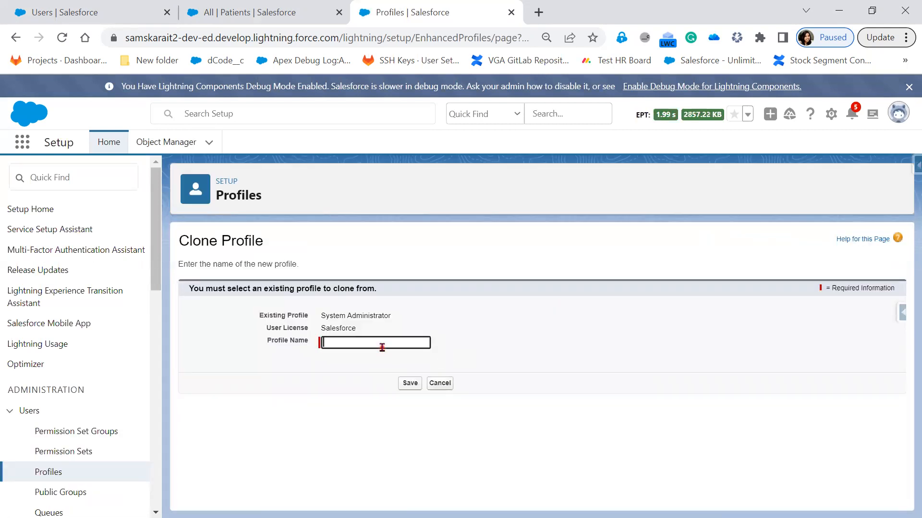
left_click(382, 347)
- Name the cloned profile 'Sys Admin' and save it
type("Sys")
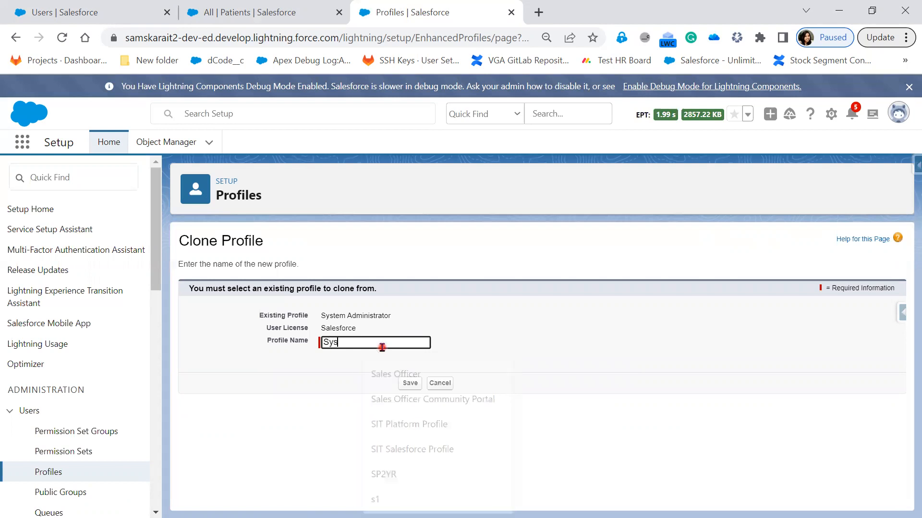
type(" Admin")
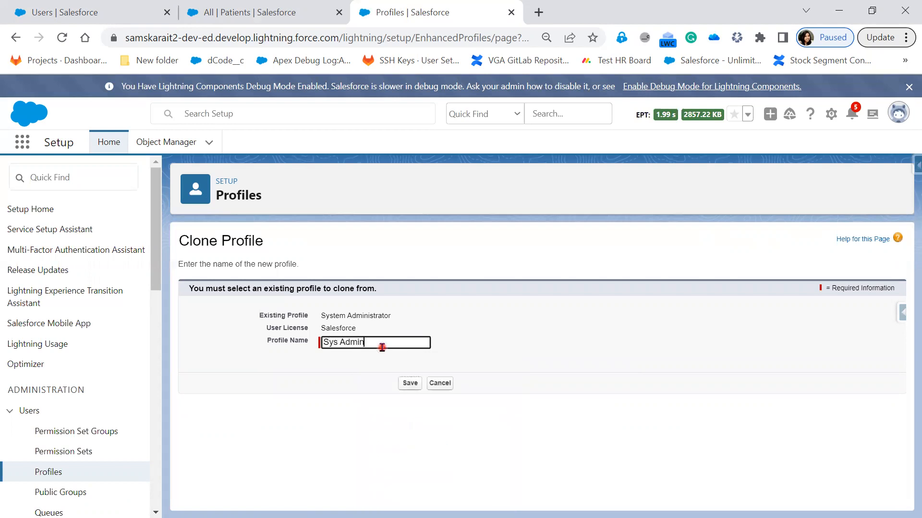
left_click(410, 384)
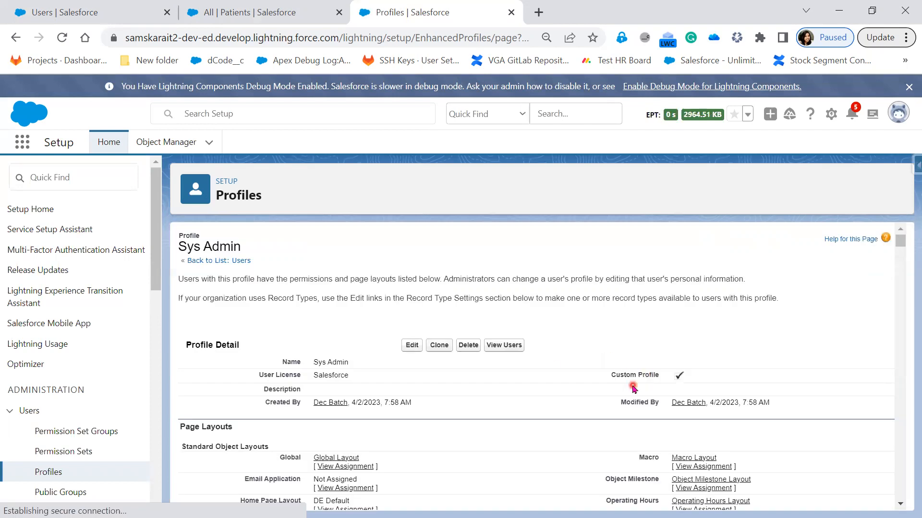
scroll(496, 358, "down", 4)
scroll(495, 357, "up", 4)
- Edit Sys Admin, tick the Bulk API Hard Delete permission, and save
left_click(412, 345)
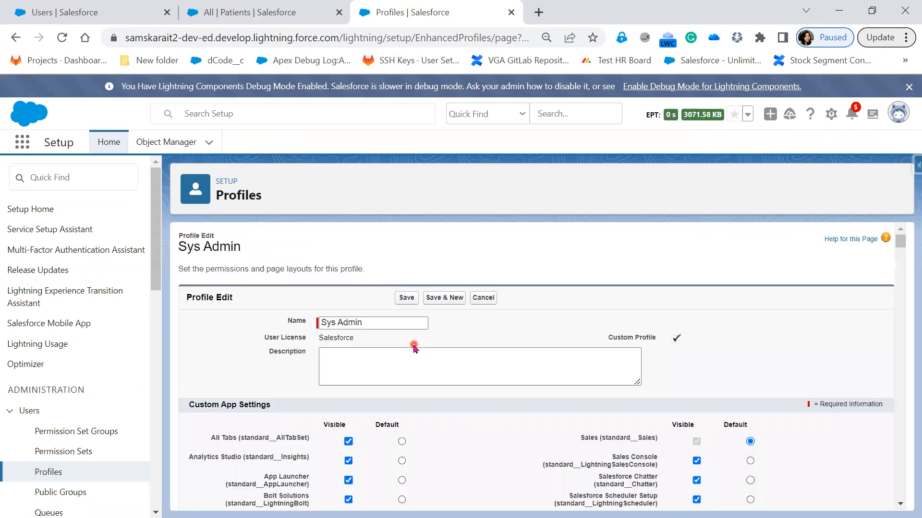
key("ctrl+f")
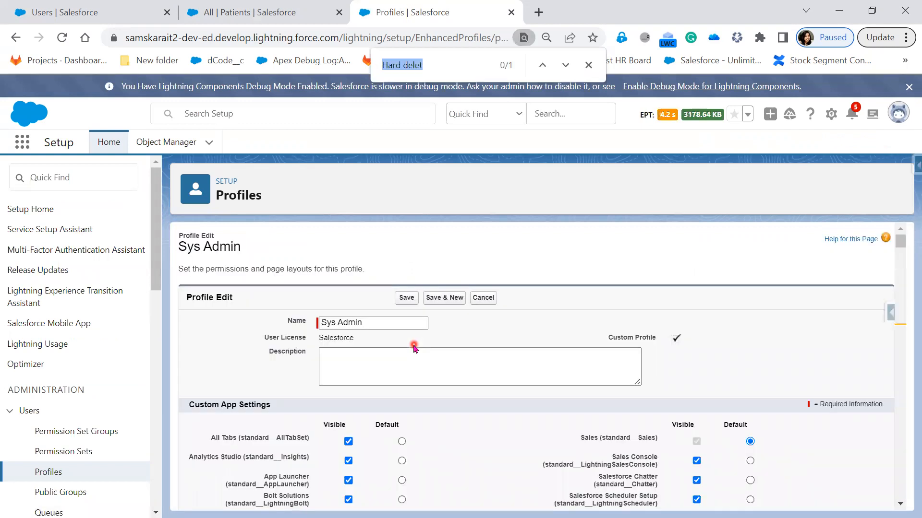
key("Return")
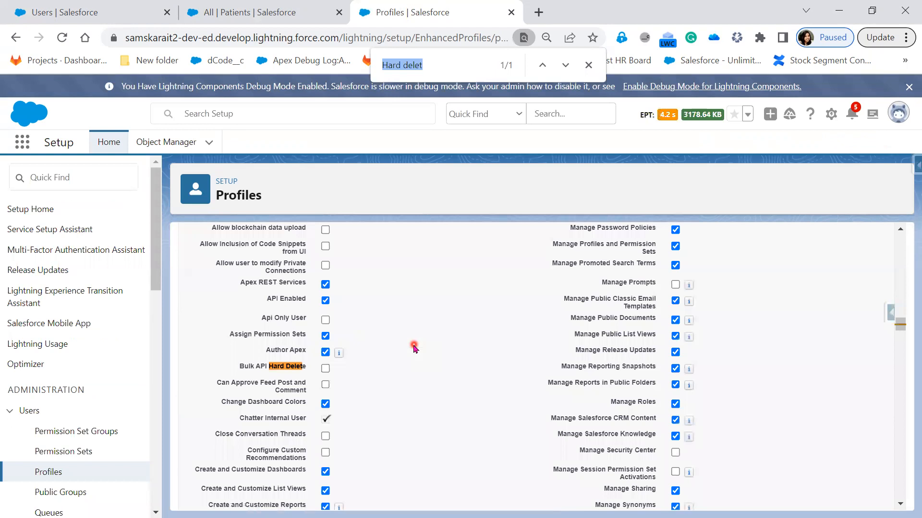
left_click(326, 368)
scroll(458, 458, "up", 2)
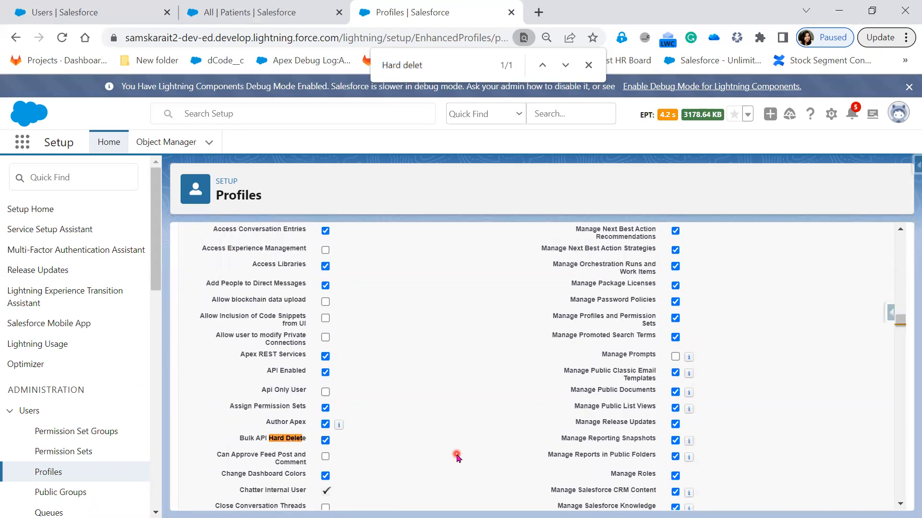
scroll(457, 458, "up", 20)
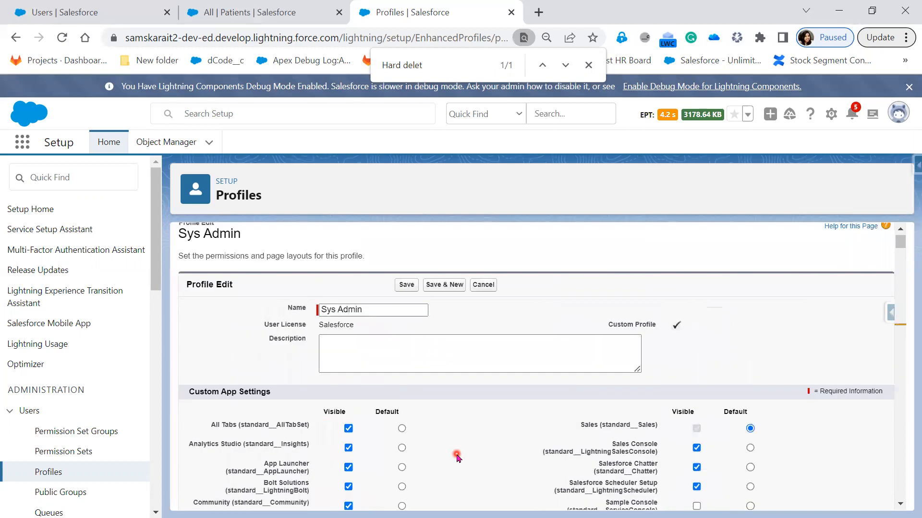
scroll(457, 457, "up", 1)
left_click(406, 298)
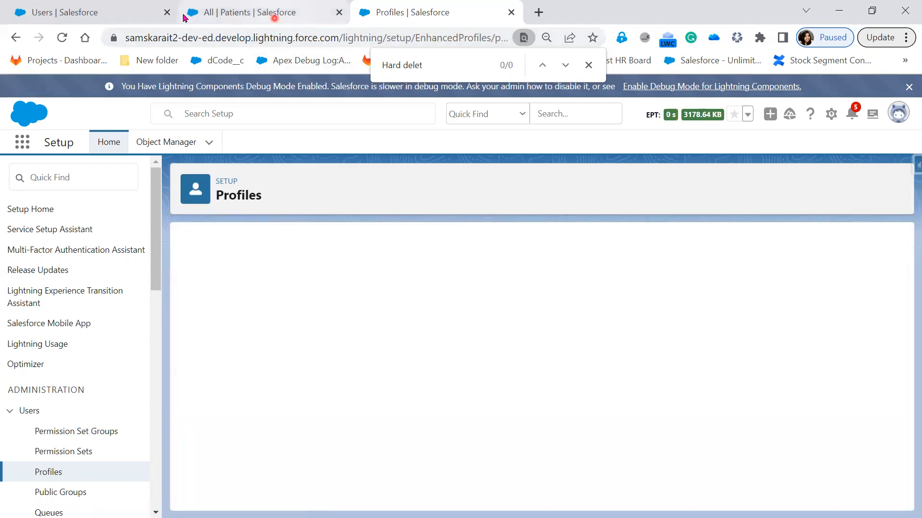
- Open the admin user's edit form on the Users tab and cancel without changes
left_click(114, 16)
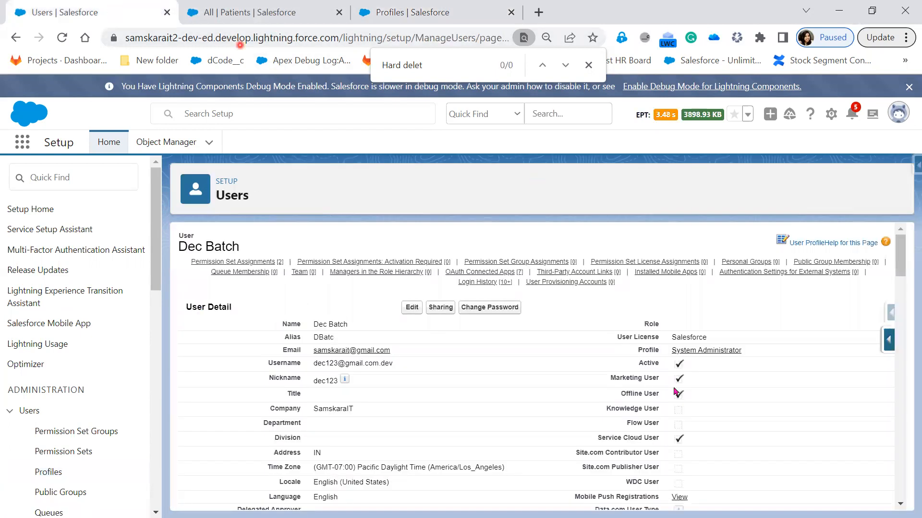
left_click(412, 310)
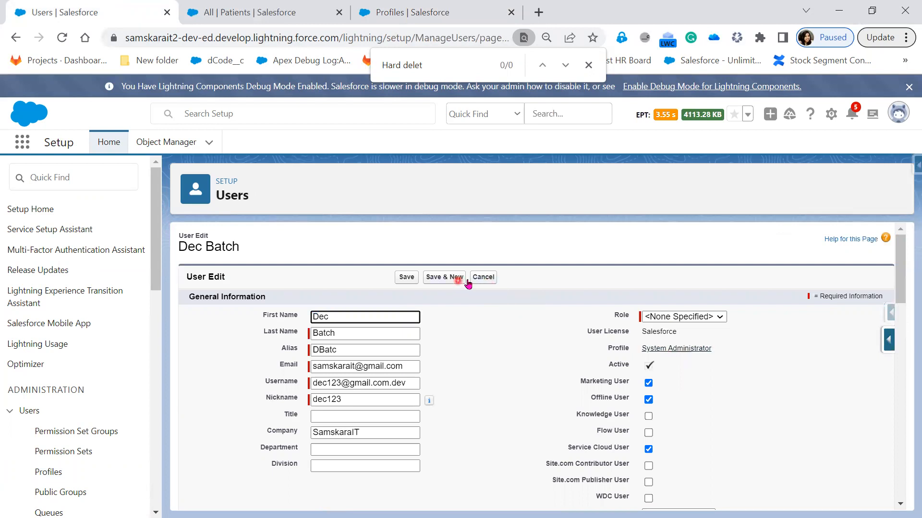
left_click(483, 277)
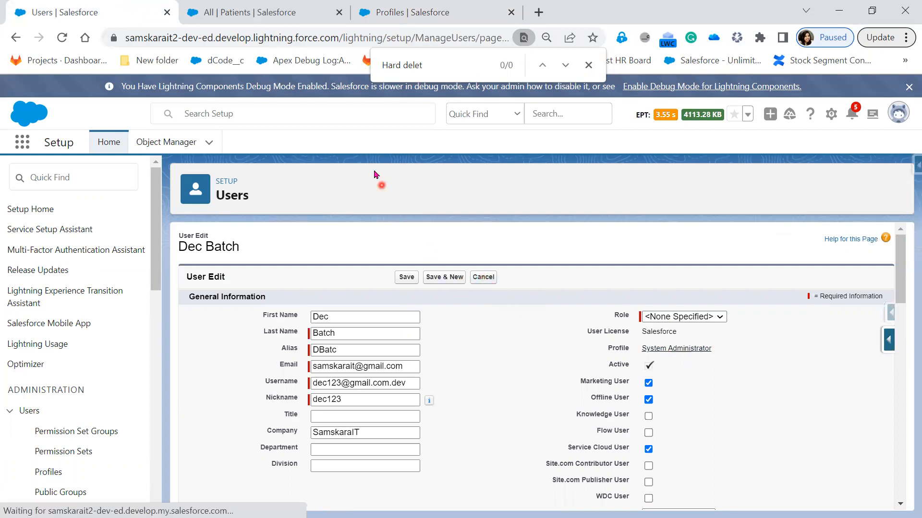
- Return to the Profiles tab and scroll up through the saved Sys Admin profile
left_click(254, 12)
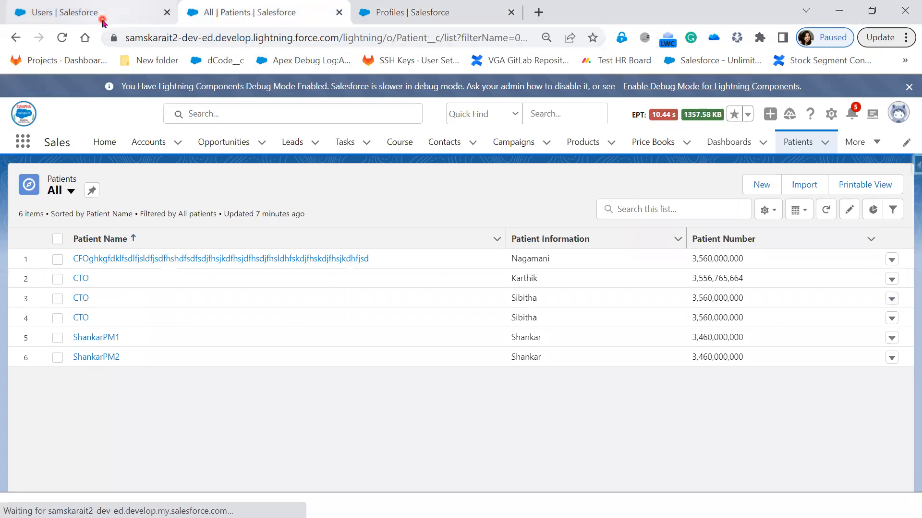
left_click(124, 19)
left_click(442, 12)
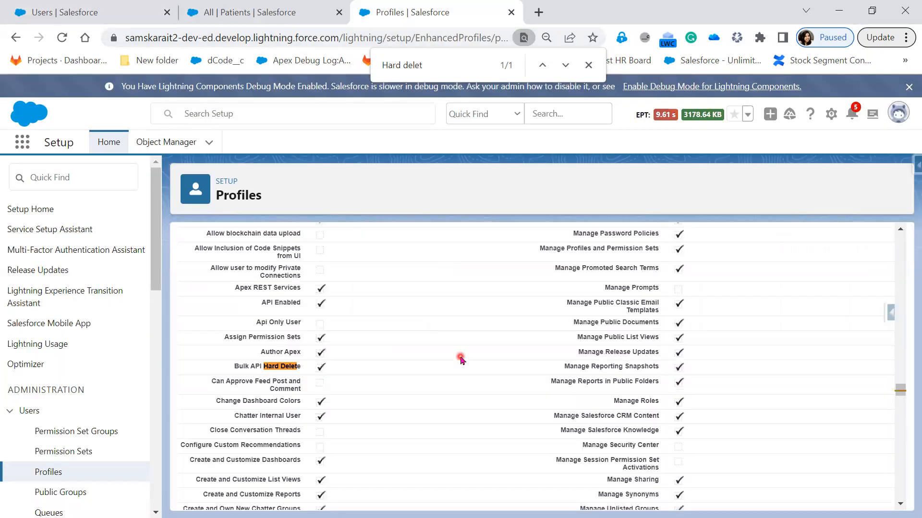
scroll(460, 357, "up", 15)
scroll(460, 357, "up", 15)
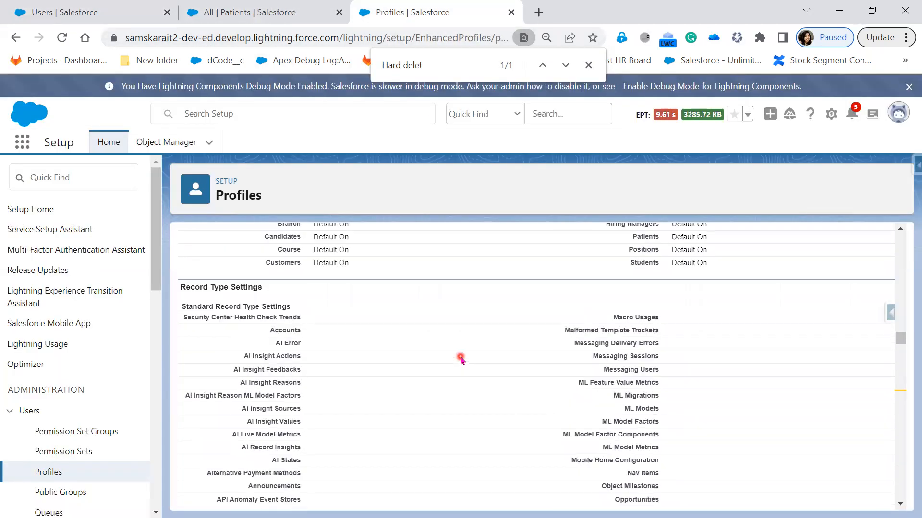
scroll(461, 357, "up", 15)
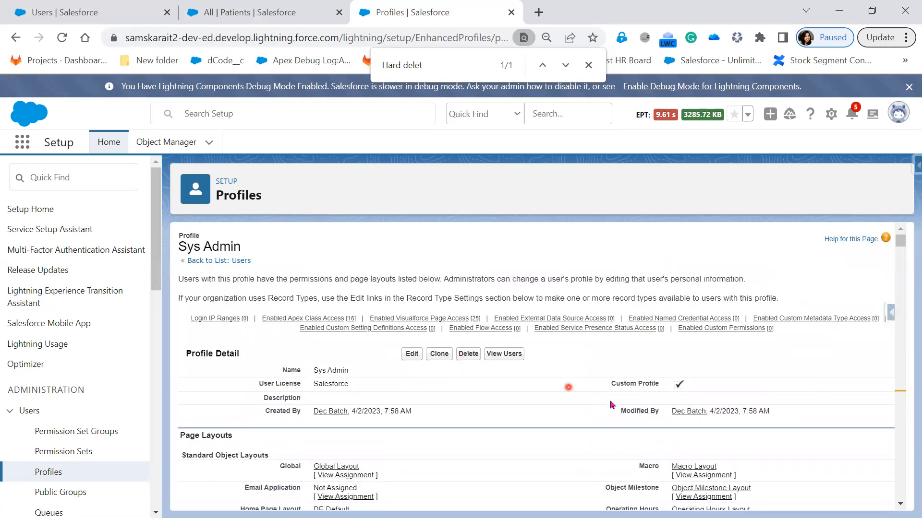
- List the users assigned to Sys Admin and try then cancel the New User form
left_click(503, 355)
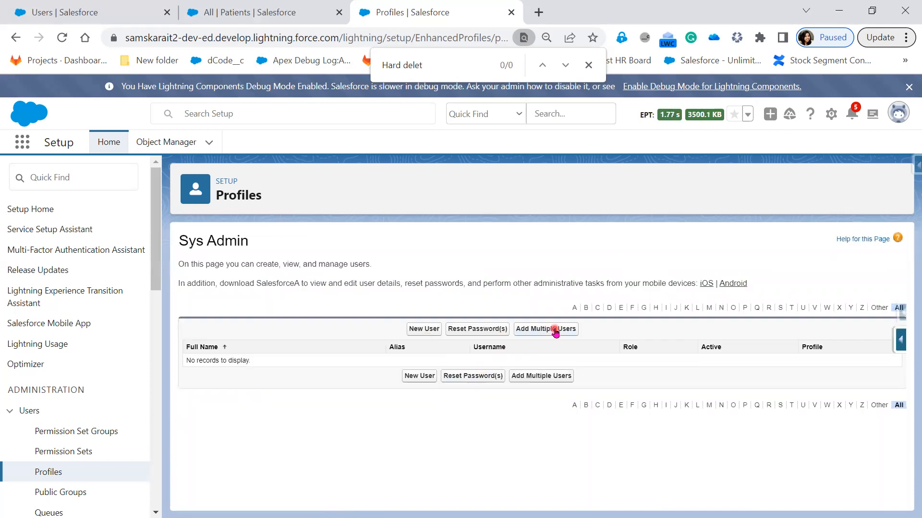
left_click(422, 330)
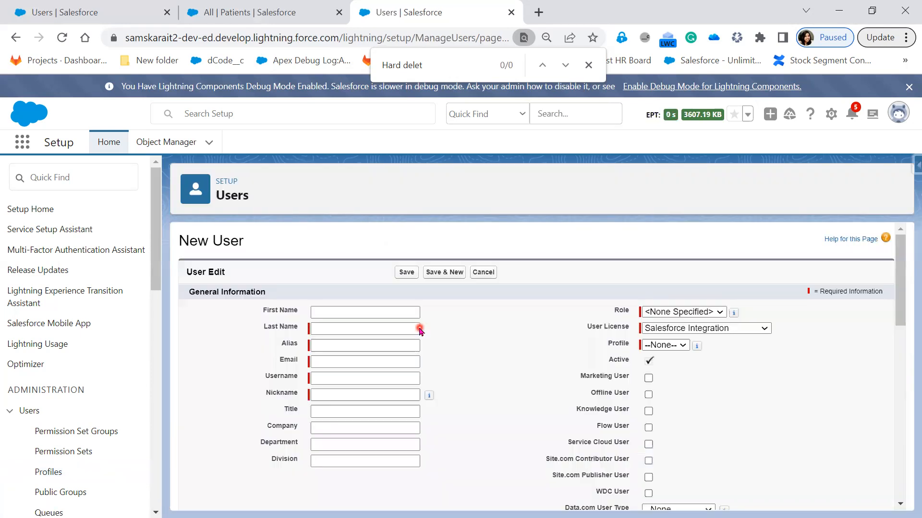
left_click(483, 272)
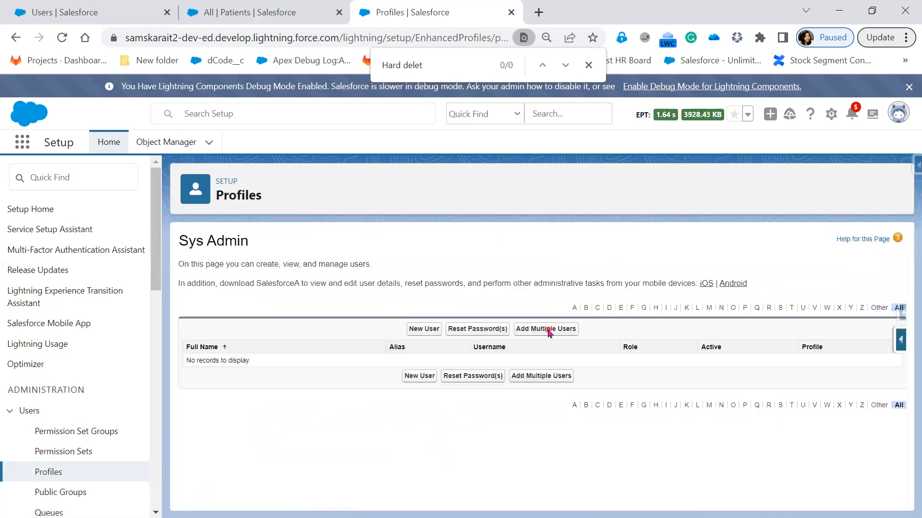
- Try Add Multiple Users with the Salesforce Integration licence, cancel, and return to the Users tab
left_click(550, 330)
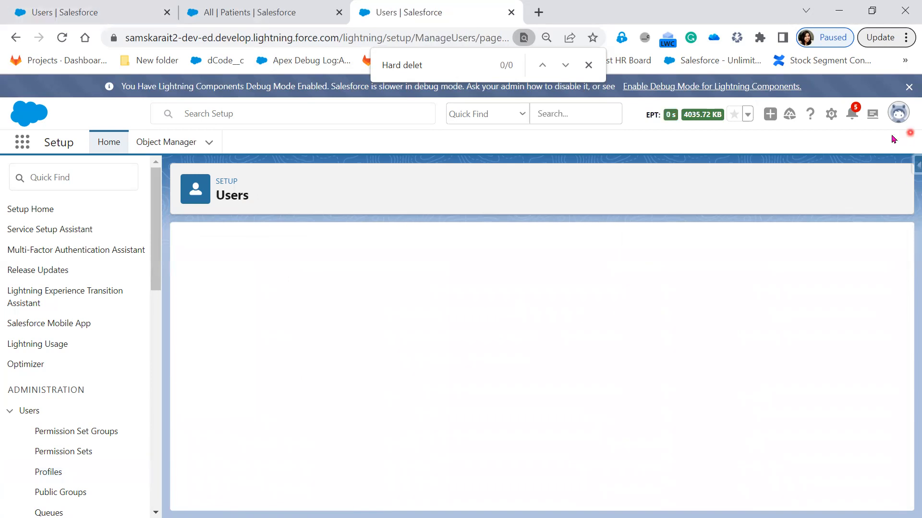
left_click(362, 445)
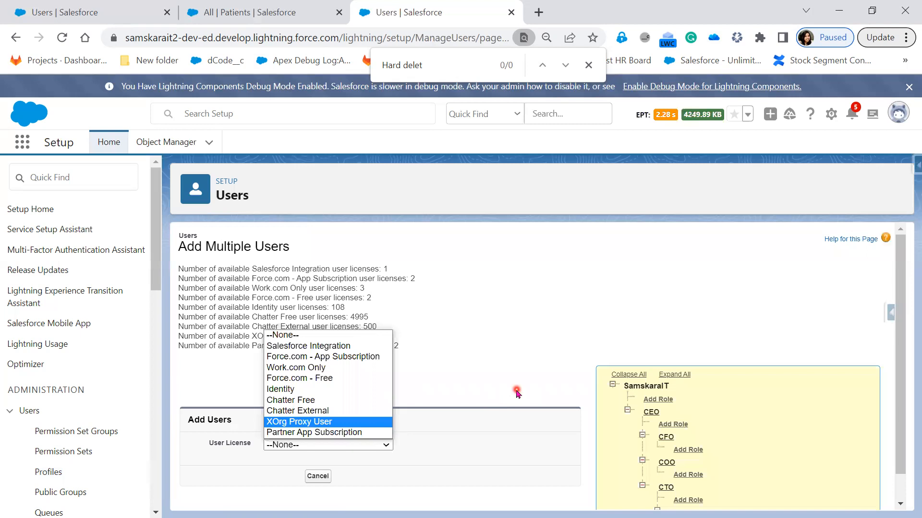
scroll(517, 391, "down", 1)
left_click(350, 422)
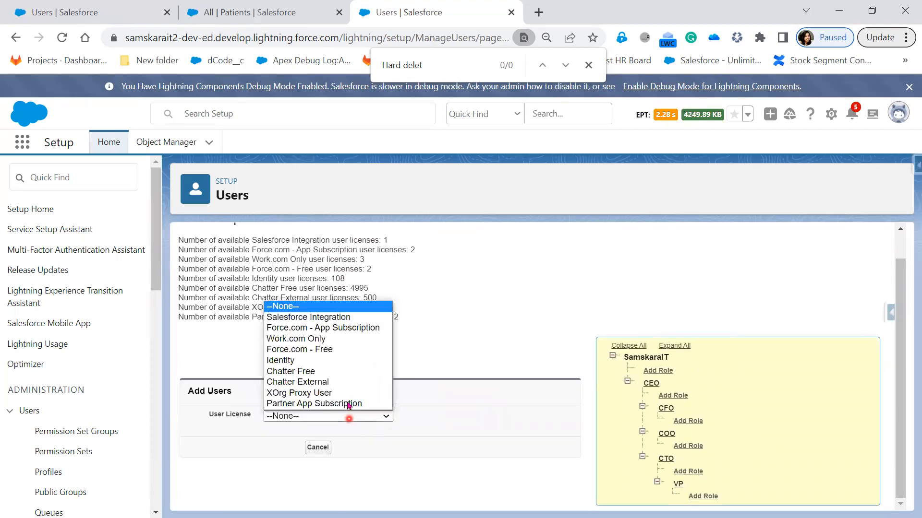
left_click(355, 318)
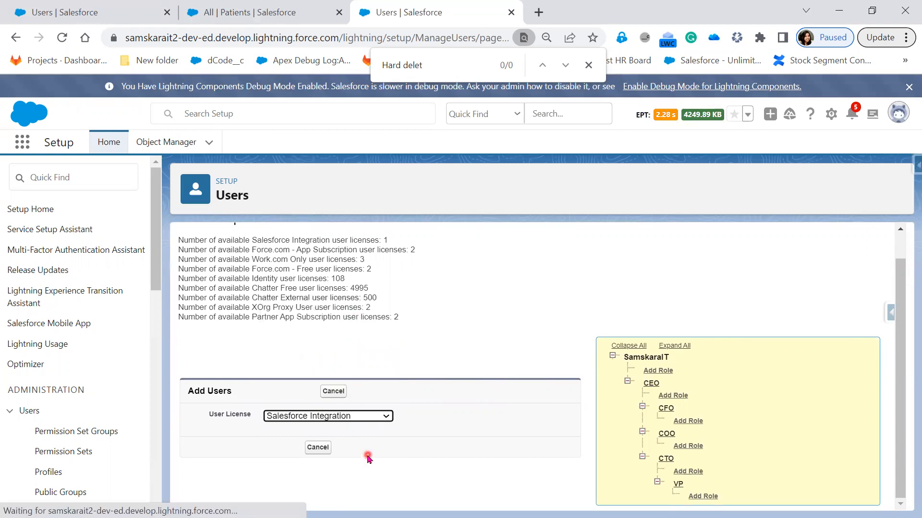
left_click(368, 457)
scroll(494, 432, "down", 2)
scroll(494, 432, "up", 2)
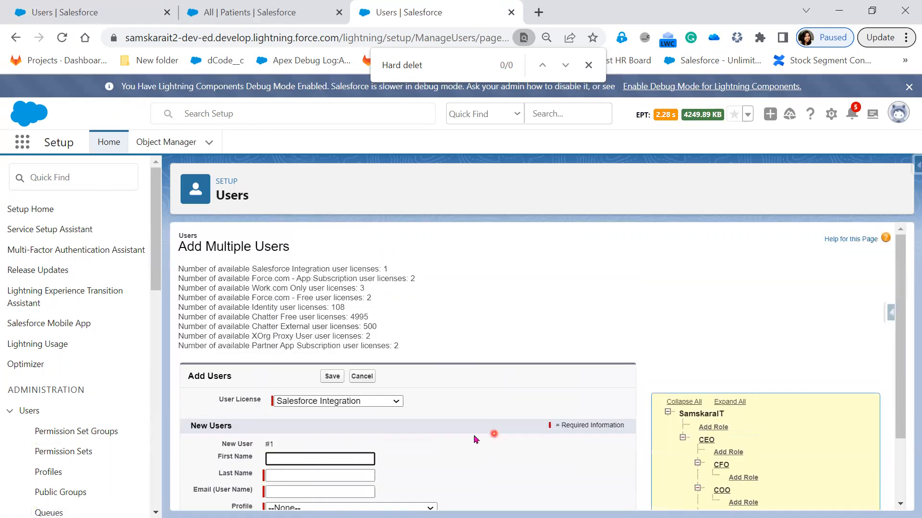
left_click(373, 379)
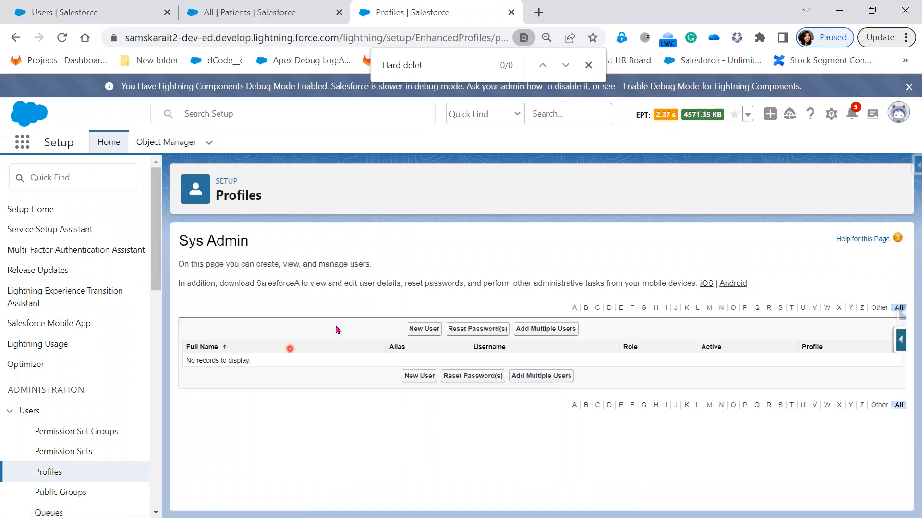
left_click(96, 12)
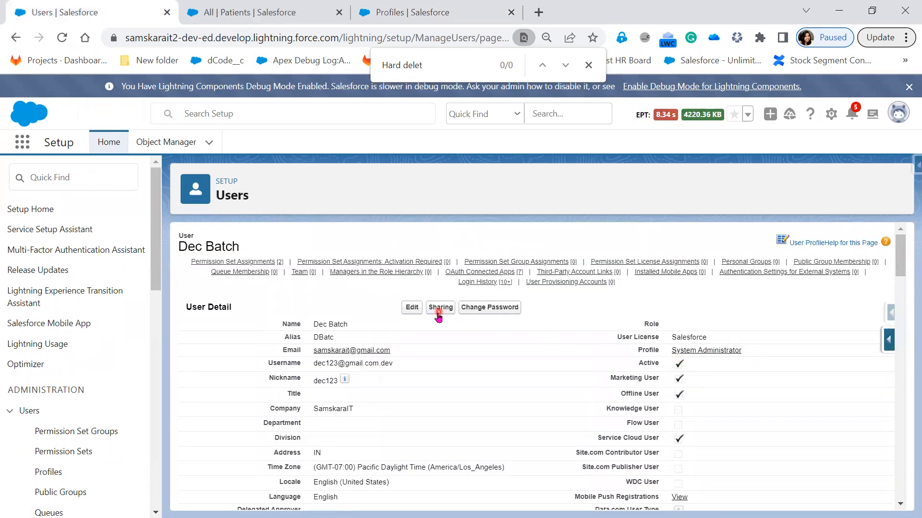
- Open the admin user's System Administrator profile in a new tab and list its assigned users
left_click(412, 307)
left_click(670, 337)
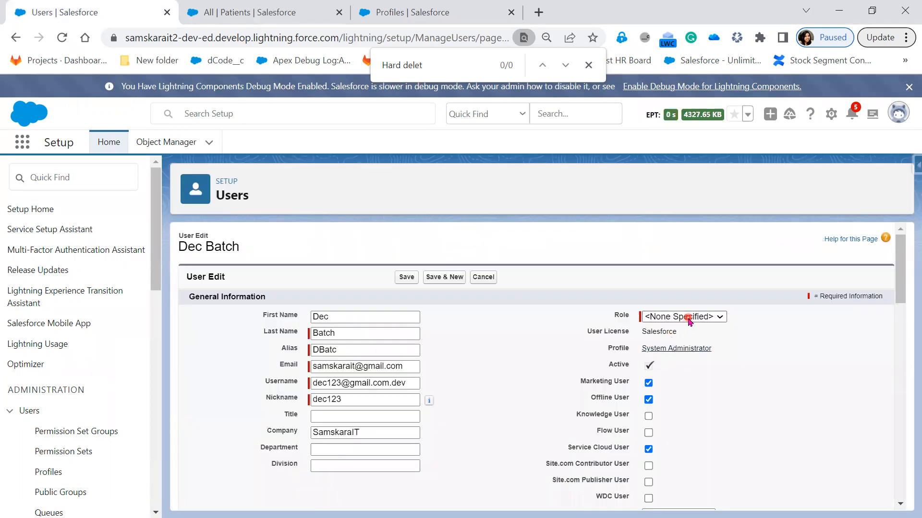
right_click(686, 347)
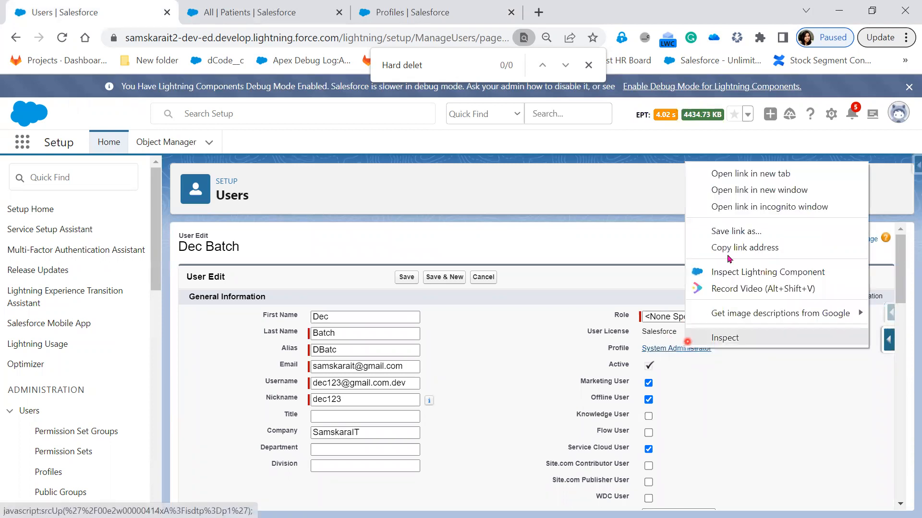
left_click(761, 174)
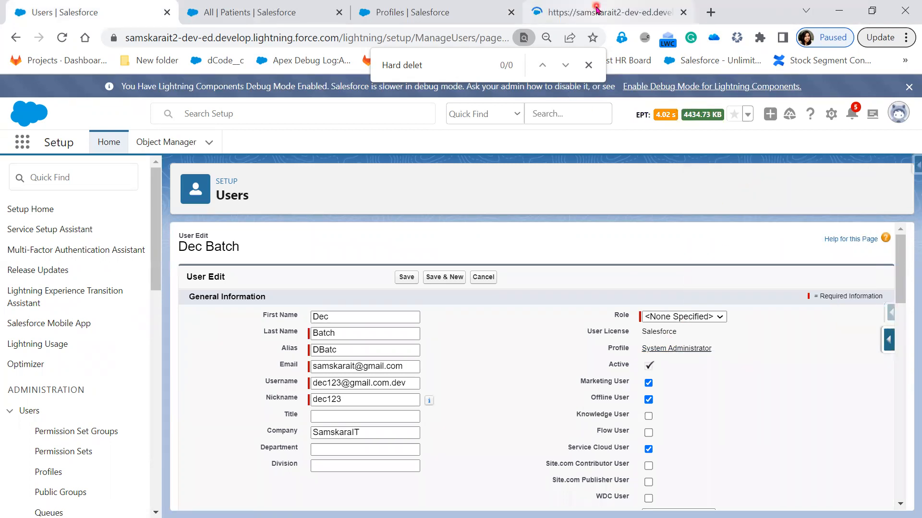
left_click(597, 8)
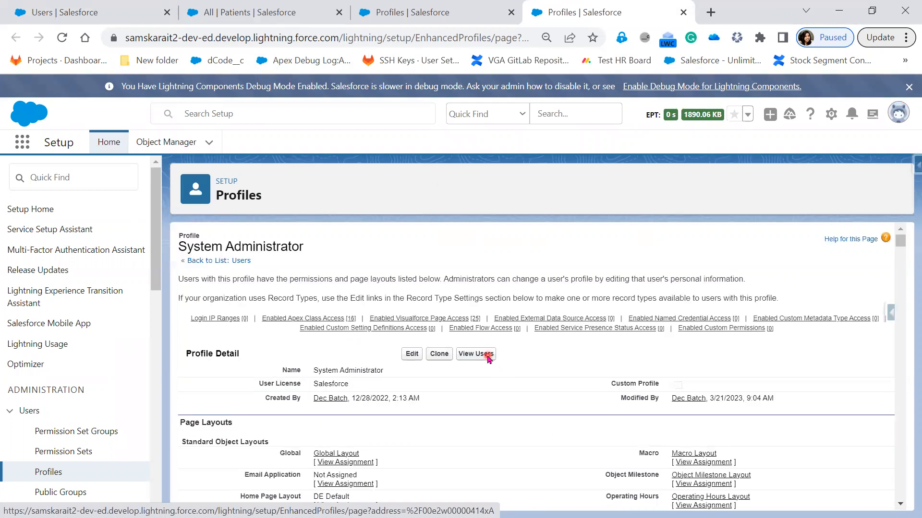
left_click(488, 357)
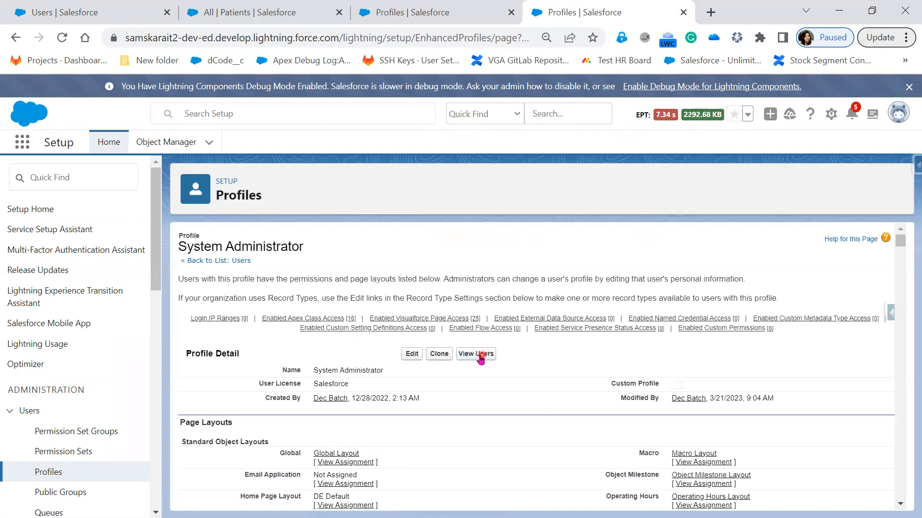
- From the System Administrator user list, open the new admin user's detail page in a new tab
left_click(479, 358)
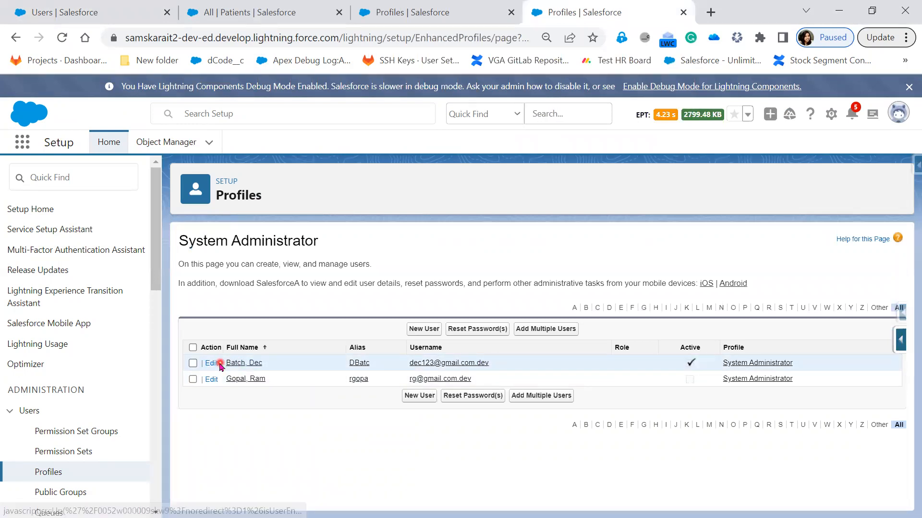
left_click(212, 366)
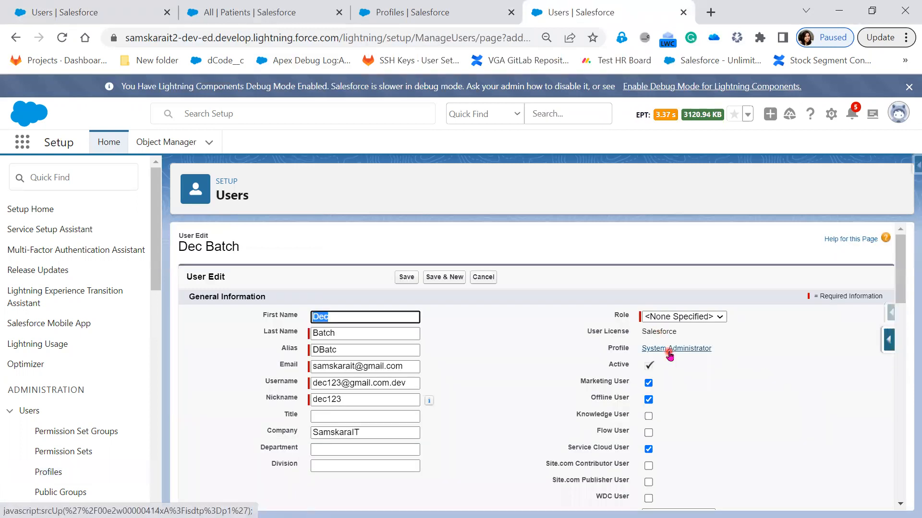
left_click(13, 43)
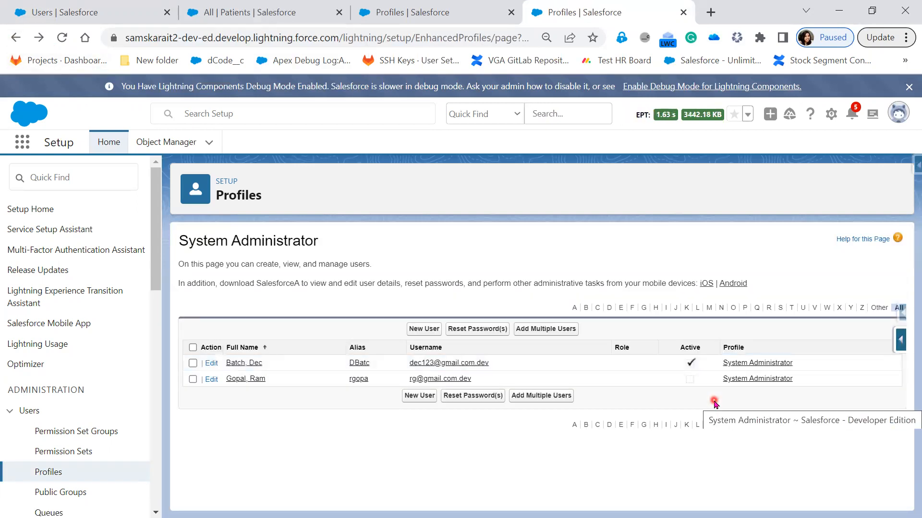
right_click(243, 382)
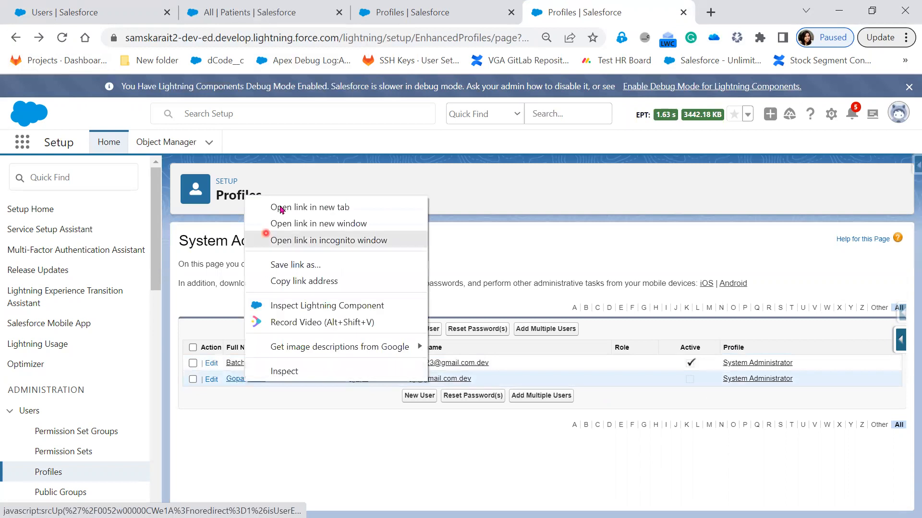
left_click(292, 211)
left_click(668, 15)
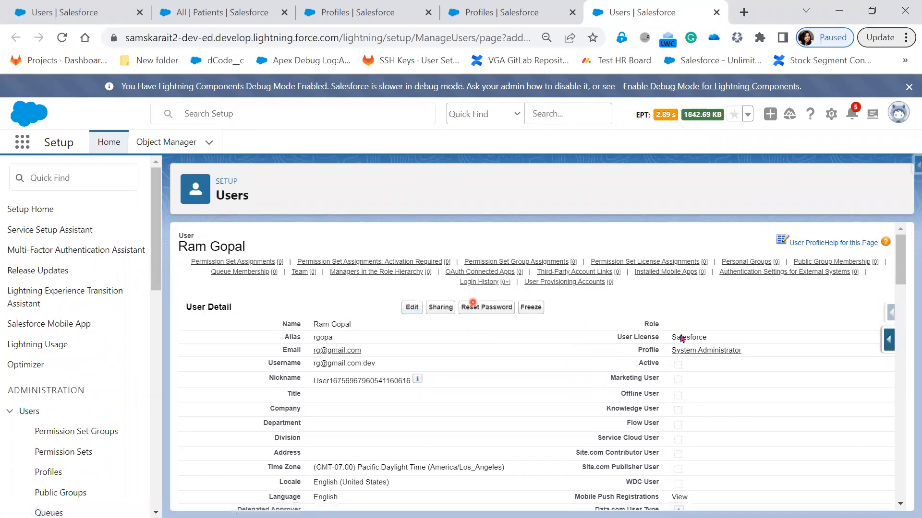
- Switch the new user's profile to Sys Admin, save, and return to Data Loader's hard delete
left_click(695, 351)
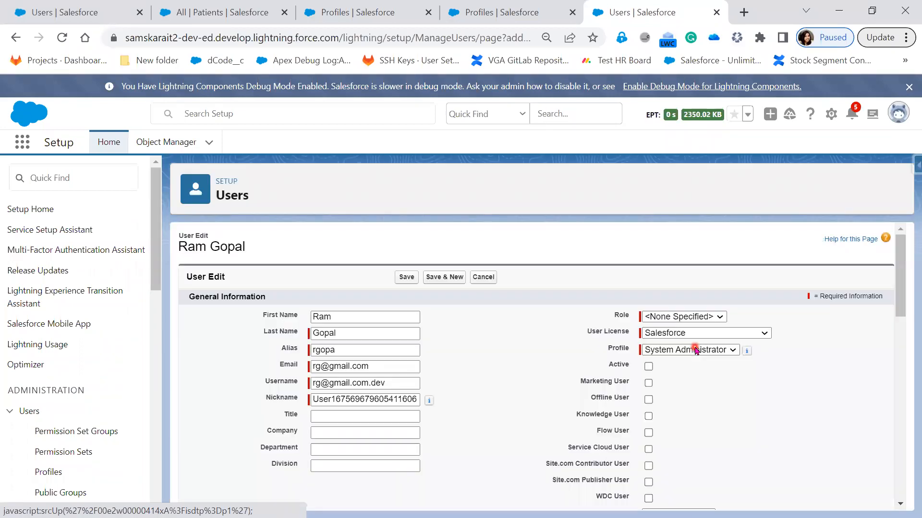
left_click(695, 355)
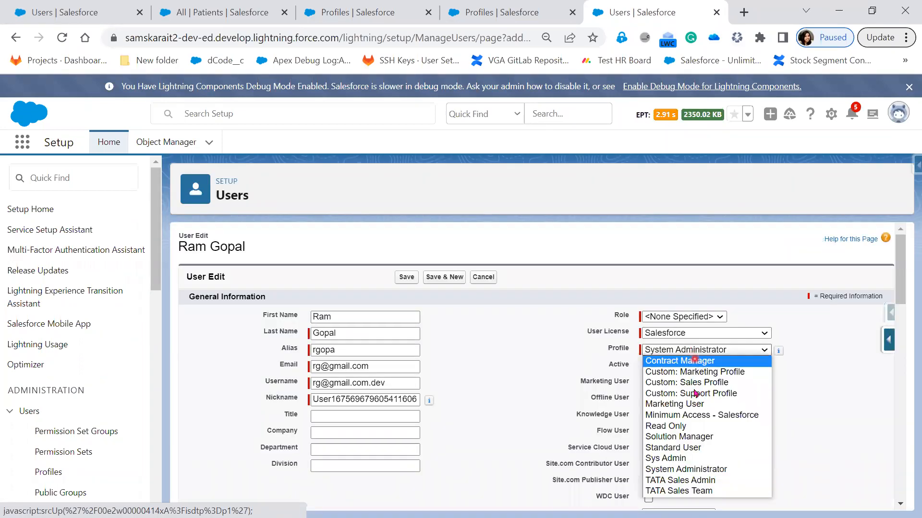
left_click(691, 458)
left_click(406, 278)
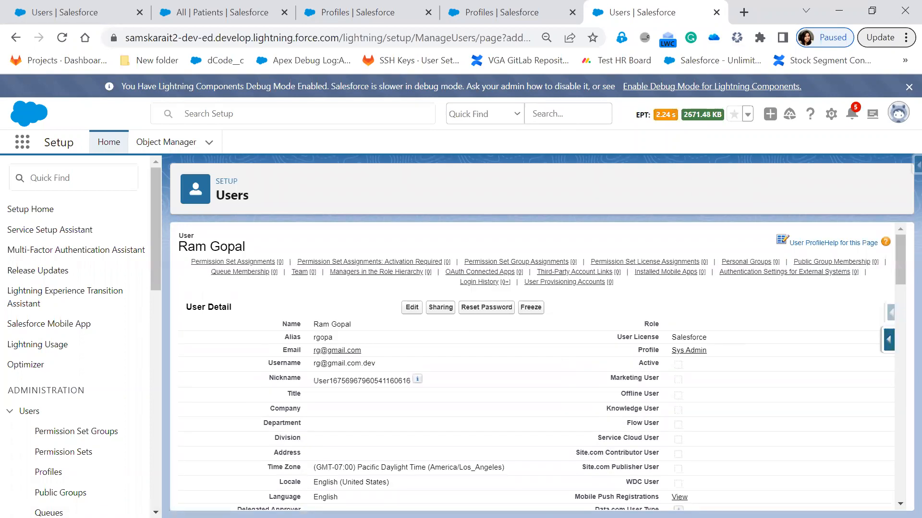
key("alt+Tab")
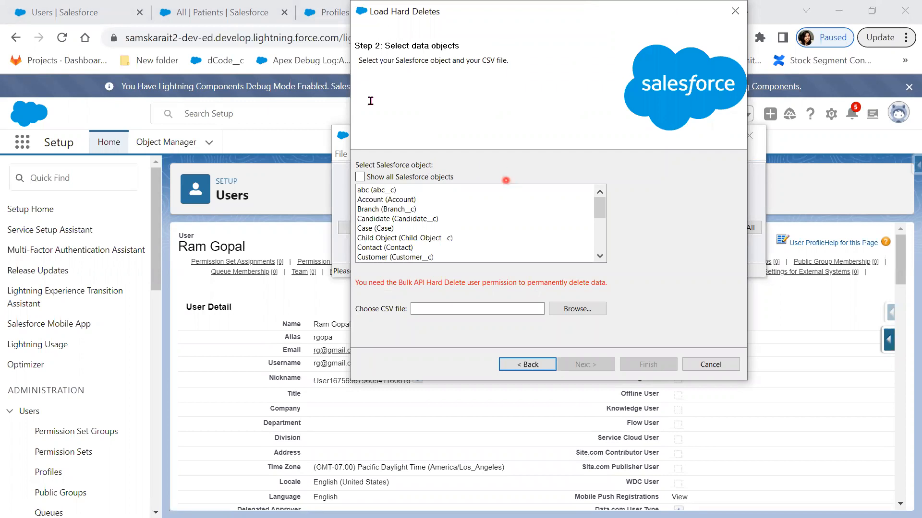
- Select Patient (Patient__c) as the object to hard-delete from
left_click(84, 6)
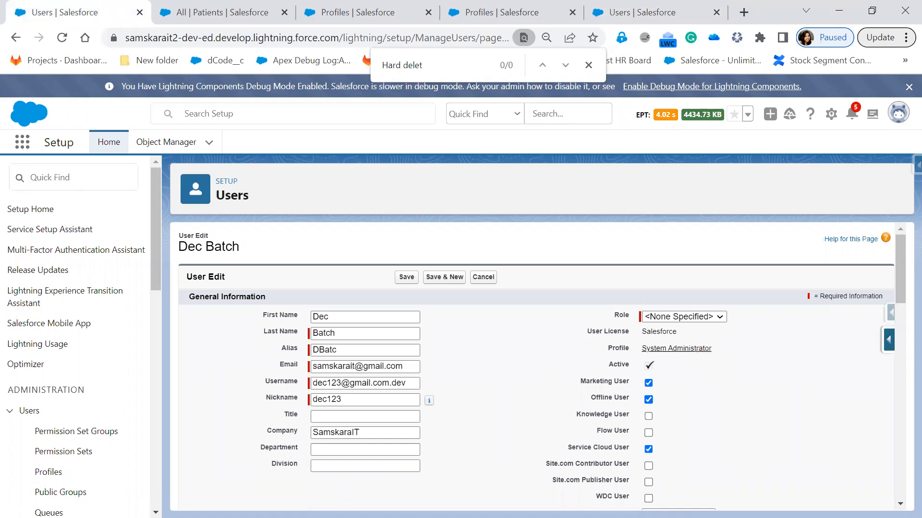
key("alt+Tab")
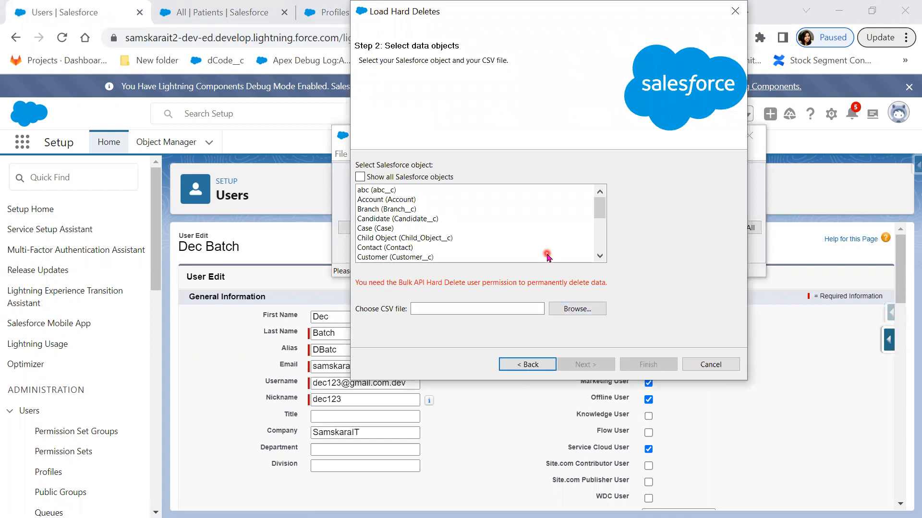
scroll(534, 258, "down", 3)
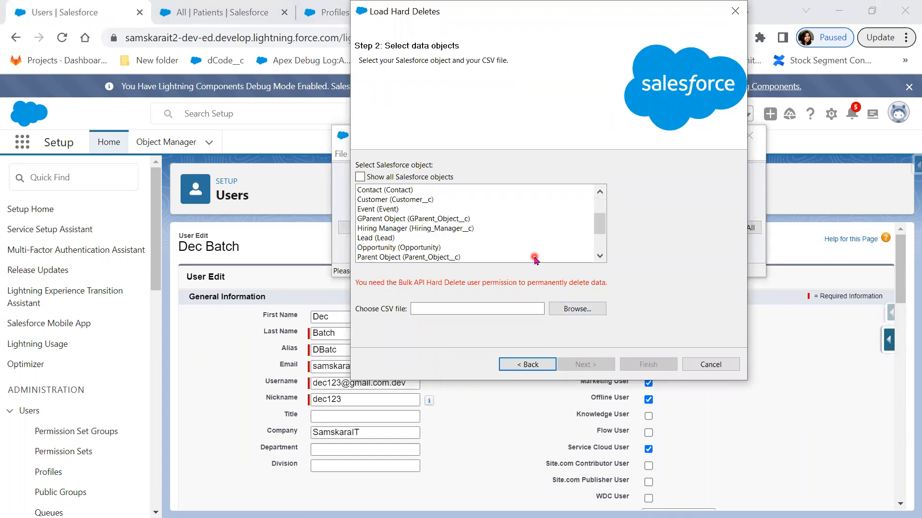
scroll(473, 248, "down", 1)
left_click(421, 238)
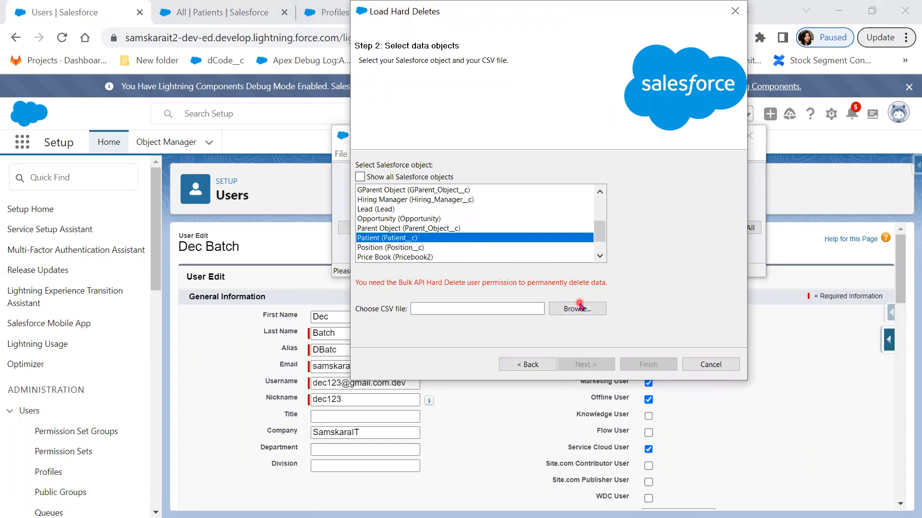
- Close the CSV file picker unused and bring up the All Patients list in the browser
left_click(581, 312)
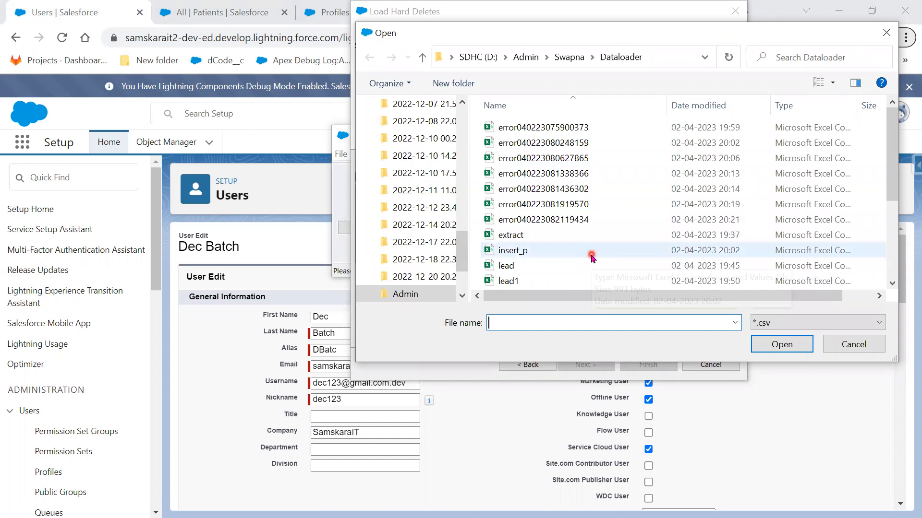
scroll(592, 257, "down", 2)
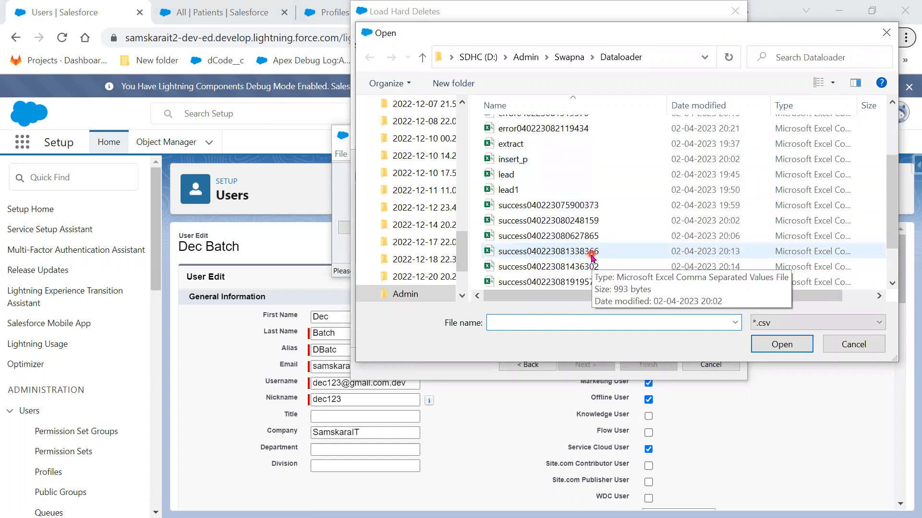
scroll(592, 258, "down", 1)
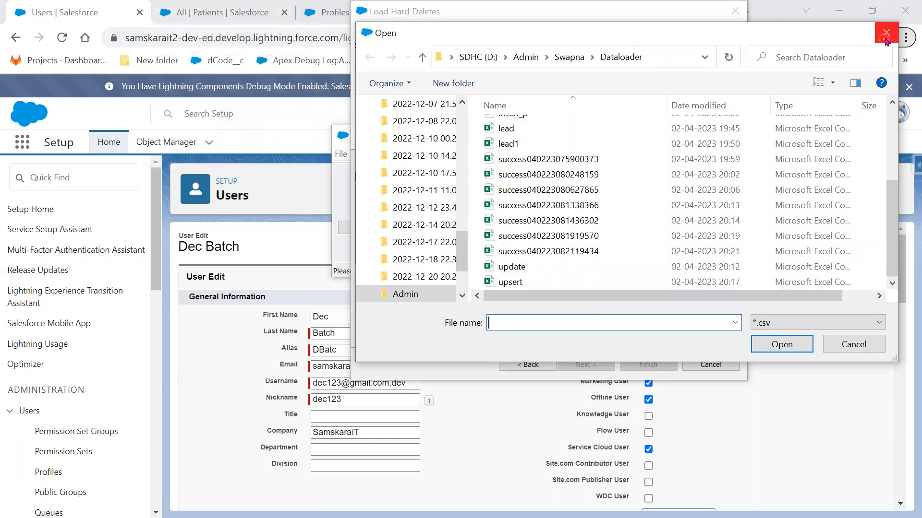
key("Escape")
left_click(242, 14)
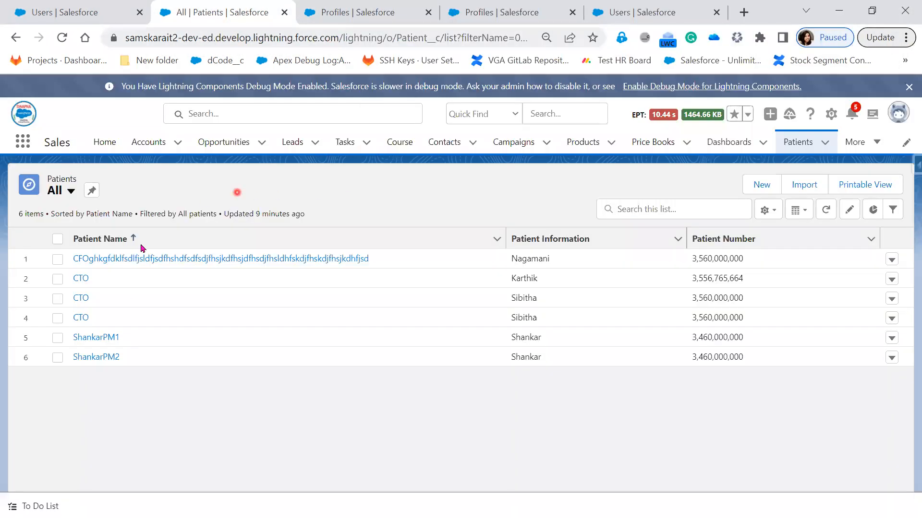
- Copy the first patient record's ID from the address bar and open the extract CSV
left_click(91, 263)
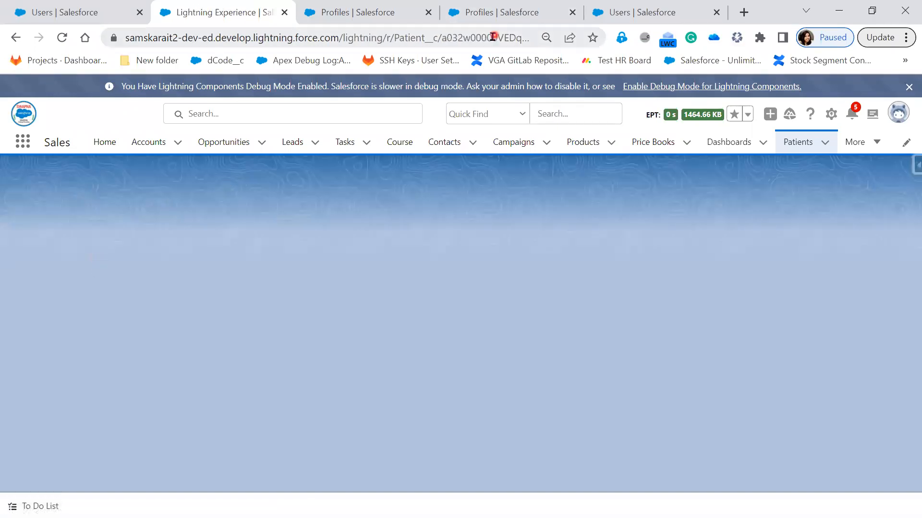
double_click(493, 38)
key("ctrl+c")
left_click(508, 115)
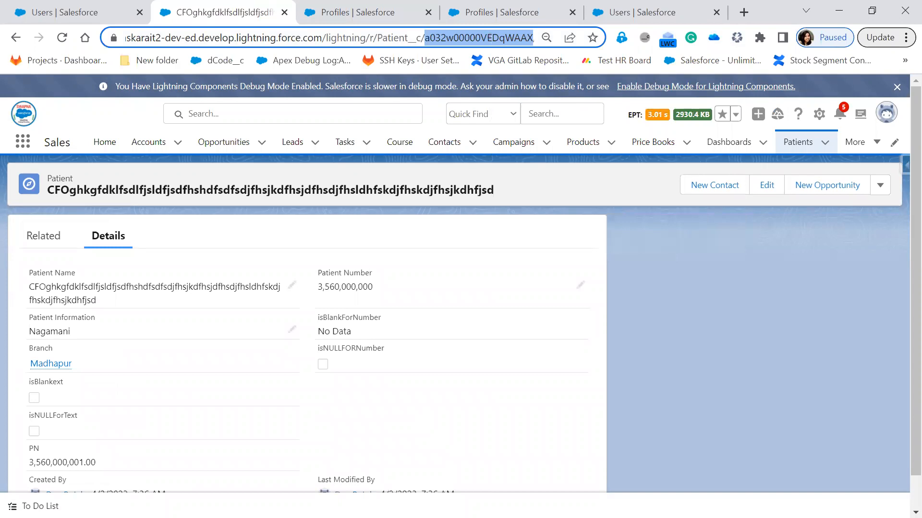
key("alt+Tab")
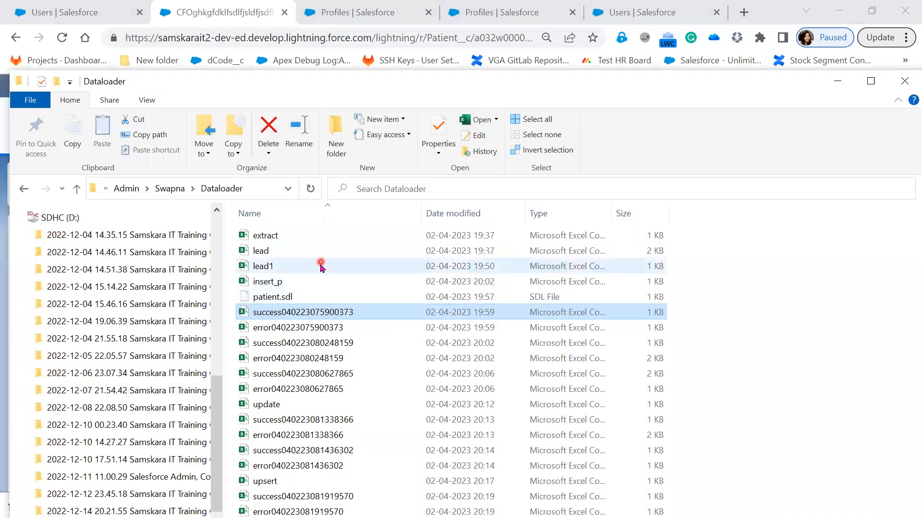
double_click(311, 234)
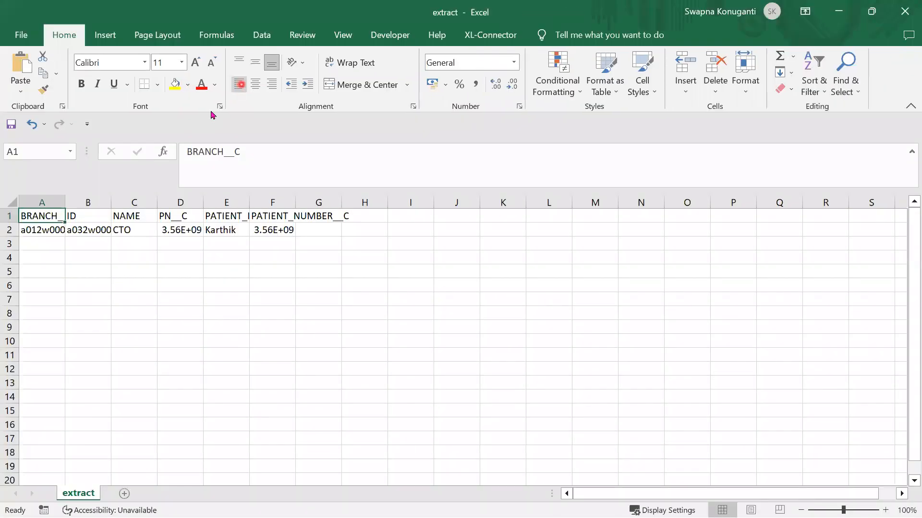
- Paste the copied patient ID into cell B2
left_click(90, 234)
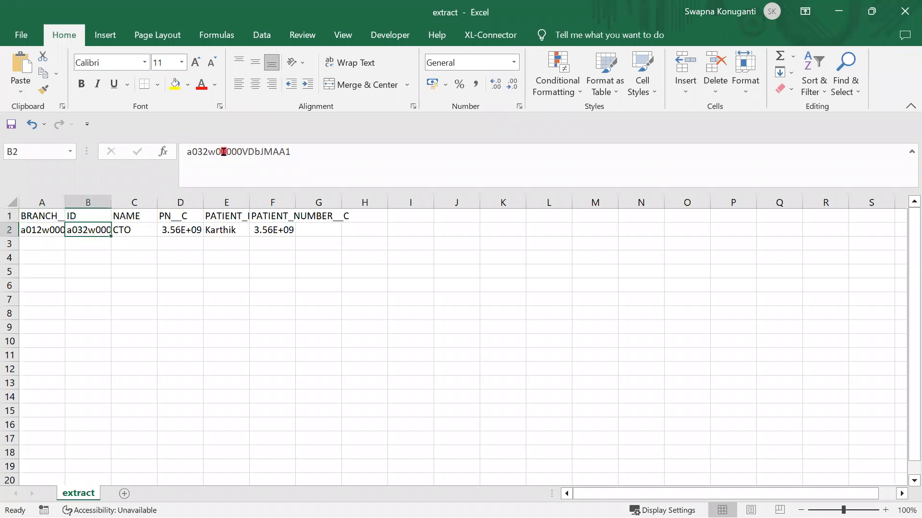
double_click(223, 151)
key("ctrl+v")
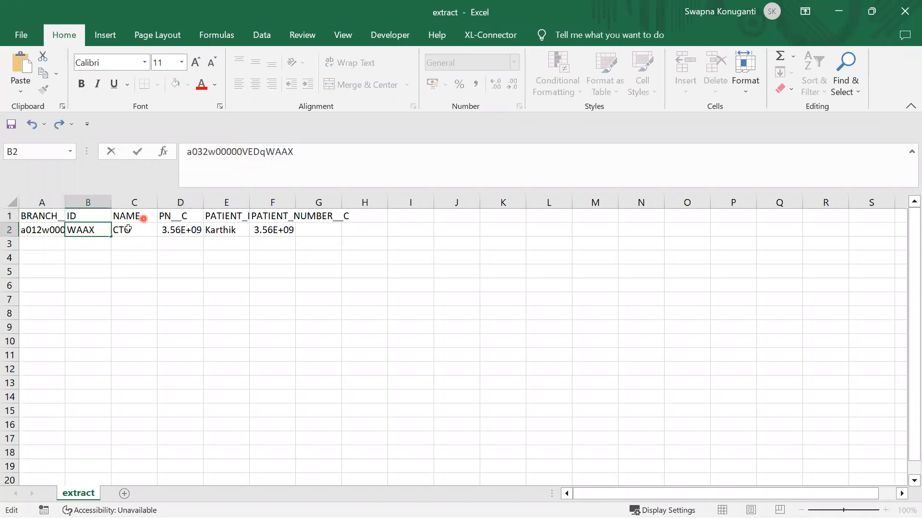
key("Tab")
- Delete the BRANCH__C column and columns B–F, leaving only the ID column
left_click(41, 229)
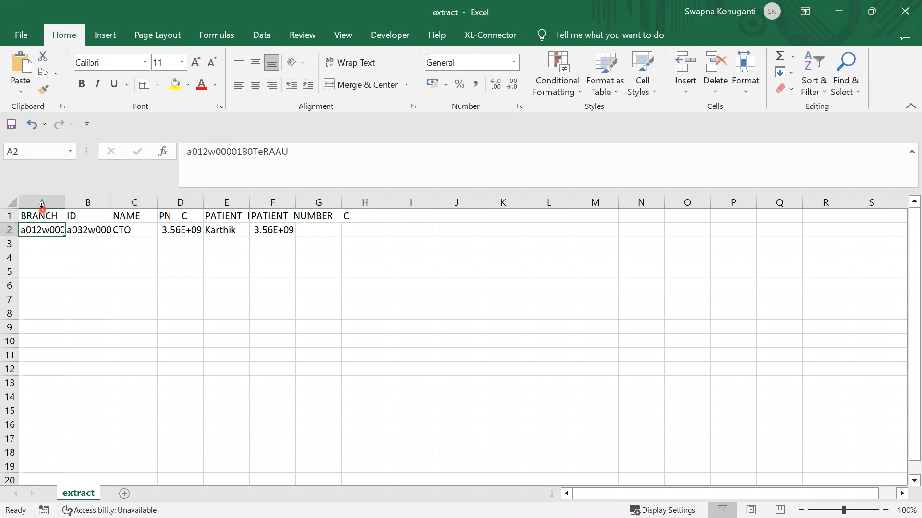
left_click(42, 202)
right_click(42, 203)
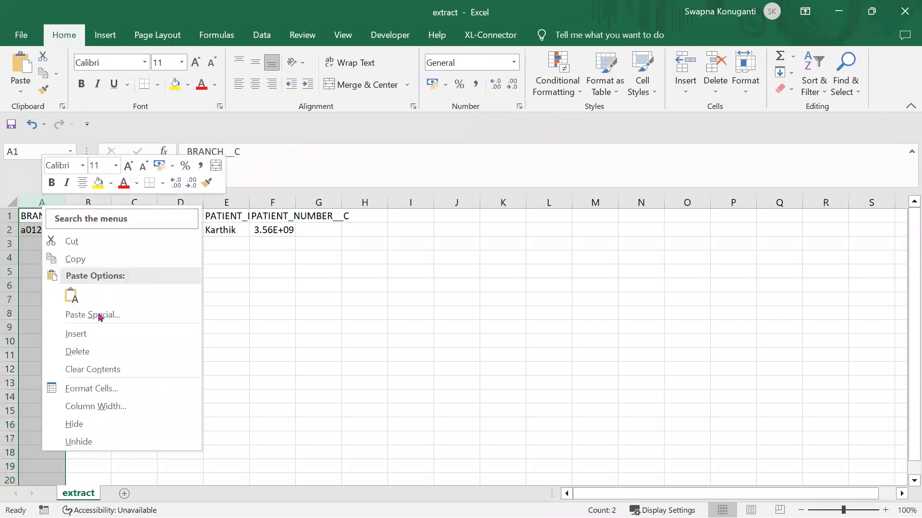
left_click(91, 349)
left_click_drag(87, 202, 270, 195)
right_click(270, 196)
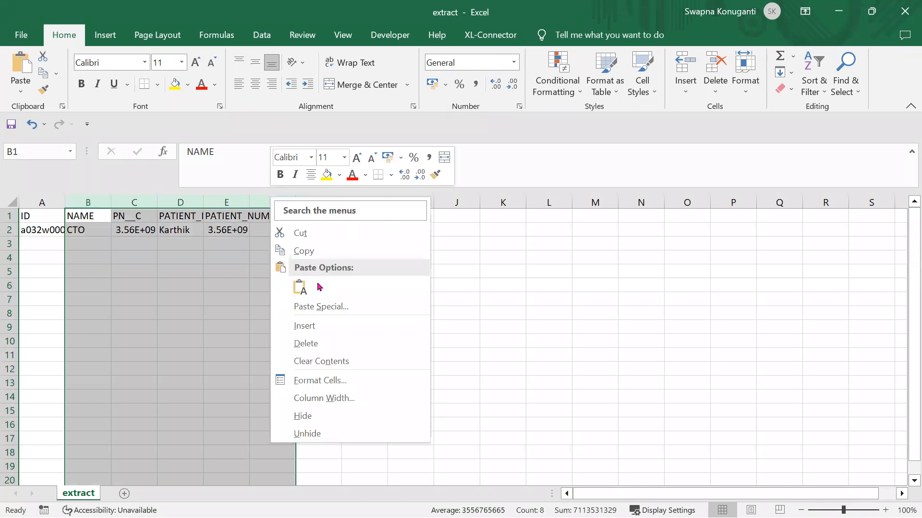
left_click(305, 346)
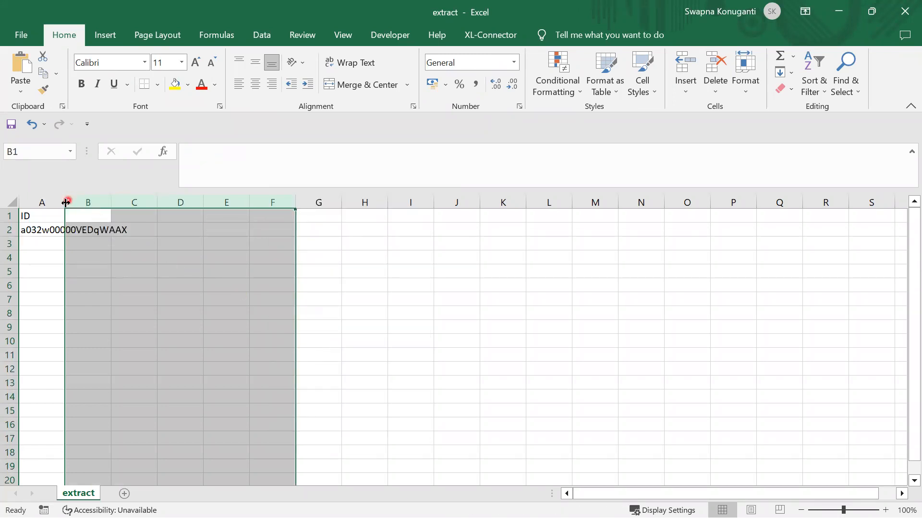
left_click(31, 217)
left_click(35, 232)
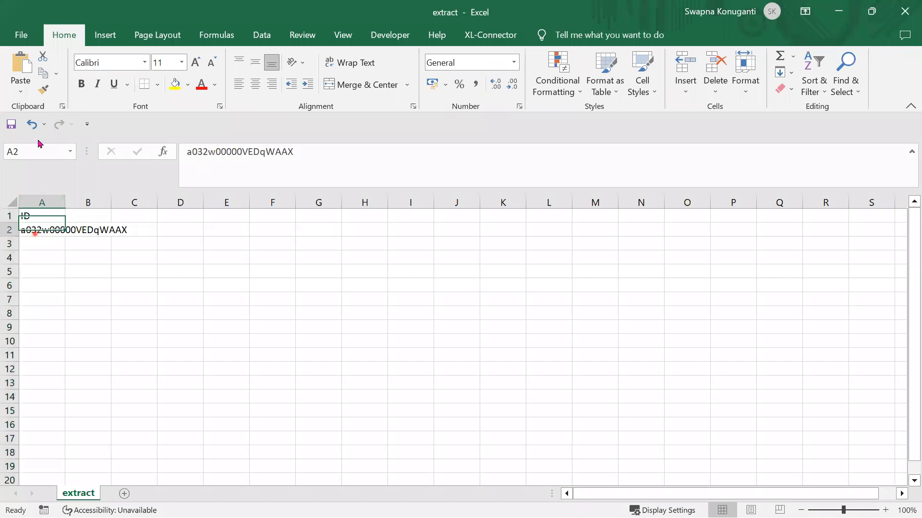
- Save the sheet as the CSV file hd.csv in the Dataloader folder
left_click(22, 35)
left_click(47, 232)
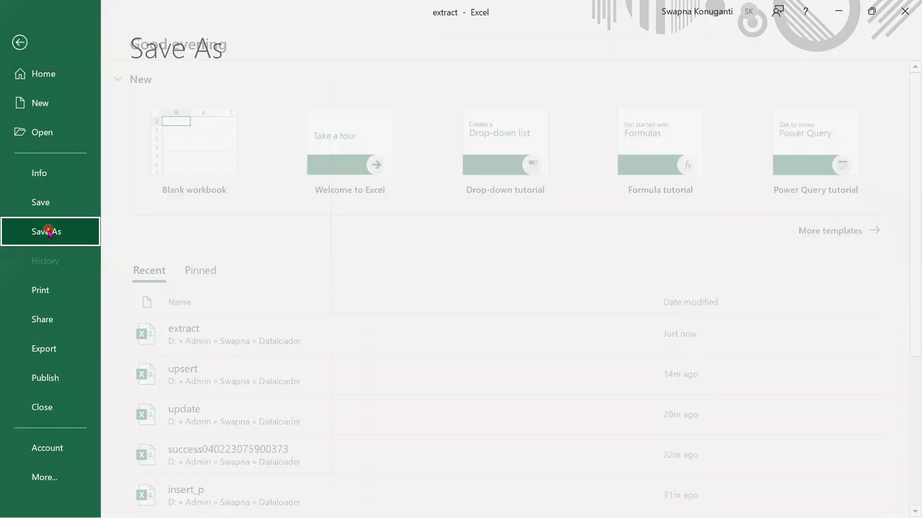
left_click(486, 161)
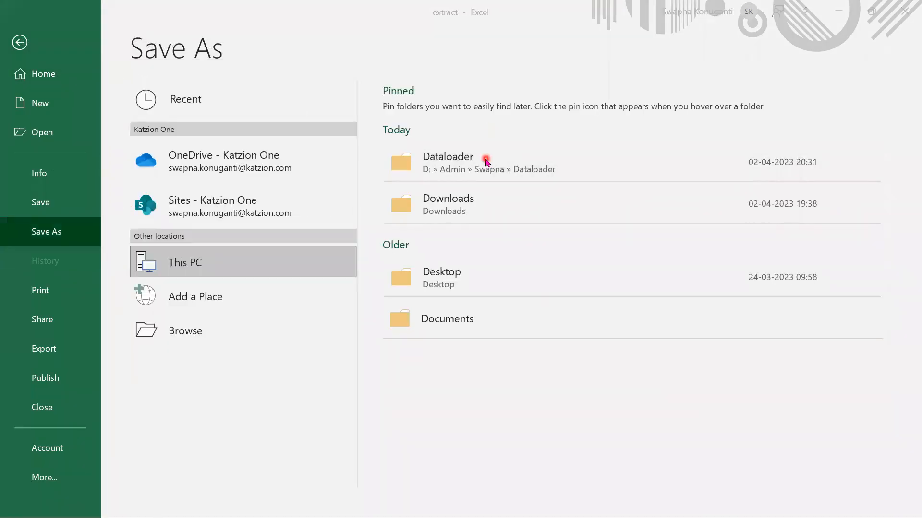
left_click(181, 245)
key("ctrl+a")
type("h")
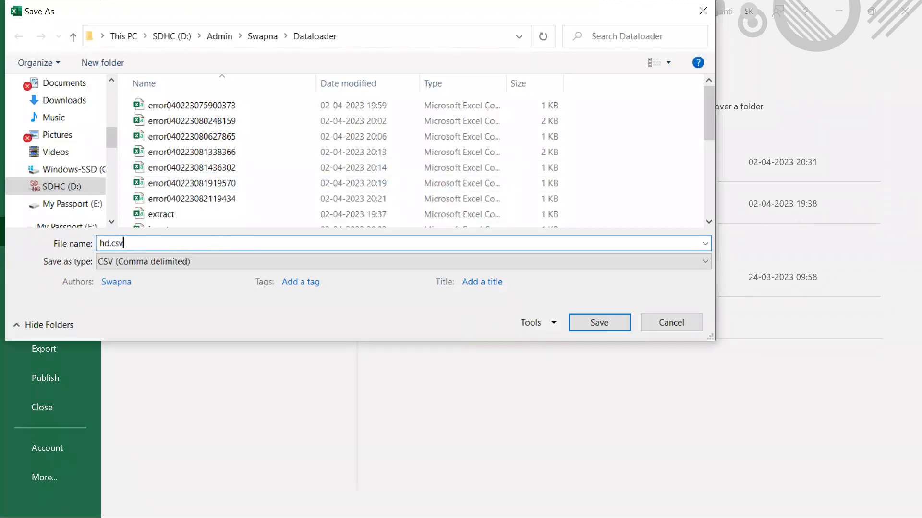
left_click(594, 324)
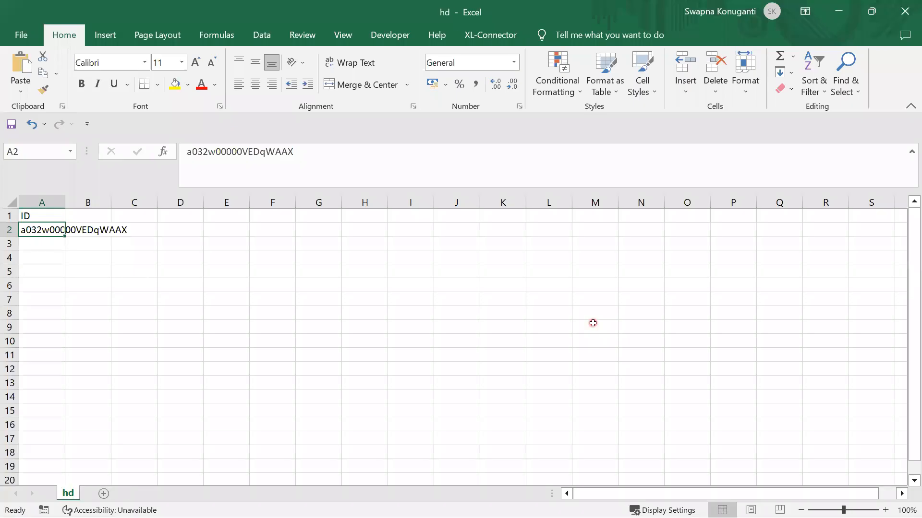
- Close the workbook and choose hd.csv as the hard-delete file in Data Loader
left_click(906, 14)
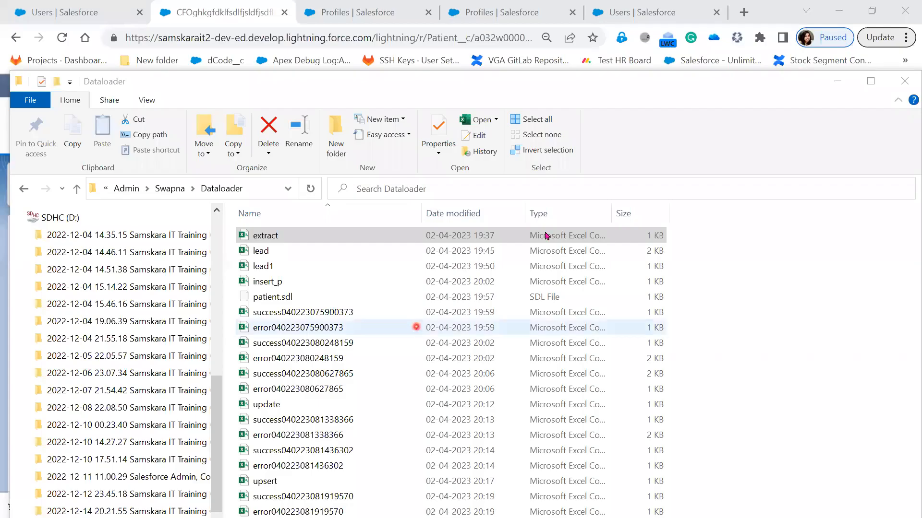
left_click(836, 80)
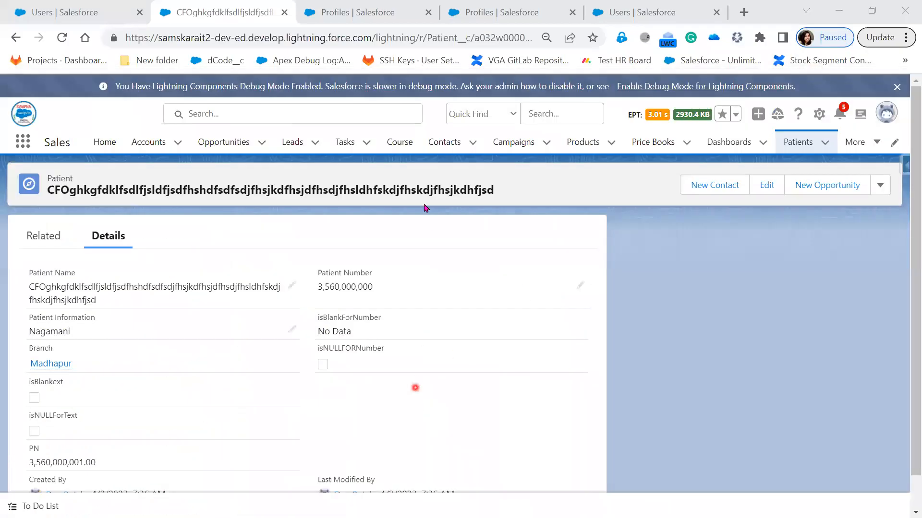
left_click(598, 309)
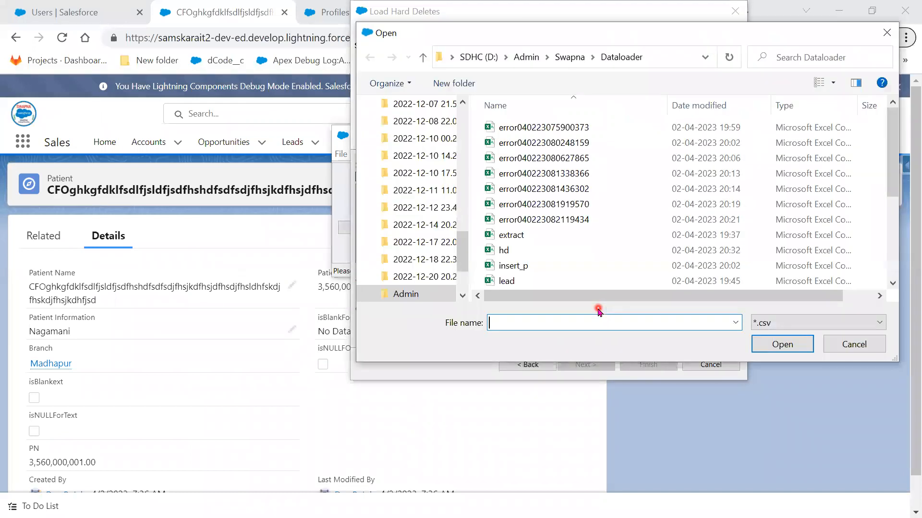
left_click(540, 249)
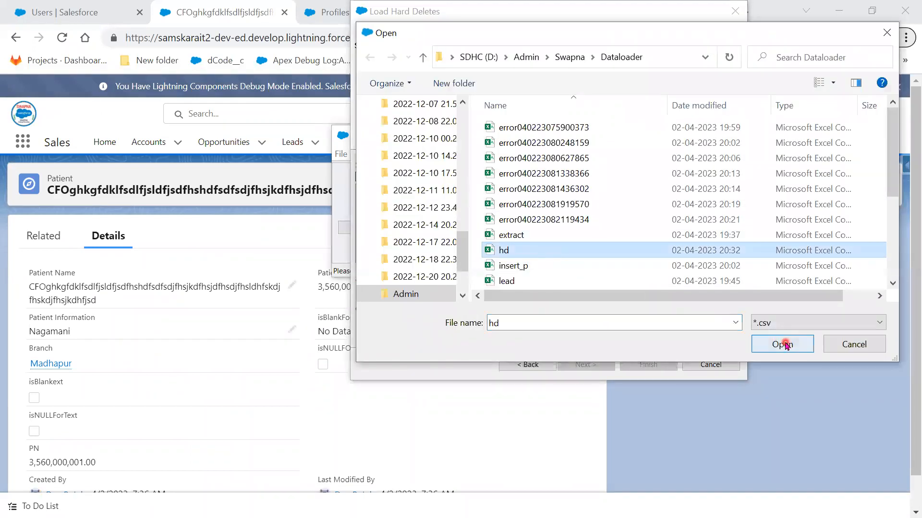
left_click(782, 344)
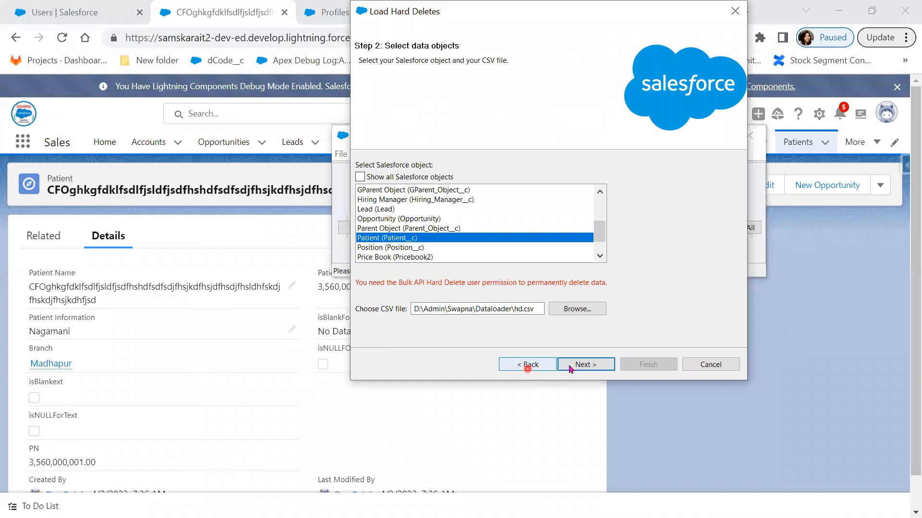
- Initialize Patient with hd.csv and auto-match the ID column to the Id field
left_click(581, 363)
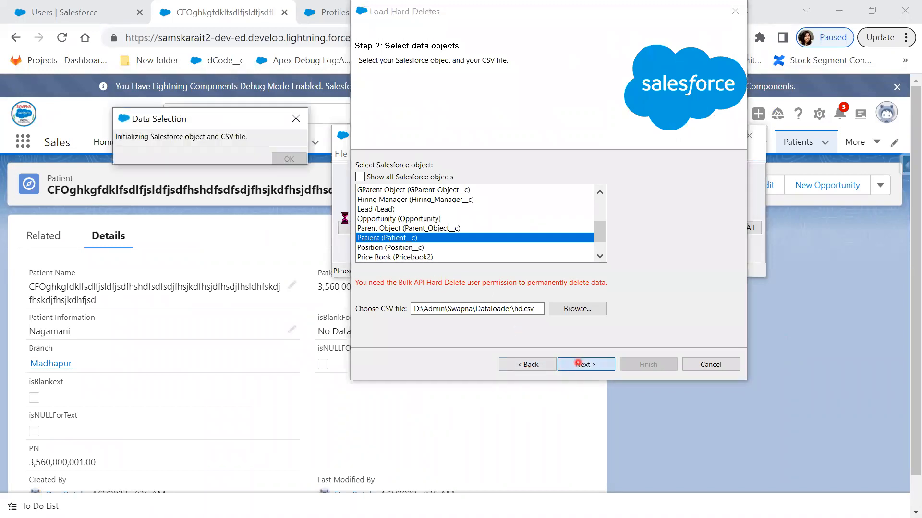
left_click(288, 163)
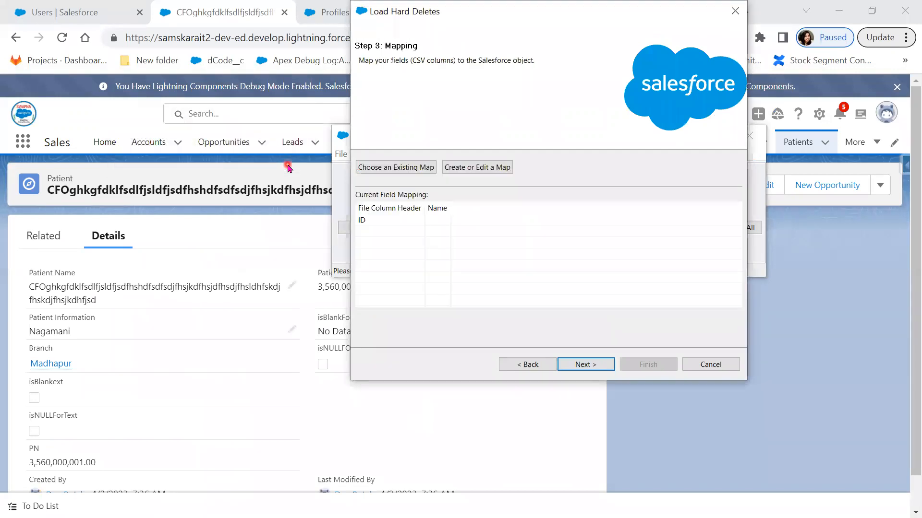
left_click(483, 169)
left_click(270, 170)
left_click(149, 406)
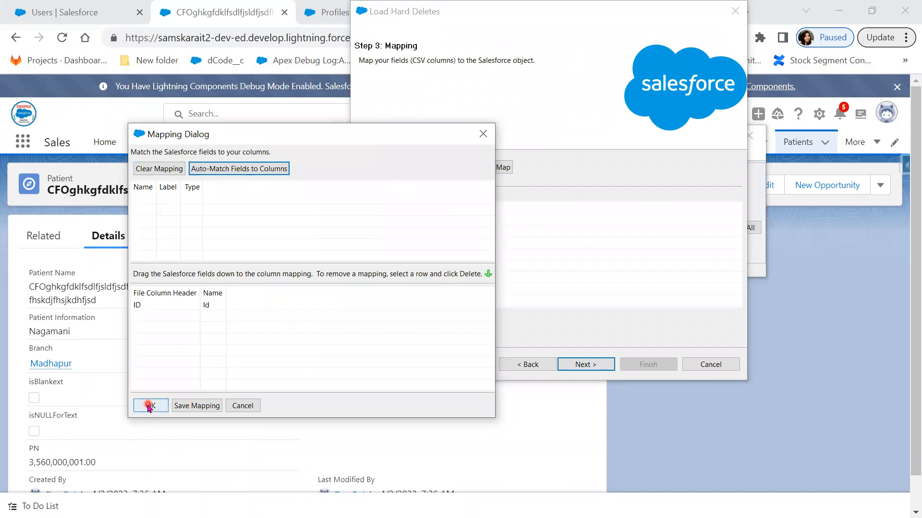
left_click(588, 366)
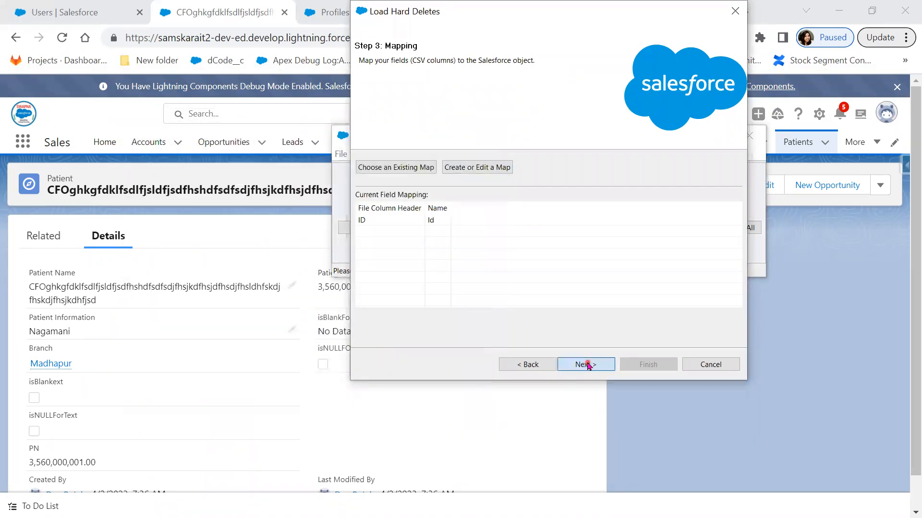
- Run the permanent Patient delete, which fails without Bulk API Hard Delete permission, then return to the user page
left_click(363, 302)
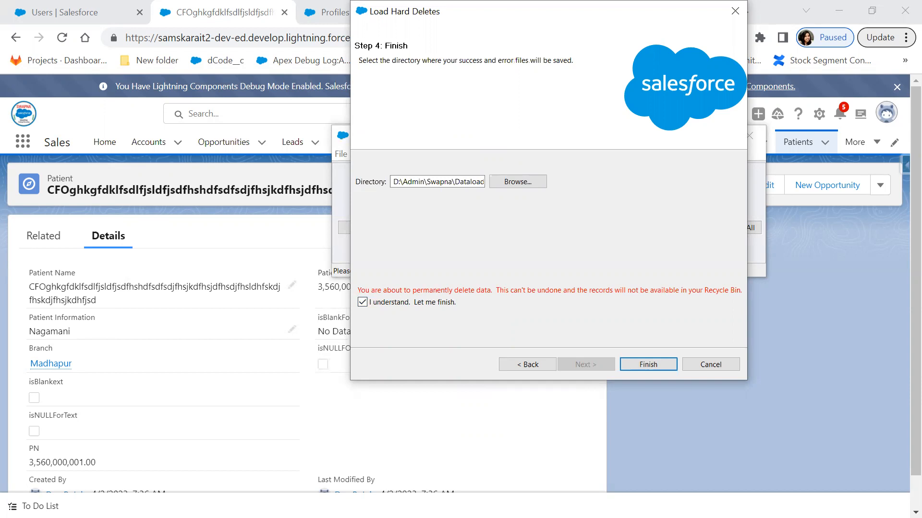
mouse_move(359, 283)
left_mouse_down()
mouse_move(534, 302)
mouse_move(724, 303)
mouse_move(747, 313)
left_mouse_up()
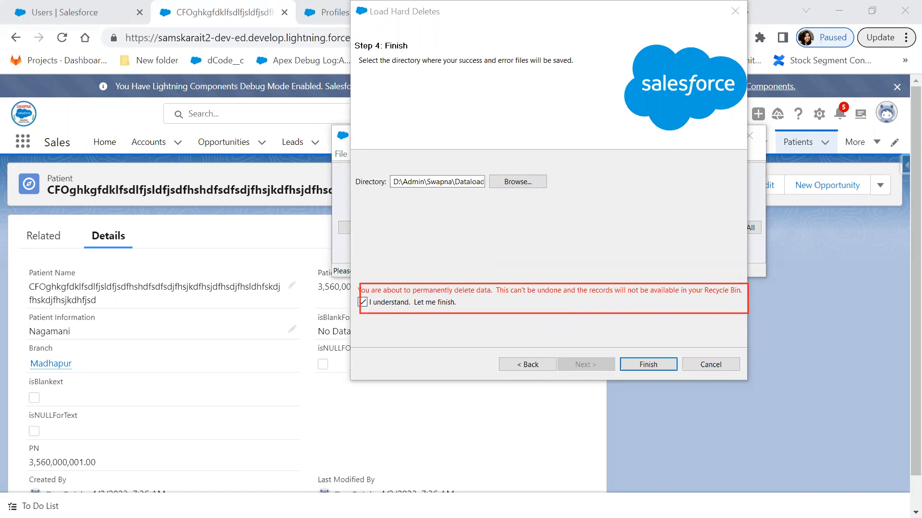
left_click(656, 365)
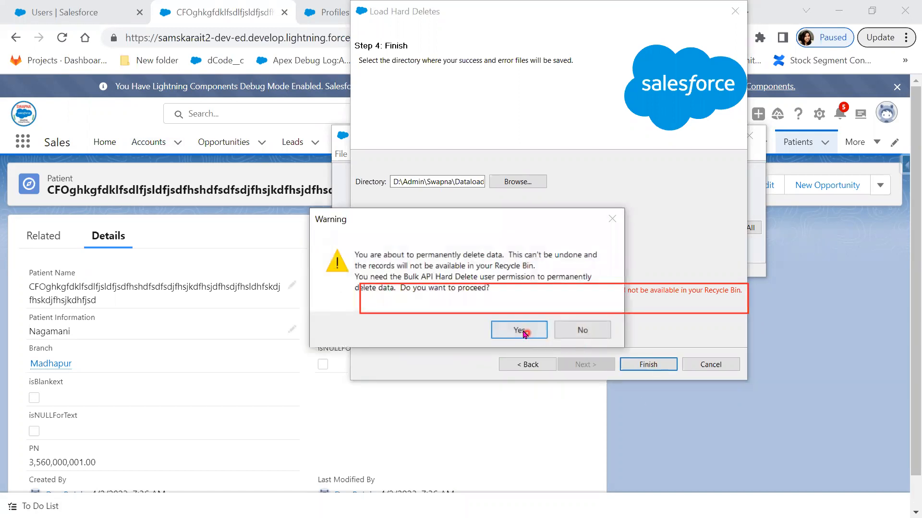
left_click(519, 330)
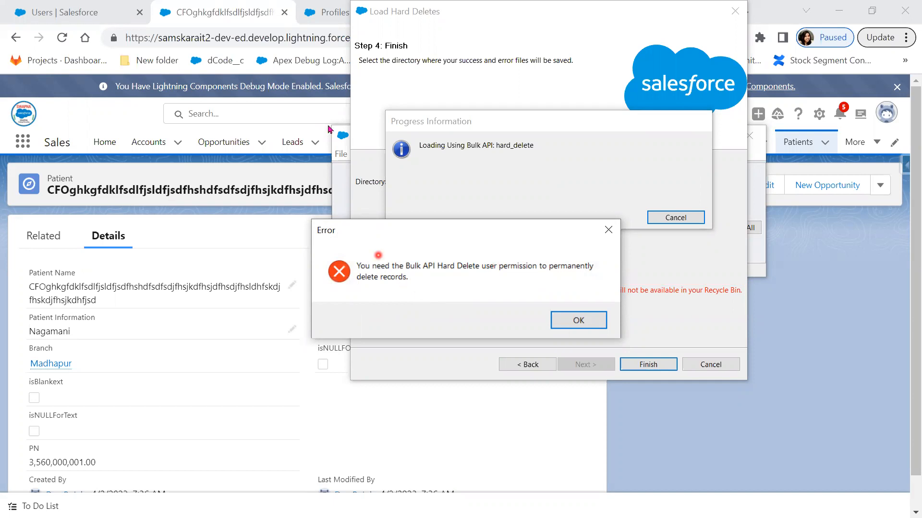
left_click(332, 12)
left_click(626, 7)
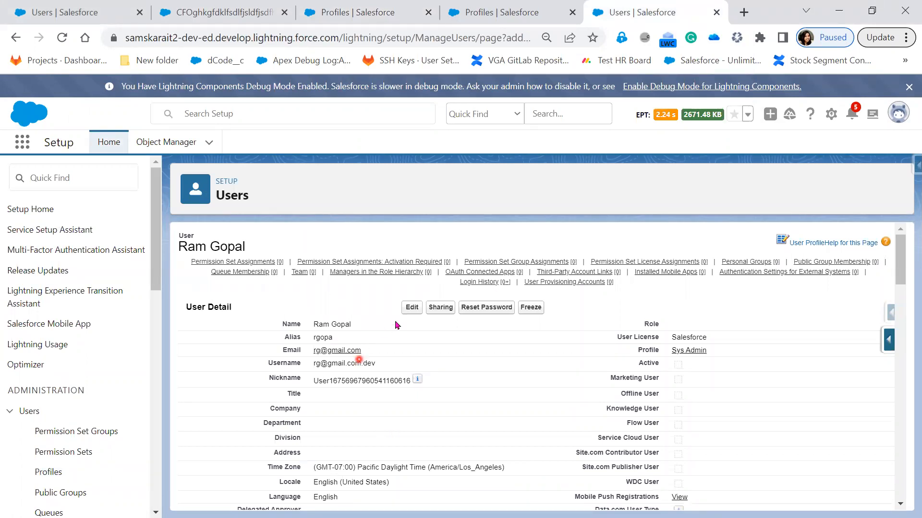
- Replace the inactive user's email with the admin's address and save the change
left_click(406, 307)
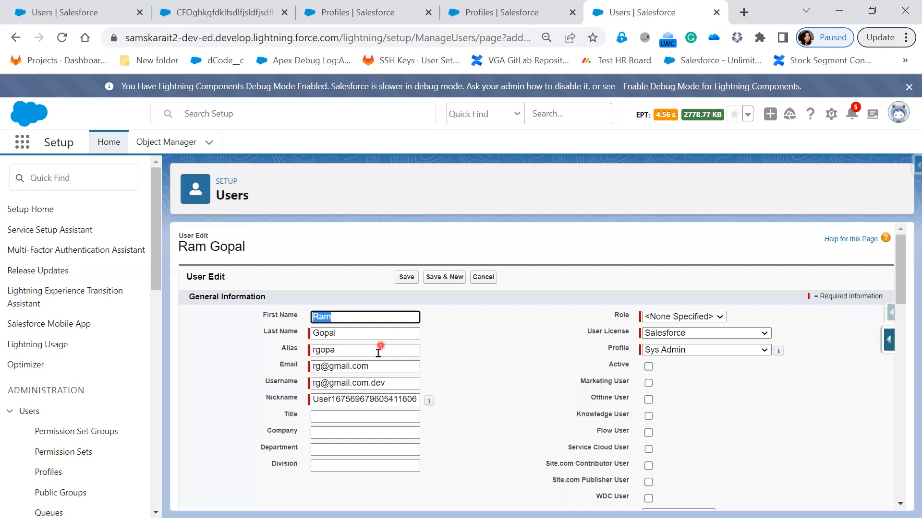
left_click_drag(376, 367, 271, 377)
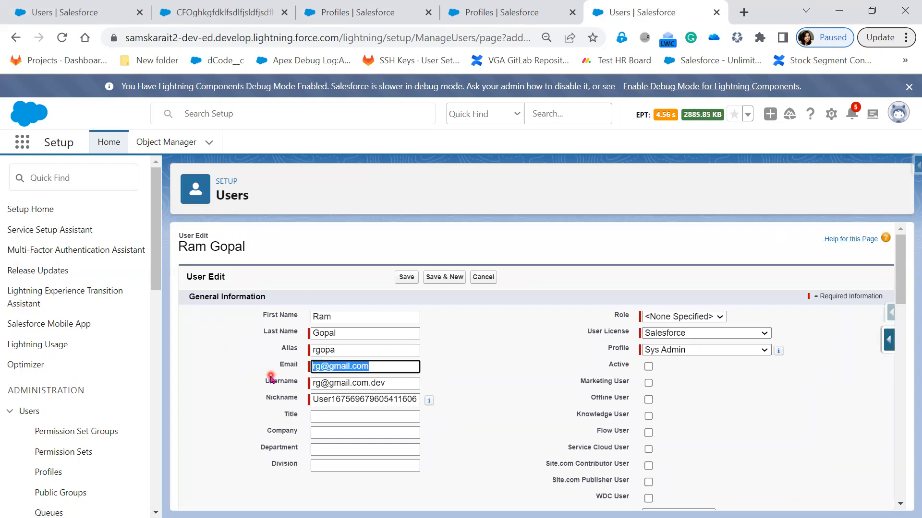
type("sam")
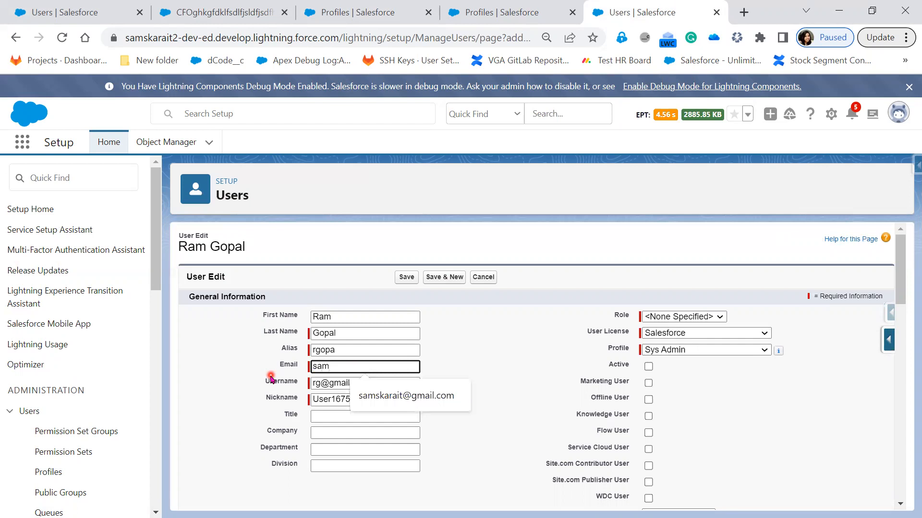
key("Down")
key("Return")
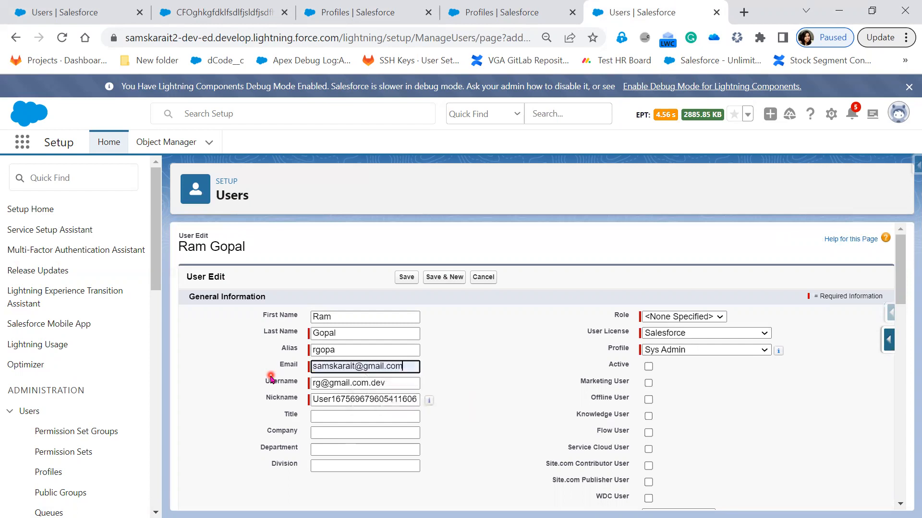
left_click(408, 282)
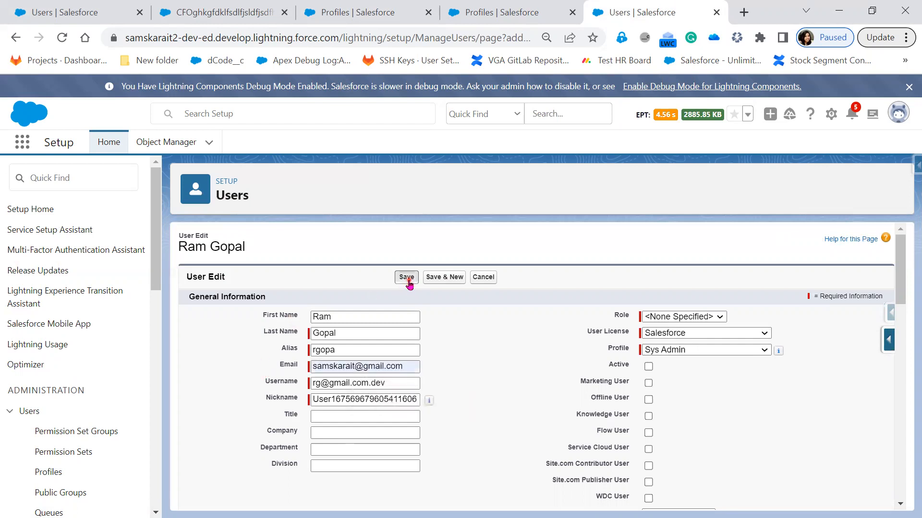
left_click(533, 210)
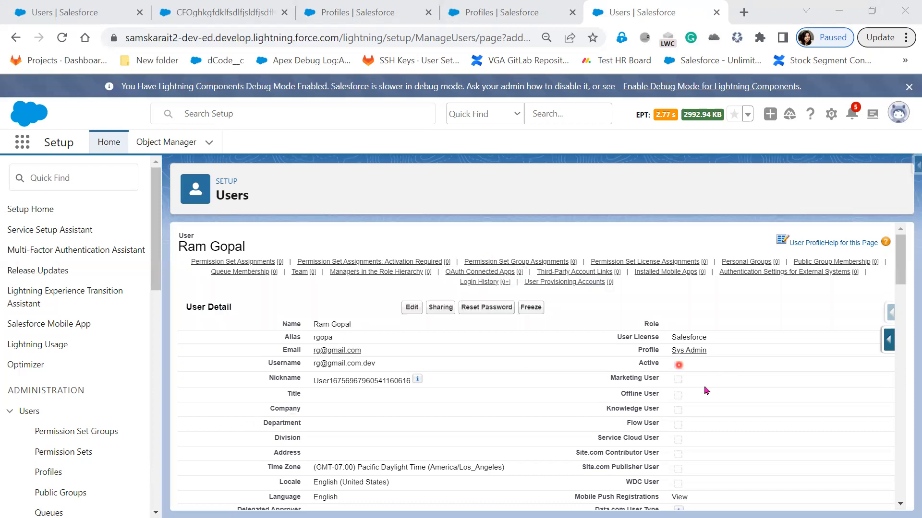
- Attempt a password reset for the user, which fails because the user is inactive
left_click(485, 308)
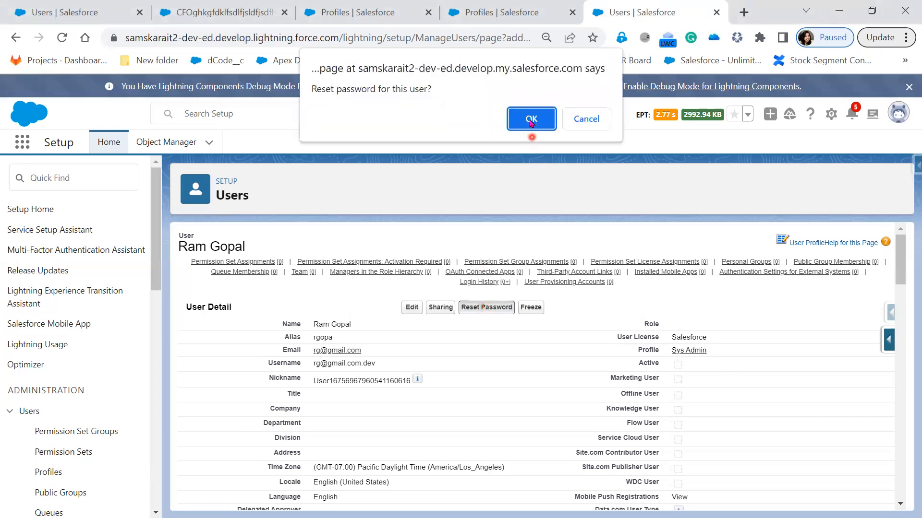
left_click(531, 119)
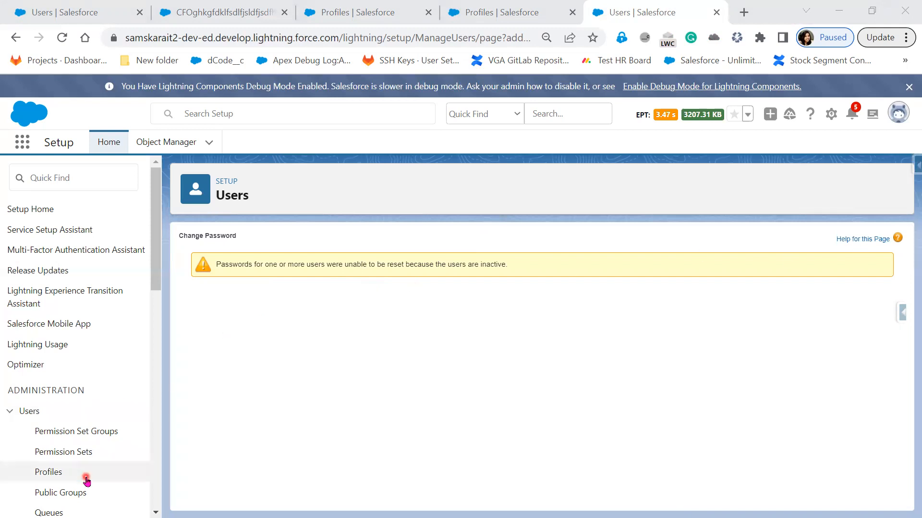
scroll(76, 475, "down", 3)
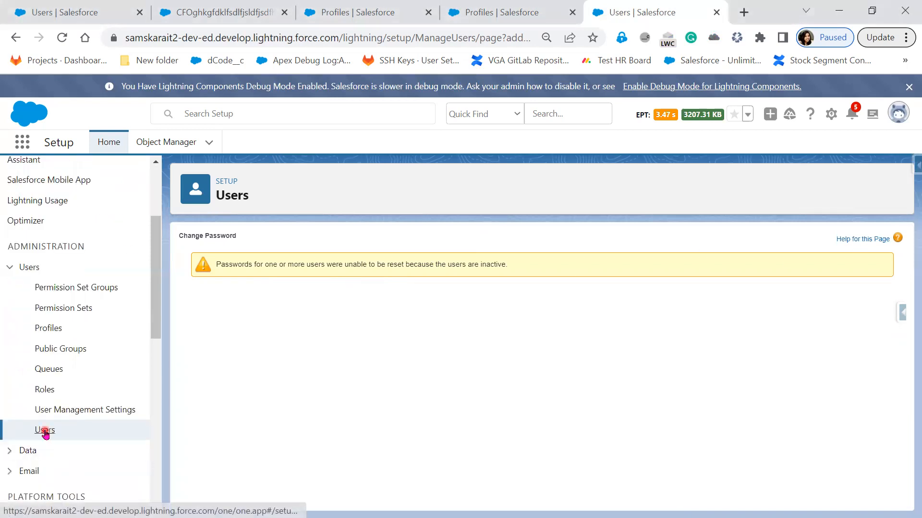
- Assign the Sys Admin profile to the active CTO user and save
left_click(45, 431)
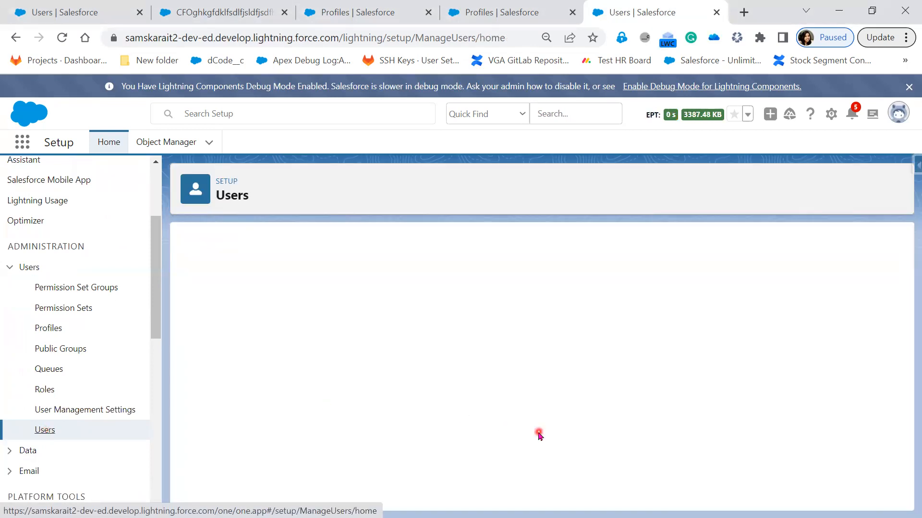
scroll(538, 435, "down", 3)
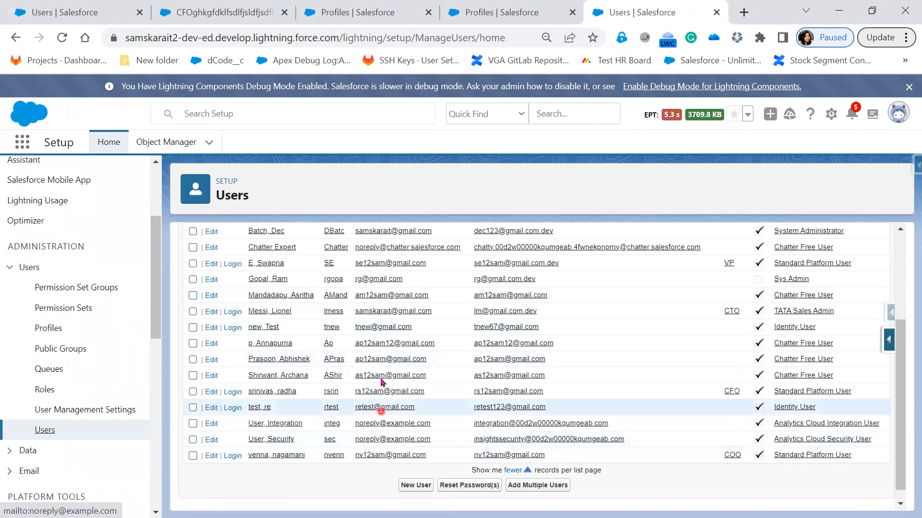
left_click(262, 312)
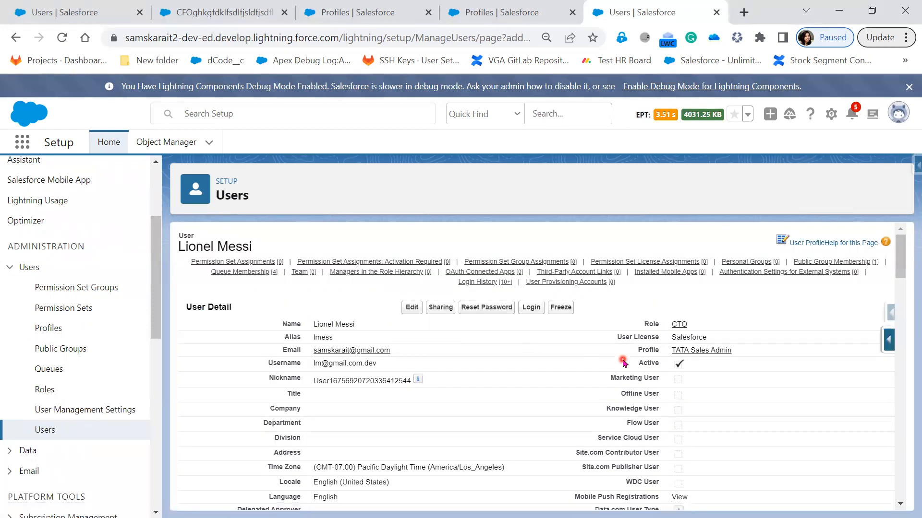
left_click(412, 309)
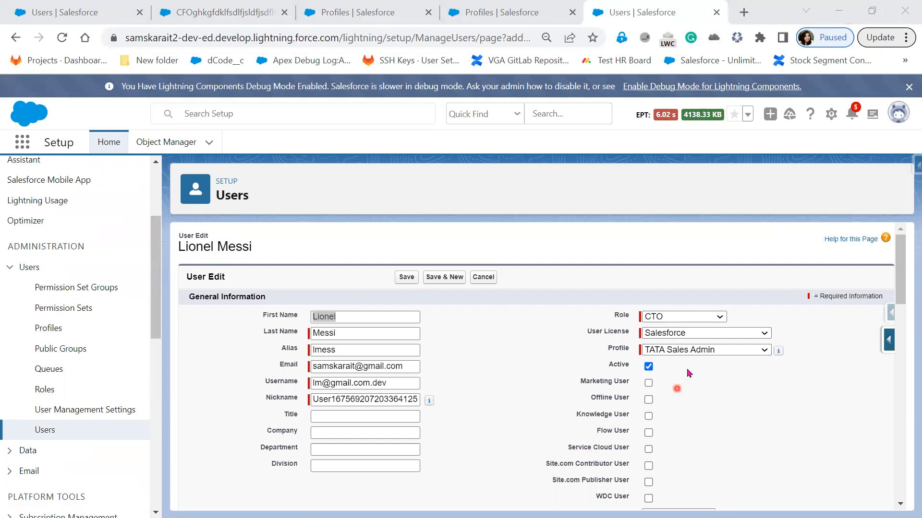
left_click(697, 353)
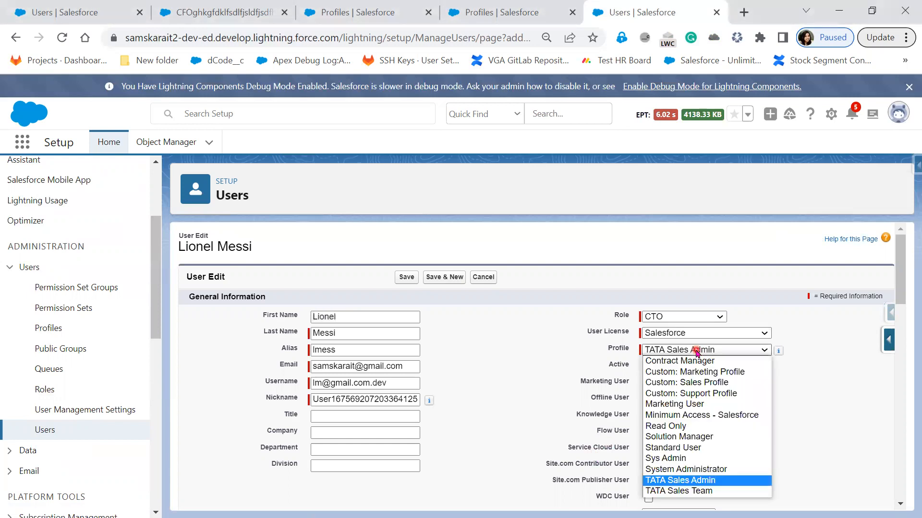
left_click(700, 458)
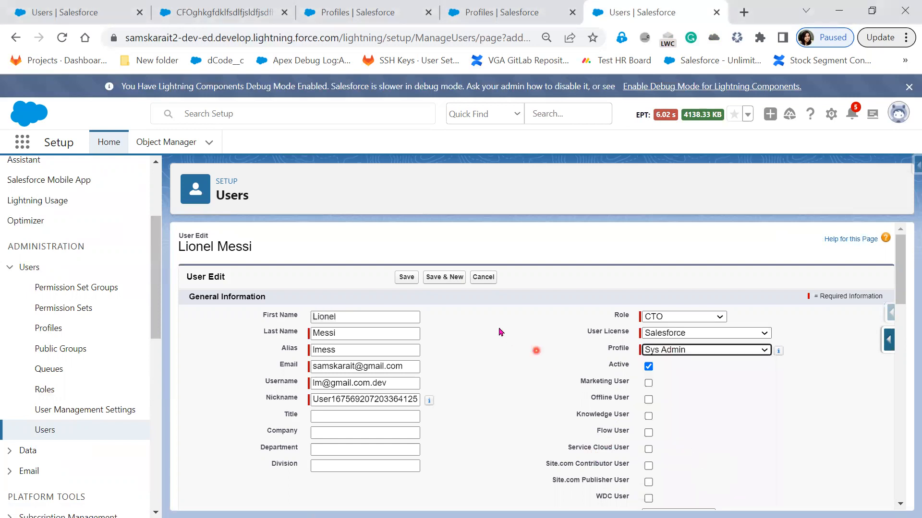
left_click(401, 278)
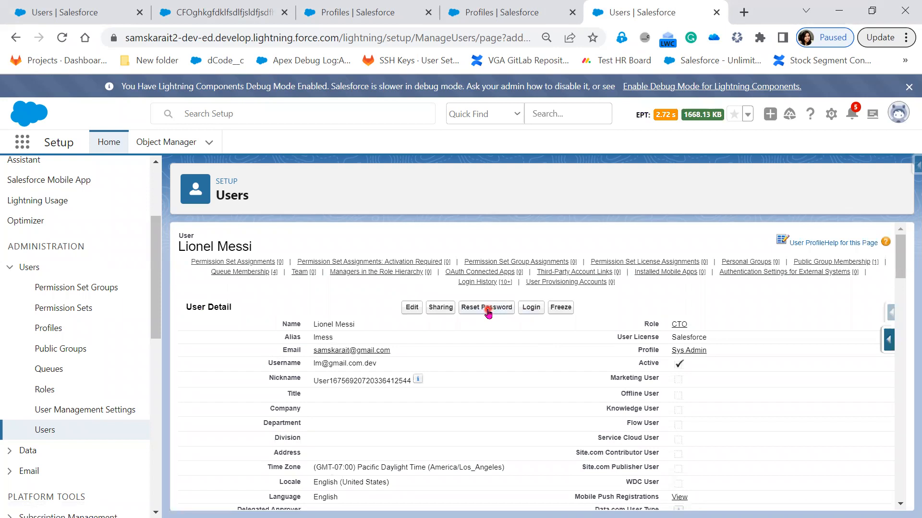
- Reset the CTO user's password and bring up the reset email in Gmail
left_click(486, 307)
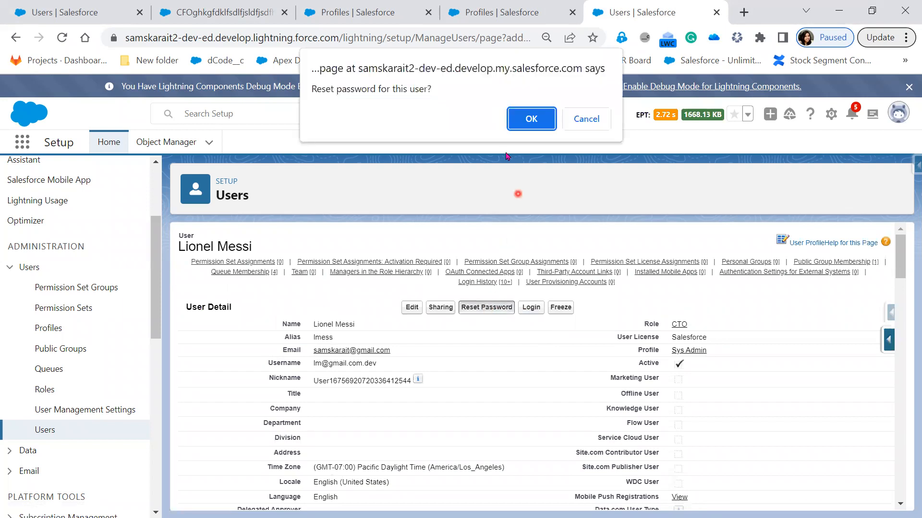
left_click(525, 120)
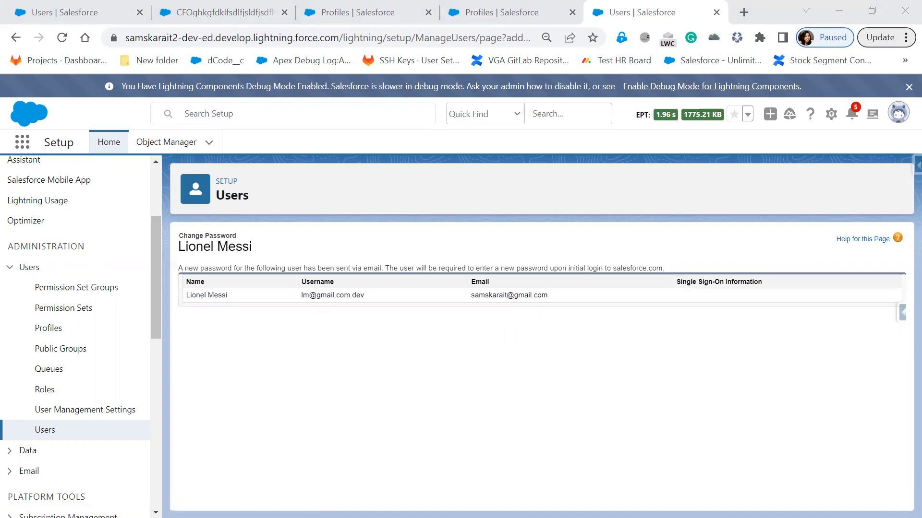
left_click_drag(284, 151, 498, 180)
- In Gmail, open the password reset link from the Salesforce email and proceed
double_click(500, 181)
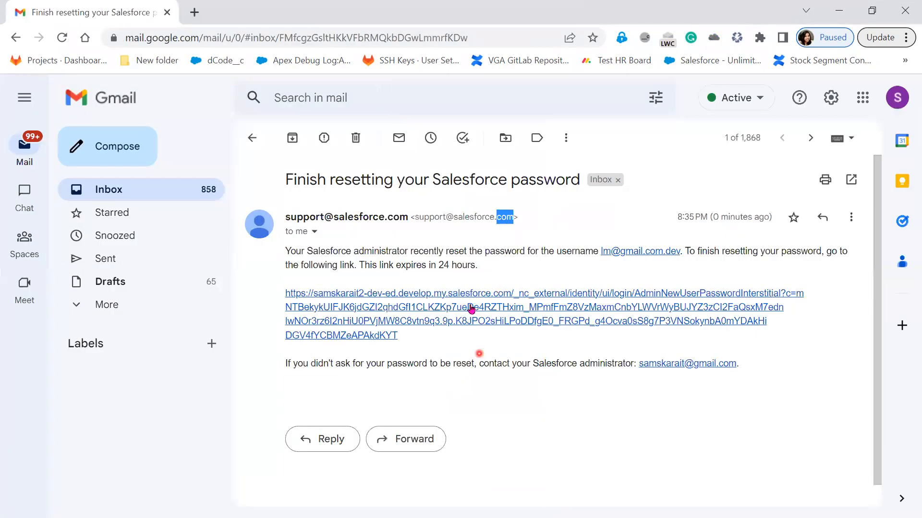
left_click(469, 312)
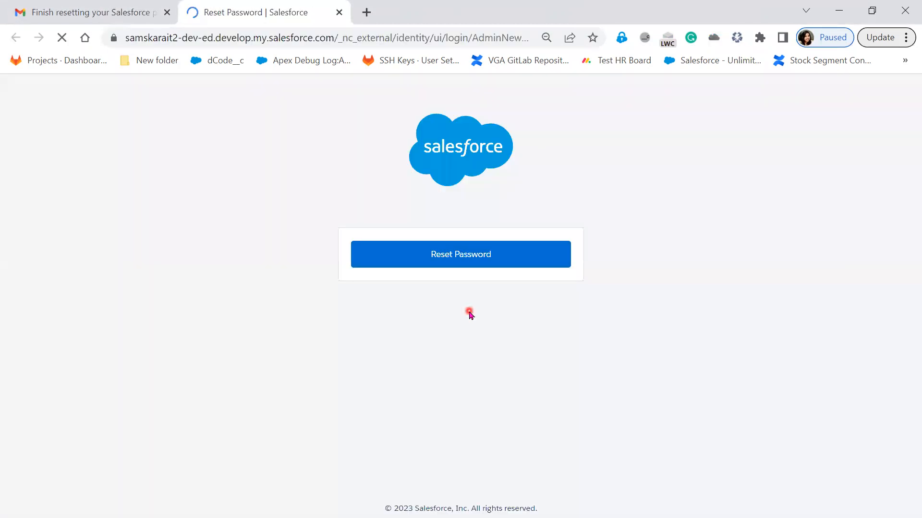
left_click(462, 261)
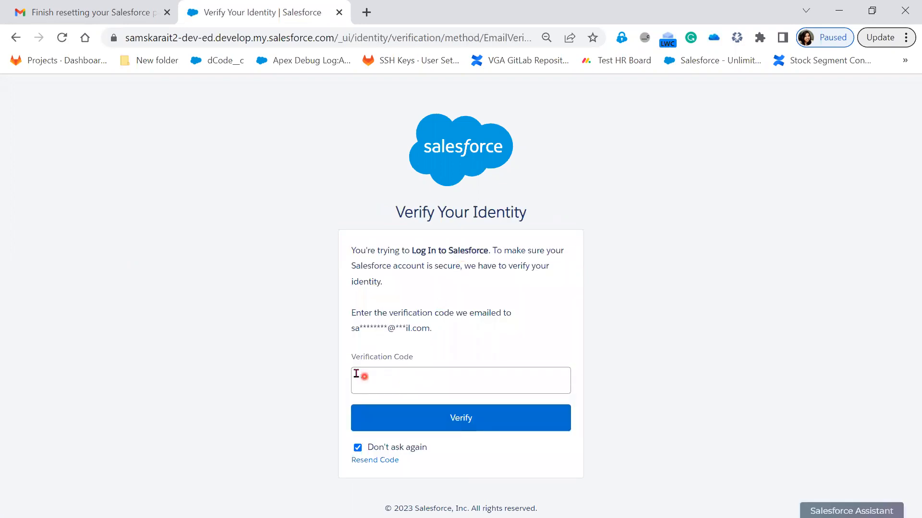
- Copy the code from the 'Verify your identity in Salesforce' email into Verification Code and verify
left_click(94, 16)
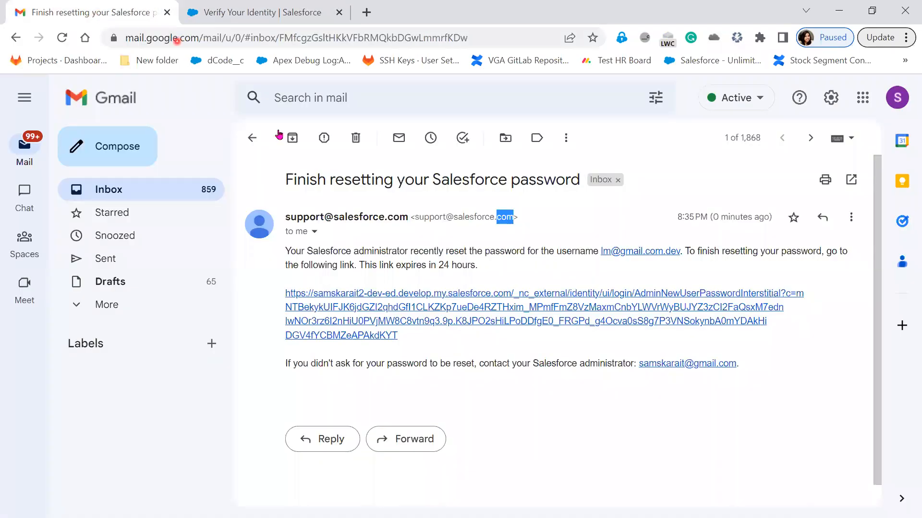
left_click(252, 138)
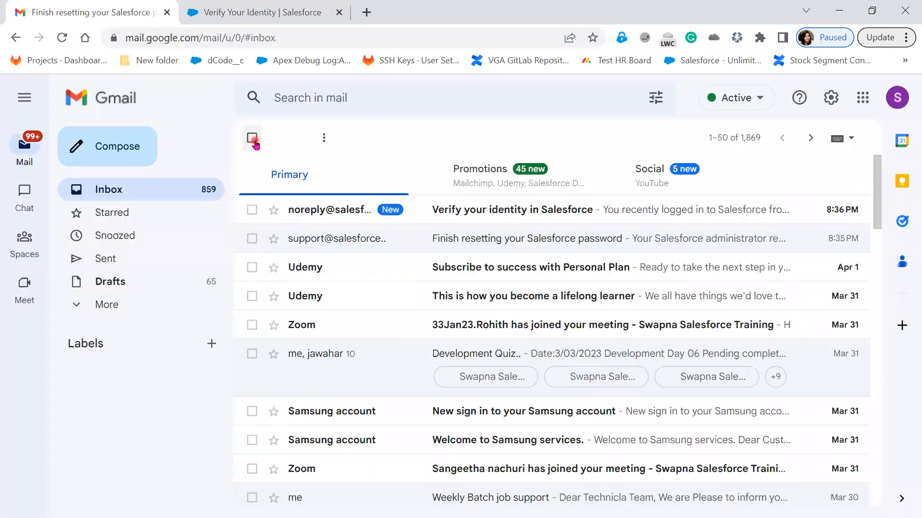
left_click(478, 213)
double_click(382, 366)
key("ctrl+c")
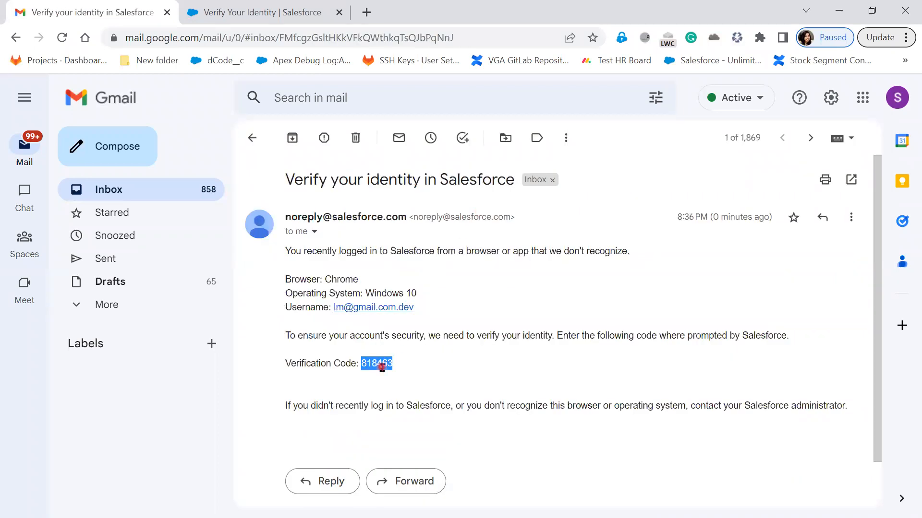
left_click(263, 17)
left_click(376, 380)
key("ctrl+v")
left_click(397, 426)
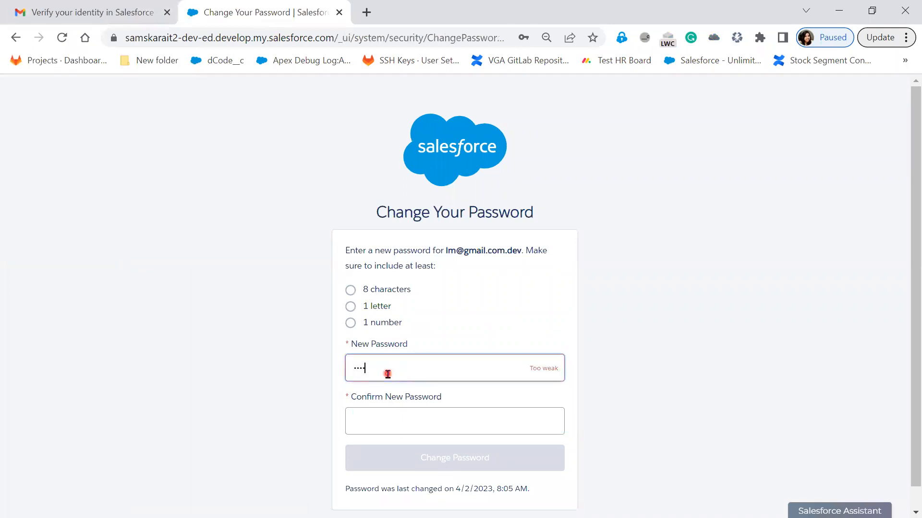
- Enter a new password and its confirmation, then submit the change
type("•••")
key("Tab")
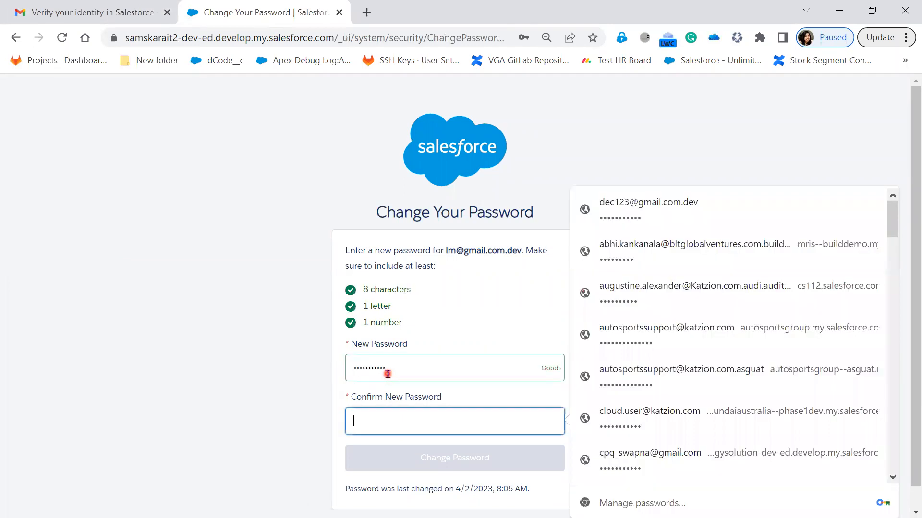
type("•••")
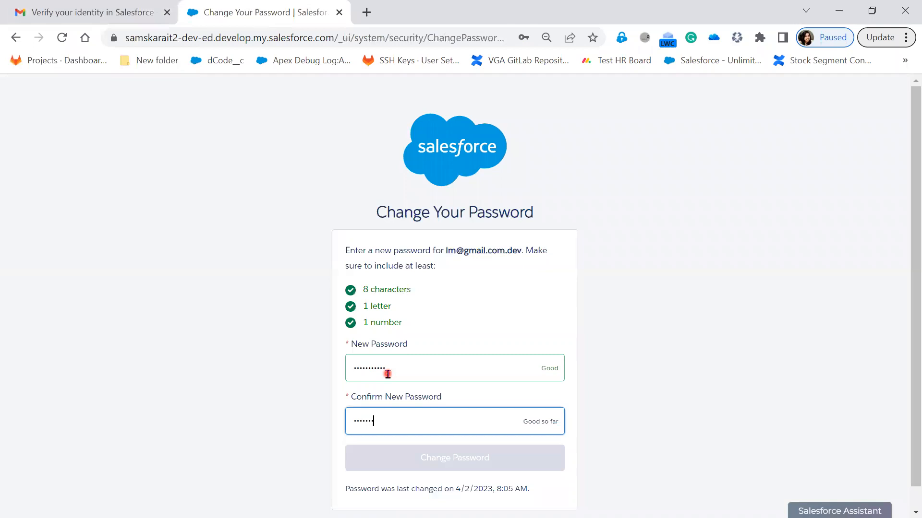
type("•")
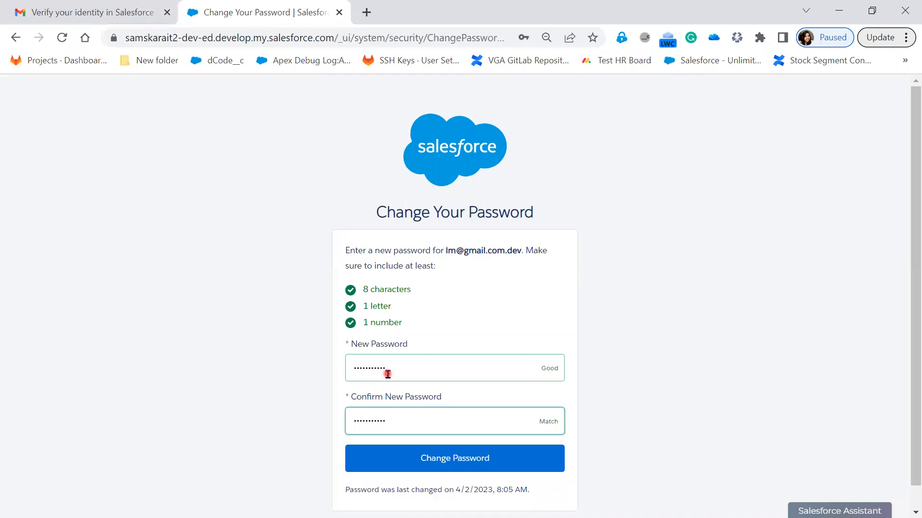
left_click(471, 469)
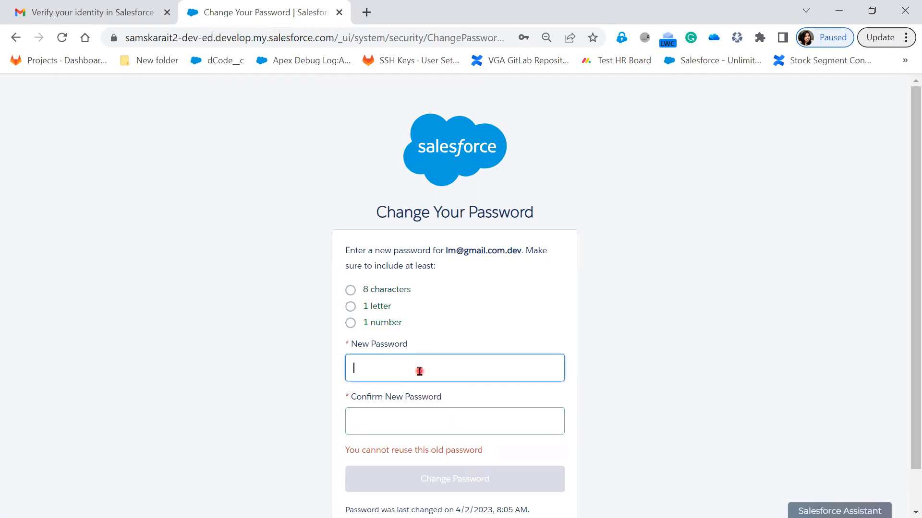
- After the reuse error, clear the rejected password and start entering a different one
type("abc")
key("BackSpace")
key("BackSpace")
type("a")
key("BackSpace")
key("BackSpace")
key("BackSpace")
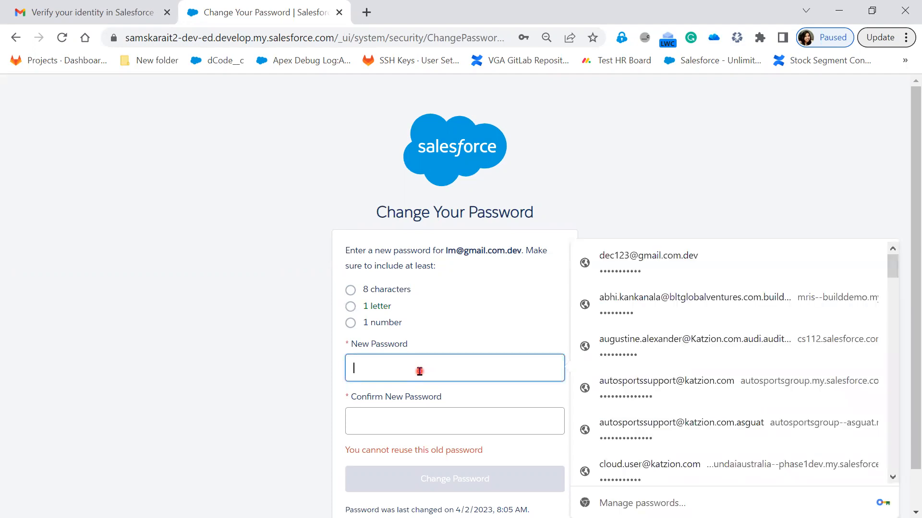
left_click(275, 350)
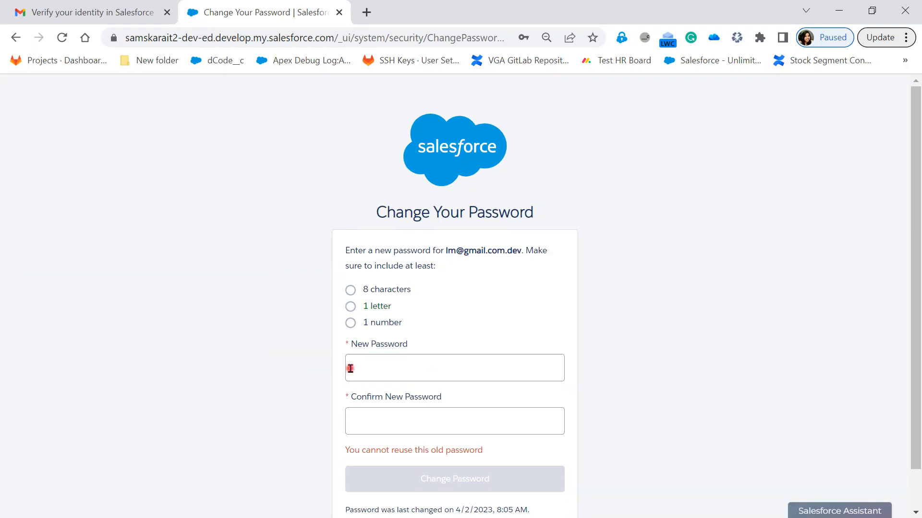
left_click(350, 368)
type("•••")
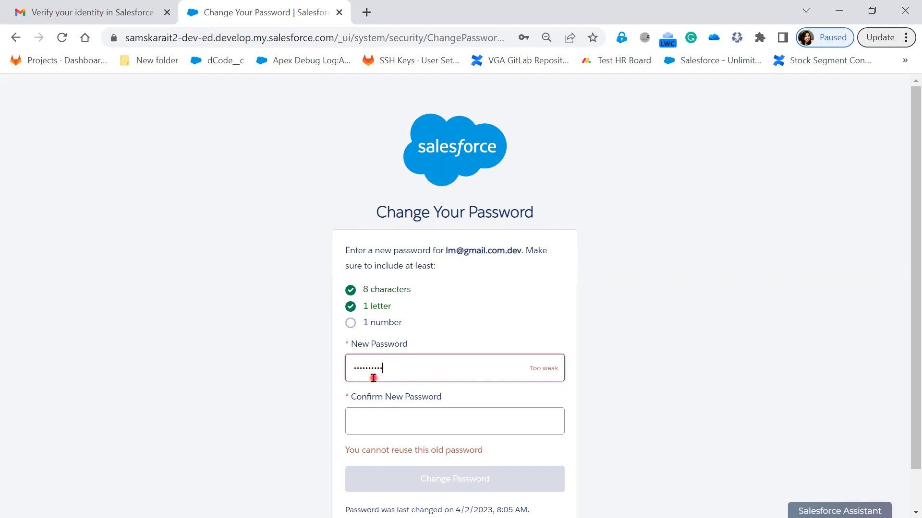
type("1")
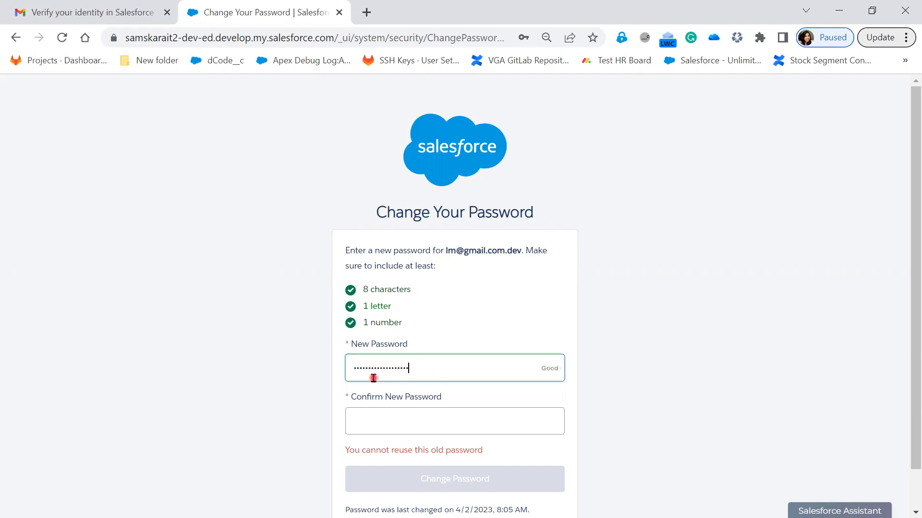
key("Tab")
type("•••")
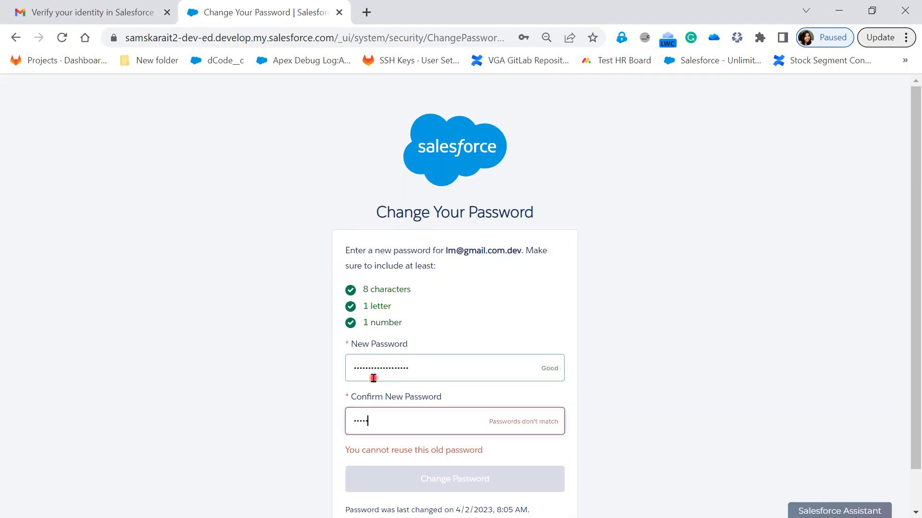
left_click_drag(422, 370, 306, 369)
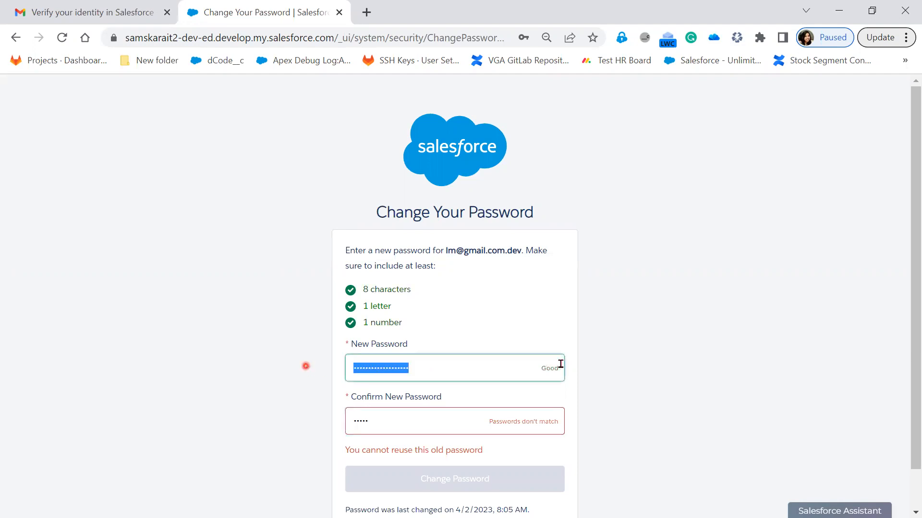
key("BackSpace")
left_click(624, 220)
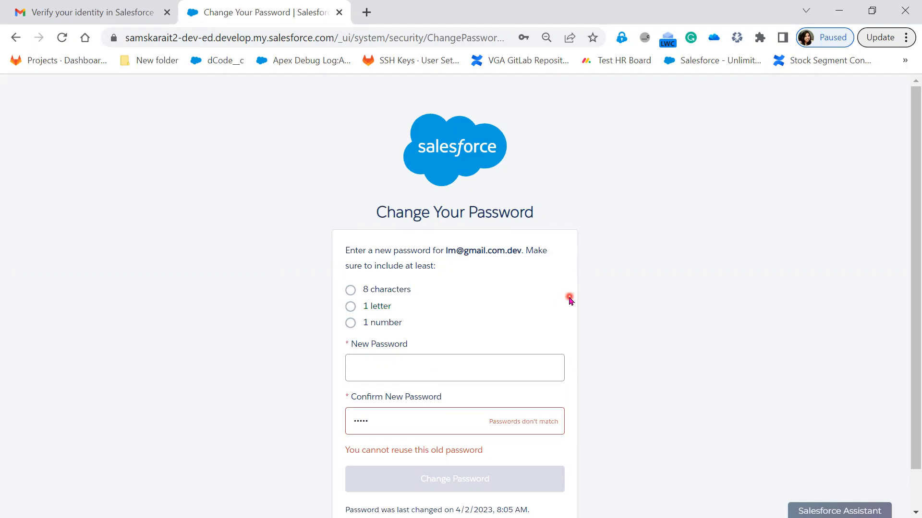
- Type the new non-reused password, correct the confirmation entry, and submit the change
left_click(429, 370)
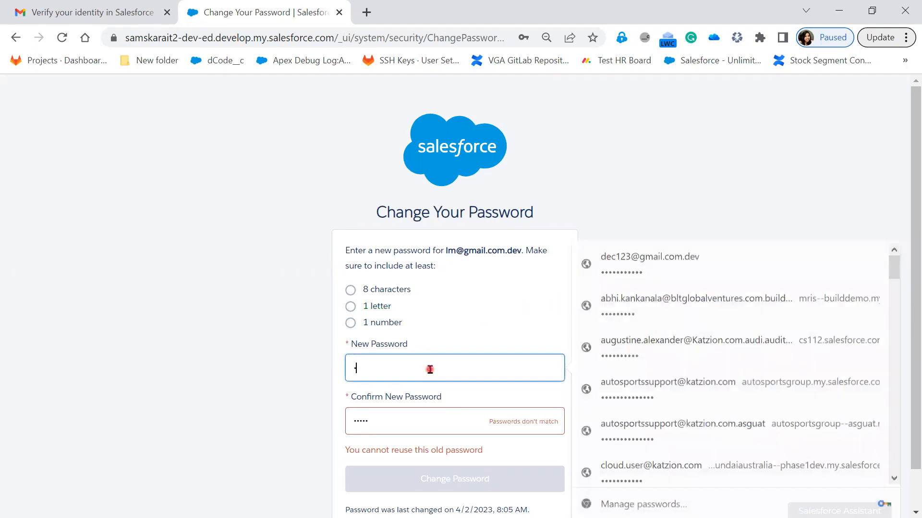
type("a")
key("BackSpace")
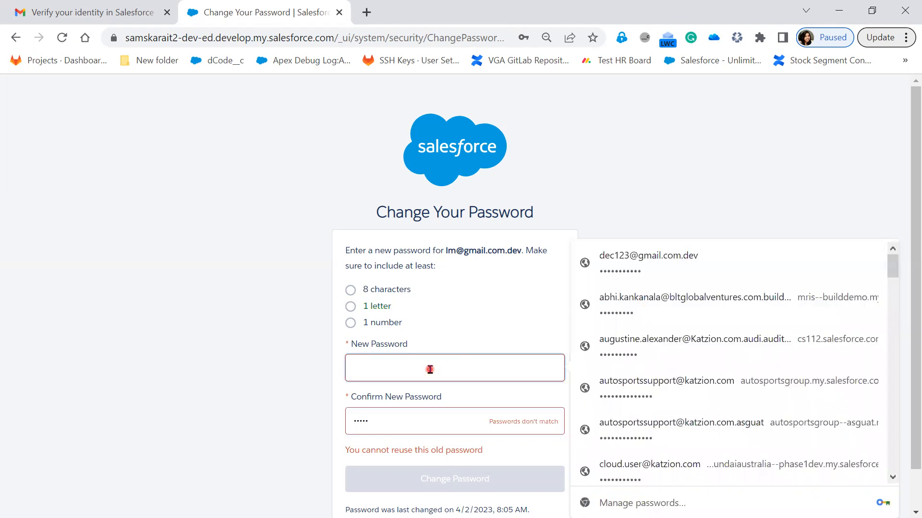
type("a")
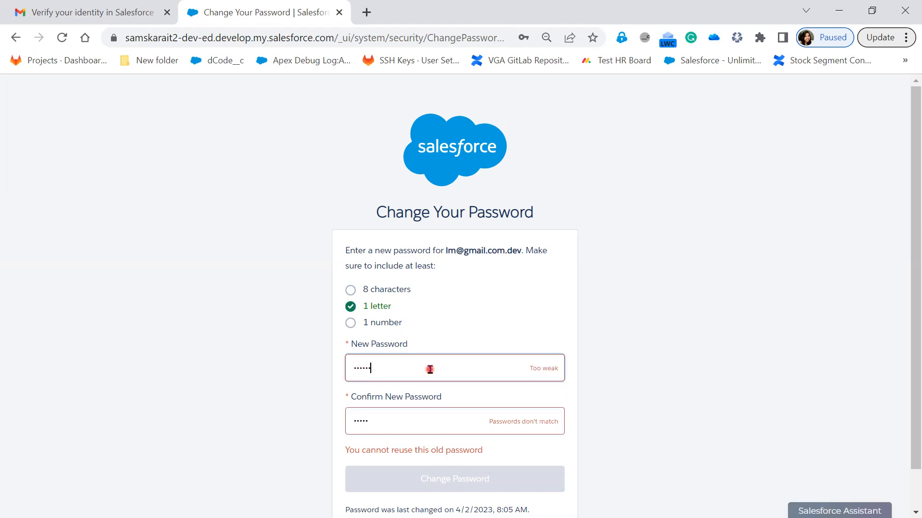
type("••••••••••")
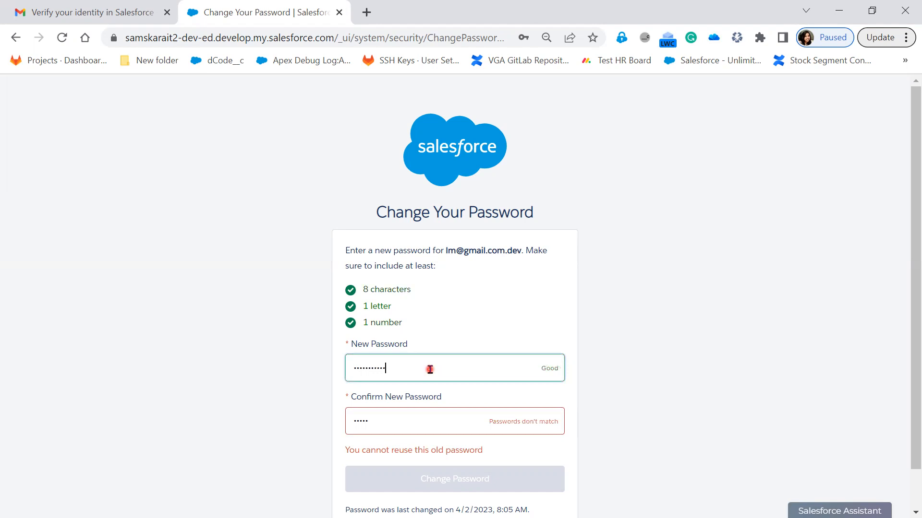
left_click_drag(387, 418, 336, 425)
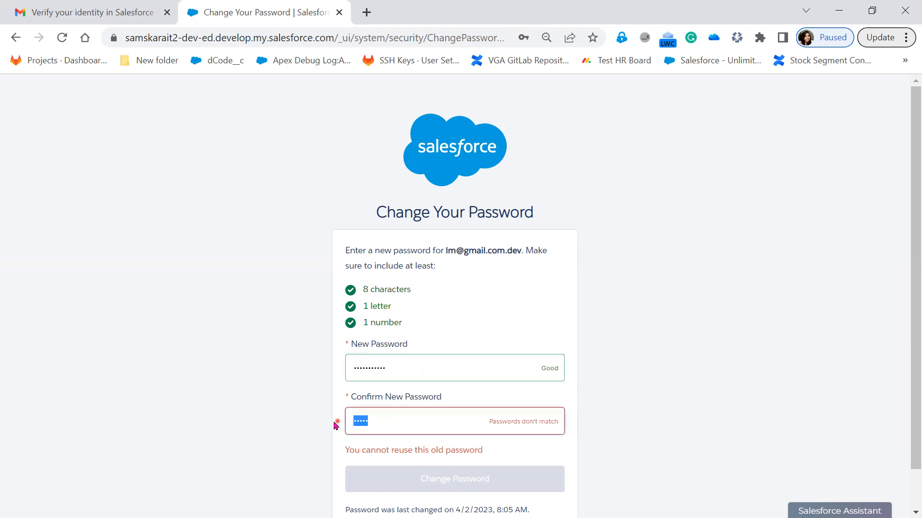
type("a")
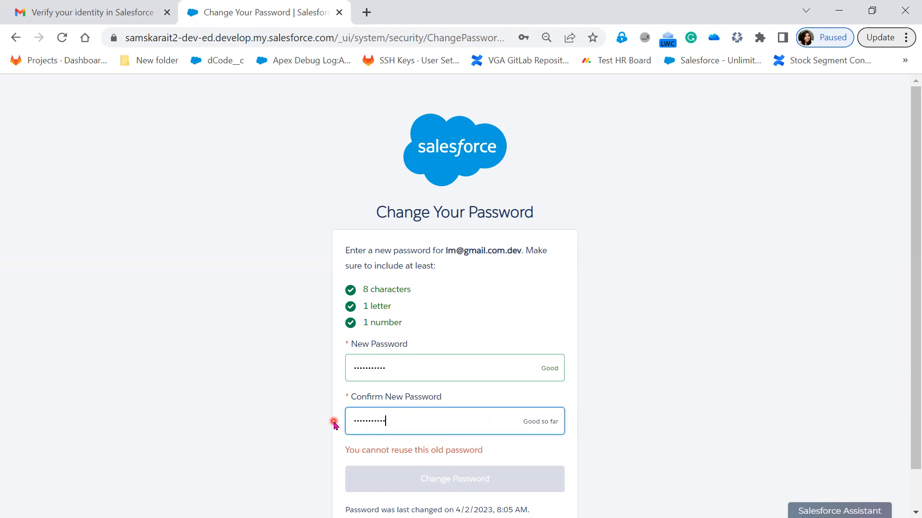
left_click(462, 480)
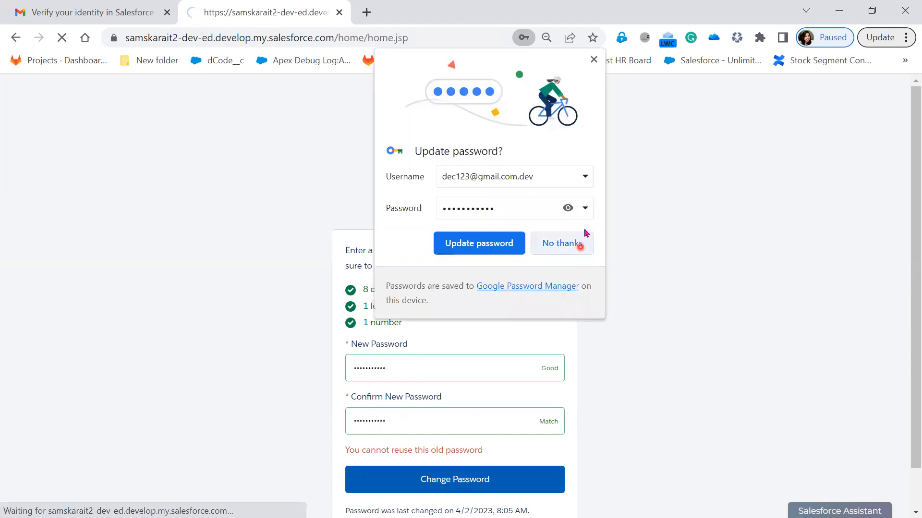
- Decline Chrome's offer to save the new password
left_click(568, 208)
left_click_drag(508, 204, 403, 202)
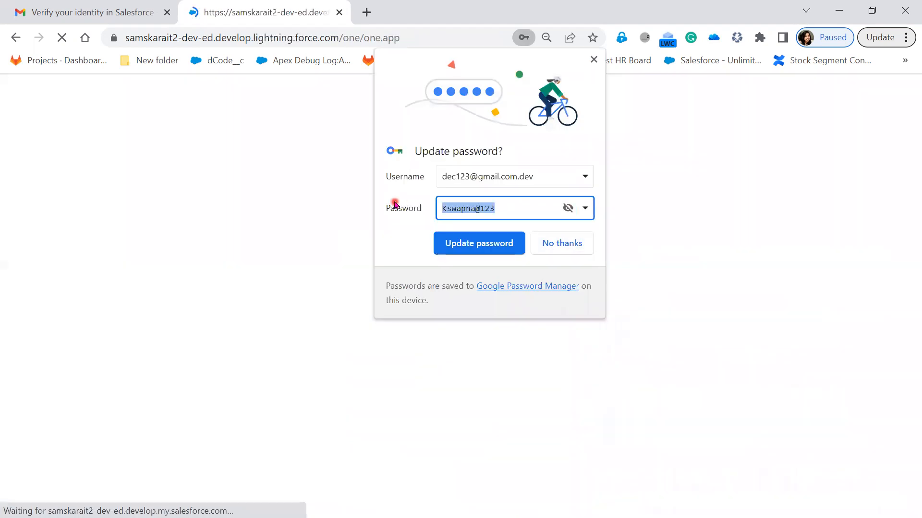
key("BackSpace")
left_click(576, 249)
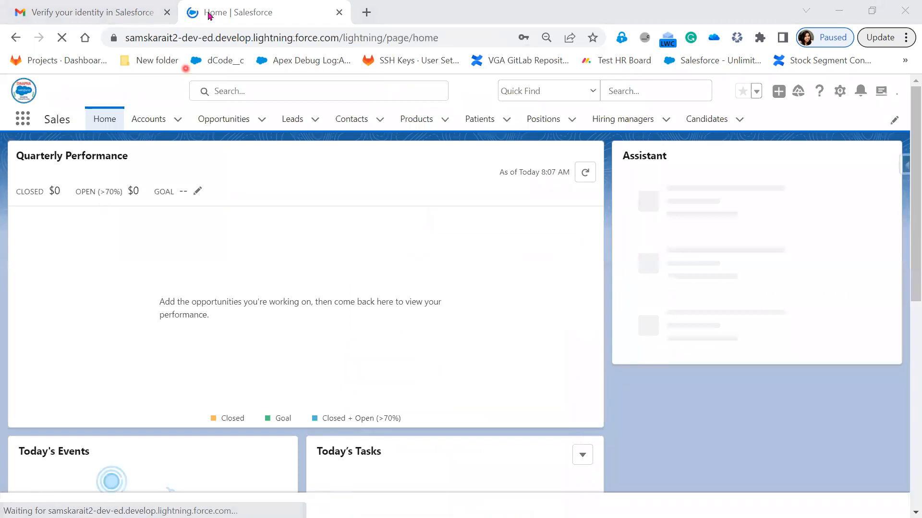
- Copy the new user's username from the verification email and minimize Gmail
left_click(130, 14)
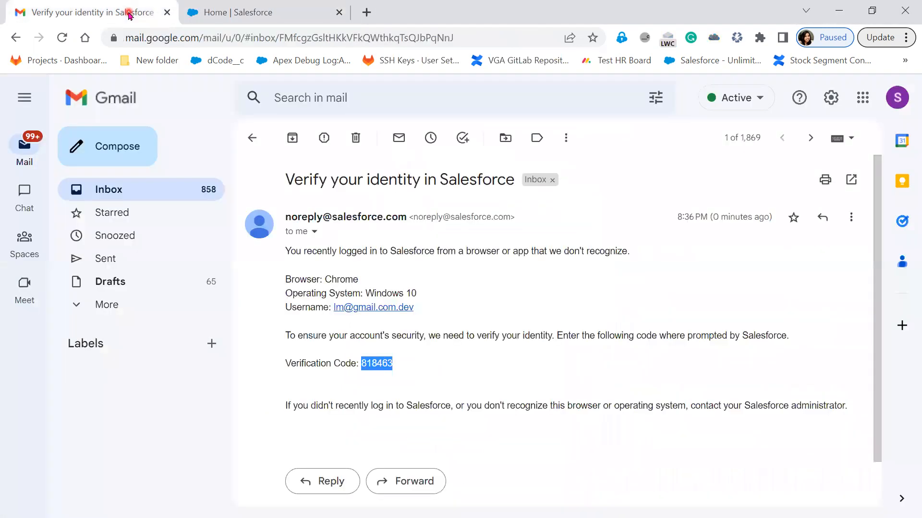
left_click_drag(429, 313, 335, 307)
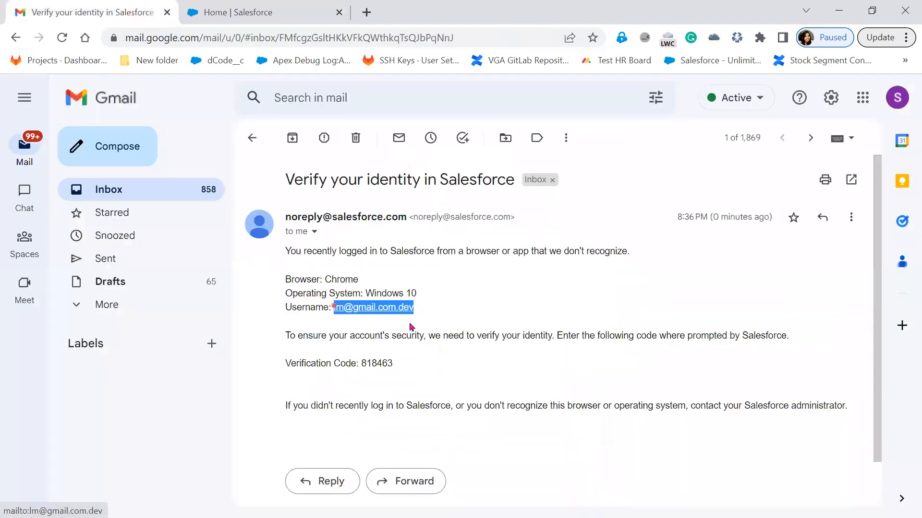
left_click(839, 10)
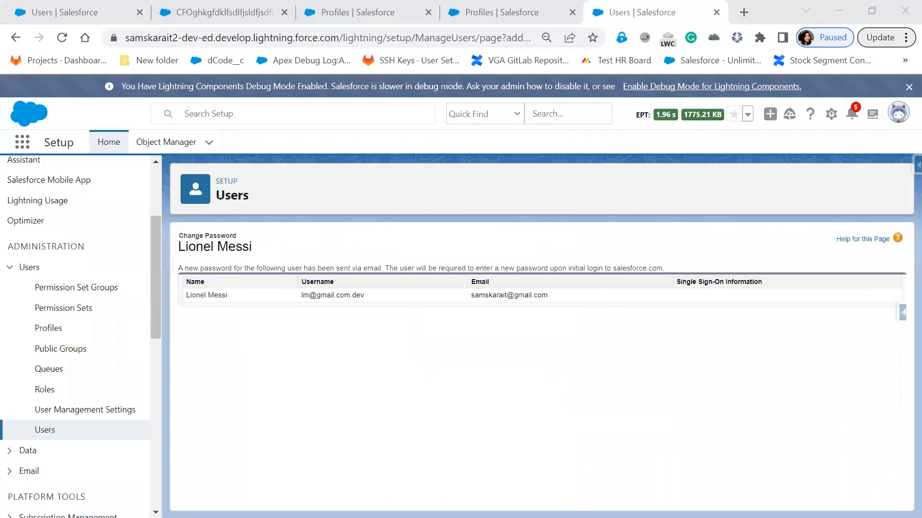
- Dismiss the hard-delete permission error, log out of Data Loader, and start a fresh Hard Delete
left_click(564, 329)
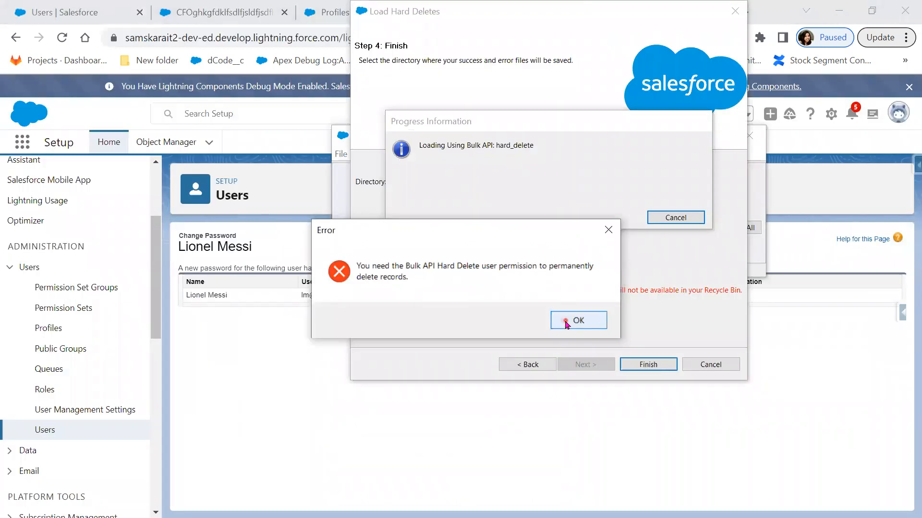
left_click(368, 156)
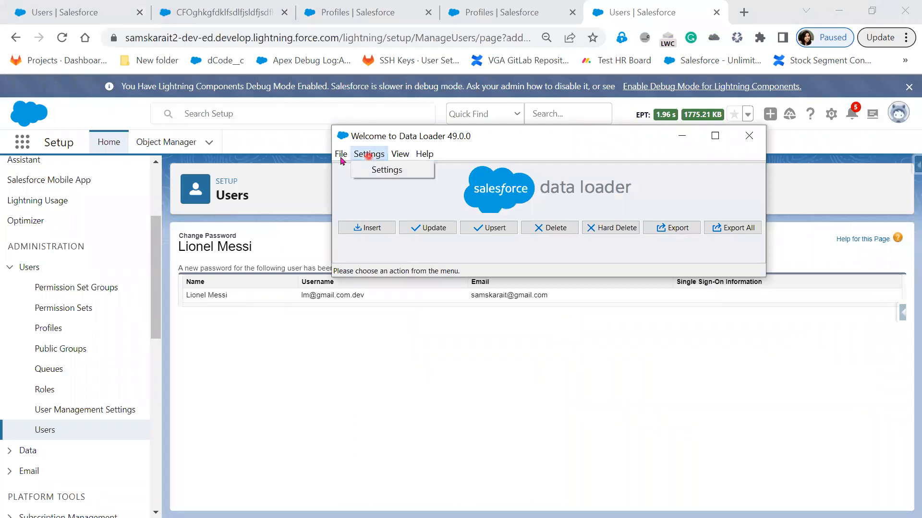
mouse_move(341, 161)
left_click(363, 266)
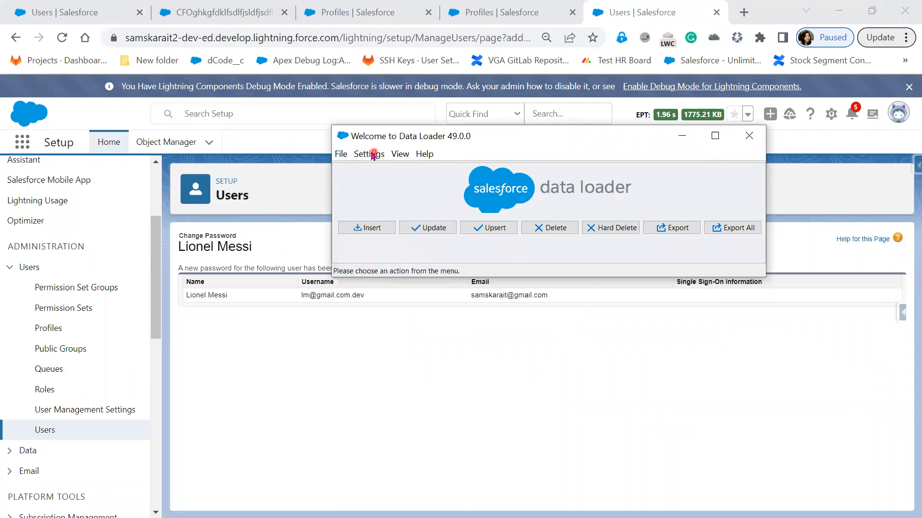
left_click(340, 153)
mouse_move(365, 153)
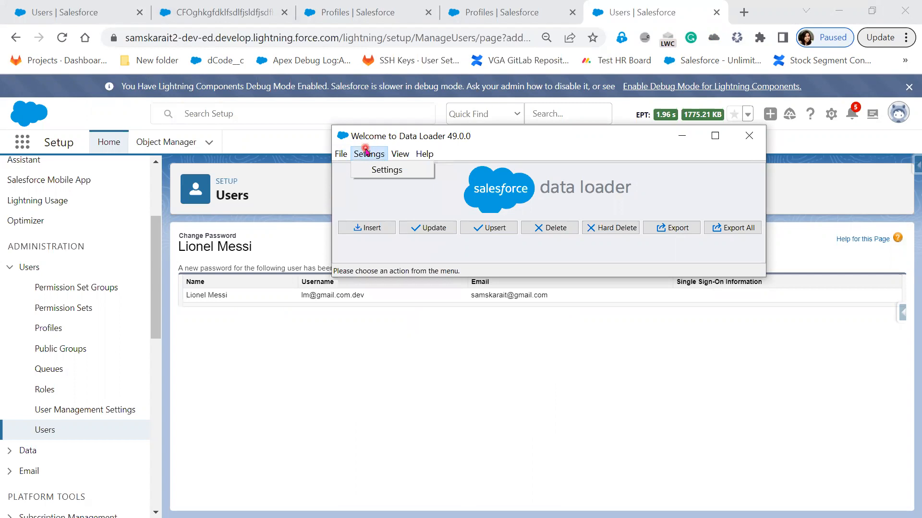
left_click(605, 228)
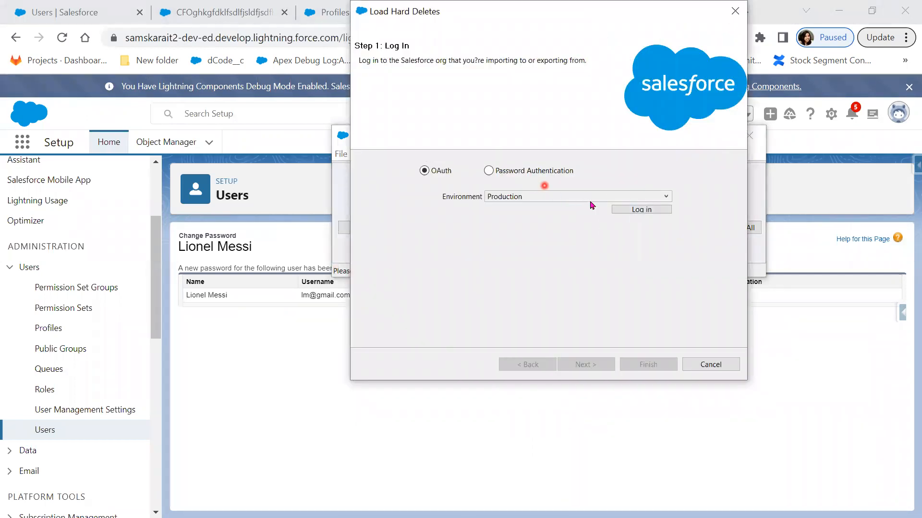
- Log in via OAuth with the new user's username and password, allow access, and continue
left_click(651, 209)
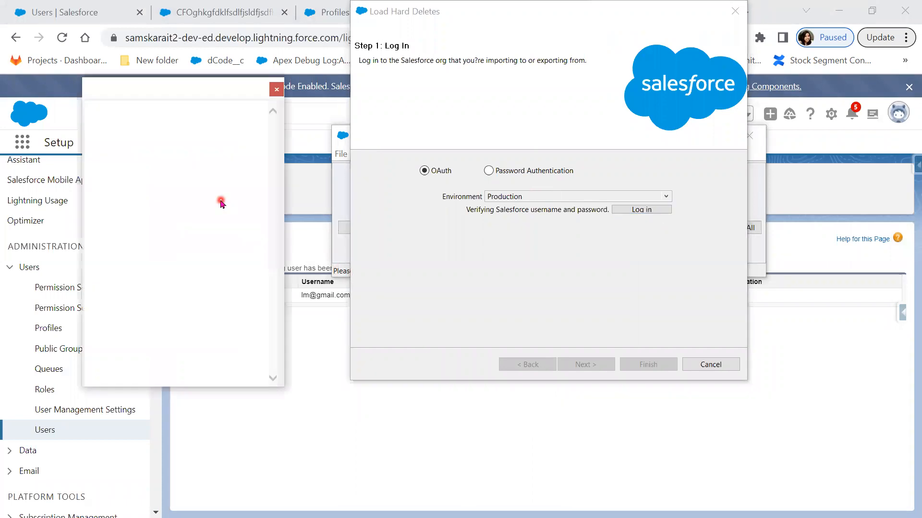
key("ctrl+v")
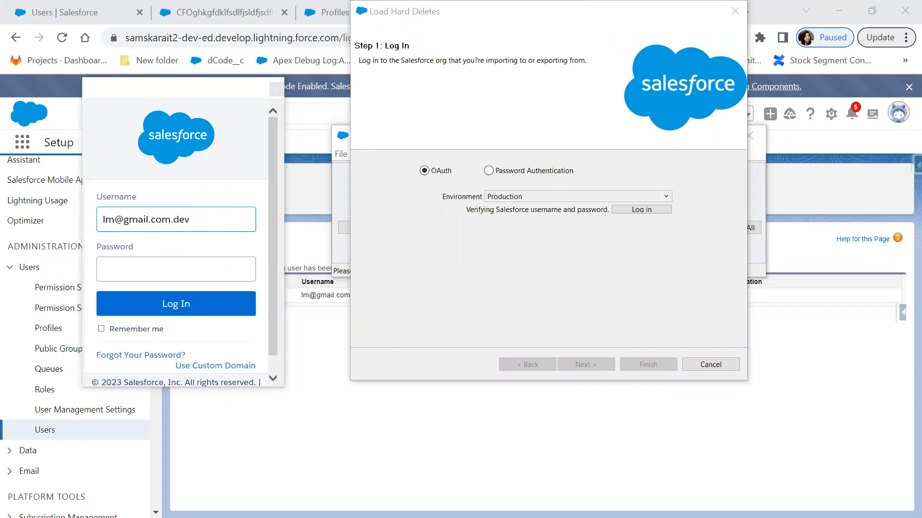
left_click(162, 267)
key("ctrl+v")
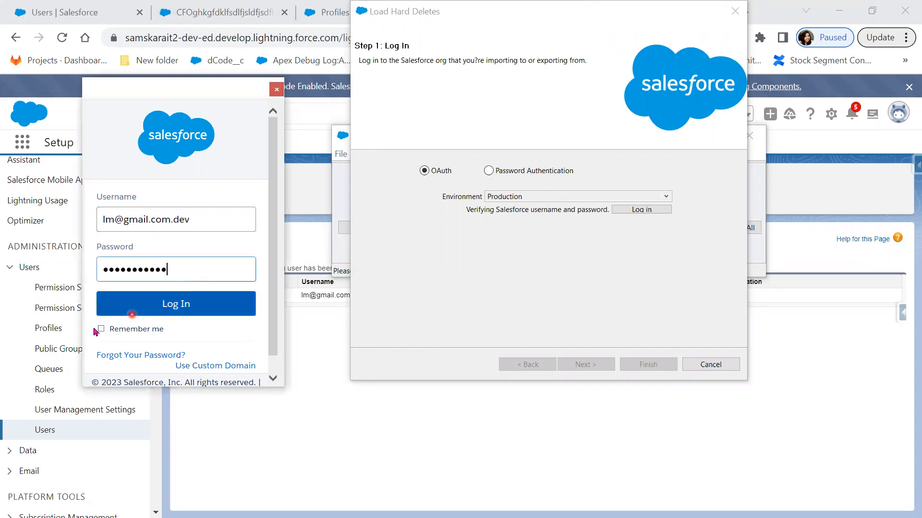
left_click(162, 313)
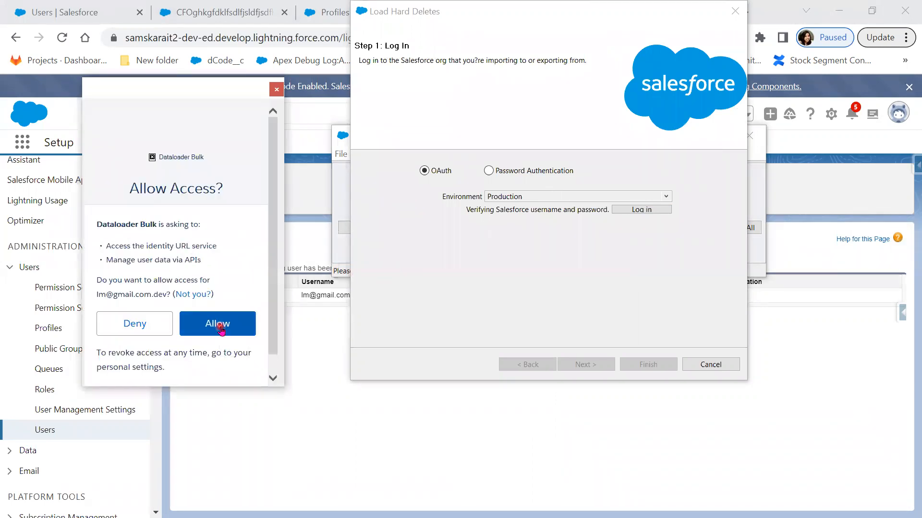
left_click(220, 329)
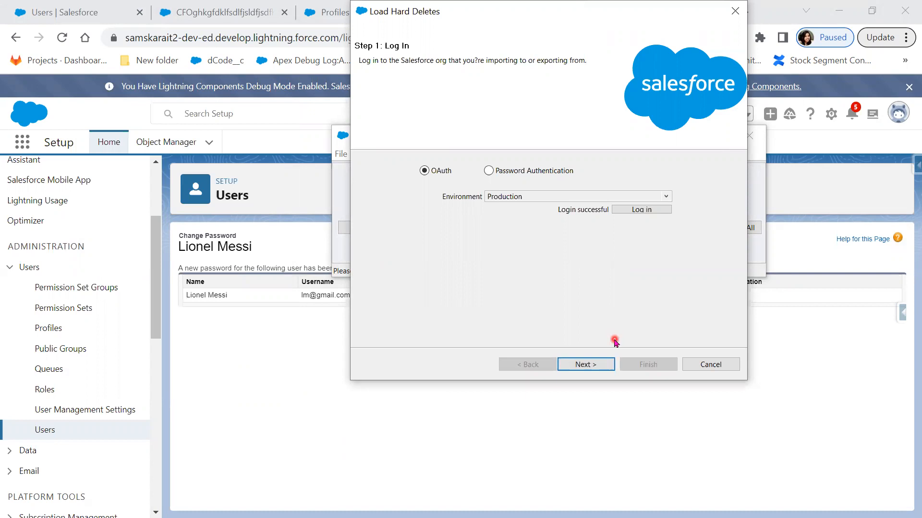
left_click(594, 364)
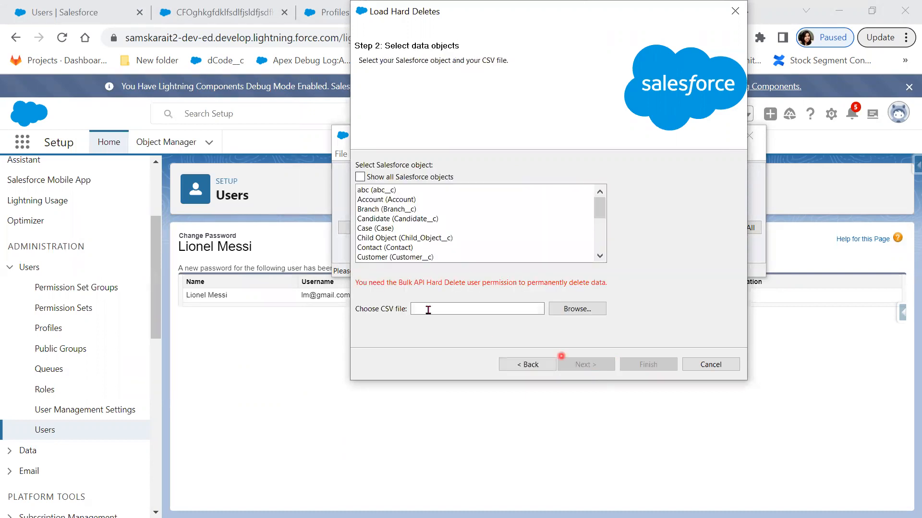
- Choose the Patient object and hd.csv as the data file
scroll(389, 247, "down", 2)
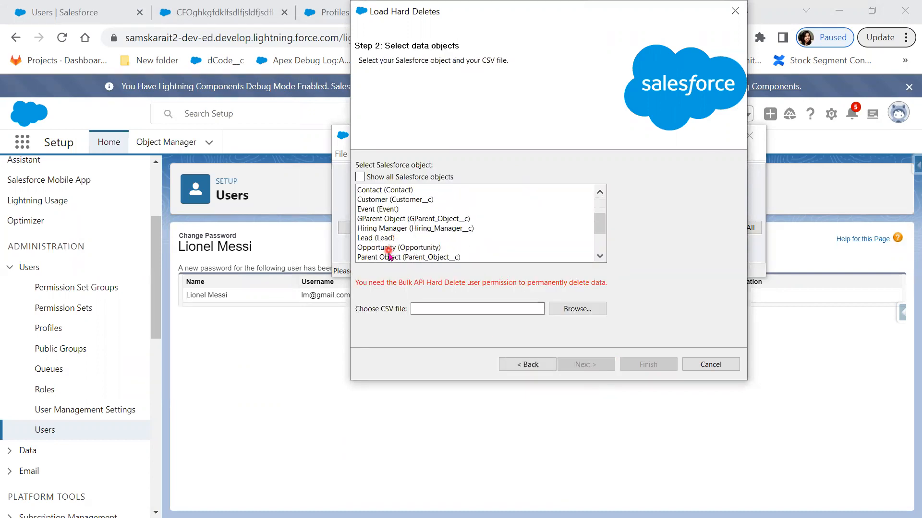
scroll(390, 257, "down", 1)
left_click(388, 239)
left_click(563, 310)
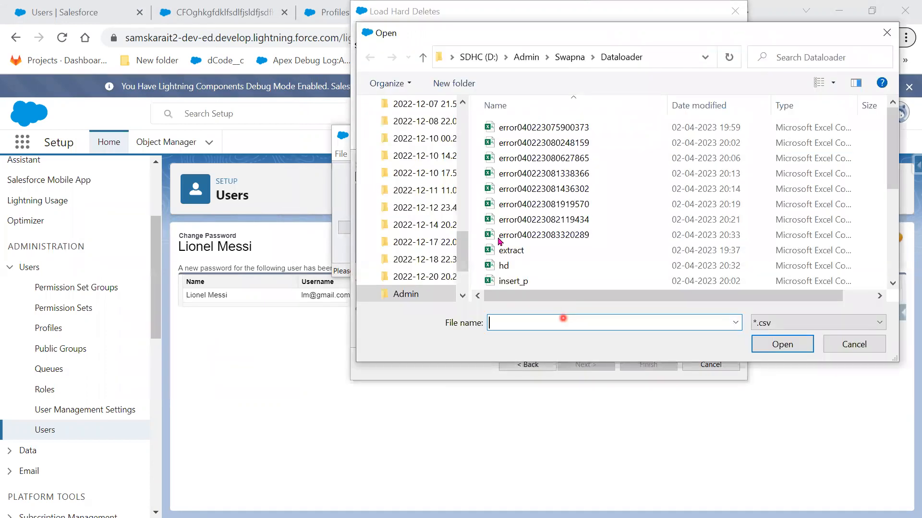
left_click(551, 272)
left_click(782, 344)
left_click(575, 365)
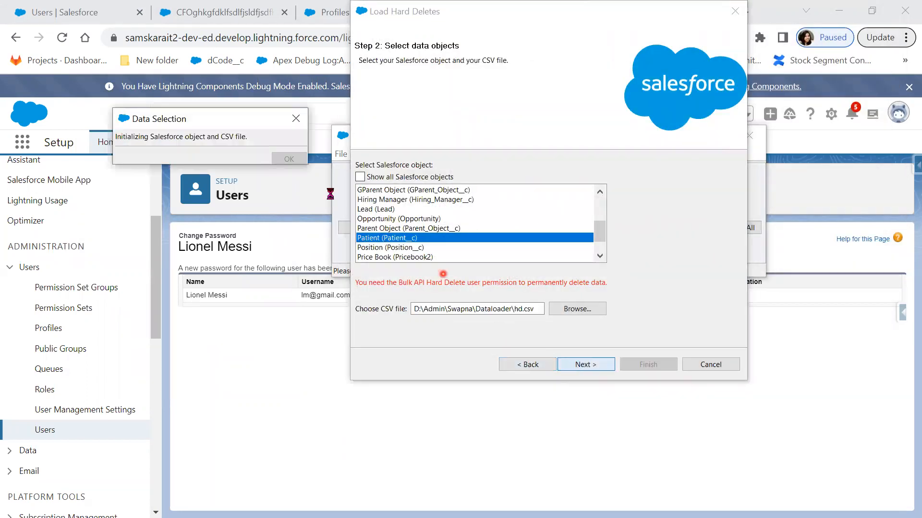
- Auto-match the field mapping so the CSV ID column maps to Id
left_click(287, 169)
left_click(472, 169)
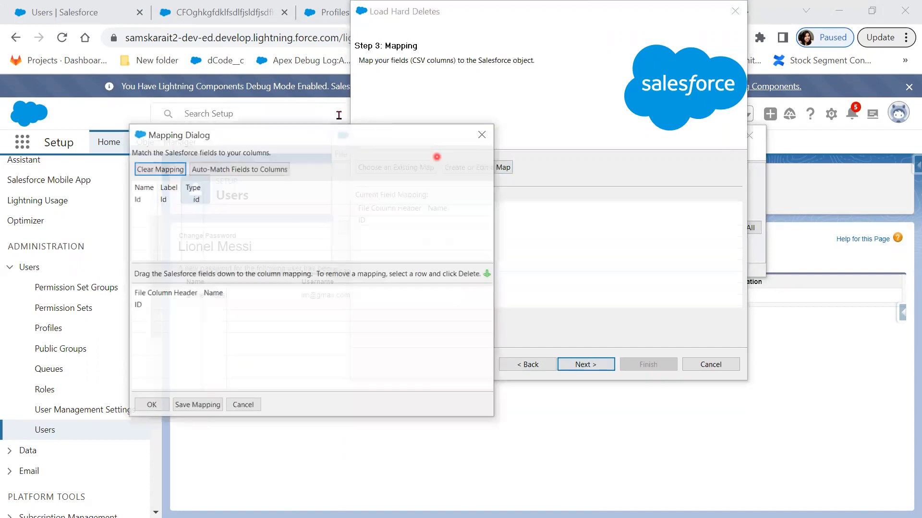
left_click(236, 170)
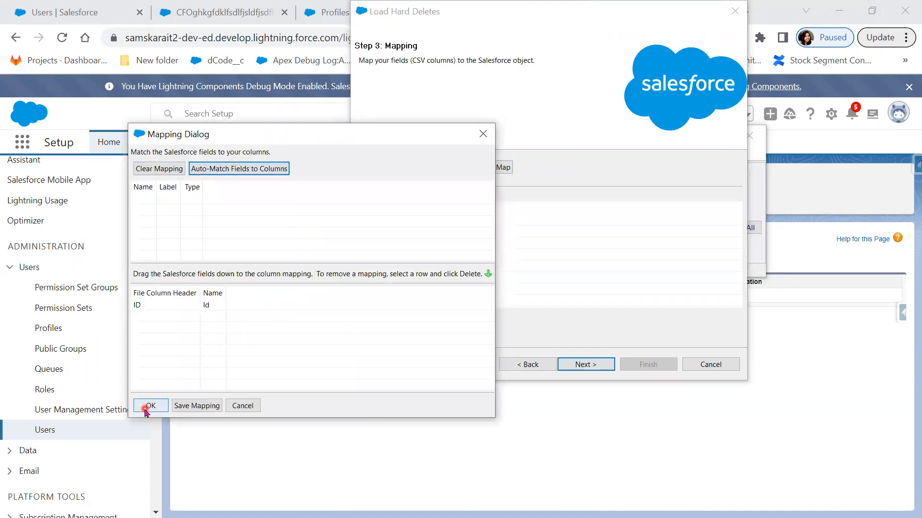
left_click(147, 408)
left_click(585, 365)
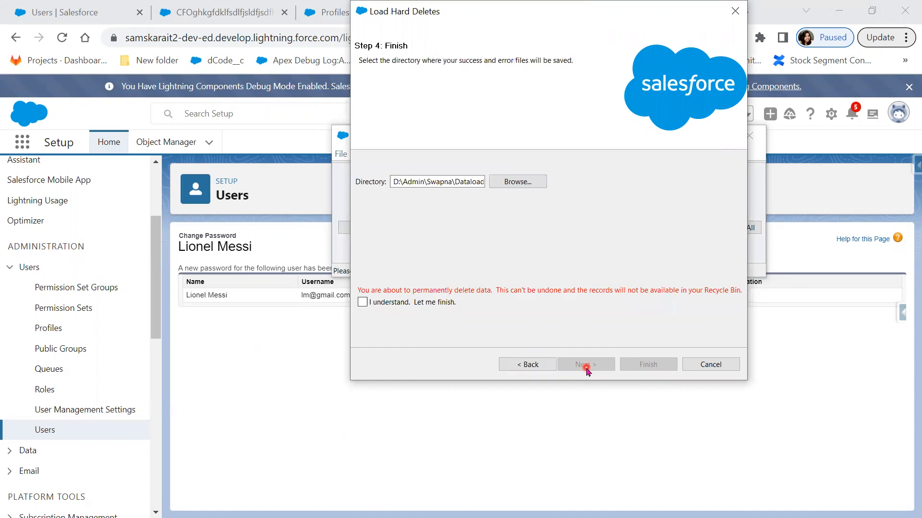
- Acknowledge the permanent-deletion warning and run the hard delete, confirming with Yes
left_click(376, 307)
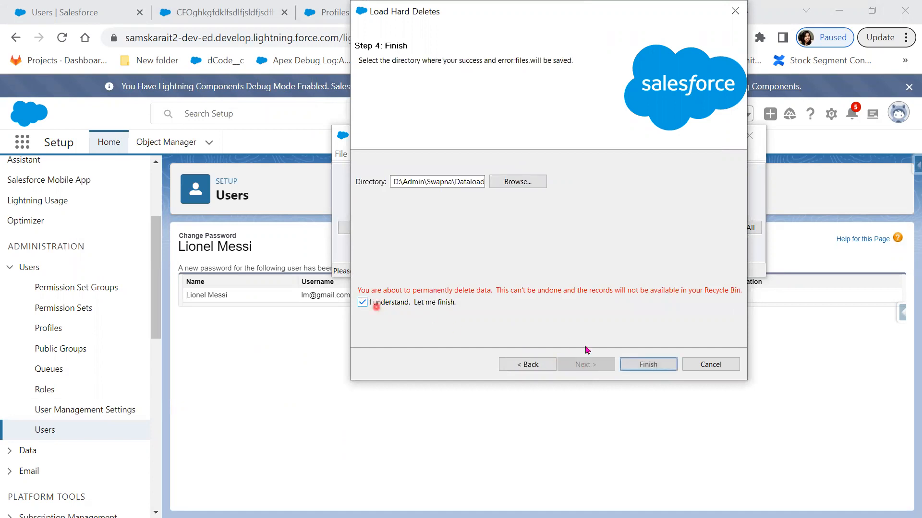
left_click(646, 365)
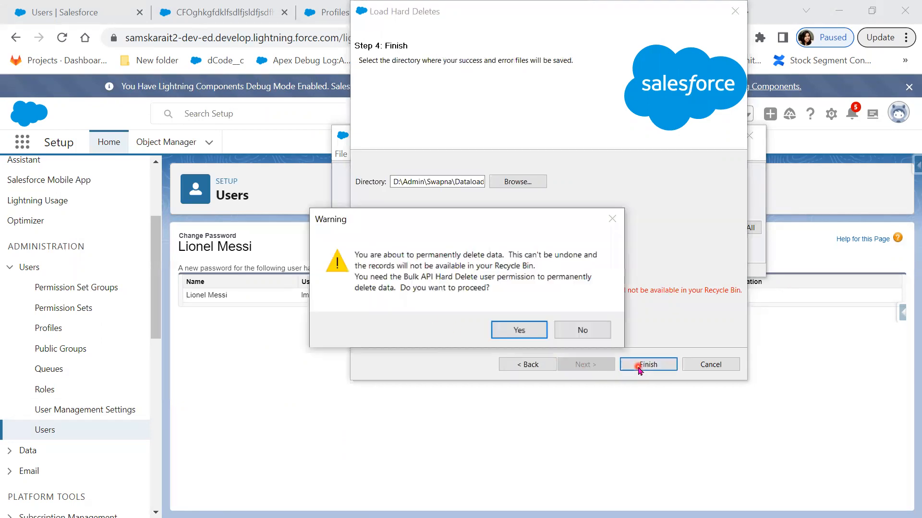
left_click(523, 332)
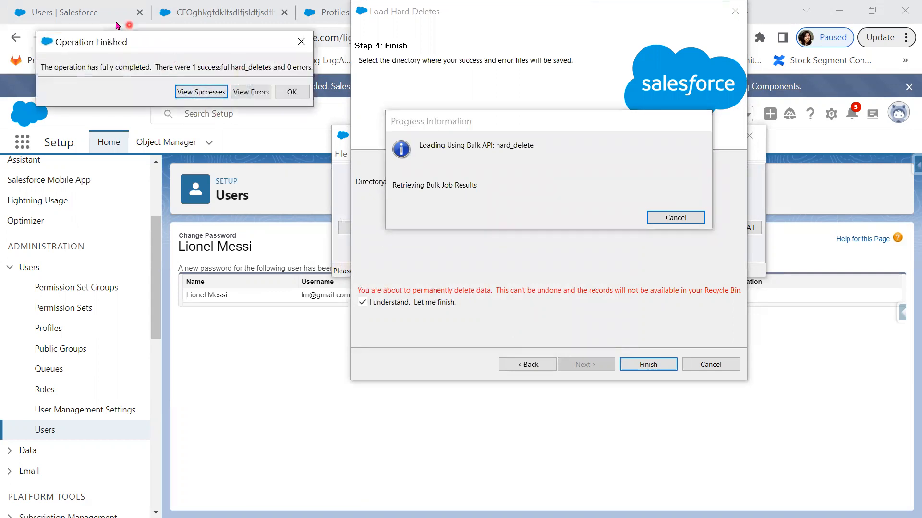
left_click(205, 13)
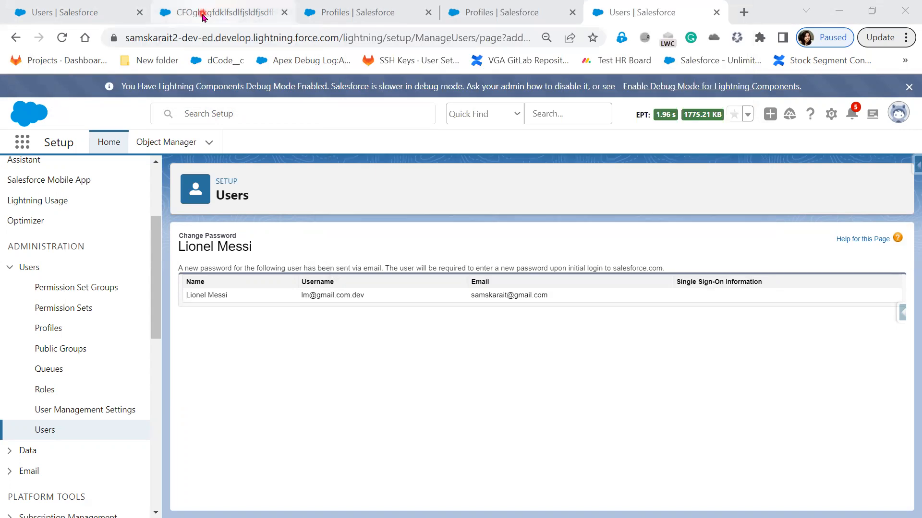
- Reload the patient record and open the Patients list to confirm the record is gone
left_click(205, 14)
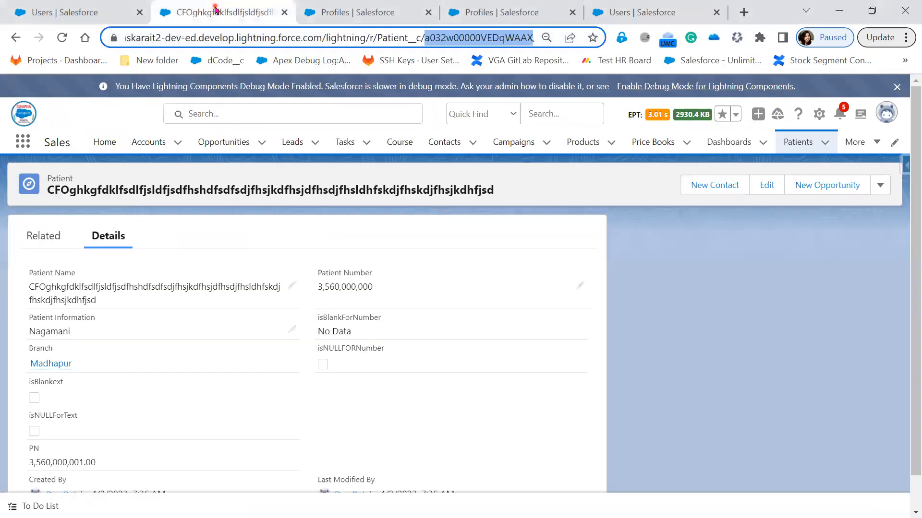
left_click(62, 36)
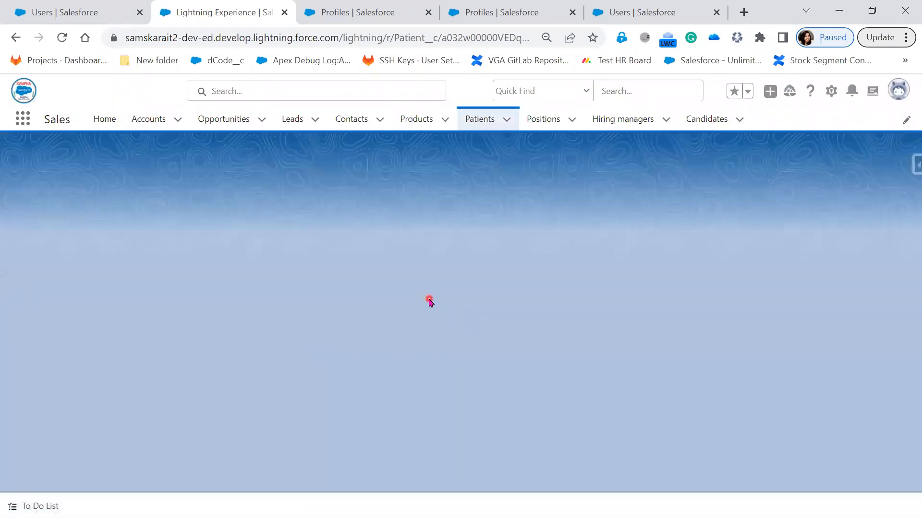
left_click(485, 115)
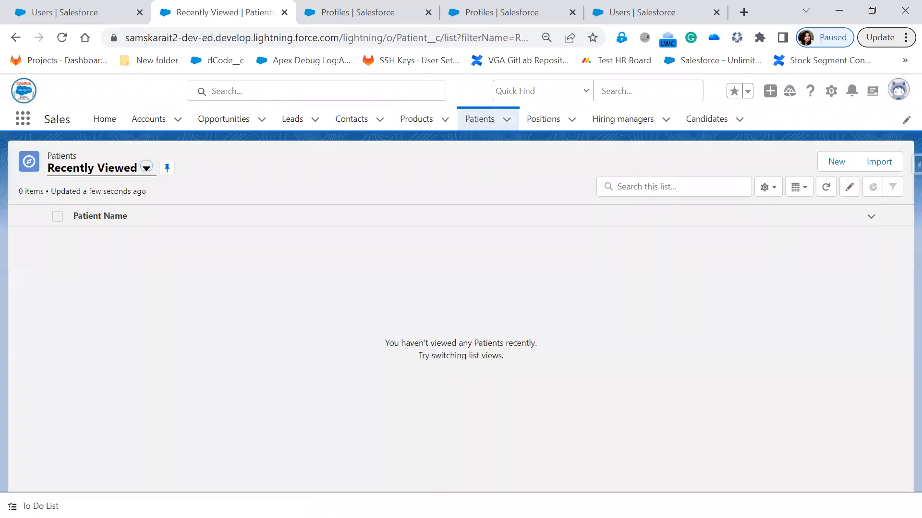
- Back in Data Loader, close the Operation Finished message
key("alt+Tab")
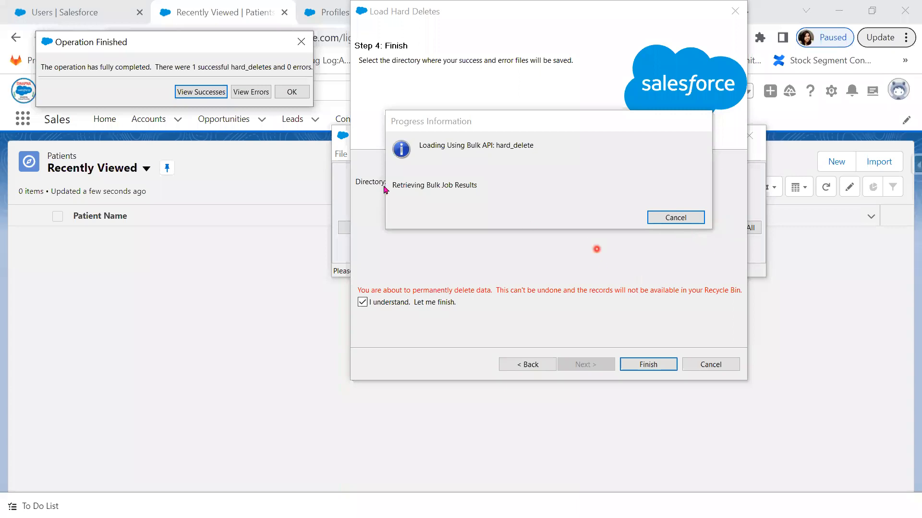
left_click(303, 98)
left_click(369, 154)
- Review and close Data Loader's Settings, then return to the Setup Profiles list in Chrome
left_click(379, 170)
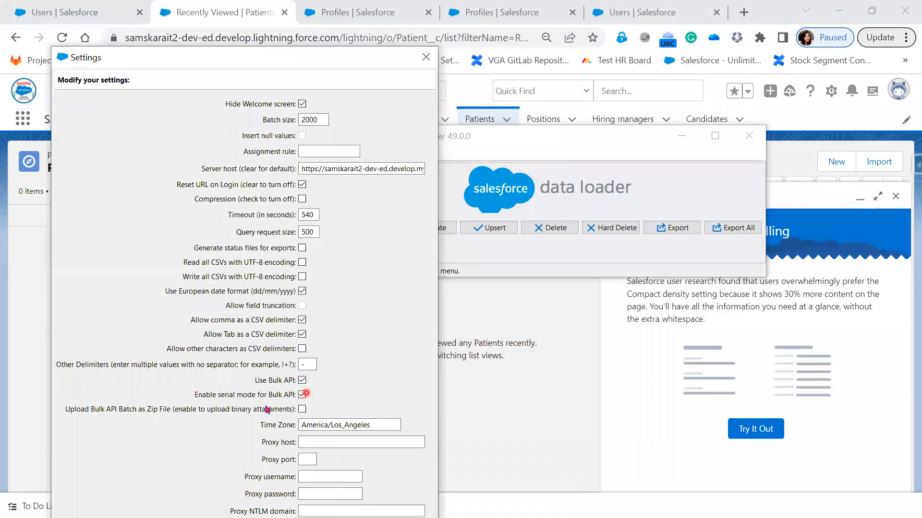
left_click(426, 57)
left_click(510, 13)
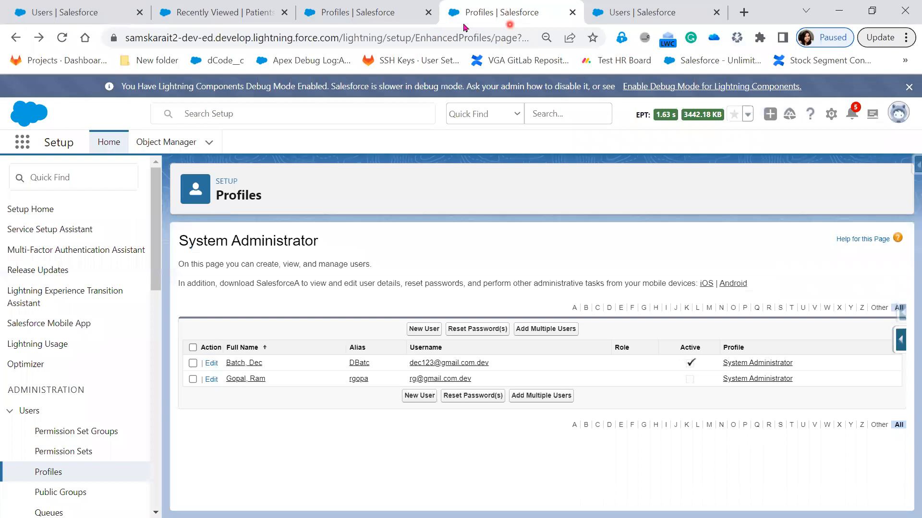
left_click(375, 9)
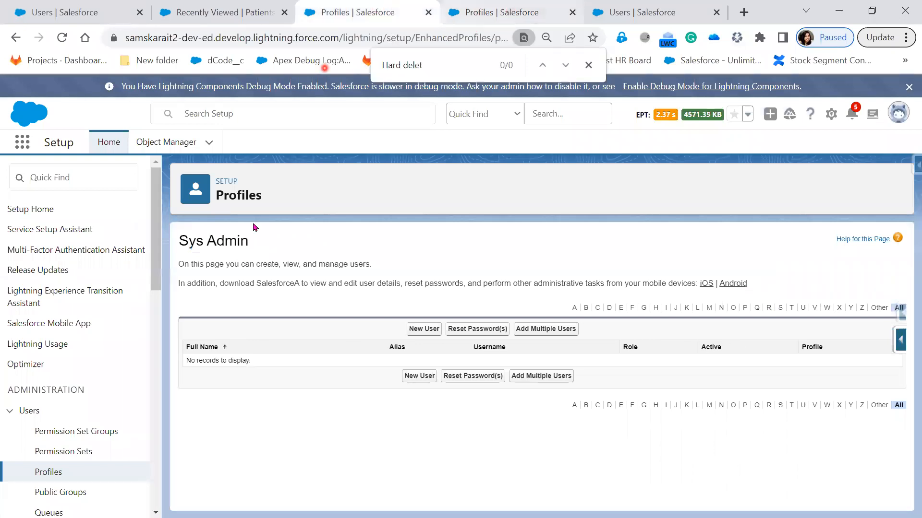
left_click(17, 38)
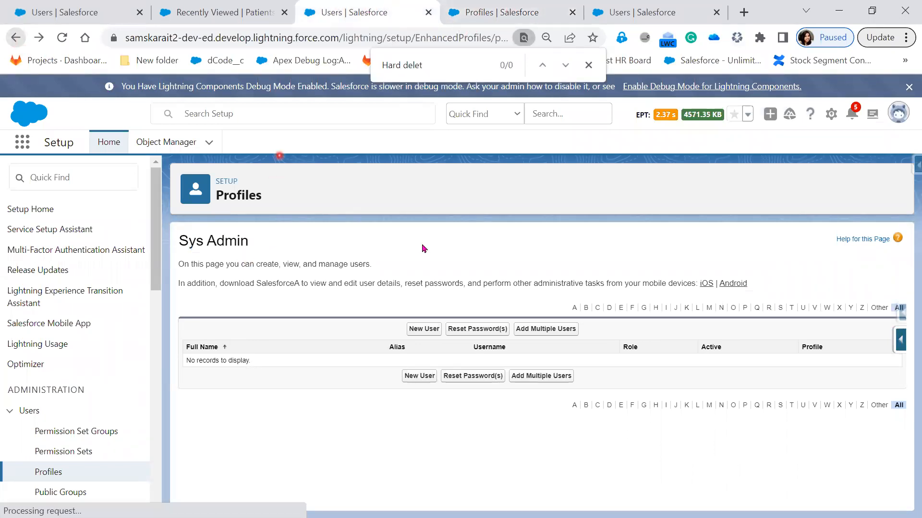
left_click(42, 473)
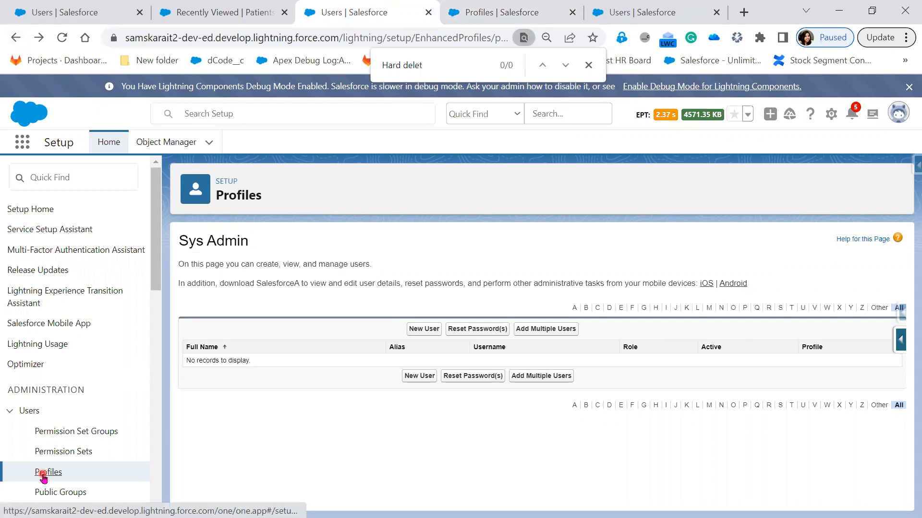
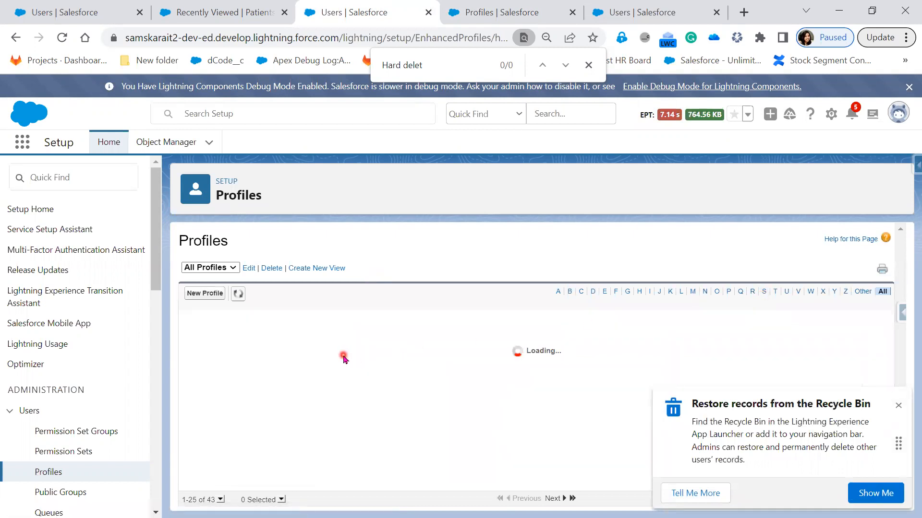
- Open the Sys Admin profile and locate its Bulk API Hard Delete permission
left_click(260, 422)
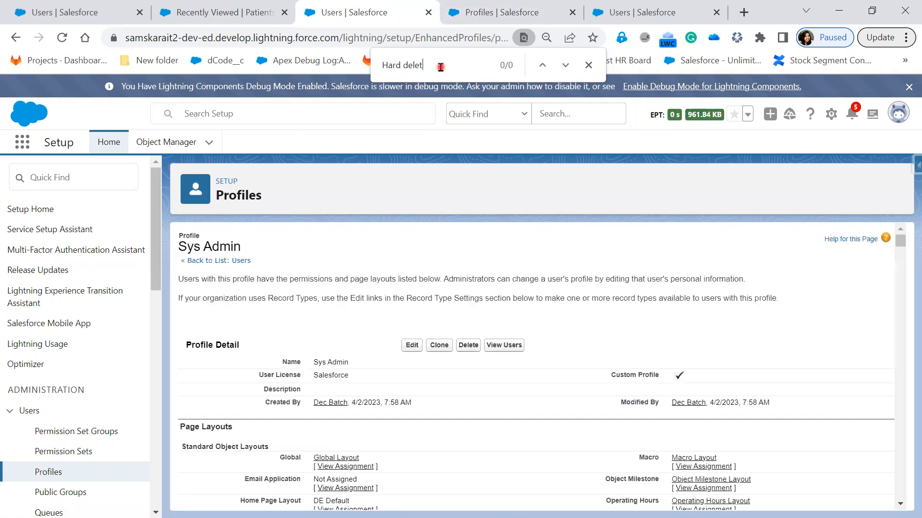
key("Return")
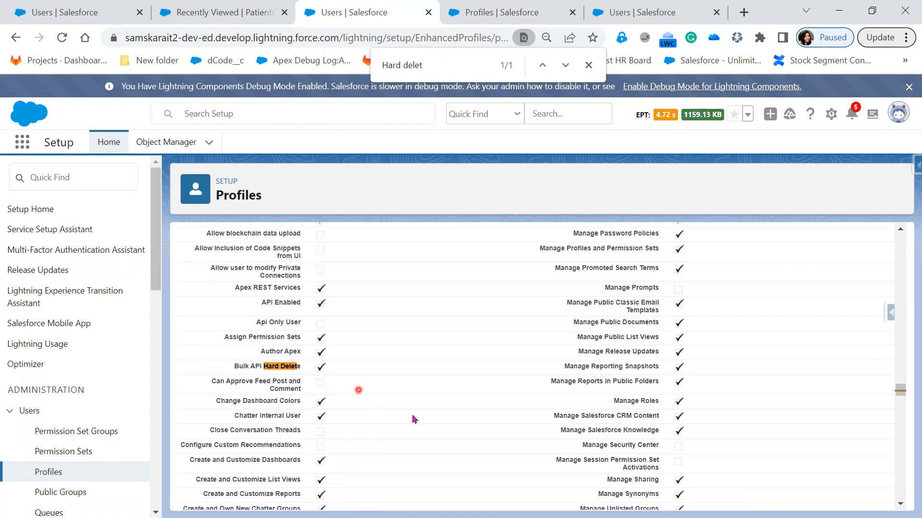
scroll(432, 432, "up", 20)
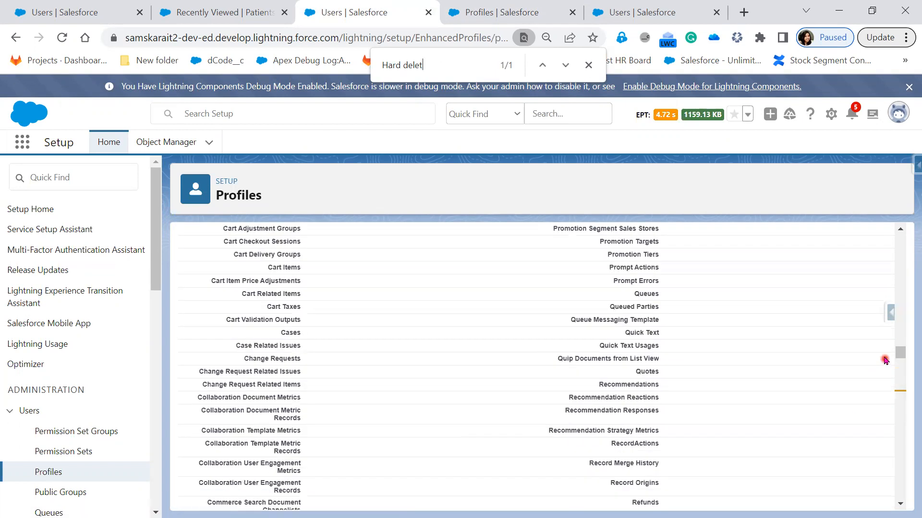
left_click_drag(899, 353, 899, 240)
- List the Sys Admin profile's two users, then return to the user edit and Patients tabs
left_click(497, 355)
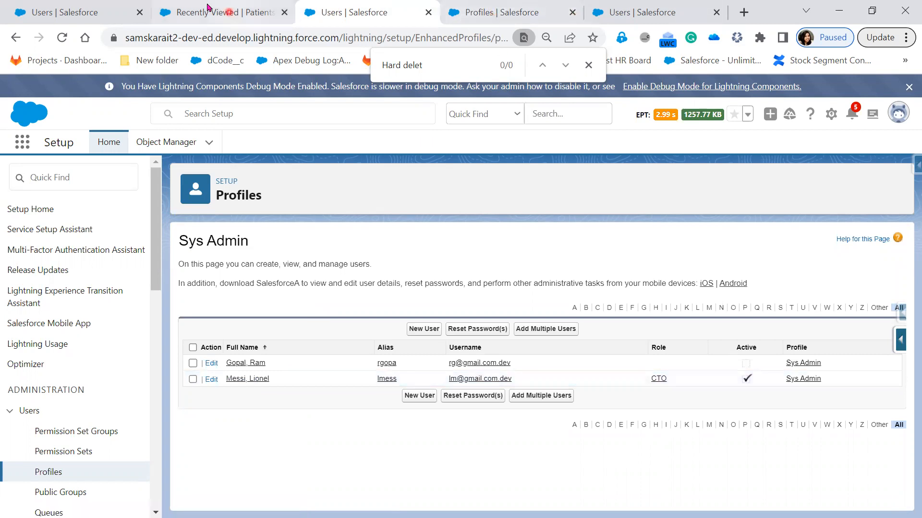
left_click(92, 14)
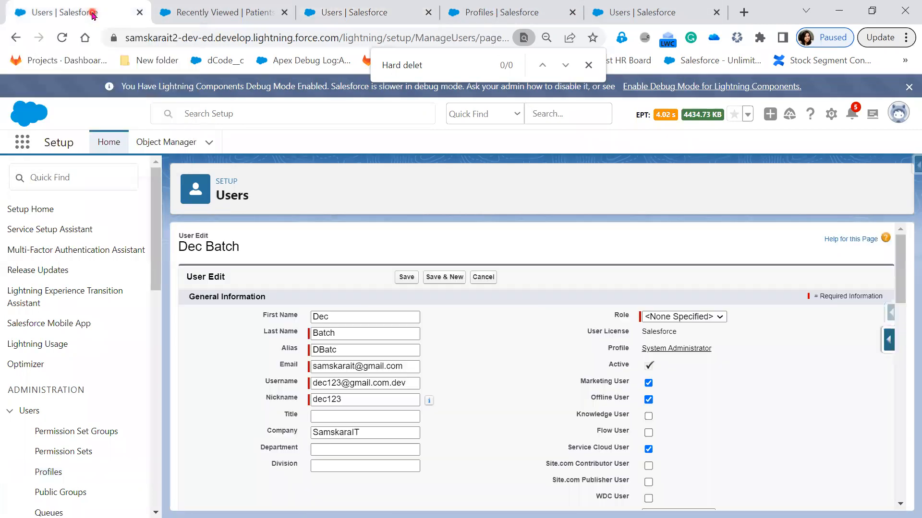
left_click(222, 16)
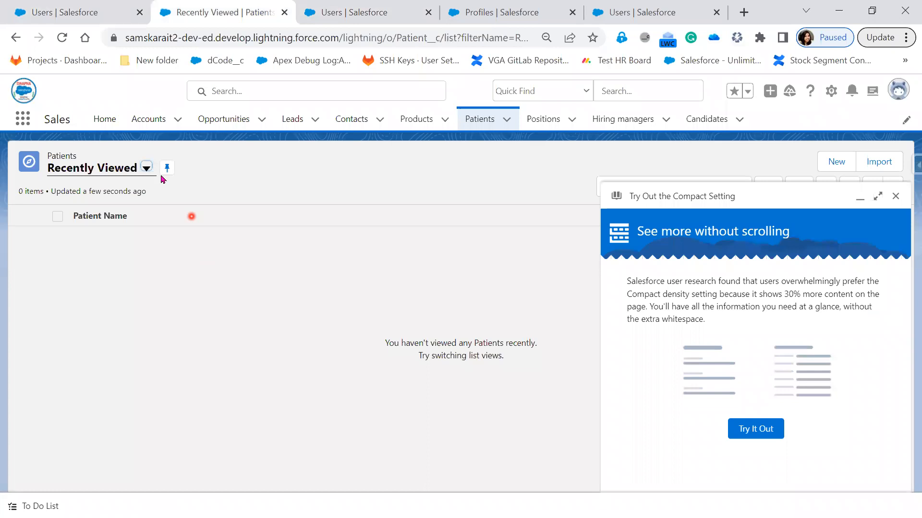
- Show all five patients in the All Patients view, then open Data Loader's Settings dialog
left_click(146, 167)
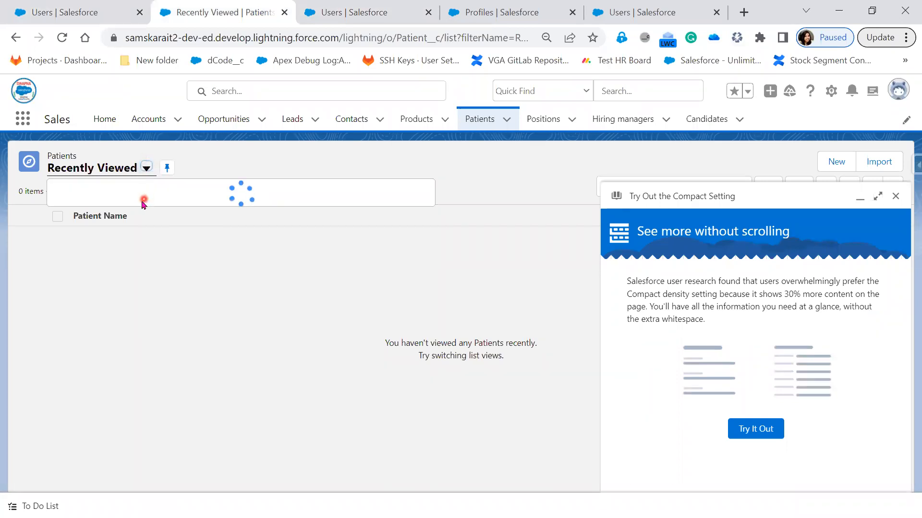
left_click(114, 213)
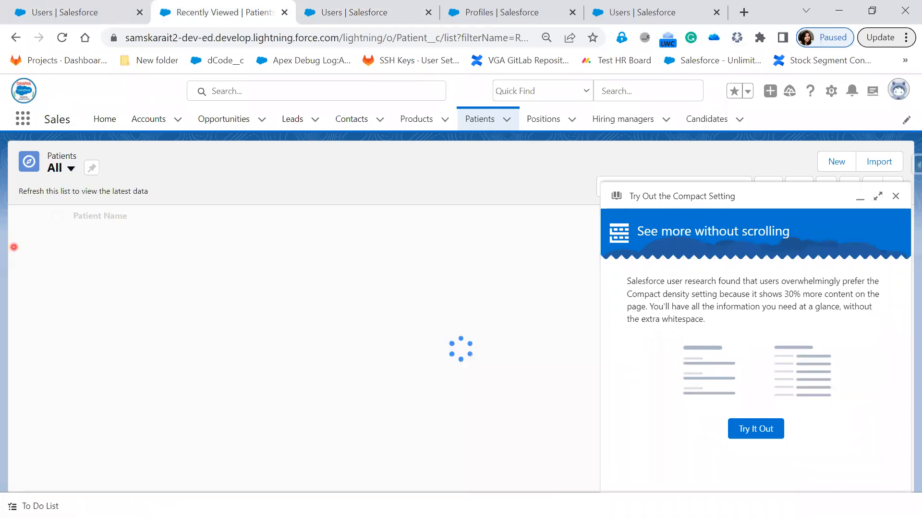
key("alt+Tab")
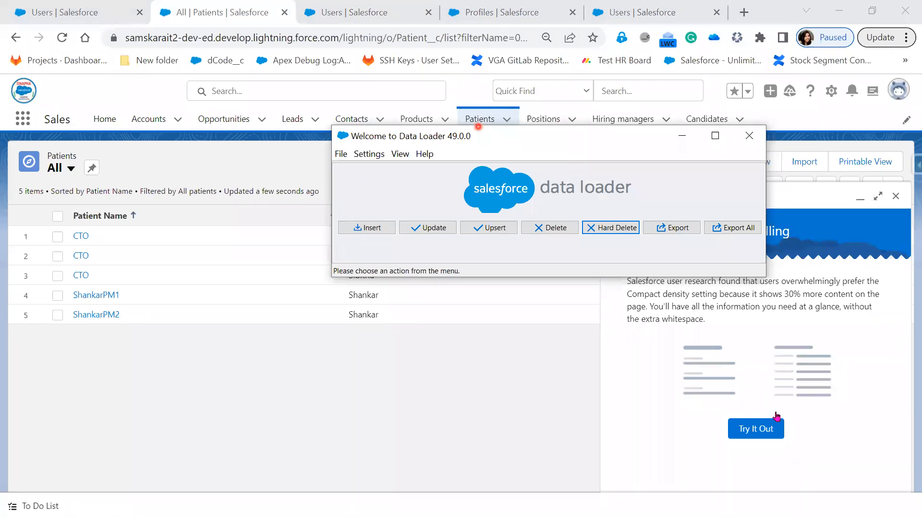
left_click(343, 155)
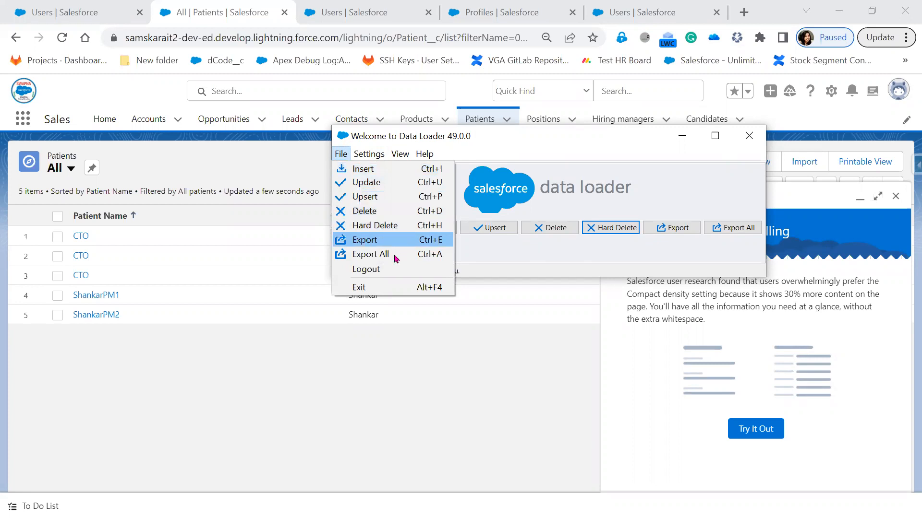
left_click(553, 259)
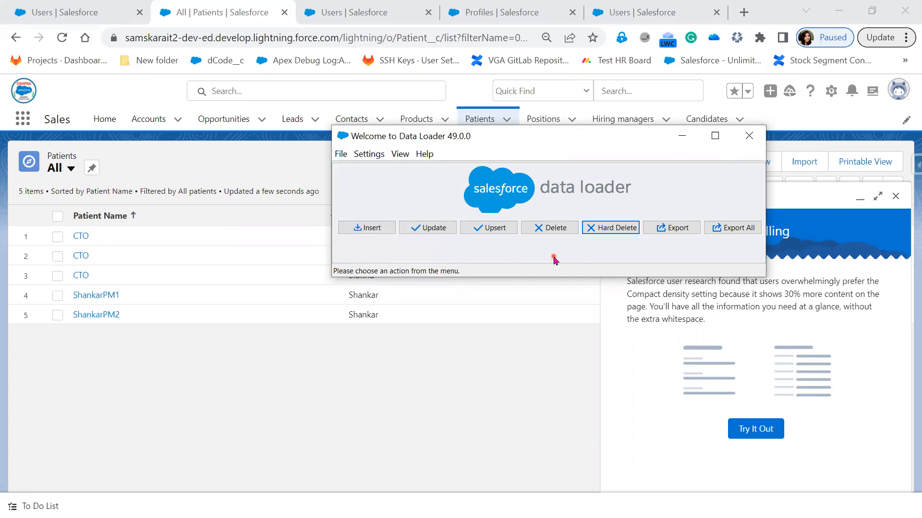
left_click(365, 156)
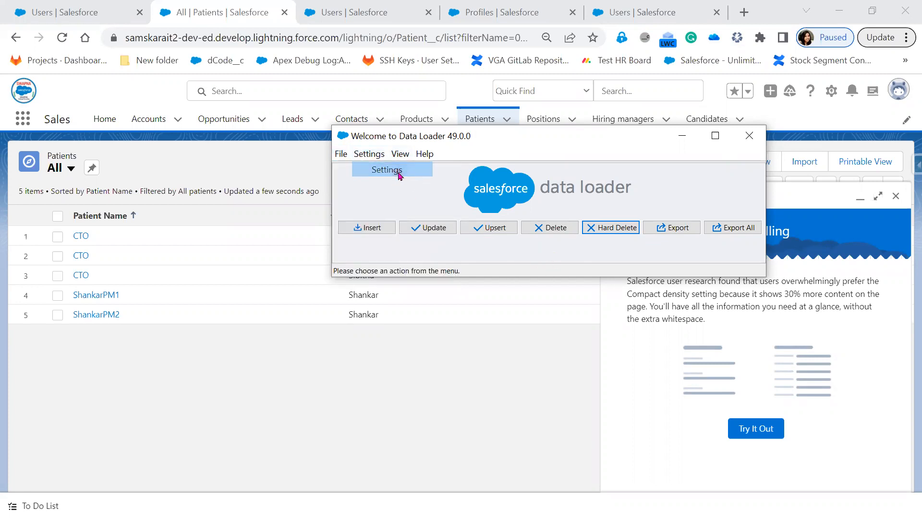
left_click(379, 169)
left_click(319, 149)
left_click(338, 134)
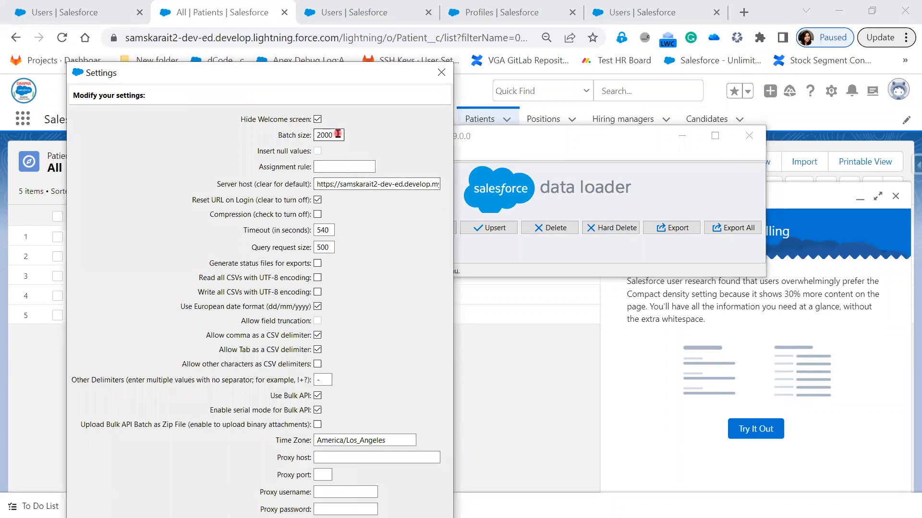
- Confirm the Data Loader batch size is 2000 and close Settings, keeping serial Bulk API mode
double_click(338, 135)
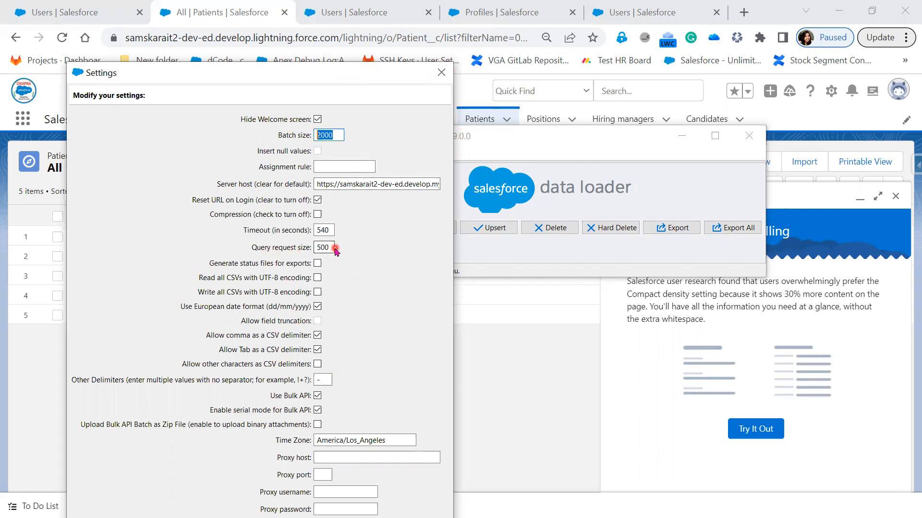
left_click(446, 72)
left_click(401, 154)
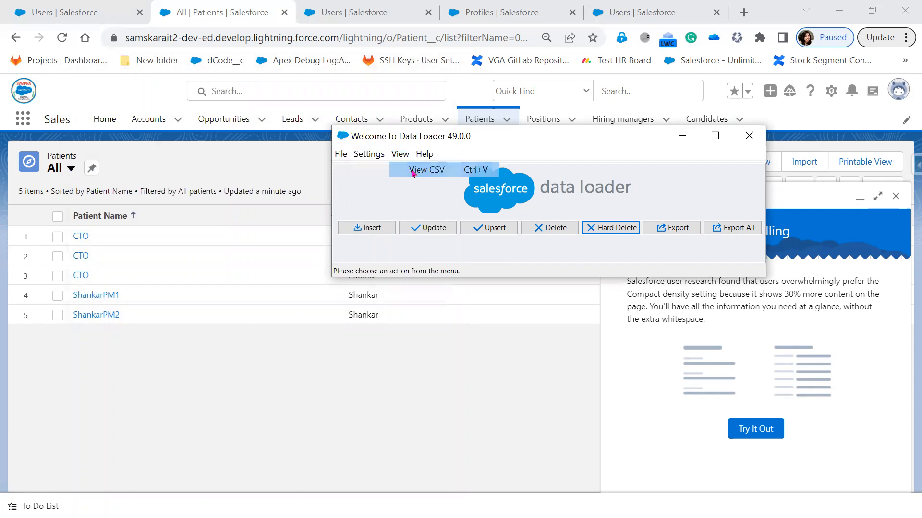
left_click(412, 171)
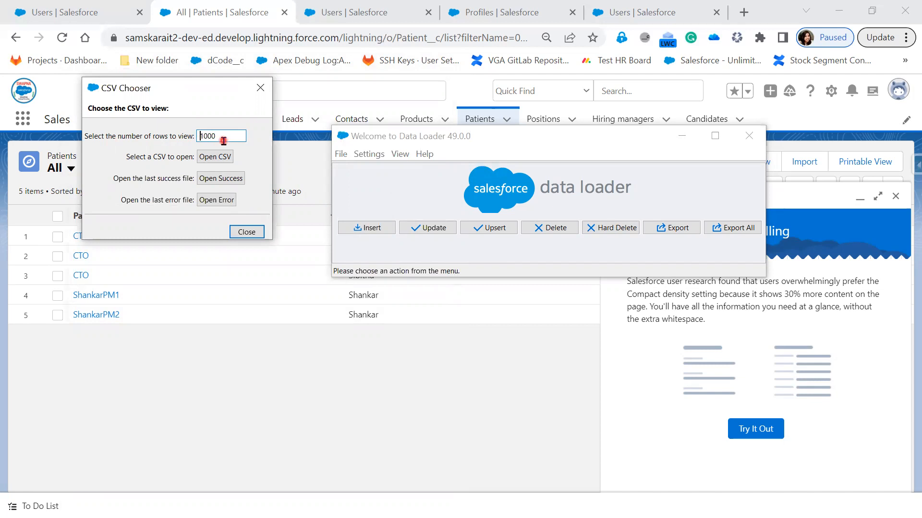
- Preview insert_p's three rows of BRANCH__C and NAME values in the CSV viewer, then close it
left_click(222, 158)
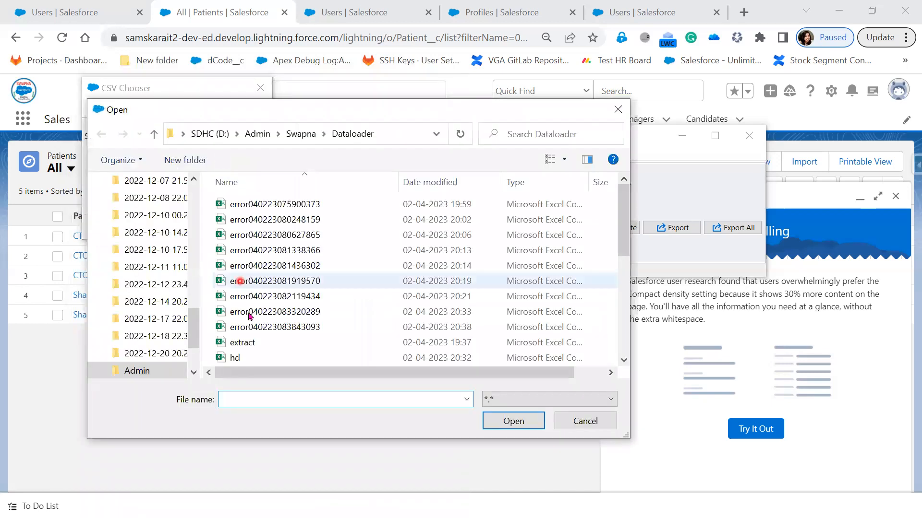
scroll(271, 316, "down", 1)
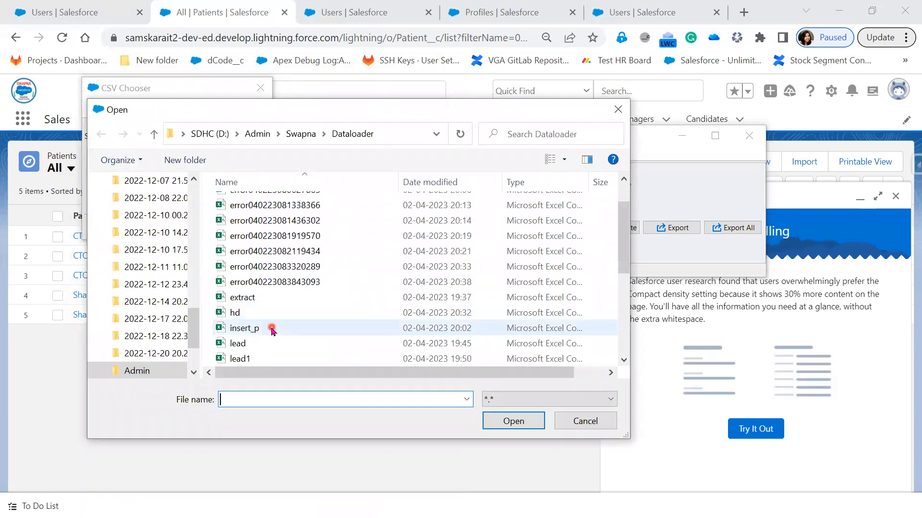
left_click(272, 329)
left_click(513, 420)
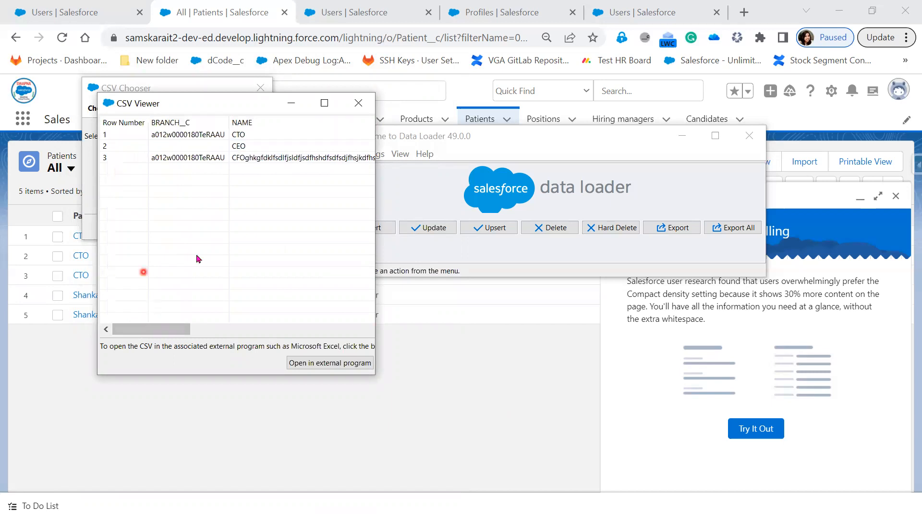
left_click(358, 103)
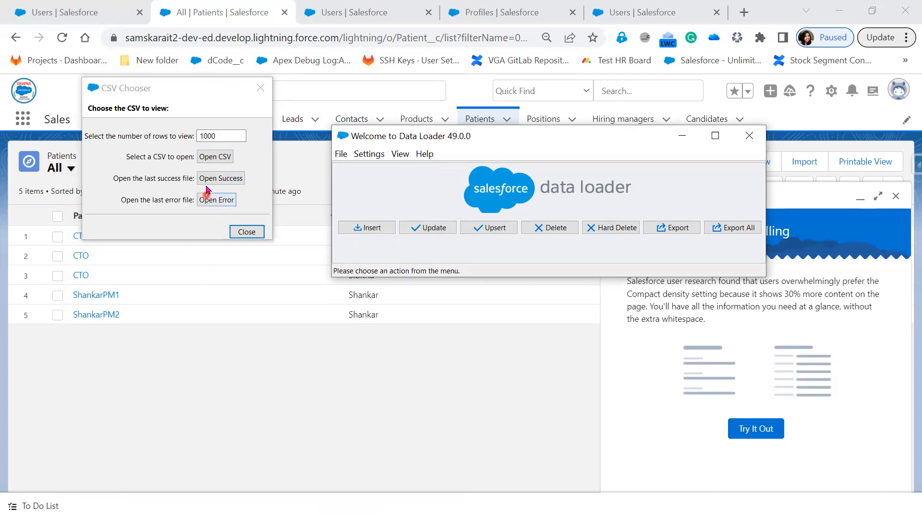
left_click(252, 88)
left_click(424, 154)
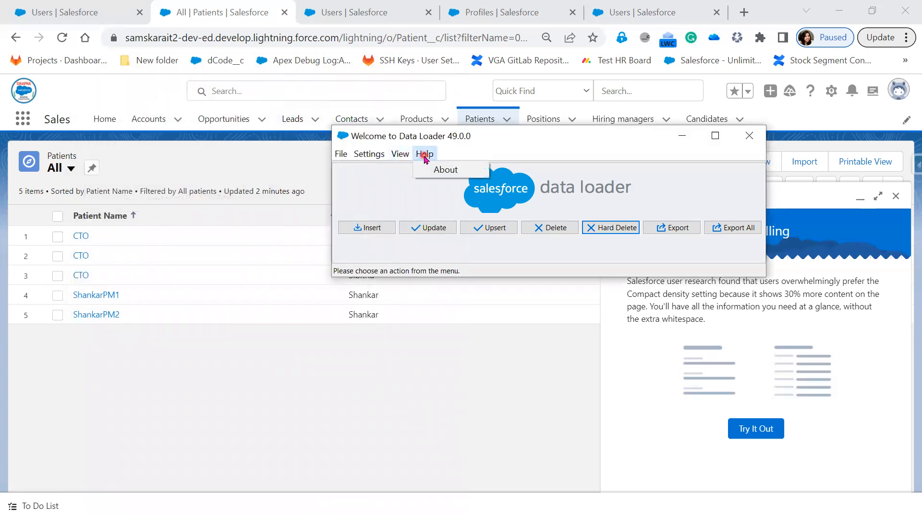
- Read Data Loader's About window, select its copyright line, and close it
left_click(446, 171)
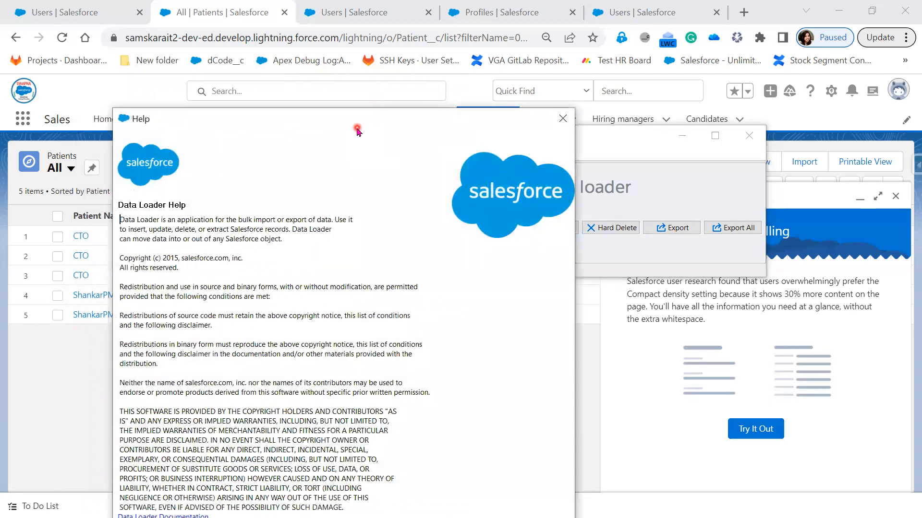
left_click_drag(357, 125, 665, 20)
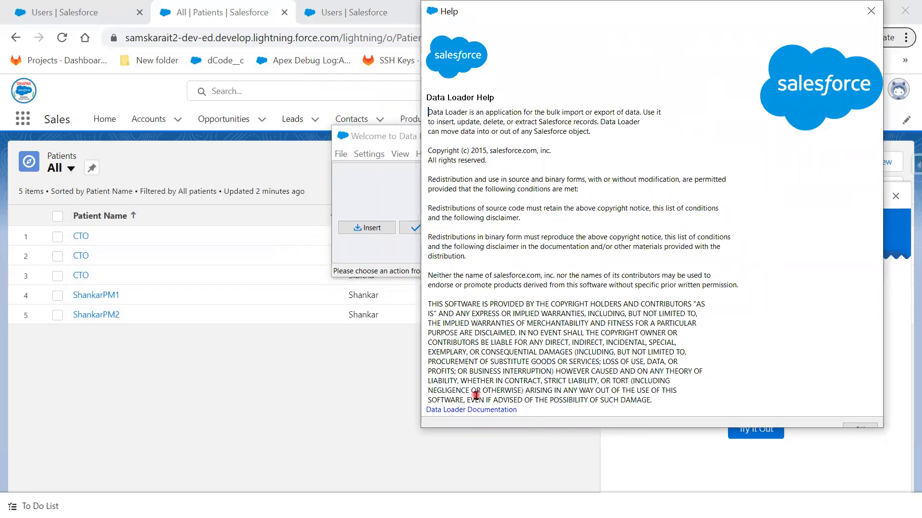
left_click(567, 150)
left_click_drag(567, 150, 421, 146)
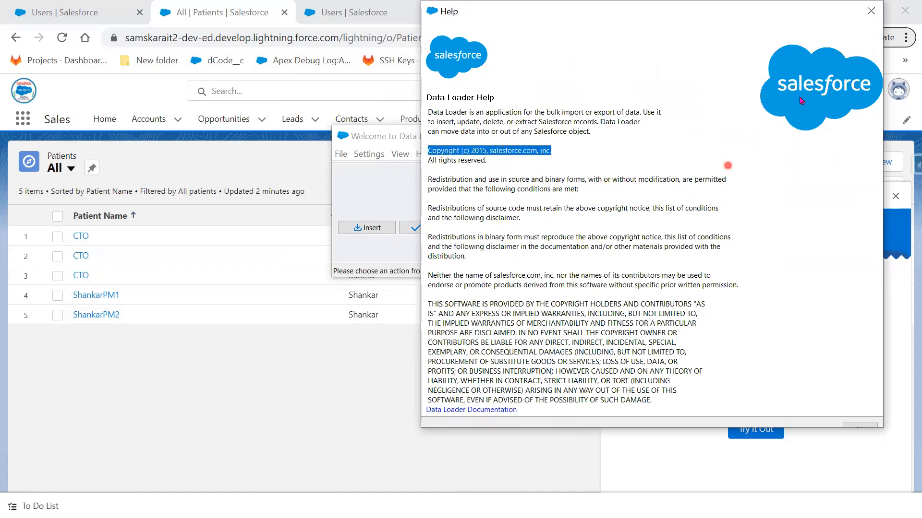
left_click(869, 11)
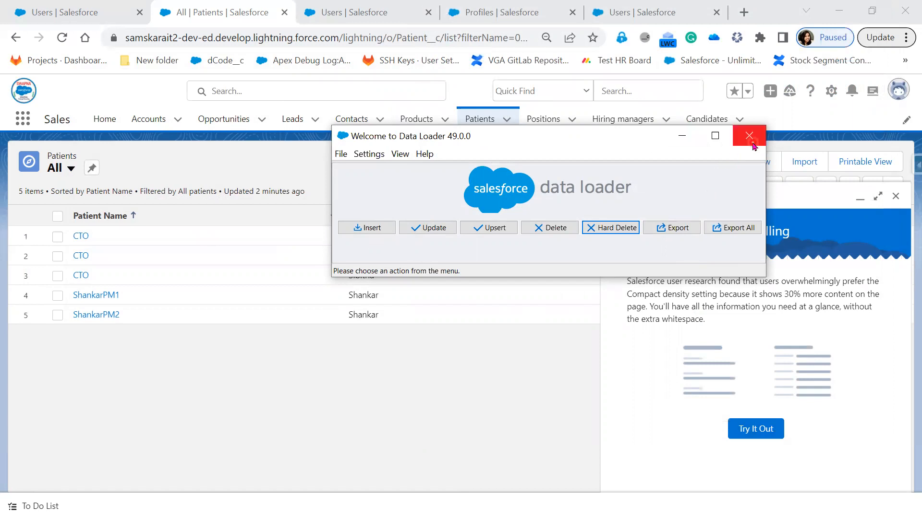
left_click(9, 228)
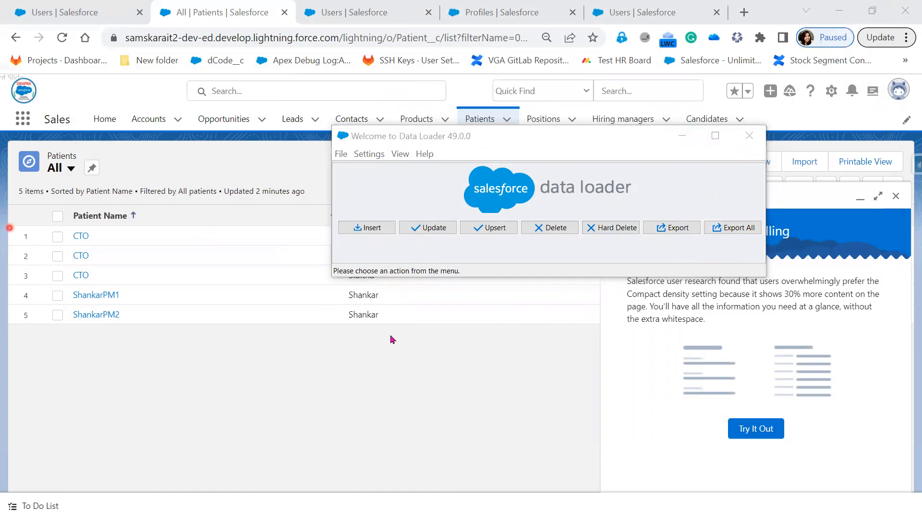
key("alt+Tab")
- Show the final Home Work - Trailhead slide, open its first Trailhead link, then minimise the slide show
left_click(427, 381)
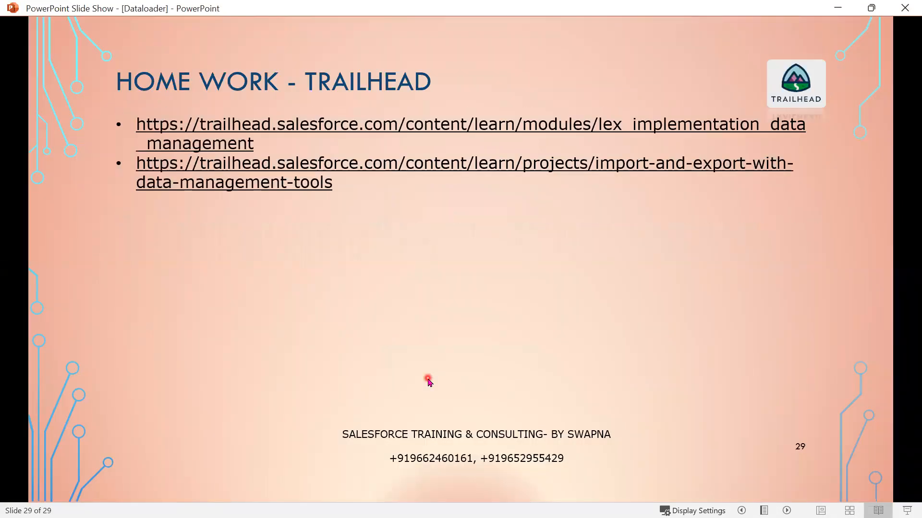
left_click(313, 127)
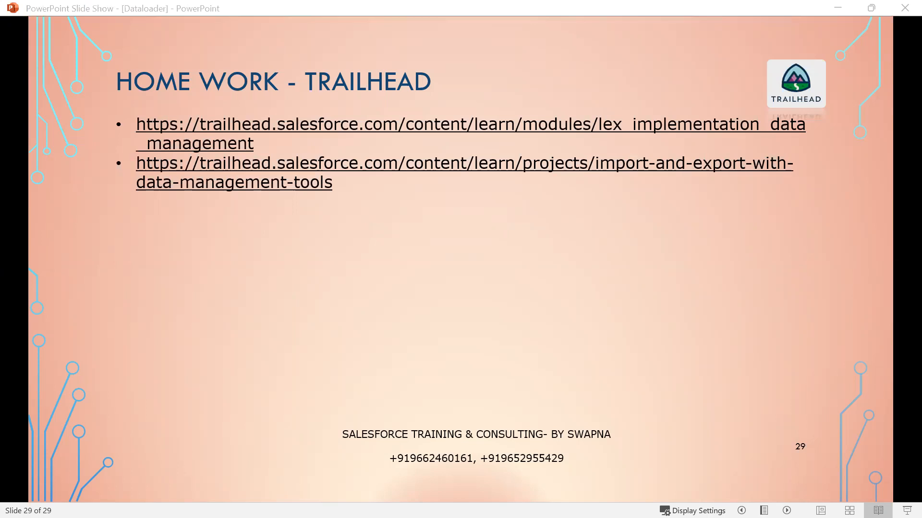
left_click(407, 177)
left_click(835, 11)
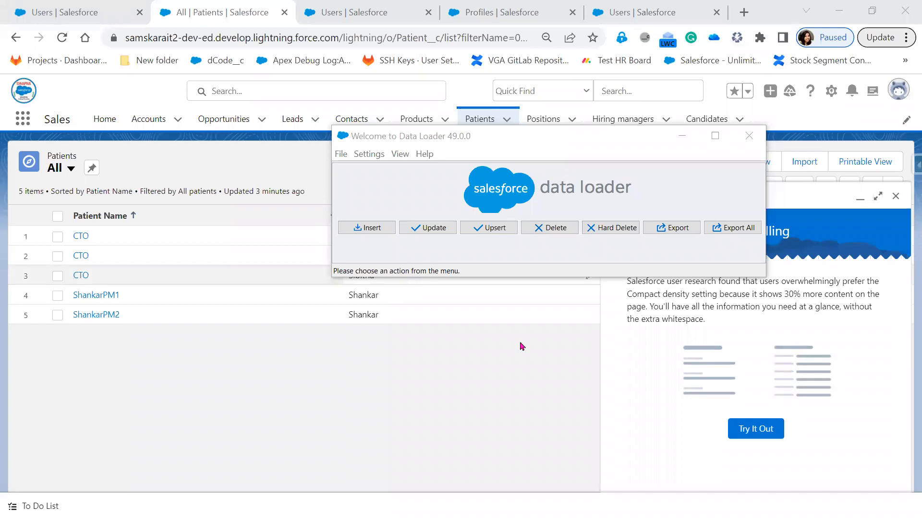
- Start adding new Patients records via Import, choosing CSV as the data source
left_click(802, 201)
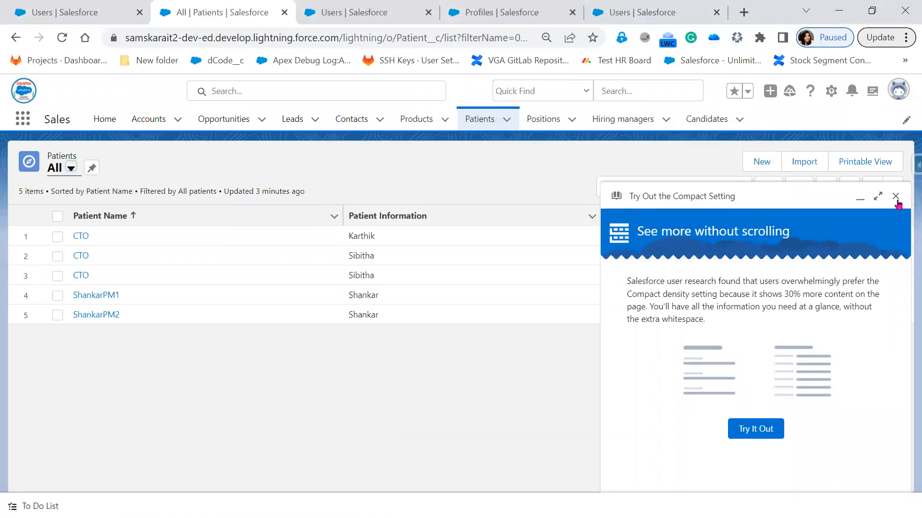
left_click(769, 164)
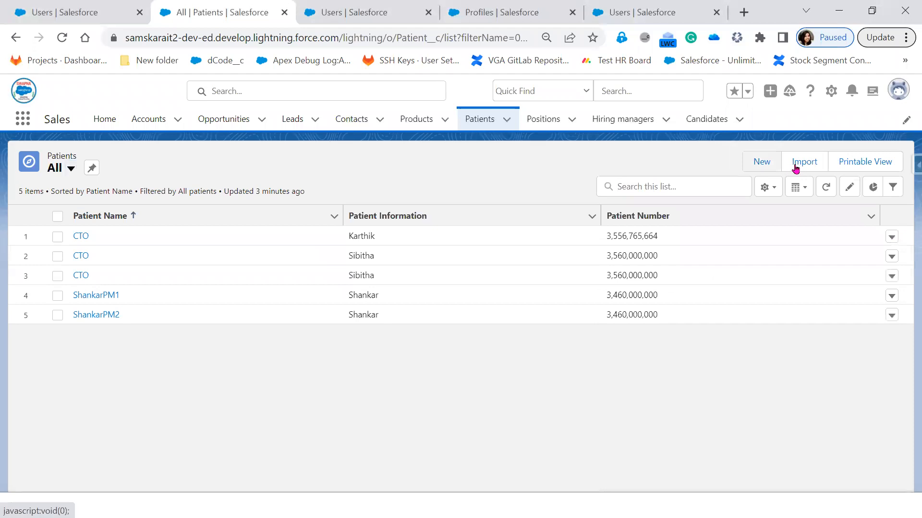
left_click(796, 165)
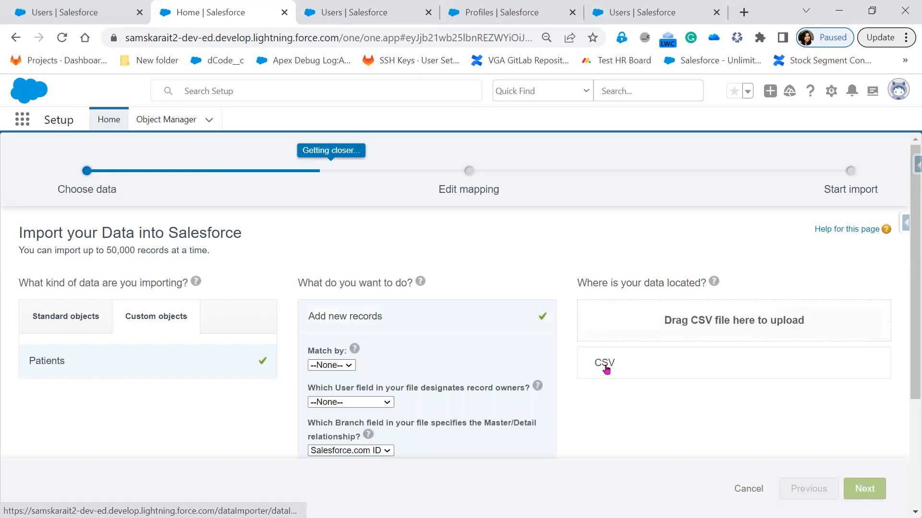
left_click(606, 369)
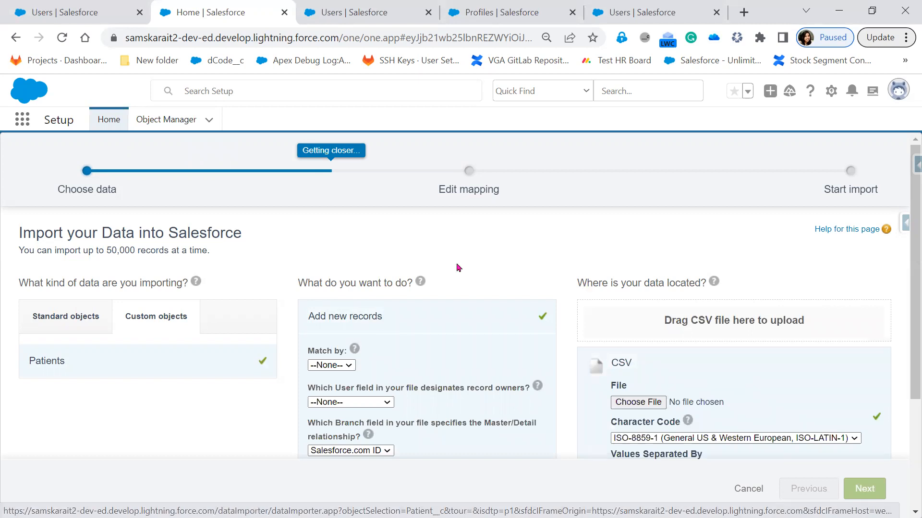
scroll(410, 264, "down", 2)
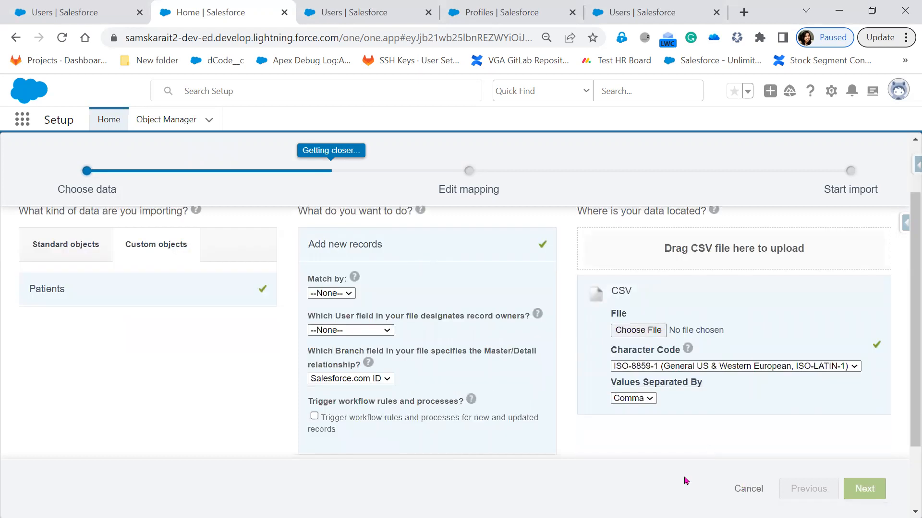
left_click(747, 489)
left_click(519, 292)
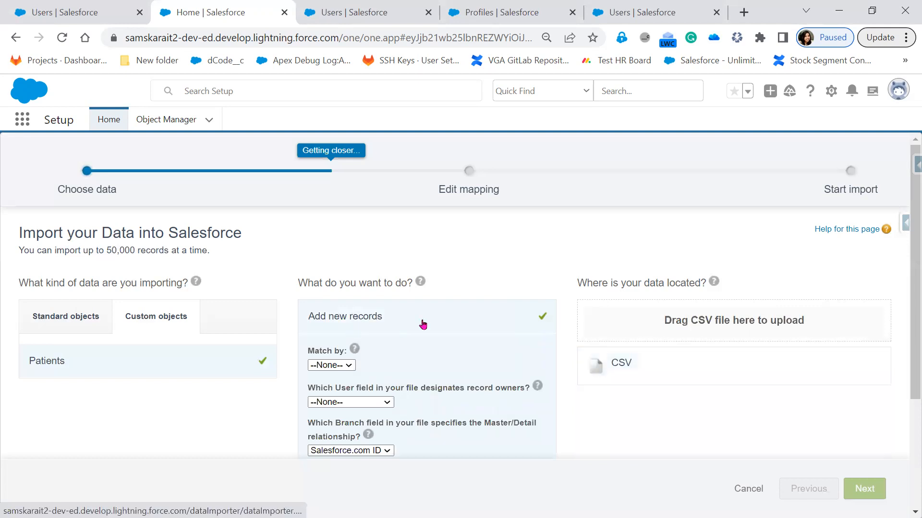
scroll(423, 325, "down", 1)
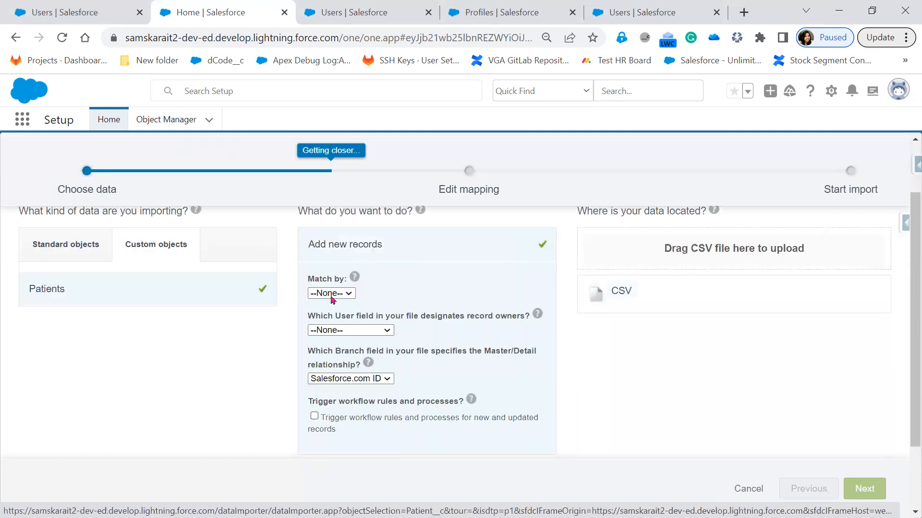
left_click(348, 294)
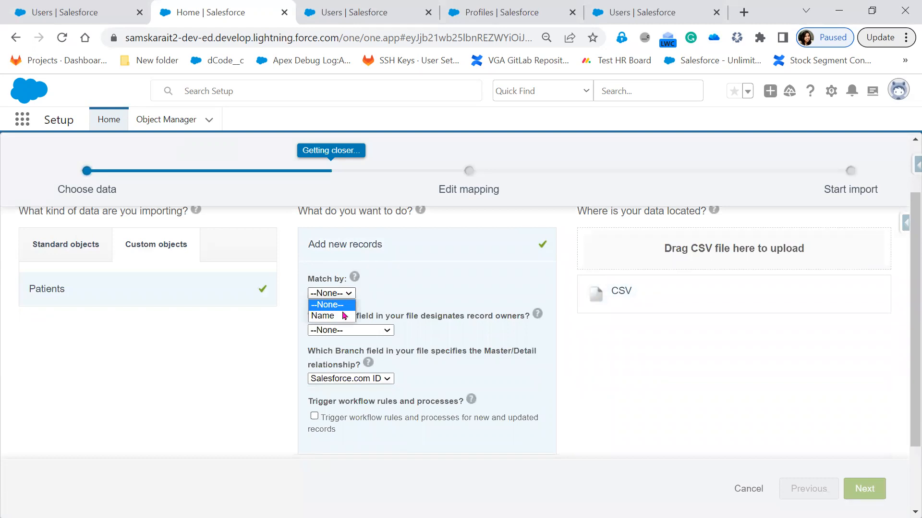
left_click(427, 285)
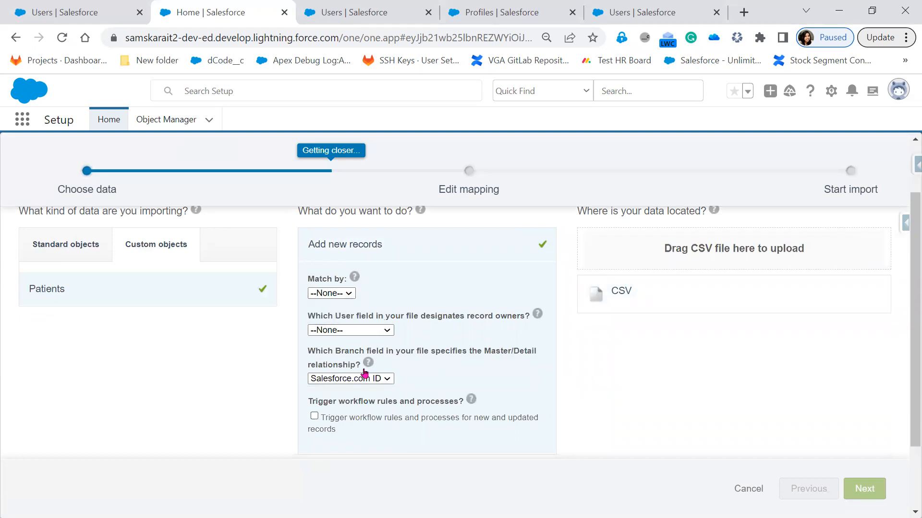
left_click(620, 292)
- Attach insert_p.csv from the Dataloader folder on the D: drive as the import file
scroll(718, 363, "down", 3)
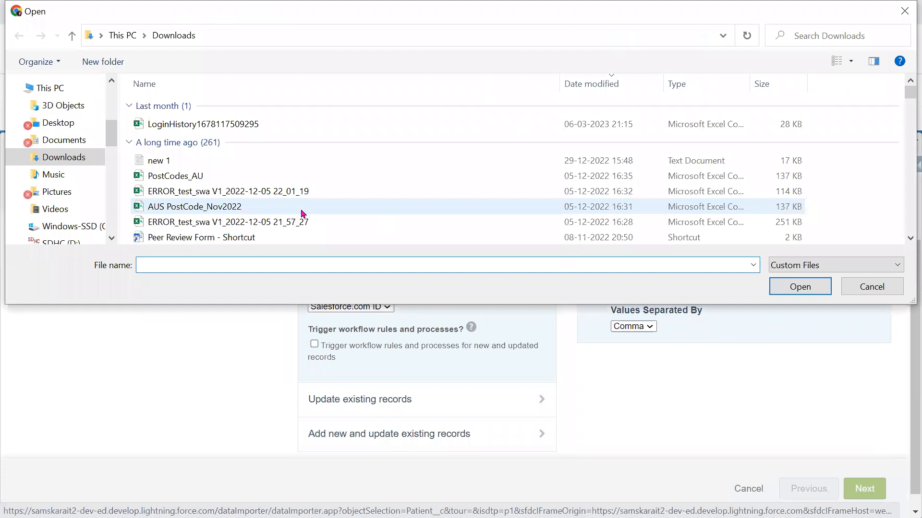
scroll(303, 213, "down", 1)
scroll(80, 213, "down", 2)
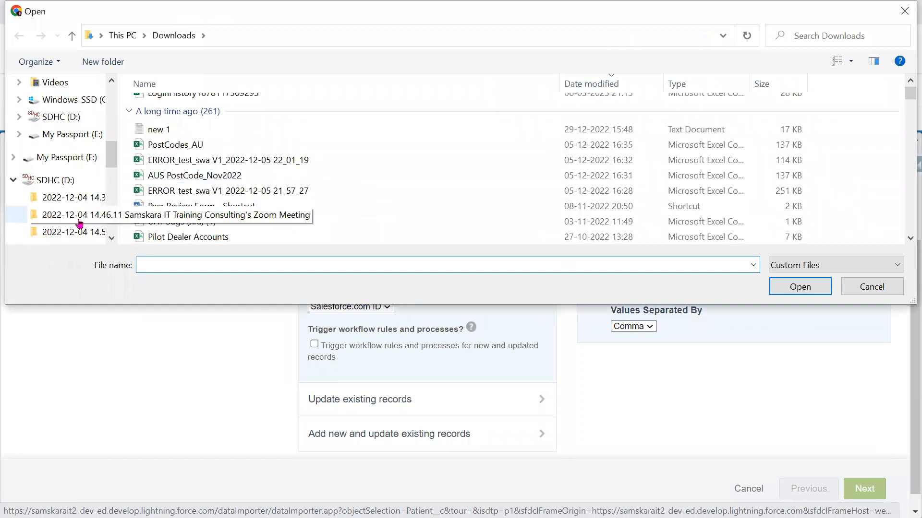
scroll(79, 222, "down", 2)
scroll(80, 223, "down", 3)
left_click(62, 187)
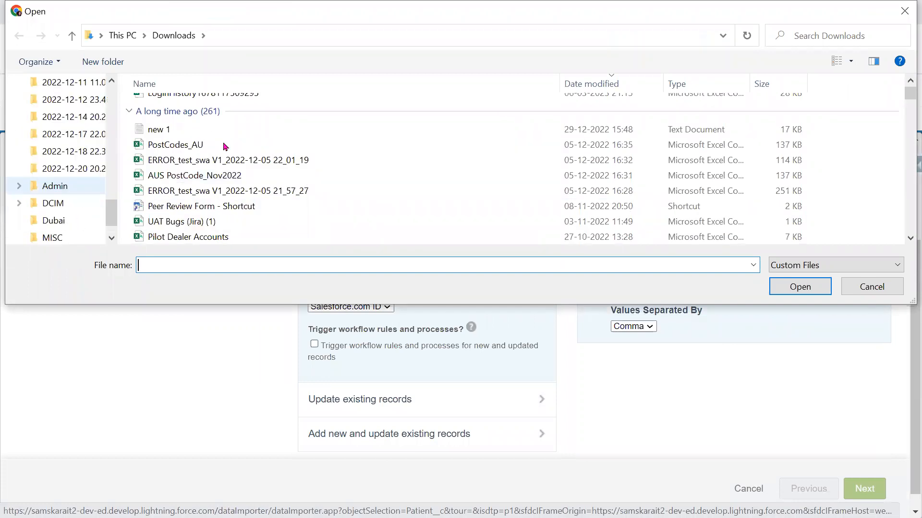
double_click(201, 122)
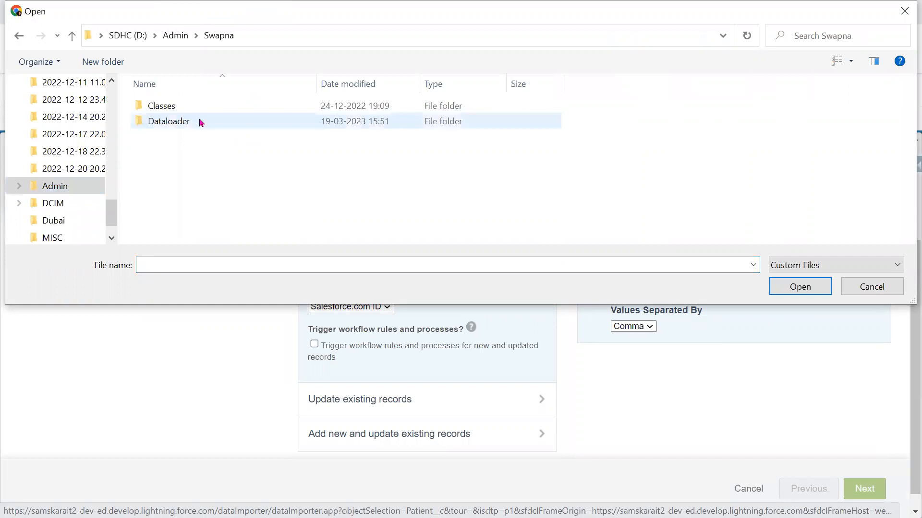
double_click(202, 122)
scroll(202, 192, "down", 2)
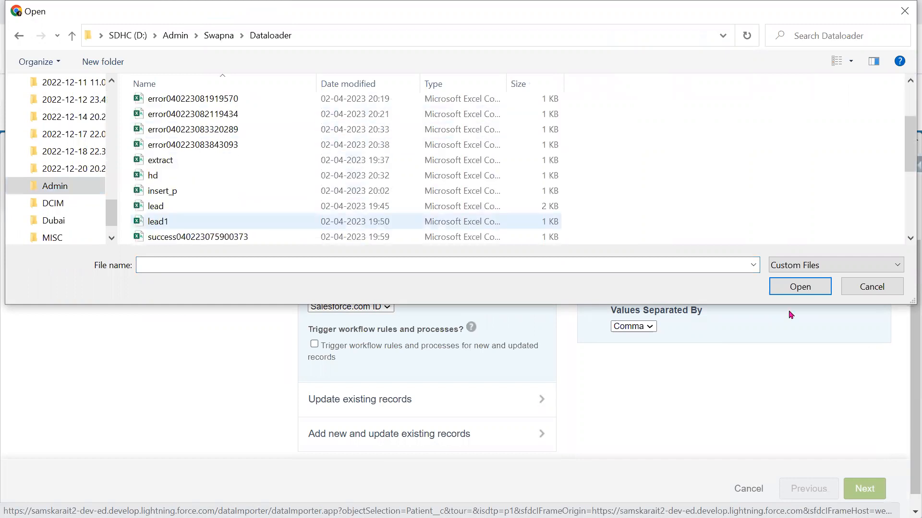
left_click(800, 287)
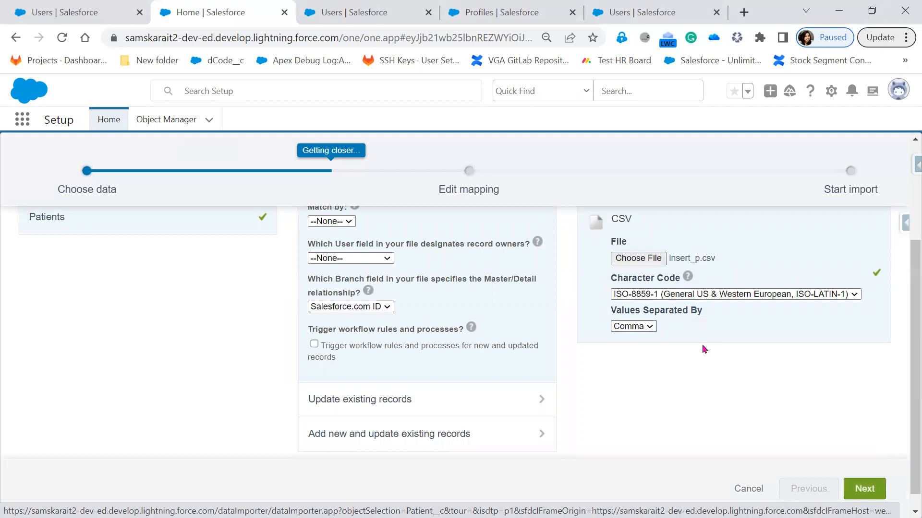
left_click(875, 493)
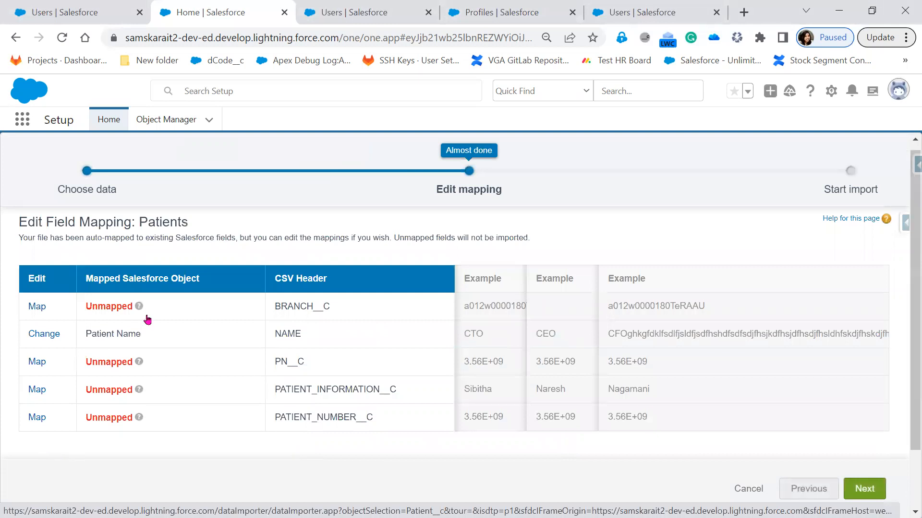
- Map the BRANCH__C column to the Branch field
mouse_move(139, 307)
double_click(105, 306)
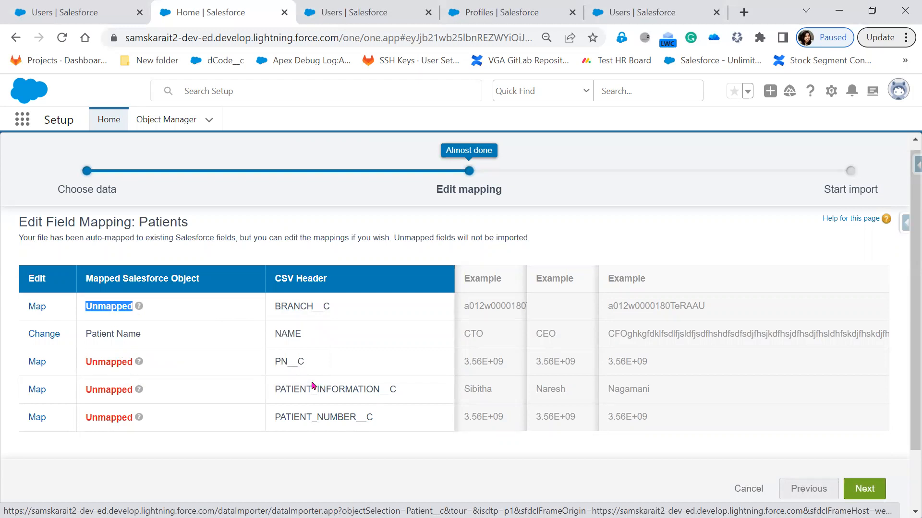
left_click(117, 390)
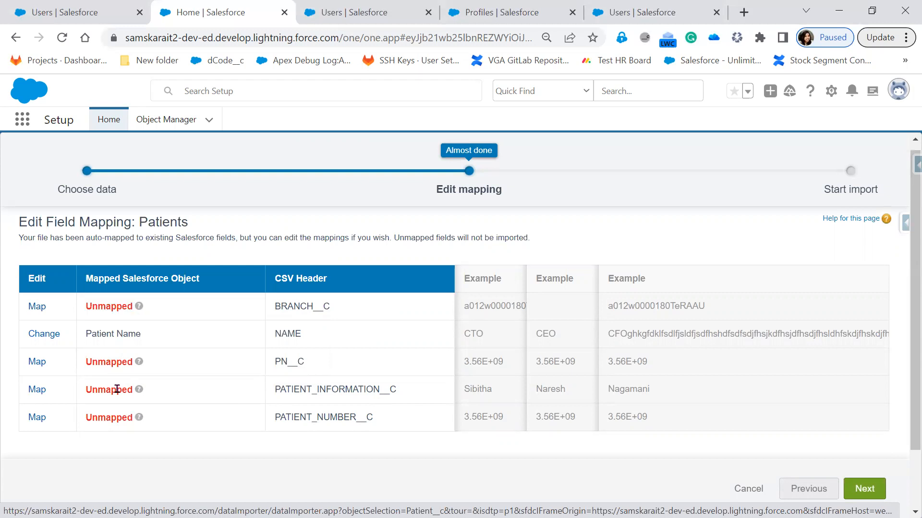
double_click(116, 389)
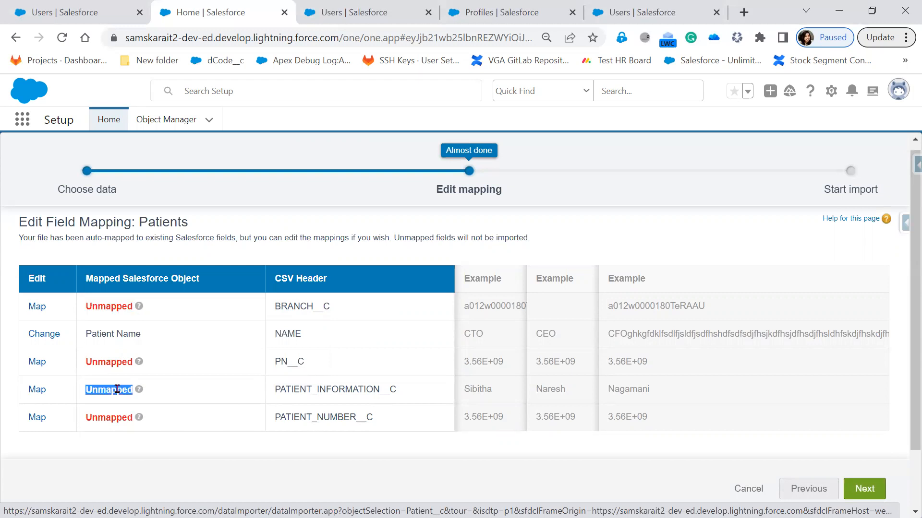
left_click(40, 310)
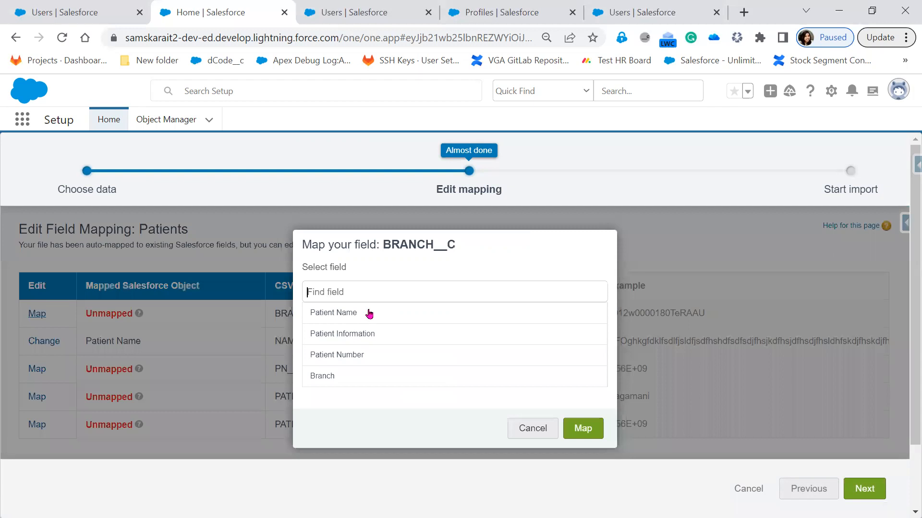
left_click(349, 376)
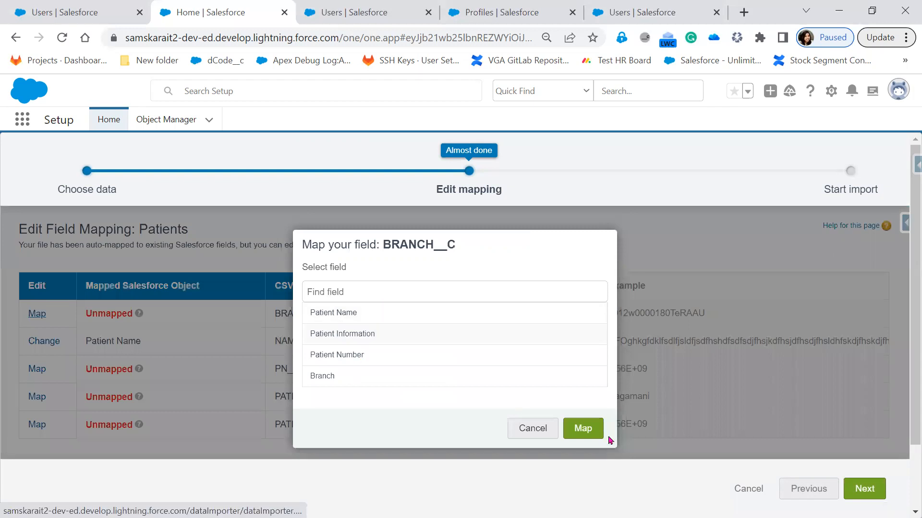
left_click(583, 431)
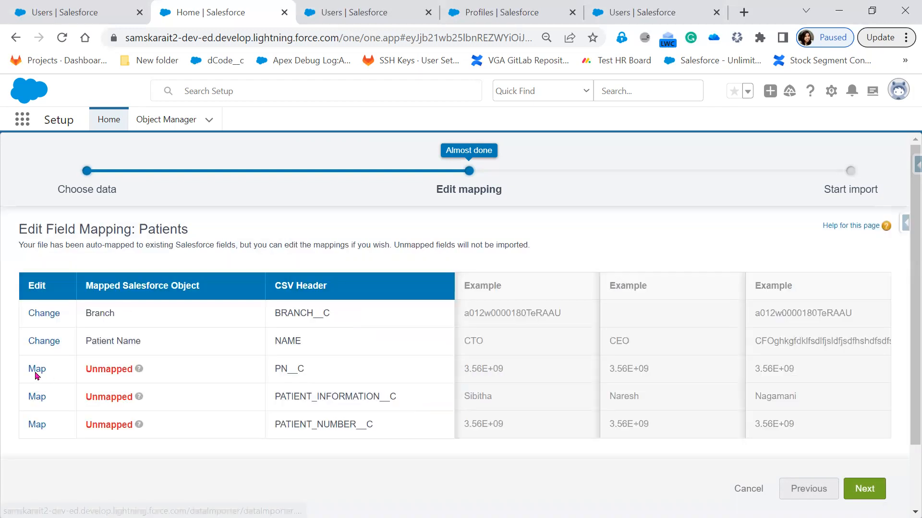
- Map PATIENT_INFORMATION__C and PATIENT_NUMBER__C to their fields, leave PN__C unmapped, and start importing
left_click(32, 397)
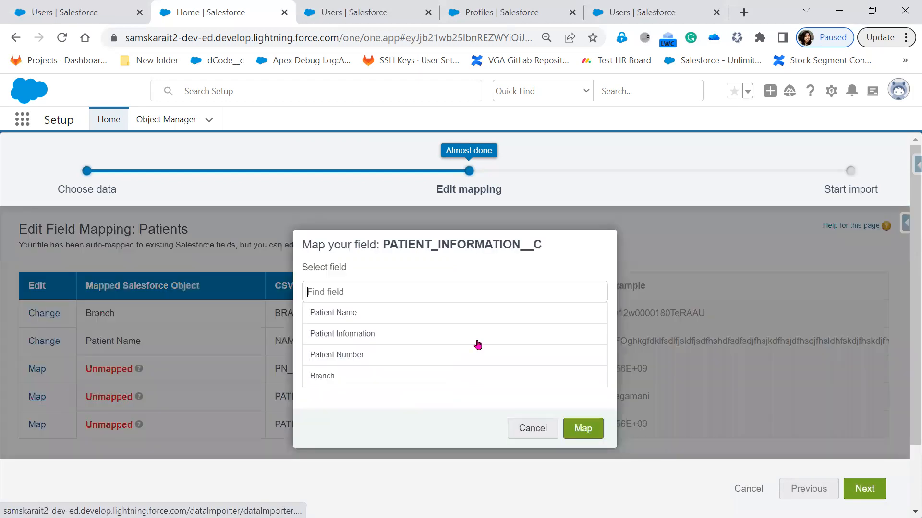
left_click(583, 429)
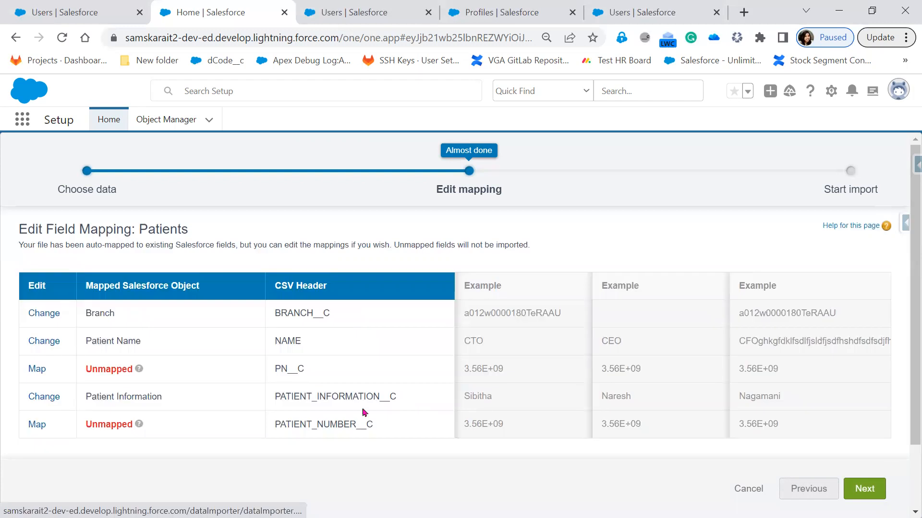
left_click(34, 425)
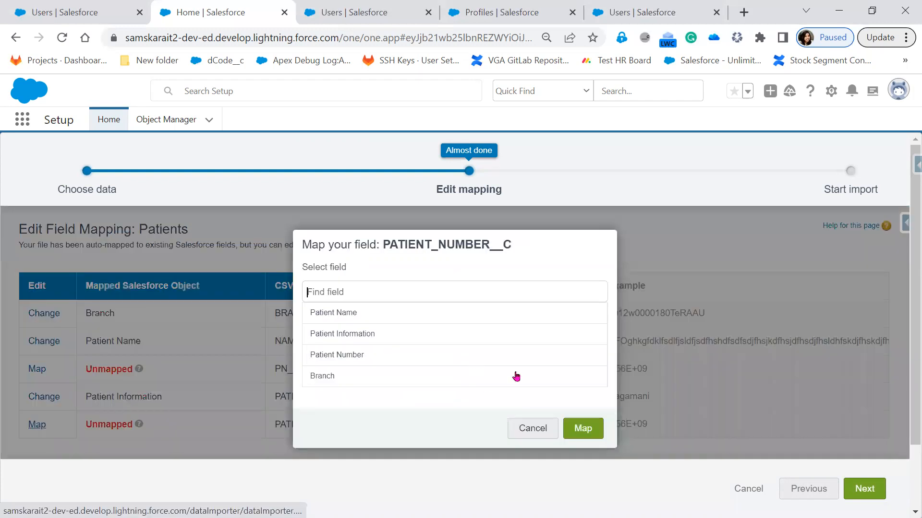
left_click(583, 431)
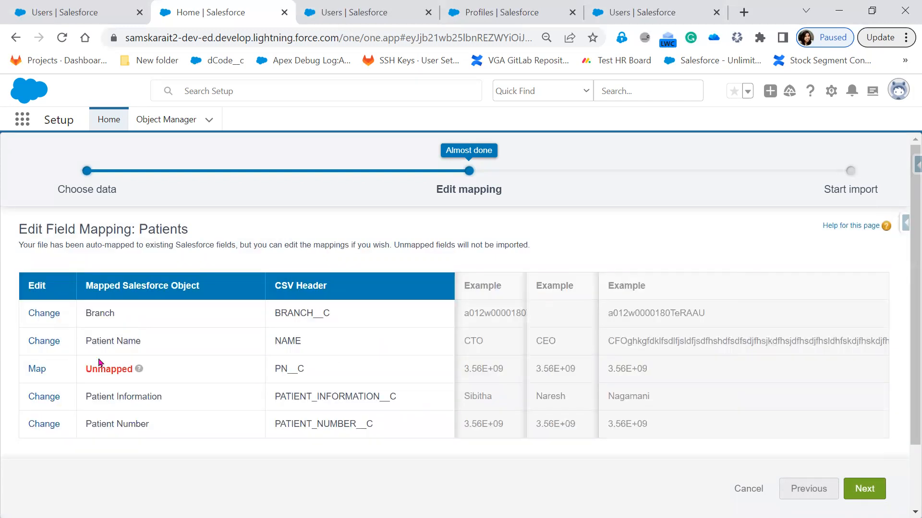
left_click(37, 370)
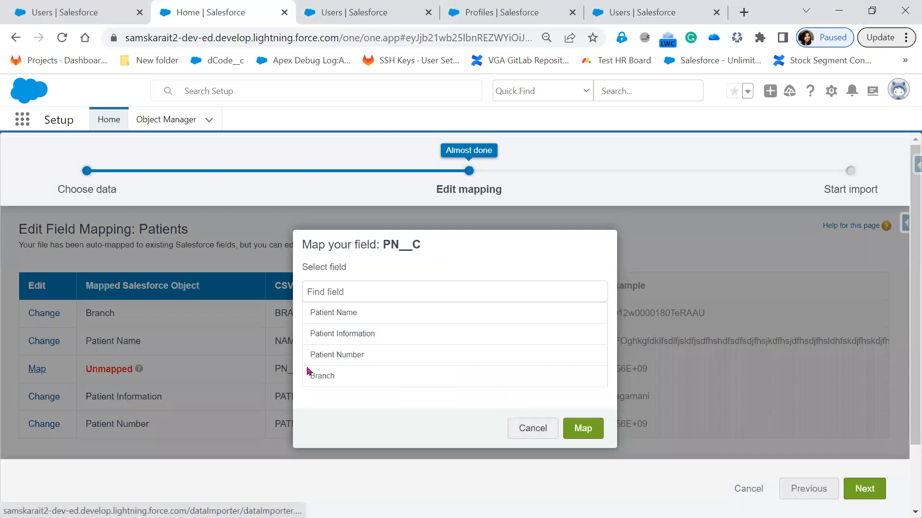
key("Escape")
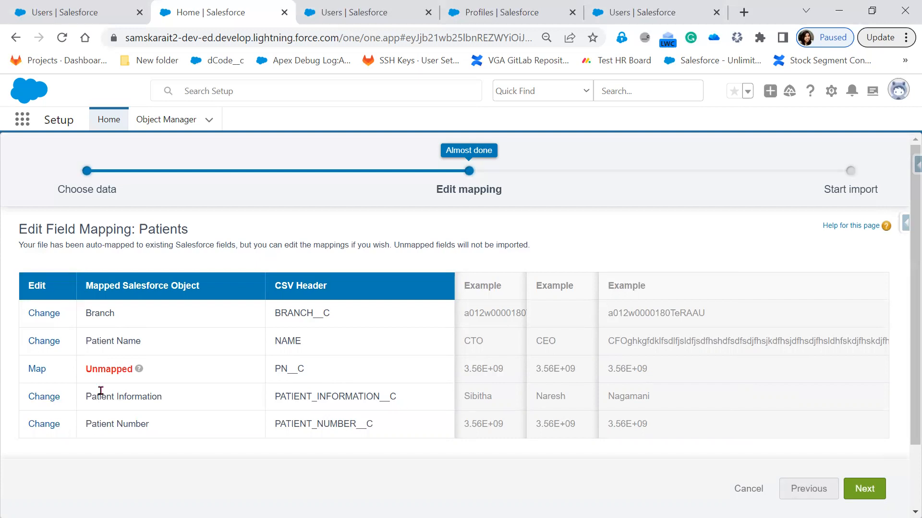
left_click(41, 369)
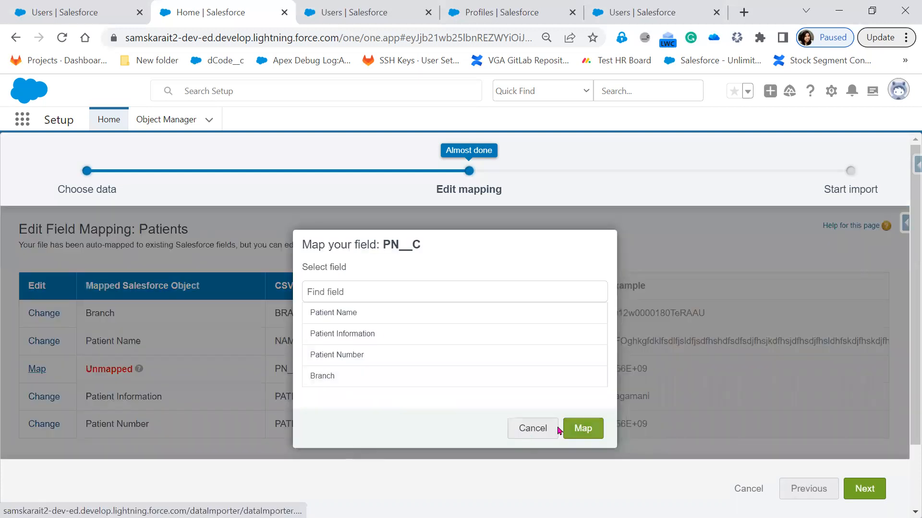
left_click(557, 429)
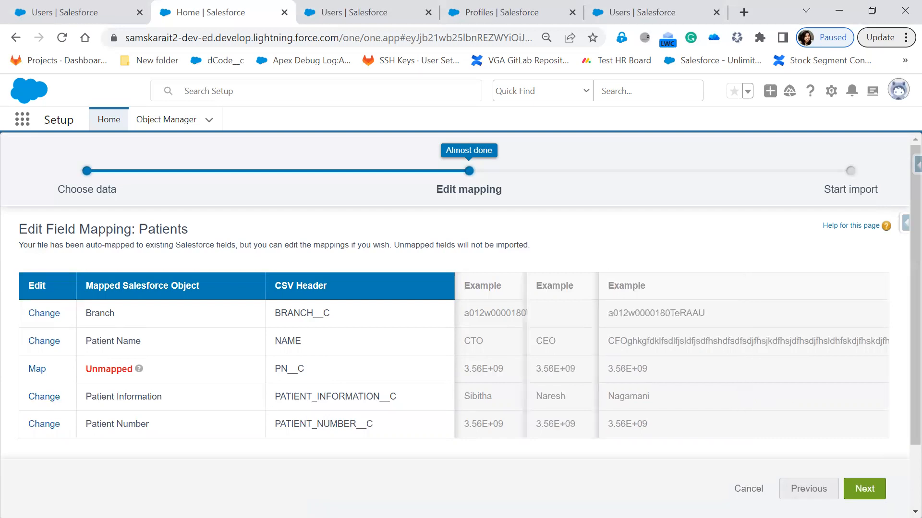
left_click(858, 492)
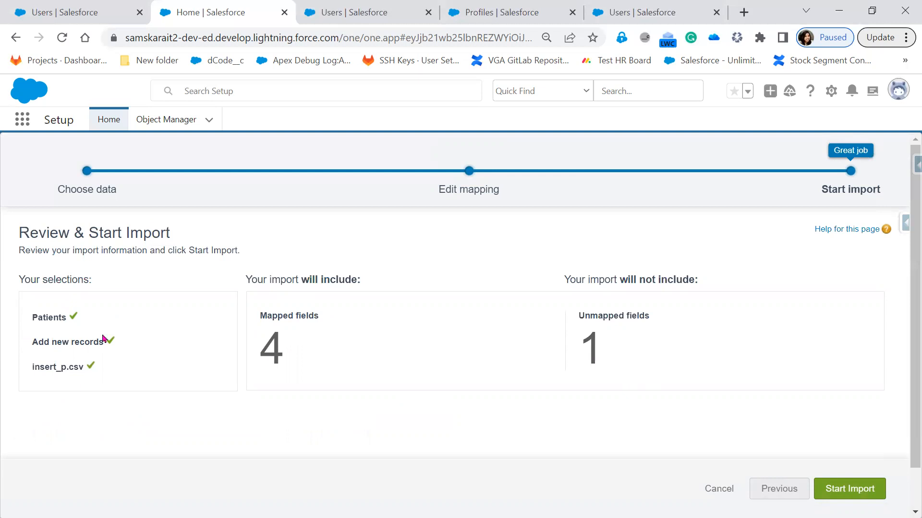
left_click(855, 498)
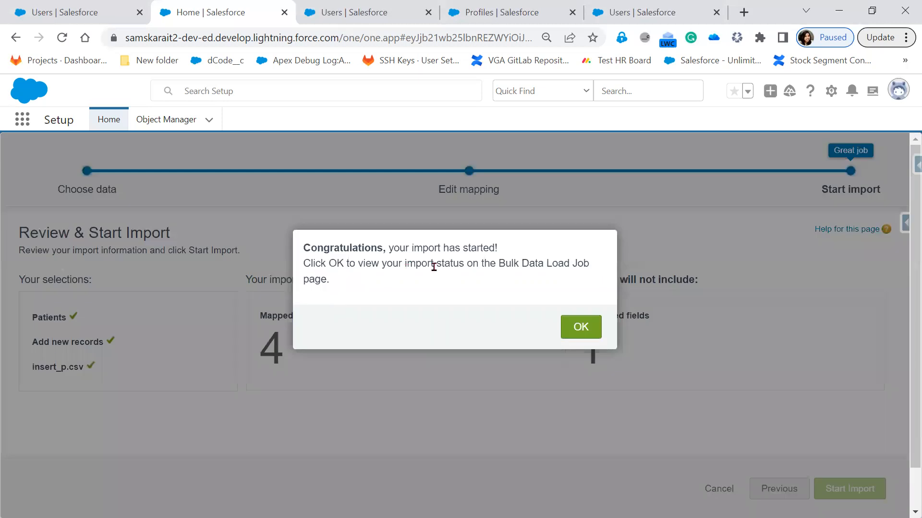
- View the closed Patient insert job status: 3 records processed, 2 failed
left_click(594, 330)
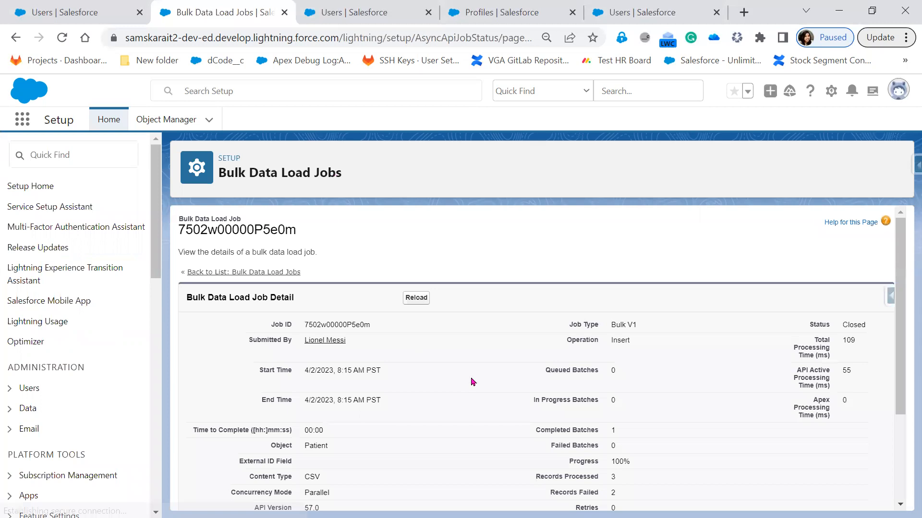
- Review the Closed Patient job (1 batch, 3 processed, 2 failed) and download request.csv
scroll(473, 382, "down", 2)
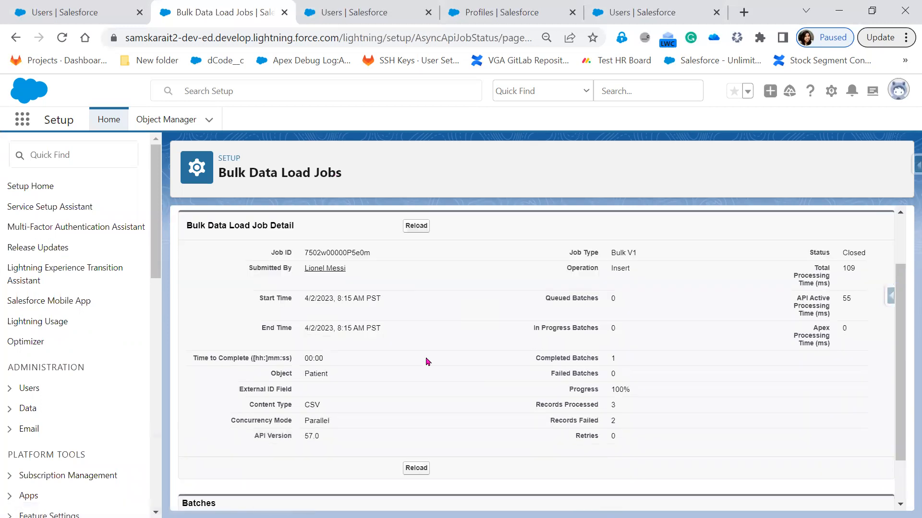
double_click(392, 251)
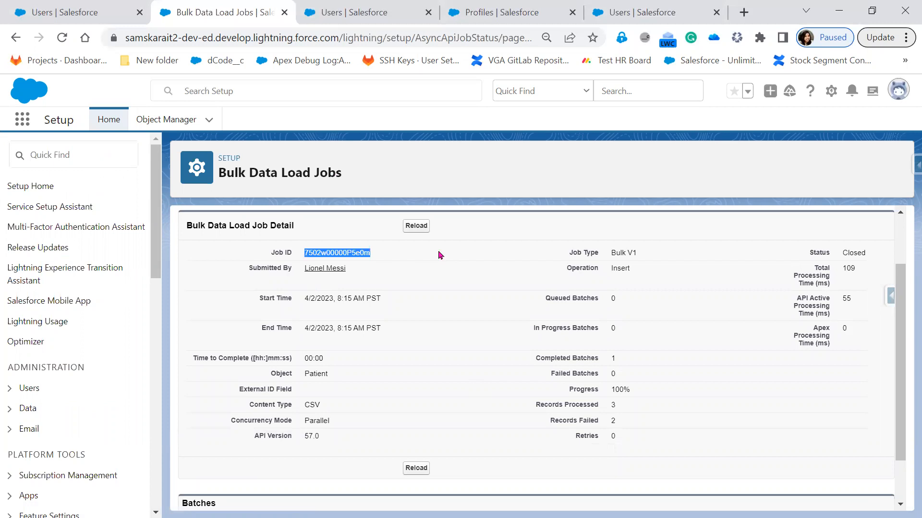
double_click(876, 252)
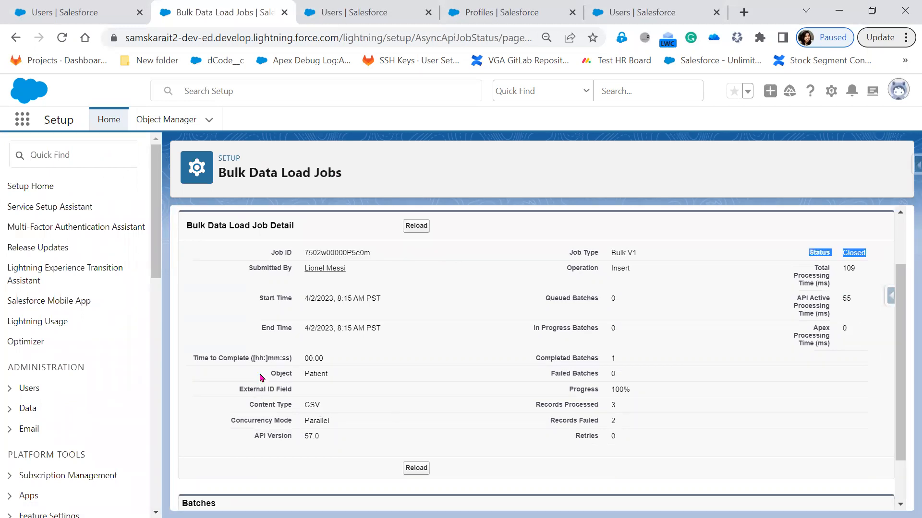
double_click(349, 377)
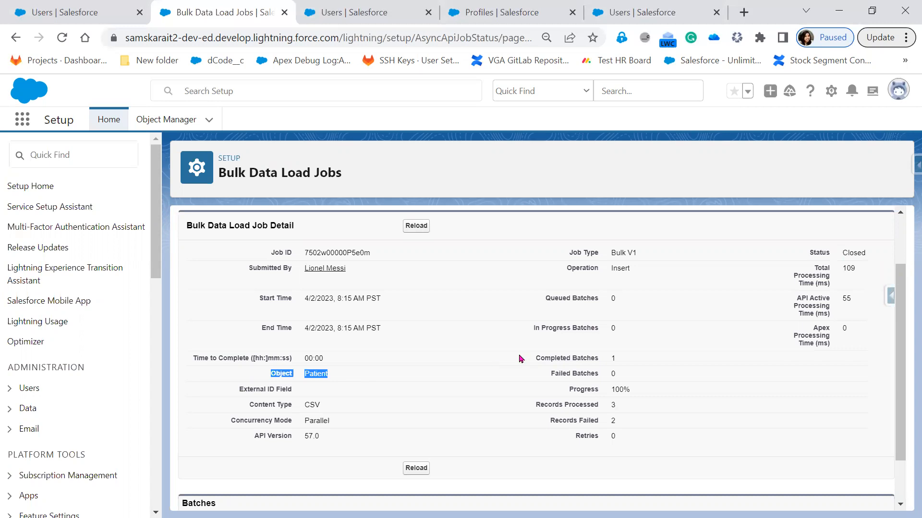
double_click(632, 360)
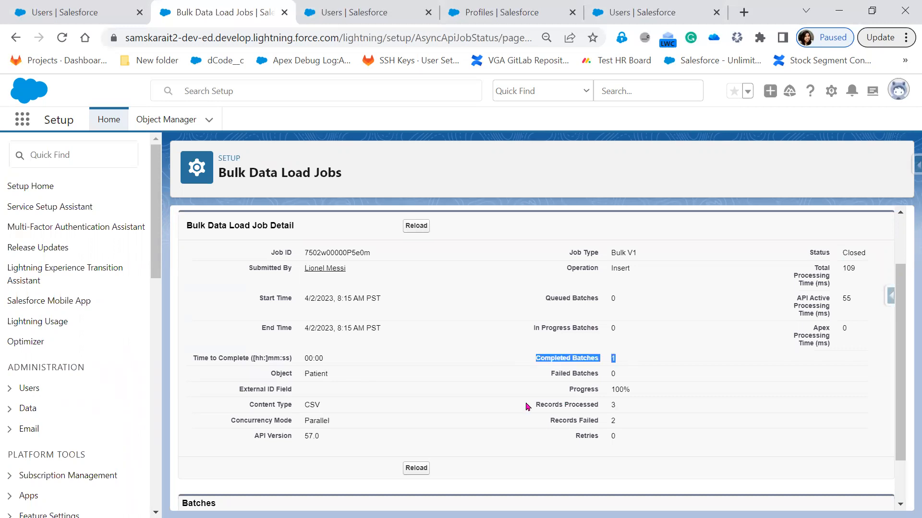
double_click(601, 408)
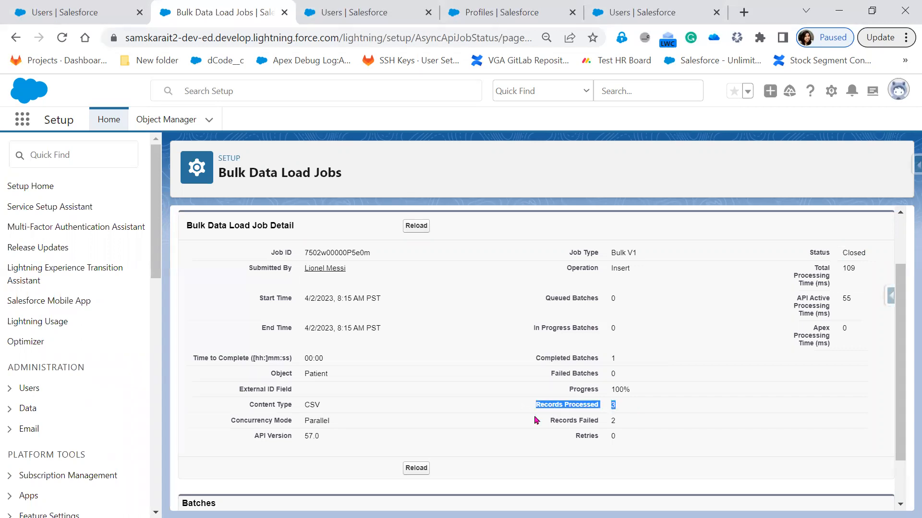
double_click(649, 421)
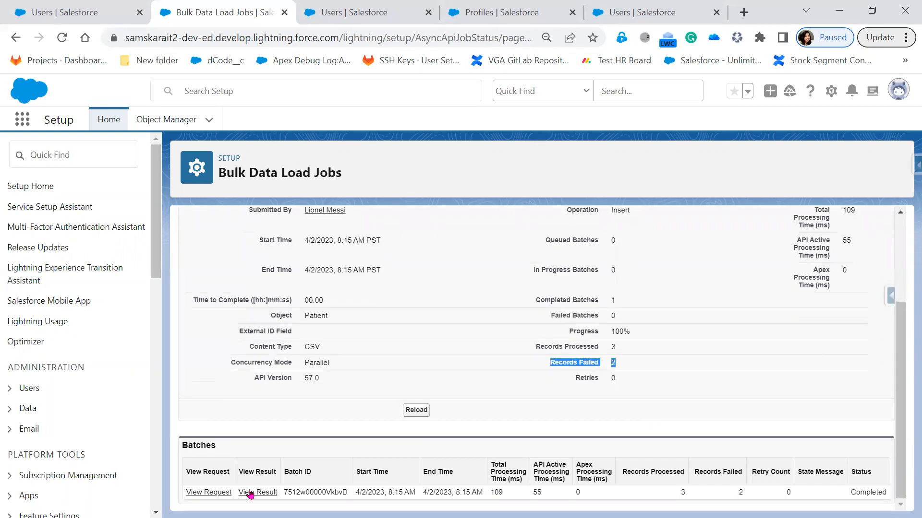
left_click(209, 498)
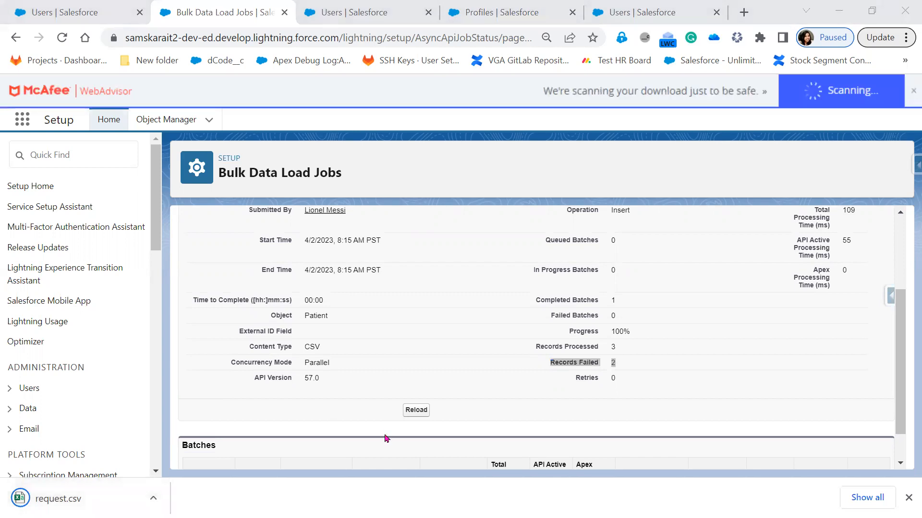
scroll(387, 439, "down", 1)
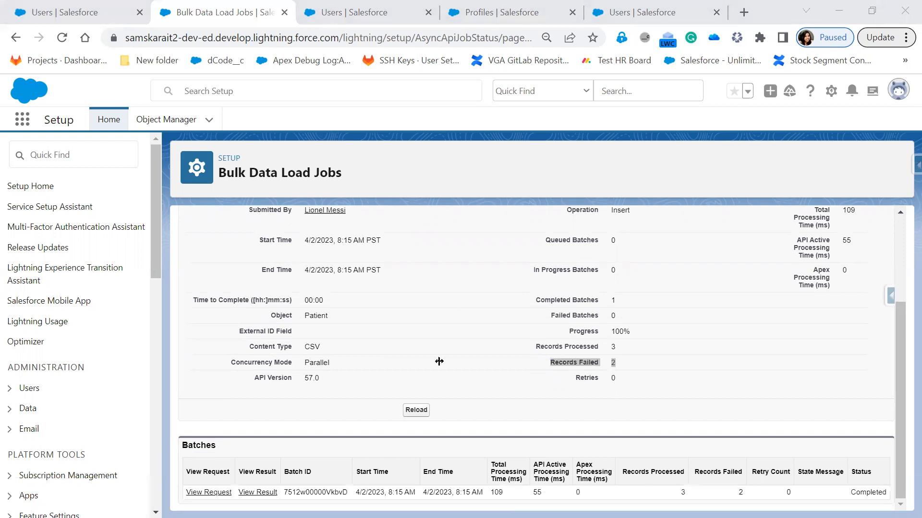
double_click(385, 363)
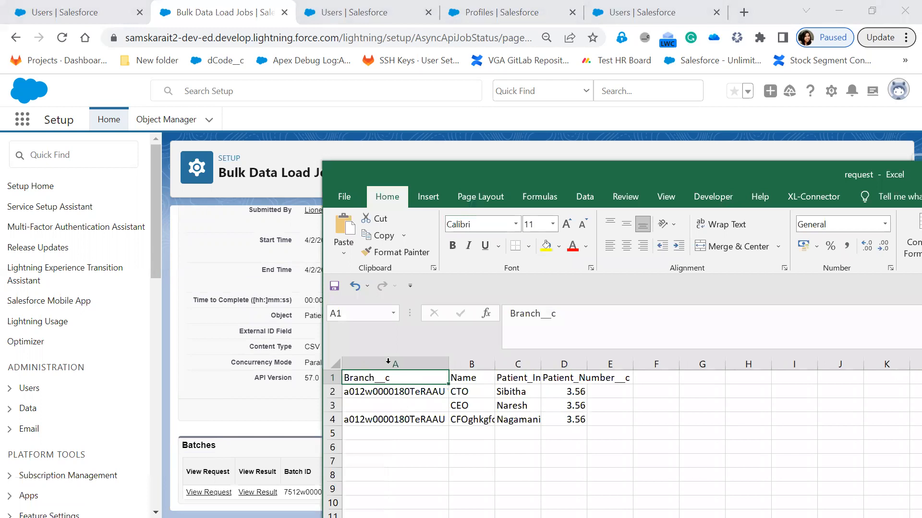
left_click(422, 403)
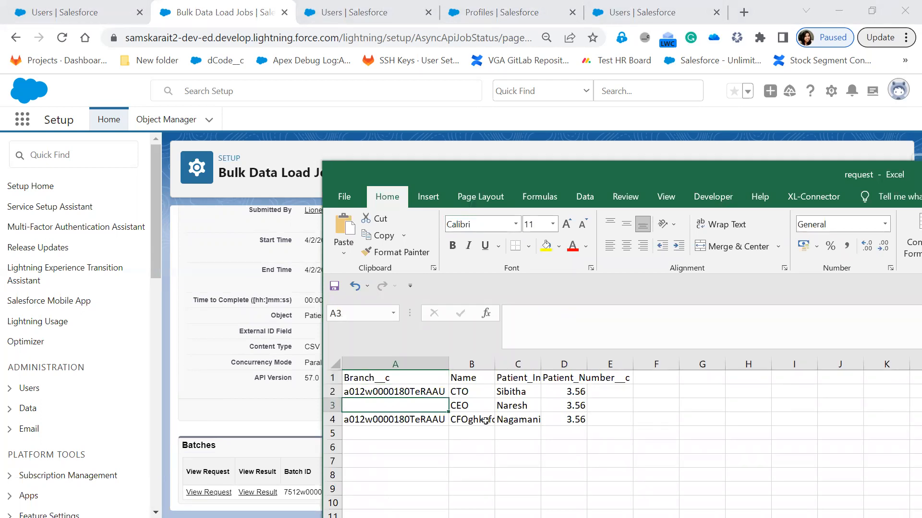
key("Down")
key("Right")
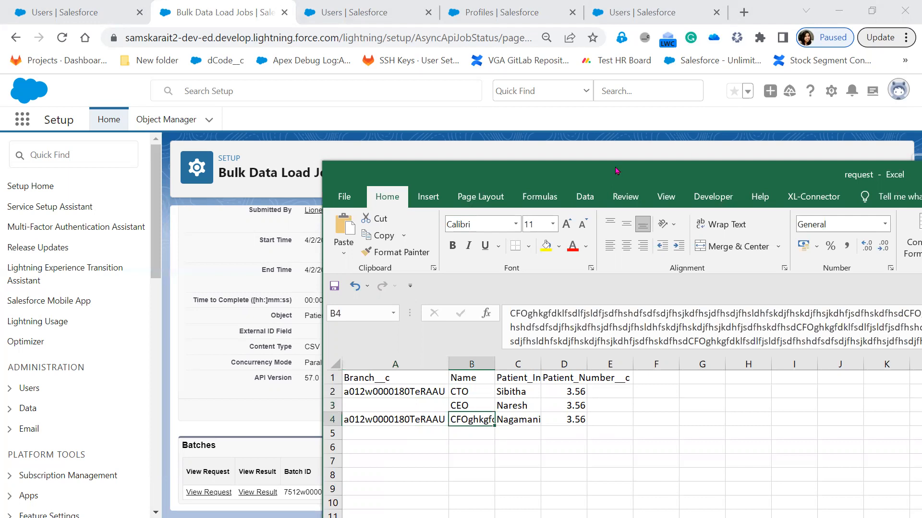
left_click_drag(617, 171, 0, 129)
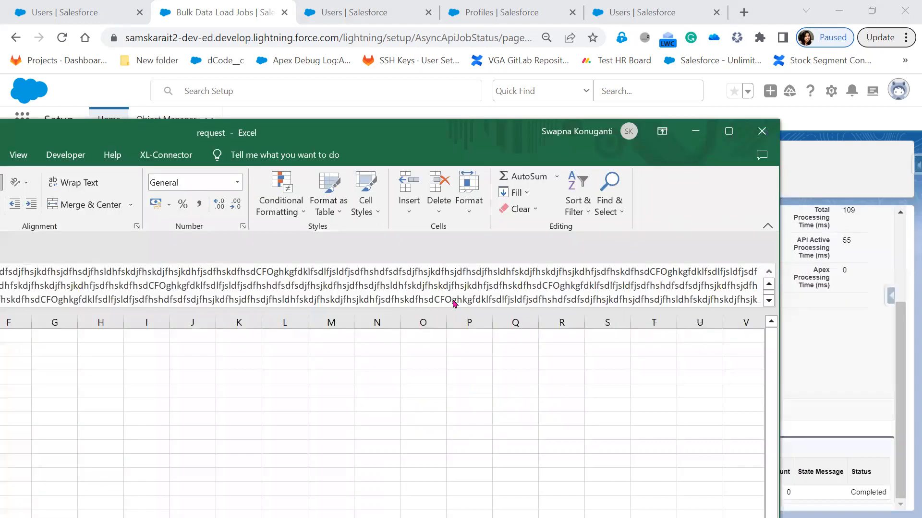
key("alt+F4")
left_click(463, 284)
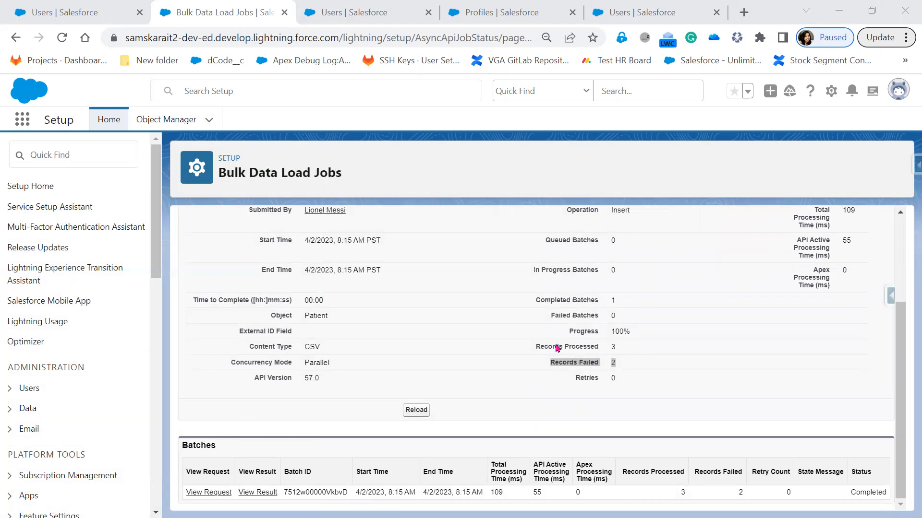
left_click(615, 344)
- Recheck the 2 failed records, then move across browser tabs to the Bulk Data Load Jobs page
left_click_drag(626, 363, 516, 384)
left_click(86, 16)
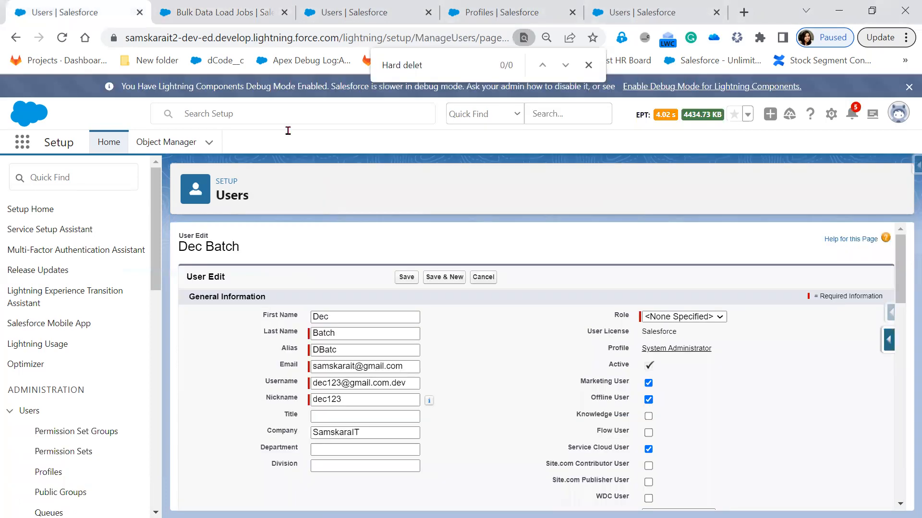
left_click(354, 12)
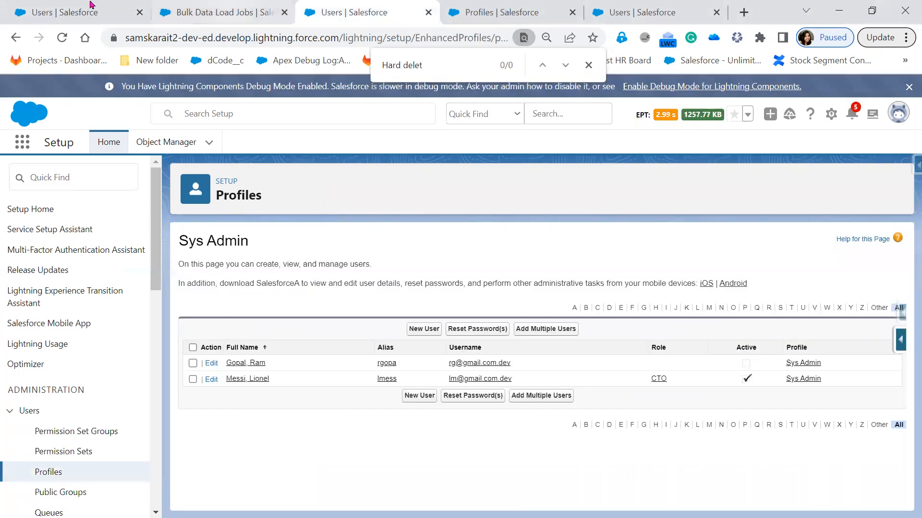
left_click(216, 12)
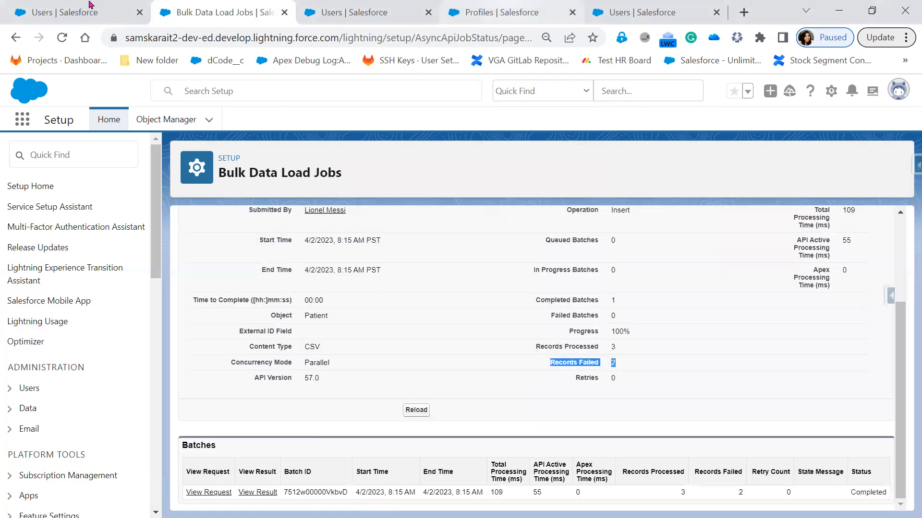
- Return to the Monitor Bulk Data Load Jobs overview showing 4 batches processed in 24 hours
left_click(19, 124)
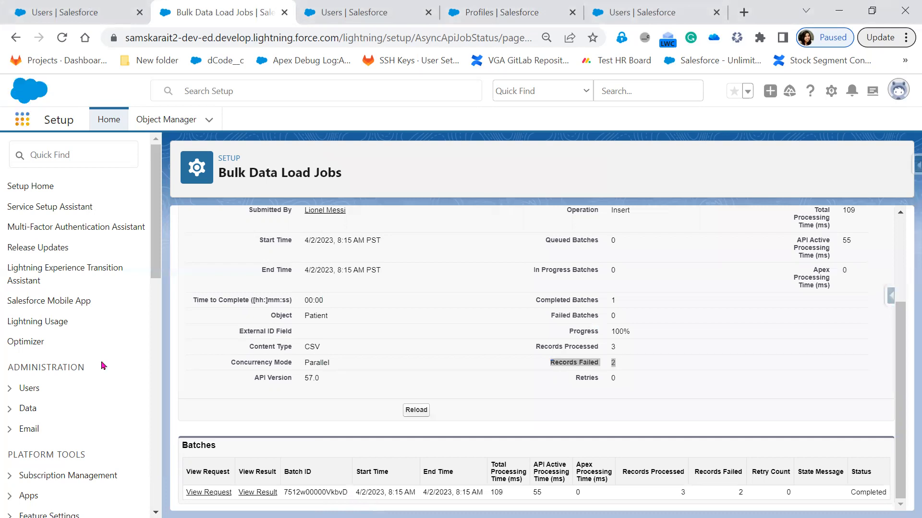
scroll(105, 405, "down", 10)
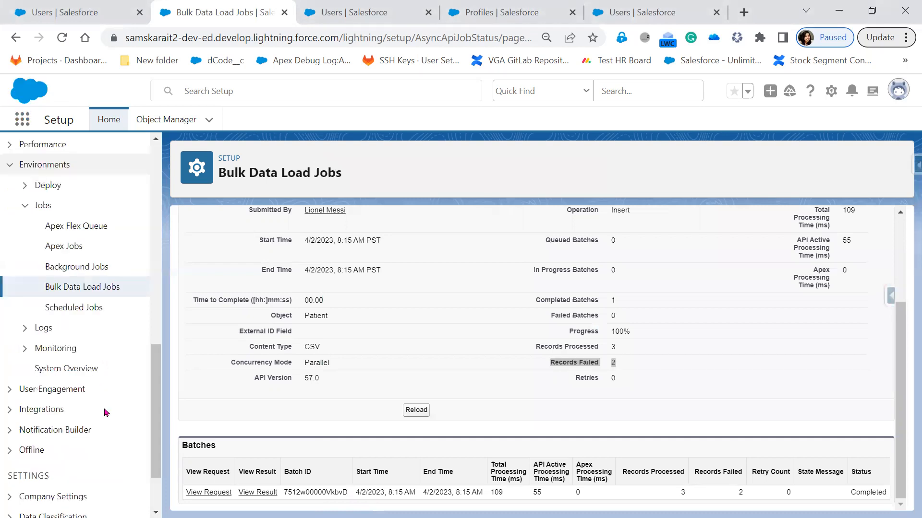
scroll(106, 413, "down", 1)
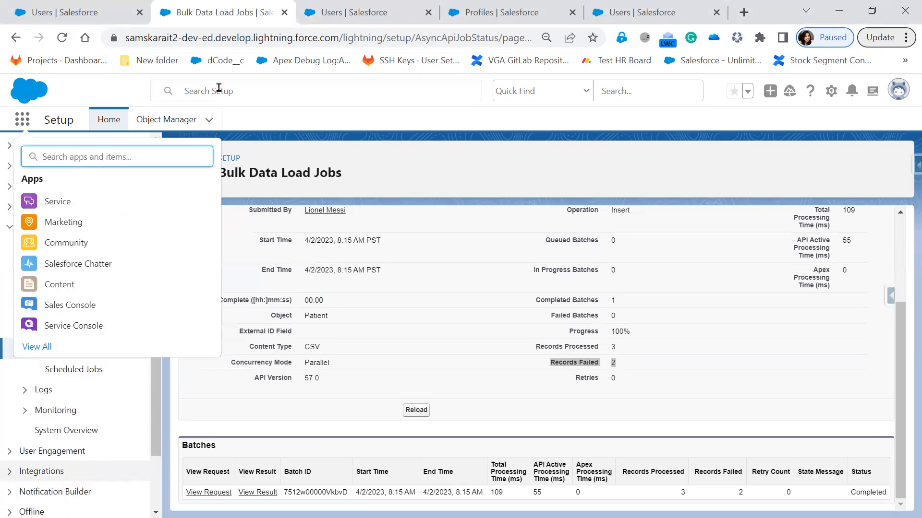
key("Escape")
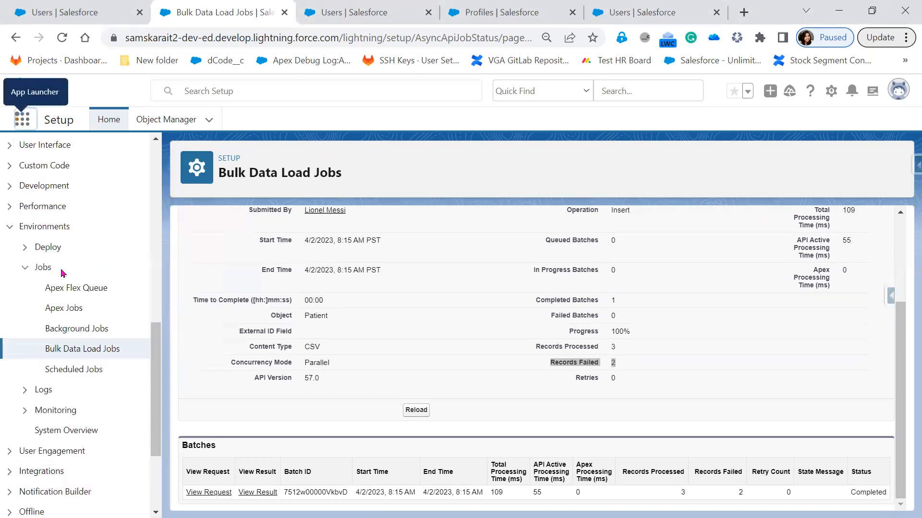
left_click(110, 355)
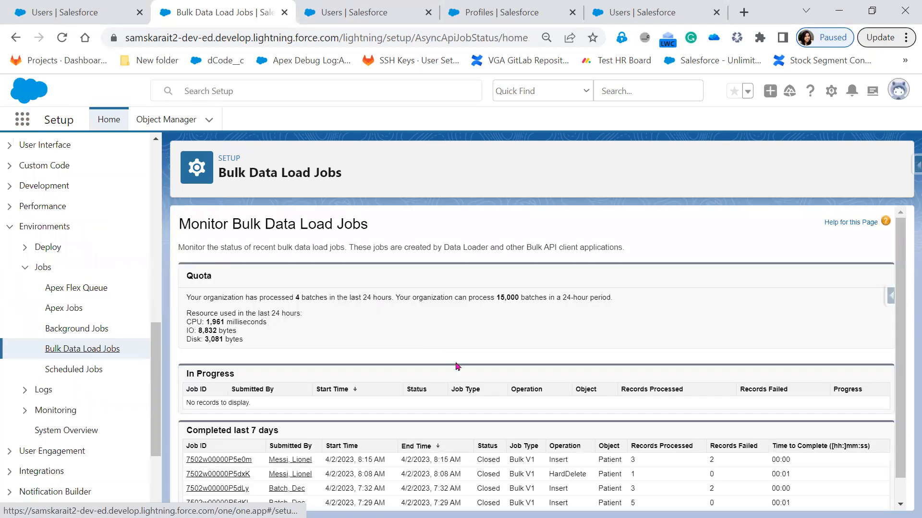
scroll(459, 367, "down", 1)
- Highlight the jobs in the Completed last 7 days table, then go to the User Edit tab
left_click_drag(833, 501, 198, 495)
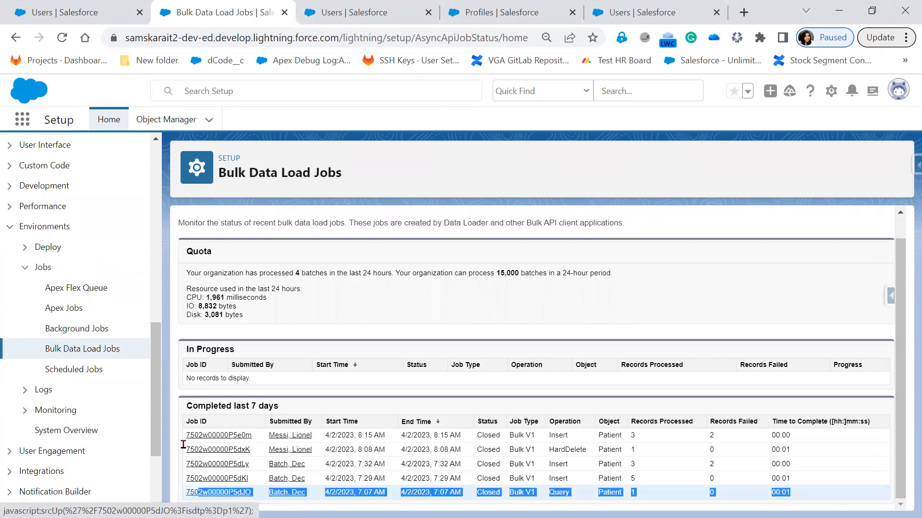
left_click_drag(183, 445, 181, 426)
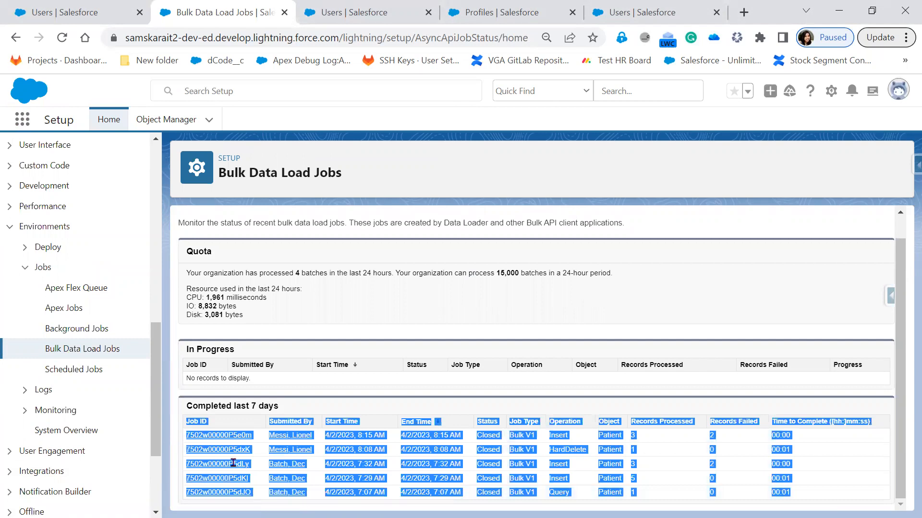
left_click_drag(237, 463, 237, 463)
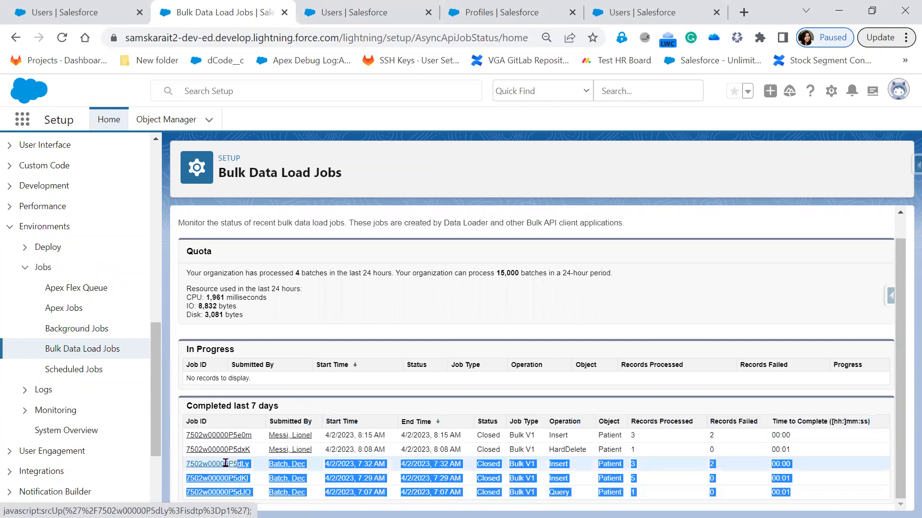
left_click_drag(168, 464, 196, 465)
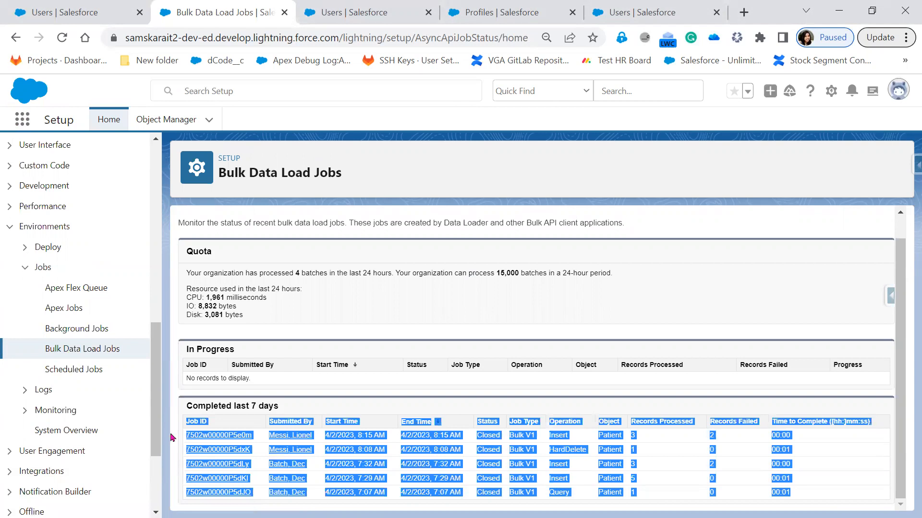
left_click(88, 14)
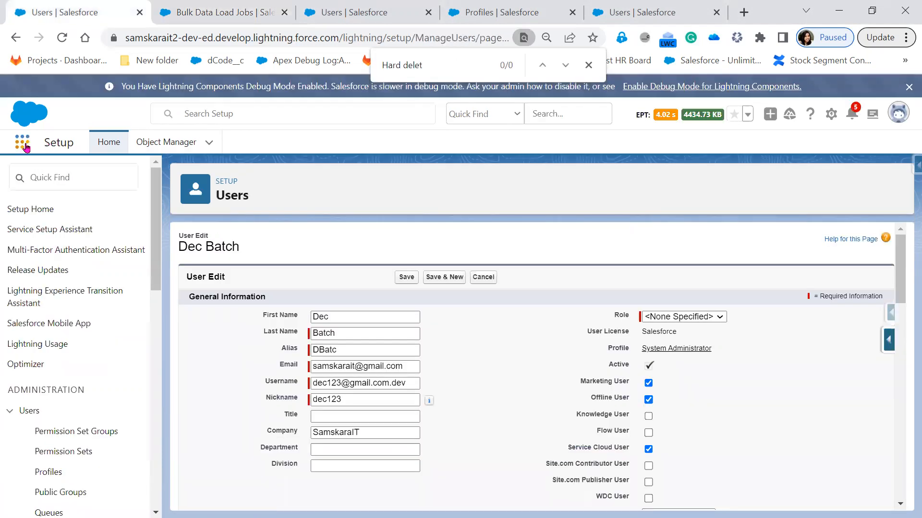
- Search apps and items for 'pati', open the Patients list, then return to the Profiles tab
left_click(22, 142)
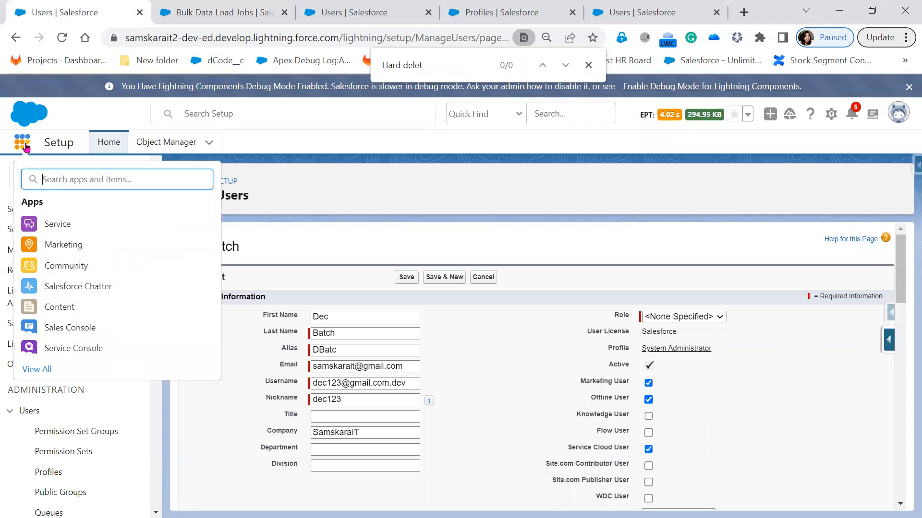
type("p")
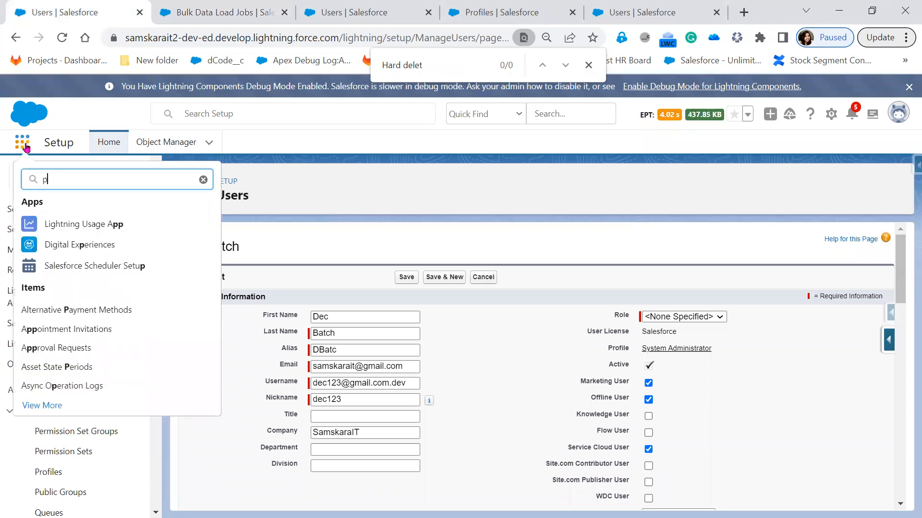
key("BackSpace")
type("at")
key("BackSpace")
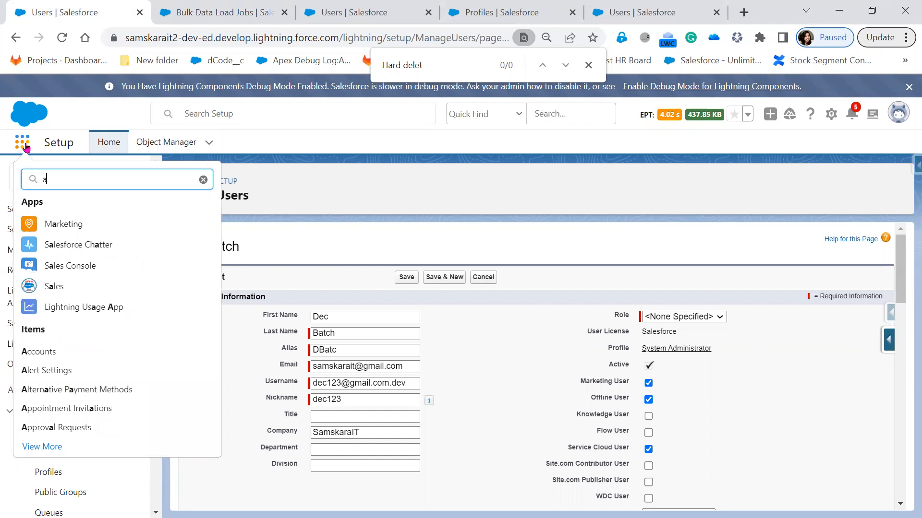
key("BackSpace")
type("pati")
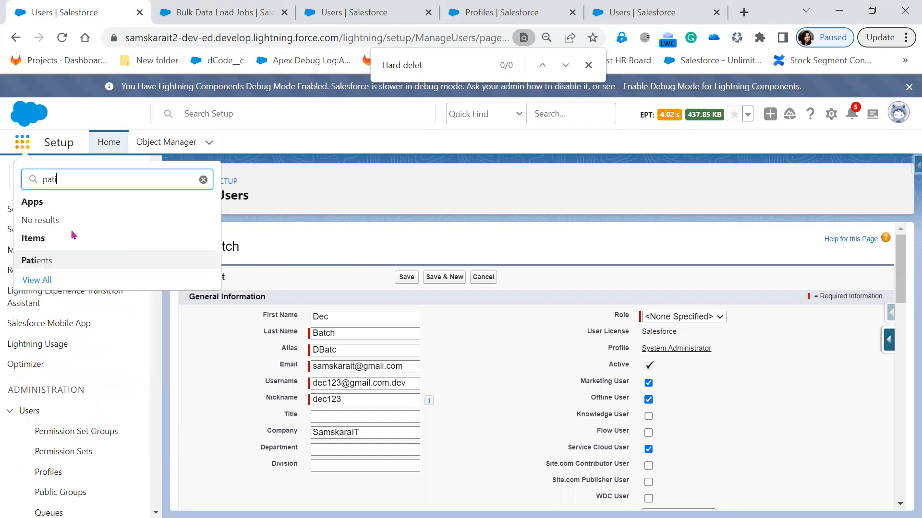
left_click(43, 264)
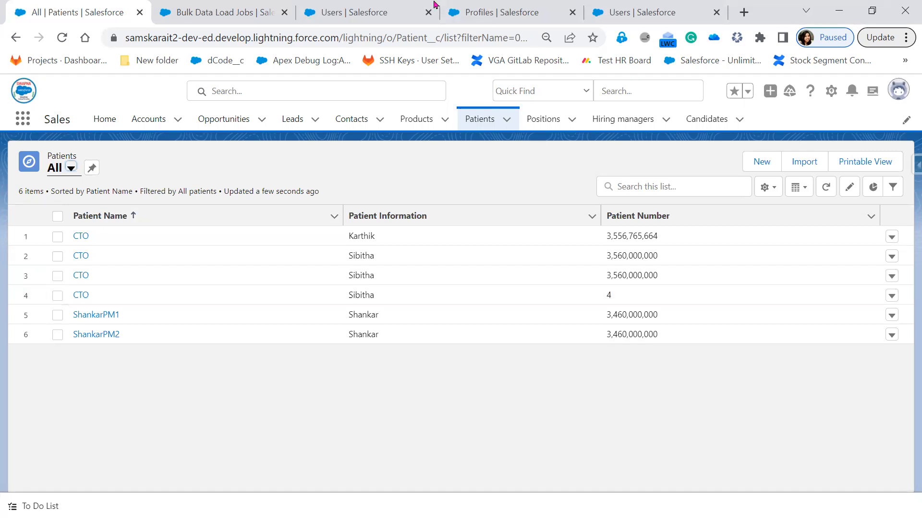
left_click(377, 19)
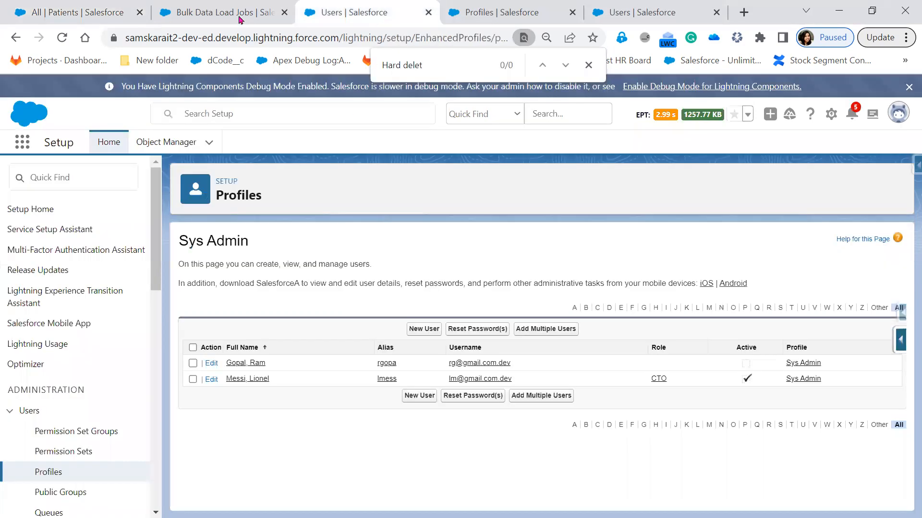
- Review the 24-hour quota lines (batches, 1,961 ms CPU, 3,081 bytes disk), then return to PowerPoint
key("ctrl+shift+Tab")
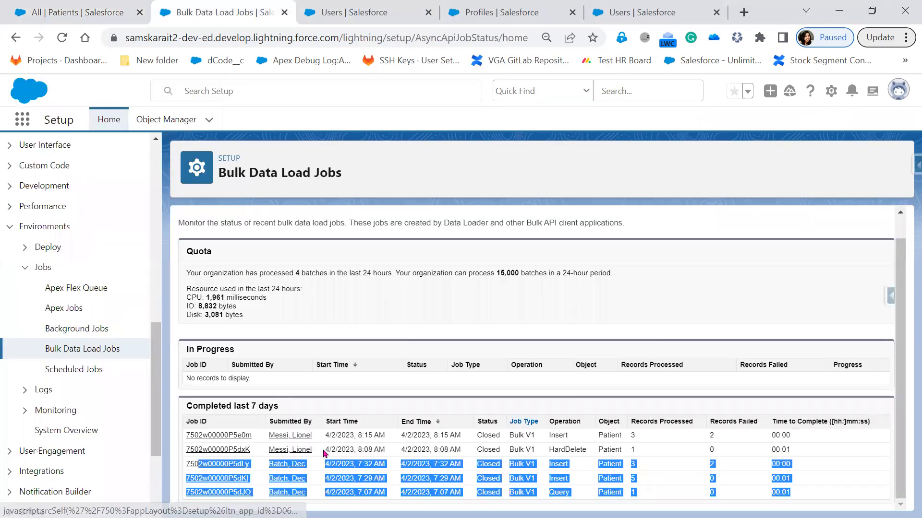
left_click_drag(187, 272, 225, 276)
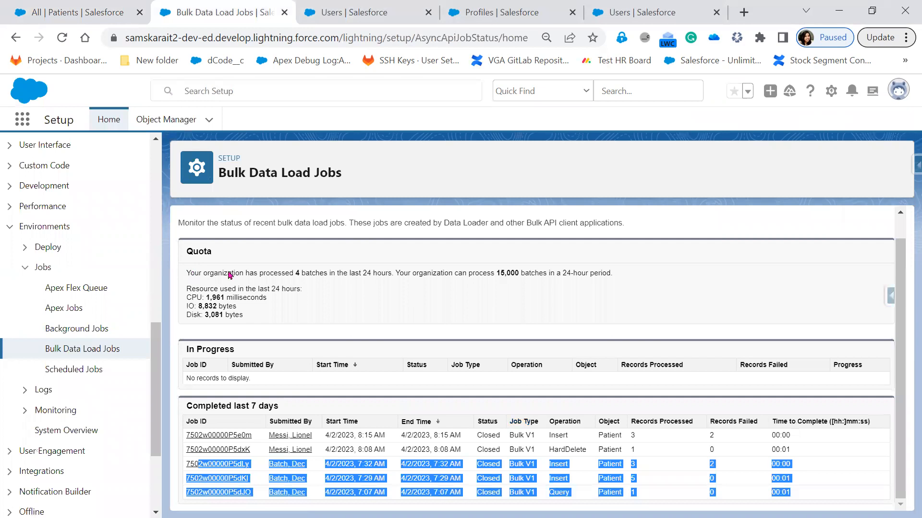
left_click_drag(320, 281, 527, 296)
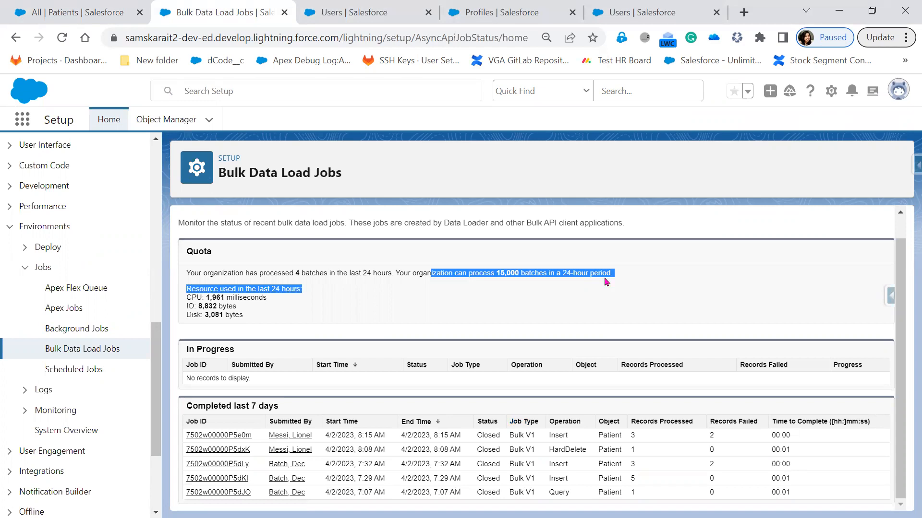
triple_click(215, 299)
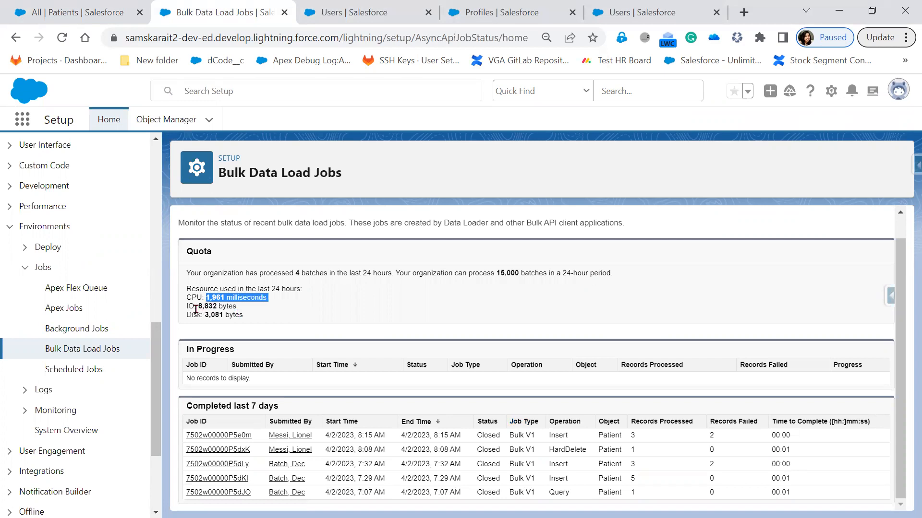
left_click_drag(197, 315, 240, 316)
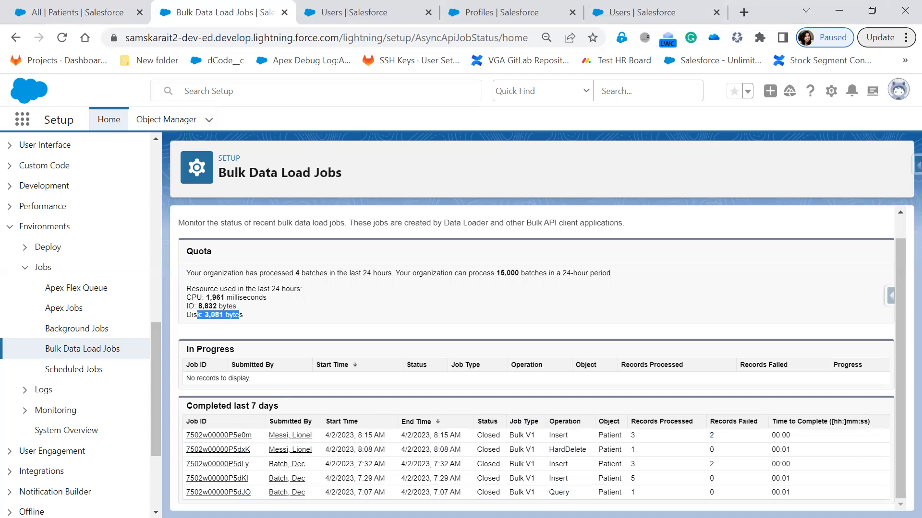
key("alt+Tab")
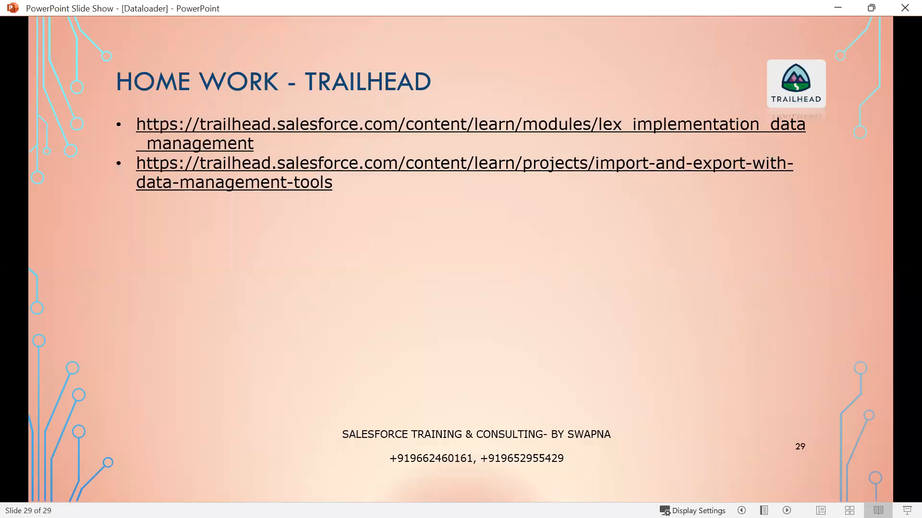